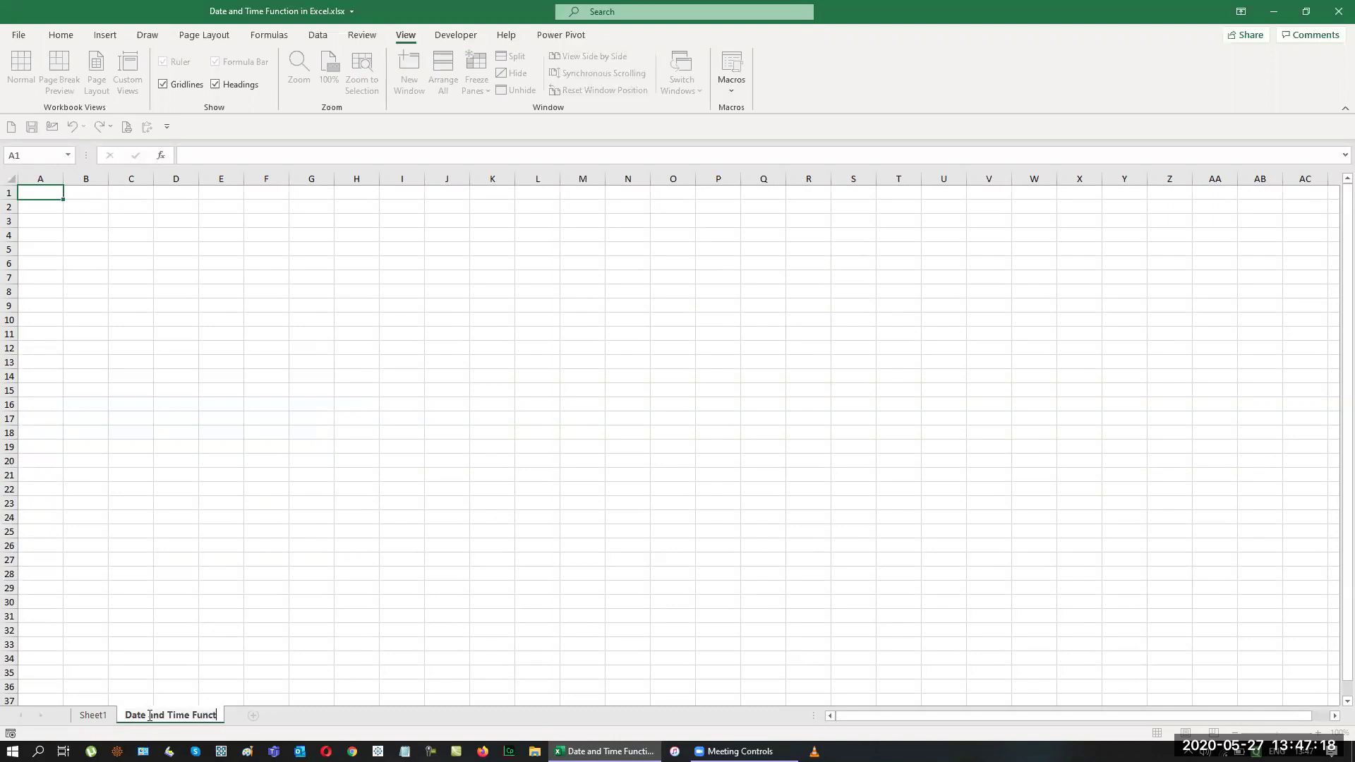
# Step: Finish renaming the second worksheet as Date and Time Functions
pyautogui.press('Return')
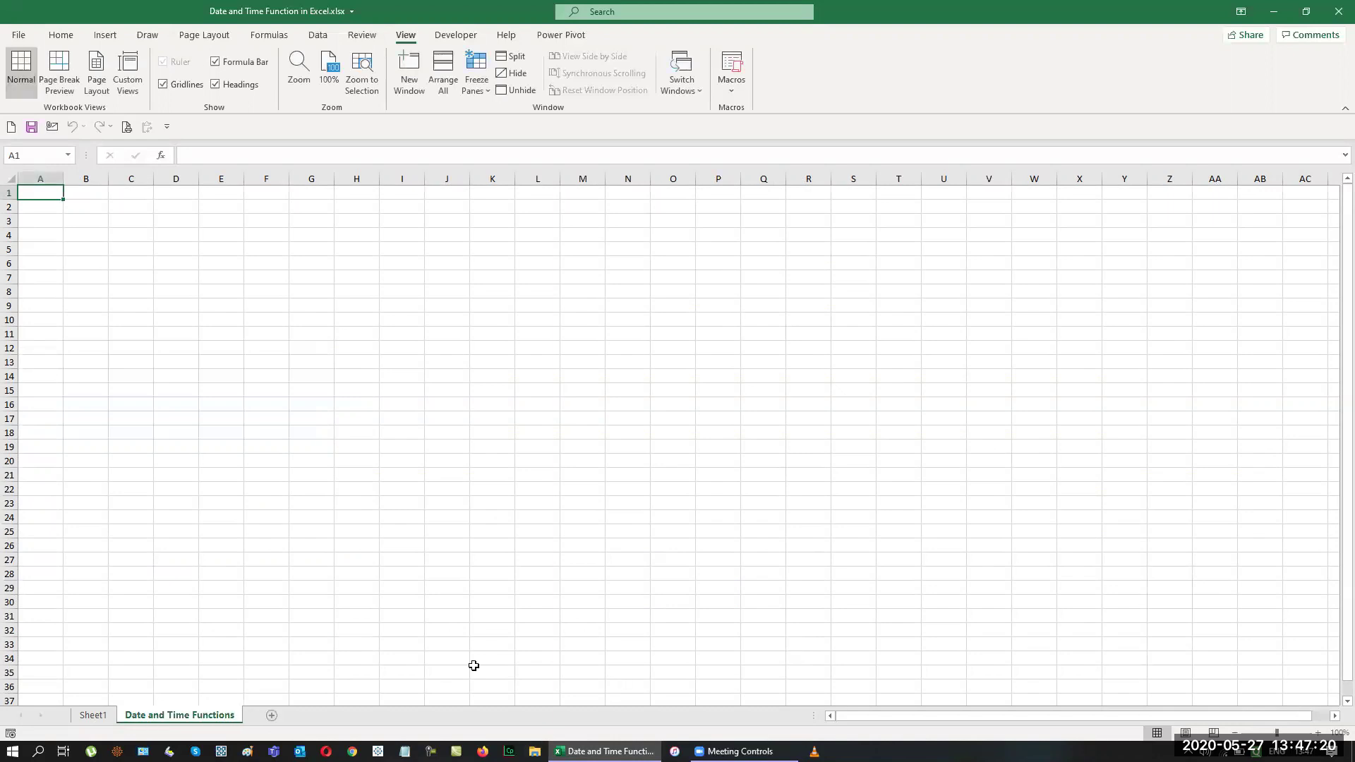
pyautogui.keyDown('ctrl'); pyautogui.scroll(4, 562, 592); pyautogui.keyUp('ctrl')
pyautogui.keyDown('ctrl'); pyautogui.scroll(3, 562, 597); pyautogui.keyUp('ctrl')
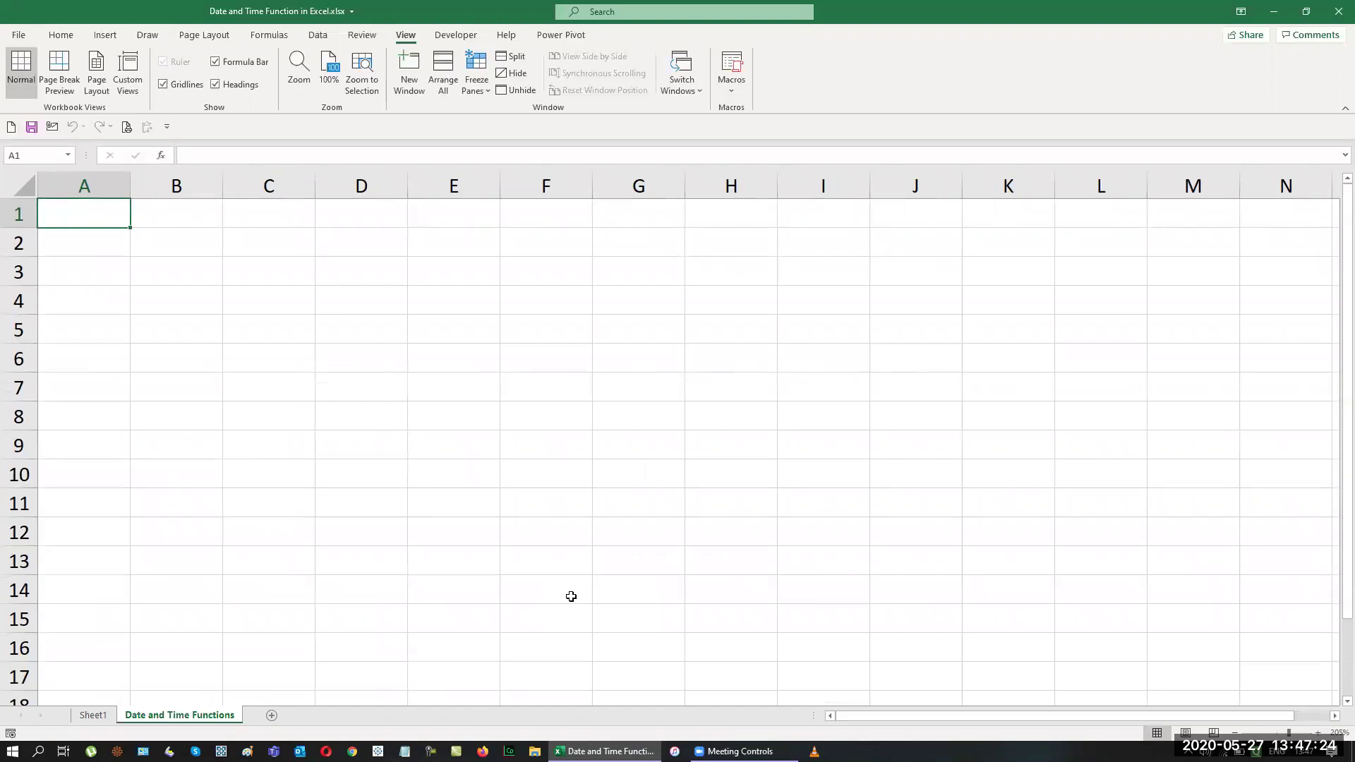
# Step: Merge and center cells B1 through K1 for the sheet title
pyautogui.moveTo(172, 212); pyautogui.dragTo(832, 257)
pyautogui.click(877, 311)
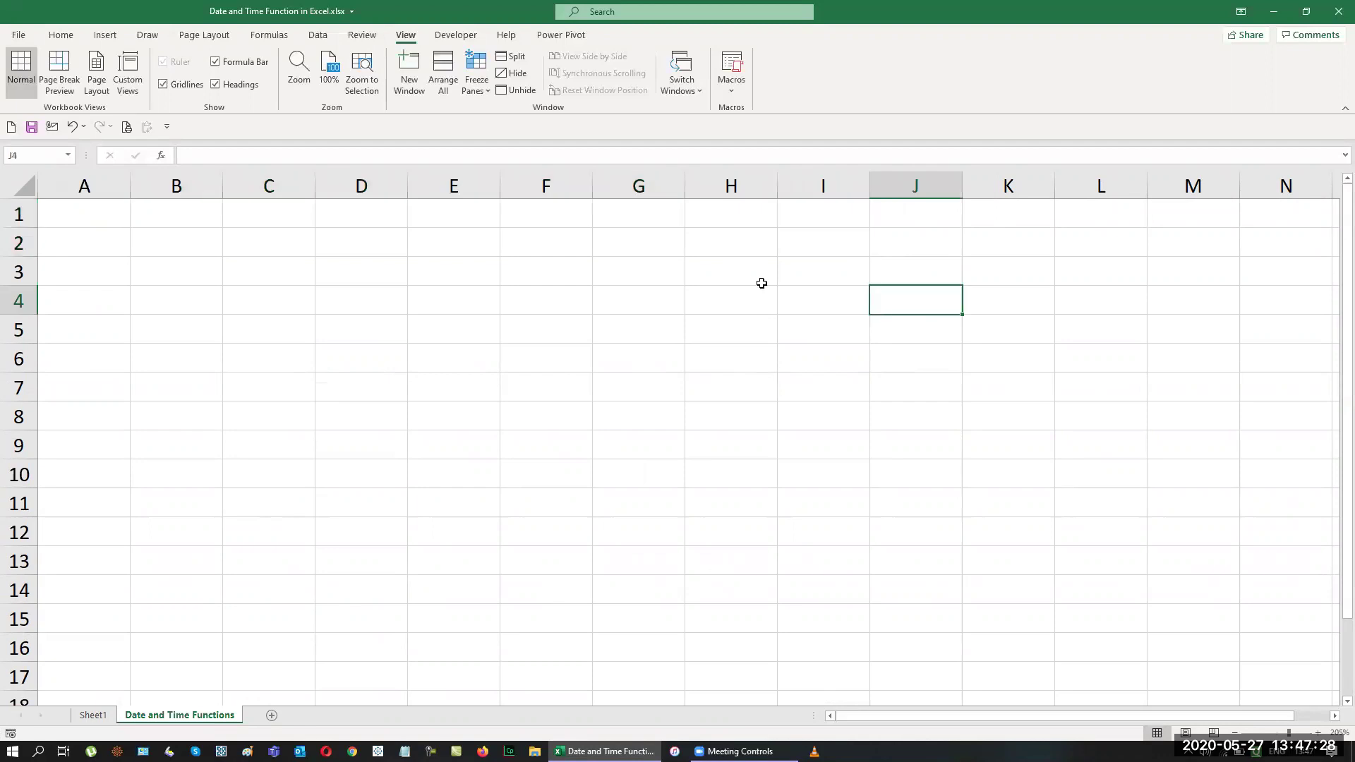
pyautogui.moveTo(201, 212); pyautogui.dragTo(1017, 197)
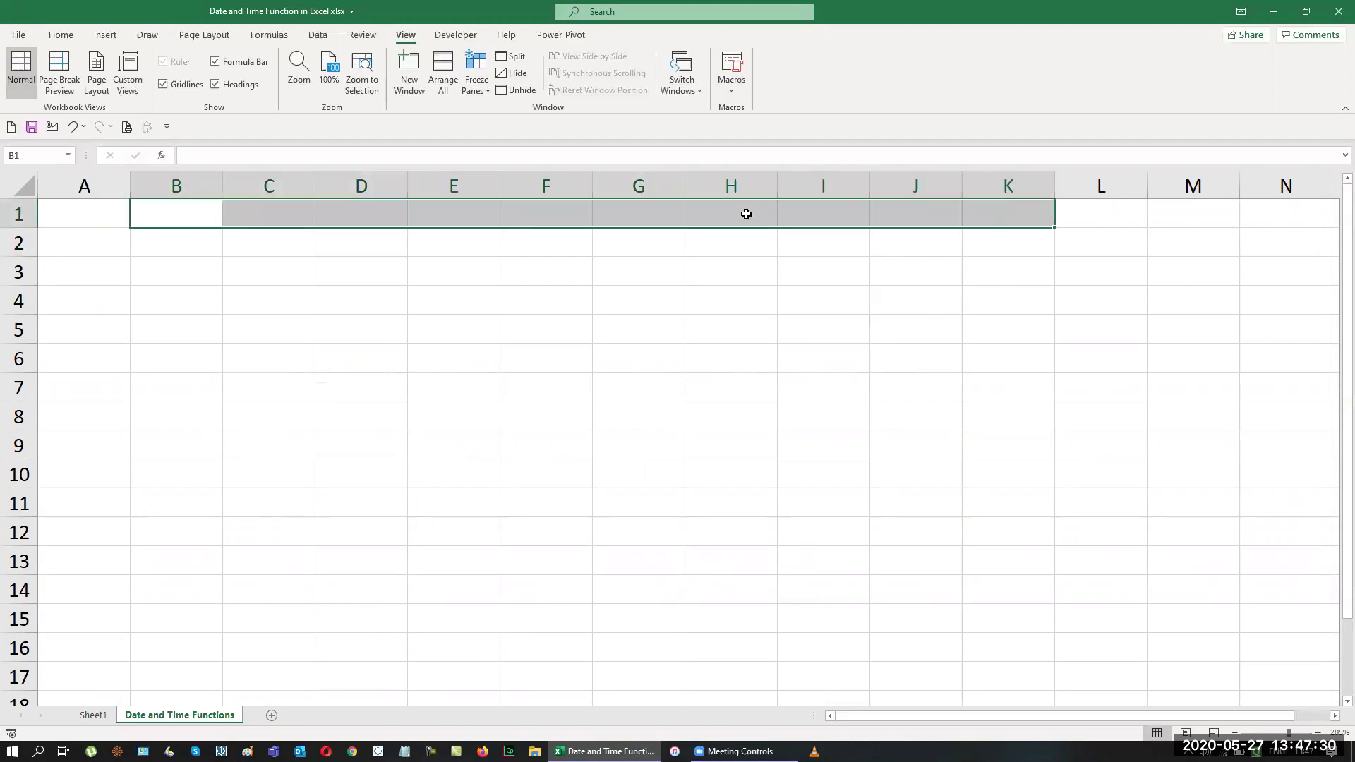
pyautogui.click(60, 36)
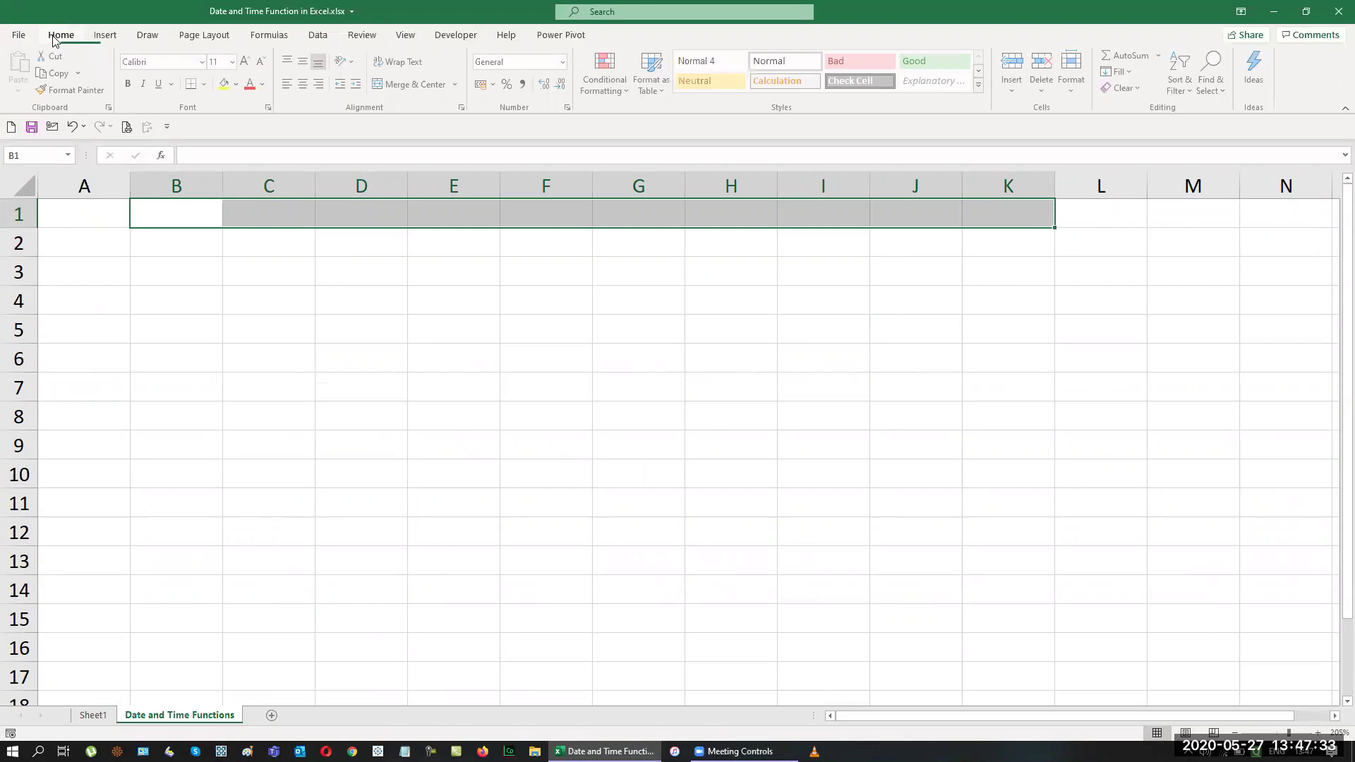
pyautogui.click(421, 87)
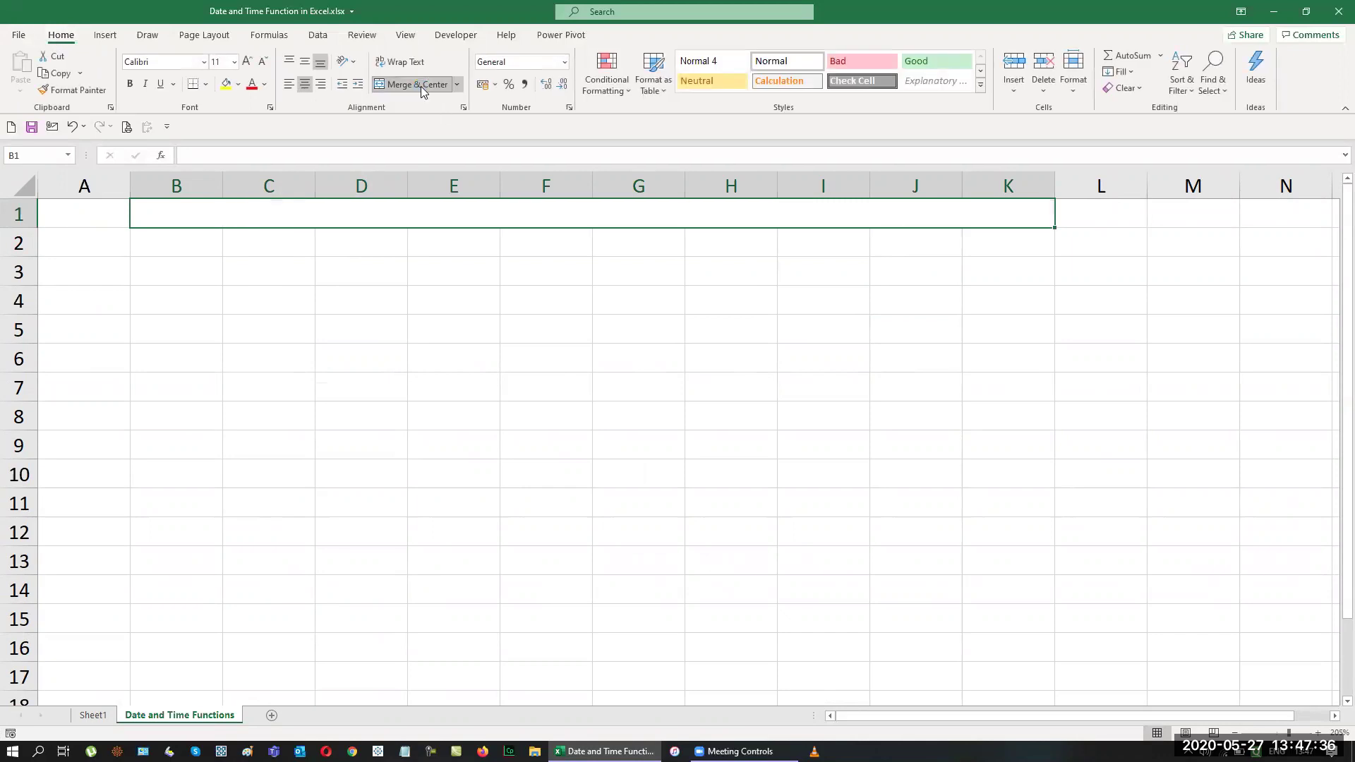
# Step: Enter the title Date and Time Functions in the merged cell B1 and make it bold and underlined
pyautogui.write('Dat')
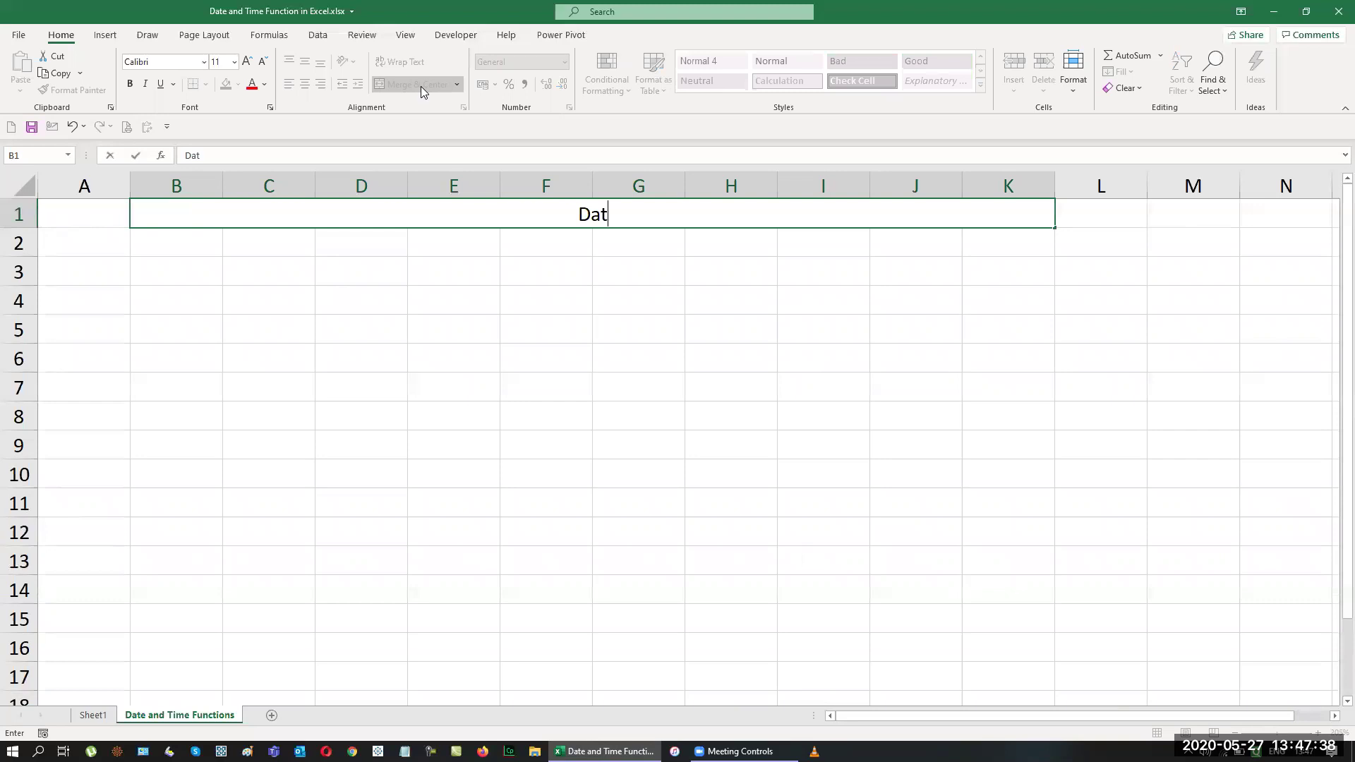
pyautogui.write('e and Time Func')
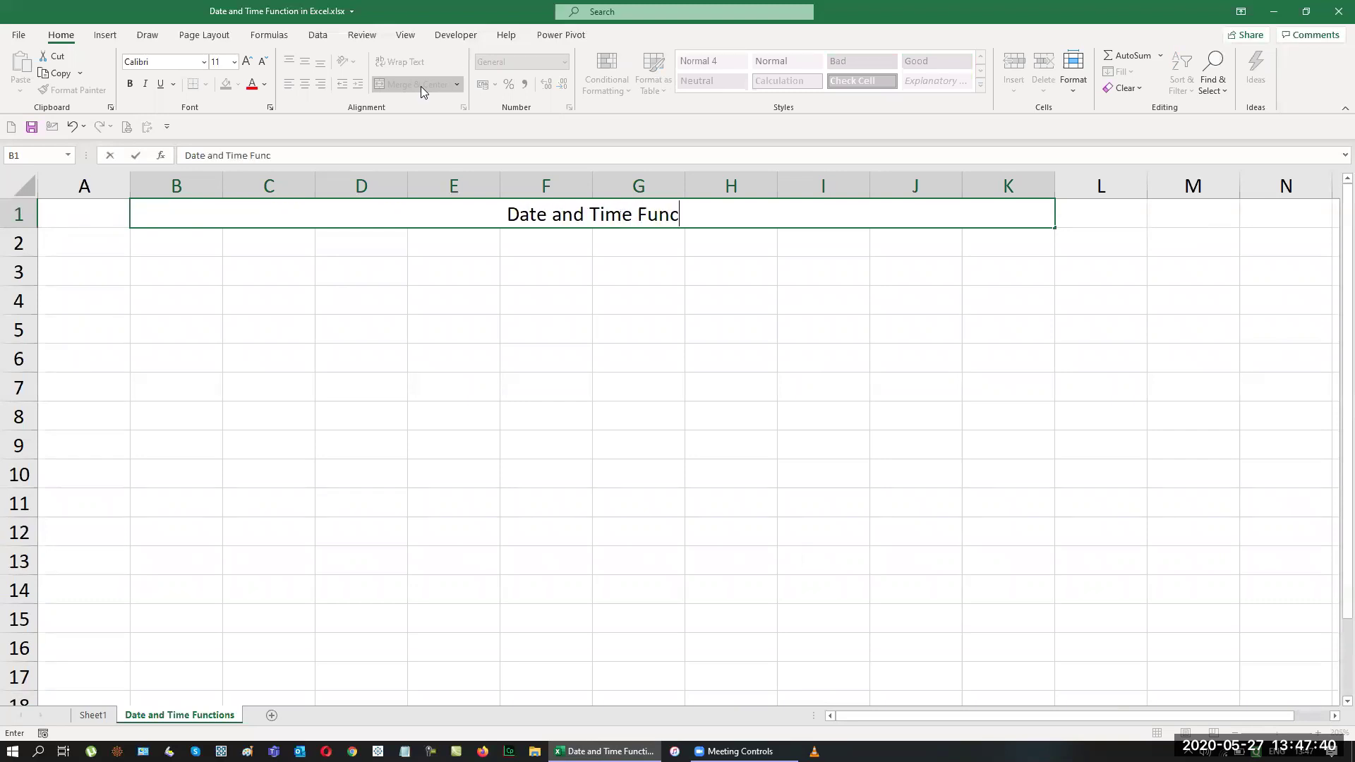
pyautogui.write('tions')
pyautogui.press('Return')
pyautogui.press('Up')
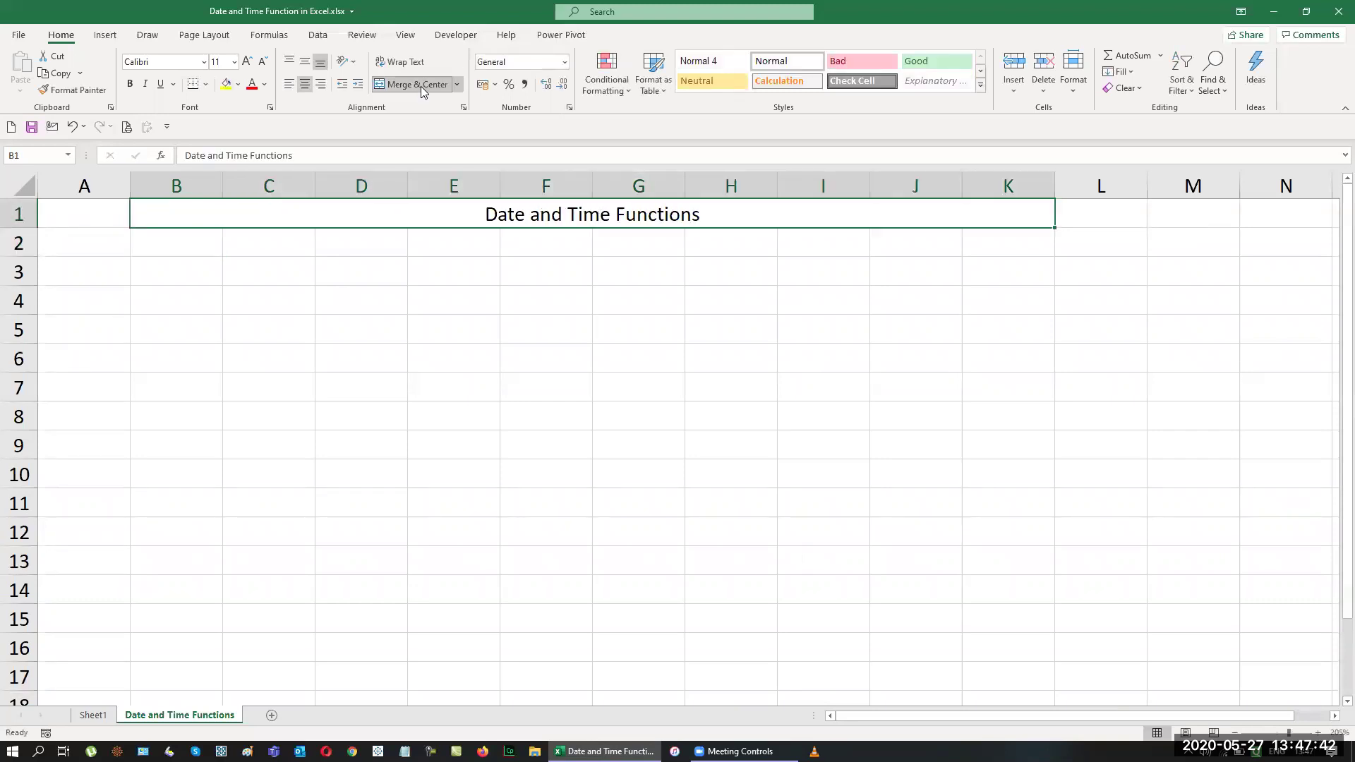
pyautogui.hotkey('ctrl', 'b')
pyautogui.hotkey('ctrl', 'u')
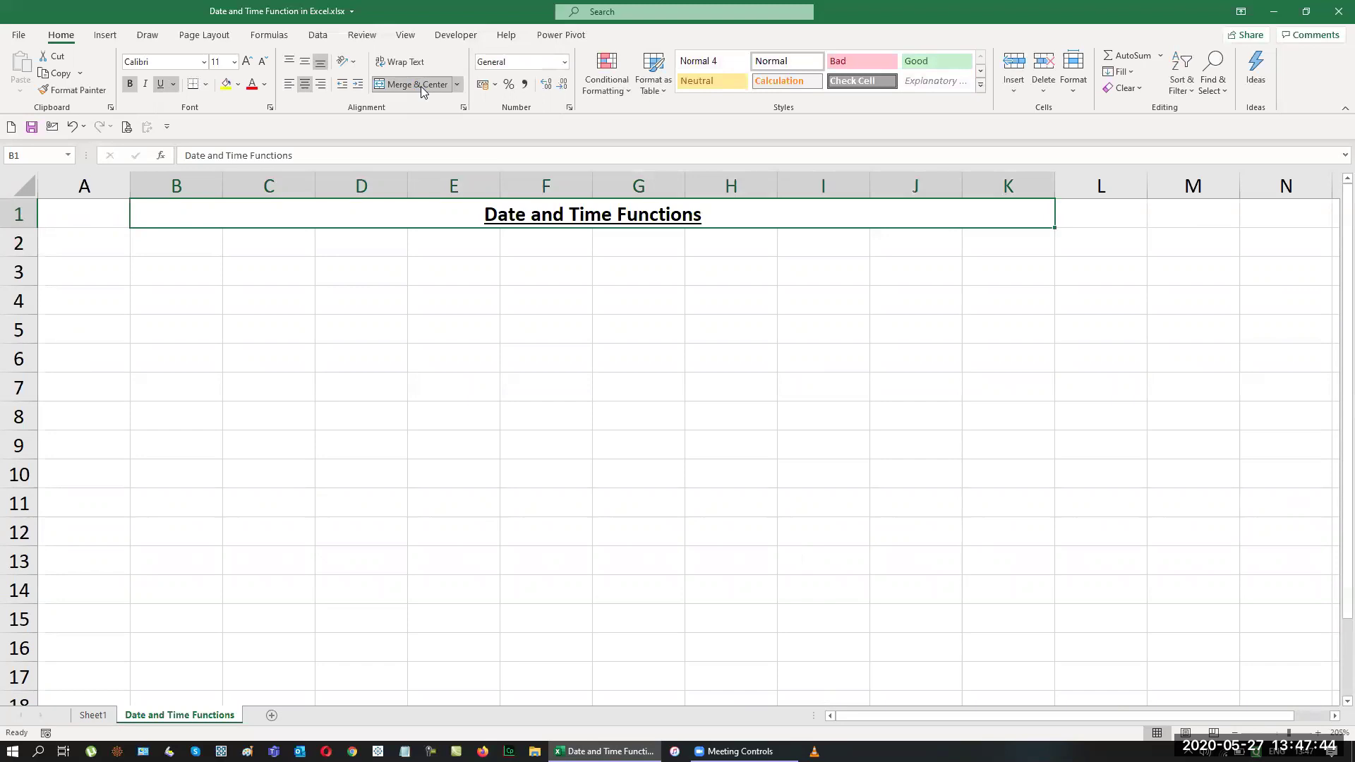
# Step: Enter the column heading Formula in cell D3
pyautogui.press('Down')
pyautogui.press('Down')
pyautogui.press('Right')
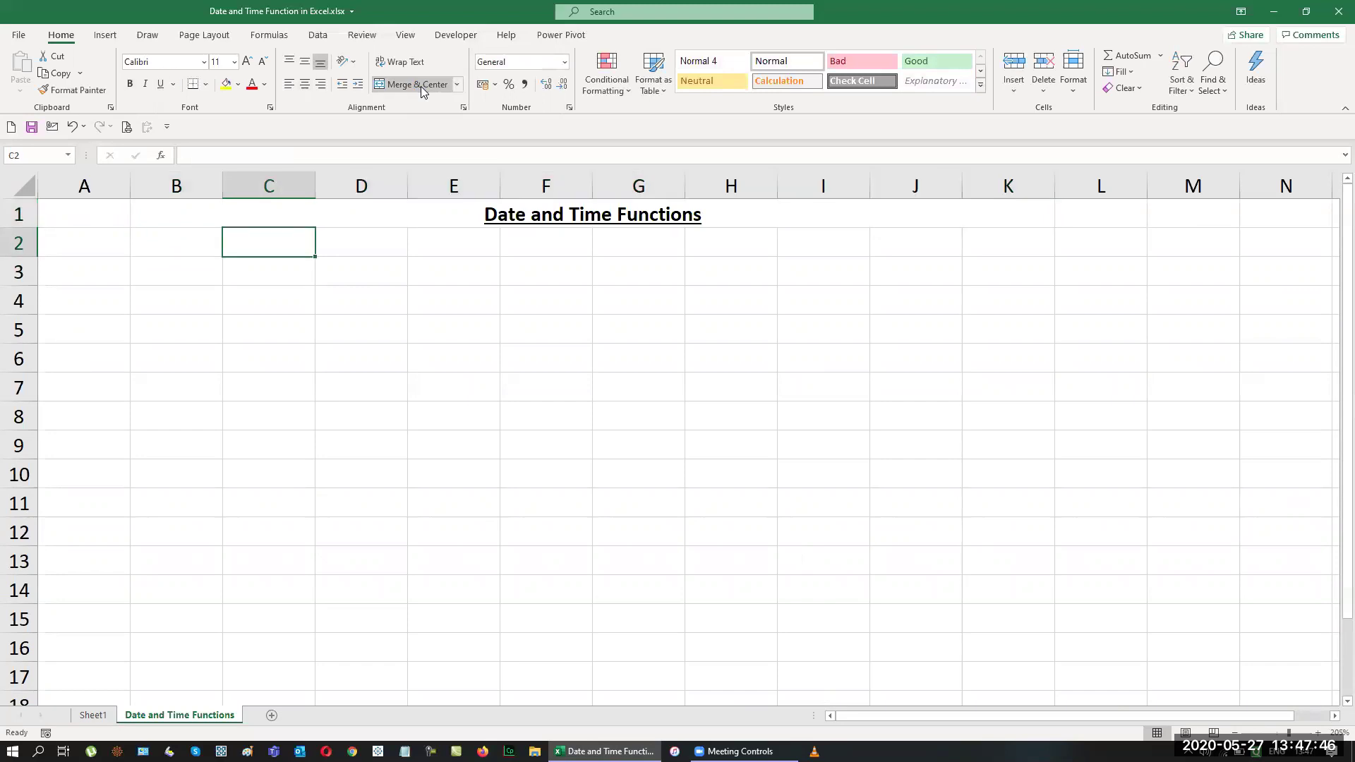
pyautogui.press('Right')
pyautogui.write('Formula')
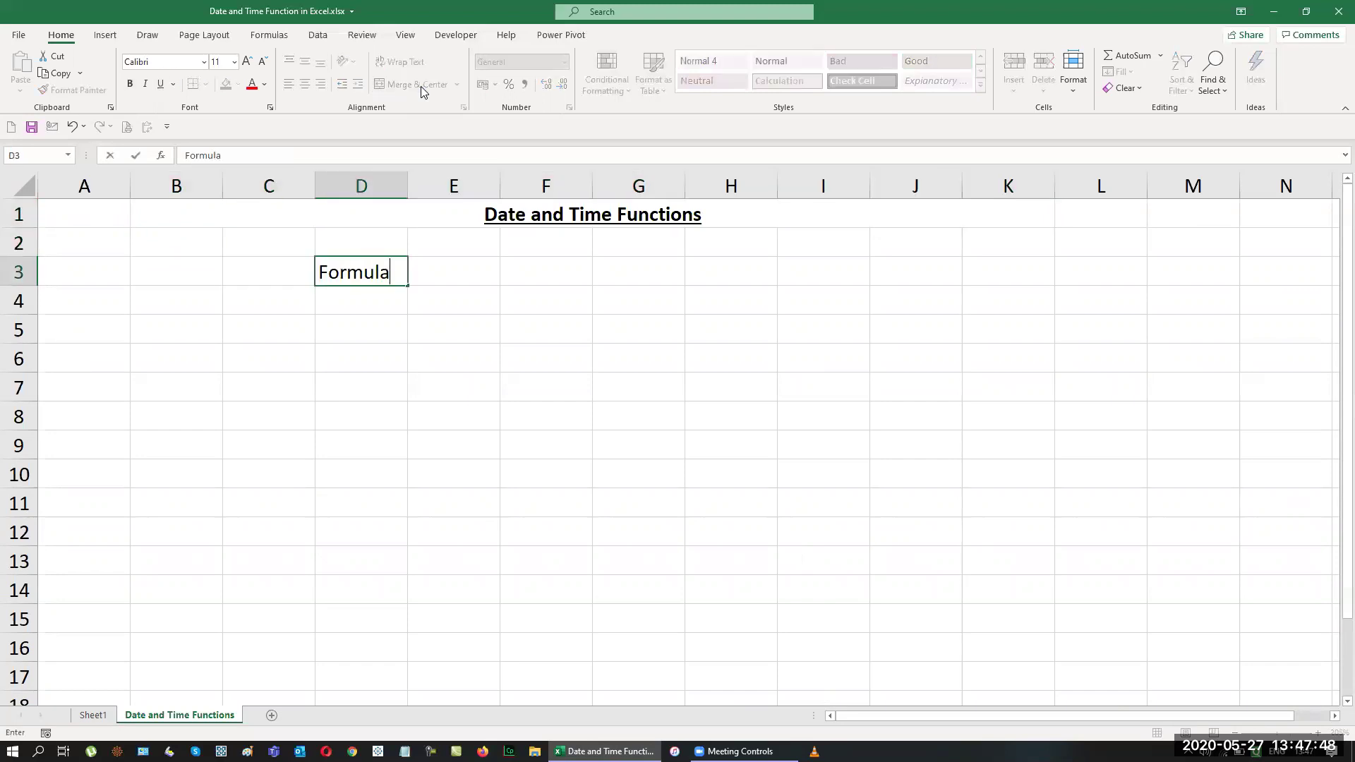
pyautogui.press('Right')
# Step: Enter the column heading Functions in cell K3
pyautogui.press('Right')
pyautogui.press('Right')
pyautogui.press('Right')
pyautogui.press('Right')
pyautogui.press('Right')
pyautogui.press('Right')
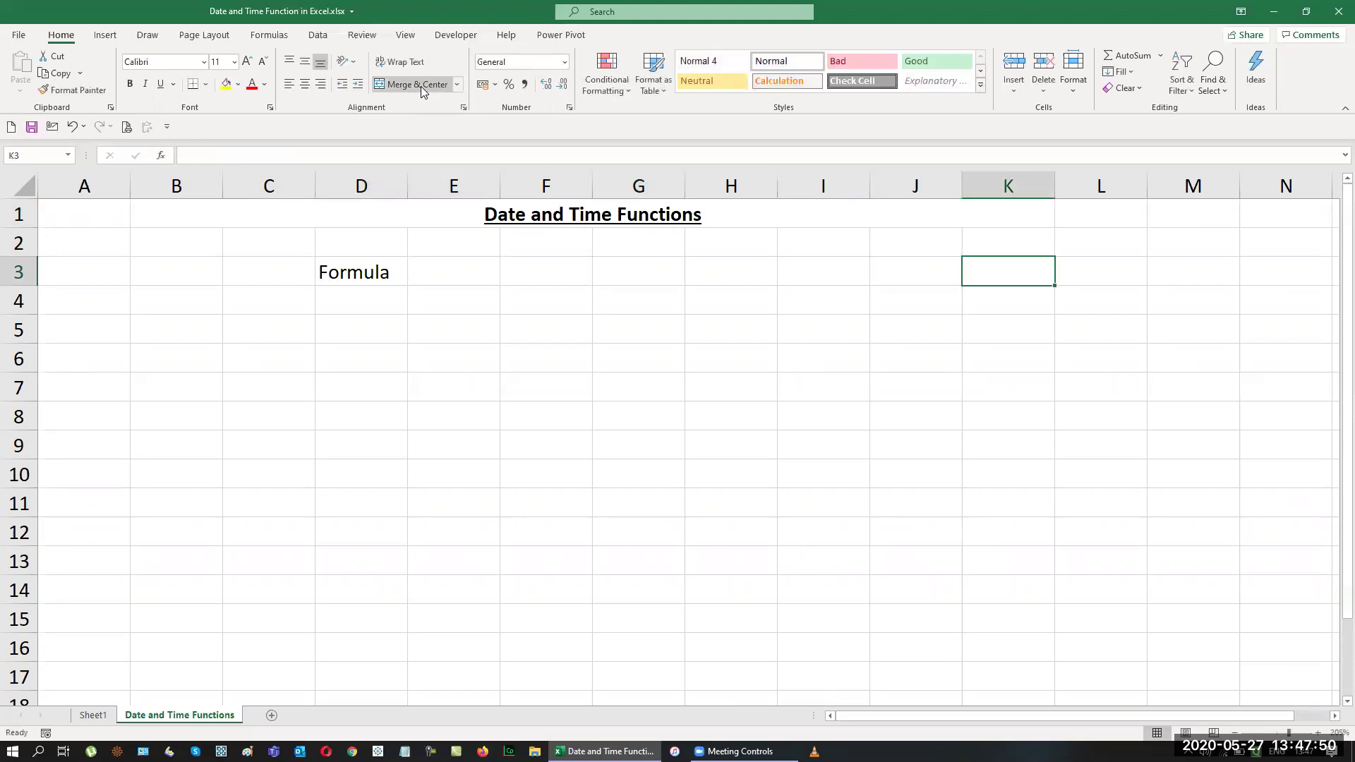
pyautogui.write('FUnctions')
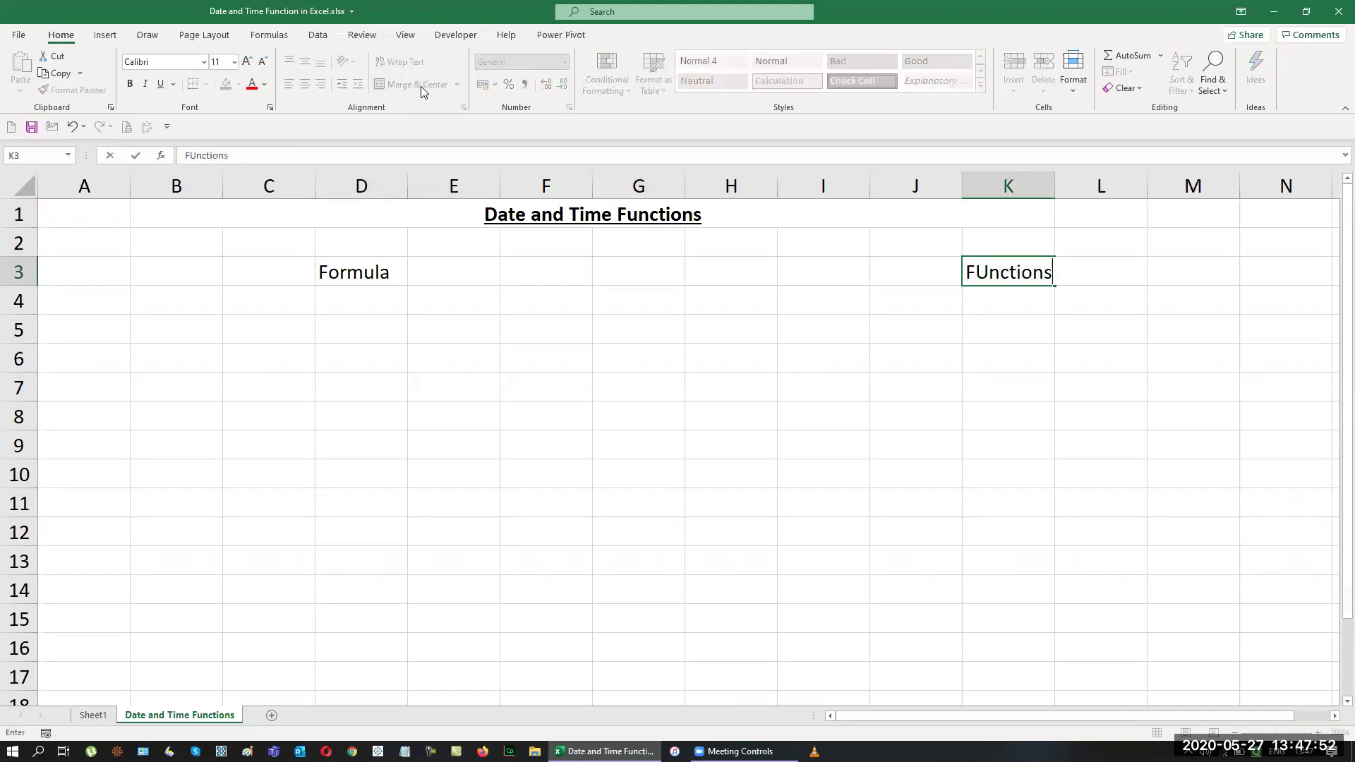
pyautogui.press('Return')
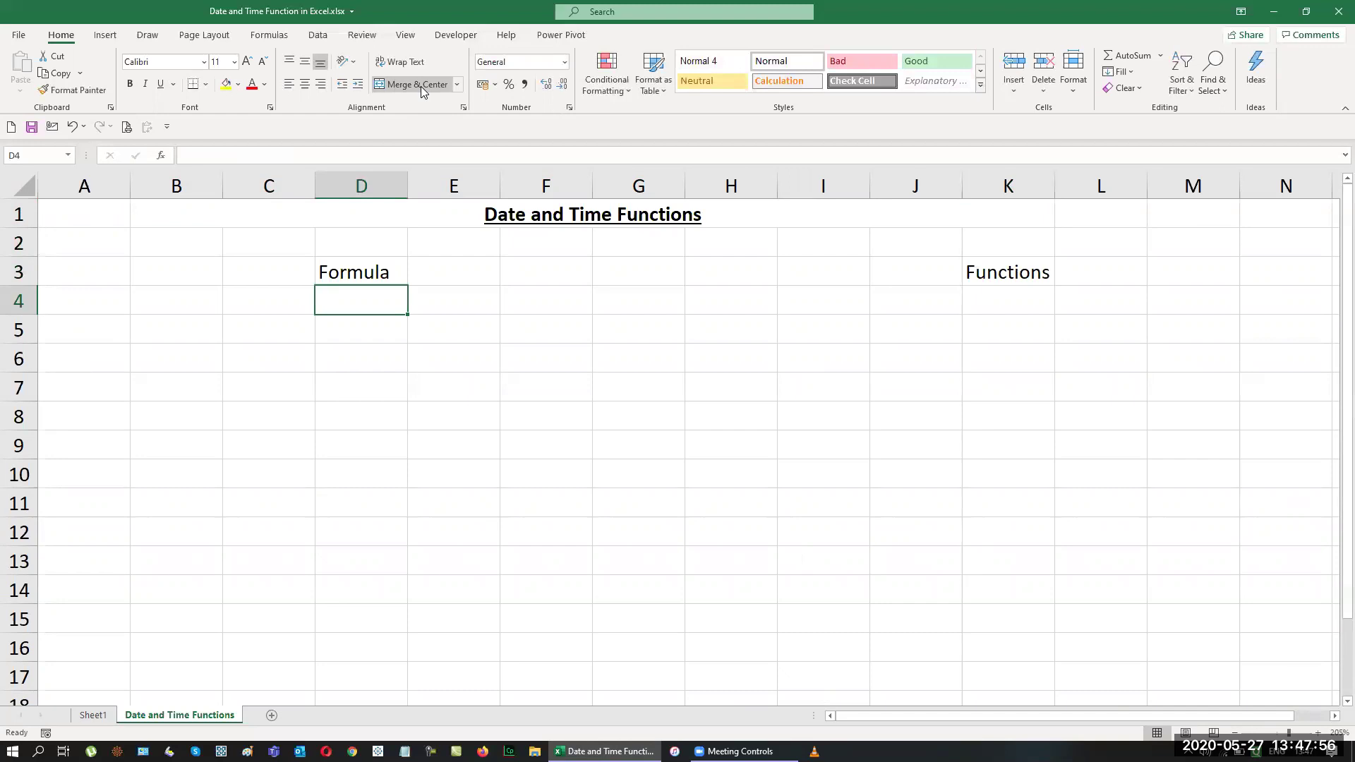
# Step: Number the rows in column C from cell C4 down with a linear fill series from 1 to 18
pyautogui.press('Left')
pyautogui.write('1')
pyautogui.press('Return')
pyautogui.press('Up')
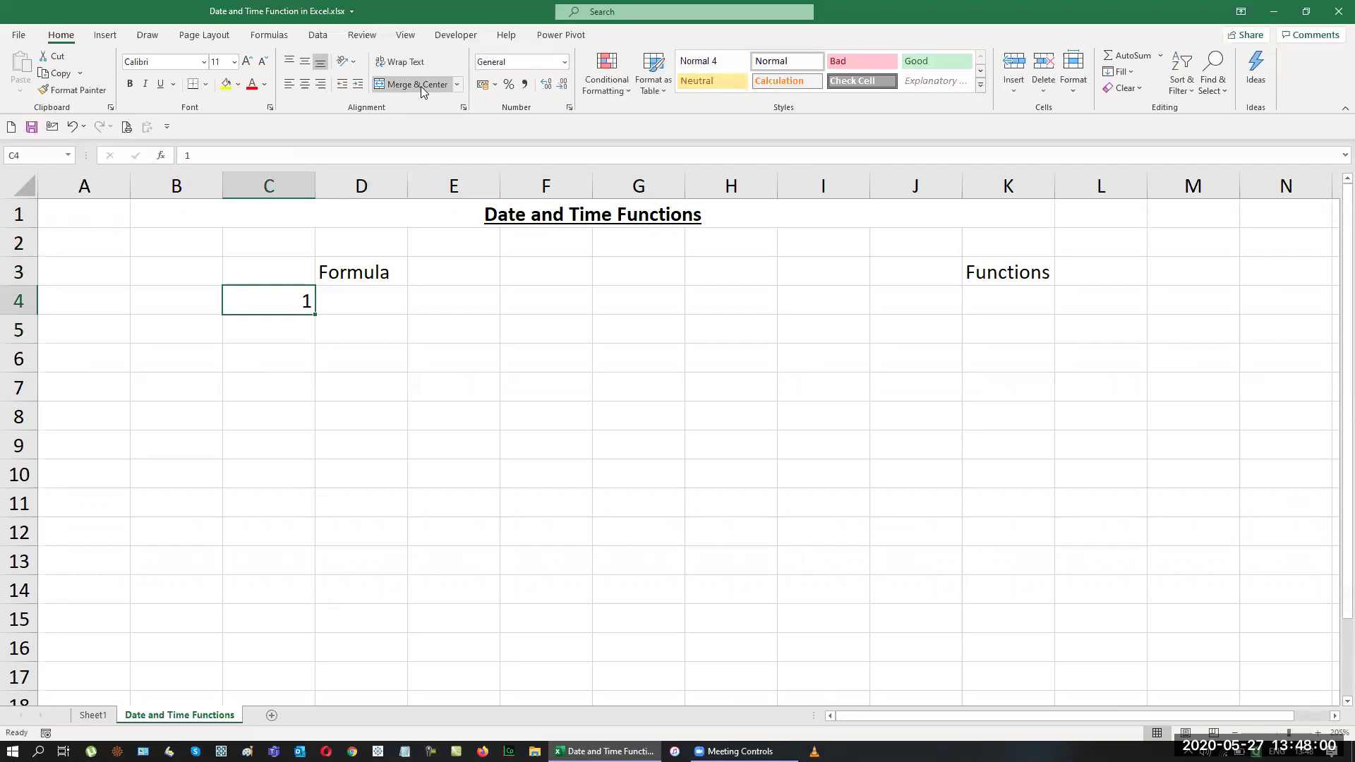
pyautogui.hotkey('alt', 'h')
pyautogui.press('f')
pyautogui.press('i')
pyautogui.press('s')
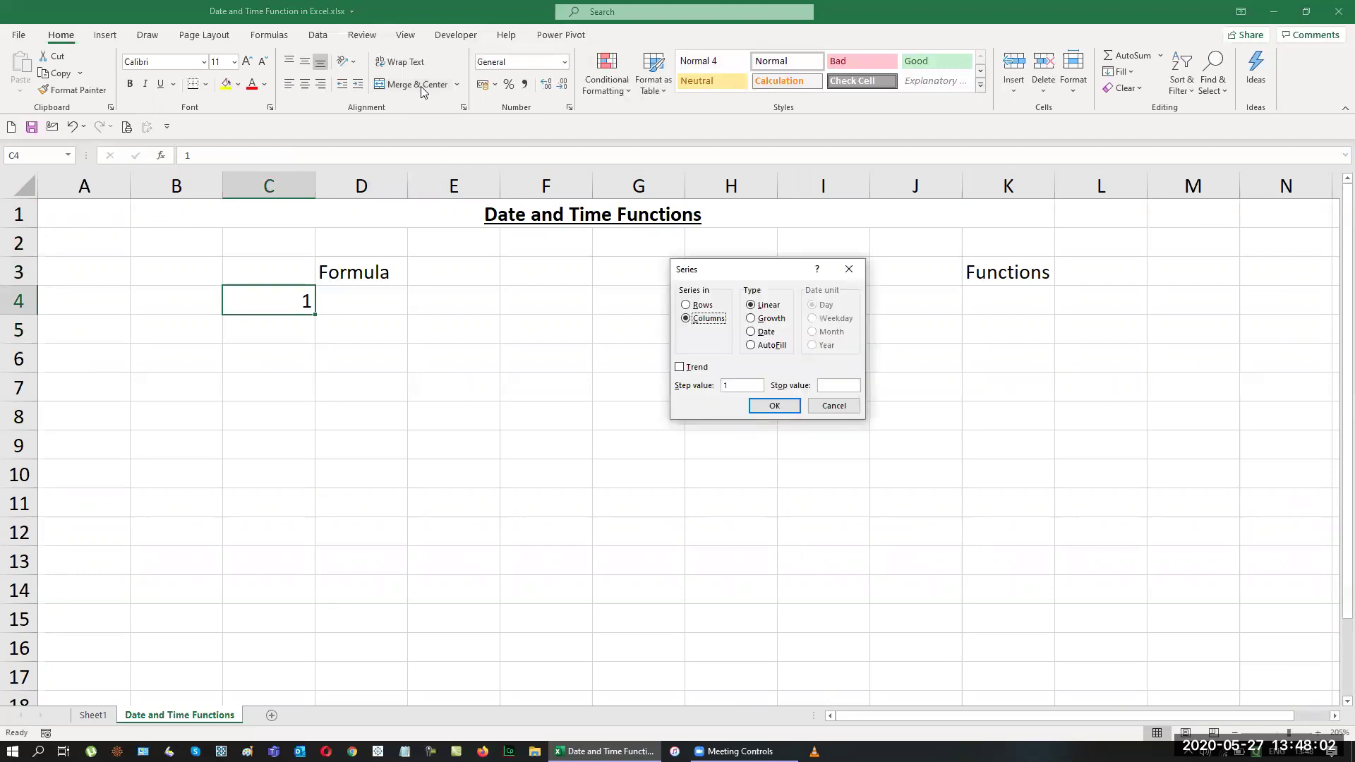
pyautogui.hotkey('alt', 's')
pyautogui.write('18')
pyautogui.press('Return')
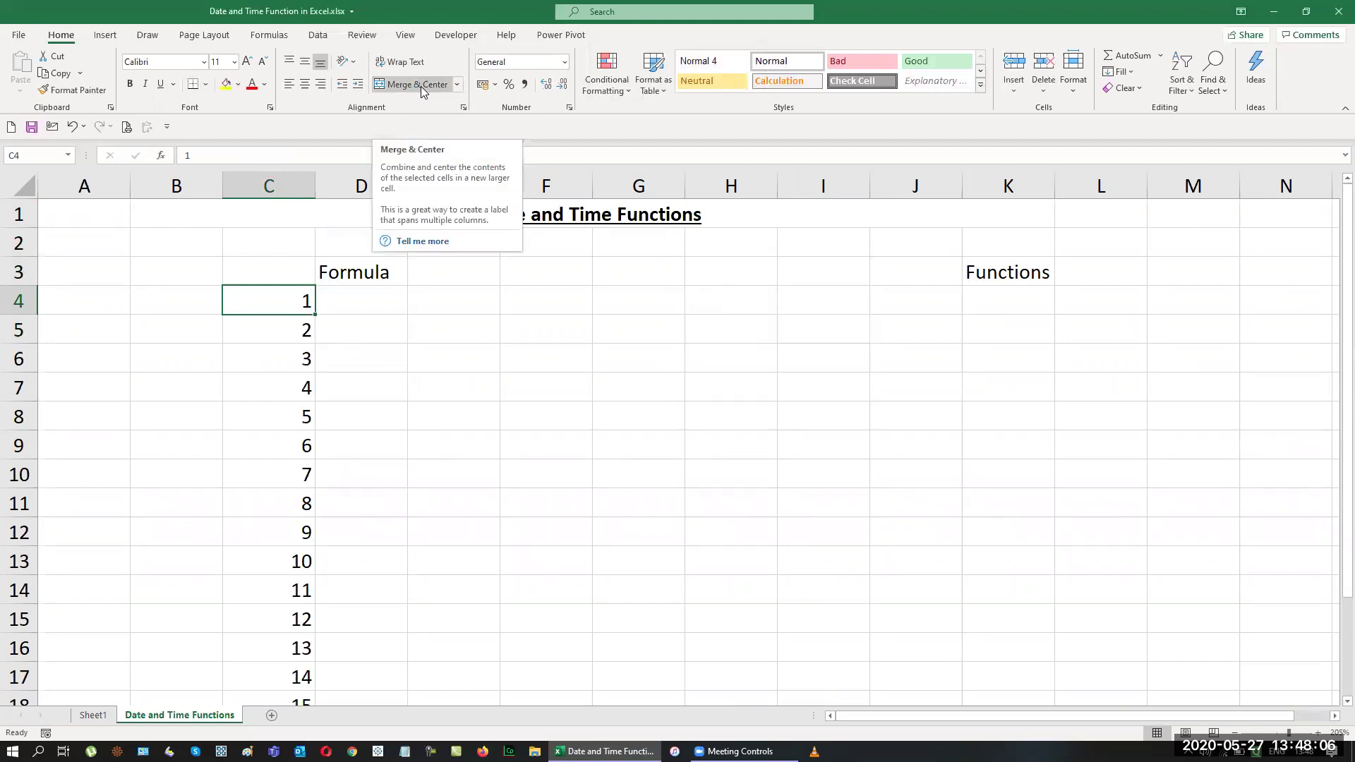
# Step: List Today, now, Day and Days in cells D4 to D7 under the Formula heading
pyautogui.press('Right')
pyautogui.write('Today')
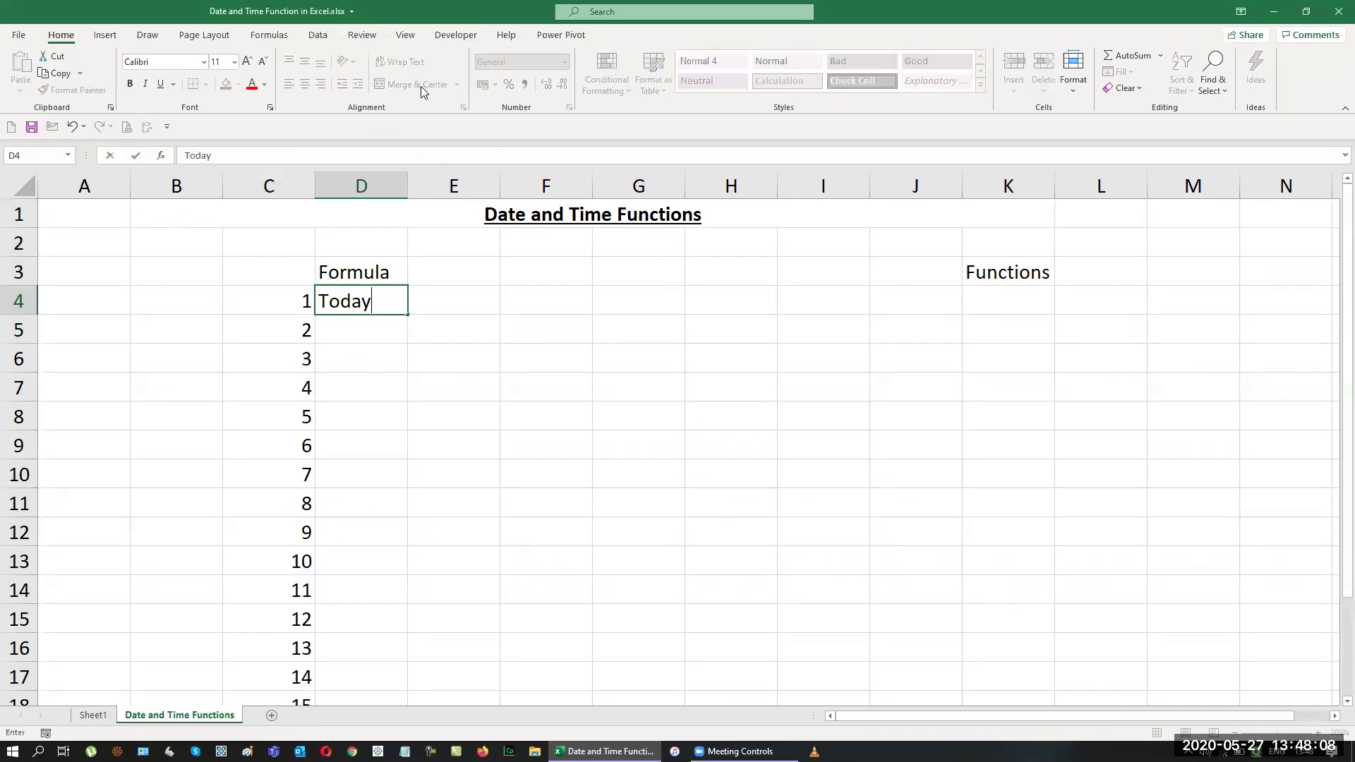
pyautogui.press('Return')
pyautogui.write('now')
pyautogui.press('Return')
pyautogui.write('Day')
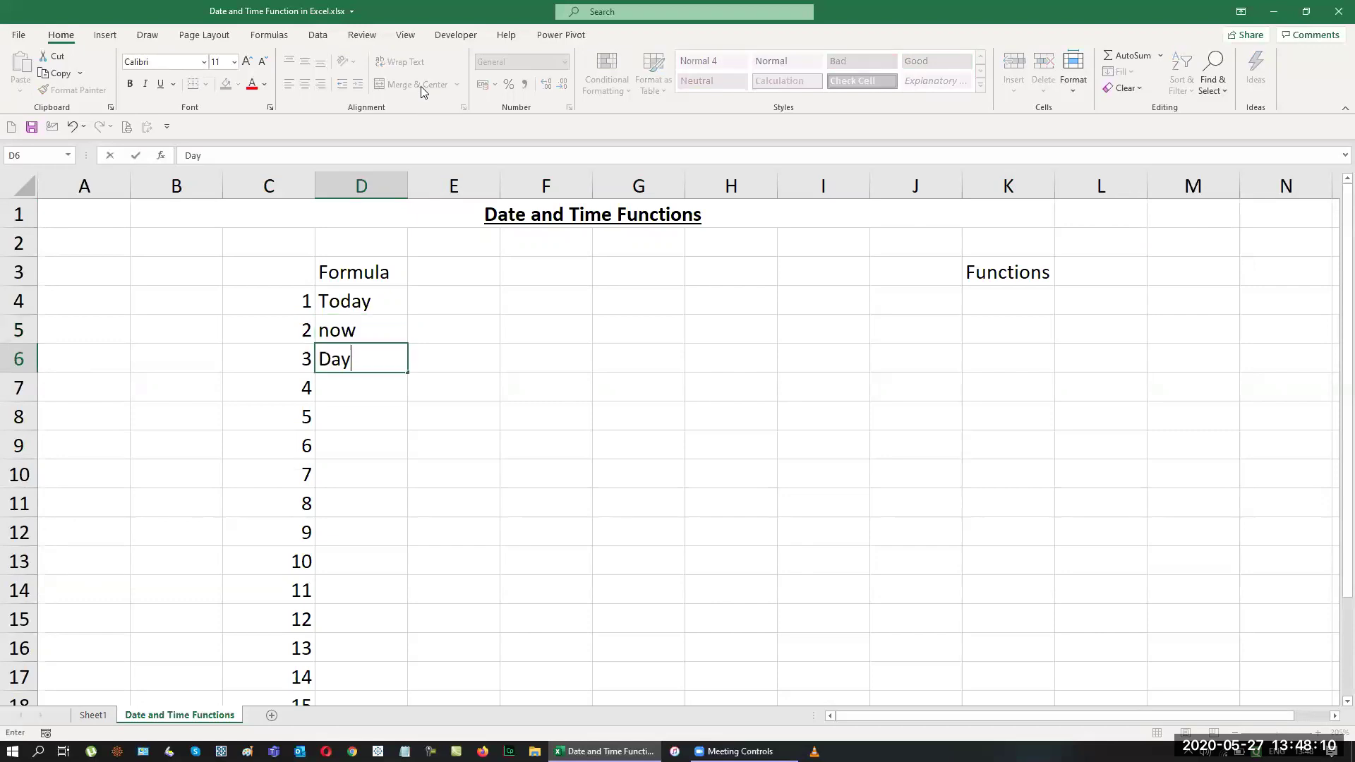
pyautogui.press('Return')
pyautogui.write('Days')
pyautogui.press('Return')
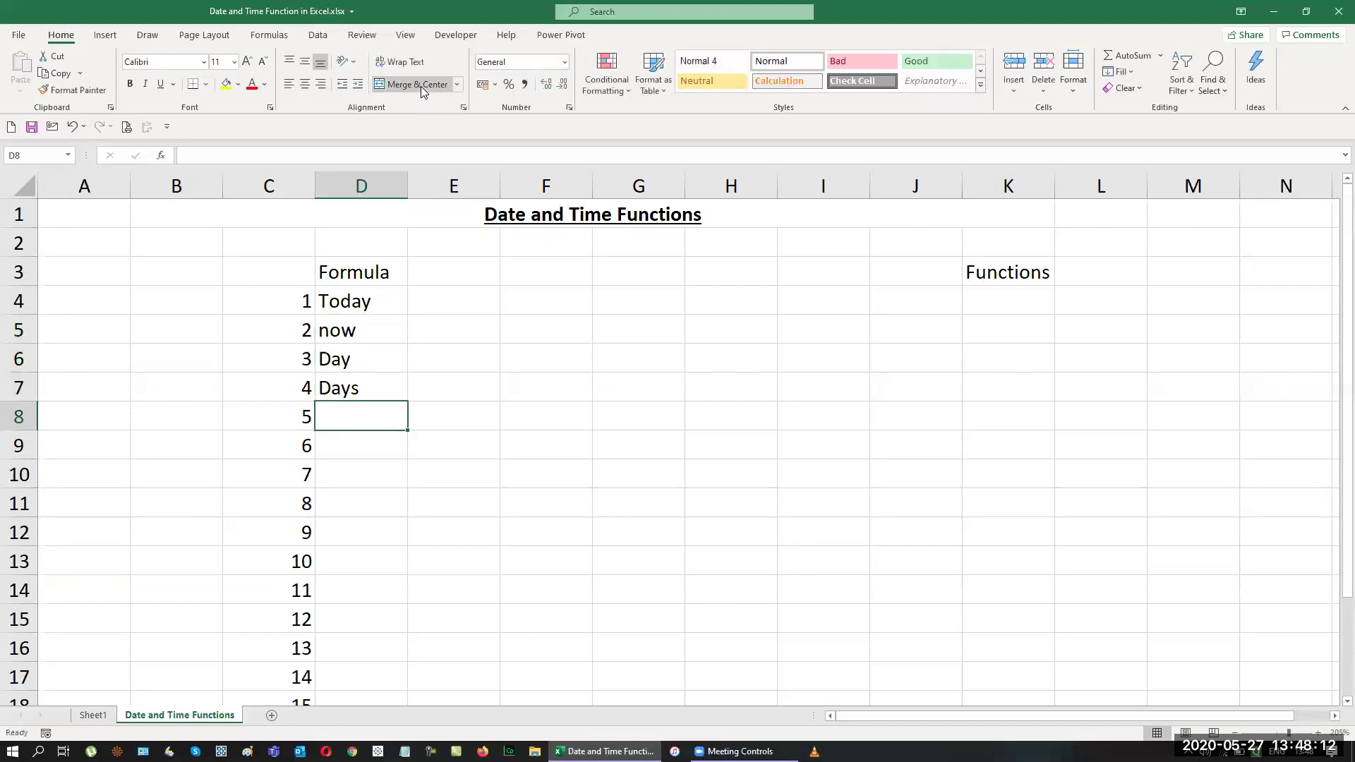
# Step: Continue the formula list with Month, Year and Text Day in cells D8 to D10
pyautogui.write('Month')
pyautogui.press('Return')
pyautogui.write('Year')
pyautogui.press('Return')
pyautogui.write('Text Day')
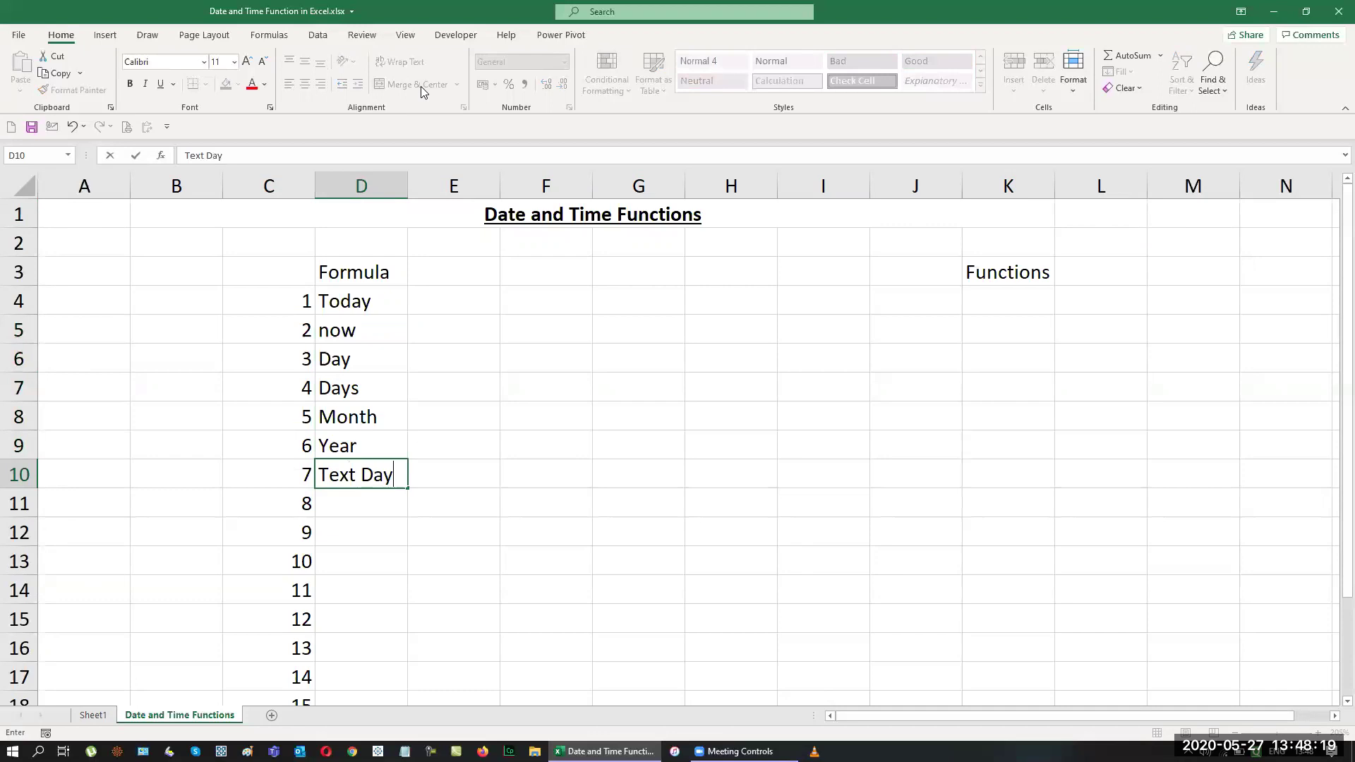
pyautogui.press('Return')
# Step: Add Text Month and Text Year to the formula list in cells D11 and D12
pyautogui.write('Text Mon')
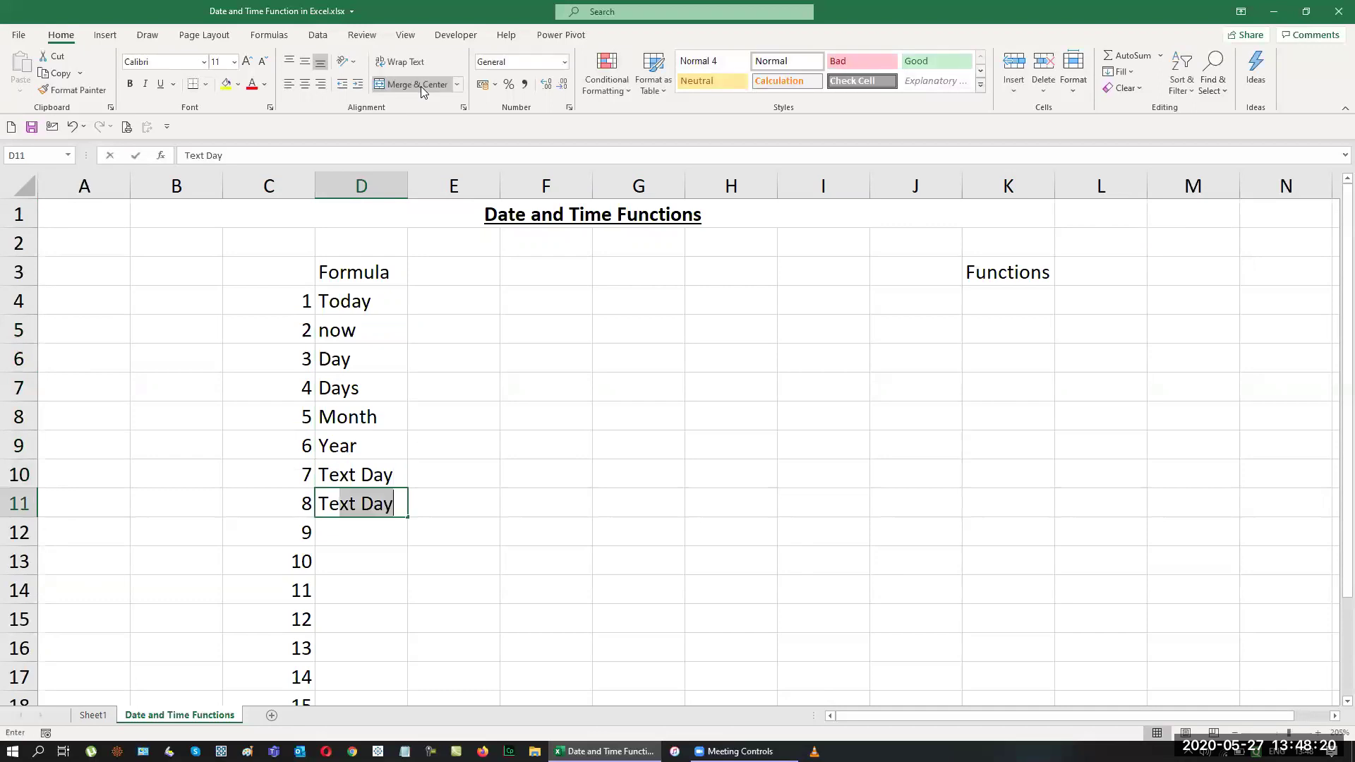
pyautogui.write('ht')
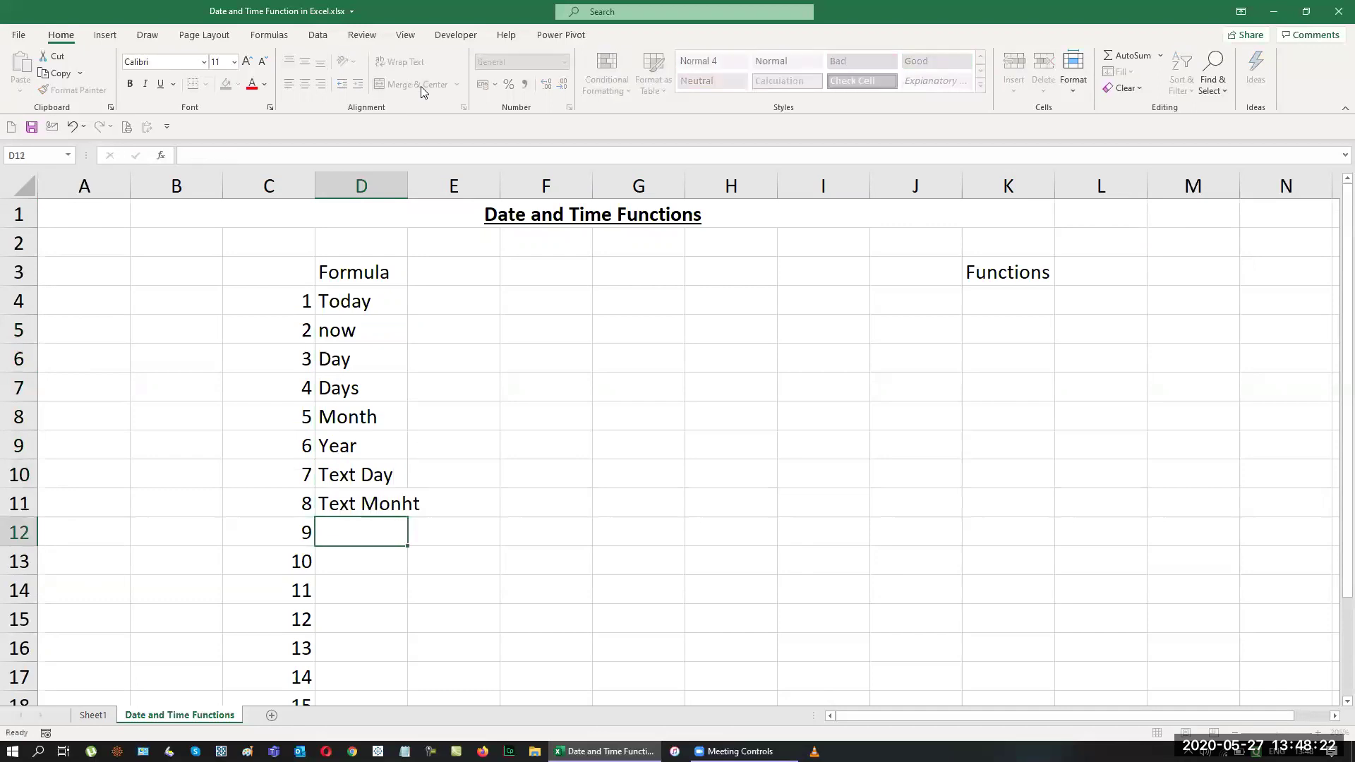
pyautogui.press('Return')
pyautogui.press('Up')
pyautogui.press('F2')
pyautogui.press('BackSpace')
pyautogui.press('BackSpace')
pyautogui.write('th')
pyautogui.press('Return')
pyautogui.write('Text Year')
pyautogui.press('Return')
# Step: Merge and center cells B10 to B12 beside the three Text entries
pyautogui.press('Up')
pyautogui.press('Up')
pyautogui.press('Up')
pyautogui.press('Left')
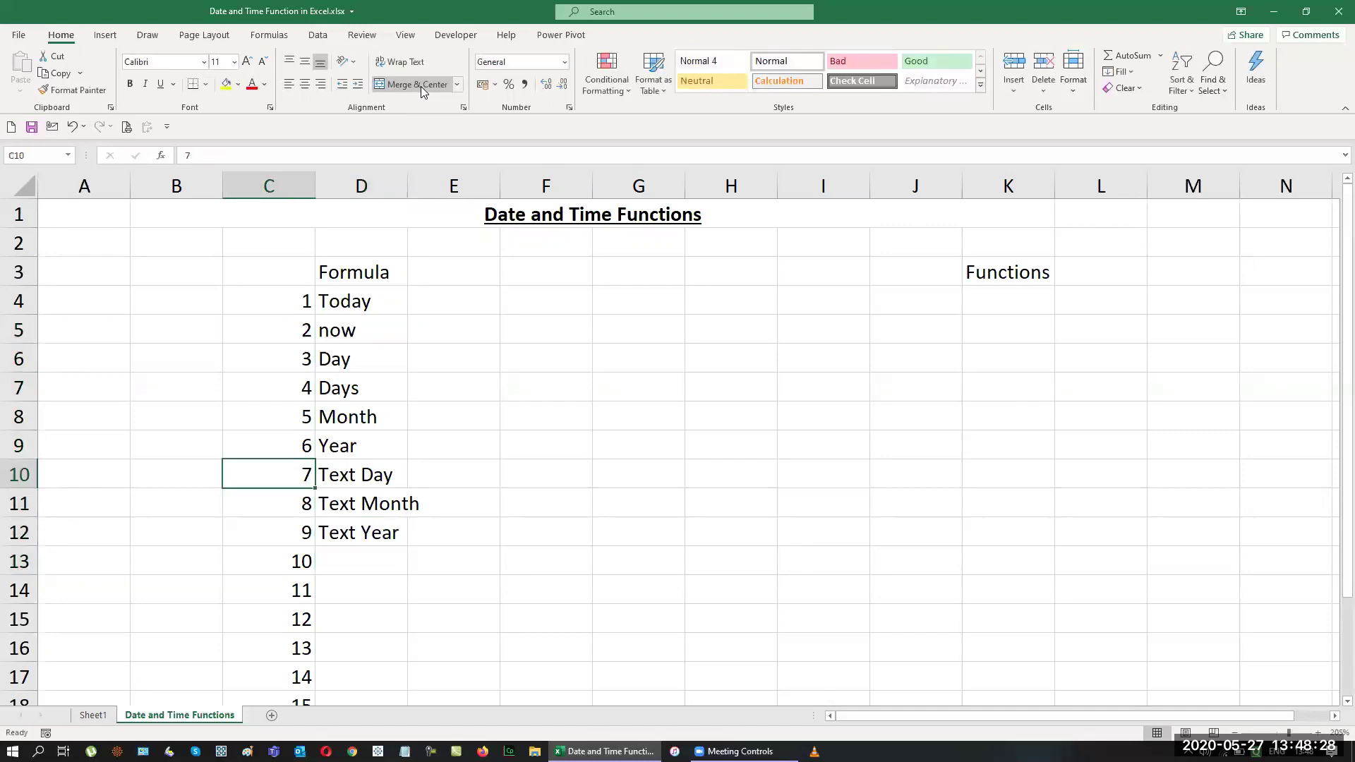
pyautogui.press('Left')
pyautogui.hotkey('shift', 'Down')
pyautogui.hotkey('shift', 'Down')
pyautogui.click(421, 86)
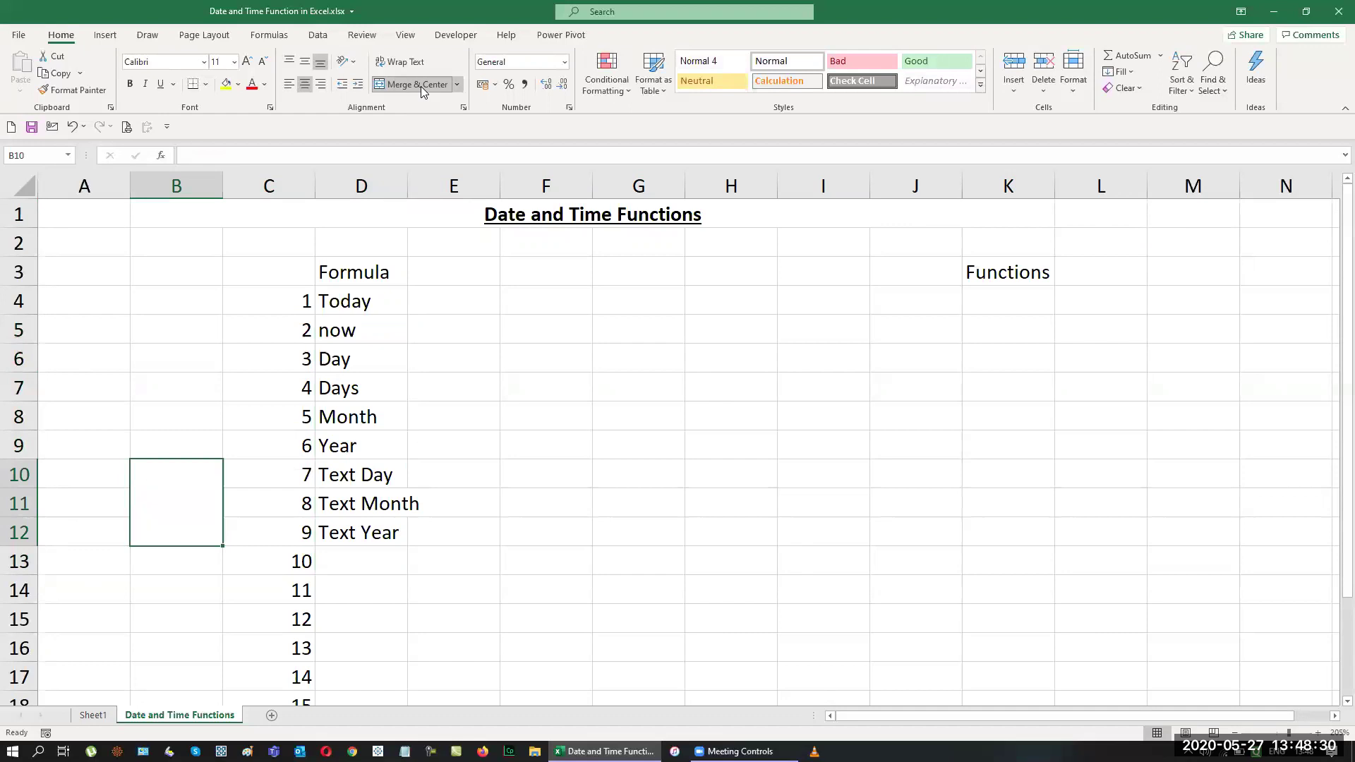
# Step: Label the merged cell B10 Text Functions, with wrapped text and middle vertical alignment
pyautogui.write('Text F')
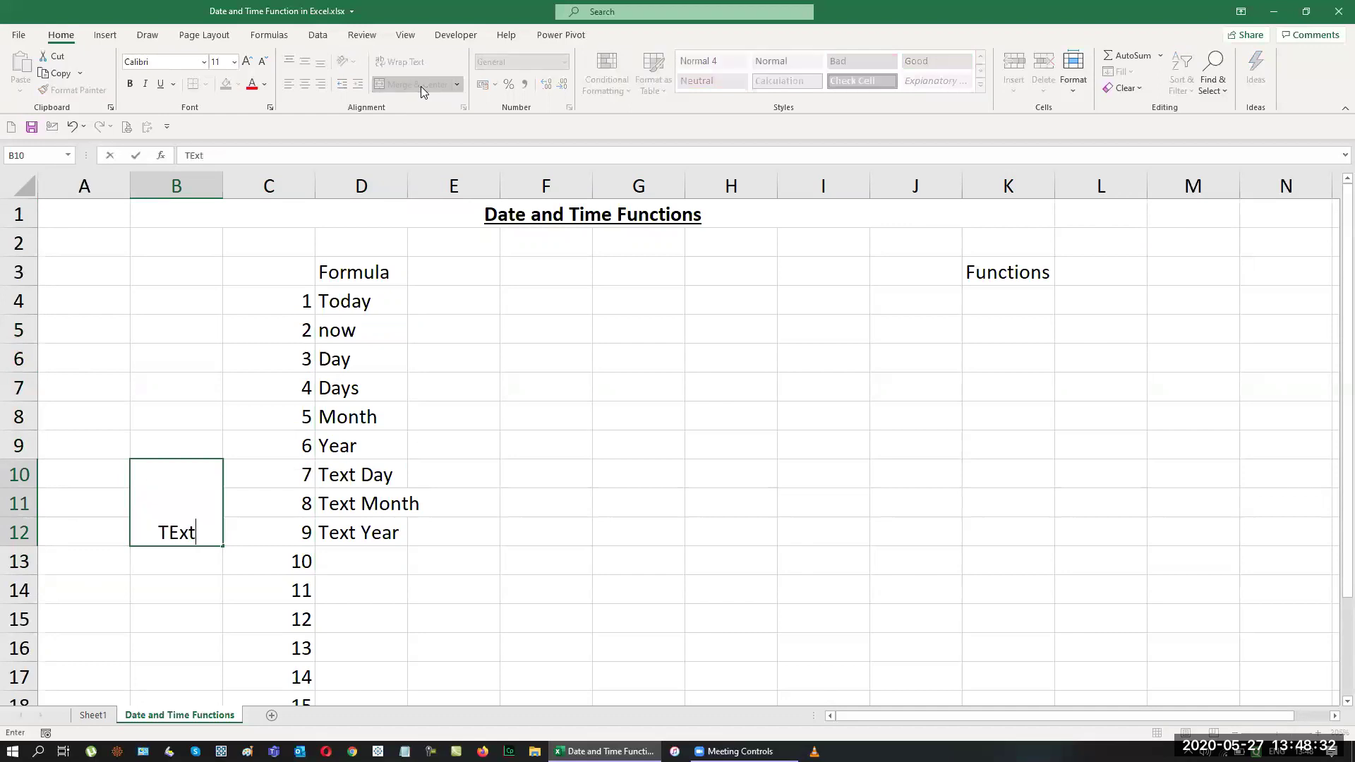
pyautogui.write('unctions')
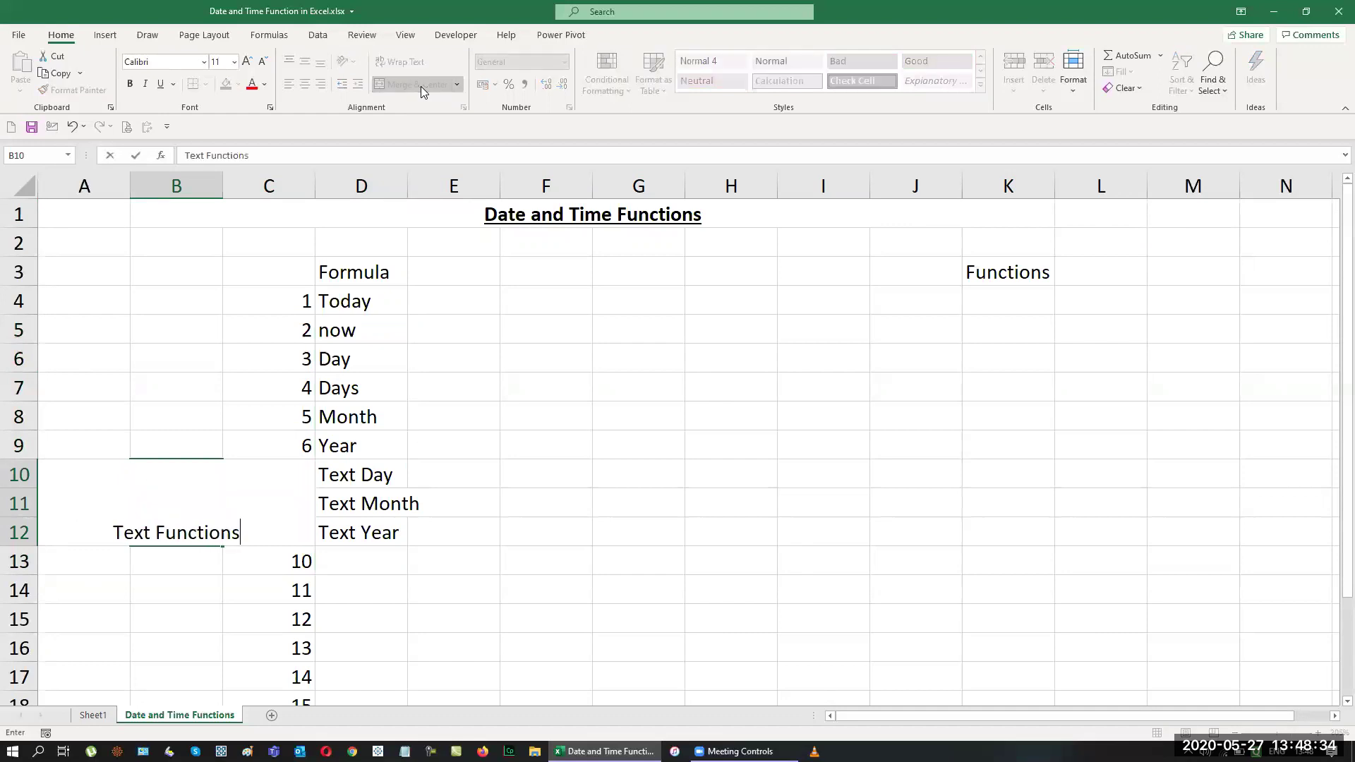
pyautogui.press('Return')
pyautogui.press('Up')
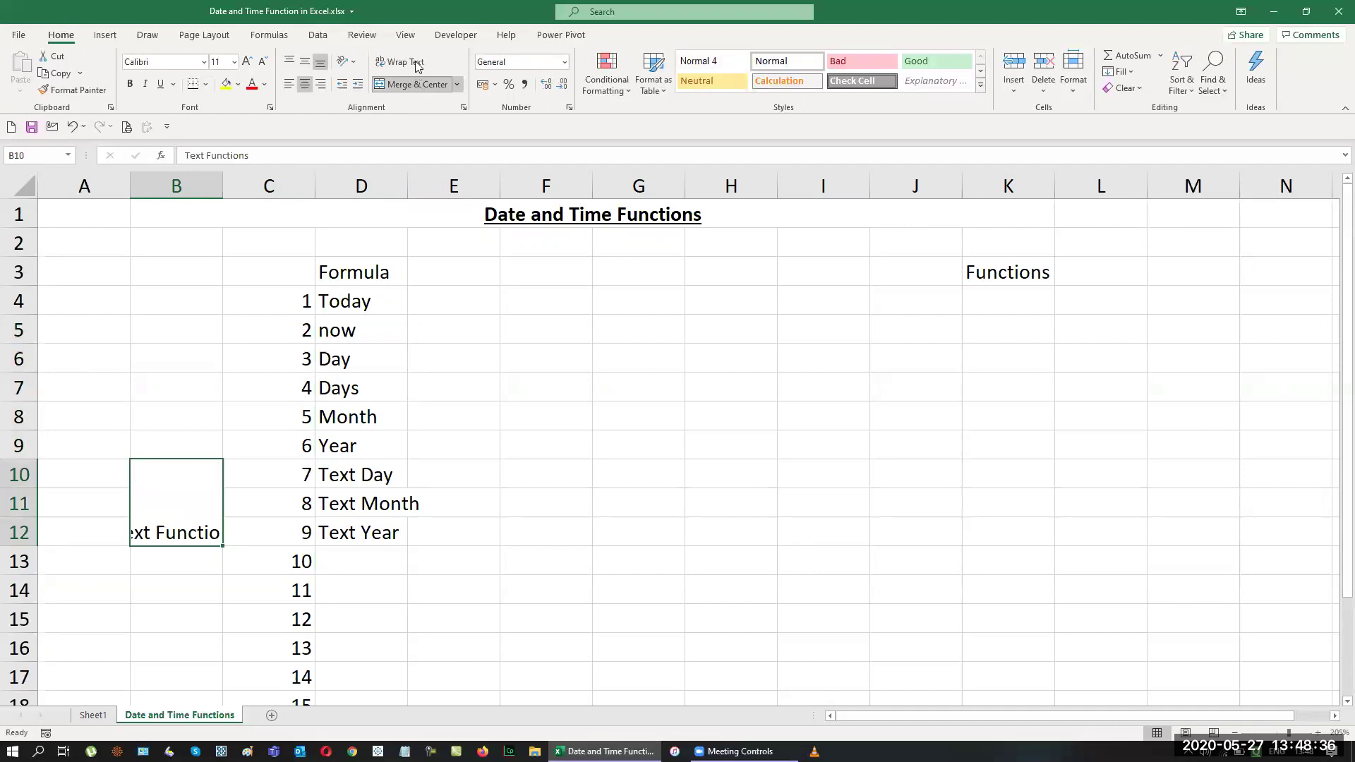
pyautogui.click(417, 63)
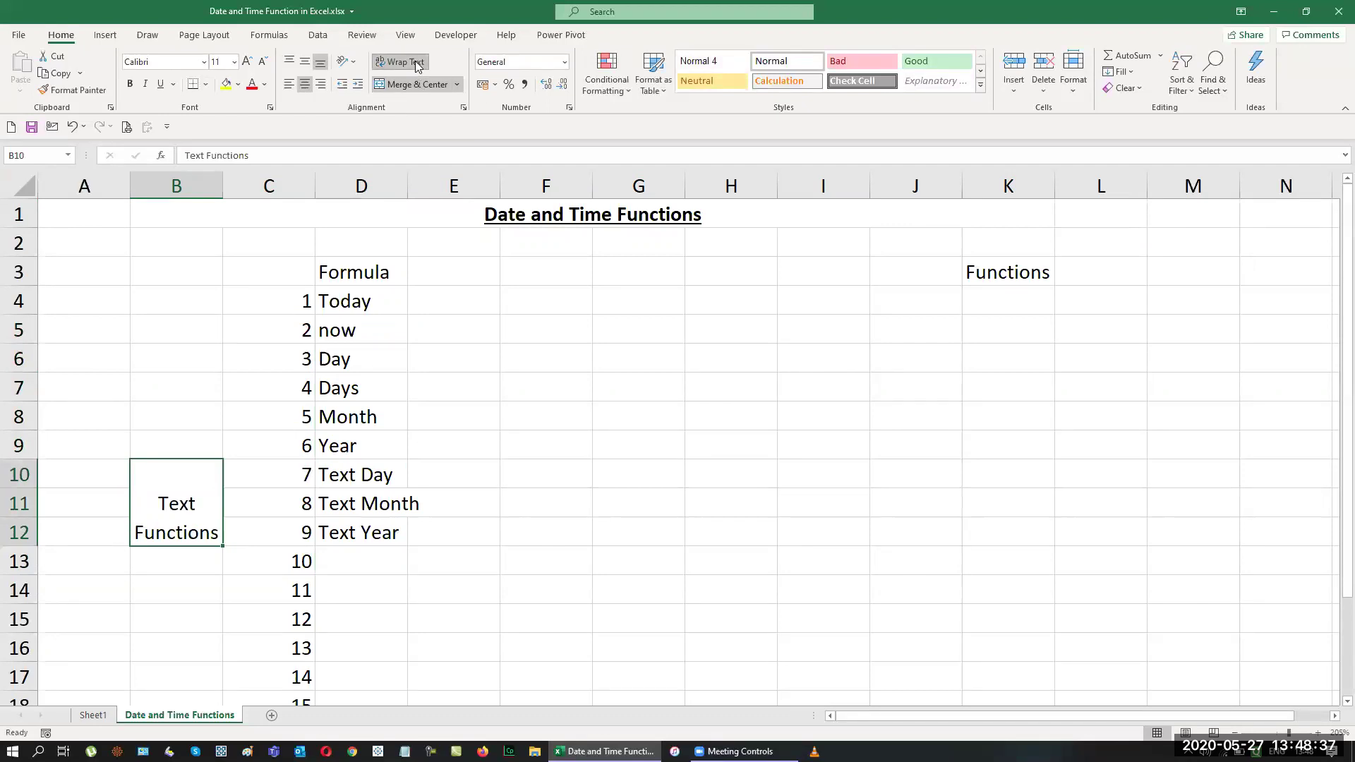
pyautogui.click(305, 65)
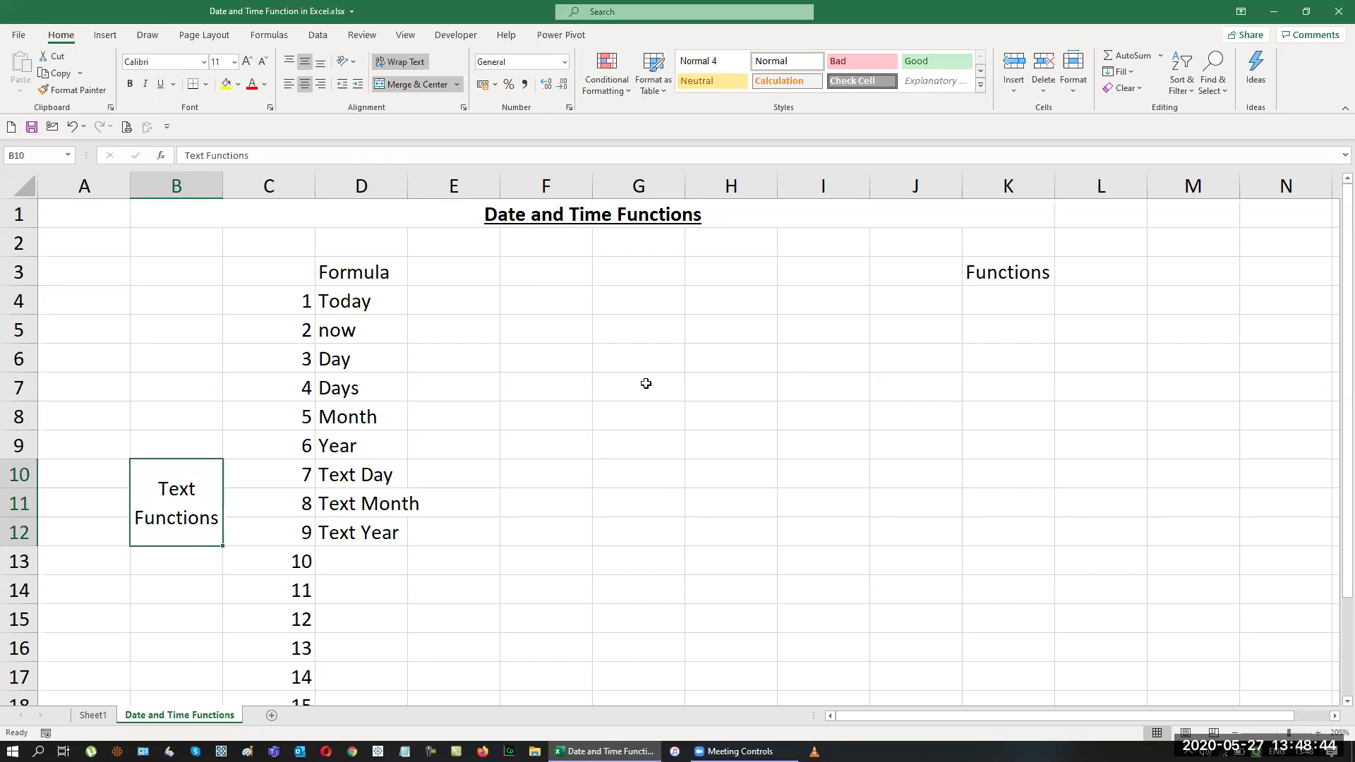
# Step: Autofit the width of column D and add Weeknum and Weekday to the list in cells D13 and D14
pyautogui.doubleClick(407, 186)
pyautogui.scroll(-1, 708, 484)
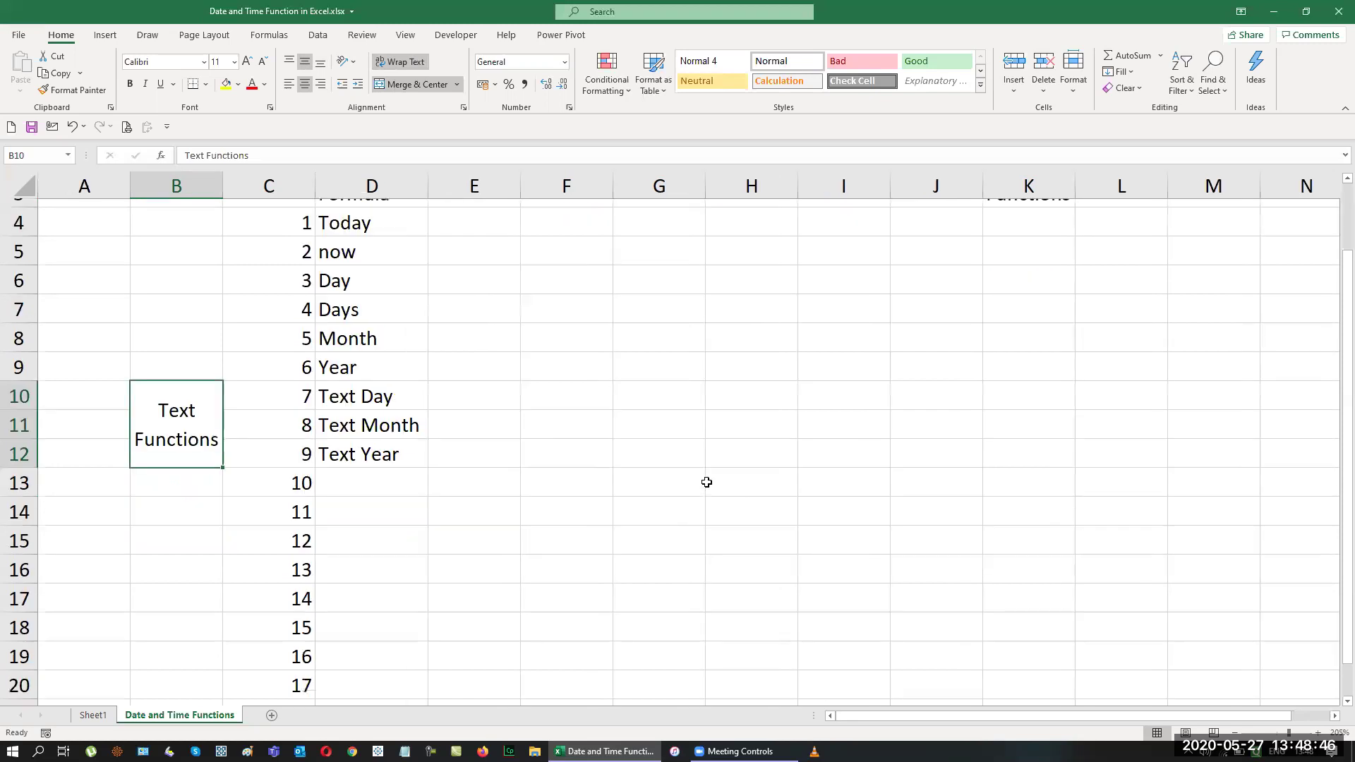
pyautogui.click(379, 473)
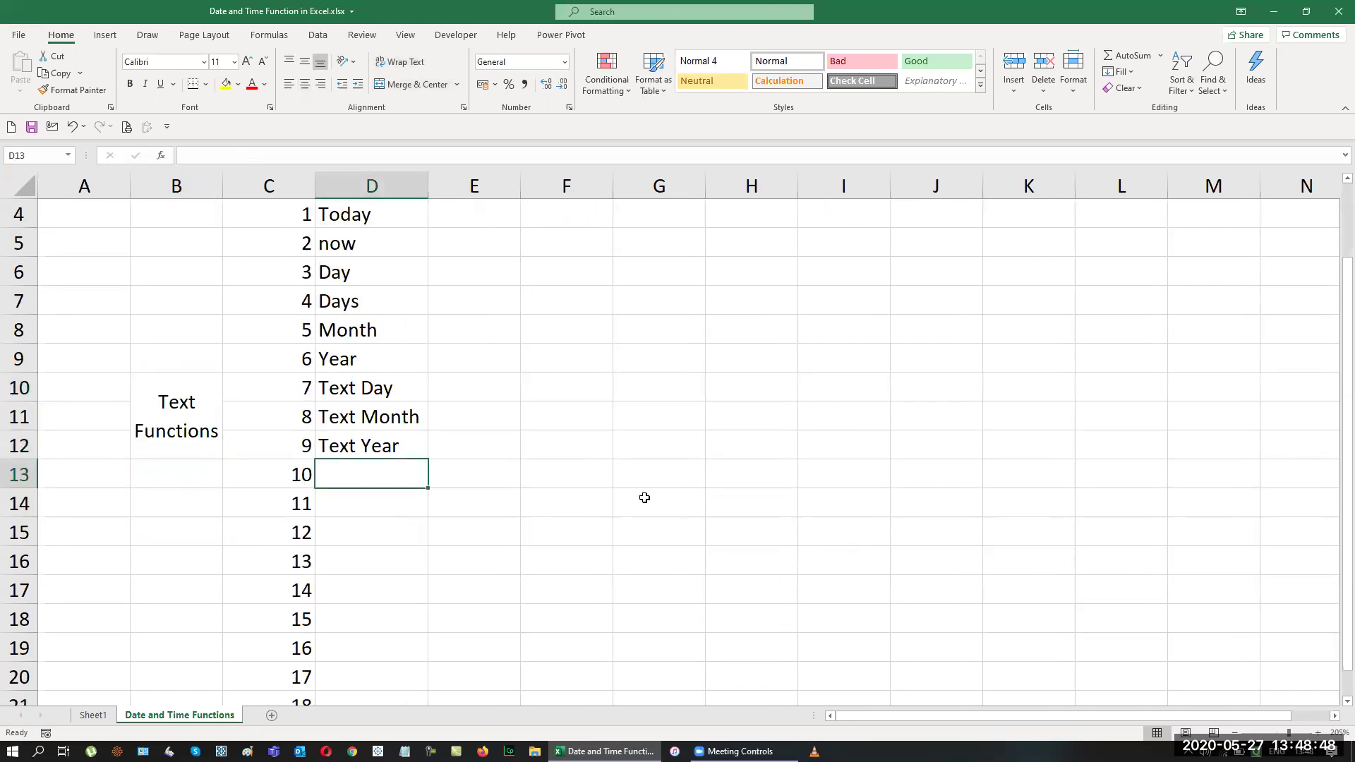
pyautogui.write('Weeknum')
pyautogui.press('Return')
pyautogui.write('Wo')
pyautogui.press('BackSpace')
pyautogui.write('eekday')
pyautogui.press('Return')
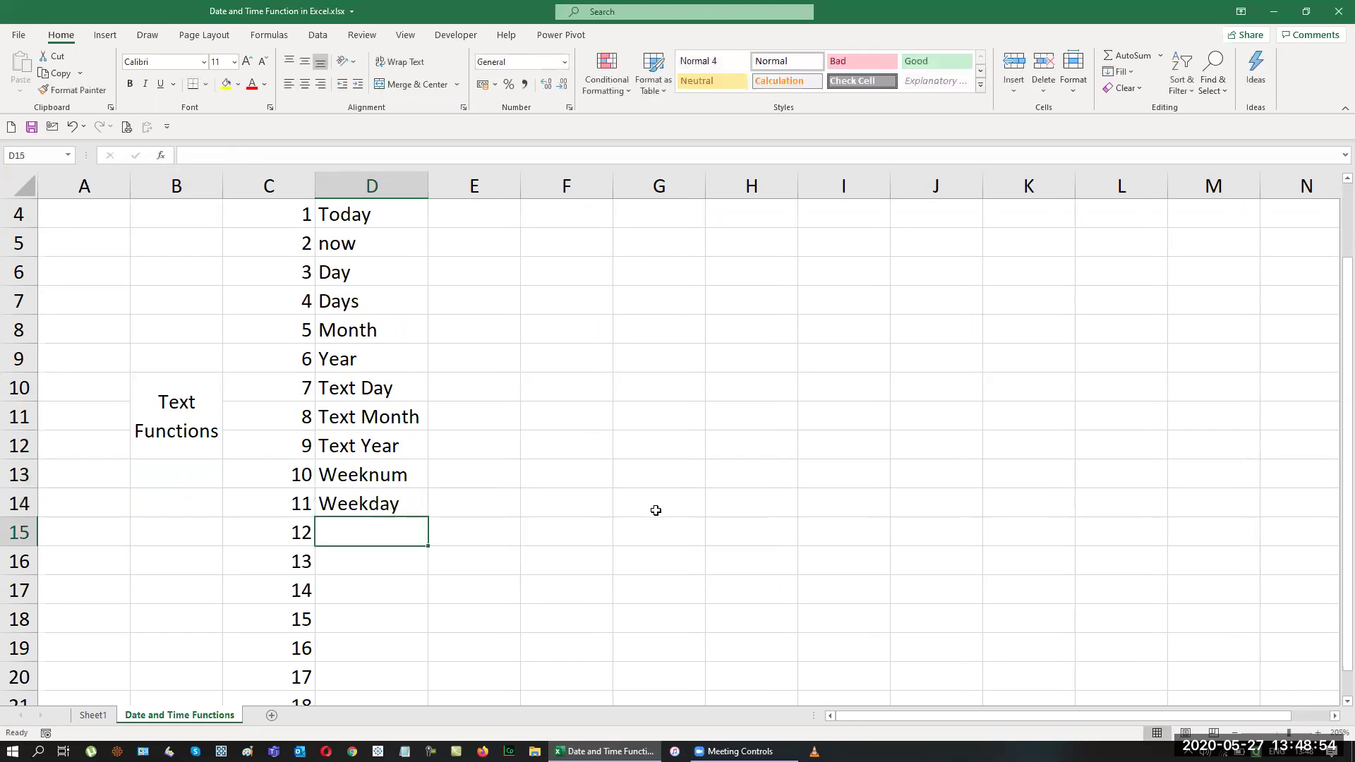
pyautogui.scroll(1, 657, 509)
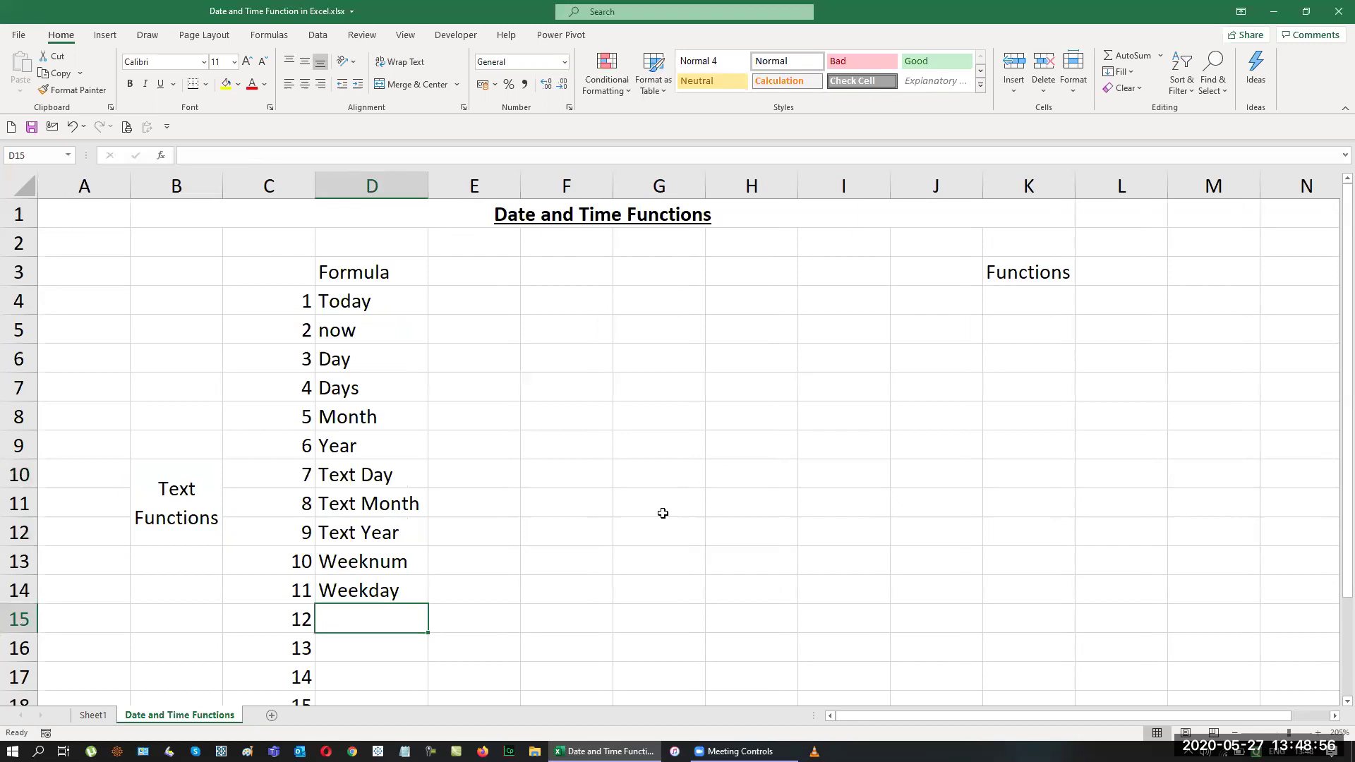
# Step: Add Workday and Workday.Intl to the formula list in cells D15 and D16
pyautogui.scroll(-2, 663, 513)
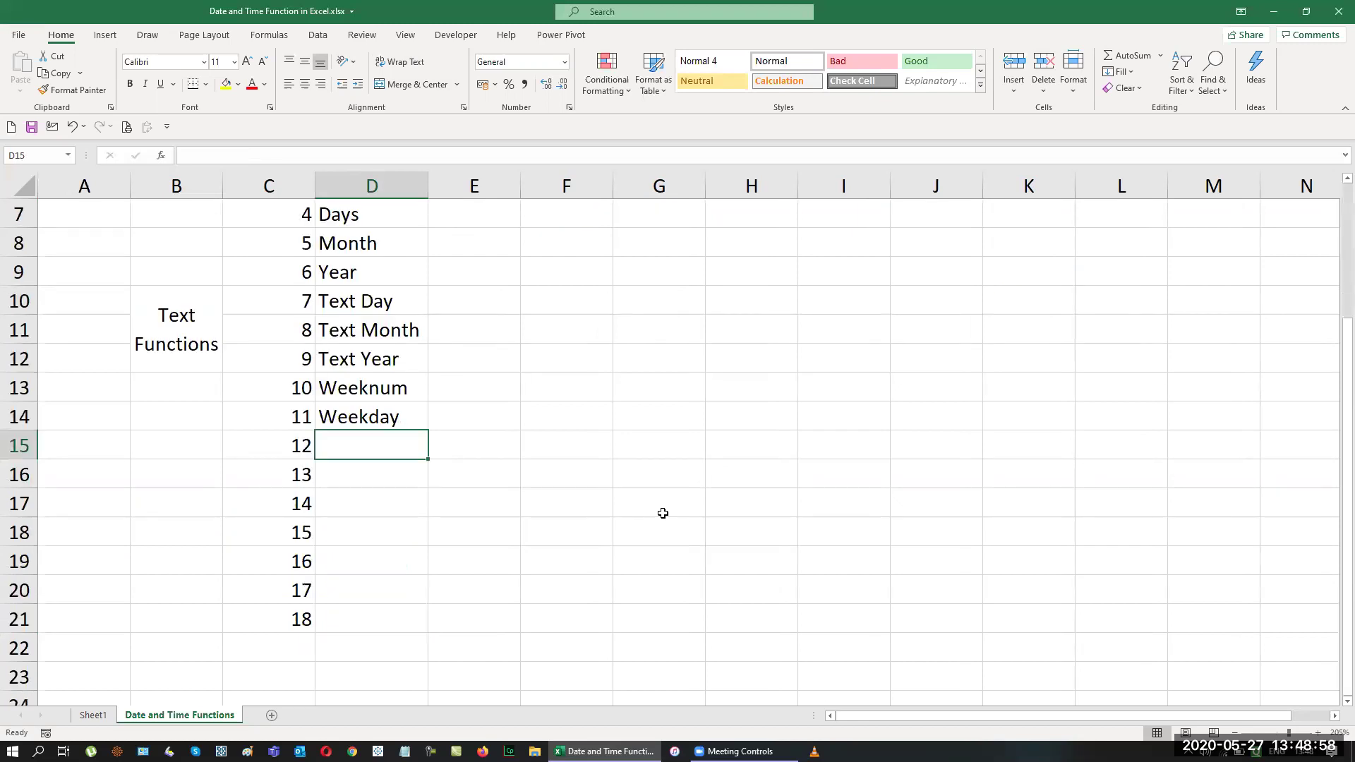
pyautogui.write('Workday')
pyautogui.press('Return')
pyautogui.write('Wo')
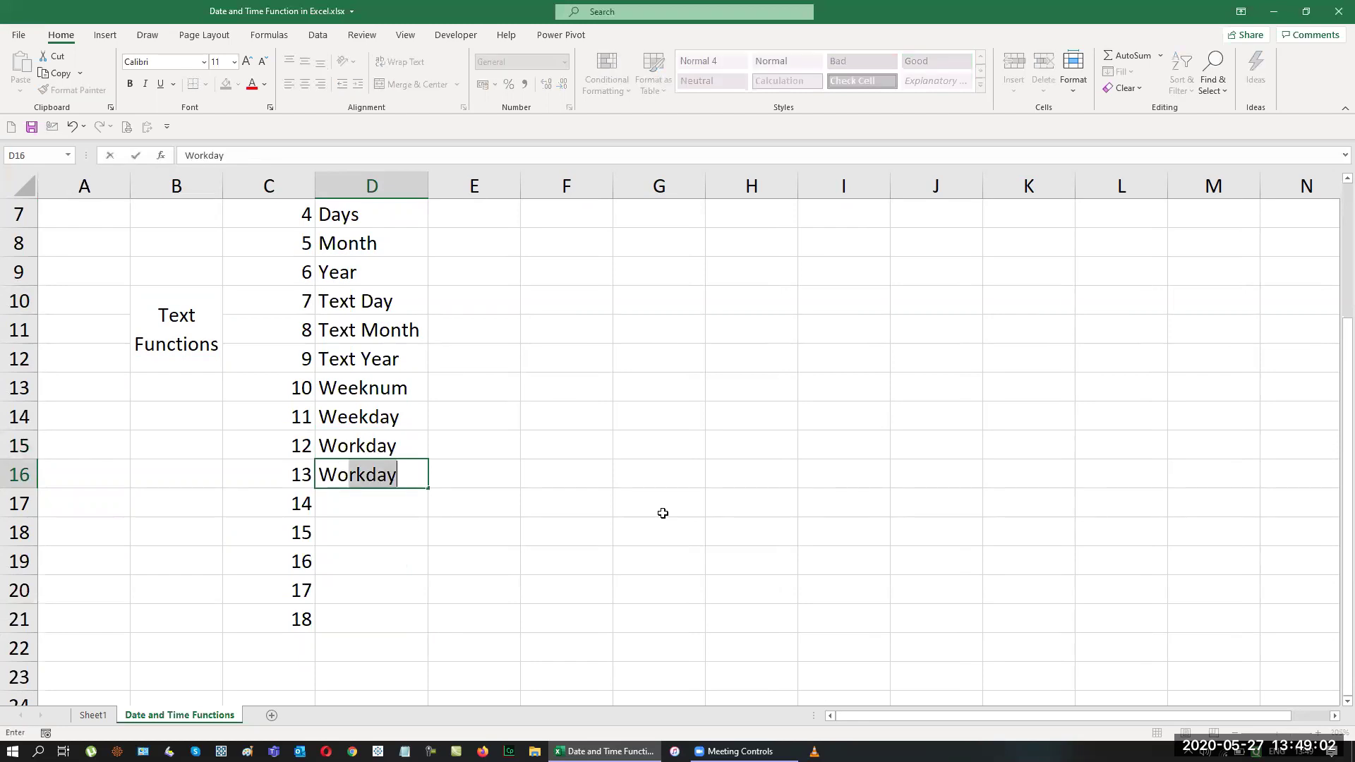
pyautogui.write('rkday.')
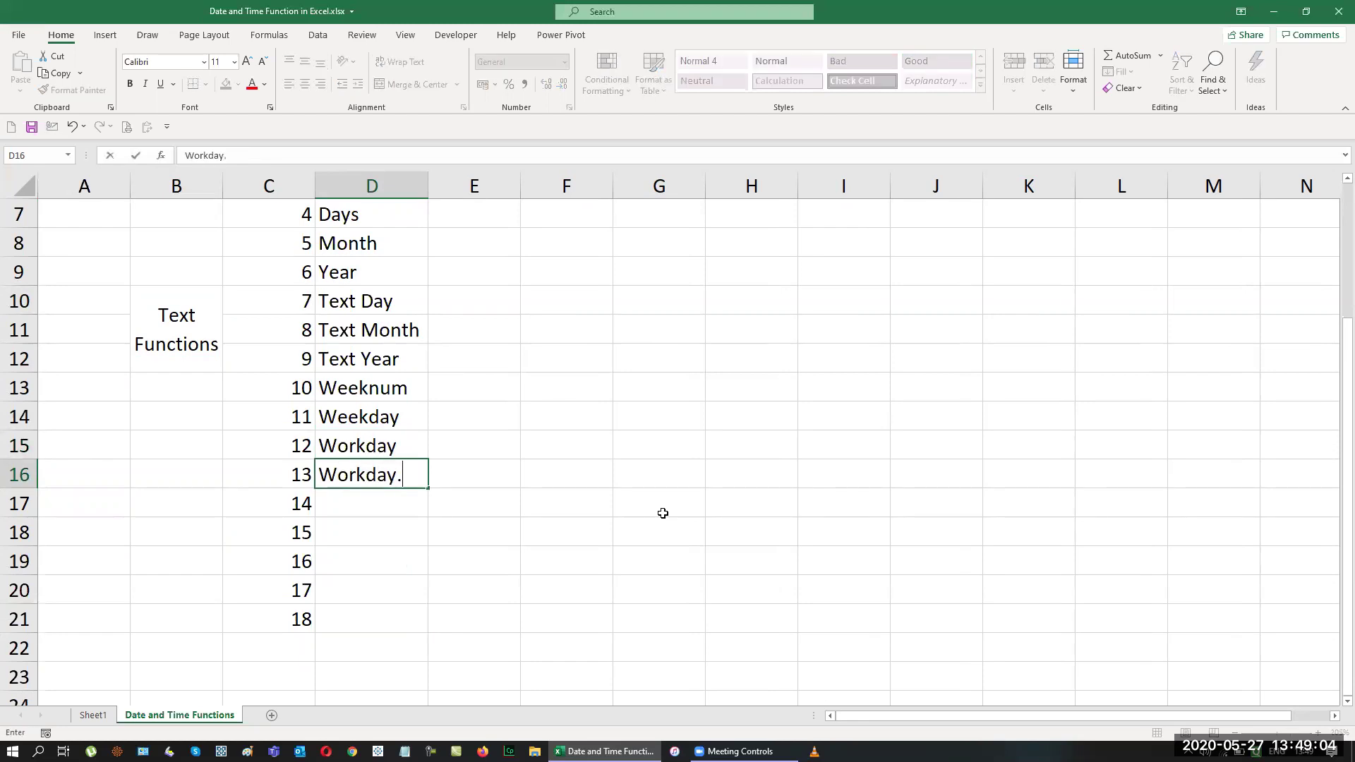
pyautogui.write('Intl')
pyautogui.press('Return')
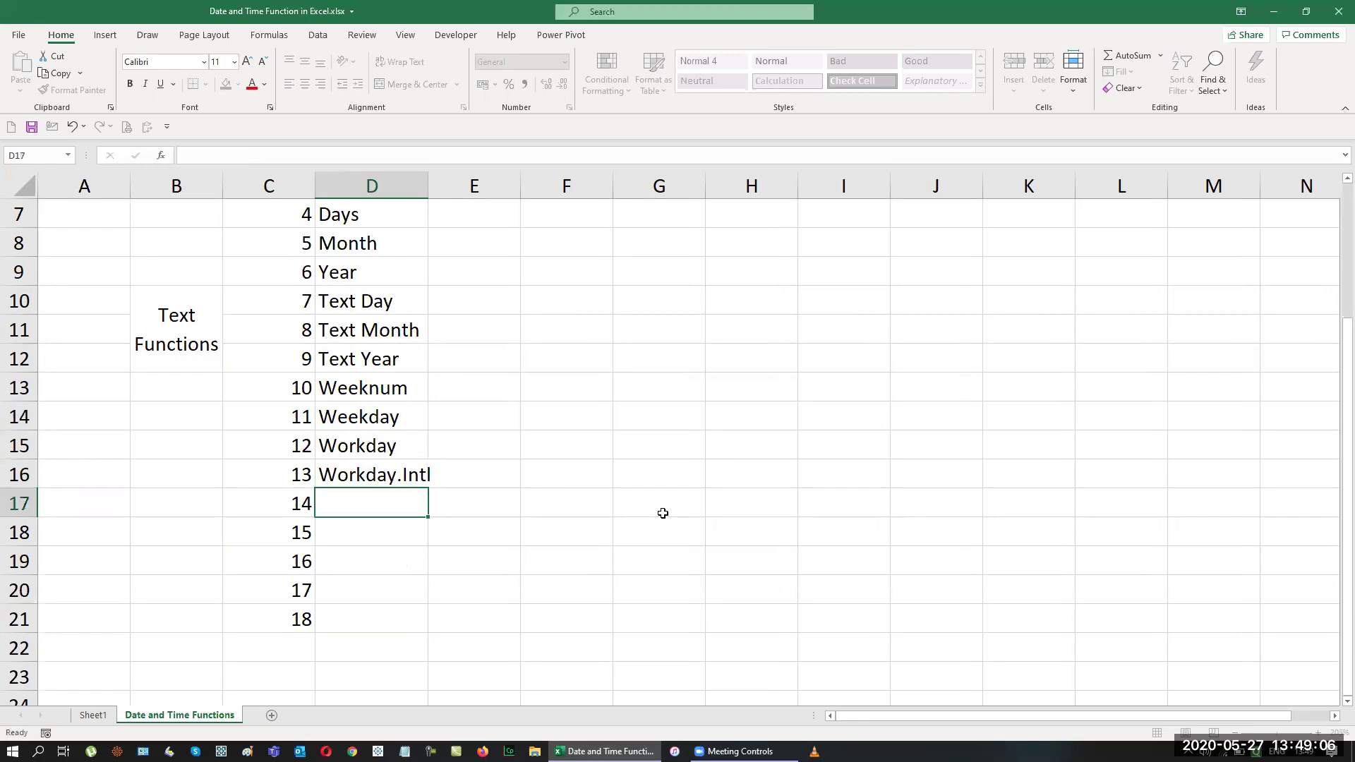
# Step: Add Networkdays and Networkdays.Intl to the formula list in cells D17 and D18
pyautogui.write('Networ')
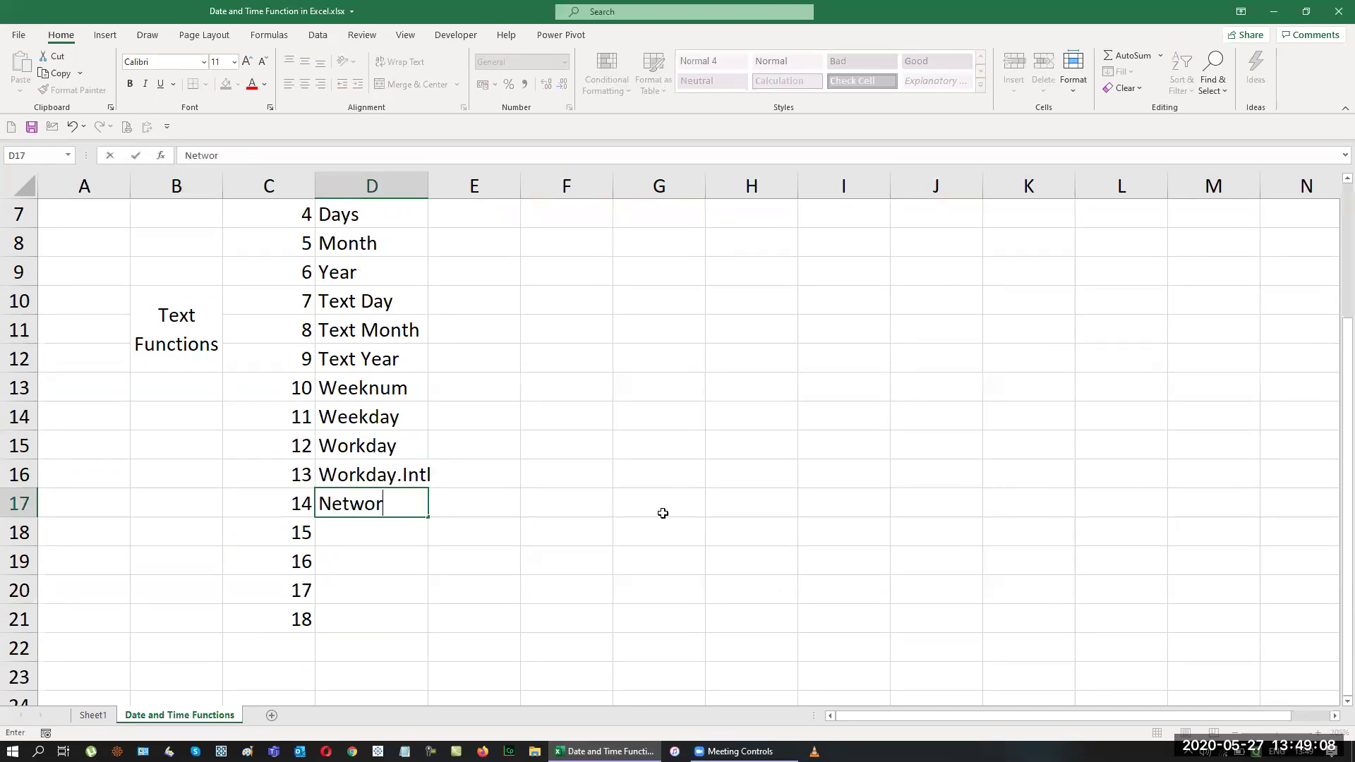
pyautogui.write('kdays')
pyautogui.press('Return')
pyautogui.write('Networda')
pyautogui.press('BackSpace')
pyautogui.press('BackSpace')
pyautogui.write('kdays')
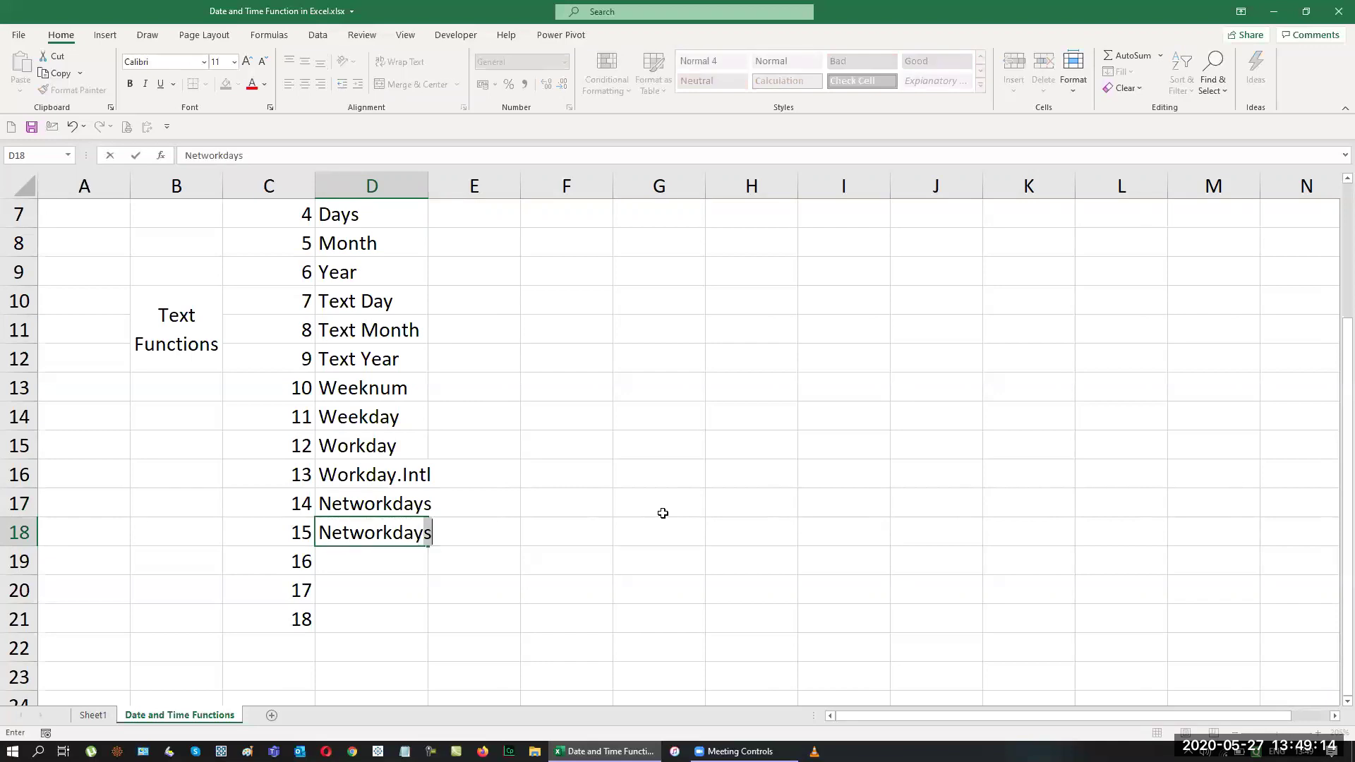
pyautogui.write('.Intl')
pyautogui.press('Return')
# Step: Complete the formula list with Eomonth, Edate and Datedif in cells D19 to D21, and autofit the width of column D
pyautogui.write('Eomonth')
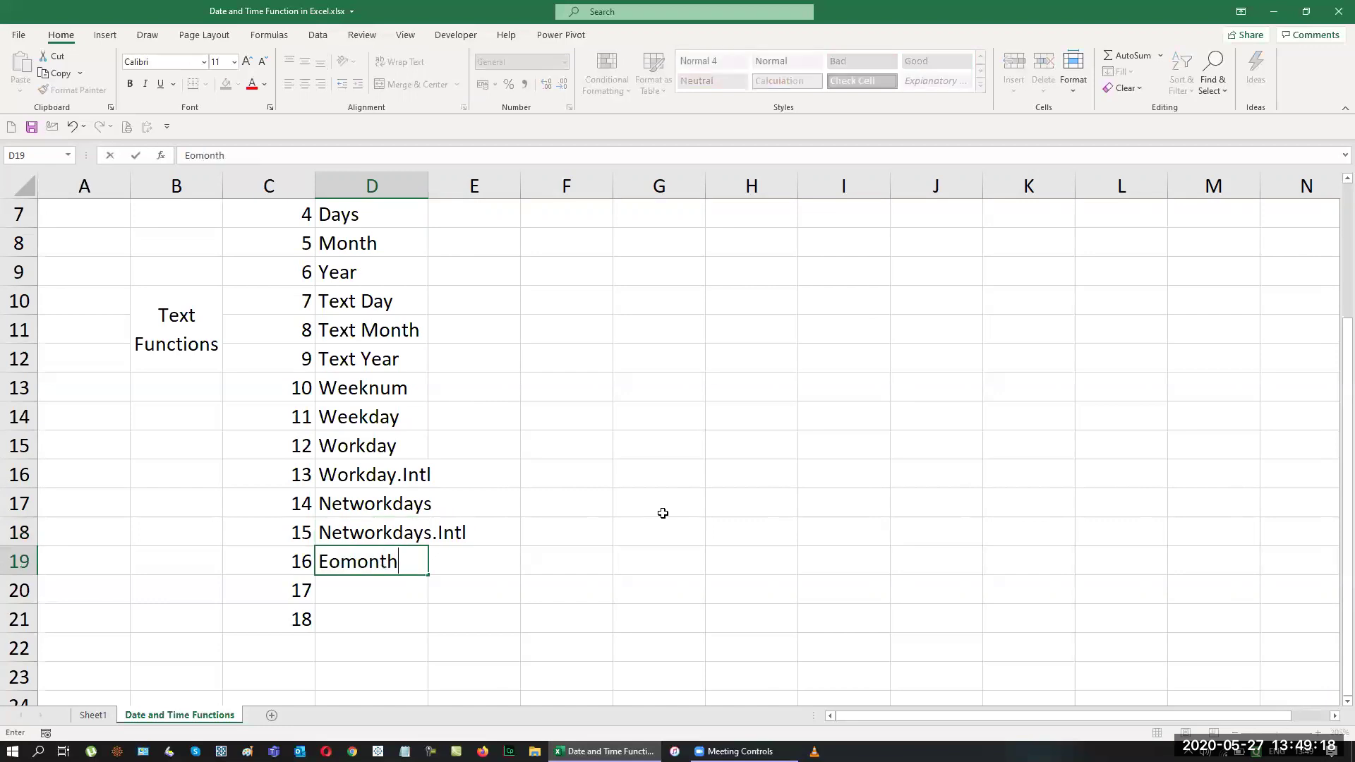
pyautogui.press('Return')
pyautogui.write('Edate')
pyautogui.press('Return')
pyautogui.write('Datedif')
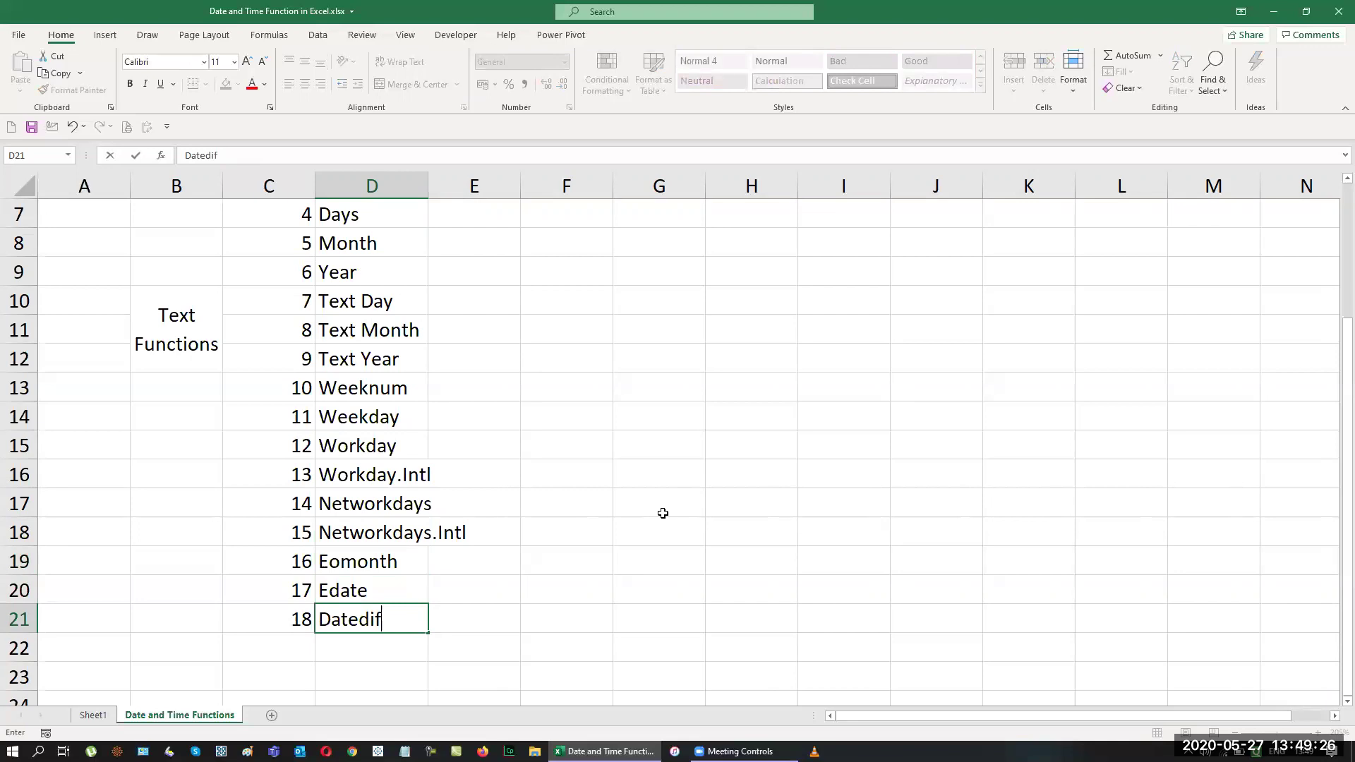
pyautogui.press('Return')
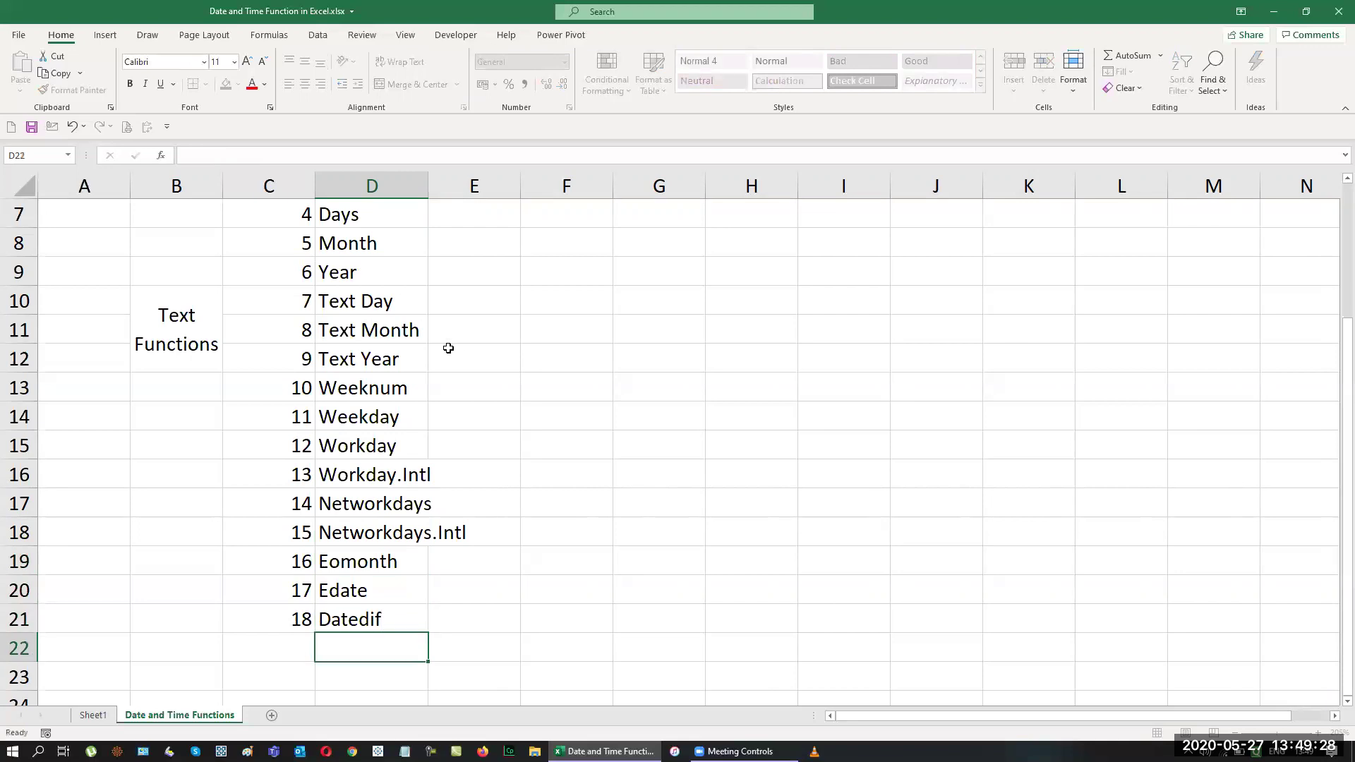
pyautogui.doubleClick(429, 191)
# Step: Enter the TODAY function in cell E4 beside the Today entry
pyautogui.scroll(2, 736, 589)
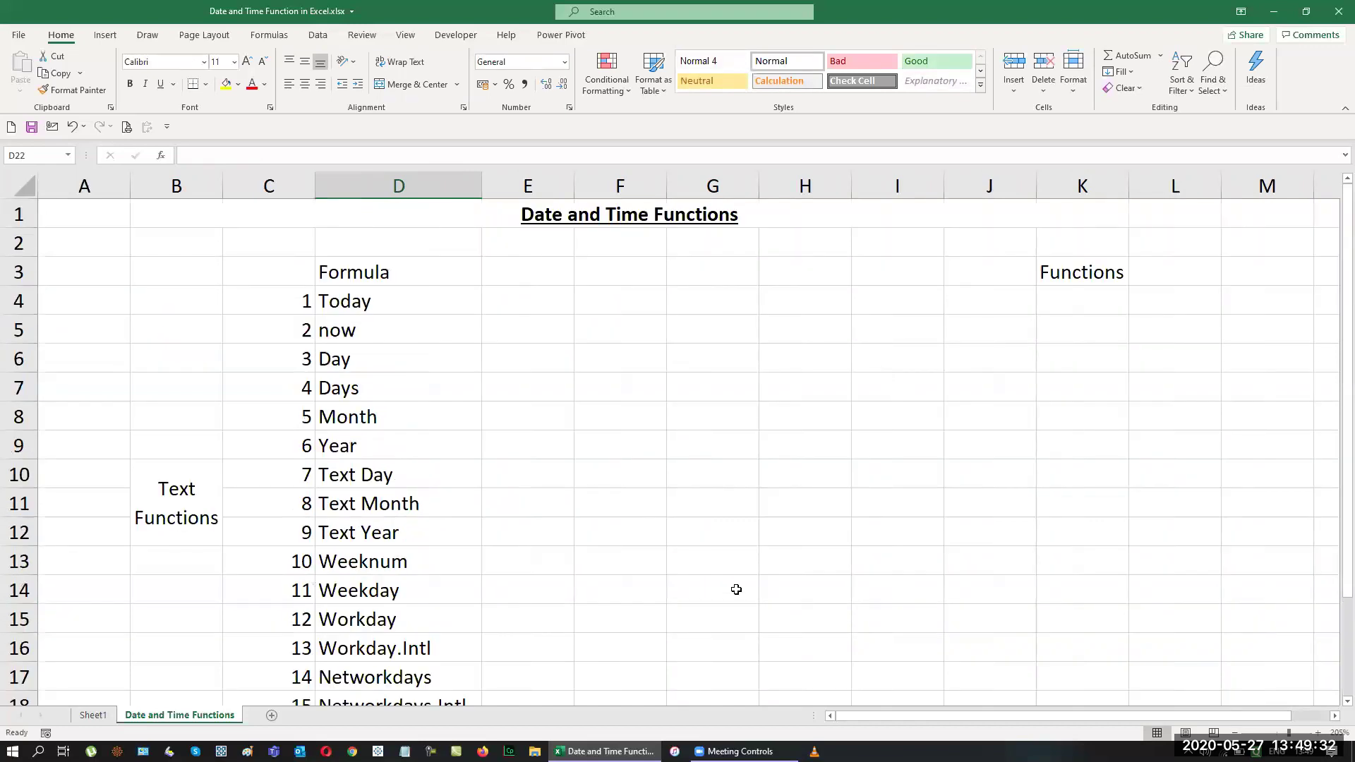
pyautogui.click(528, 301)
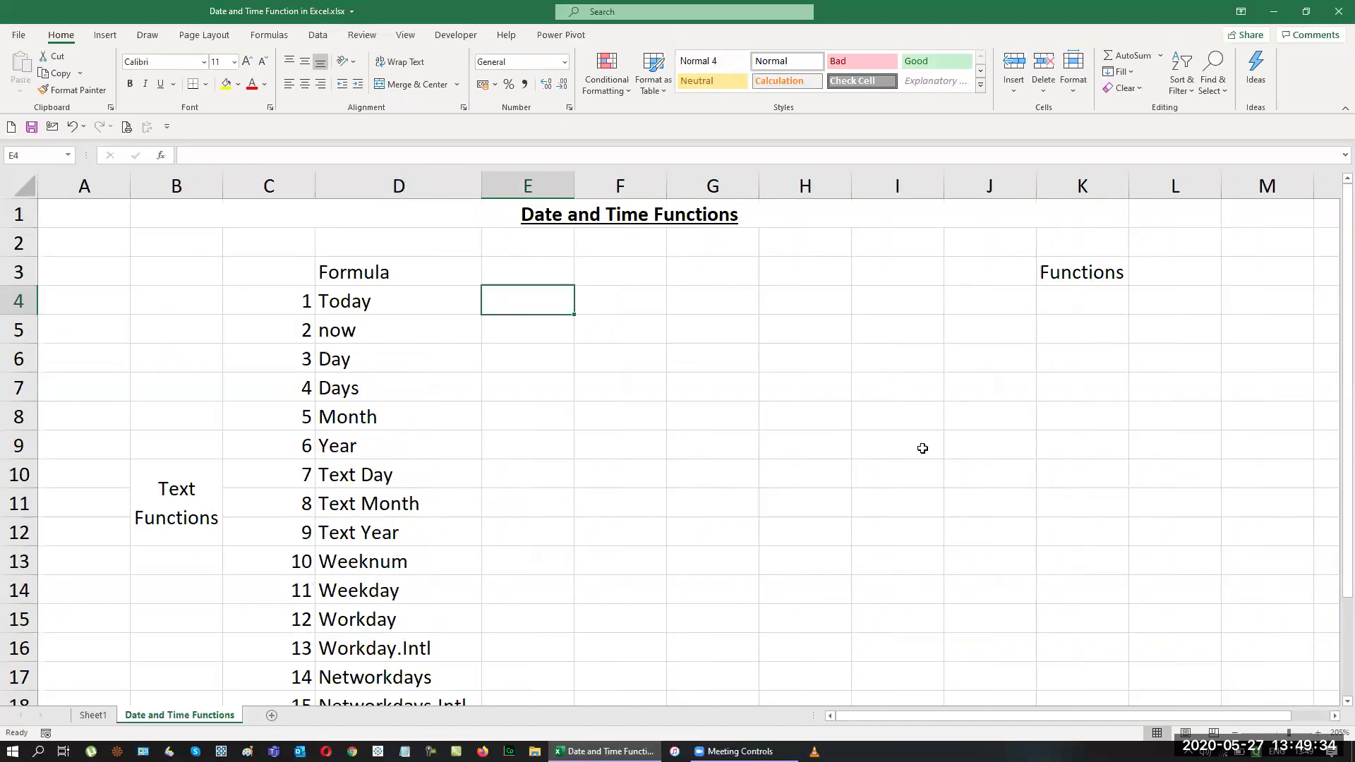
pyautogui.write('=to')
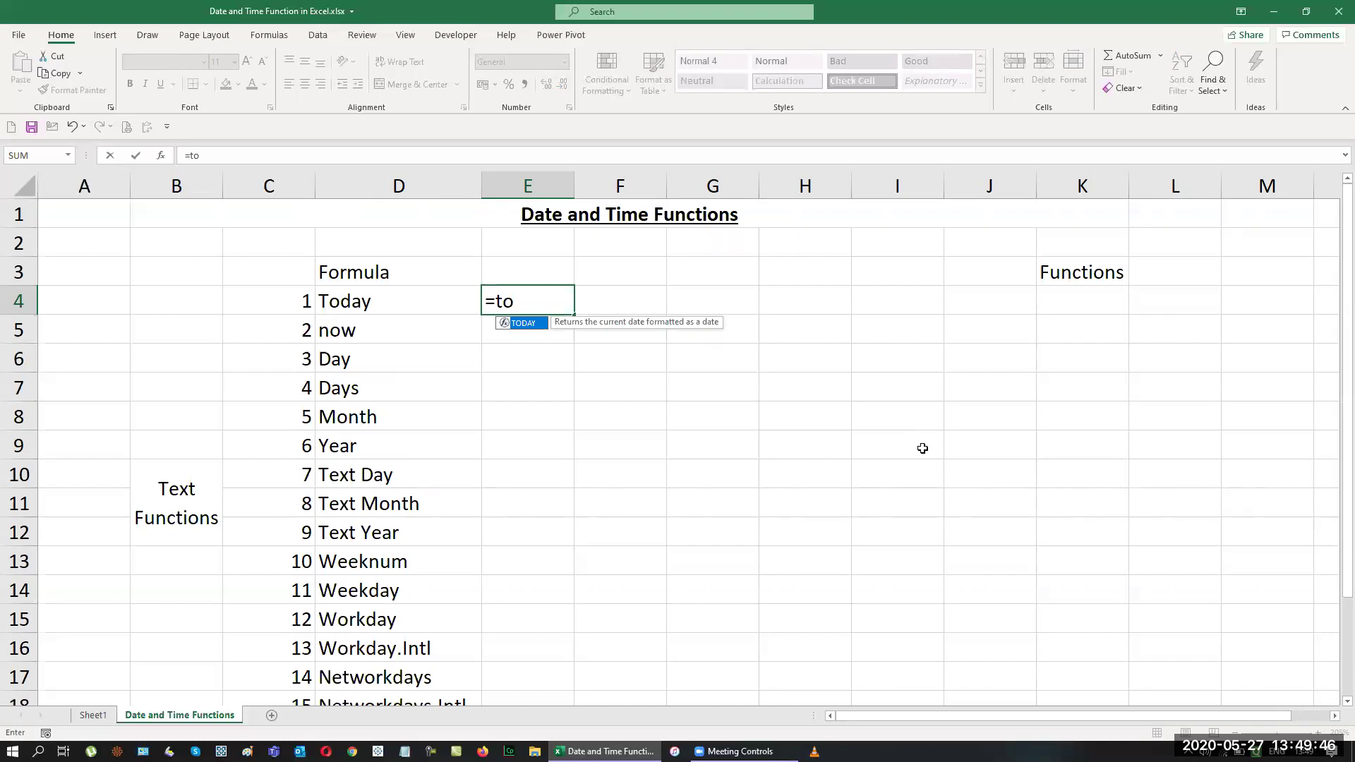
pyautogui.press('Tab')
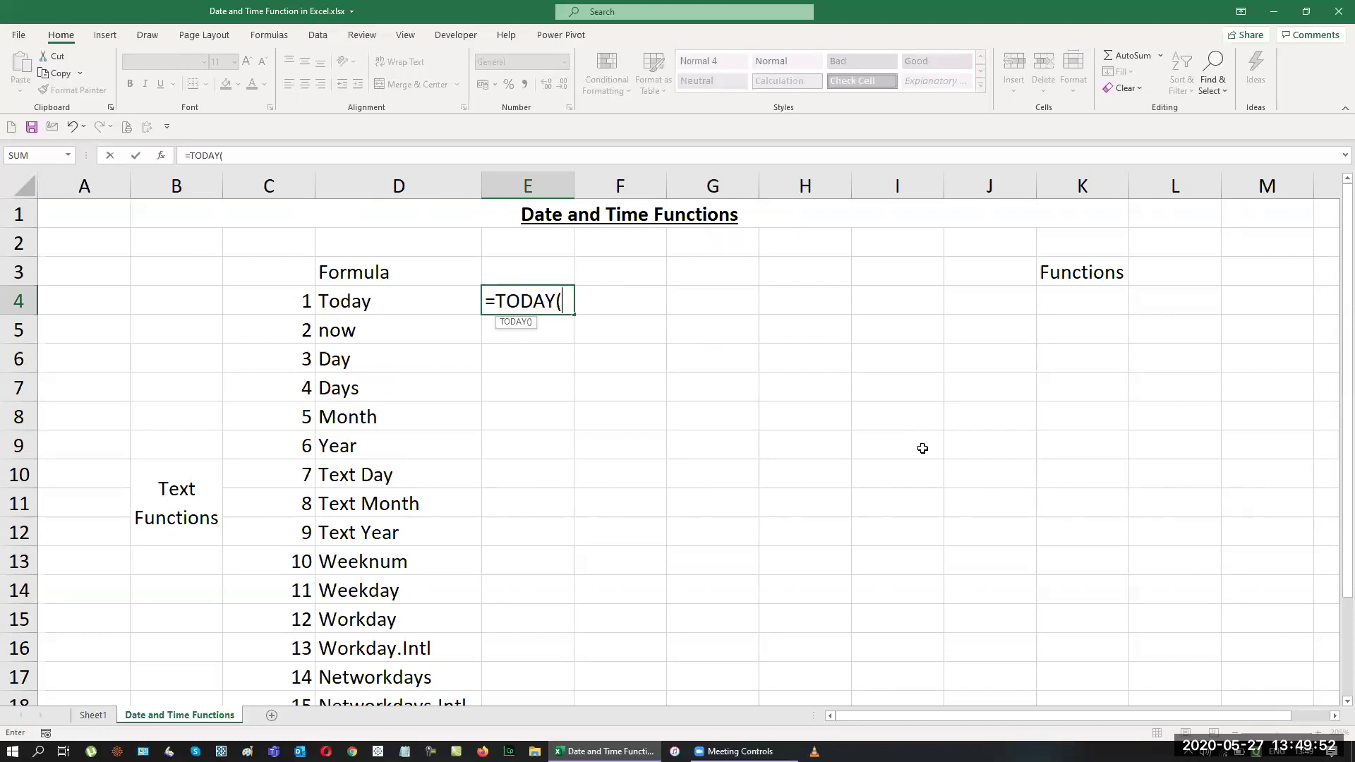
pyautogui.press('Return')
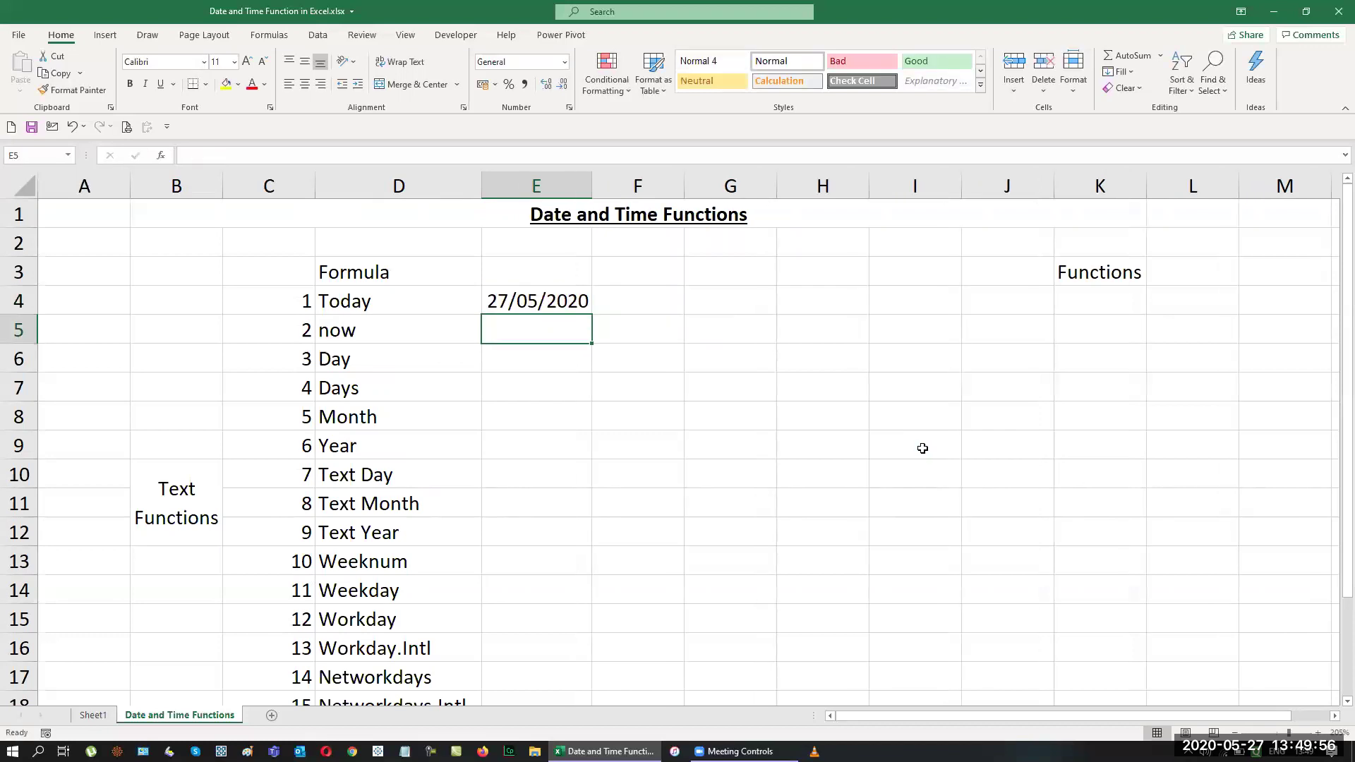
# Step: Write the shortcut note "Ctrl ;" in cell L4, in the Today row
pyautogui.press('Up')
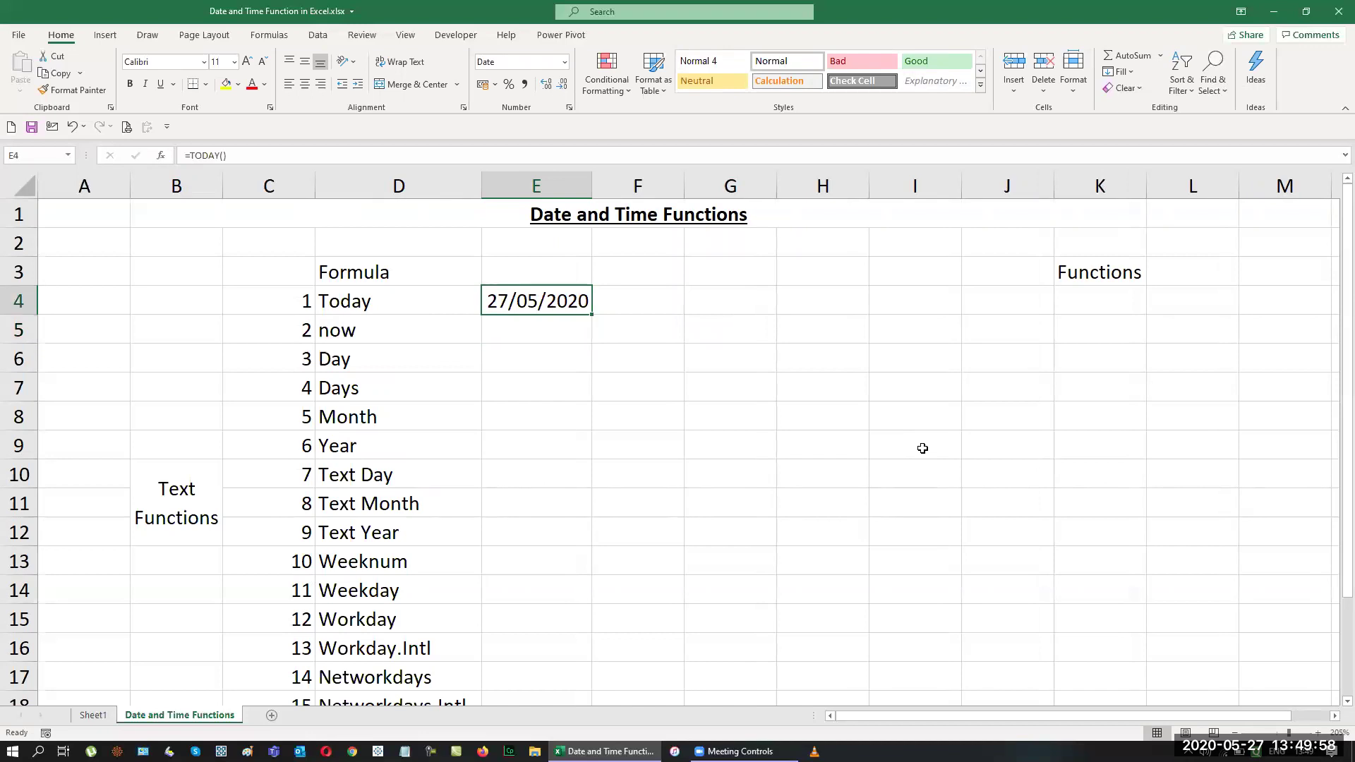
pyautogui.press('Right')
pyautogui.press('Right')
pyautogui.press('Right')
pyautogui.press('Right')
pyautogui.press('Right')
pyautogui.press('Right')
pyautogui.press('Right')
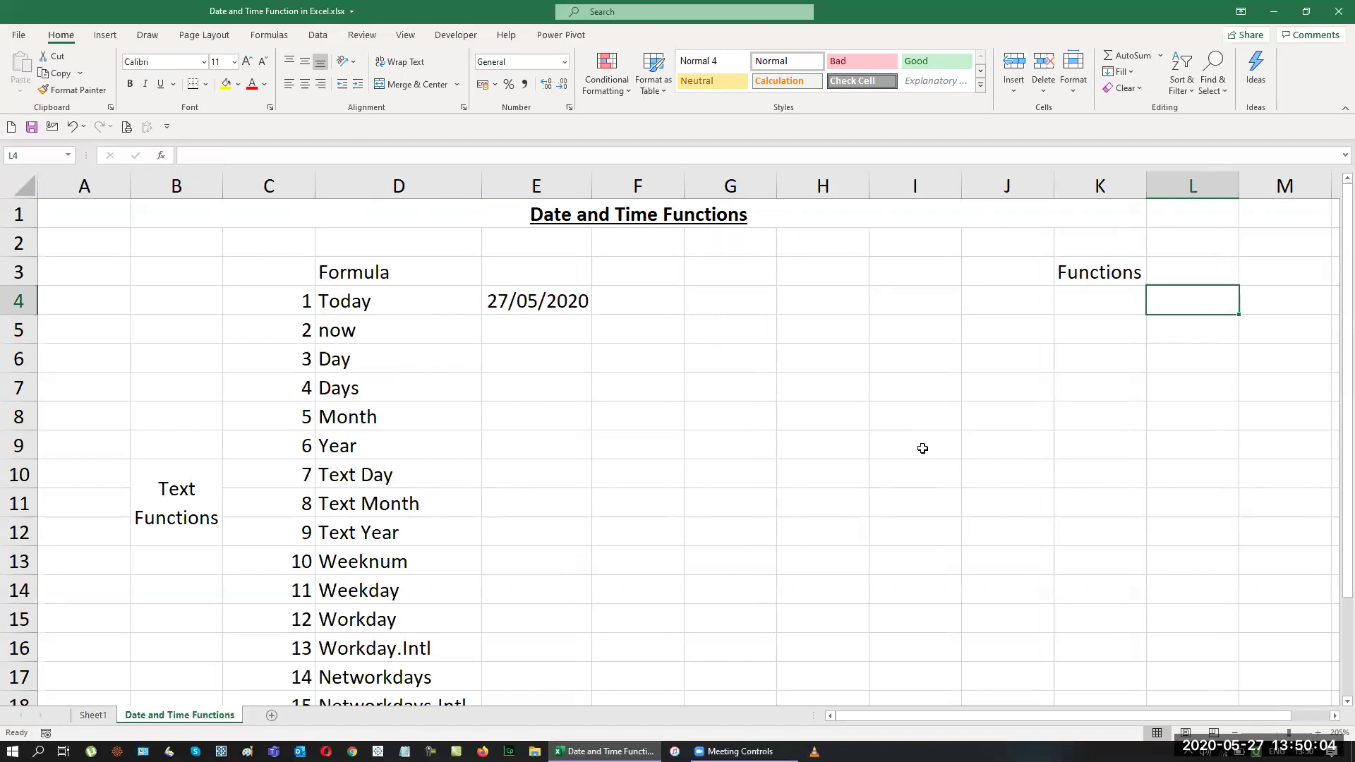
pyautogui.write('Ctrl ;')
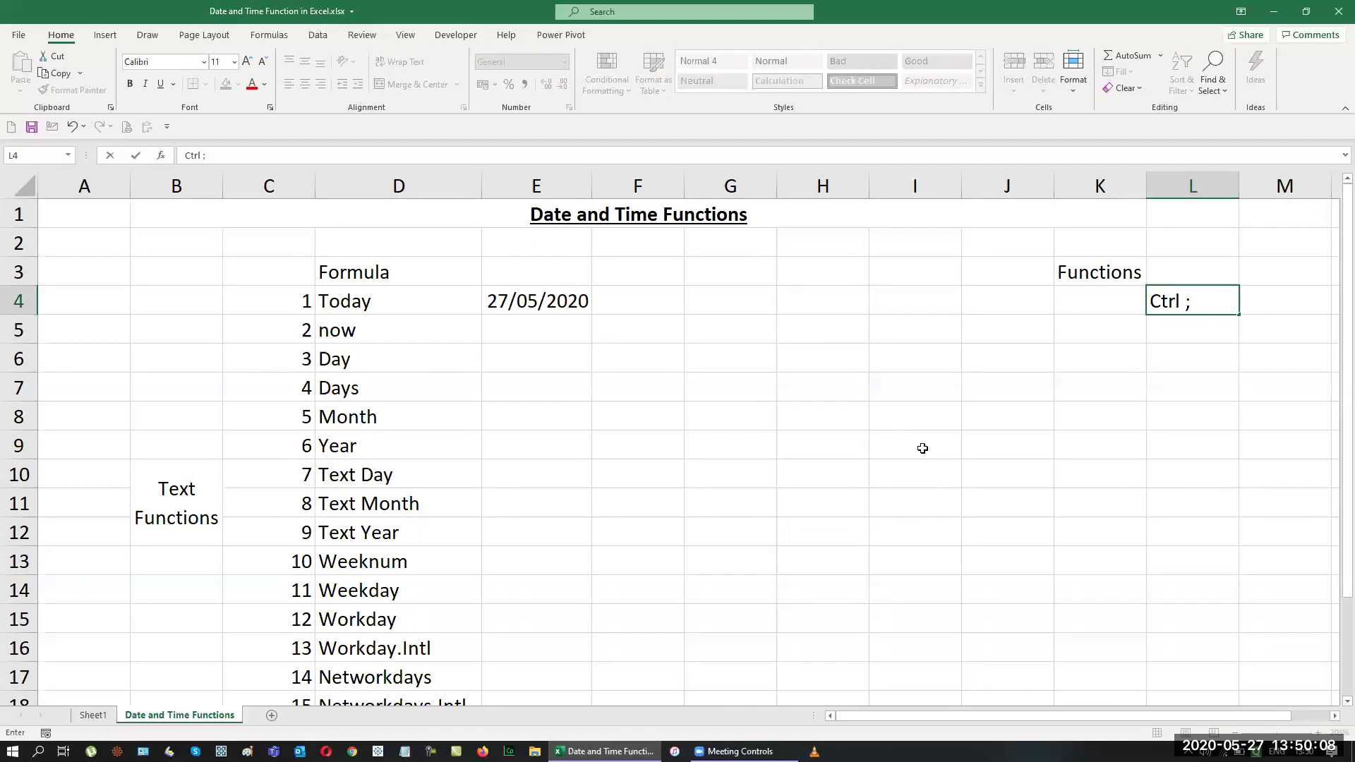
pyautogui.press('Return')
# Step: Insert the current date as a static value in cell K4 under the Functions heading
pyautogui.press('Up')
pyautogui.press('Left')
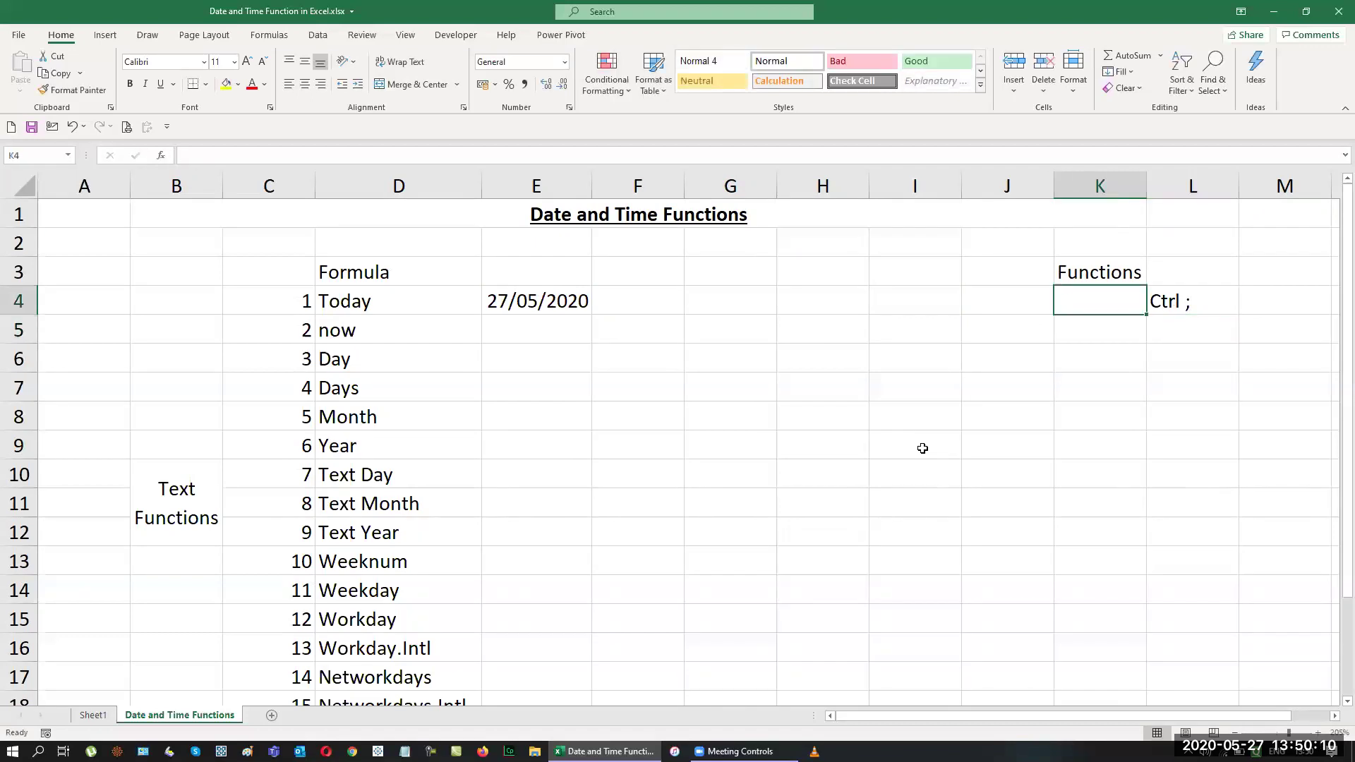
pyautogui.hotkey('ctrl', ';')
pyautogui.press('Return')
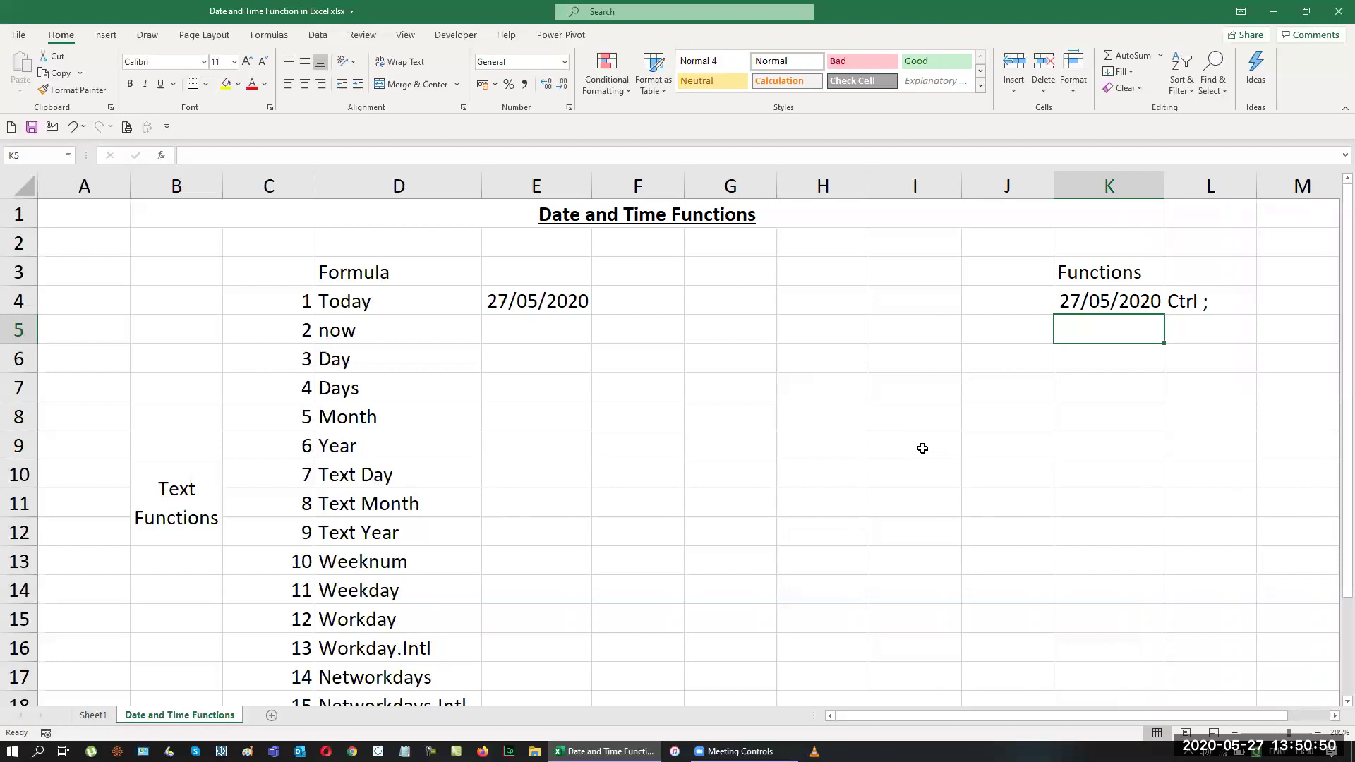
# Step: Enter the formula =NOW() in cell E5 beside the now entry
pyautogui.press('Left')
pyautogui.press('Left')
pyautogui.press('Left')
pyautogui.press('Left')
pyautogui.press('Left')
pyautogui.press('Left')
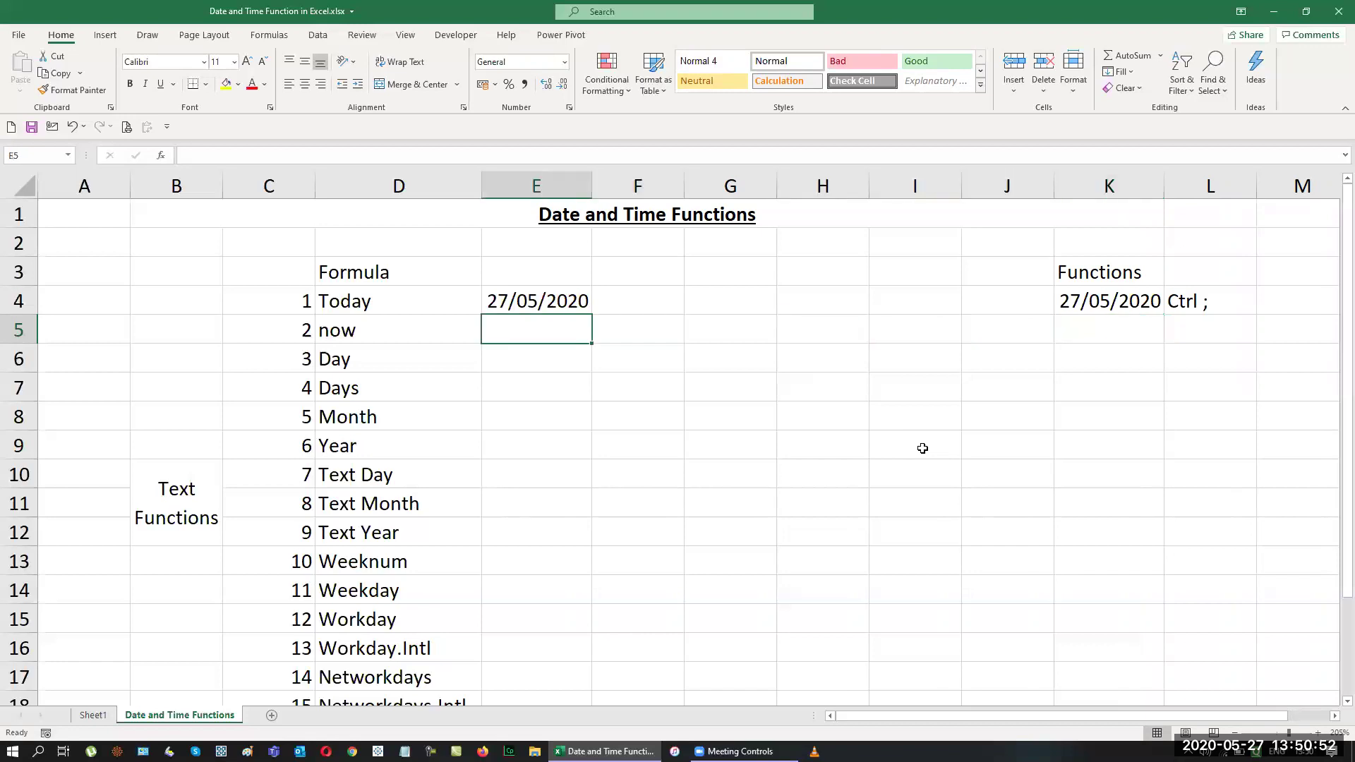
pyautogui.write('=NOW(')
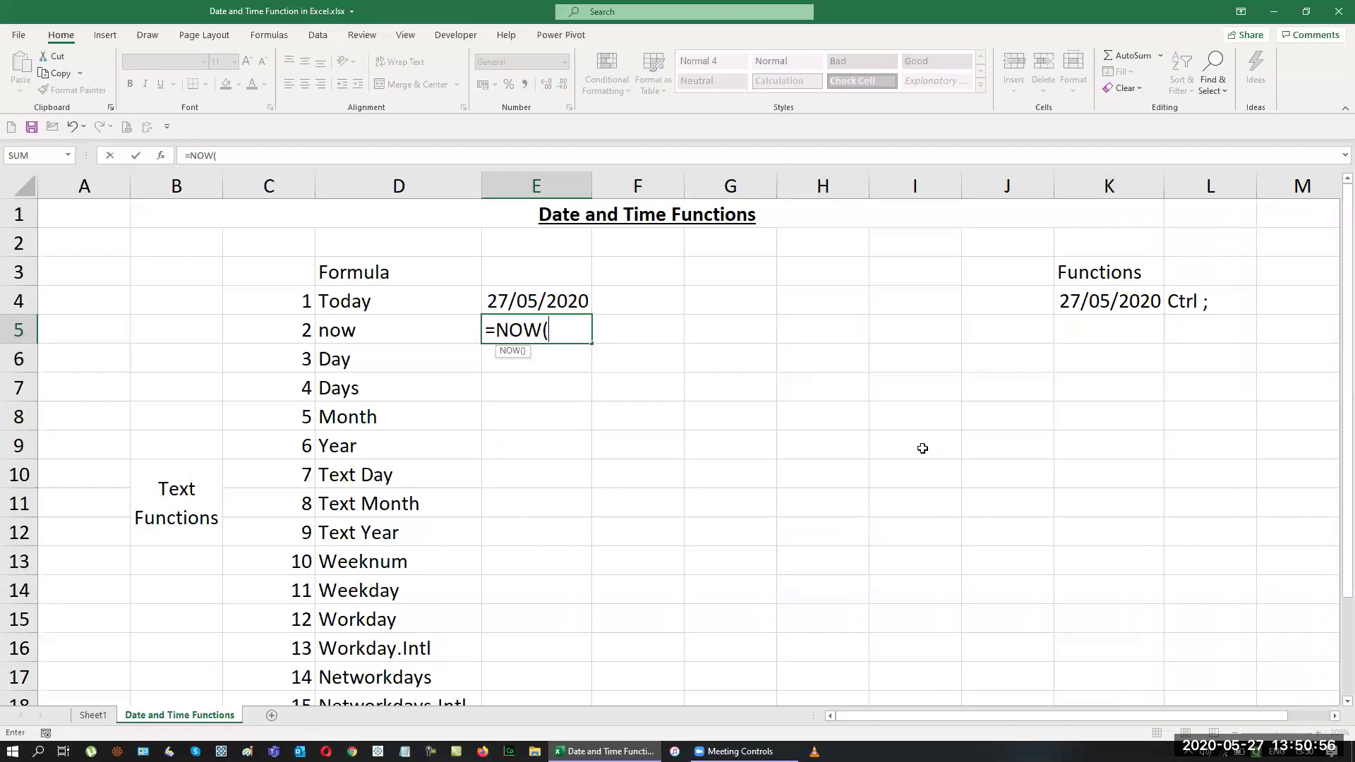
pyautogui.write(')')
pyautogui.press('Return')
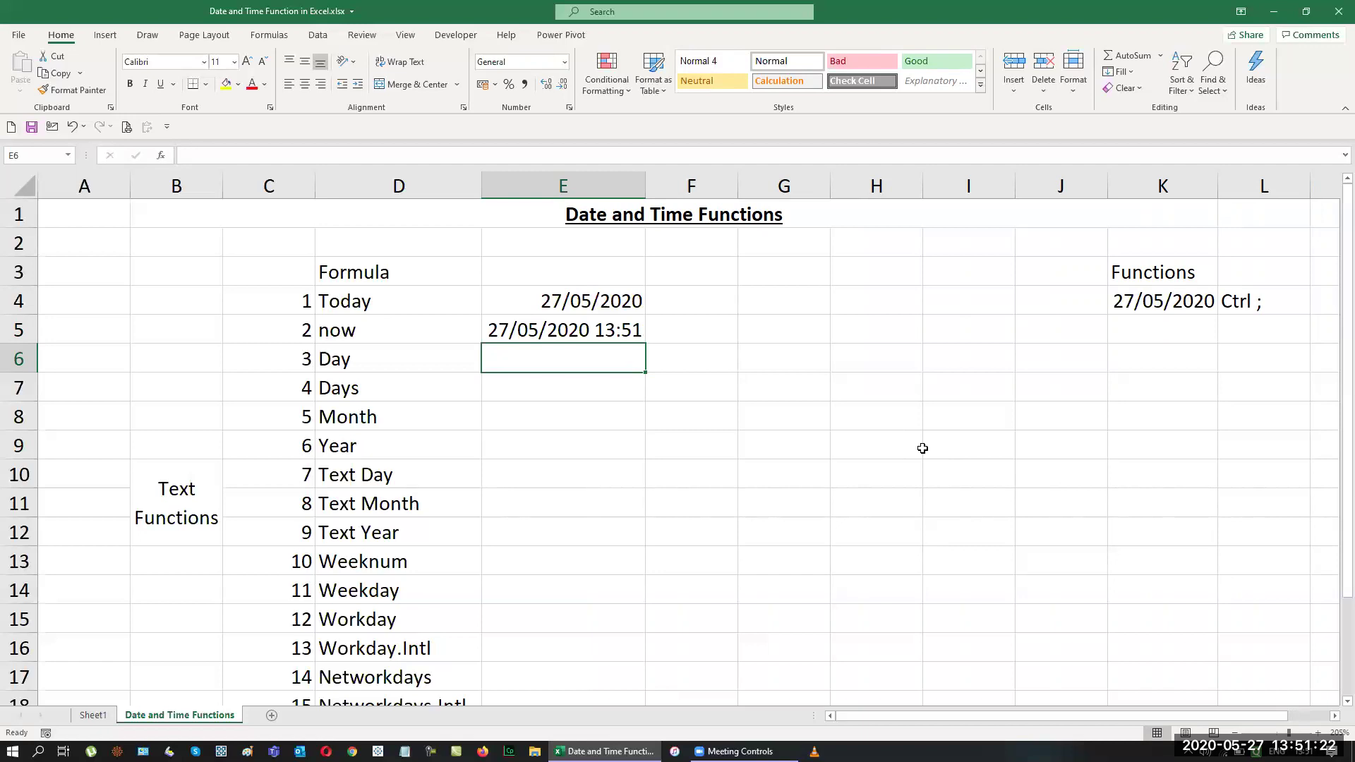
# Step: Add a note reading Sheet, Refresh and F9 in cells B3, B4 and B5
pyautogui.press('Left')
pyautogui.press('Left')
pyautogui.press('Left')
pyautogui.press('Left')
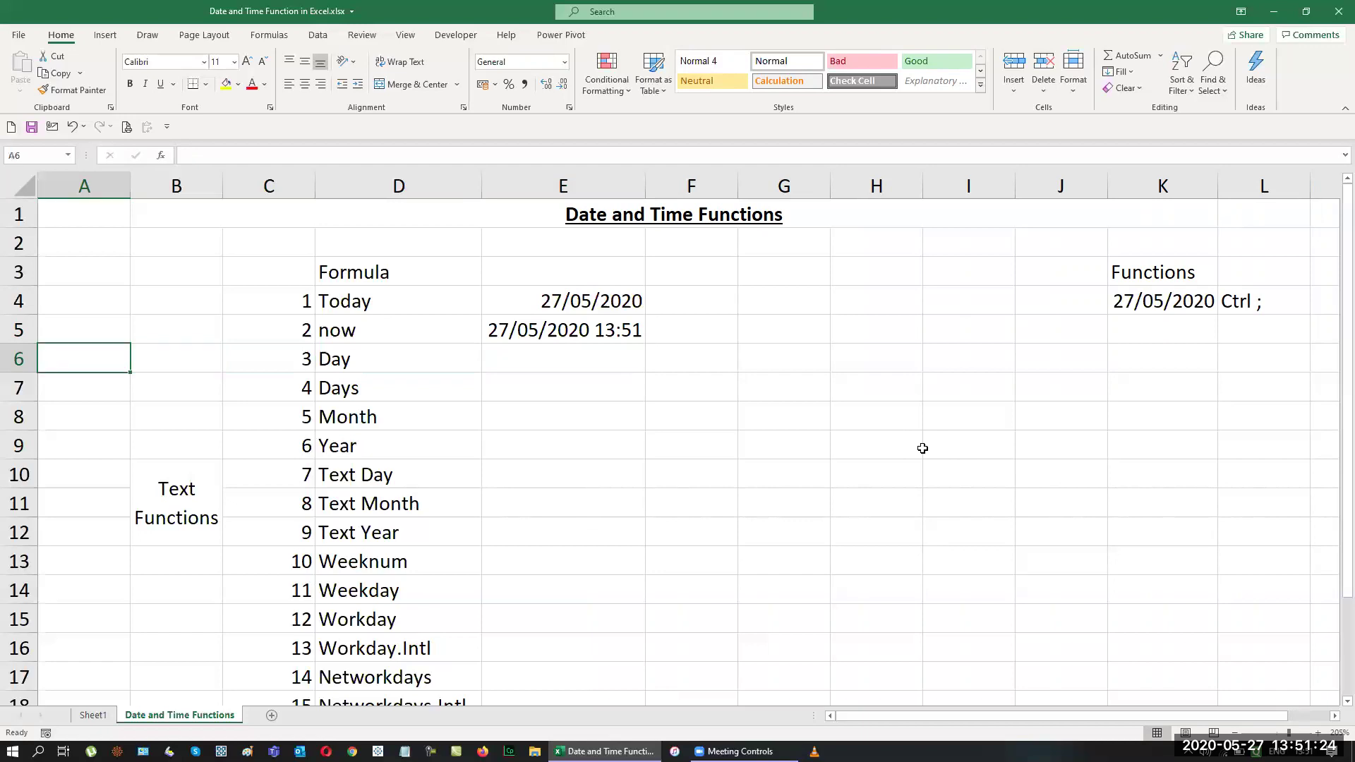
pyautogui.press('Up')
pyautogui.press('Up')
pyautogui.press('Up')
pyautogui.press('Right')
pyautogui.write('Sheet')
pyautogui.press('Return')
pyautogui.write('R')
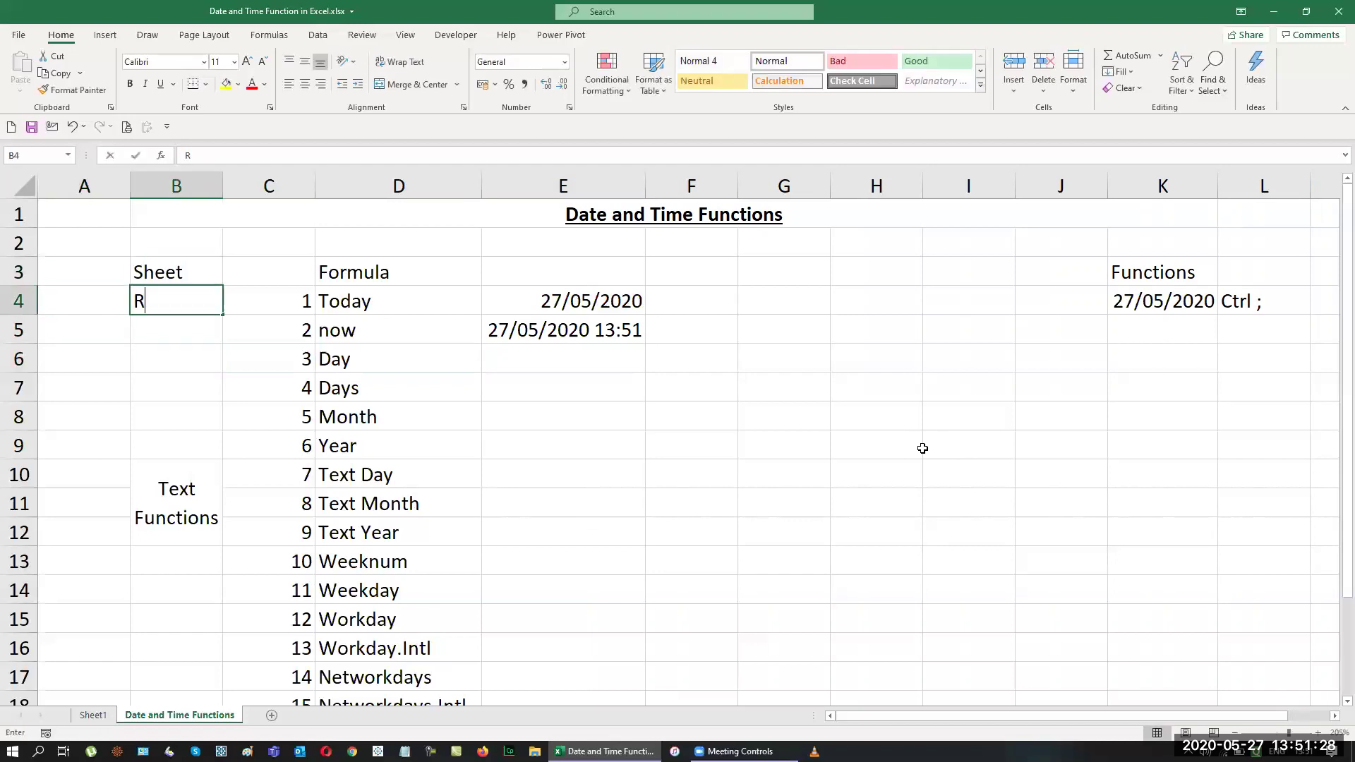
pyautogui.write('efresh')
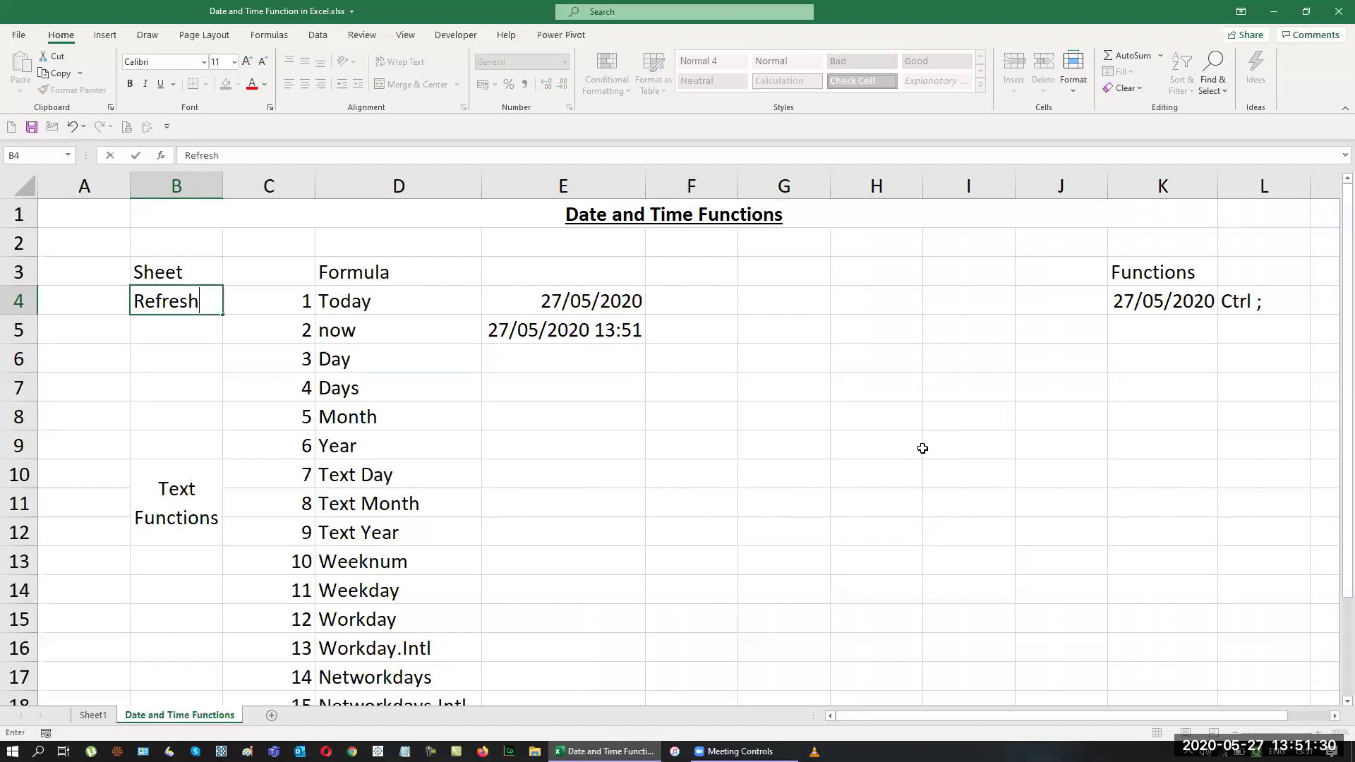
pyautogui.press('Return')
pyautogui.write('F9')
pyautogui.press('Return')
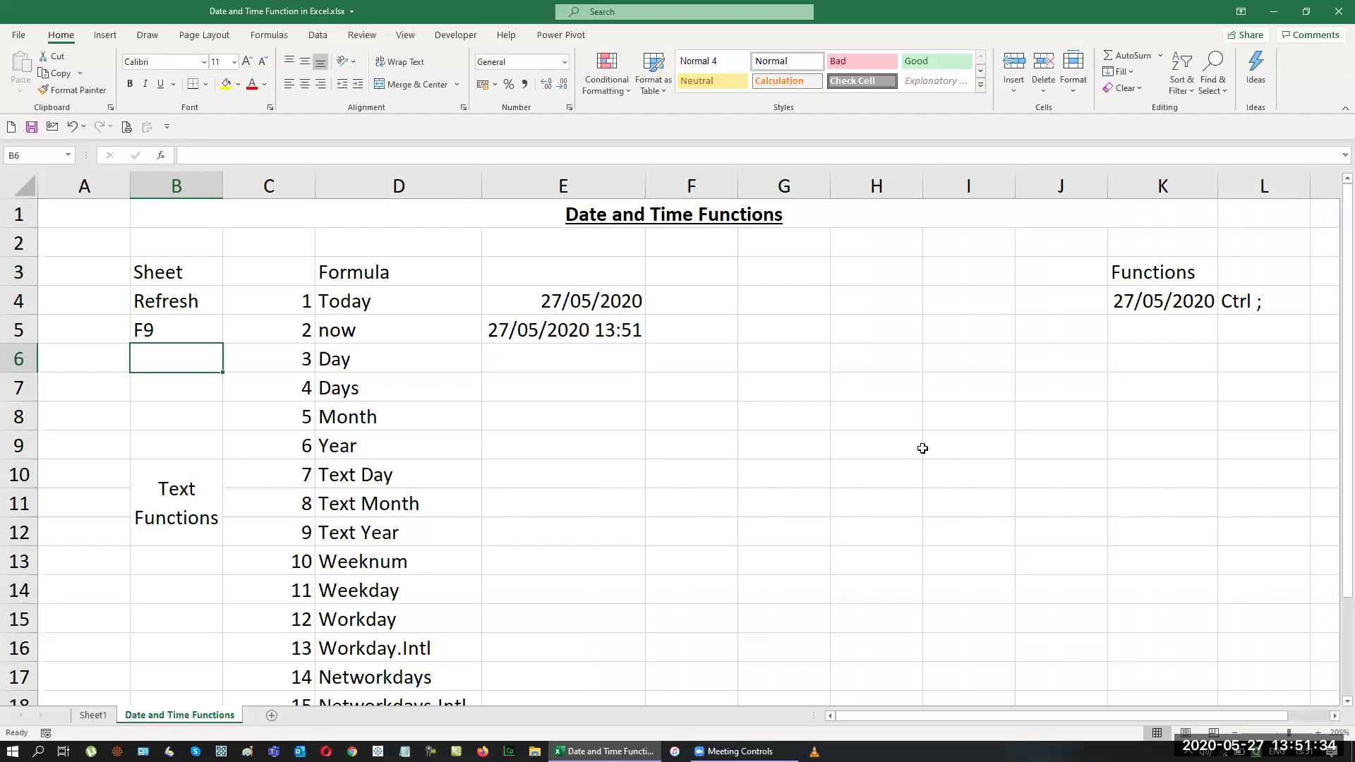
# Step: Write the shortcut note "Ctrl Shift ;" in cell L5, in the now row
pyautogui.press('Up')
pyautogui.press('Up')
pyautogui.press('Right')
pyautogui.press('Right')
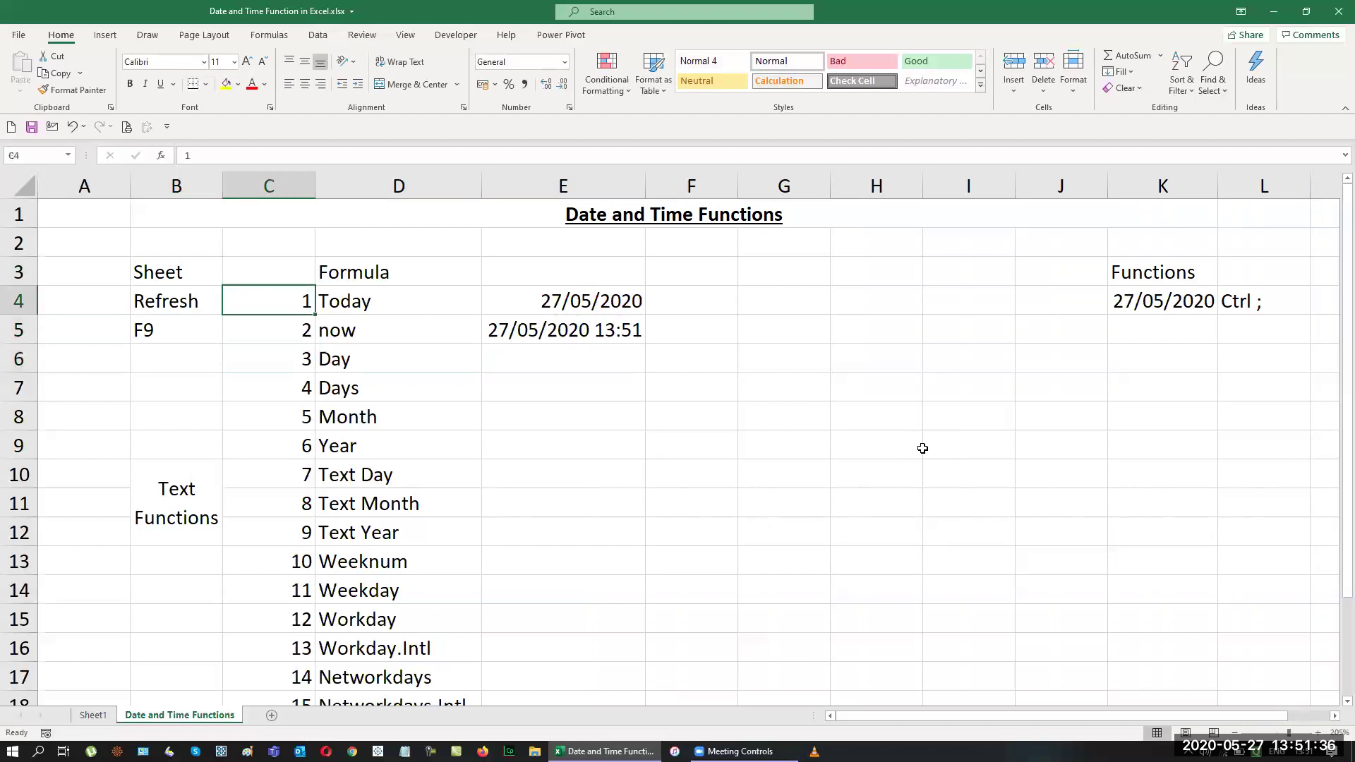
pyautogui.press('Down')
pyautogui.press('Right')
pyautogui.press('Right')
pyautogui.press('Right')
pyautogui.press('Right')
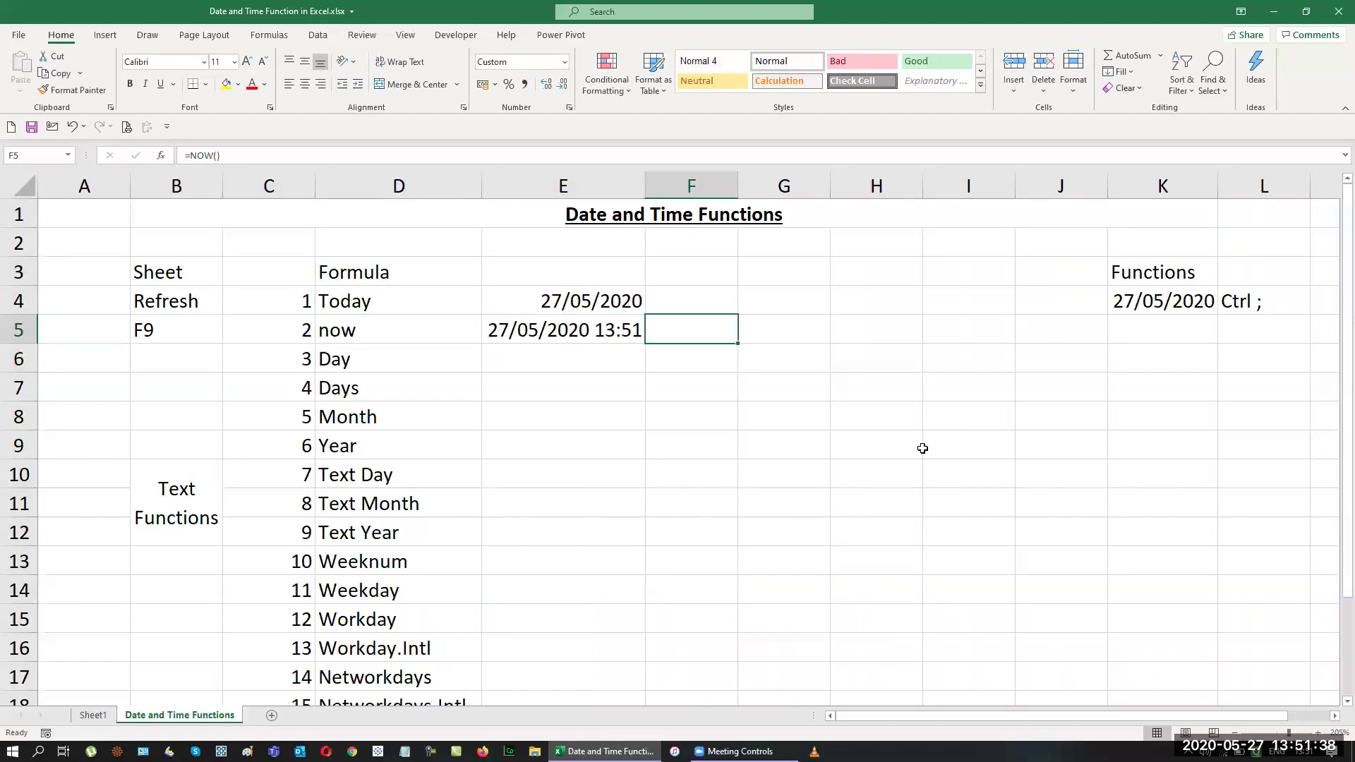
pyautogui.press('Right')
pyautogui.press('Right')
pyautogui.press('Right')
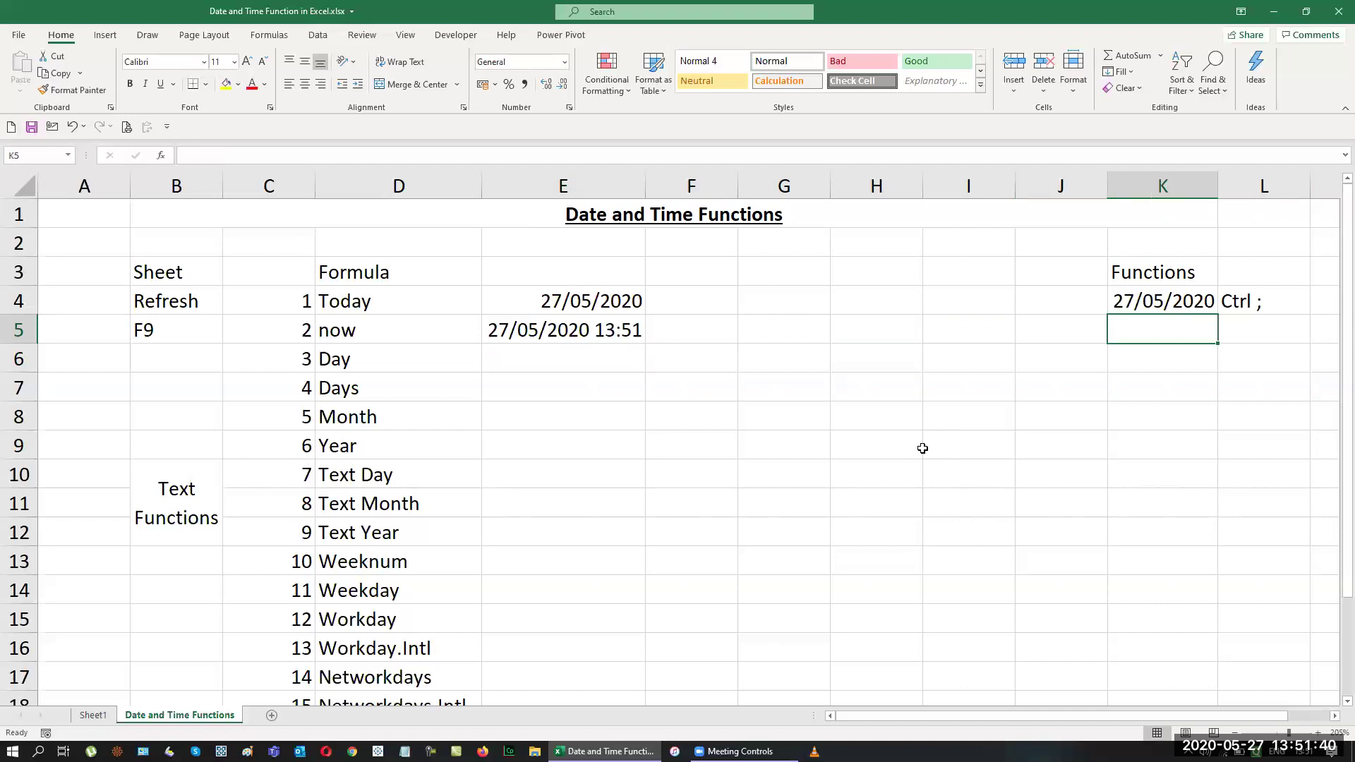
pyautogui.press('Right')
pyautogui.write('Ctrl Shift ;')
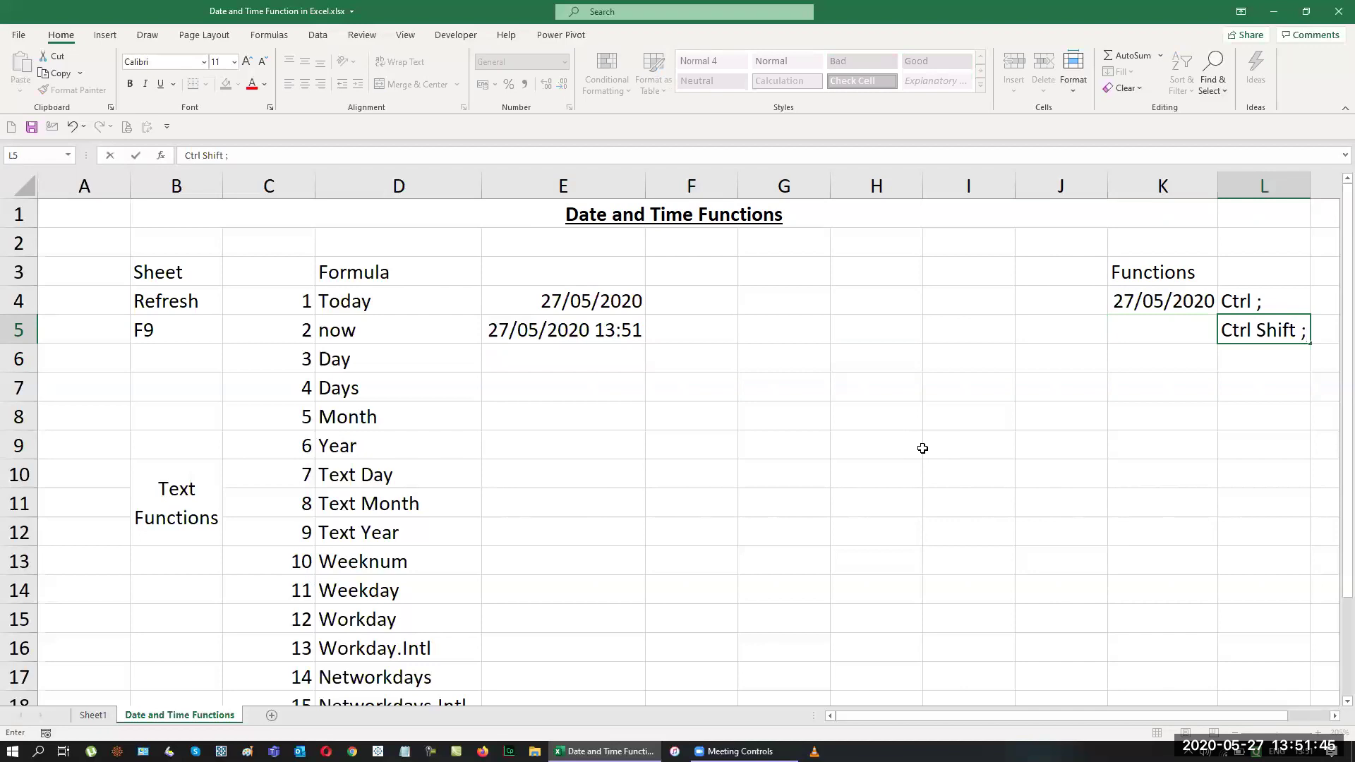
pyautogui.press('Return')
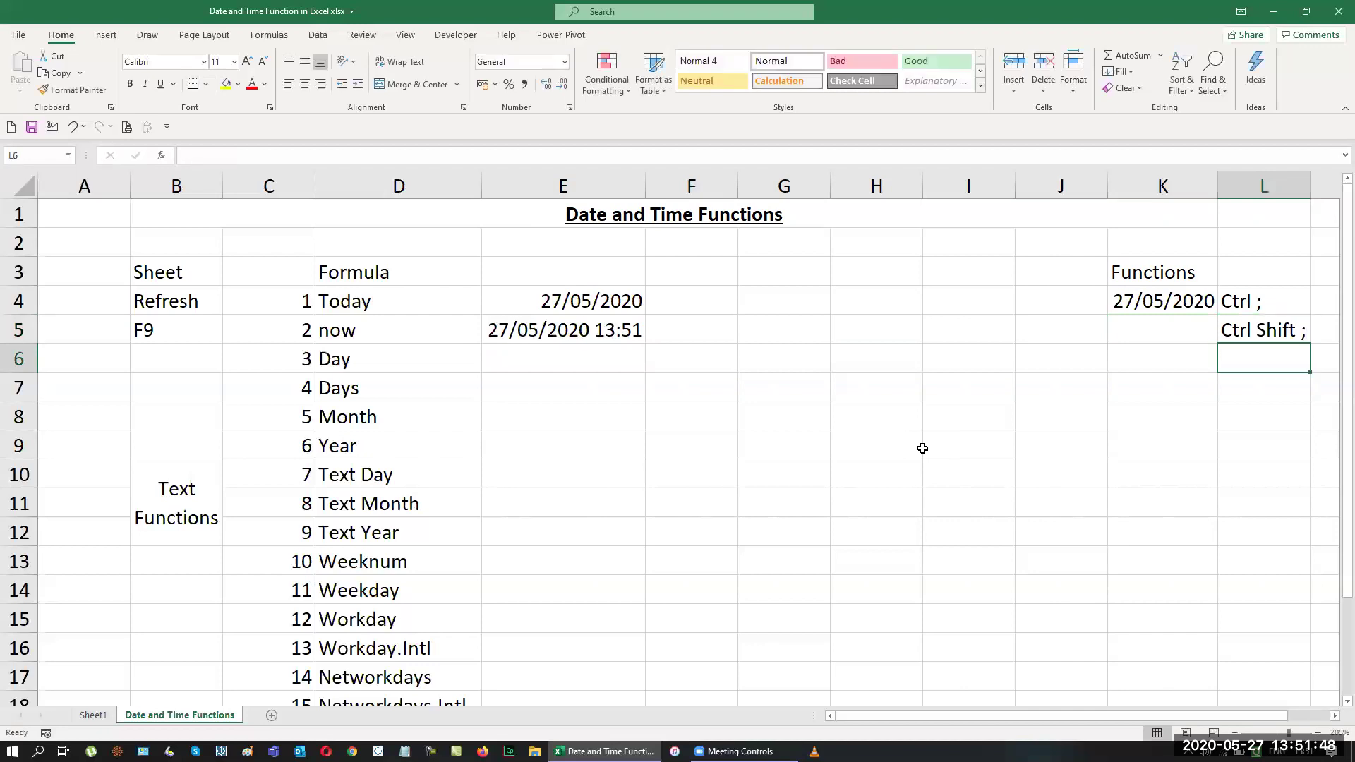
# Step: Insert the current time as a static value in cell K5
pyautogui.press('Up')
pyautogui.press('Left')
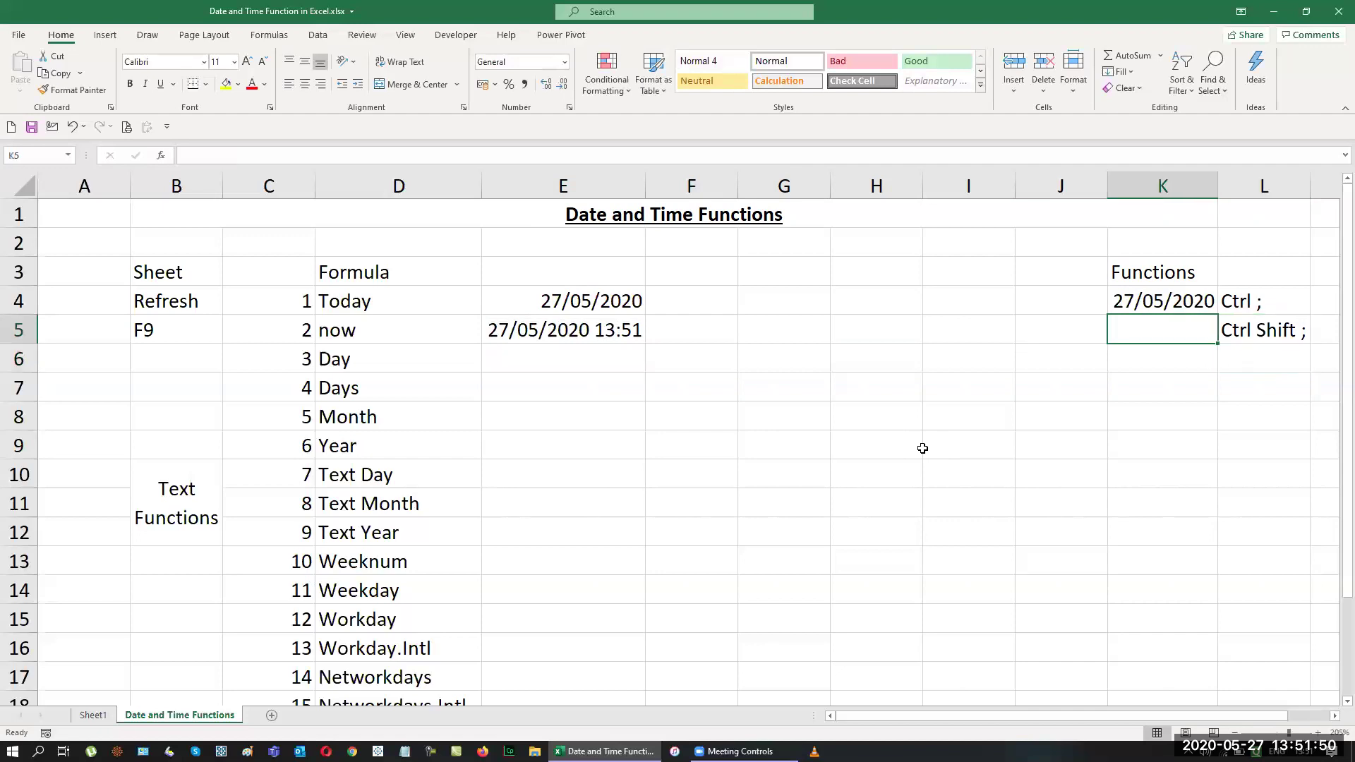
pyautogui.hotkey('ctrl', 'shift', ';')
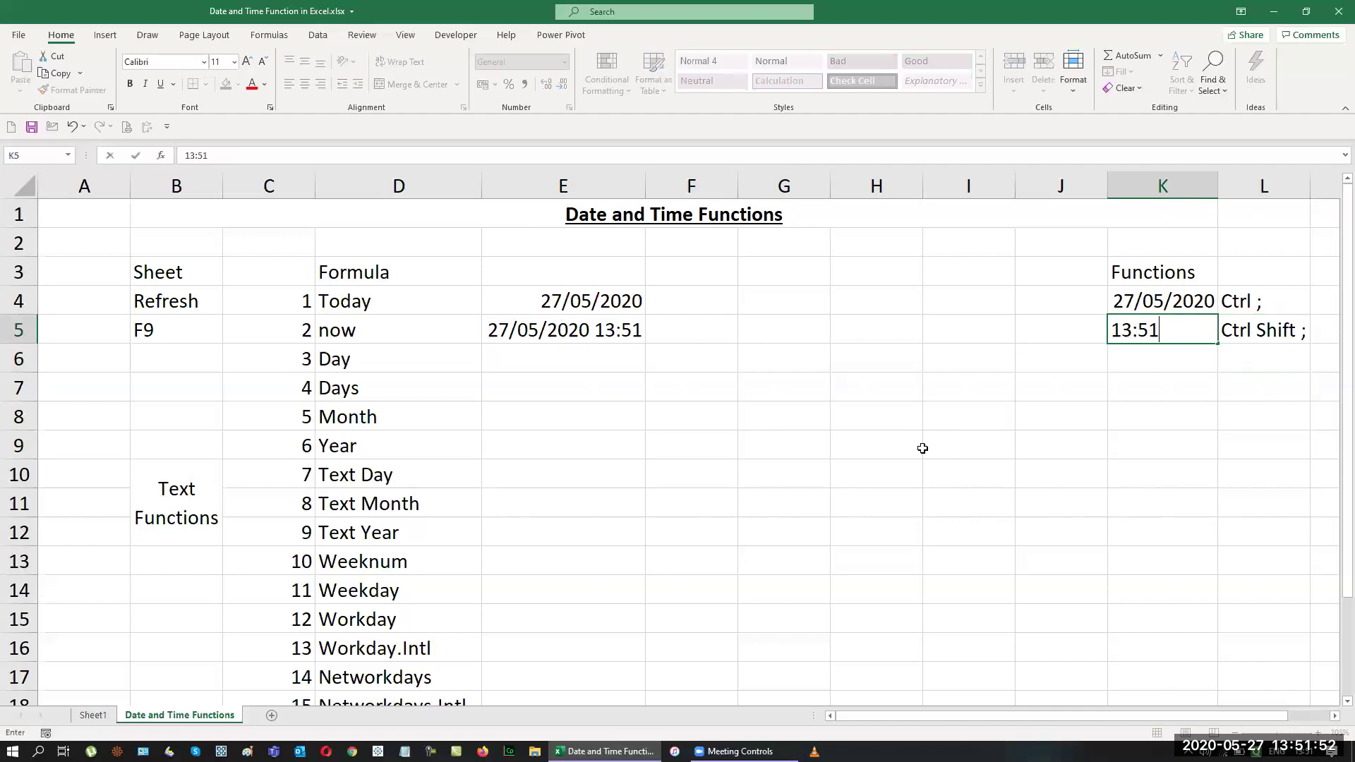
pyautogui.press('Return')
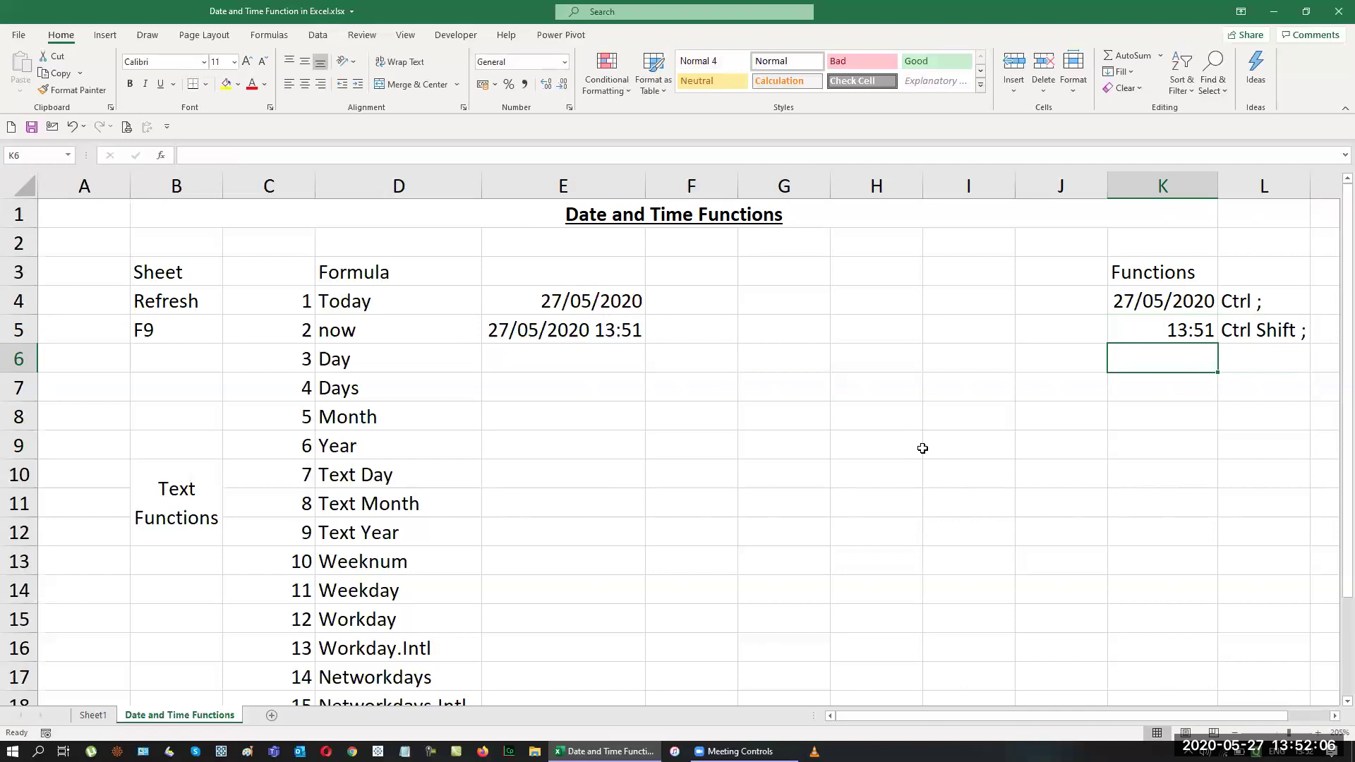
# Step: Recalculate the worksheet to refresh the NOW formula, and select cell E6 beside the Day entry
pyautogui.press('F9')
pyautogui.press('Left')
pyautogui.press('Left')
pyautogui.press('Left')
pyautogui.press('Left')
pyautogui.press('Left')
pyautogui.press('Left')
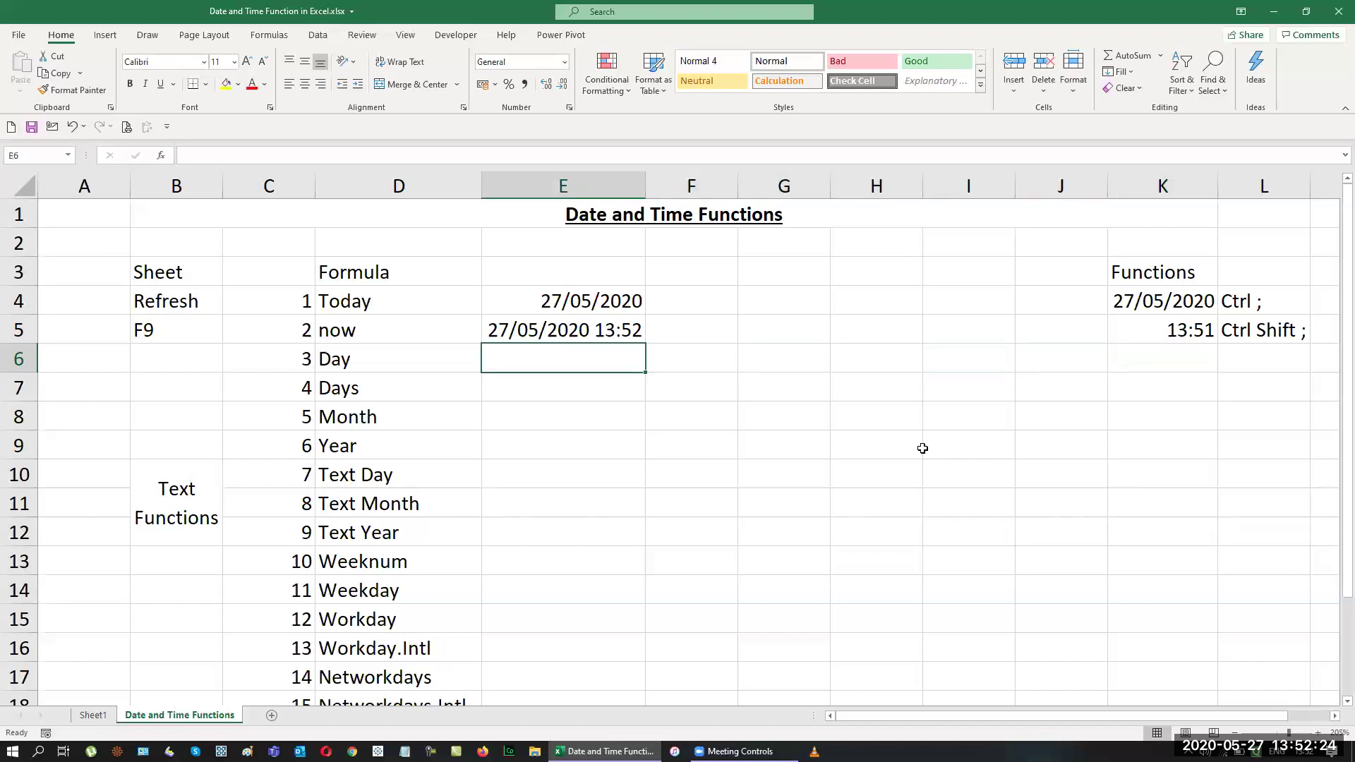
# Step: Add the date format note DD/MM/YYYY in cell F4 beside the Today result and autofit column F's width
pyautogui.press('Up')
pyautogui.press('Up')
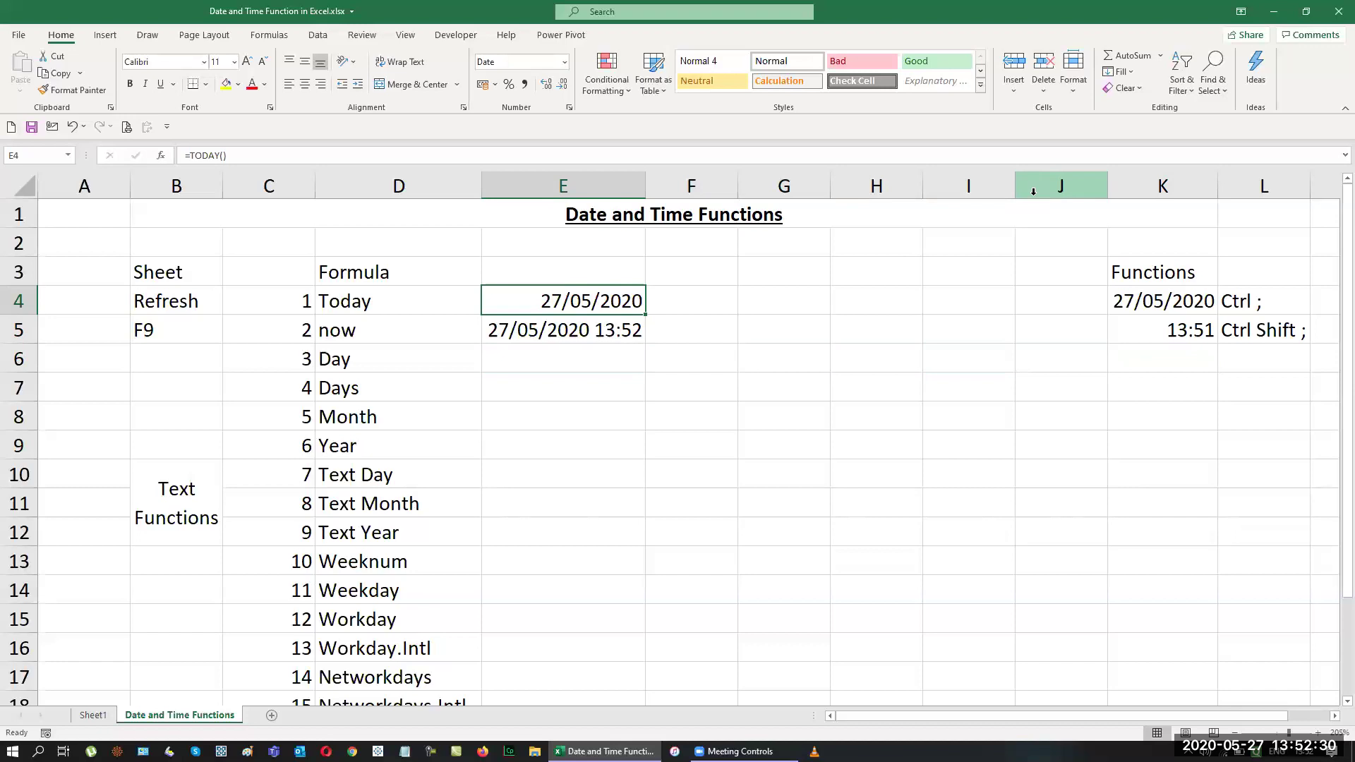
pyautogui.press('Right')
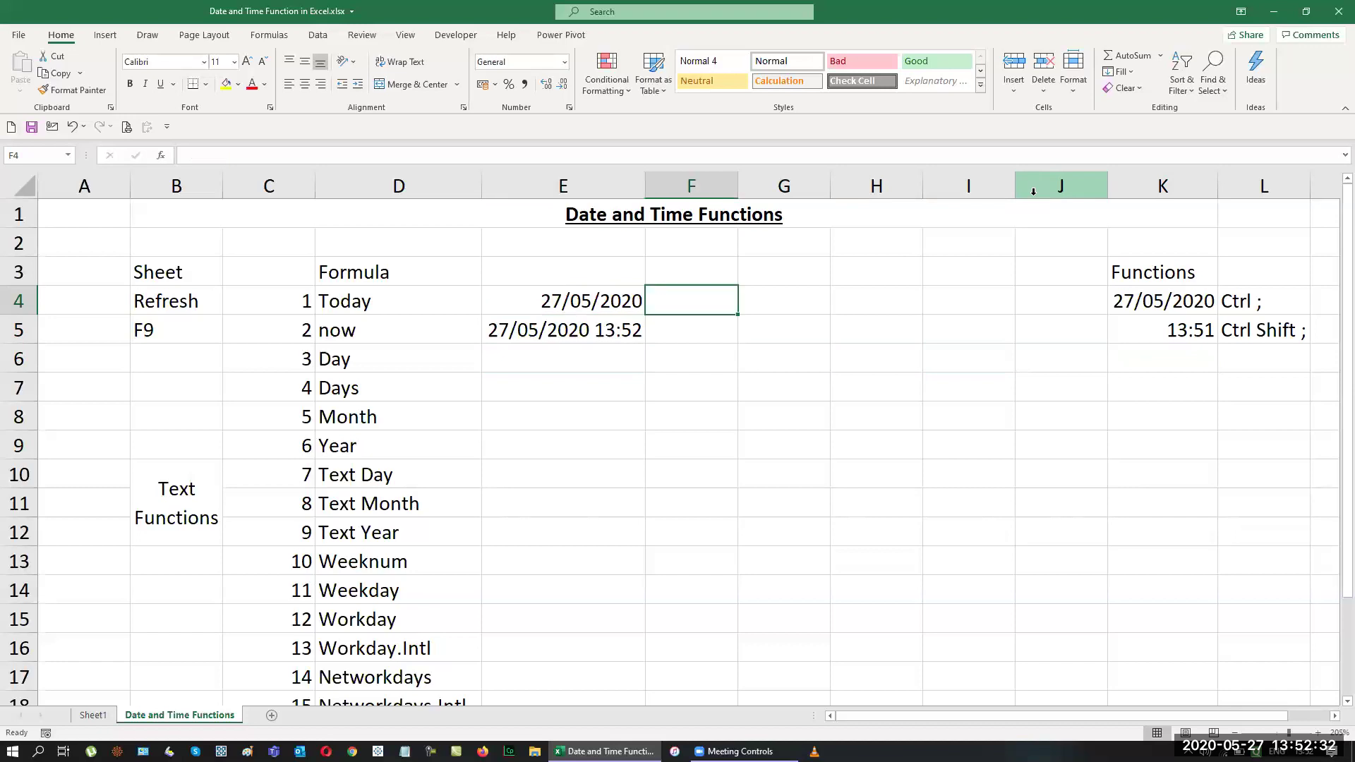
pyautogui.write('DD/MM/YYYY')
pyautogui.press('Return')
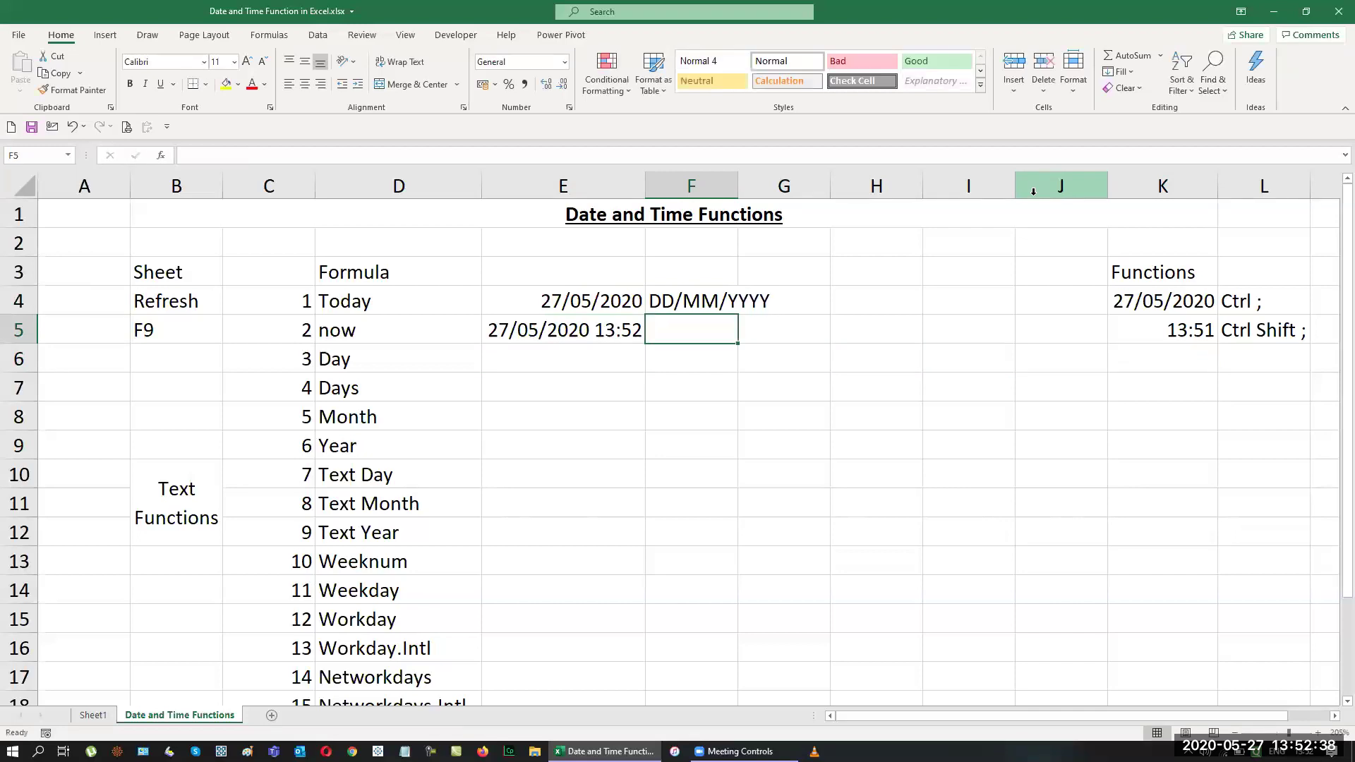
pyautogui.press('Up')
pyautogui.hotkey('alt', 'h')
pyautogui.press('o')
pyautogui.press('i')
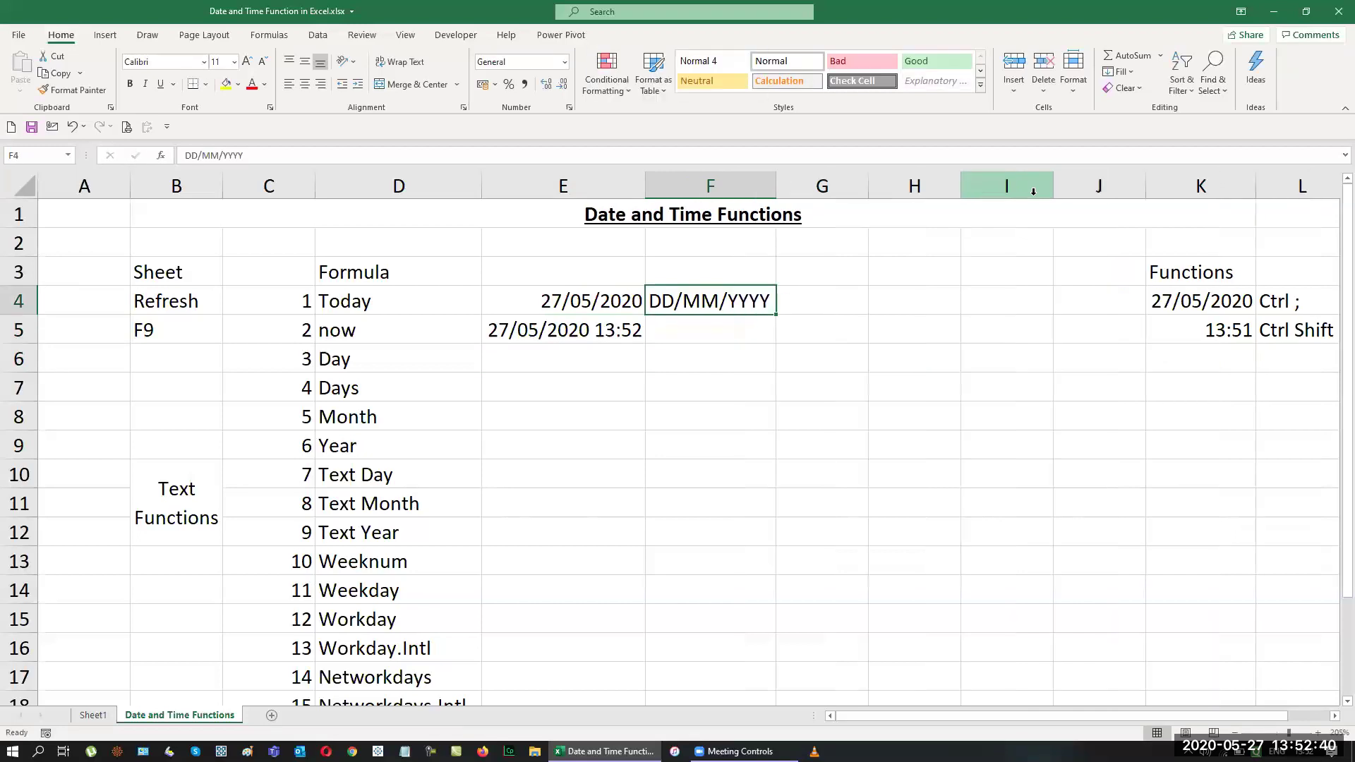
# Step: Enter the formula =DAY(TODAY()) in cell E6 for the Day entry
pyautogui.press('Left')
pyautogui.press('Down')
pyautogui.press('Down')
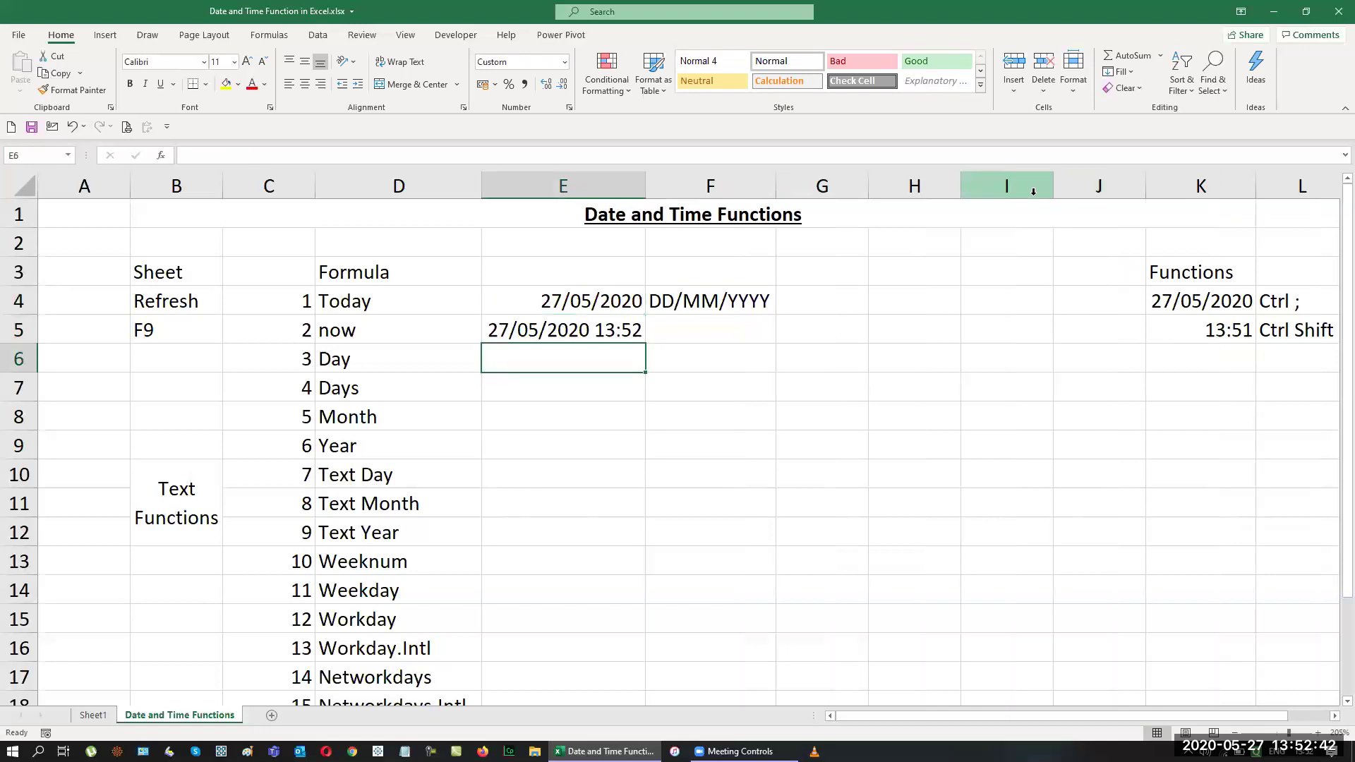
pyautogui.write('=day')
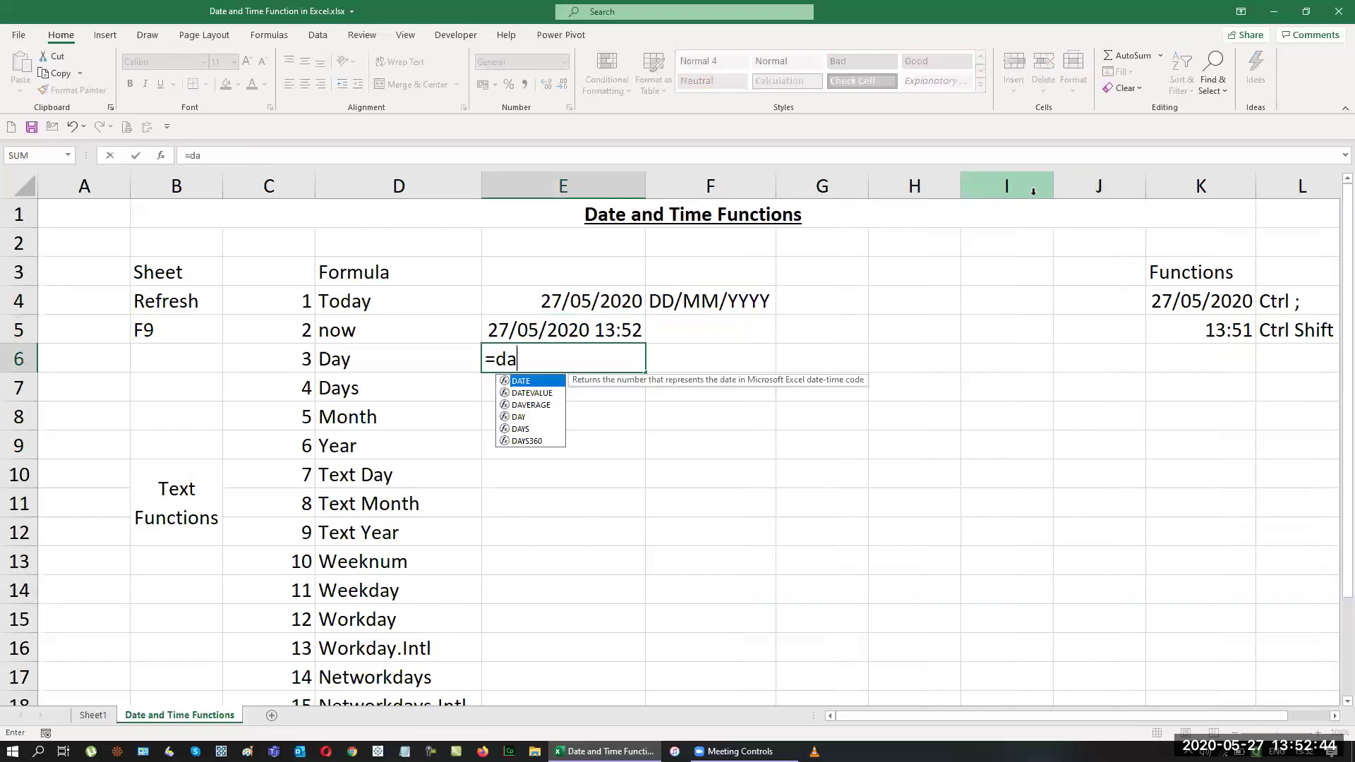
pyautogui.press('Tab')
pyautogui.write('toda')
pyautogui.press('Tab')
pyautogui.write('))')
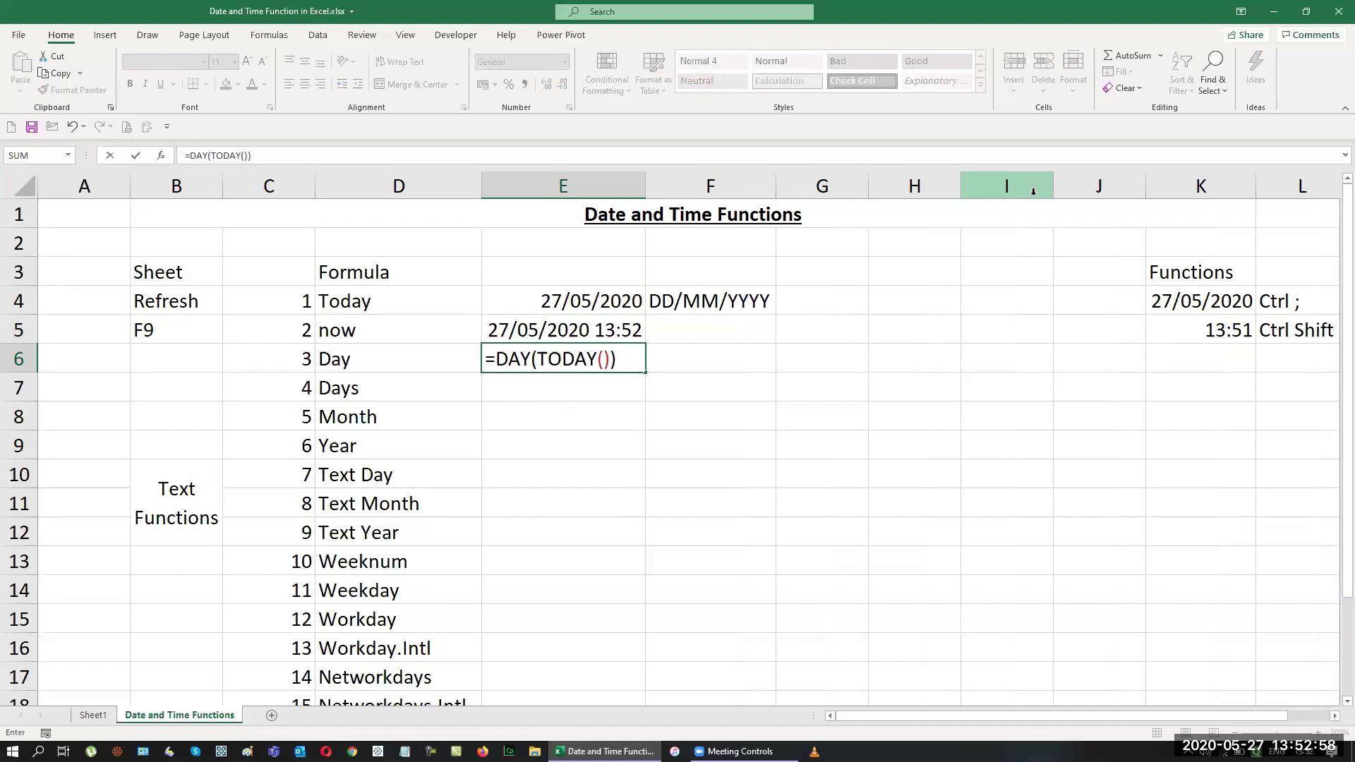
pyautogui.press('Return')
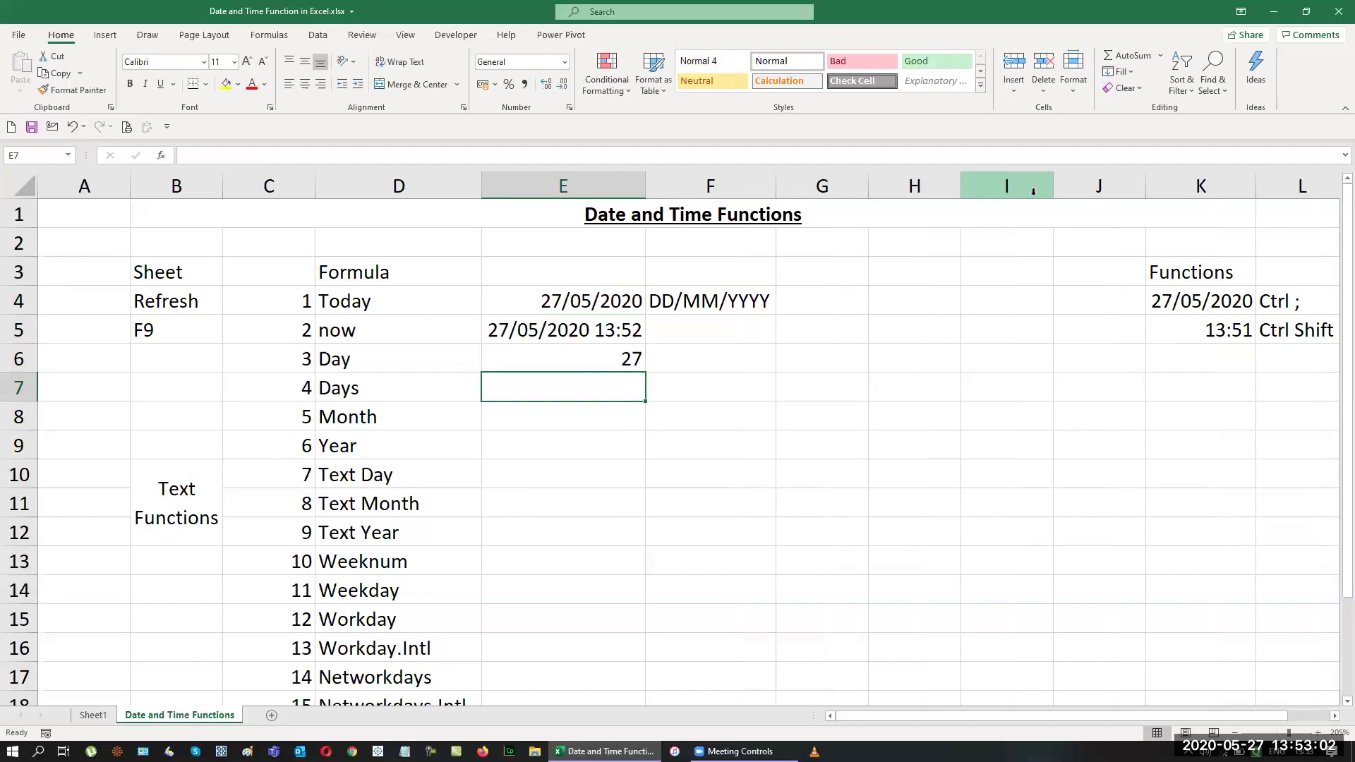
# Step: Enter =FORMULATEXT(E4) in cell H4 to display the Today formula as text
pyautogui.press('Up')
pyautogui.press('Up')
pyautogui.press('Up')
pyautogui.press('Down')
pyautogui.press('Down')
pyautogui.press('Up')
pyautogui.press('Up')
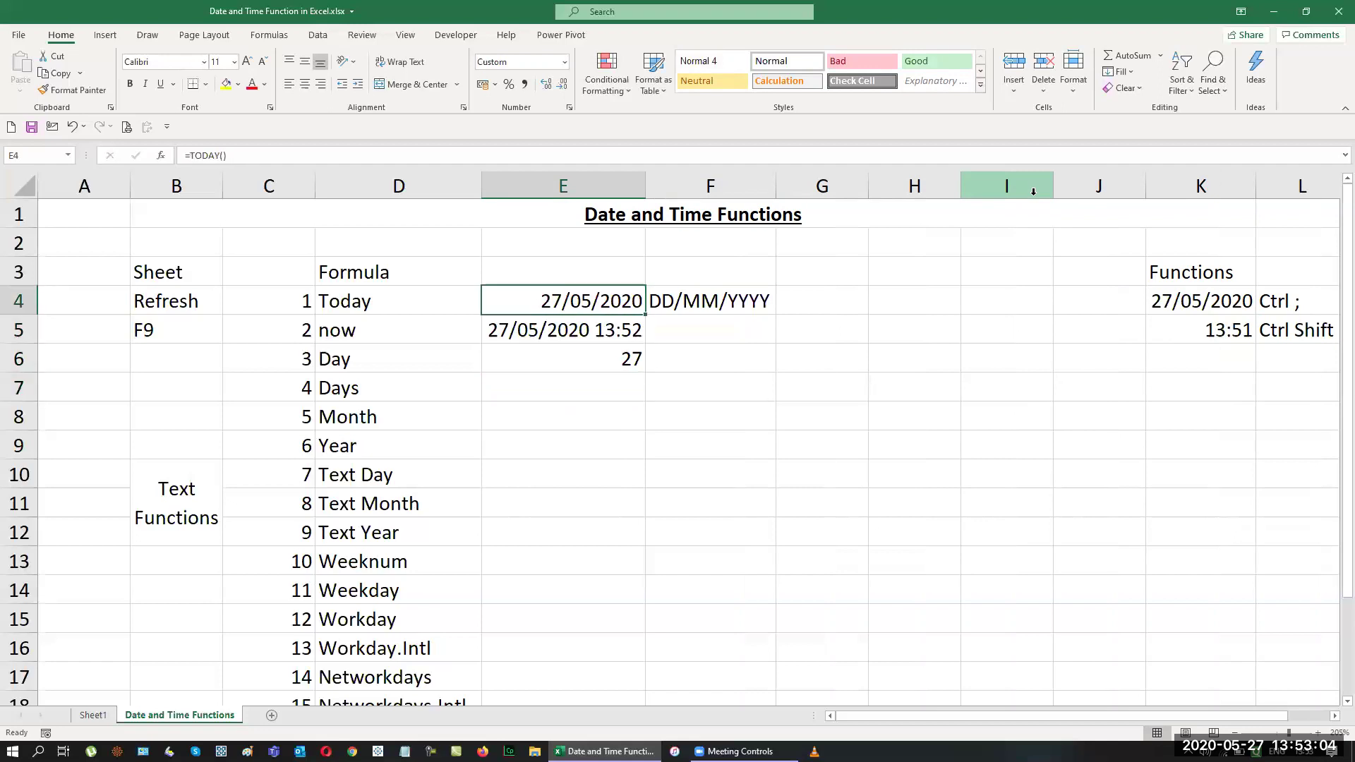
pyautogui.press('Right')
pyautogui.press('Right')
pyautogui.press('Right')
pyautogui.write('=form')
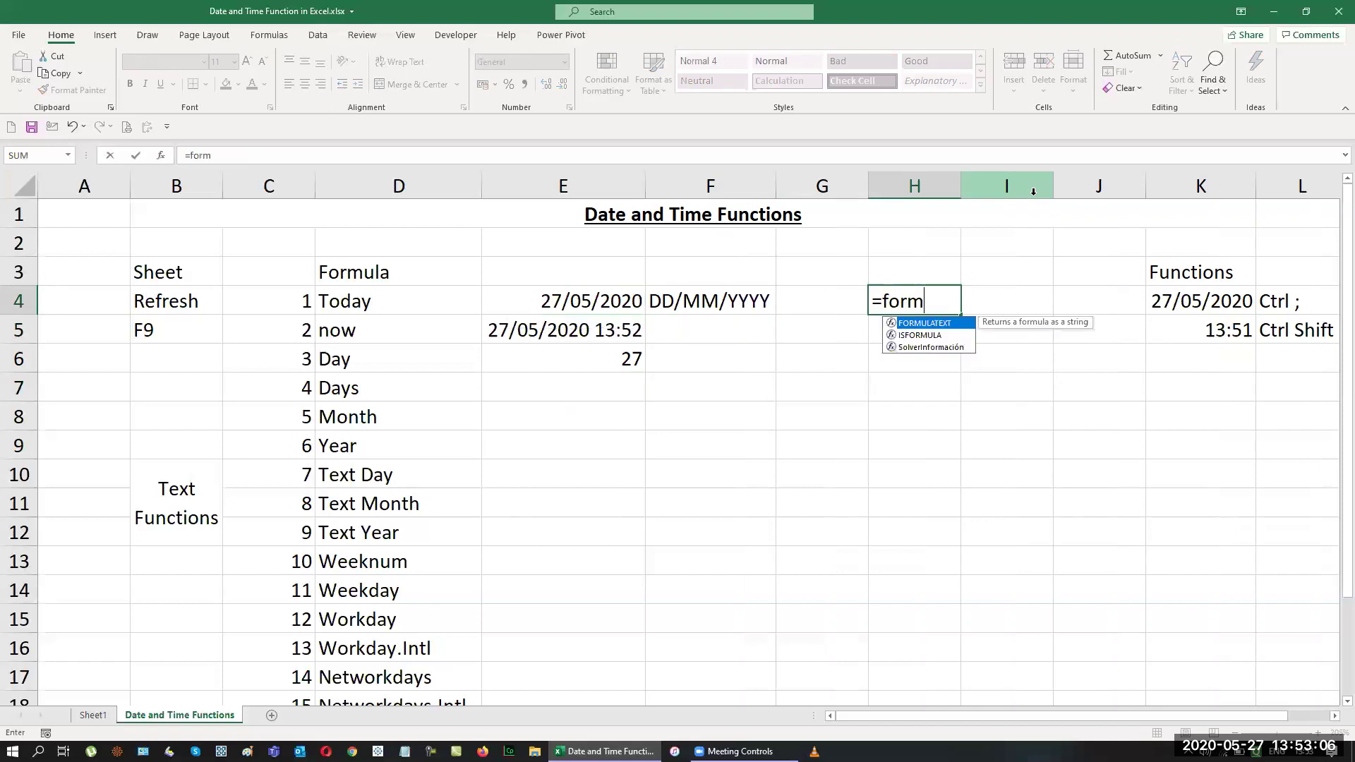
pyautogui.press('Tab')
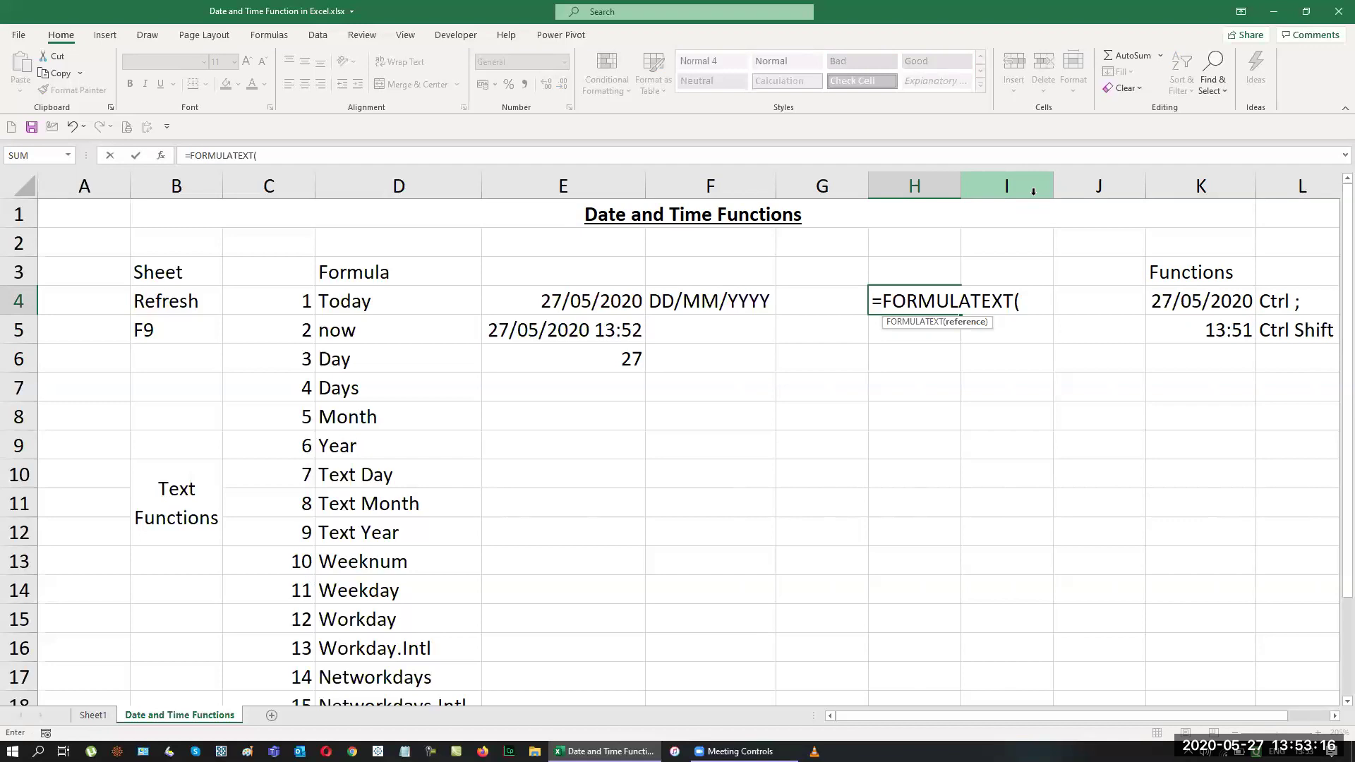
pyautogui.press('Left')
pyautogui.press('Left')
pyautogui.press('Left')
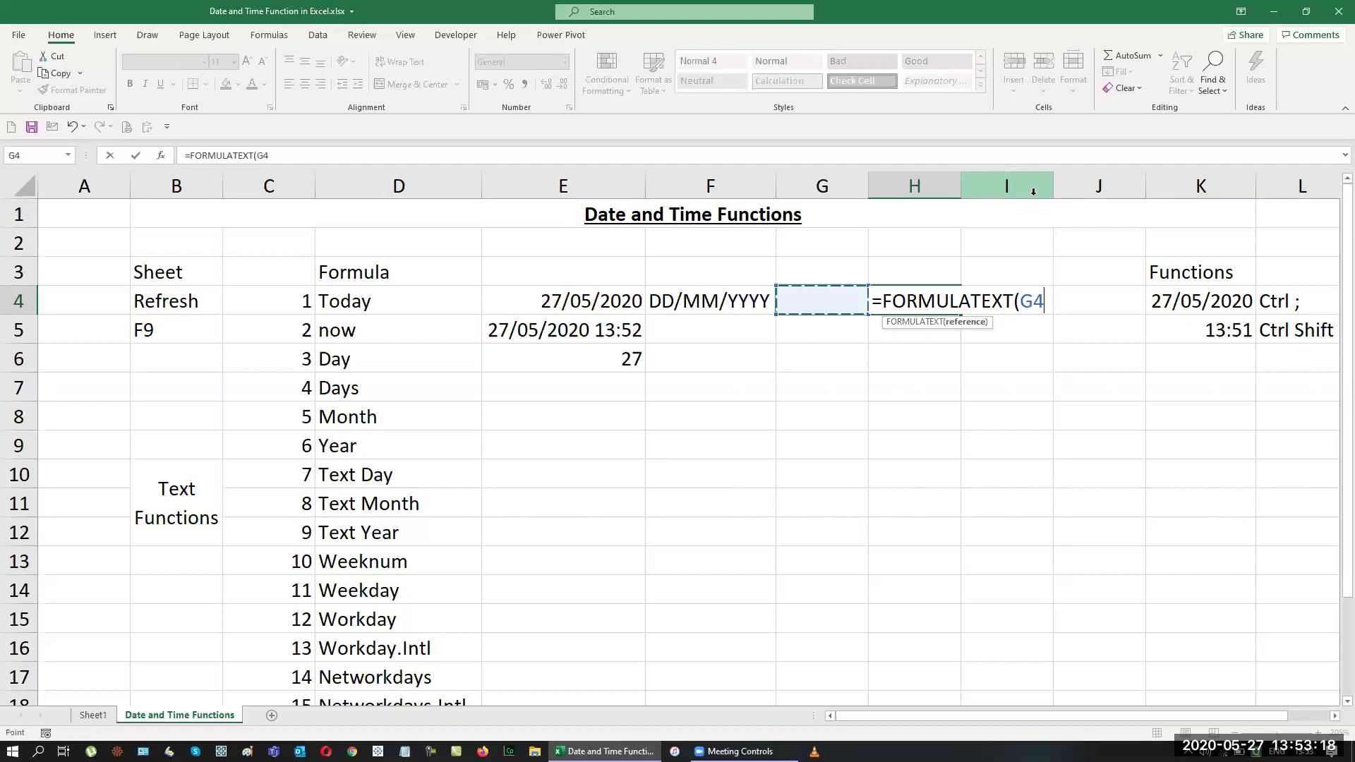
pyautogui.press('Return')
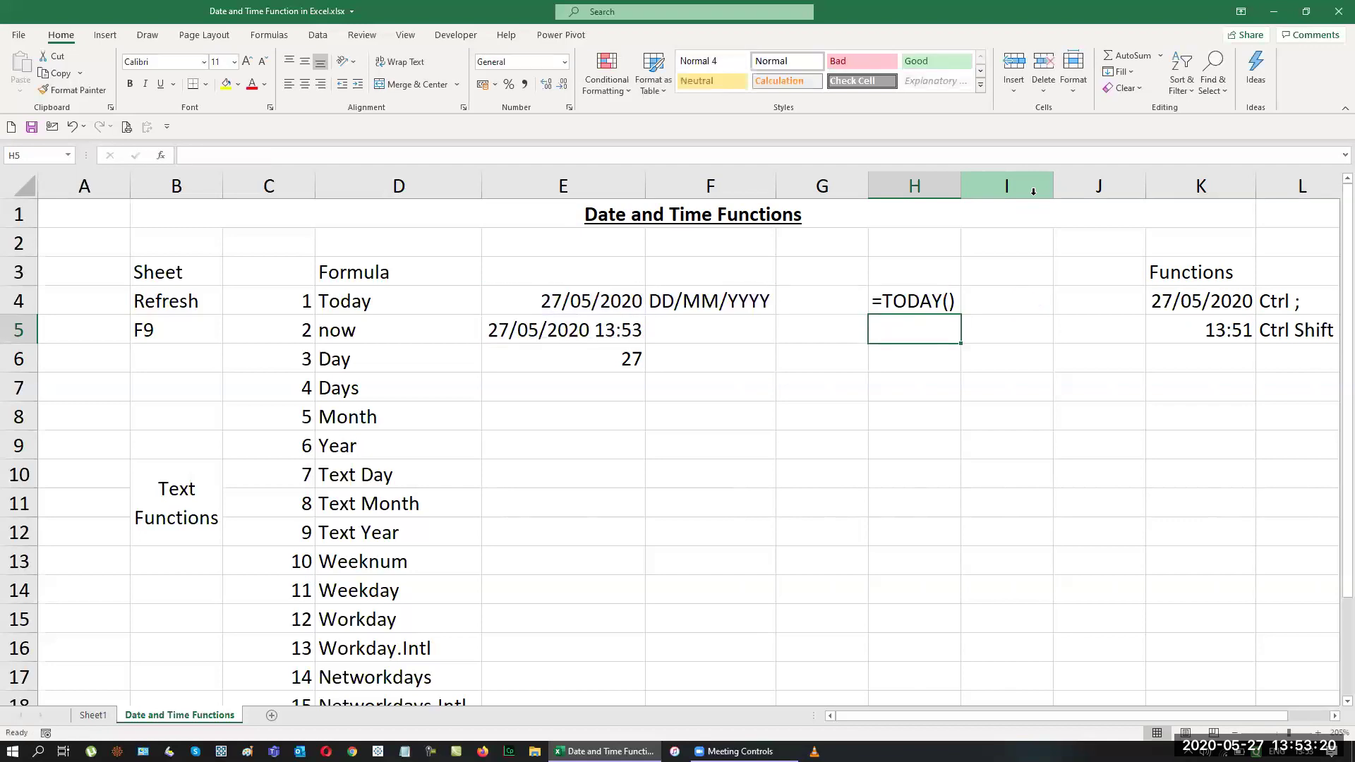
# Step: Fill the FORMULATEXT formula down from H4 to H6 and autofit column H's width
pyautogui.press('Up')
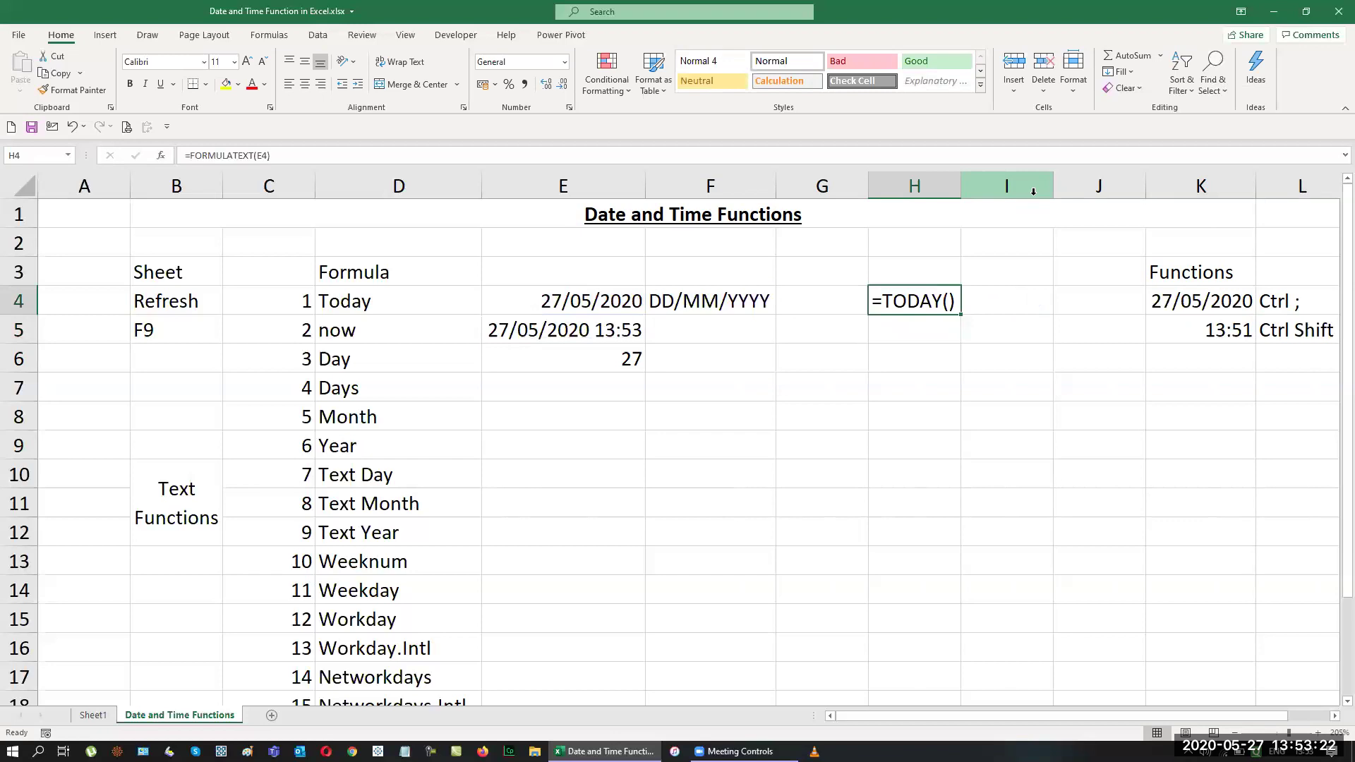
pyautogui.hotkey('shift', 'Down')
pyautogui.hotkey('shift', 'Down')
pyautogui.hotkey('ctrl', 'd')
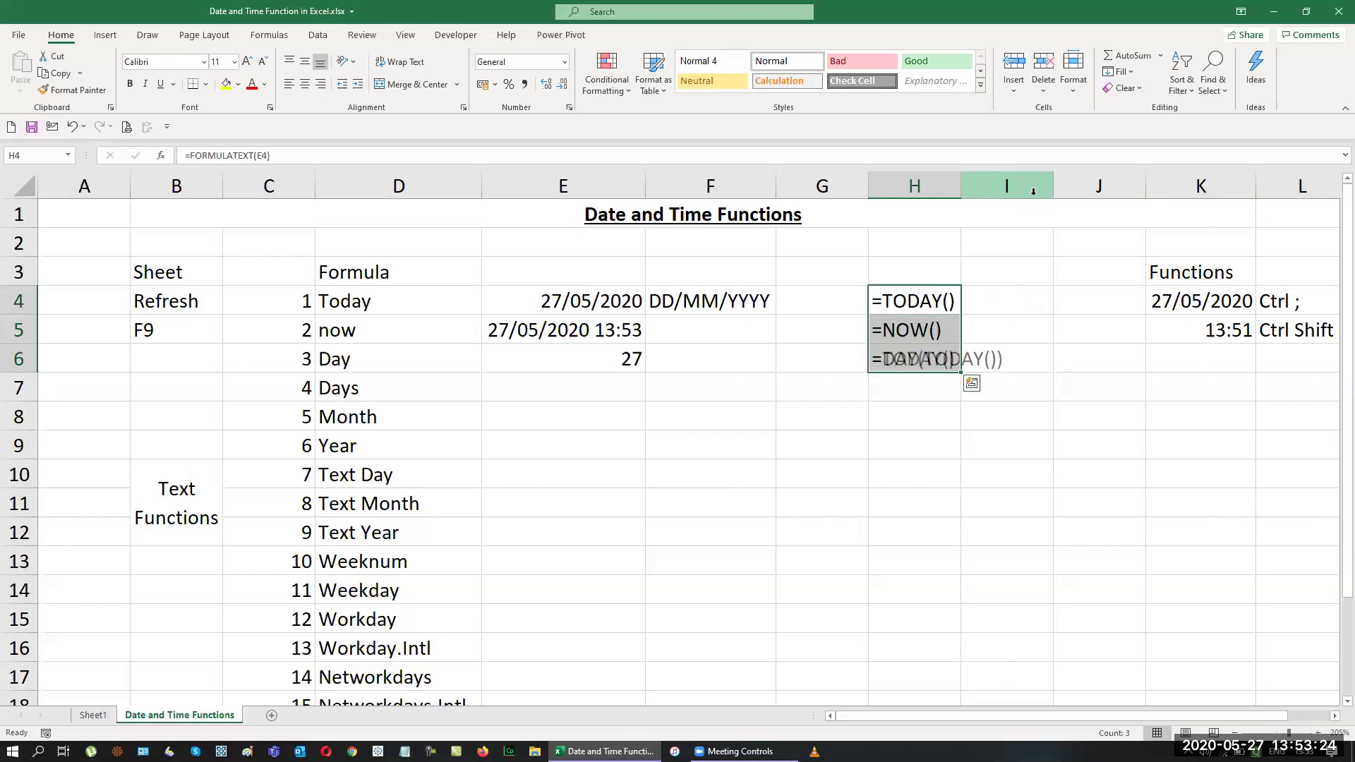
pyautogui.hotkey('alt', 'h')
pyautogui.press('o')
pyautogui.press('i')
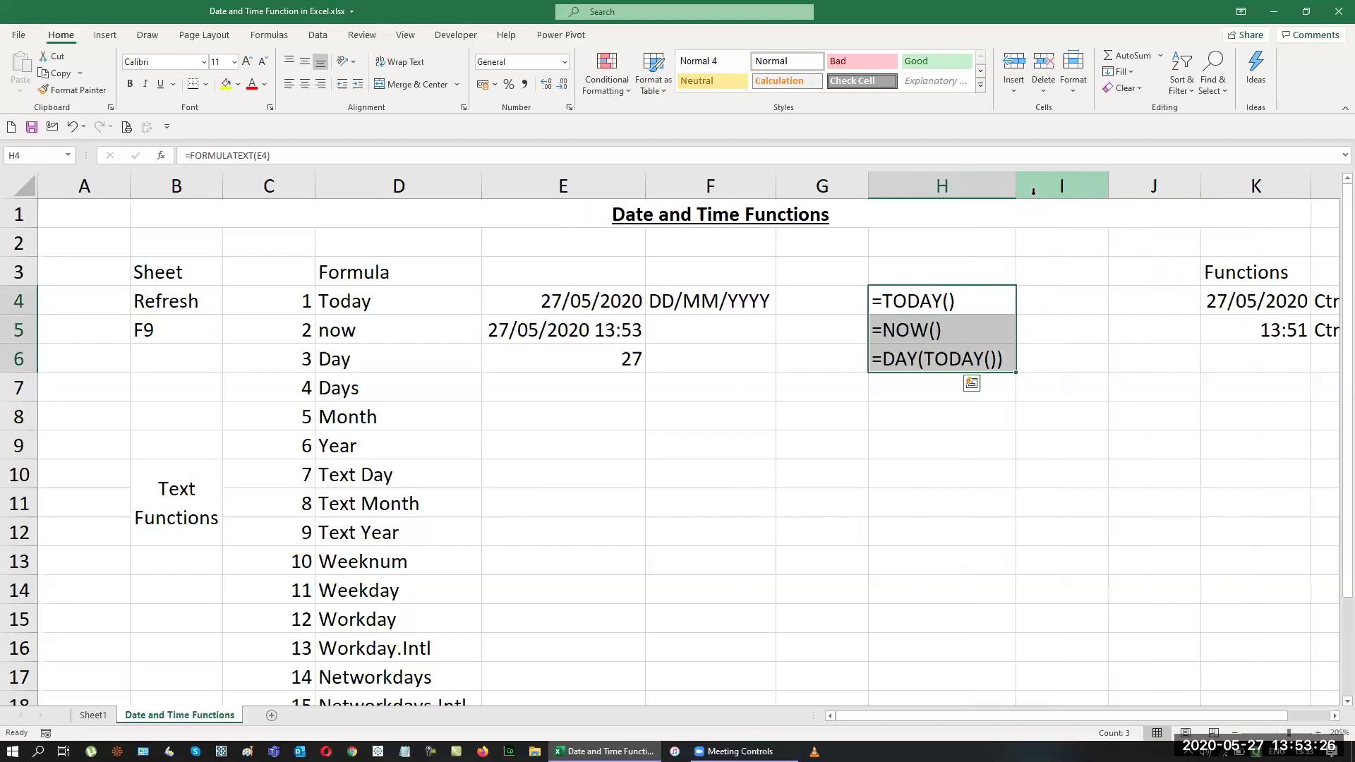
# Step: Copy the full formula text =TODAY() from inside cell E4, leaving the cell's formula intact
pyautogui.press('Right')
pyautogui.press('Left')
pyautogui.press('Left')
pyautogui.press('Left')
pyautogui.press('Left')
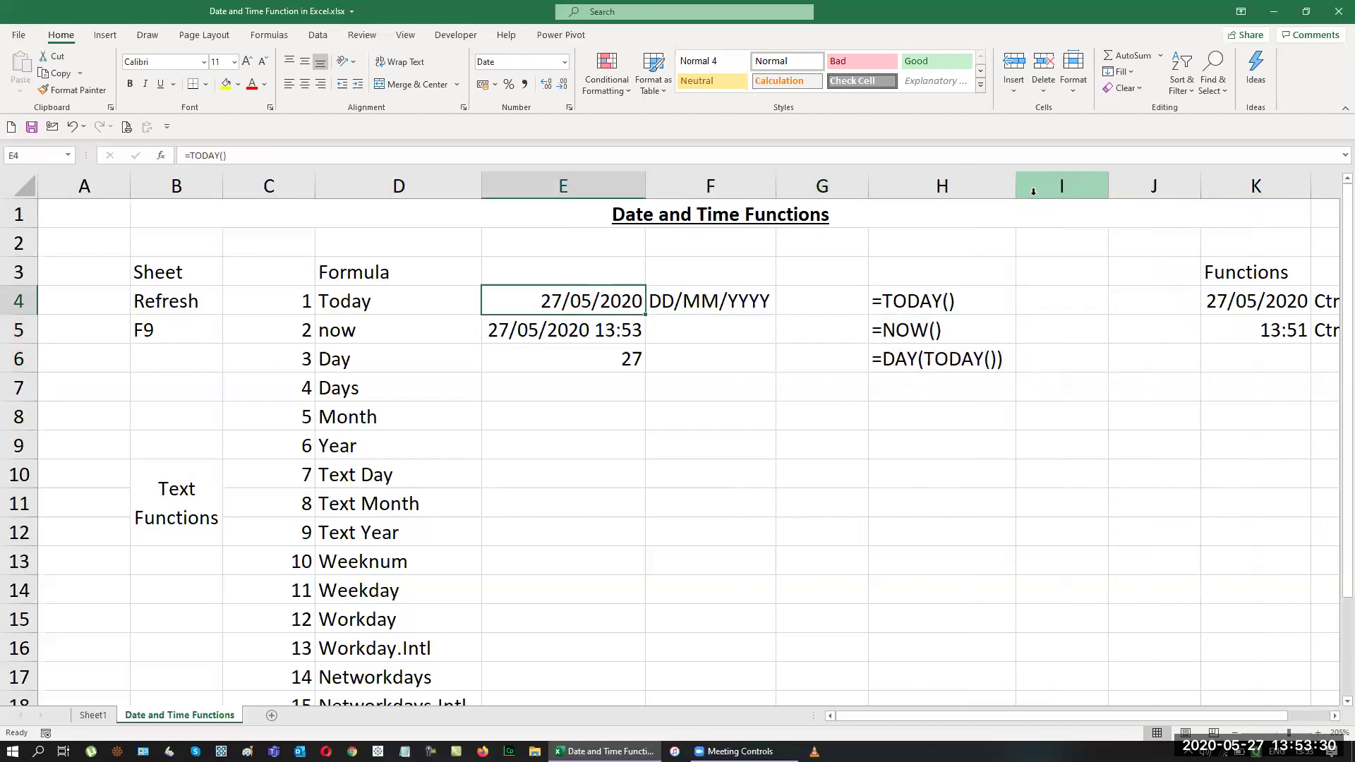
pyautogui.press('F2')
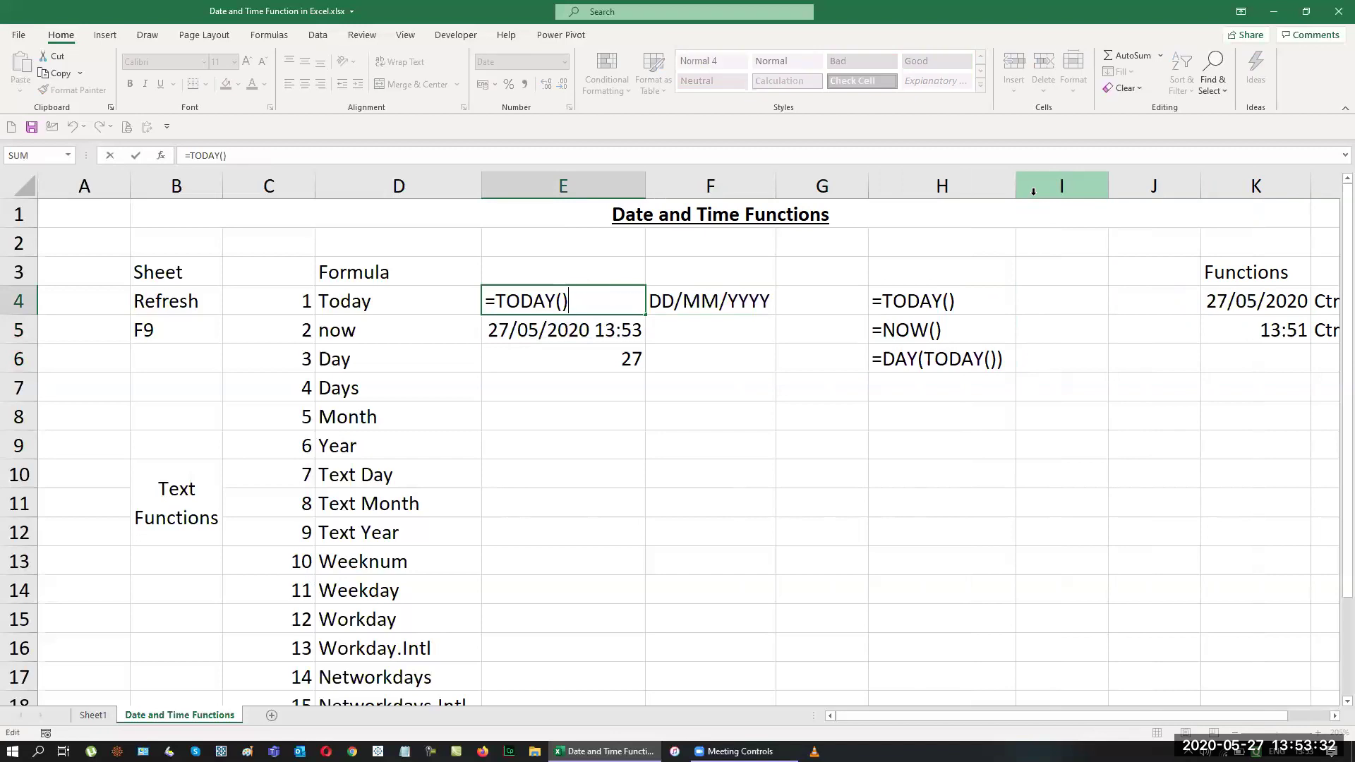
pyautogui.hotkey('shift', 'Home')
pyautogui.hotkey('ctrl', 'c')
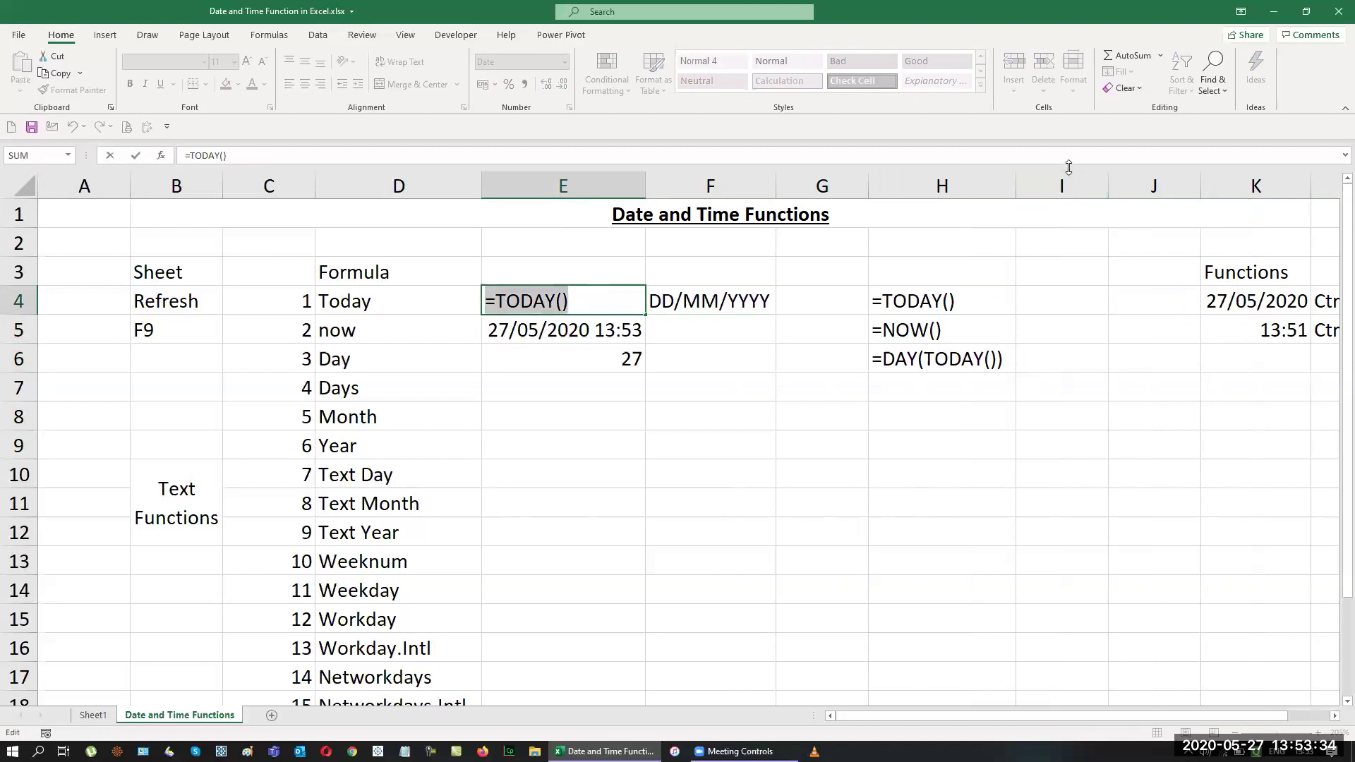
pyautogui.press('Escape')
# Step: Paste the copied =TODAY() into cell I4 as literal text with a leading apostrophe, and compare it with H4
pyautogui.press('Right')
pyautogui.press('Right')
pyautogui.press('Right')
pyautogui.press('Right')
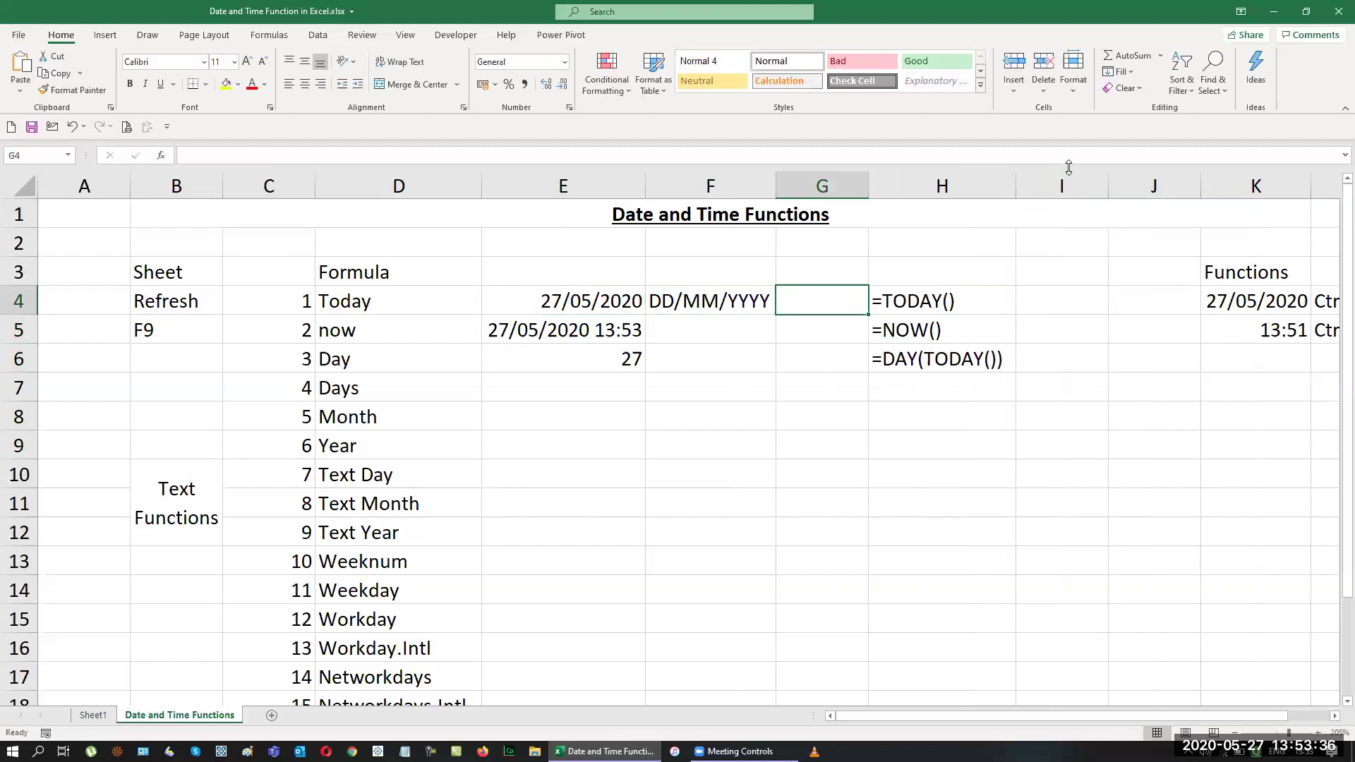
pyautogui.write("'")
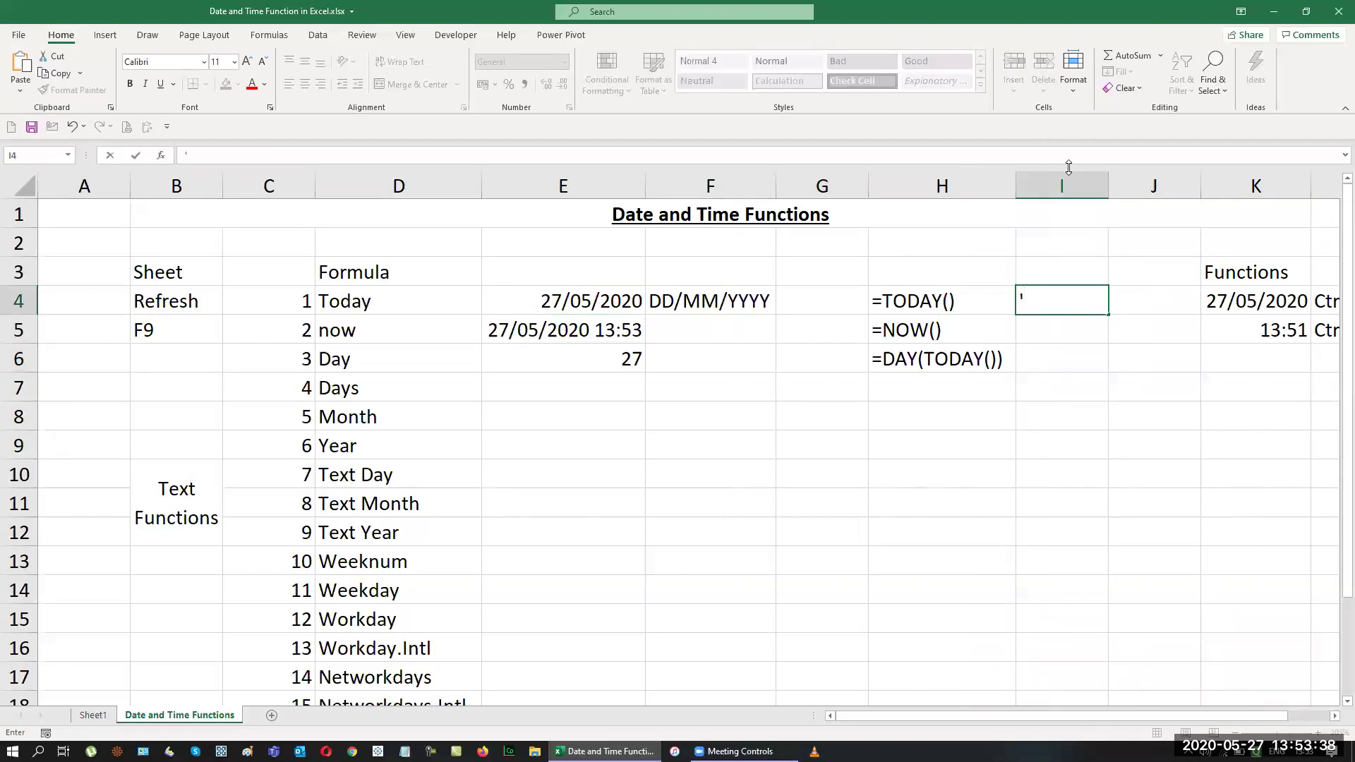
pyautogui.hotkey('ctrl', 'v')
pyautogui.press('Return')
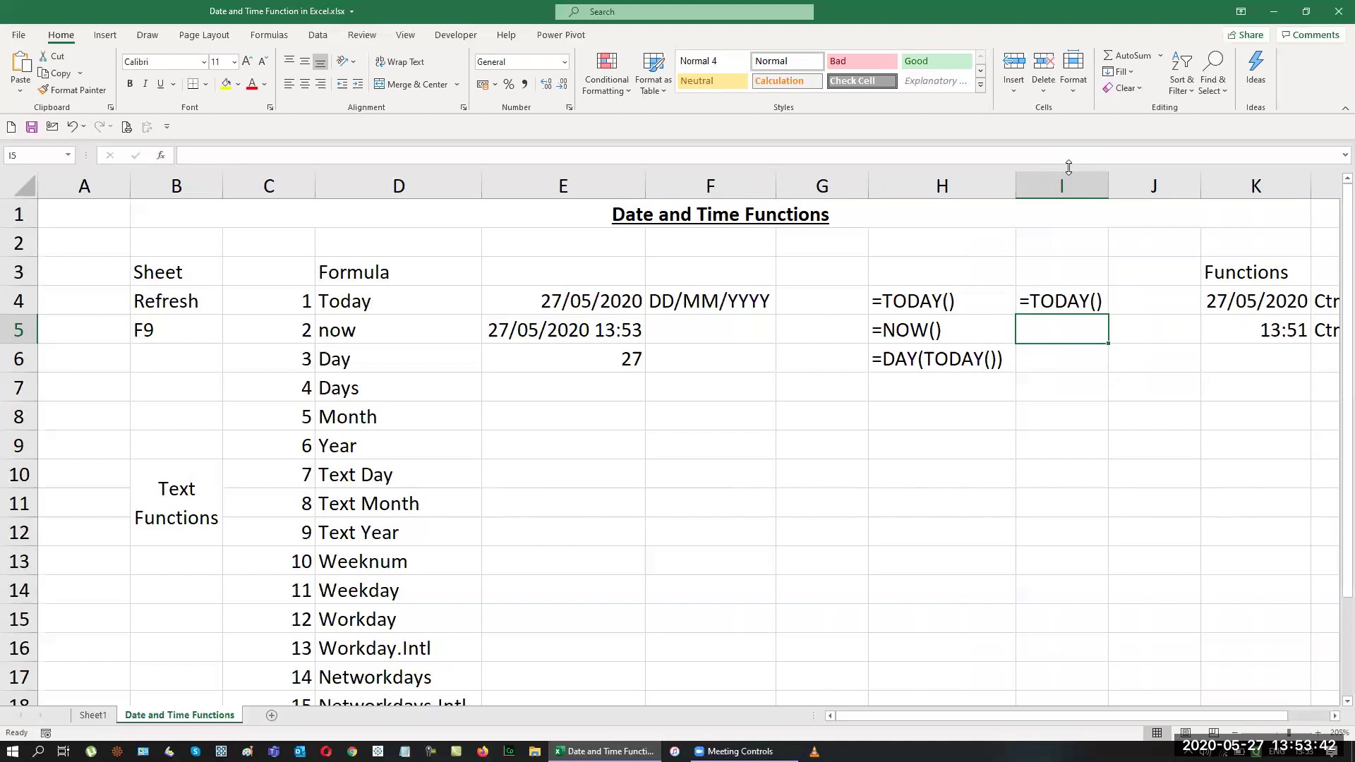
pyautogui.press('Up')
pyautogui.press('Left')
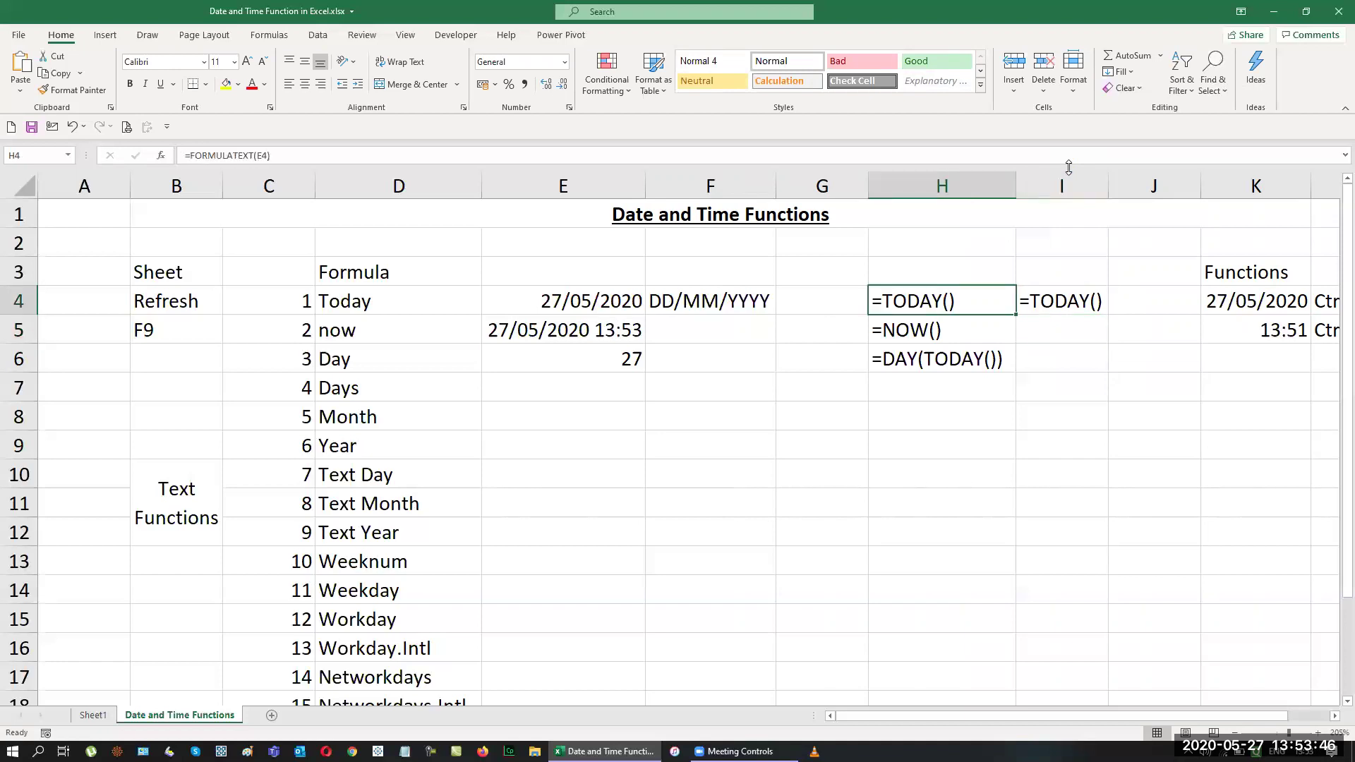
pyautogui.press('Right')
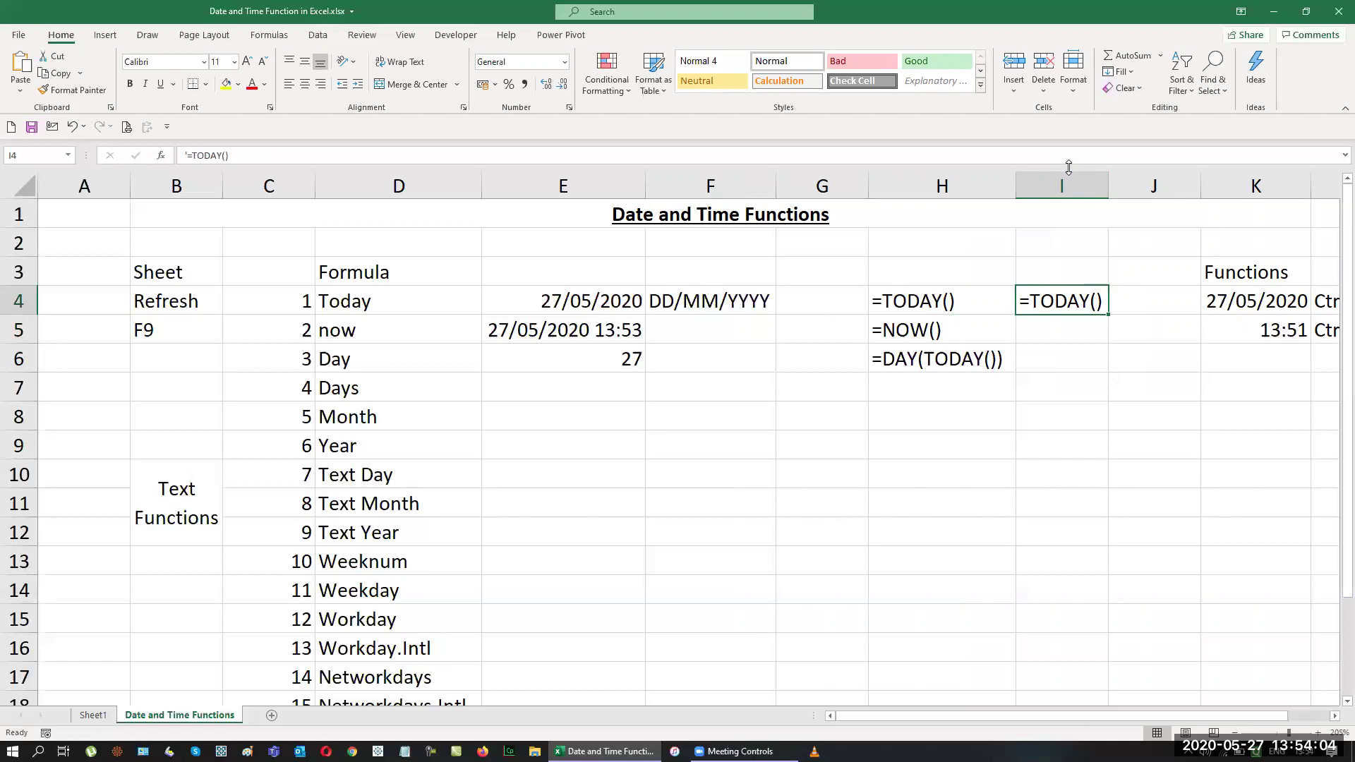
# Step: Insert a blank column at C, before the numbering column of the function list
pyautogui.press('Down')
pyautogui.press('Down')
pyautogui.press('Down')
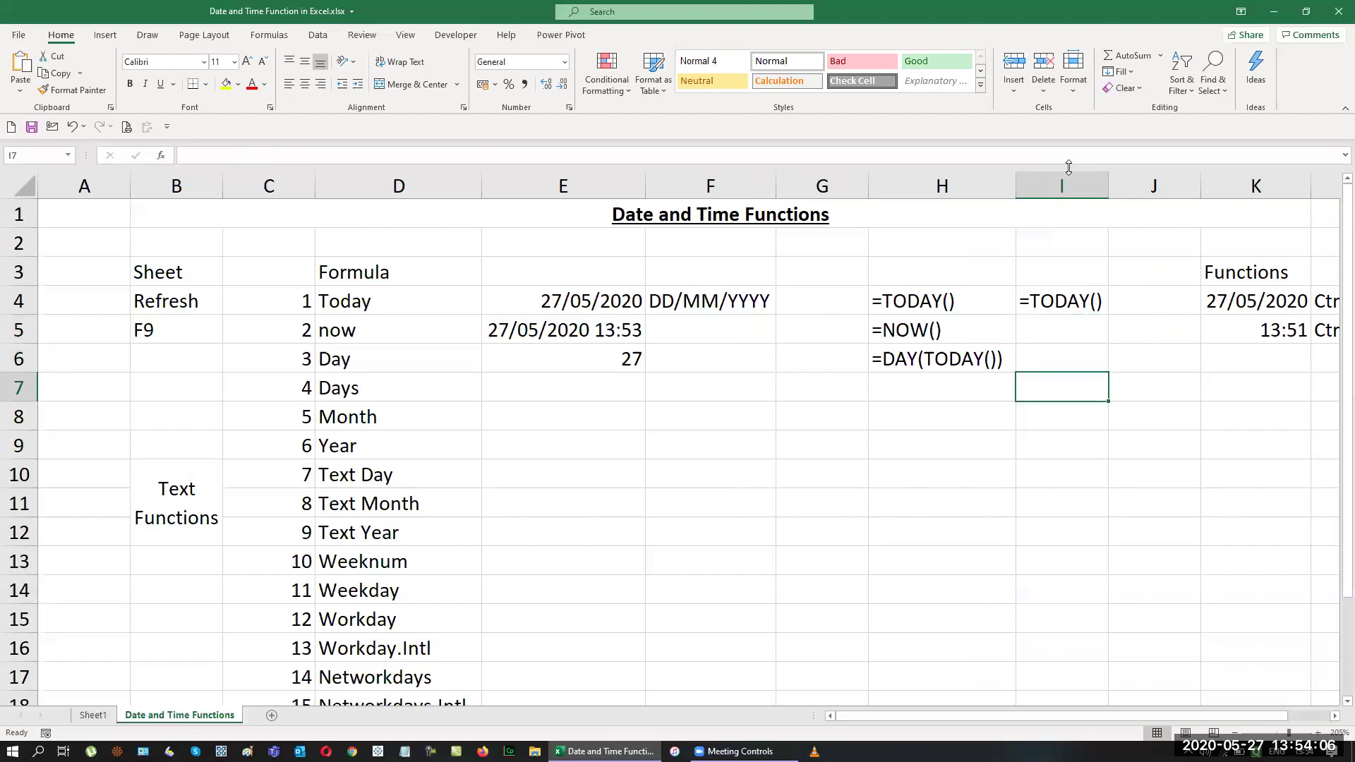
pyautogui.press('Left')
pyautogui.press('Left')
pyautogui.press('Left')
pyautogui.press('Left')
pyautogui.press('Left')
pyautogui.press('Left')
pyautogui.press('Down')
pyautogui.press('Up')
pyautogui.press('Left')
pyautogui.press('Right')
pyautogui.hotkey('ctrl', 'a')
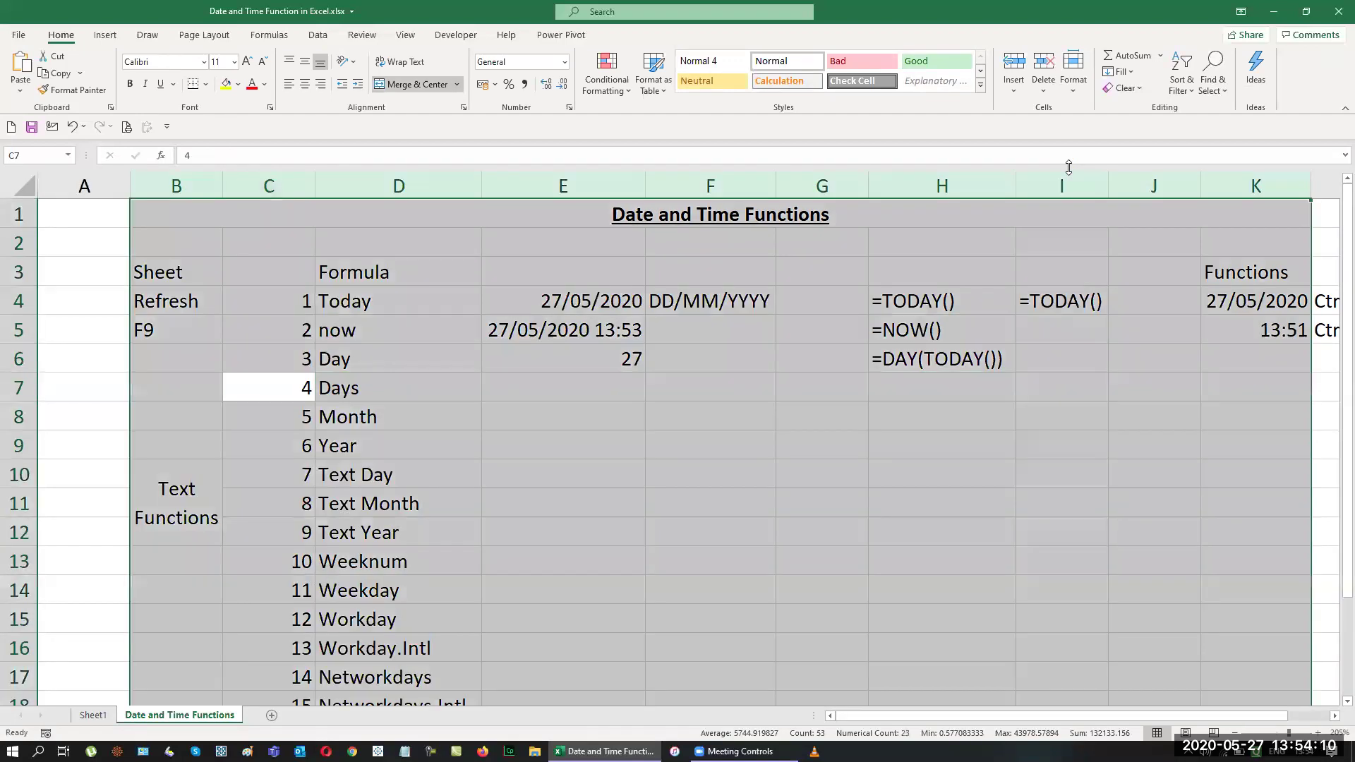
pyautogui.click(277, 182)
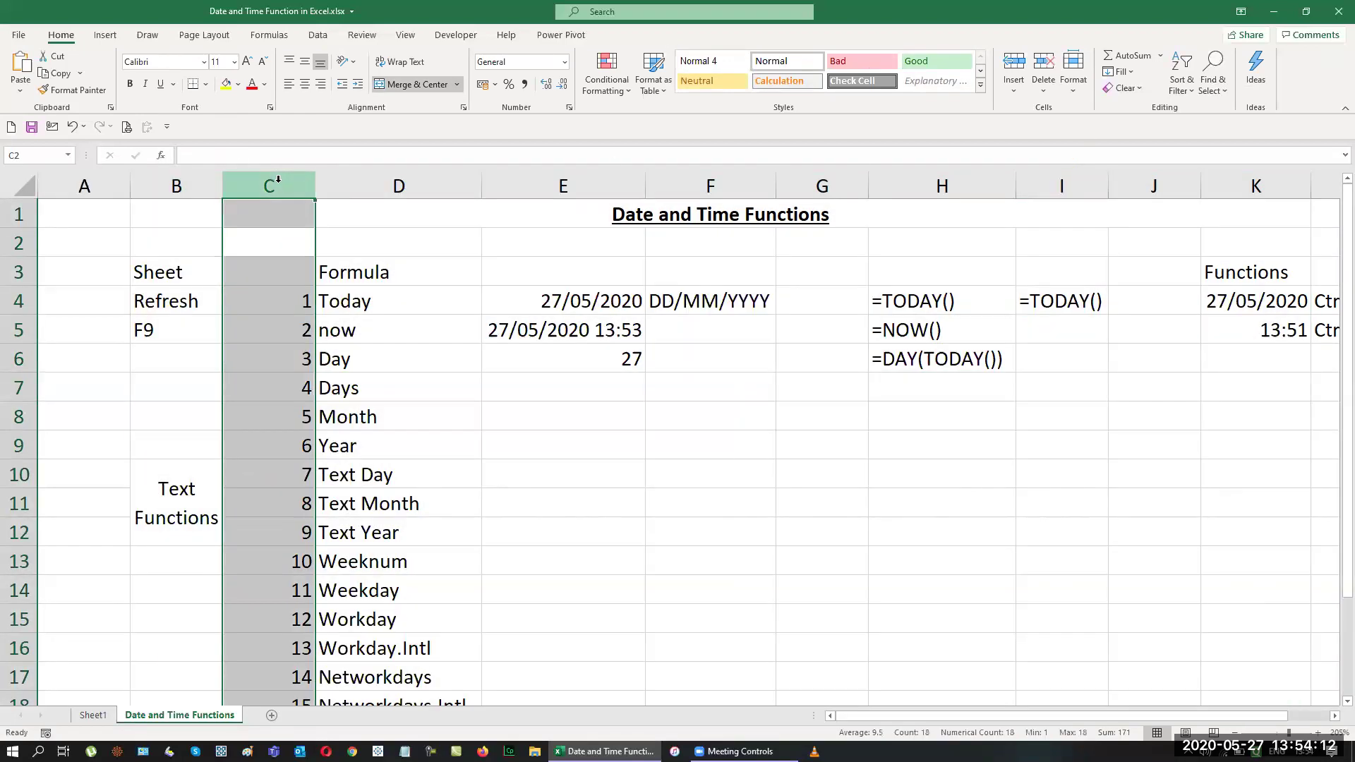
pyautogui.hotkey('ctrl', '+')
# Step: Enter the header Version in cell C3 of the blank column
pyautogui.press('Right')
pyautogui.press('Down')
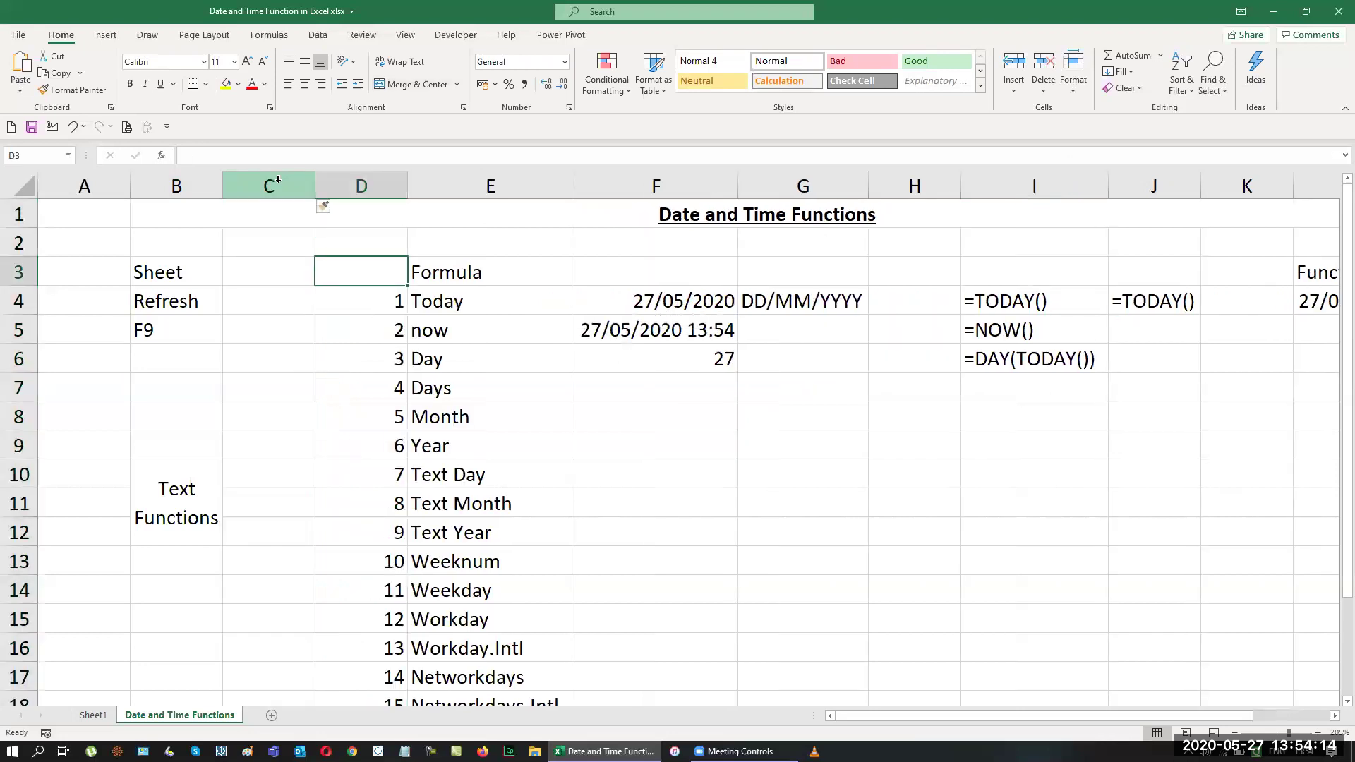
pyautogui.press('Left')
pyautogui.write('Version')
pyautogui.press('Return')
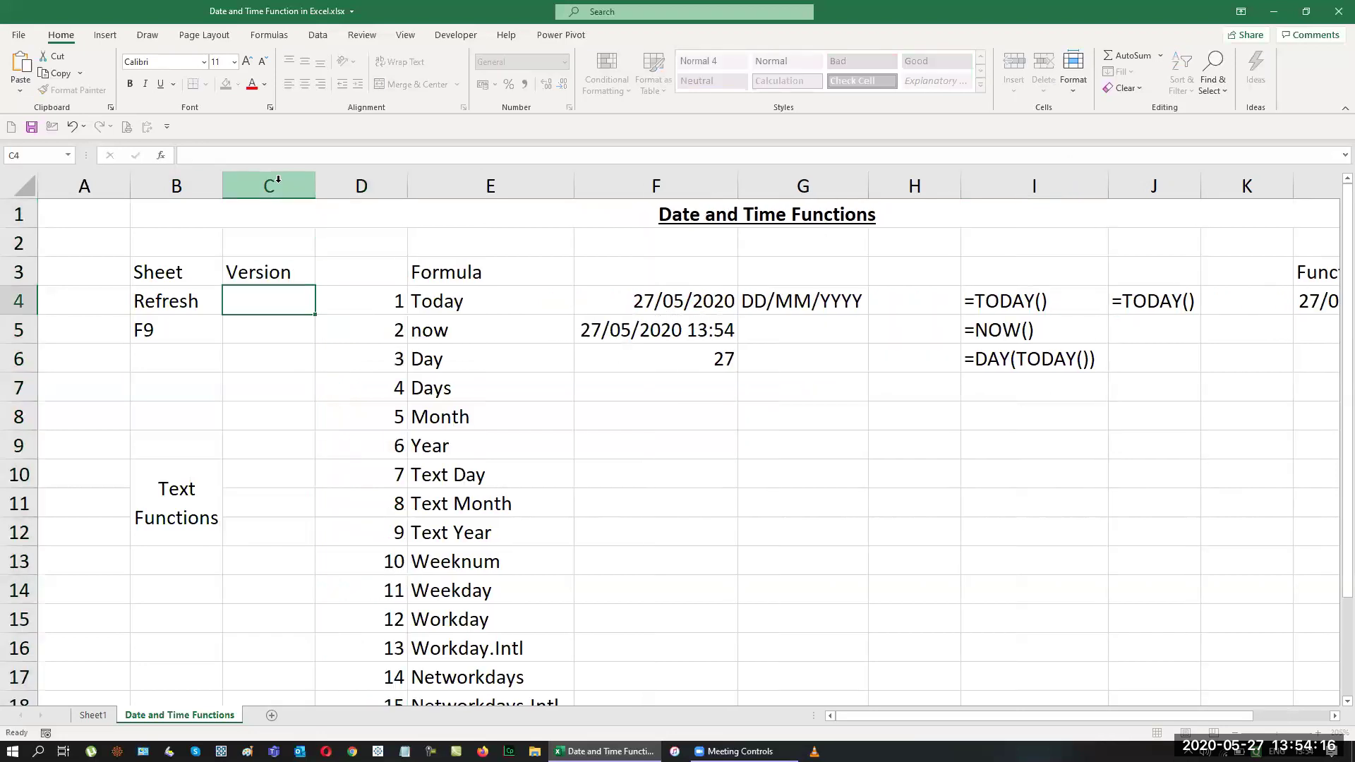
# Step: Enter ALL as the version for the Today, now and Day rows in cells C4 to C6
pyautogui.write('ALL')
pyautogui.press('Return')
pyautogui.write('ALl')
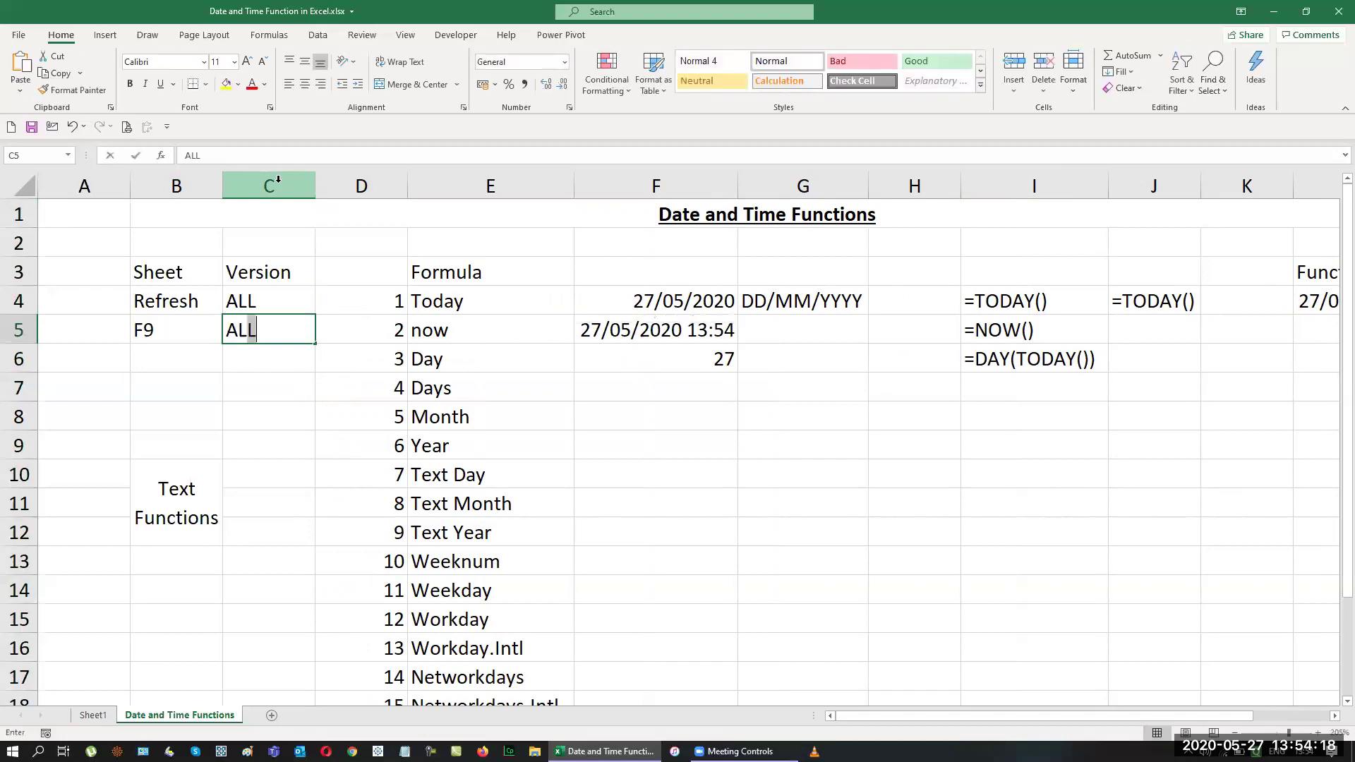
pyautogui.press('Return')
pyautogui.press('Up')
pyautogui.press('Up')
pyautogui.hotkey('shift', 'Down')
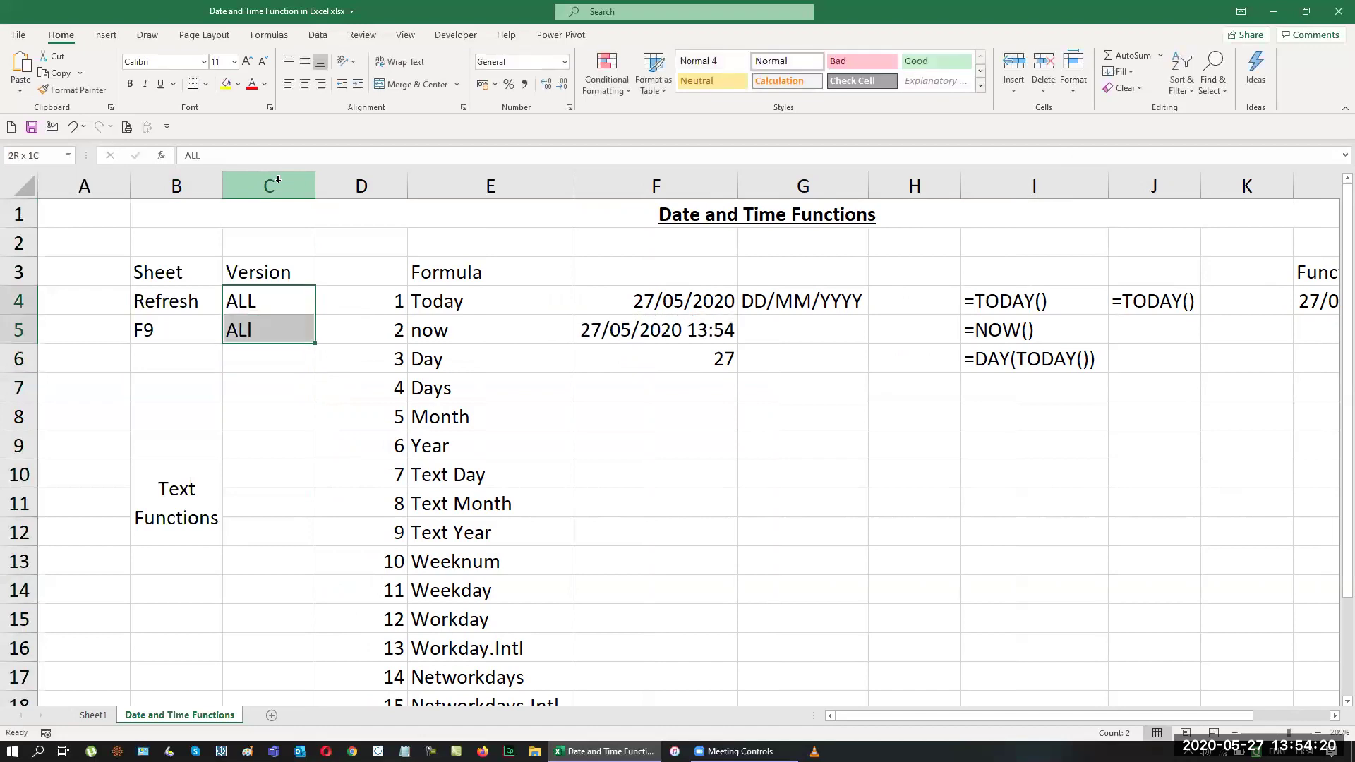
pyautogui.hotkey('shift', 'Down')
pyautogui.hotkey('ctrl', 'd')
# Step: Enter 2013 as the version for the Days function in cell C7
pyautogui.press('Down')
pyautogui.press('Down')
pyautogui.press('Down')
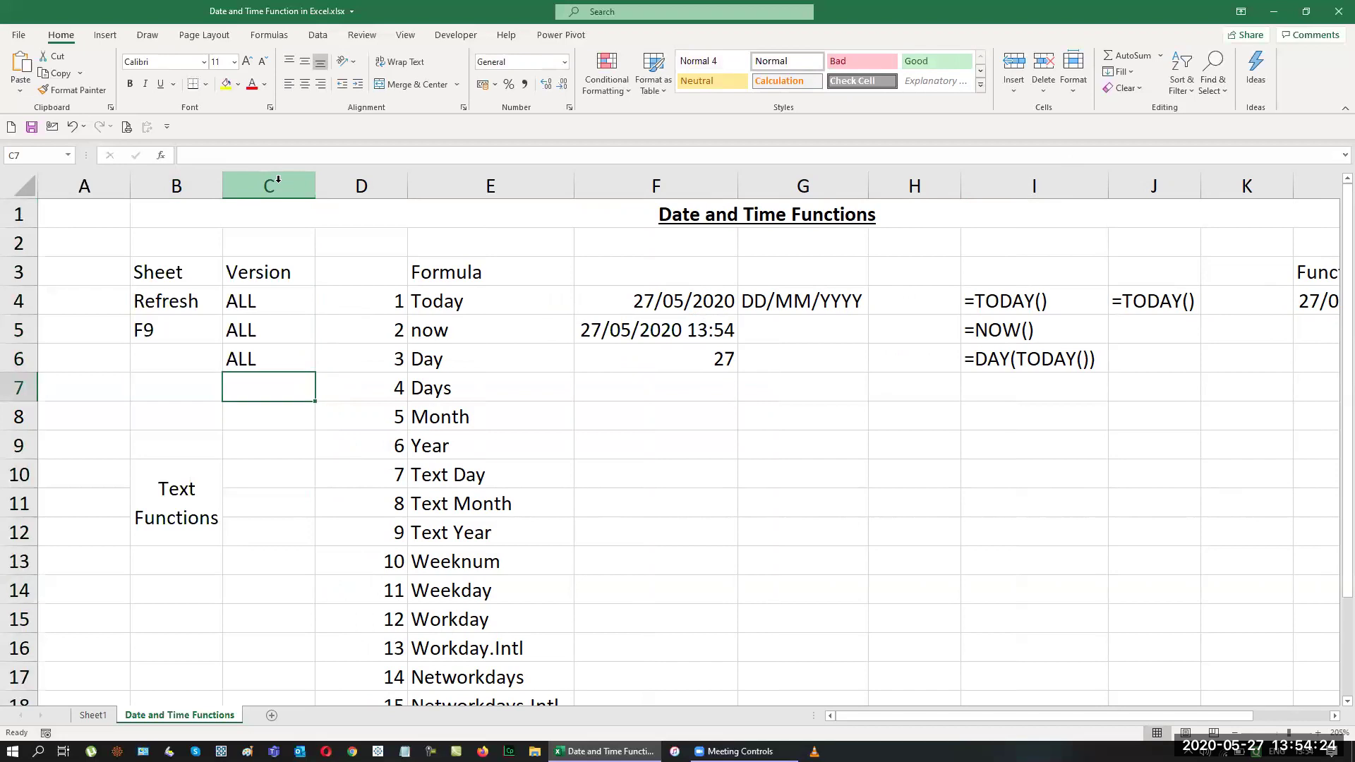
pyautogui.write('2013')
pyautogui.press('Return')
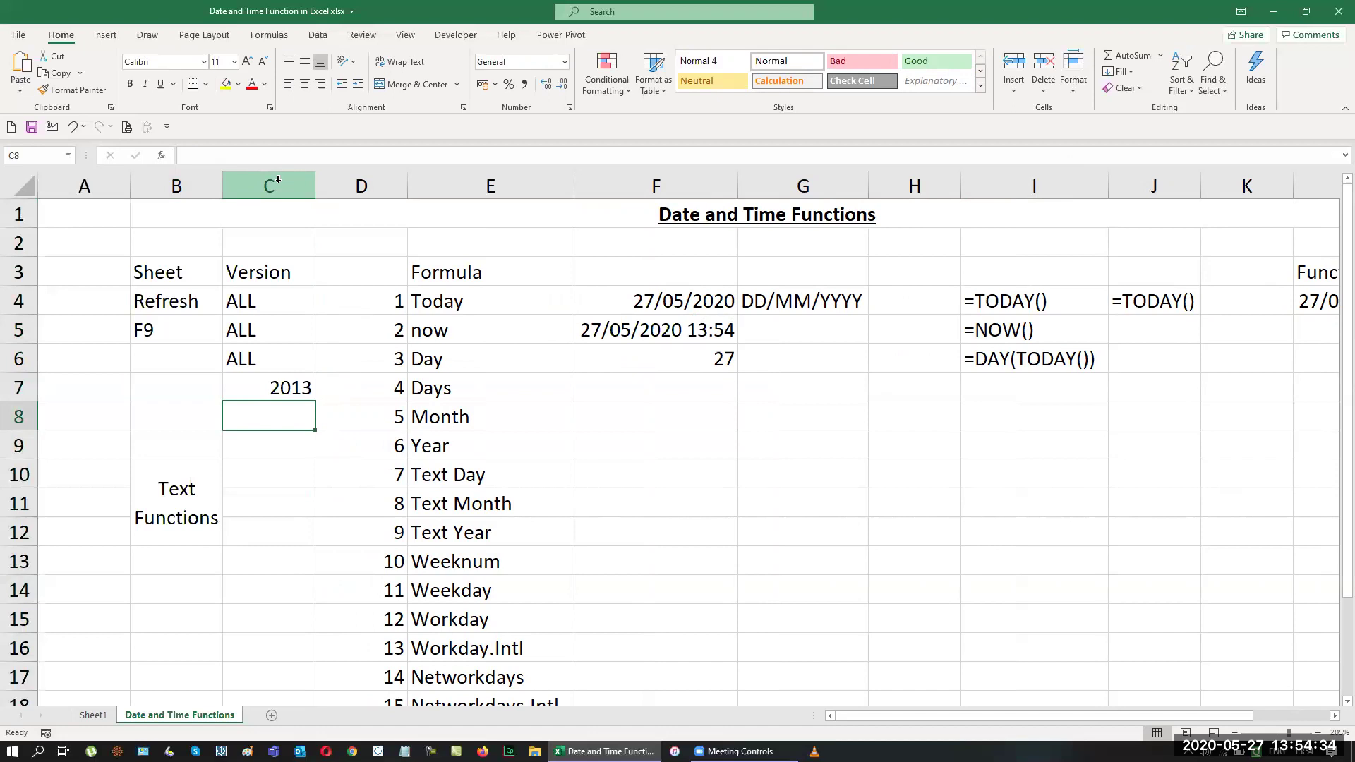
# Step: Insert two blank rows above the Days row and select cell E7 below the Day entry
pyautogui.press('Up')
pyautogui.hotkey('shift', 'space')
pyautogui.hotkey('ctrl', '+')
pyautogui.hotkey('ctrl', '+')
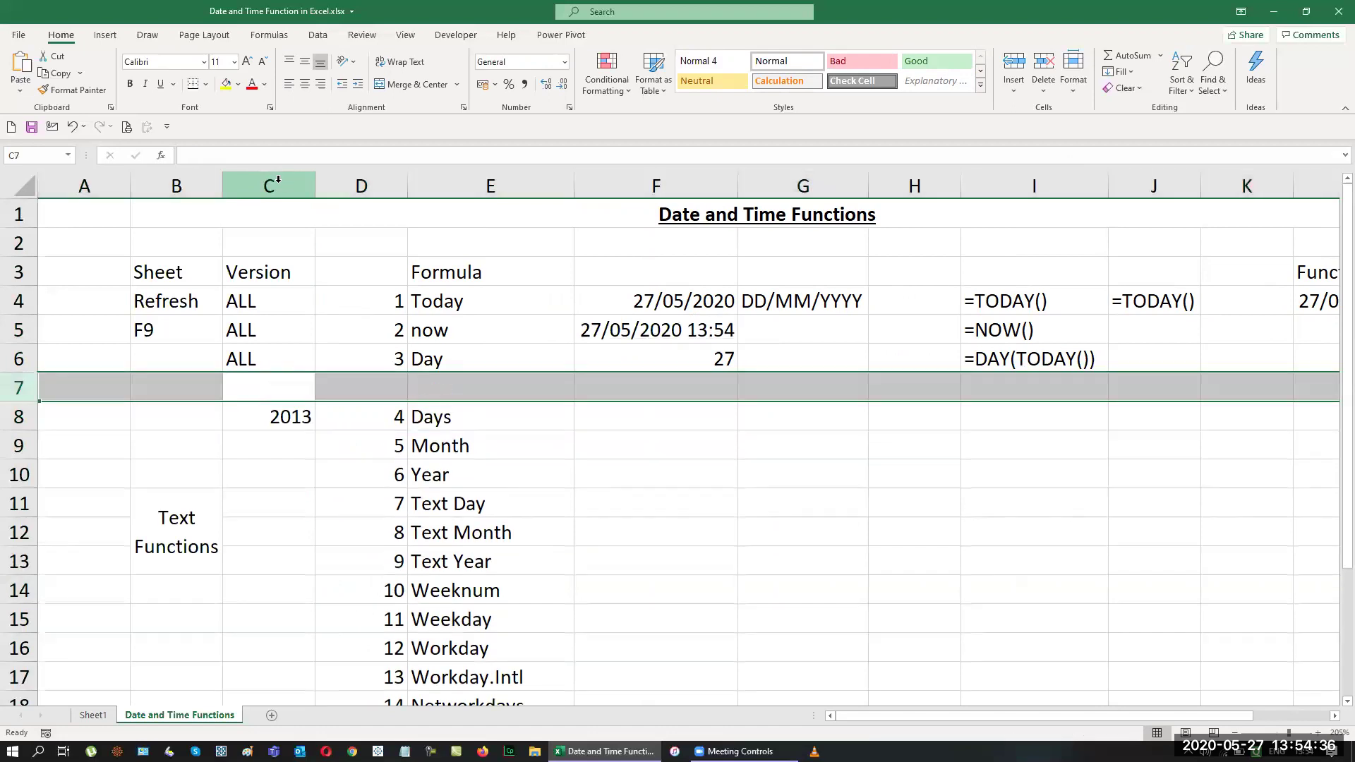
pyautogui.press('Right')
pyautogui.press('Right')
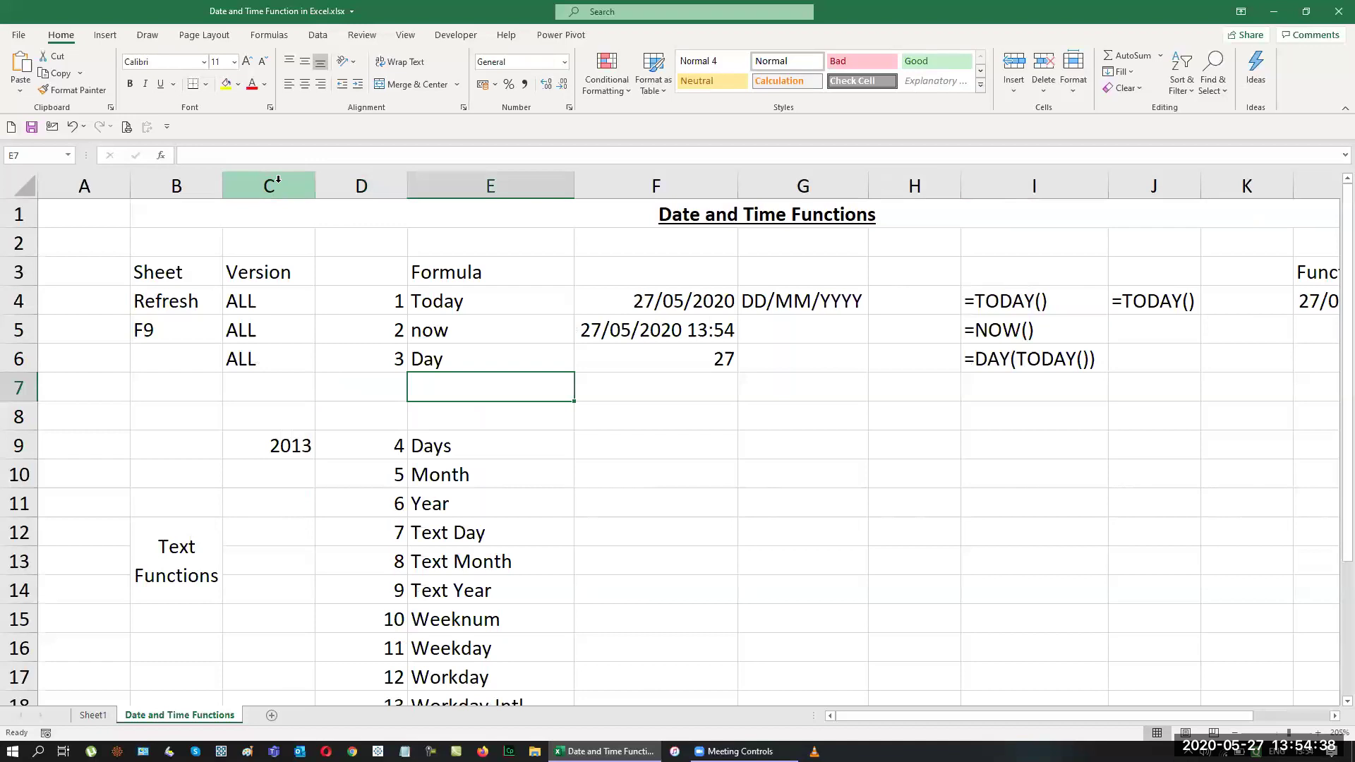
# Step: Enter the labels Start Date in cell E7 and End Date in cell E8
pyautogui.write('Strar')
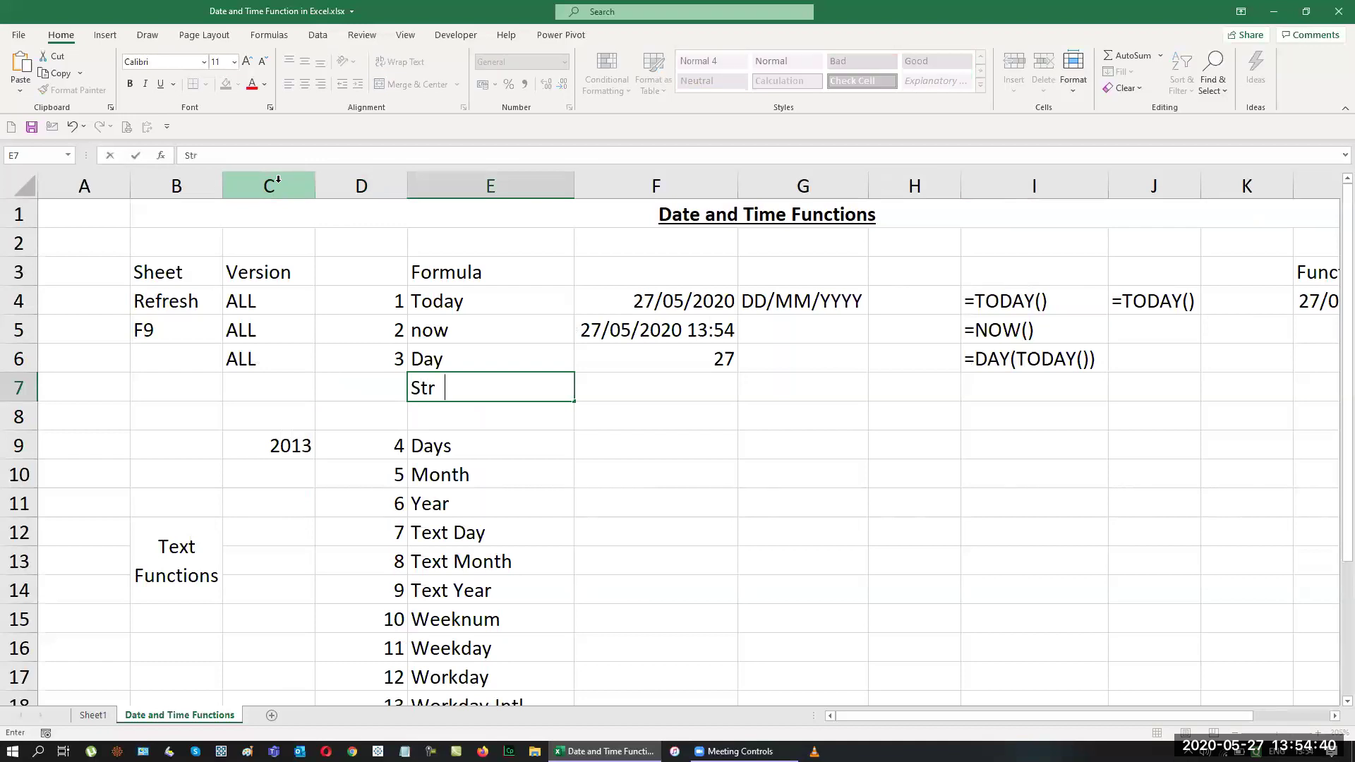
pyautogui.press('BackSpace')
pyautogui.press('BackSpace')
pyautogui.press('BackSpace')
pyautogui.write('art Date')
pyautogui.press('Return')
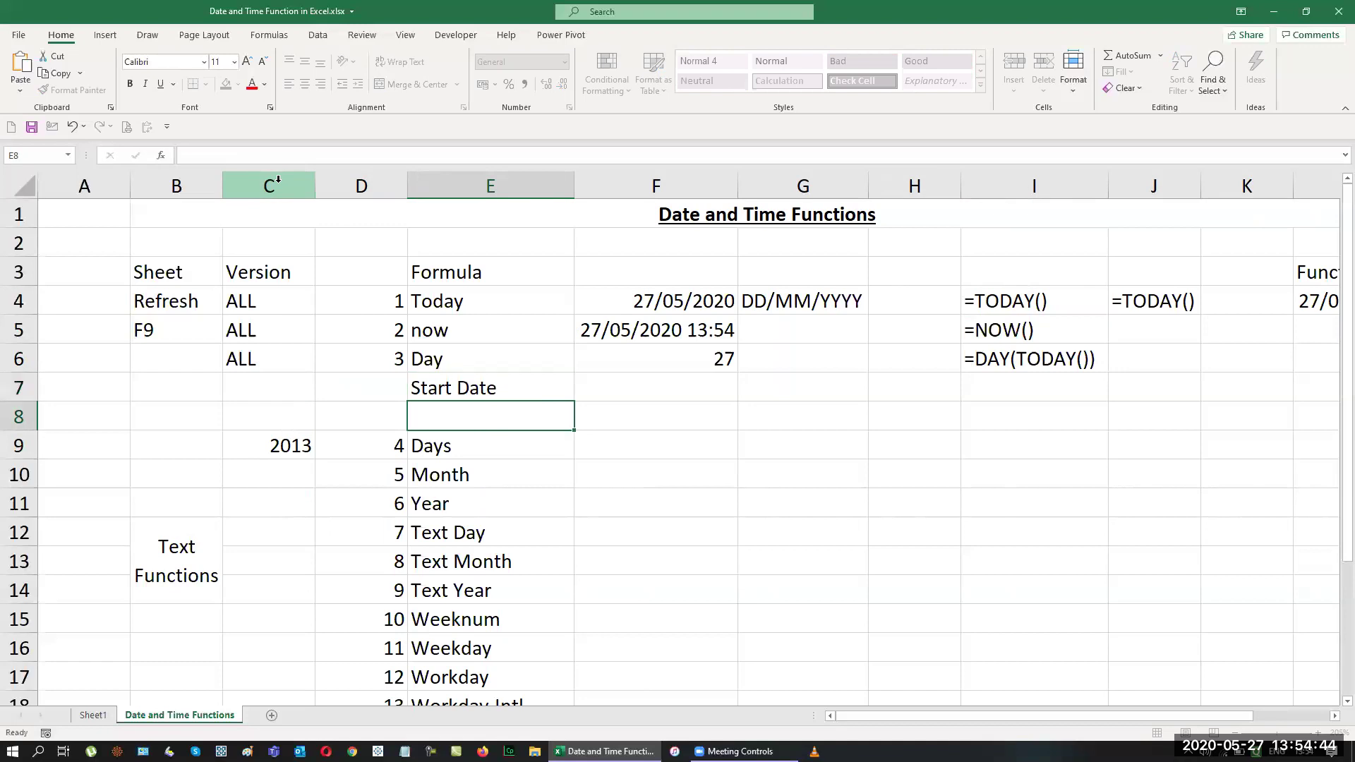
pyautogui.write('End Date')
pyautogui.press('Return')
# Step: Enter the start date 1-1-2020 in cell F7 and the end date 31-1-2020 in cell F8
pyautogui.press('Up')
pyautogui.press('Up')
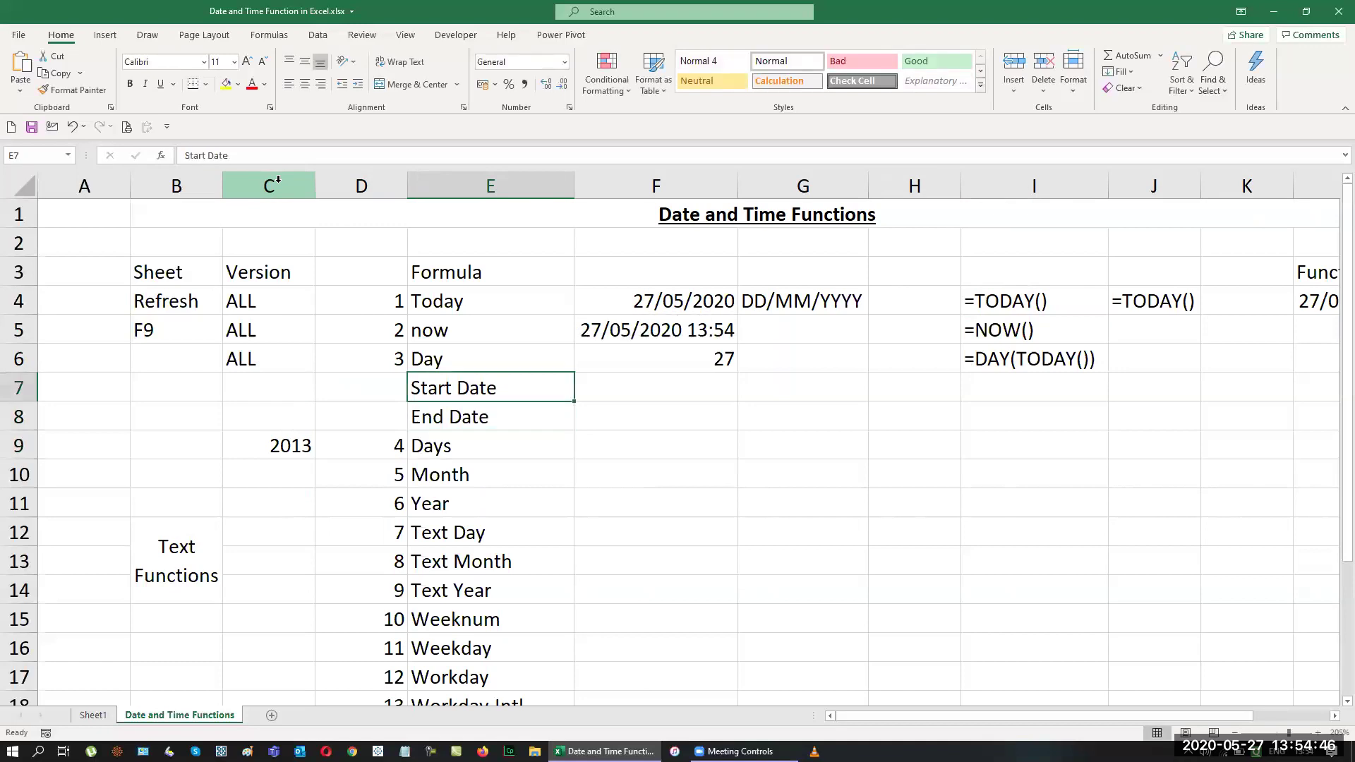
pyautogui.press('Right')
pyautogui.write('1-1-2020')
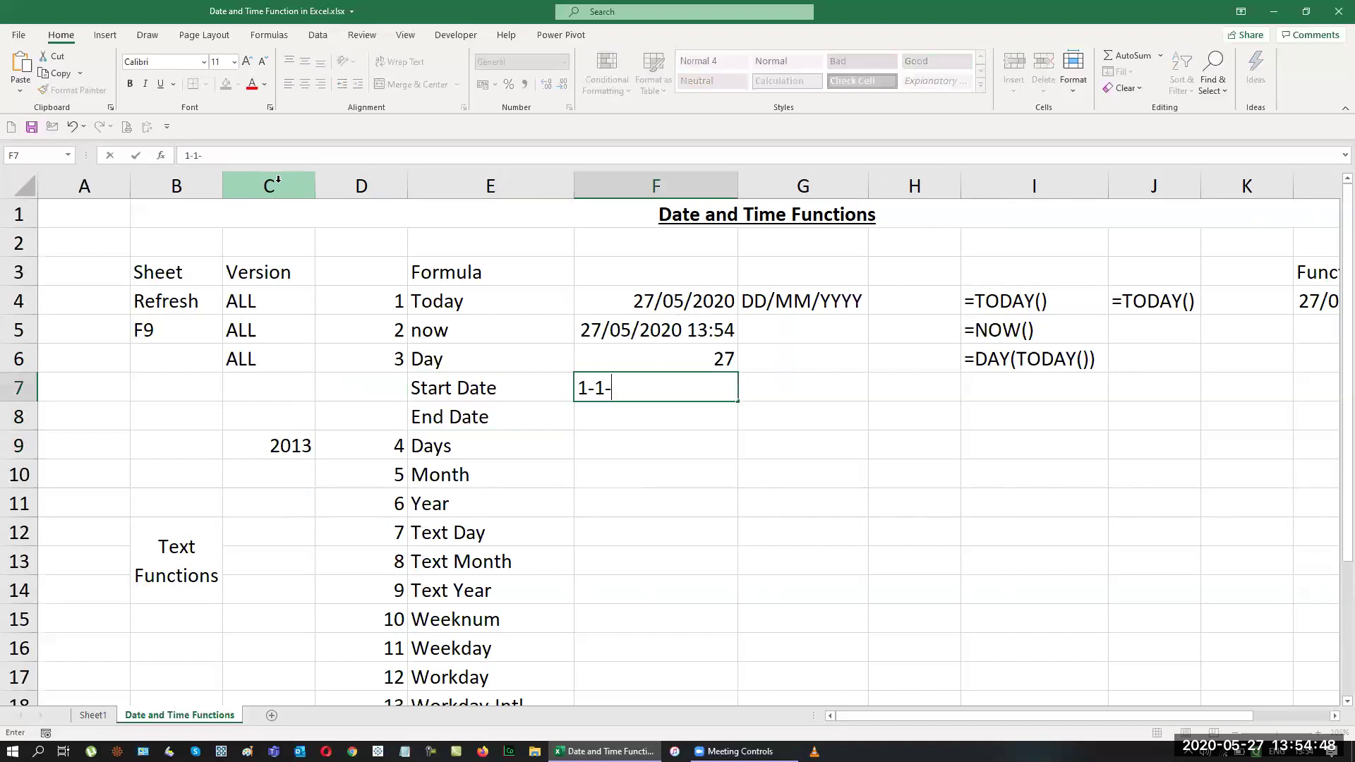
pyautogui.press('Return')
pyautogui.write('31-1-2020')
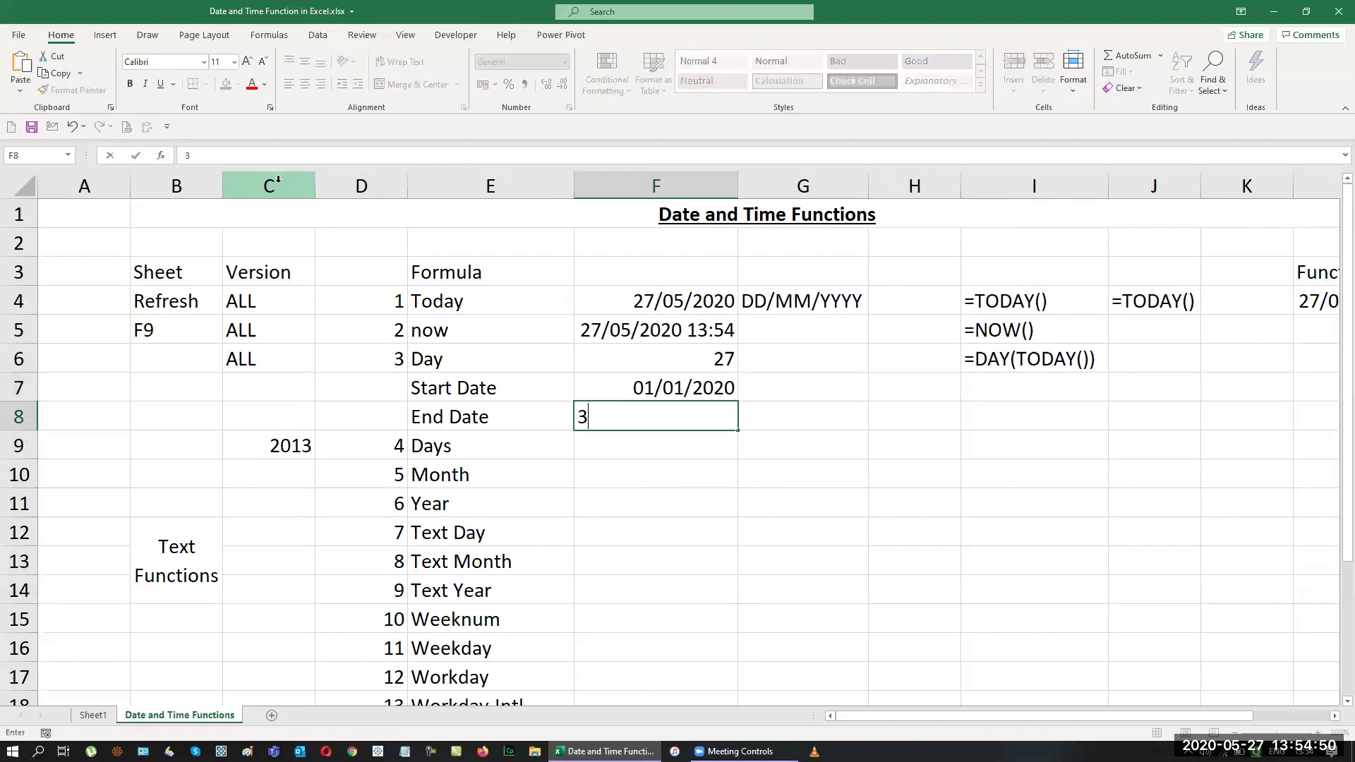
pyautogui.press('Return')
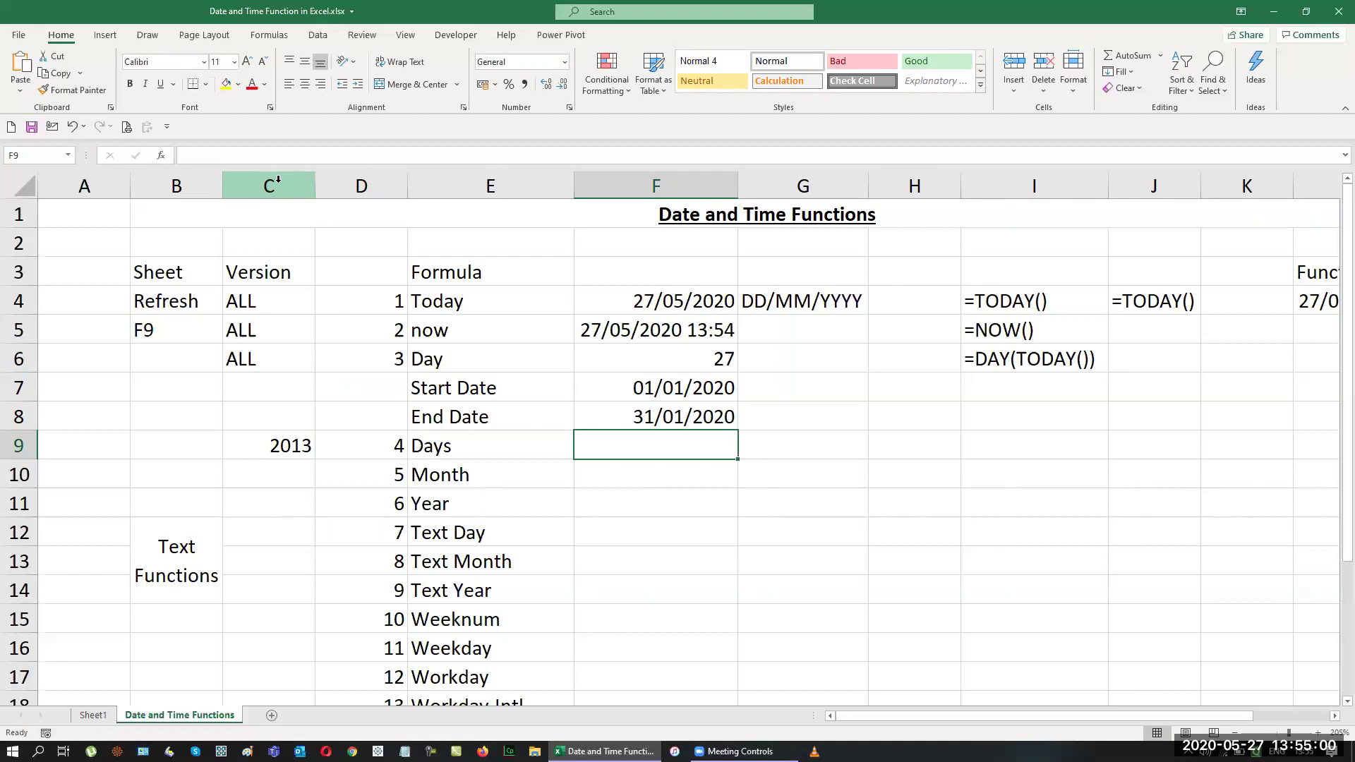
# Step: Enter the formula =F8-F7 in cell F9 to subtract the start date from the end date
pyautogui.write('=')
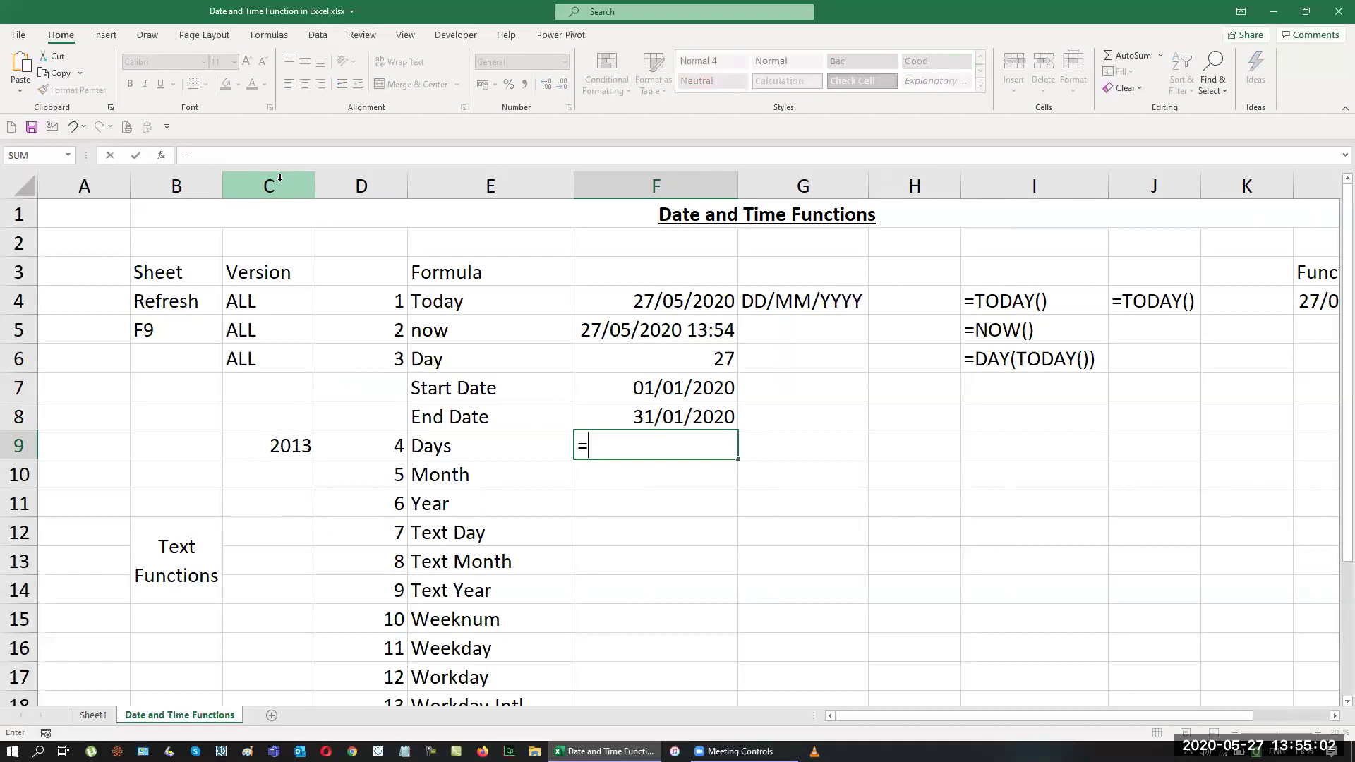
pyautogui.press('Up')
pyautogui.write('-')
pyautogui.press('Up')
pyautogui.press('Up')
pyautogui.press('Return')
pyautogui.press('Down')
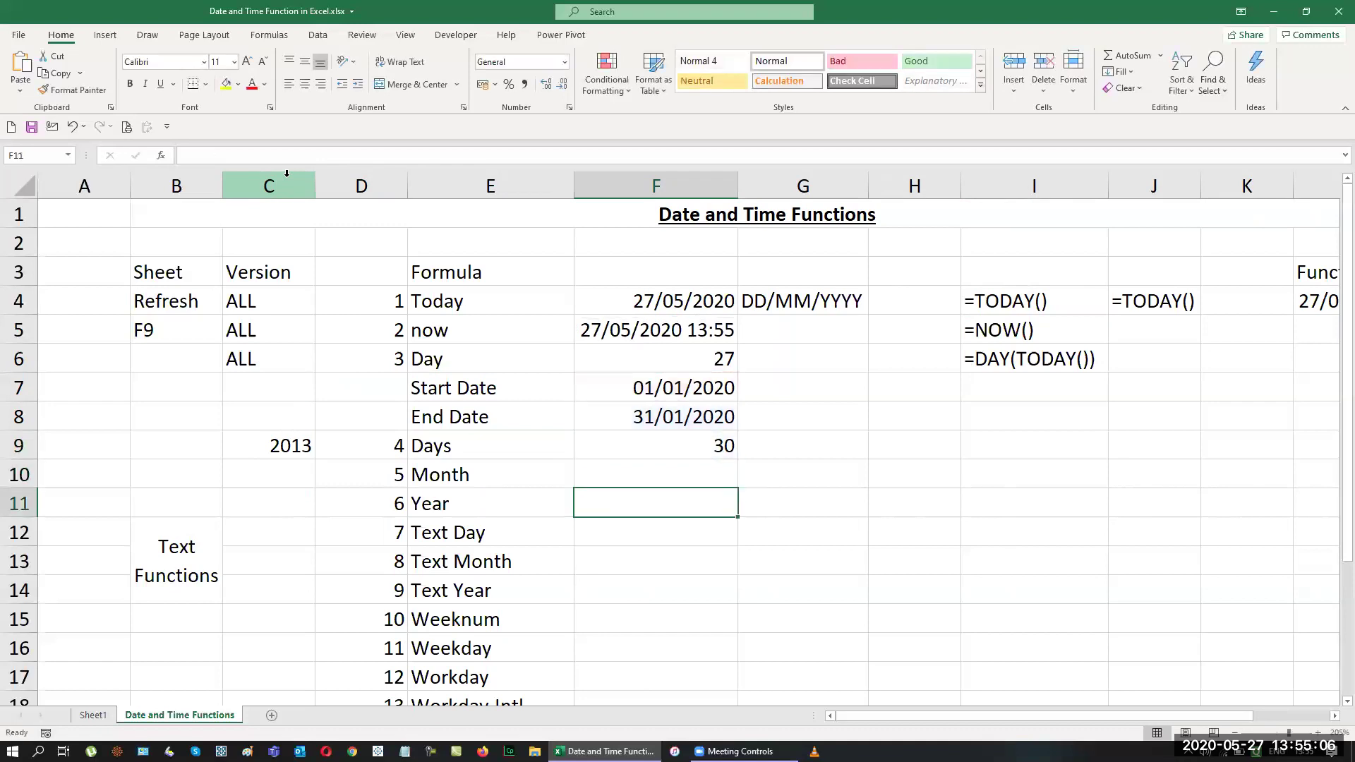
# Step: Fill the FORMULATEXT formula from cell I6 down to I9
pyautogui.press('Up')
pyautogui.press('Up')
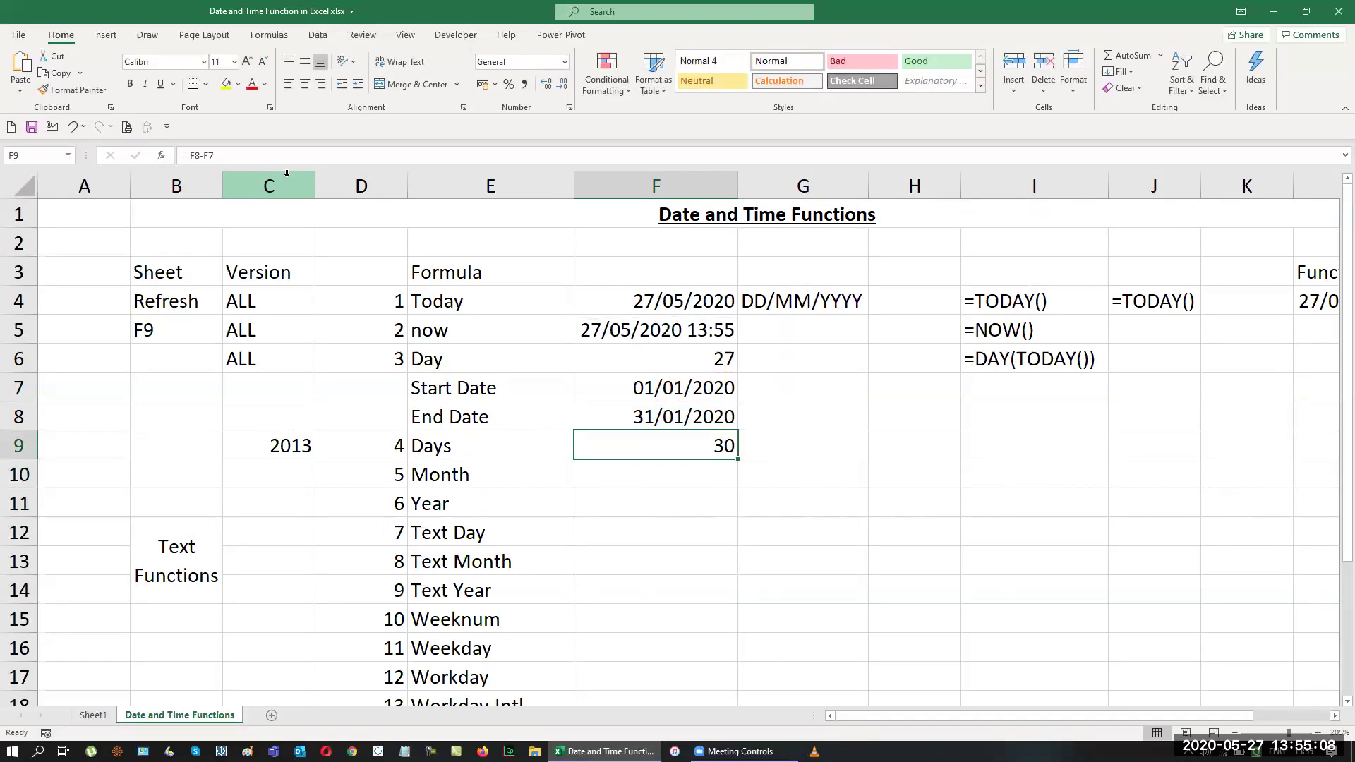
pyautogui.press('Right')
pyautogui.press('Right')
pyautogui.press('Right')
pyautogui.press('Up')
pyautogui.press('Up')
pyautogui.press('Up')
pyautogui.hotkey('shift', 'Down')
pyautogui.hotkey('shift', 'Down')
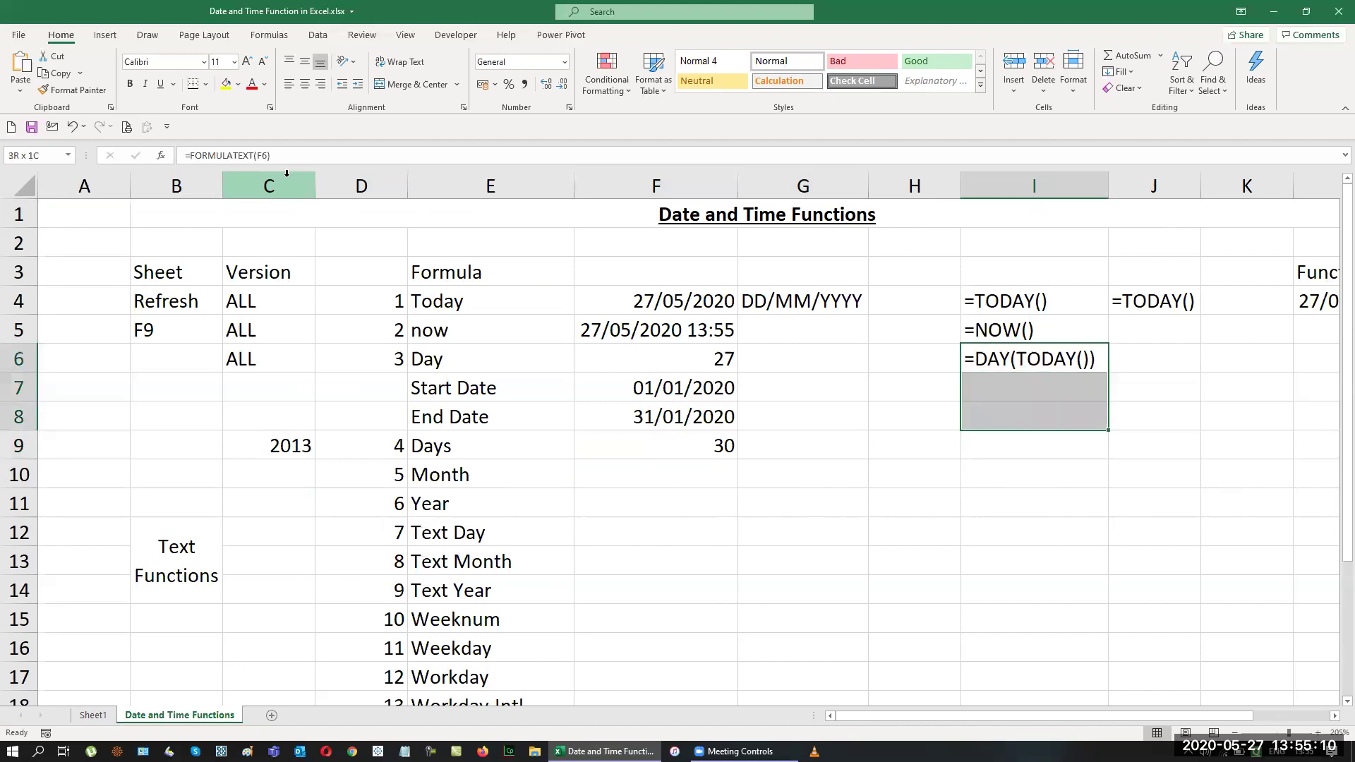
pyautogui.hotkey('shift', 'Down')
pyautogui.hotkey('ctrl', 'd')
# Step: Clear the formula text cells I7 and I8 beside the start and end dates
pyautogui.press('Down')
pyautogui.hotkey('shift', 'Down')
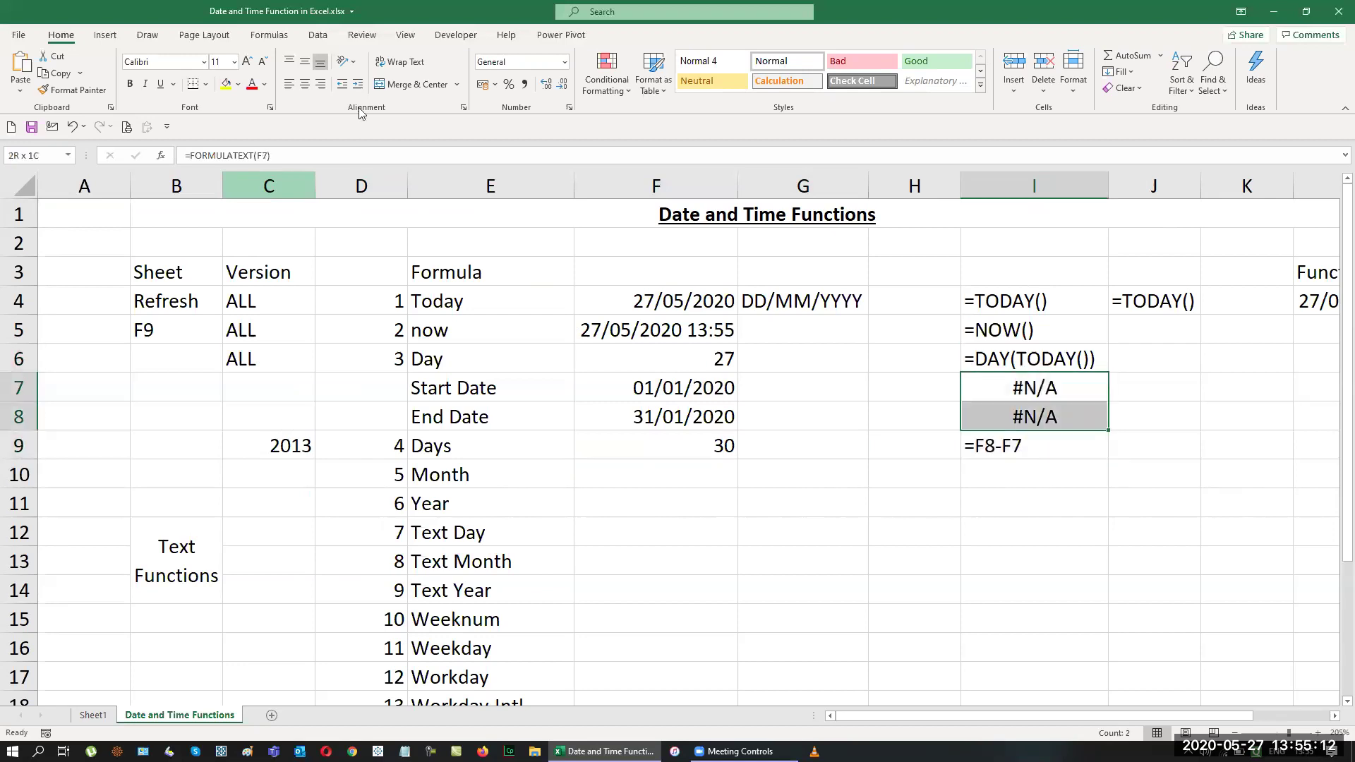
pyautogui.press('Delete')
# Step: Insert a blank row above the Month row, directly below the Days row
pyautogui.press('Left')
pyautogui.press('Left')
pyautogui.press('Down')
pyautogui.press('Down')
pyautogui.press('Down')
pyautogui.press('Left')
pyautogui.hotkey('shift', 'space')
pyautogui.hotkey('ctrl', 'shift', '+')
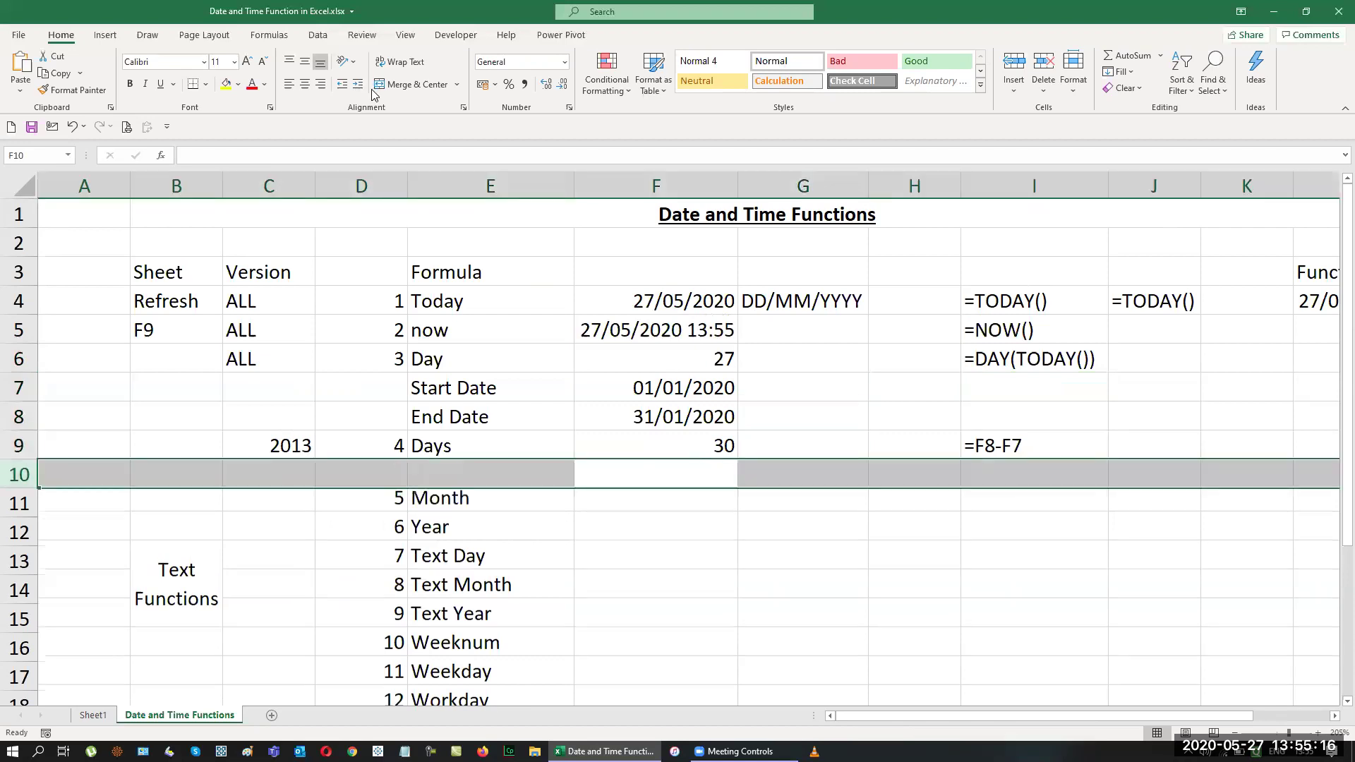
# Step: Change the Days version in cell C9 to Before 2013 and autofit the width of column C
pyautogui.press('Left')
pyautogui.press('Left')
pyautogui.press('Left')
pyautogui.press('Up')
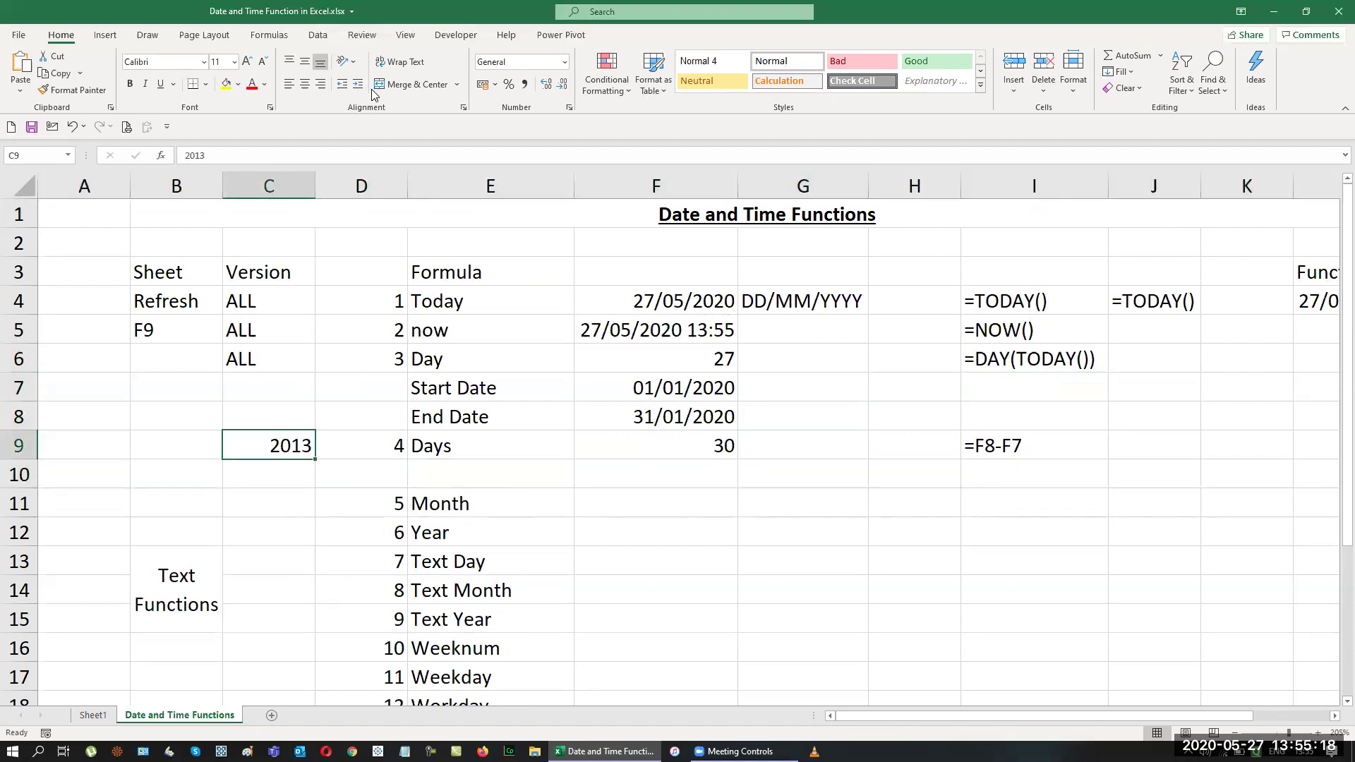
pyautogui.press('F2')
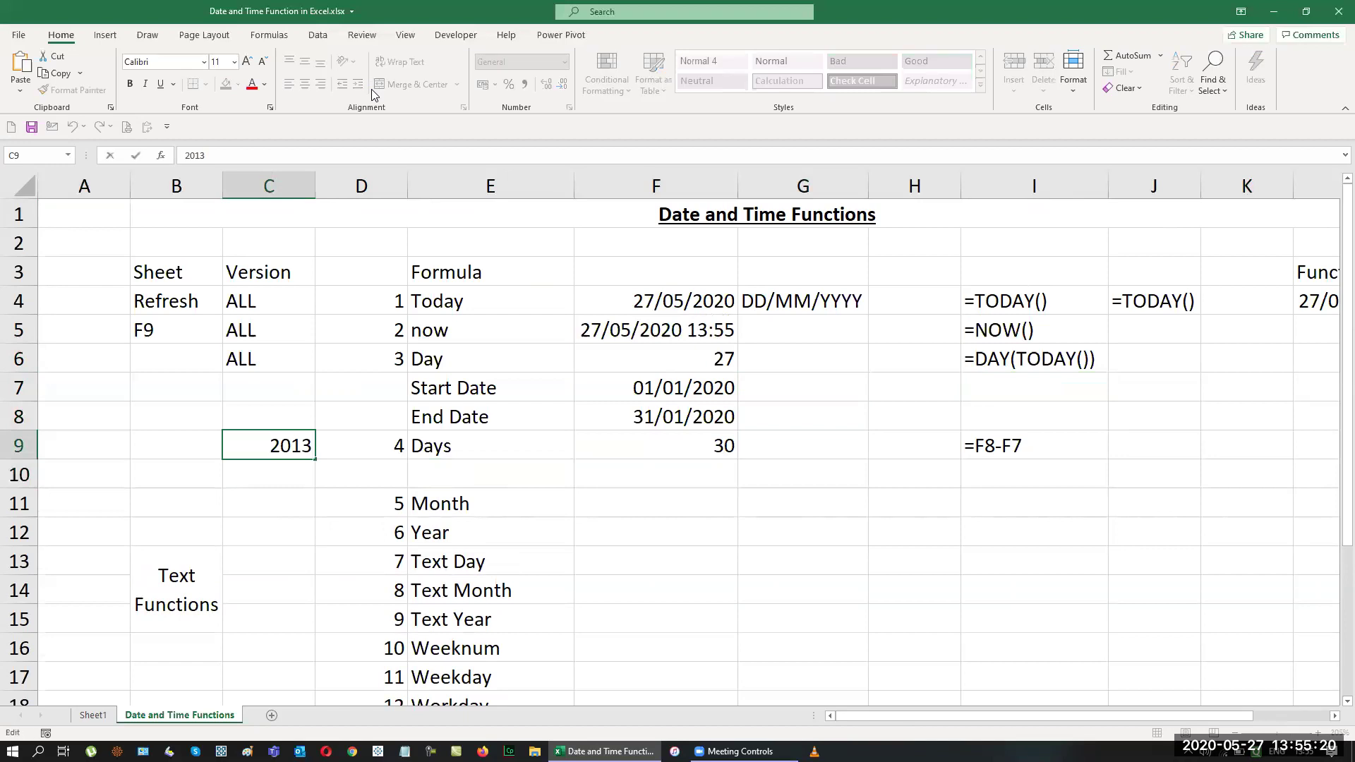
pyautogui.write('Before')
pyautogui.press('Return')
pyautogui.press('Up')
pyautogui.hotkey('alt', 'o')
pyautogui.press('c')
pyautogui.press('a')
# Step: Enter 2013 as the version in cell C10 of the new row
pyautogui.press('Down')
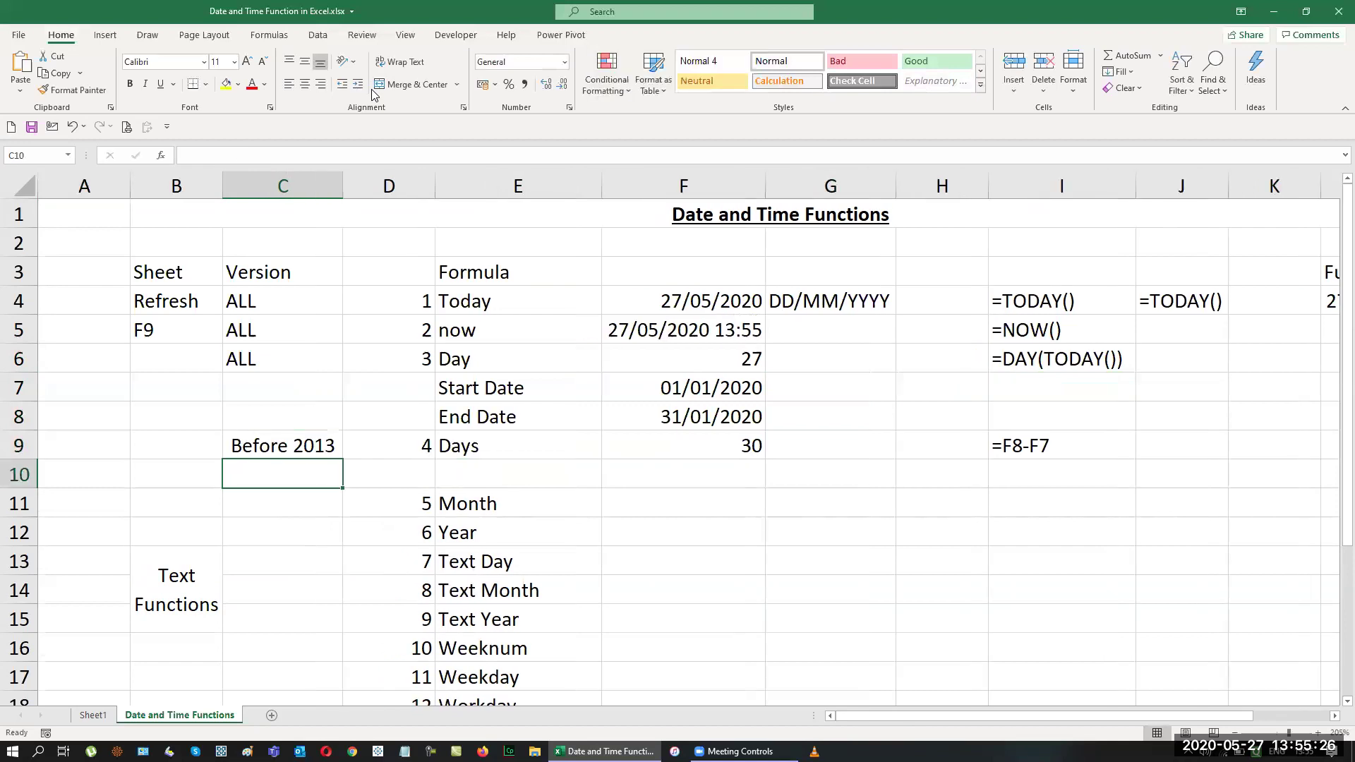
pyautogui.write('2013')
pyautogui.press('Return')
# Step: Enter the formula =DAYS(F8,F7) in cell F10, using the end date and then the start date
pyautogui.press('Up')
pyautogui.press('Right')
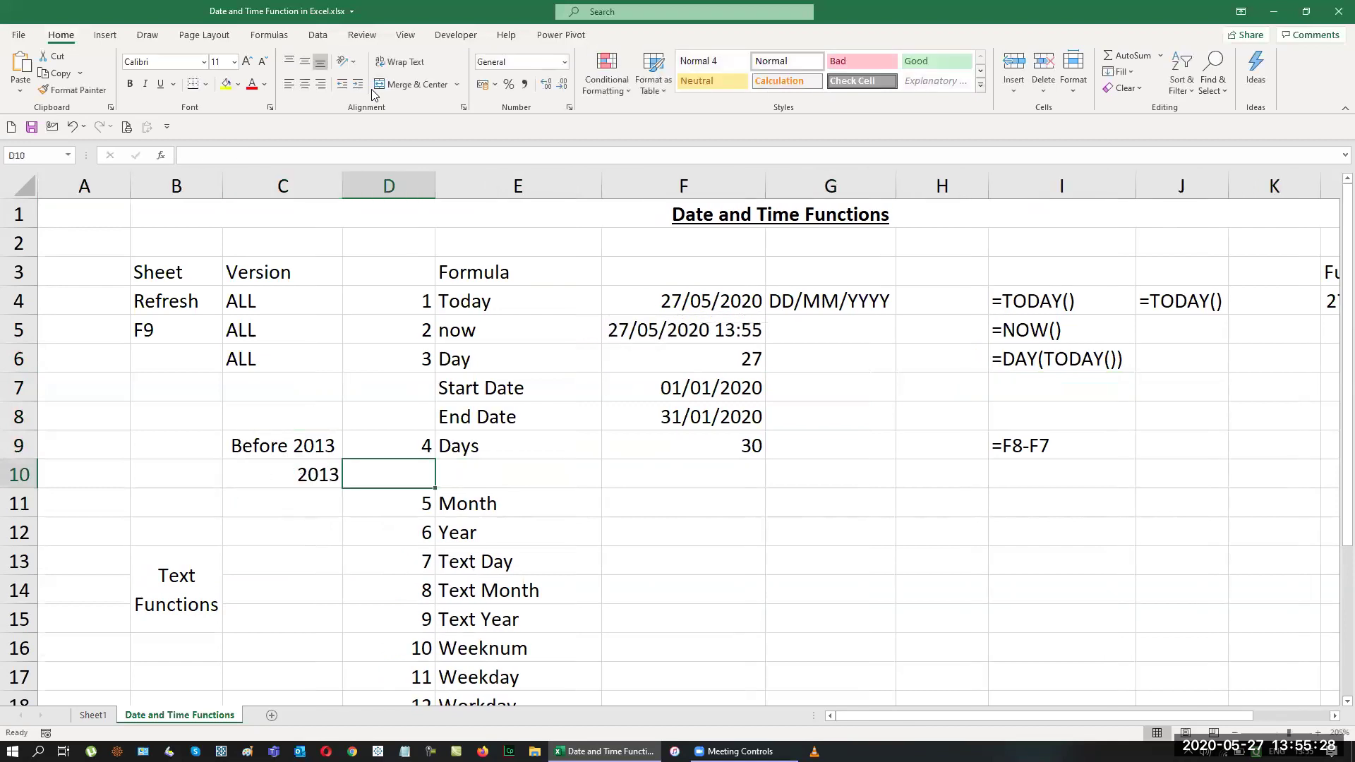
pyautogui.press('Right')
pyautogui.press('Right')
pyautogui.write('=days')
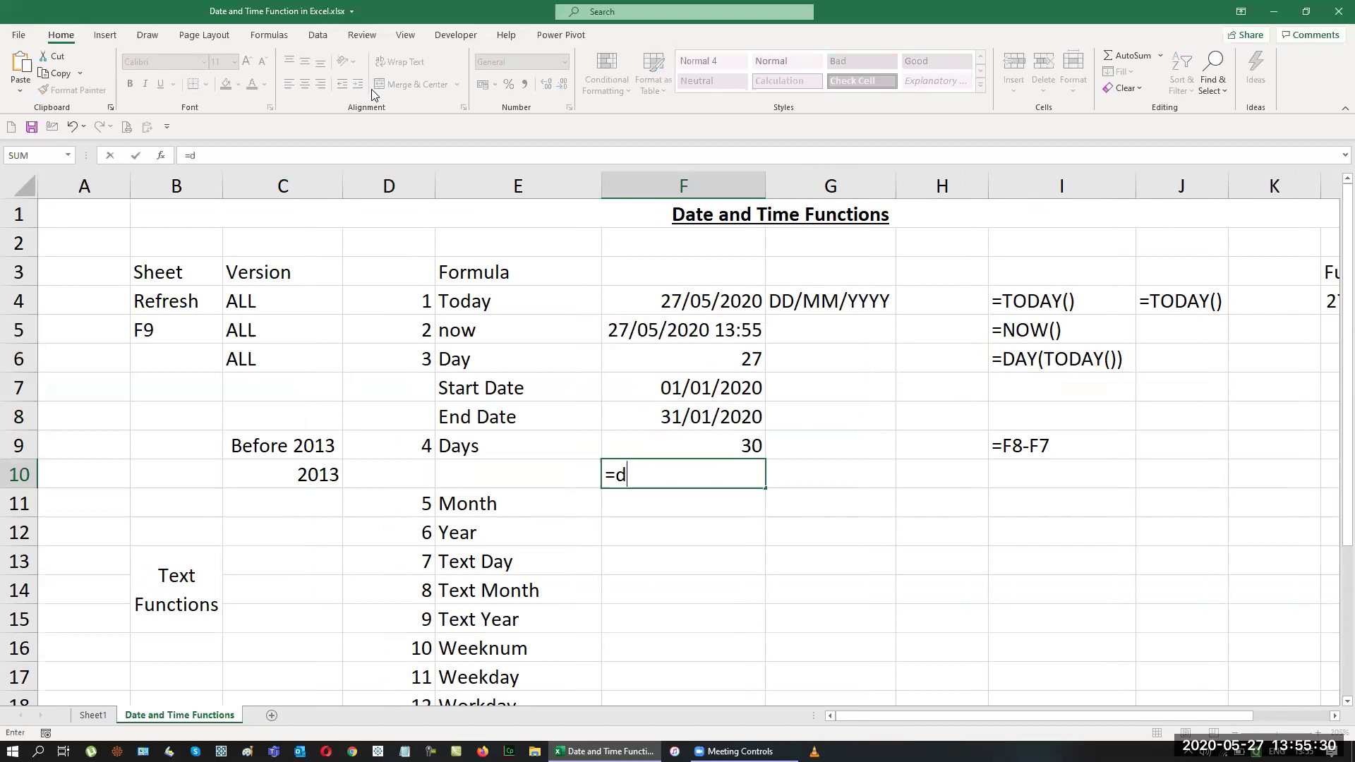
pyautogui.press('Tab')
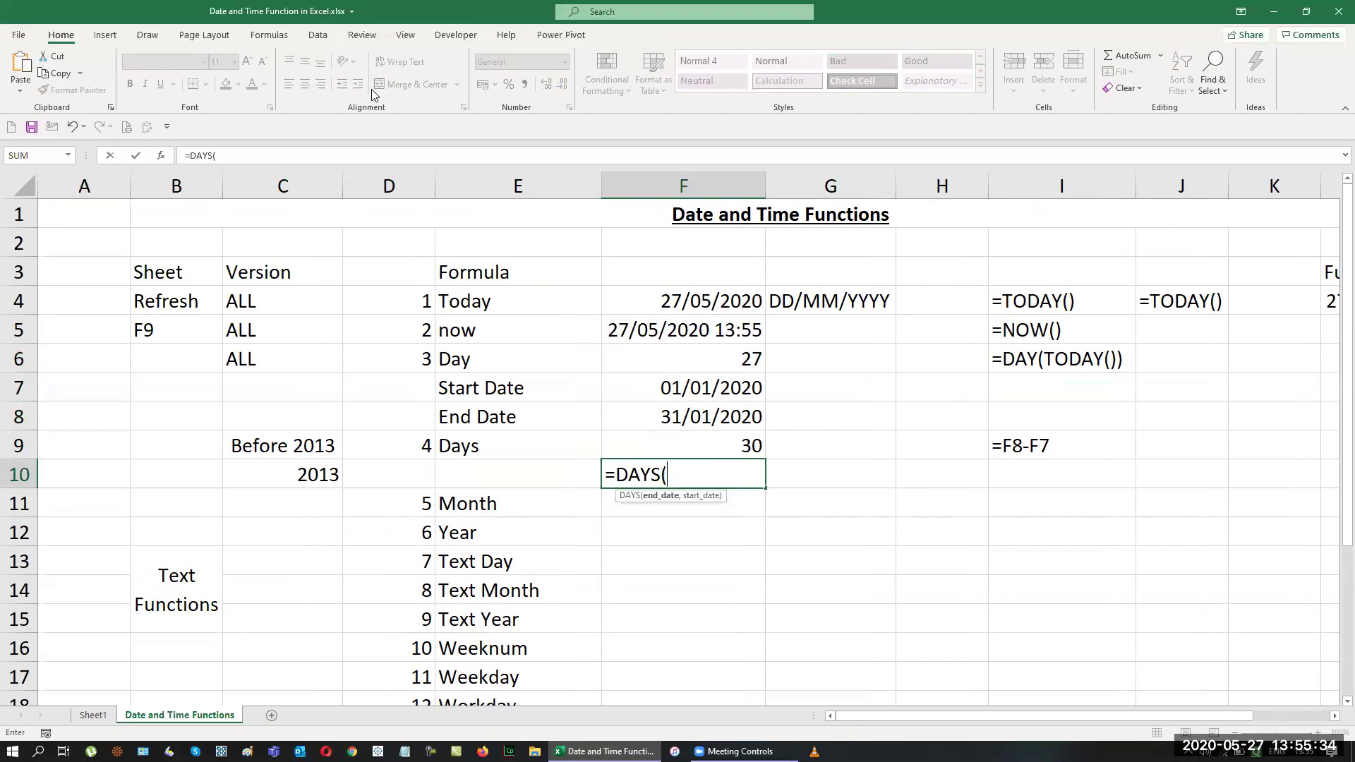
pyautogui.press('Up')
pyautogui.press('Up')
pyautogui.write(',')
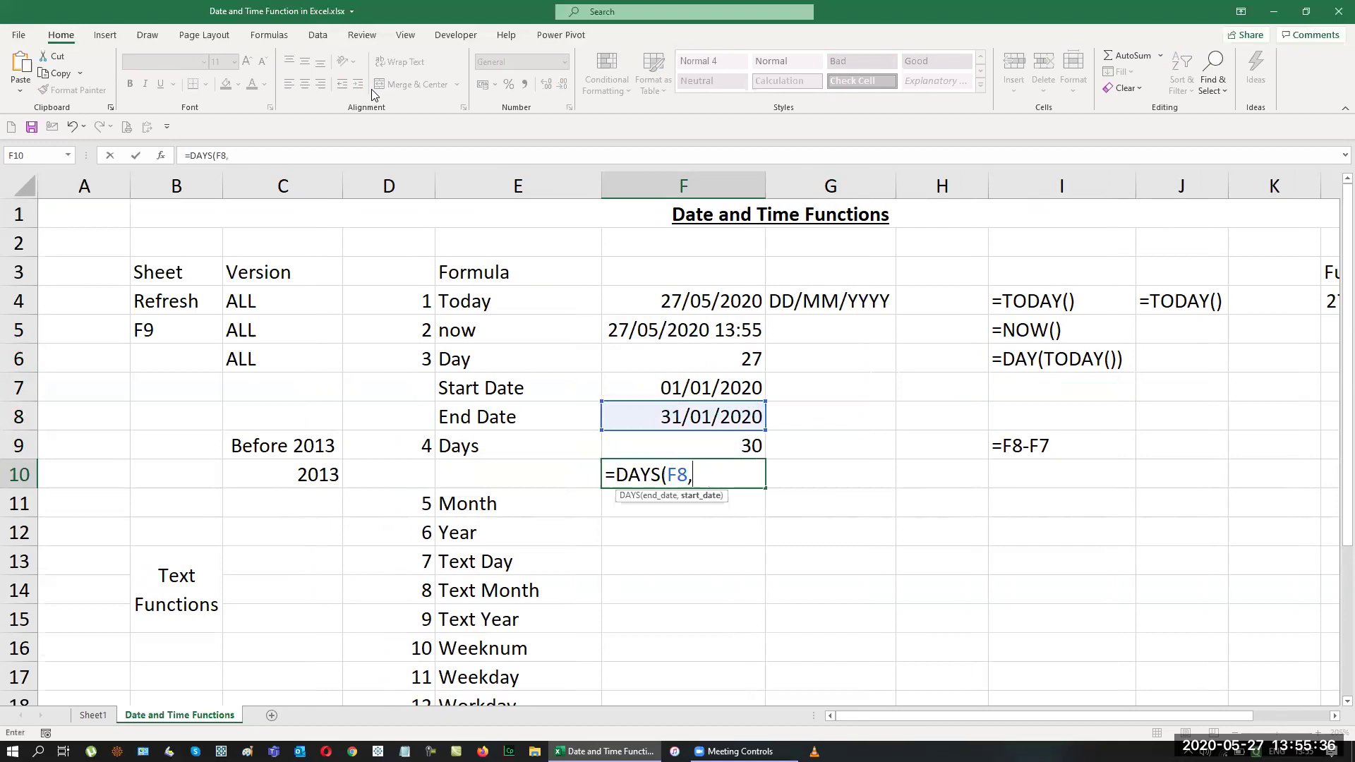
pyautogui.press('Up')
pyautogui.press('Up')
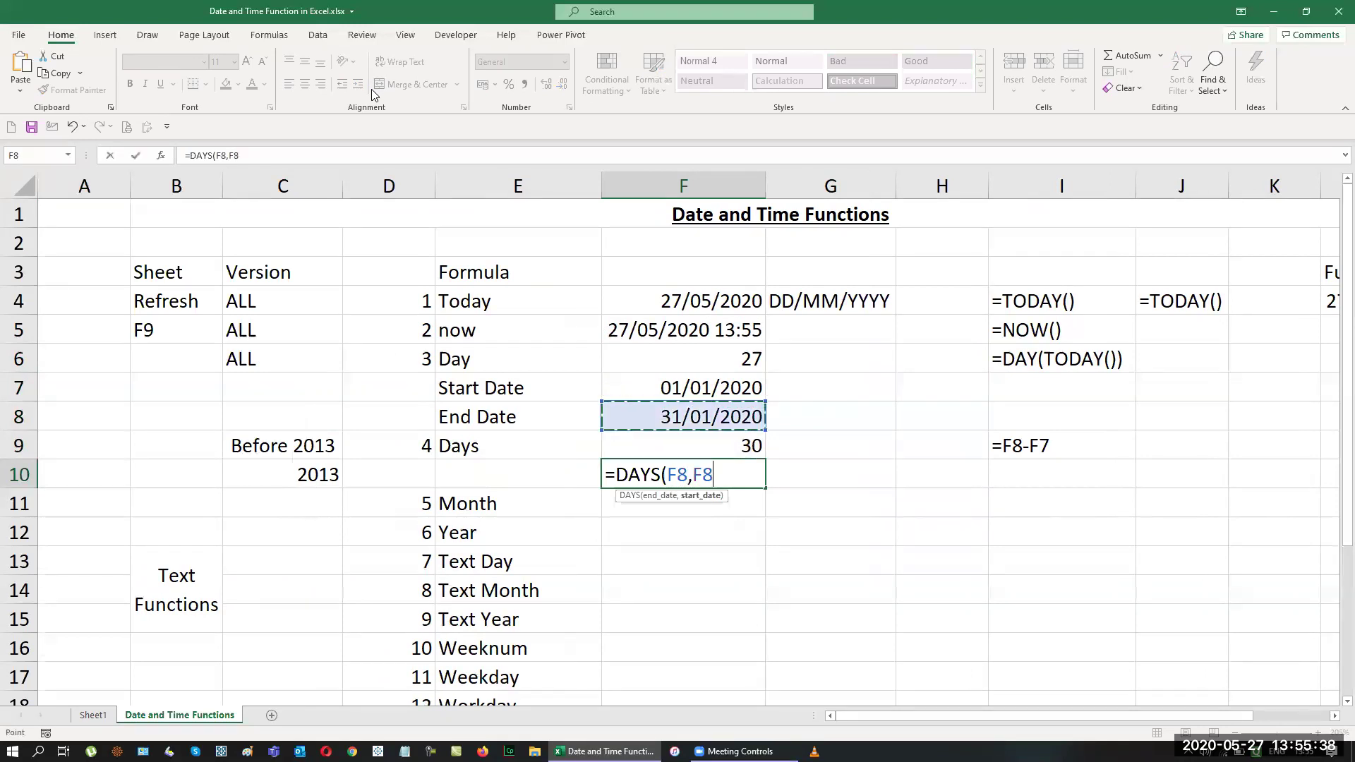
pyautogui.press('Up')
pyautogui.press('Return')
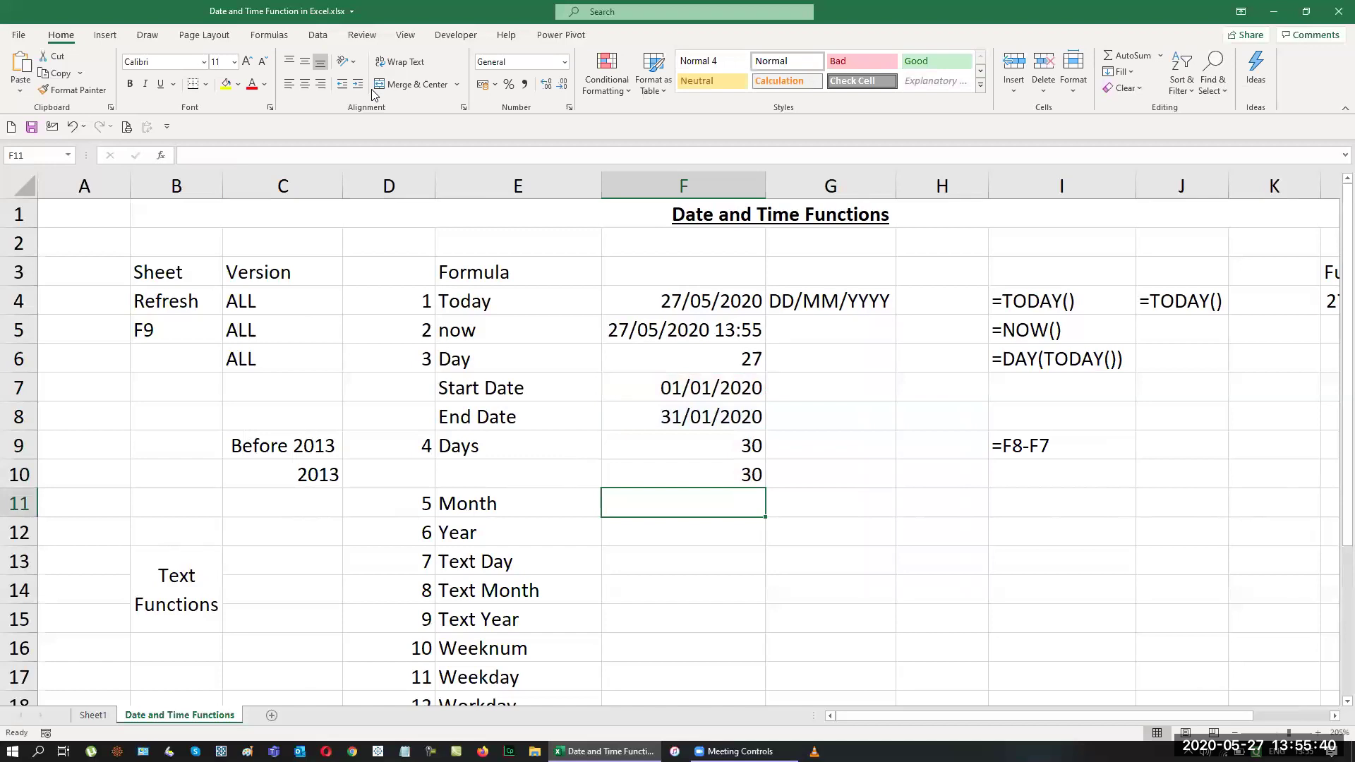
# Step: Fill the FORMULATEXT formula from cell I9 into I10 to display the DAYS formula
pyautogui.press('Up')
pyautogui.press('Up')
pyautogui.press('Right')
pyautogui.press('Right')
pyautogui.press('Right')
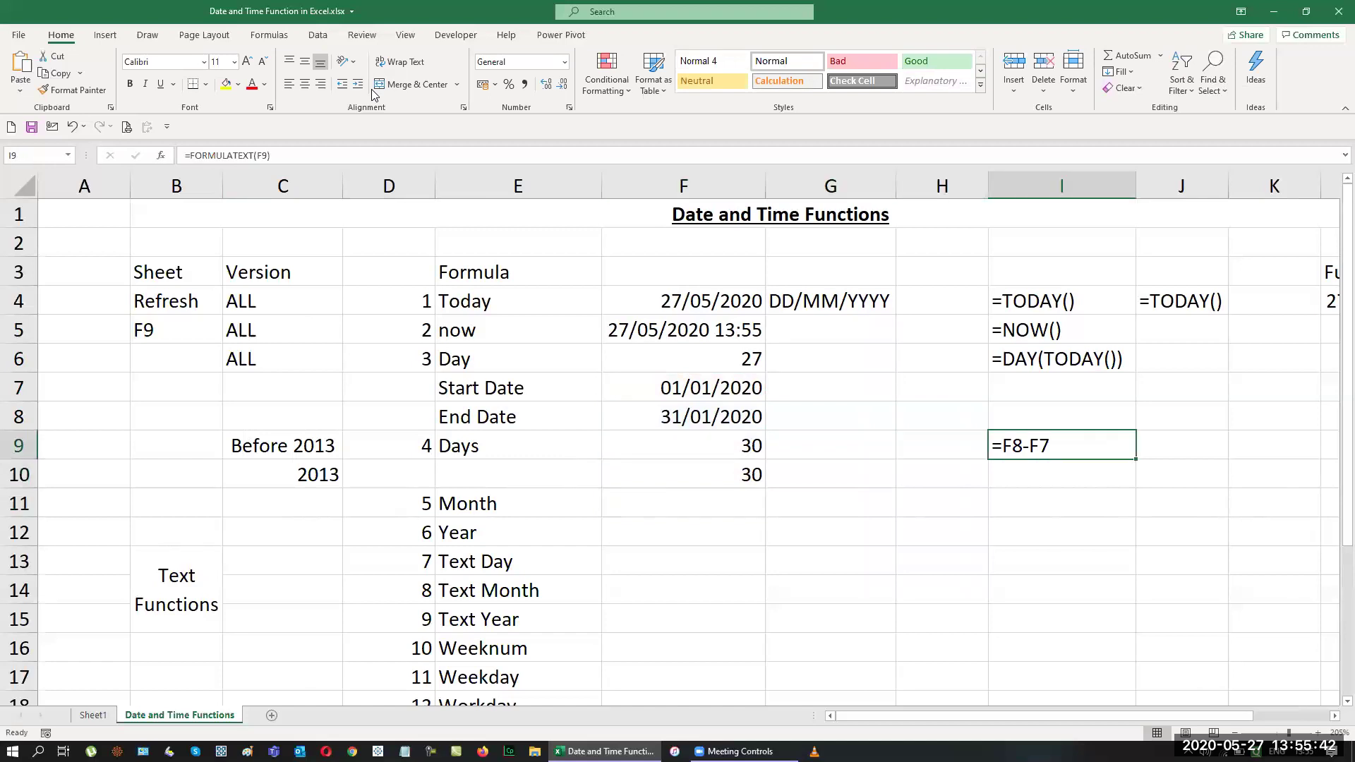
pyautogui.hotkey('shift', 'Down')
pyautogui.hotkey('ctrl', 'd')
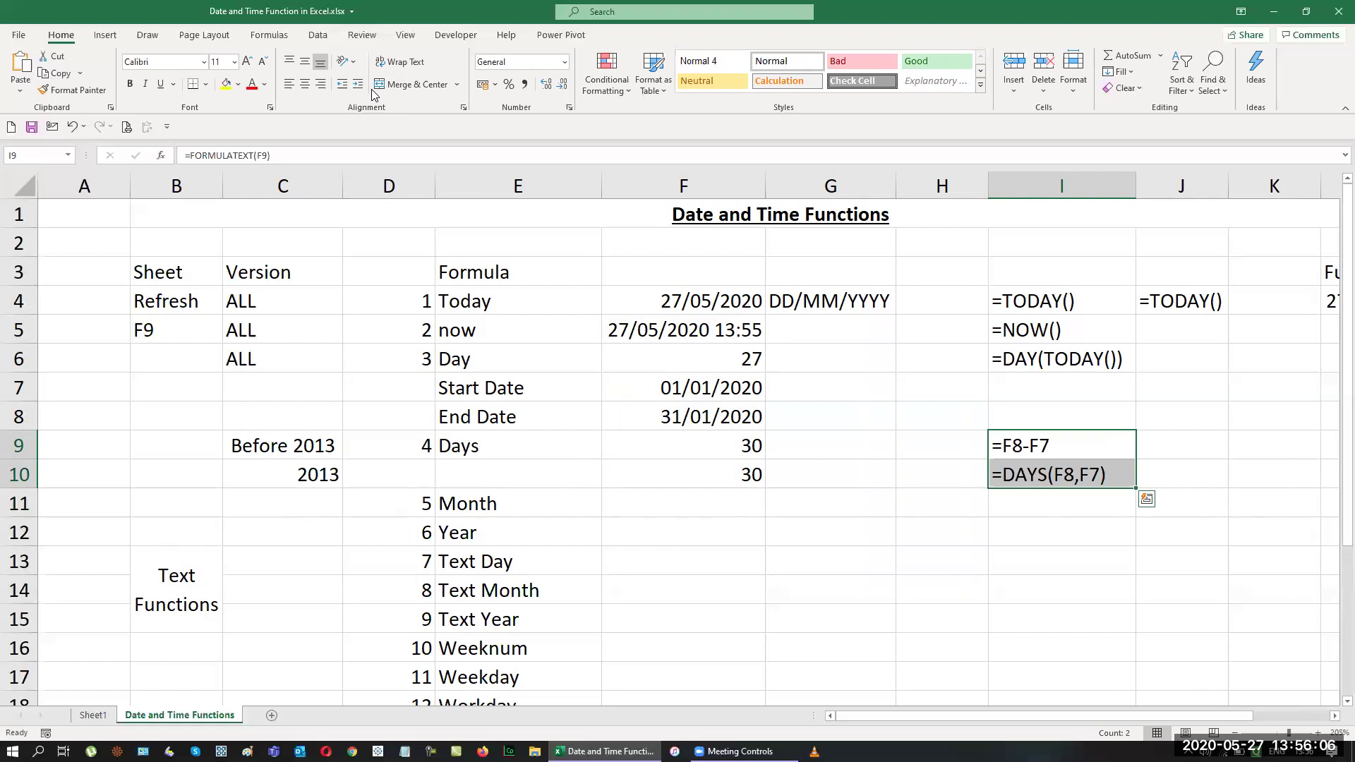
# Step: Copy the version ALL from cell C6 into C11 and C12 for the Month and Year rows
pyautogui.press('Left')
pyautogui.press('Left')
pyautogui.press('Left')
pyautogui.press('Left')
pyautogui.press('Left')
pyautogui.press('Left')
pyautogui.press('Up')
pyautogui.press('Up')
pyautogui.press('Up')
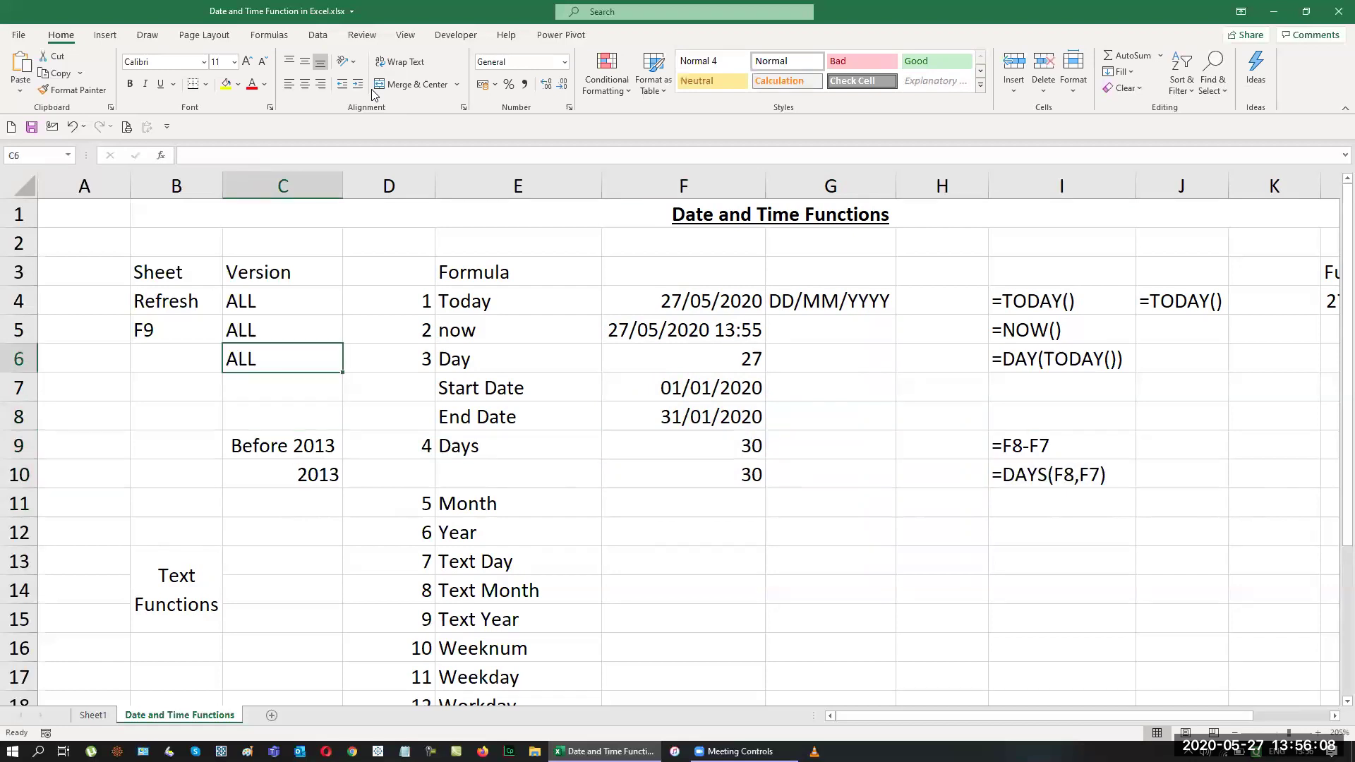
pyautogui.hotkey('ctrl', 'c')
pyautogui.press('Down')
pyautogui.press('Down')
pyautogui.press('Down')
pyautogui.press('Down')
pyautogui.press('Down')
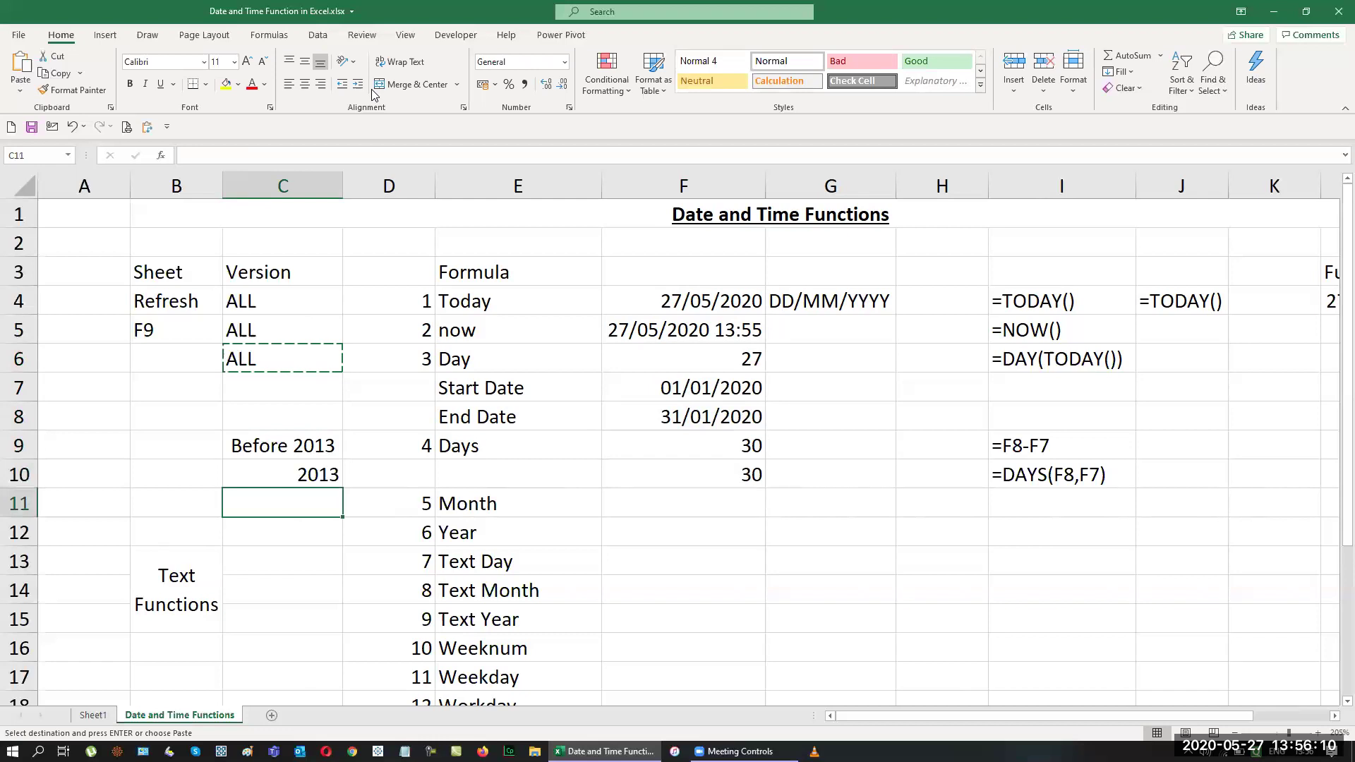
pyautogui.hotkey('ctrl', 'v')
pyautogui.press('Down')
pyautogui.hotkey('ctrl', 'v')
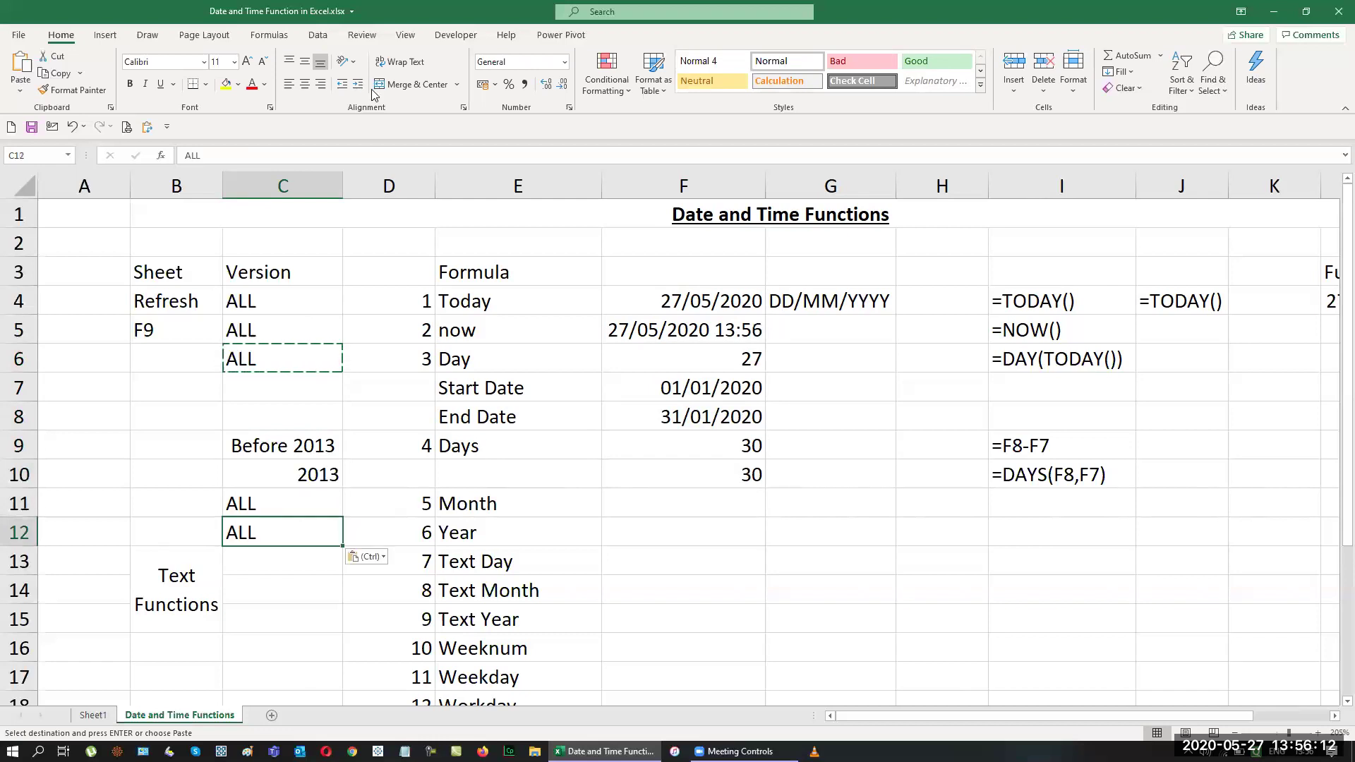
# Step: Extend the copied version ALL to cells C13 to C15 for the Text Day, Text Month and Text Year rows
pyautogui.hotkey('shift', 'Down')
pyautogui.hotkey('shift', 'Down')
pyautogui.hotkey('shift', 'Down')
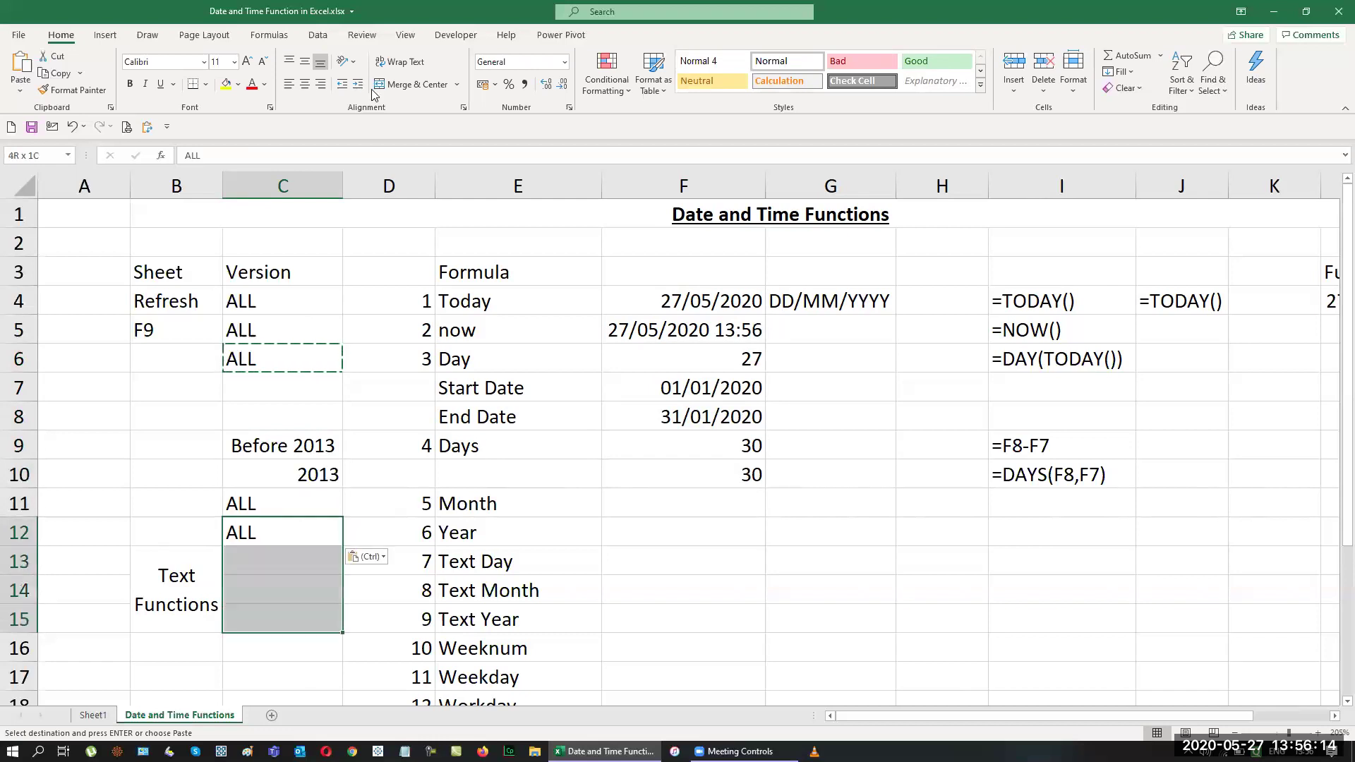
pyautogui.press('Return')
# Step: Fill the FORMULATEXT formula from cell I10 down to I17, covering the Month through Weekday rows
pyautogui.press('Right')
pyautogui.press('Right')
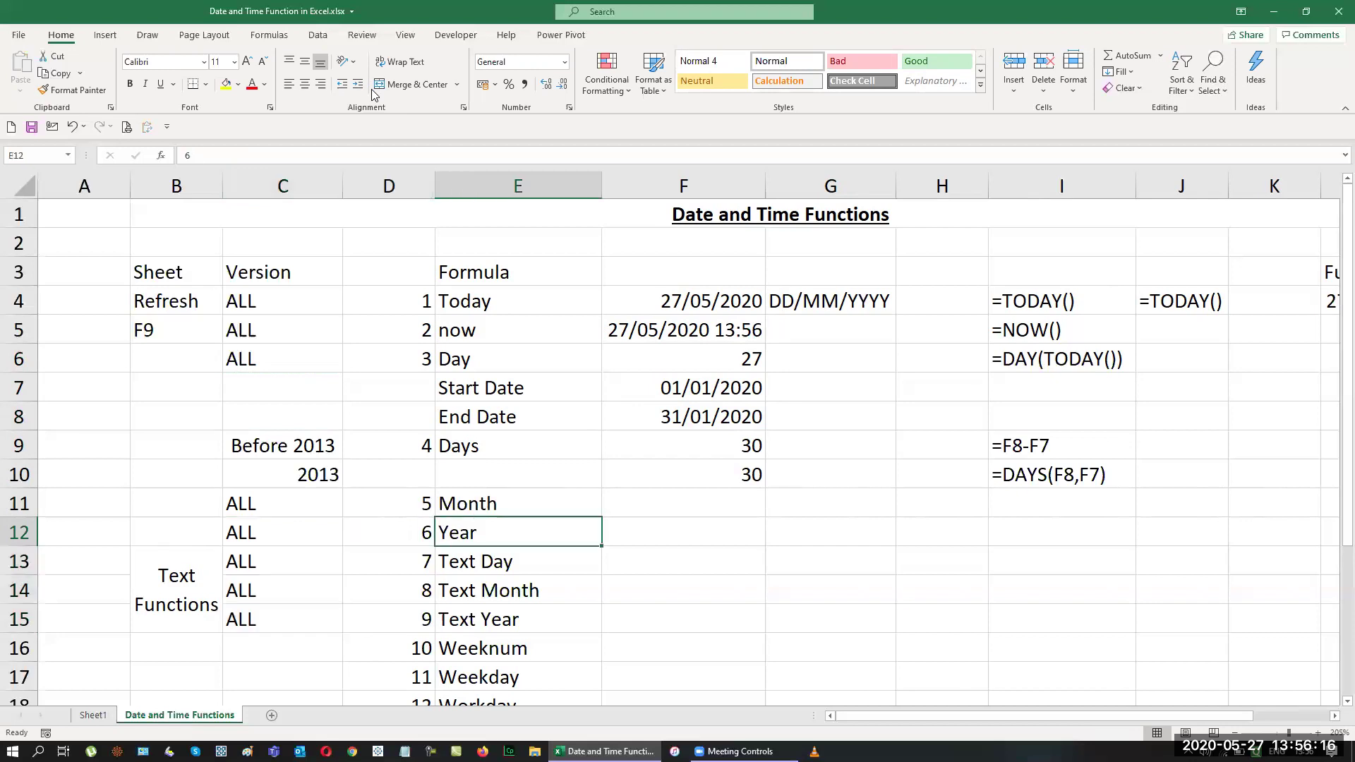
pyautogui.press('Up')
pyautogui.press('Right')
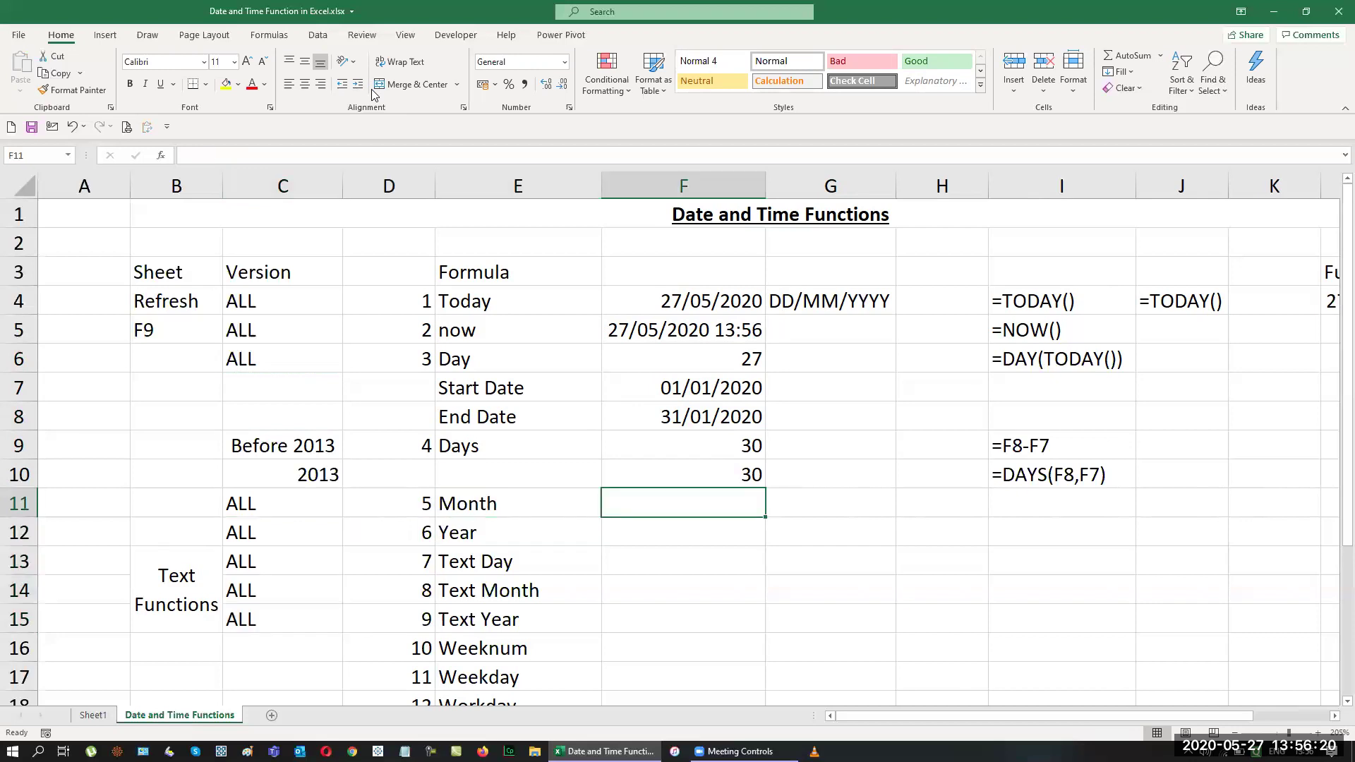
pyautogui.press('Right')
pyautogui.press('Up')
pyautogui.press('Up')
pyautogui.press('Right')
pyautogui.press('Down')
pyautogui.press('Right')
pyautogui.hotkey('shift', 'Down')
pyautogui.hotkey('shift', 'Down')
pyautogui.hotkey('shift', 'Down')
pyautogui.hotkey('shift', 'Down')
pyautogui.hotkey('shift', 'Down')
pyautogui.hotkey('shift', 'Down')
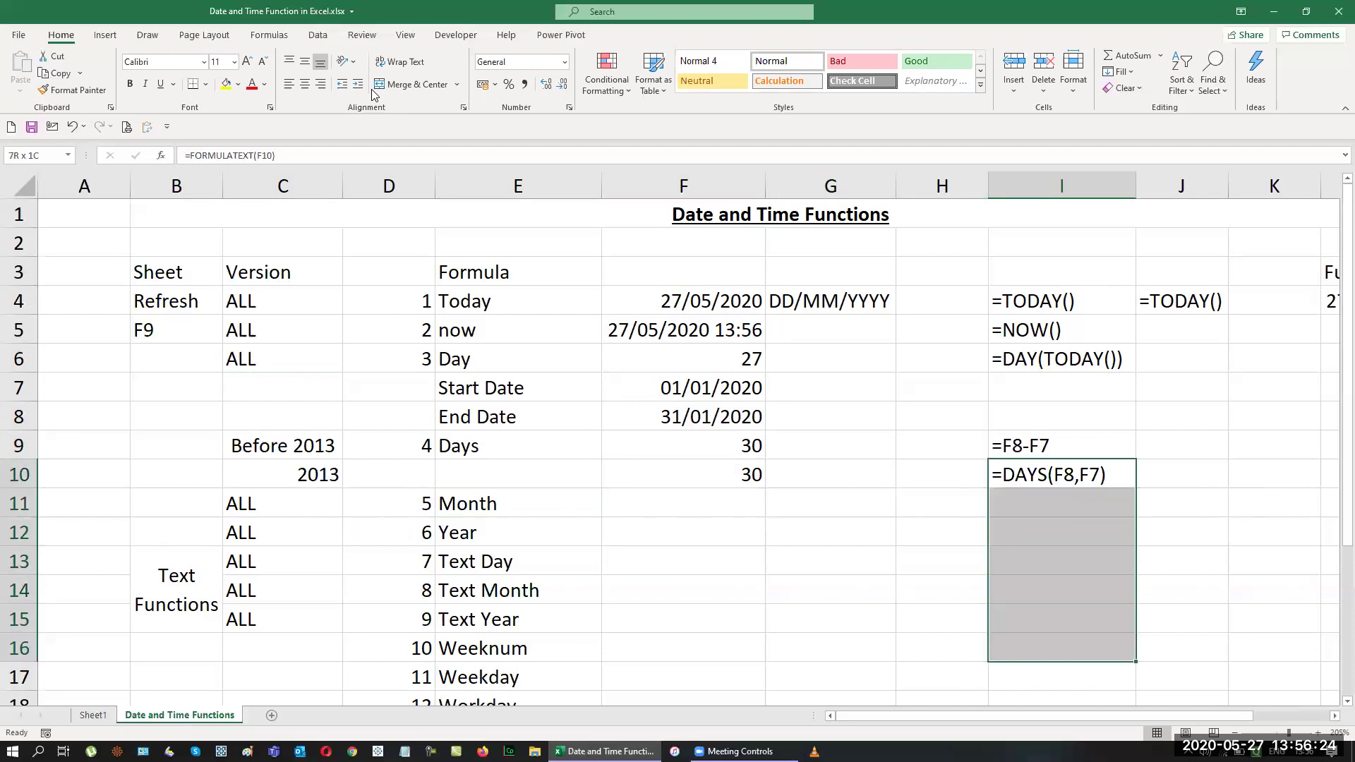
pyautogui.hotkey('shift', 'Down')
pyautogui.hotkey('ctrl', 'd')
# Step: Enter =MONTH(TODAY()) in cell F11 for the Month row, accepting the closing-bracket correction
pyautogui.press('Left')
pyautogui.press('Left')
pyautogui.press('Left')
pyautogui.press('Down')
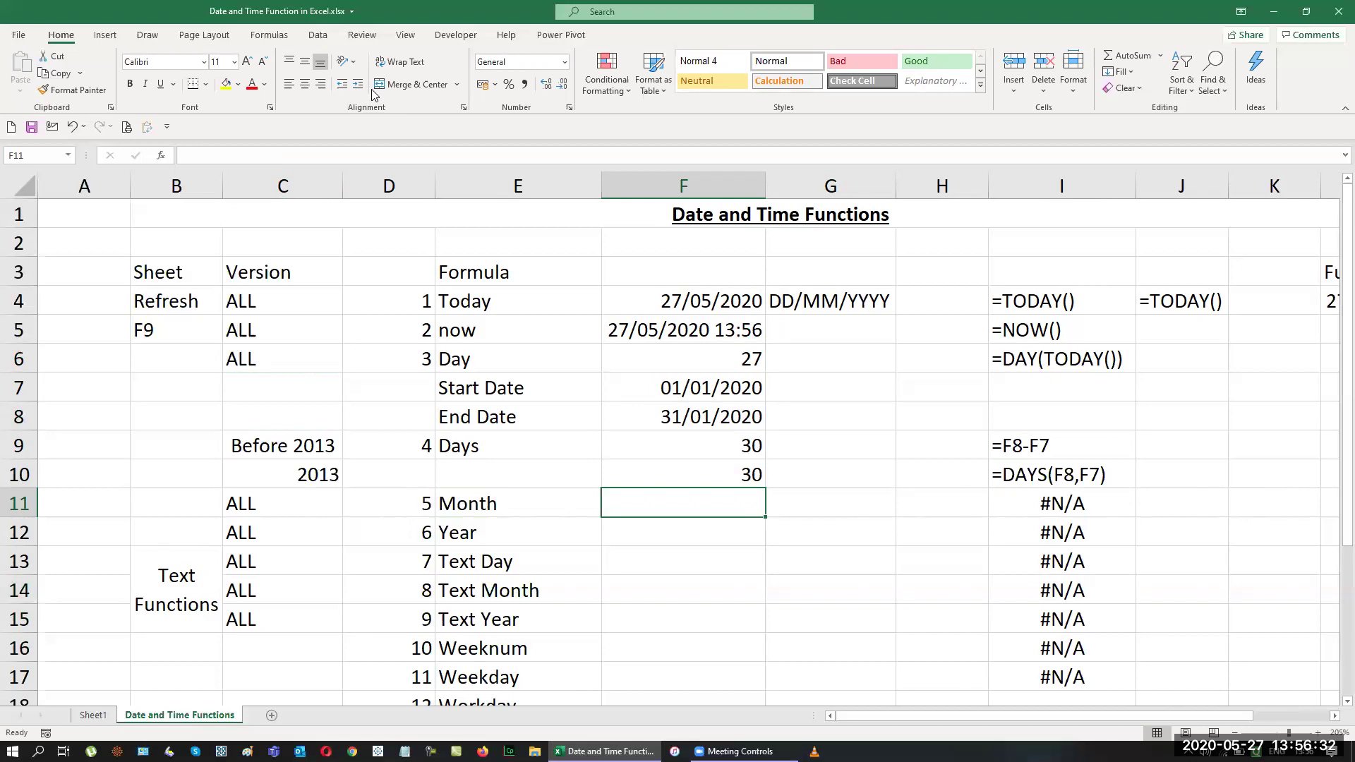
pyautogui.write('=month')
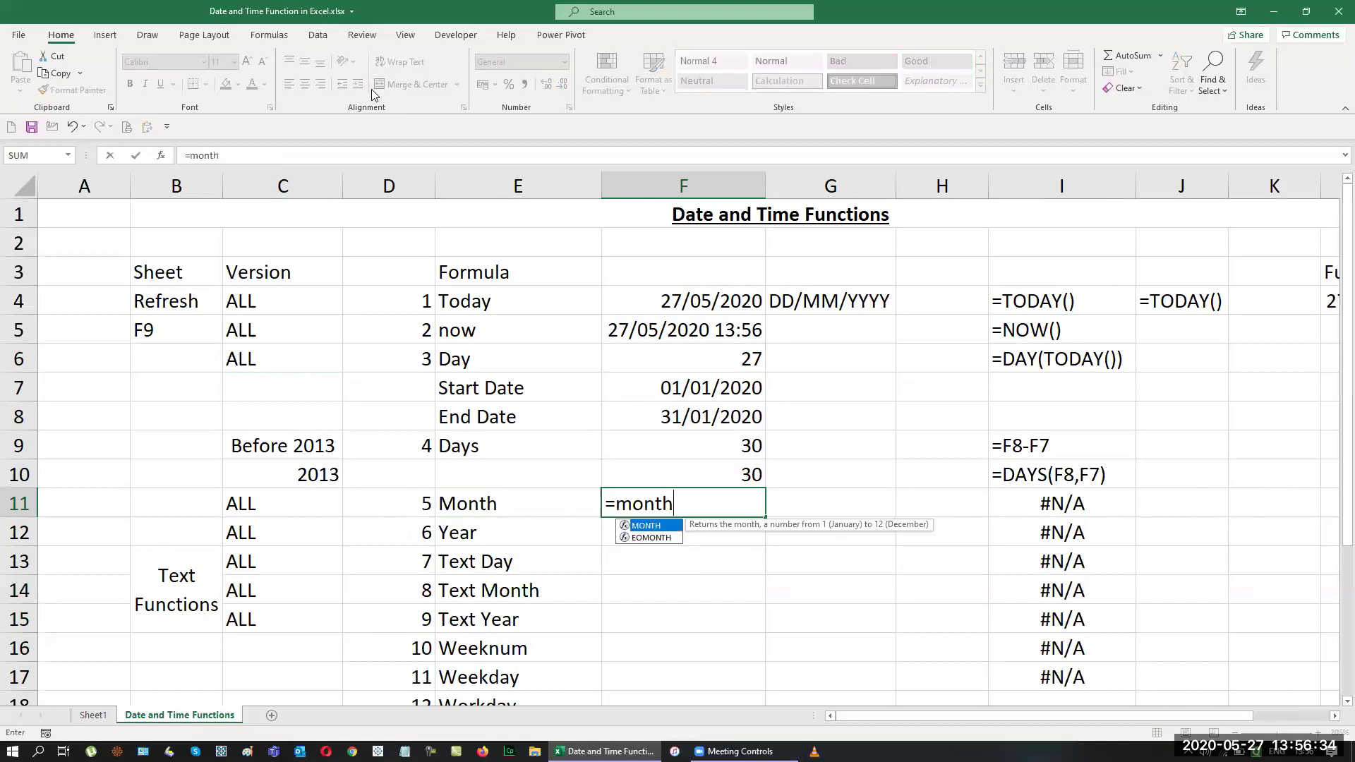
pyautogui.press('Tab')
pyautogui.write('toa')
pyautogui.press('BackSpace')
pyautogui.write('d')
pyautogui.press('Tab')
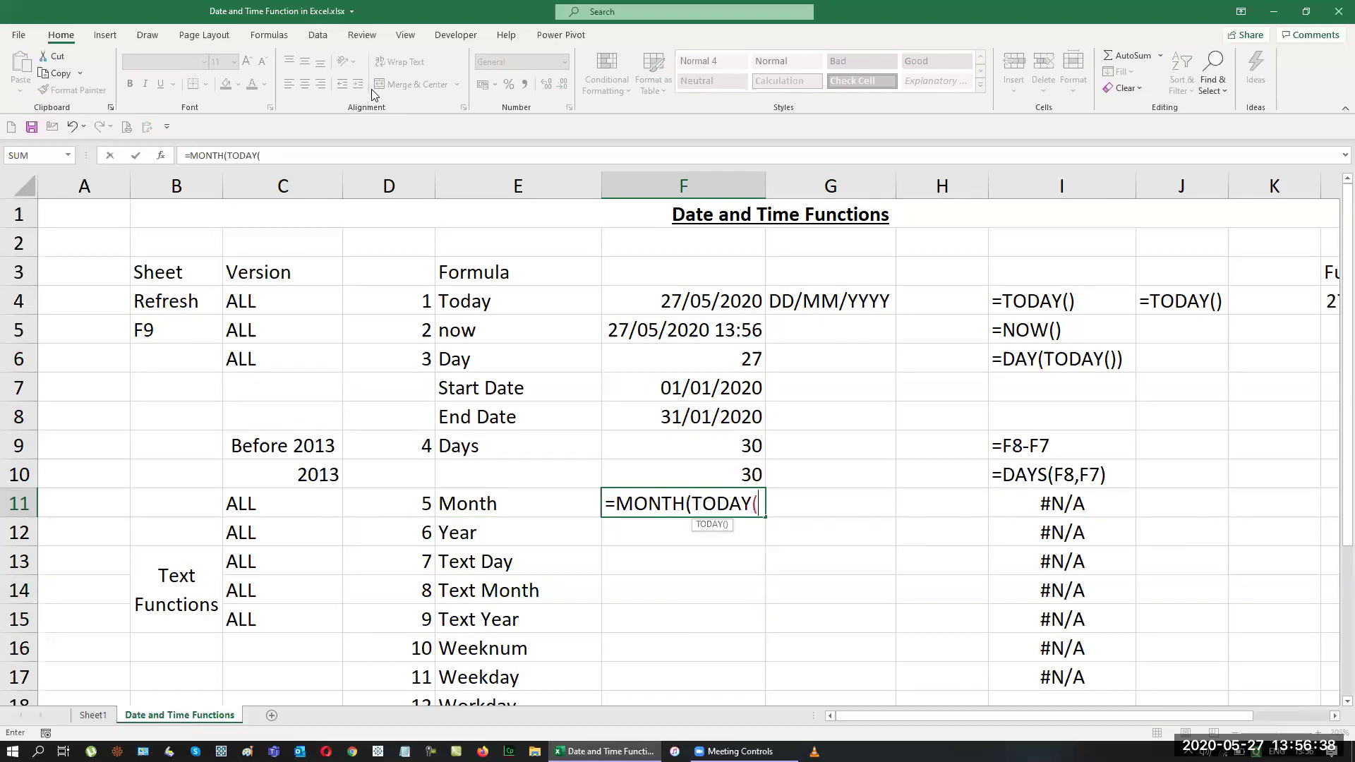
pyautogui.write(')')
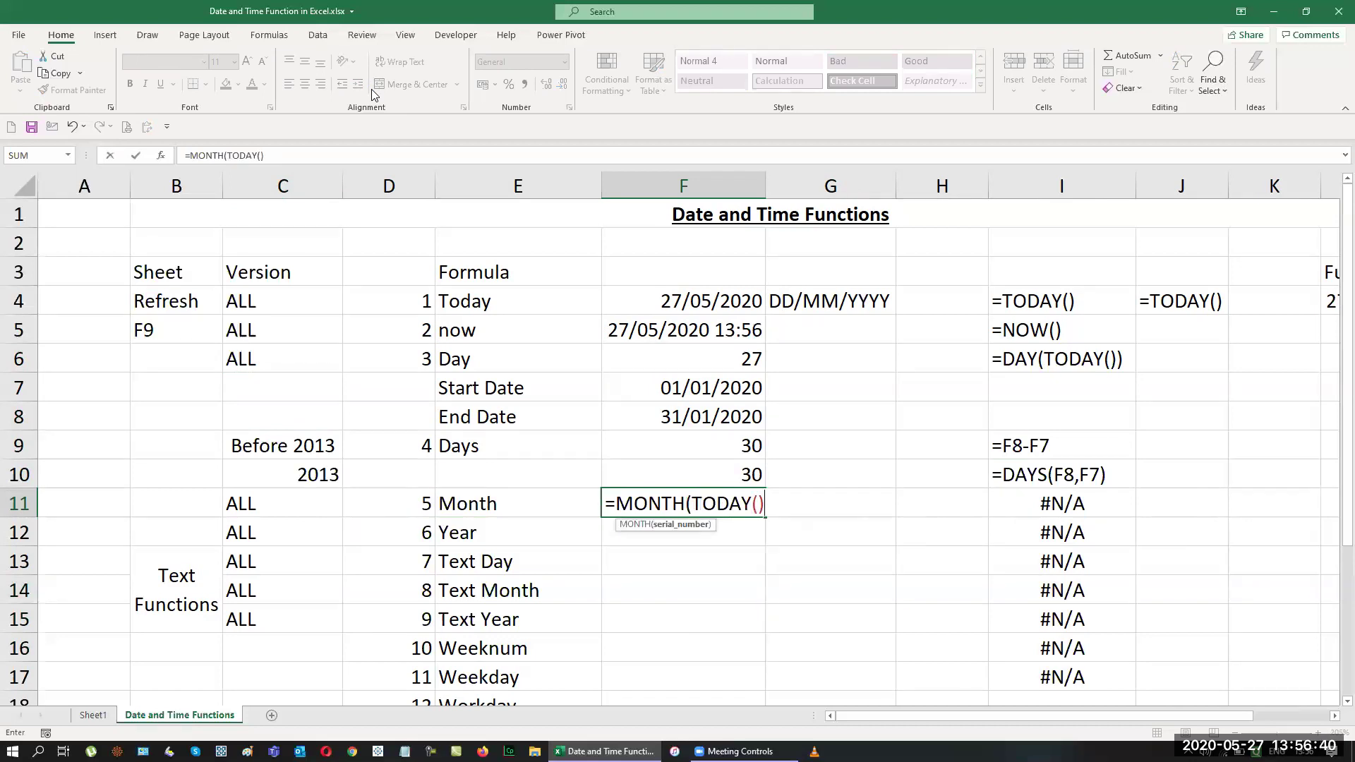
pyautogui.press('BackSpace')
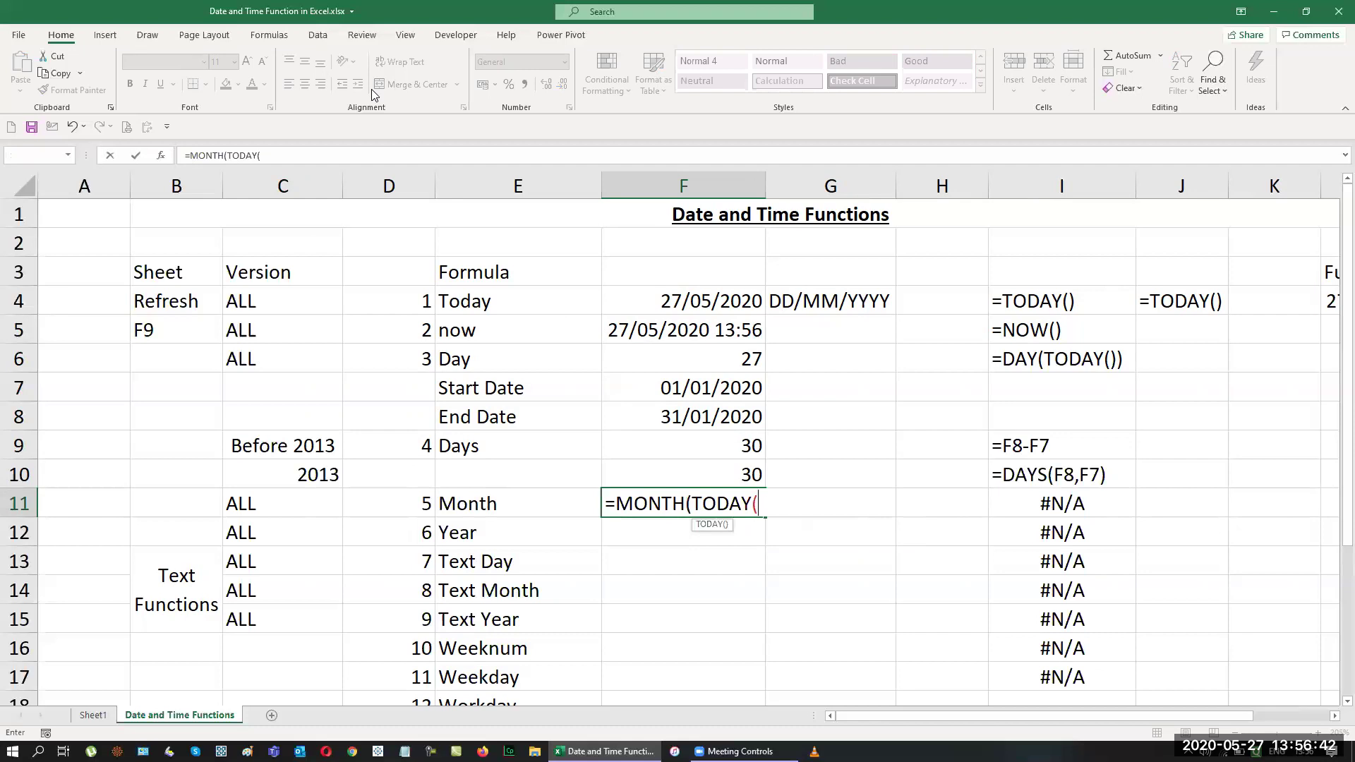
pyautogui.press('Return')
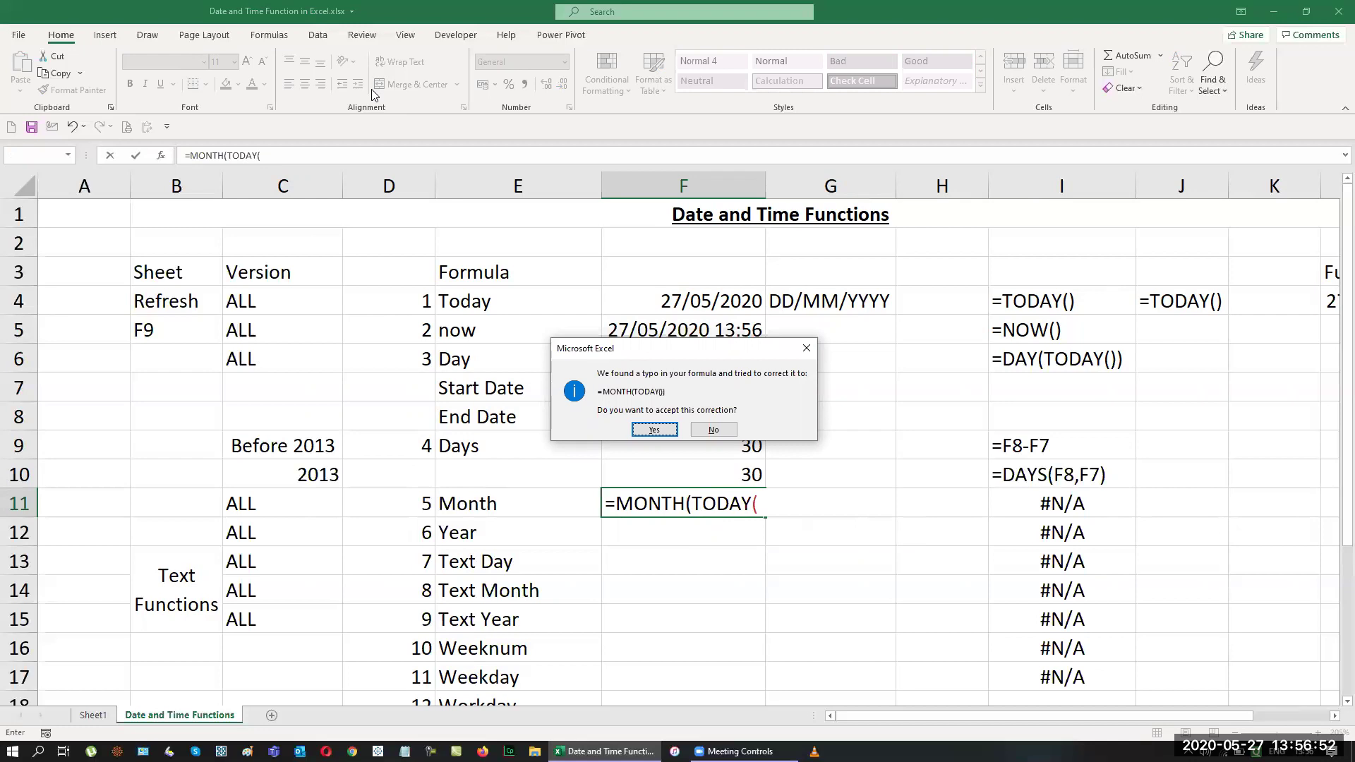
pyautogui.press('Return')
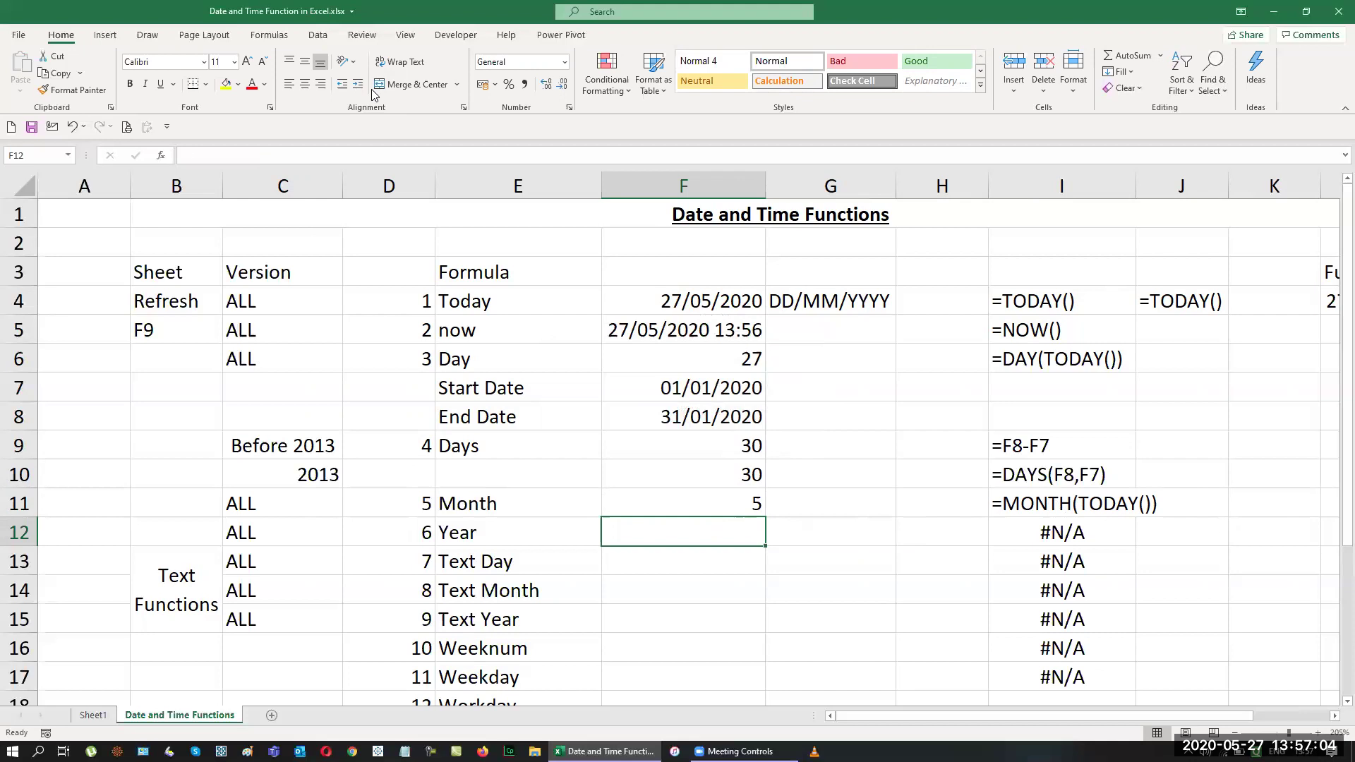
# Step: Enter =YEAR(TODAY()) in cell F12 for the Year row, accepting the closing-bracket correction
pyautogui.write('=year')
pyautogui.press('Tab')
pyautogui.write('td')
pyautogui.press('BackSpace')
pyautogui.write('o')
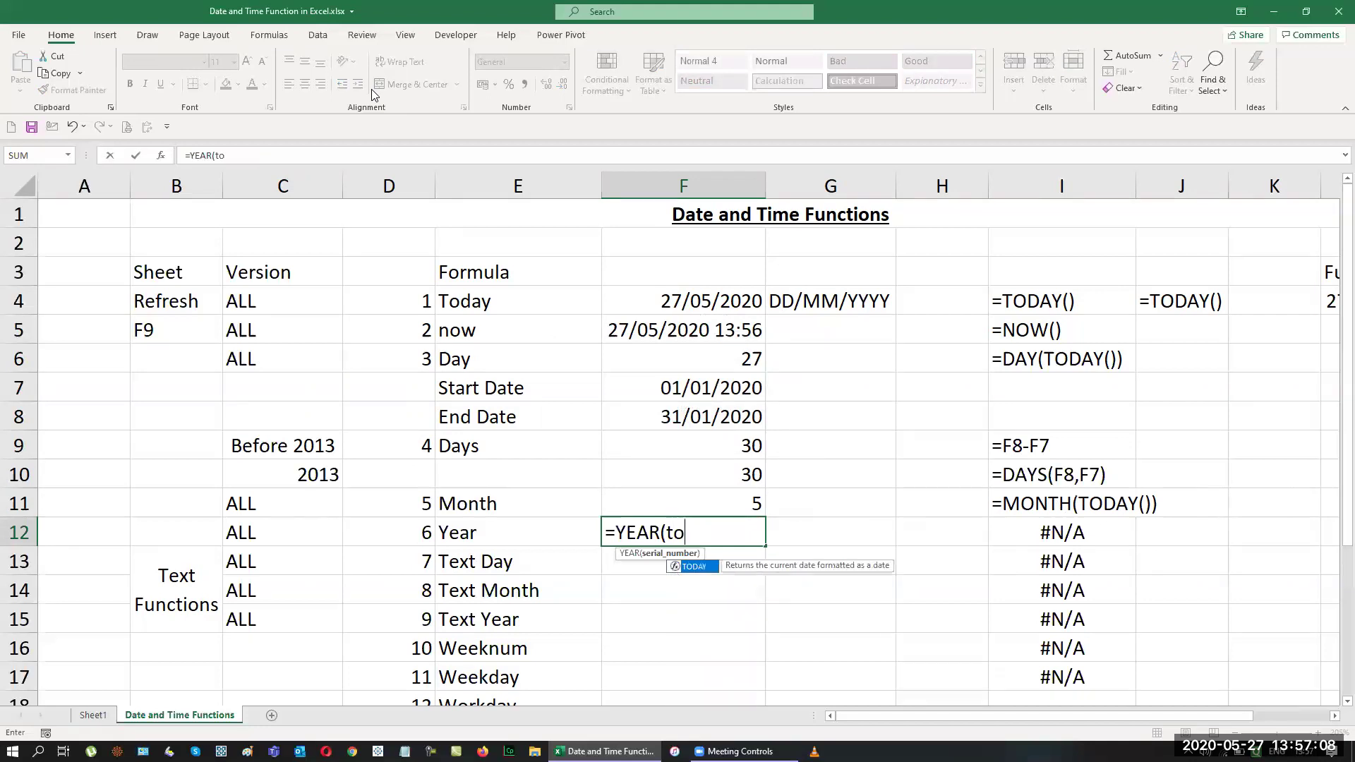
pyautogui.press('Tab')
pyautogui.press('Return')
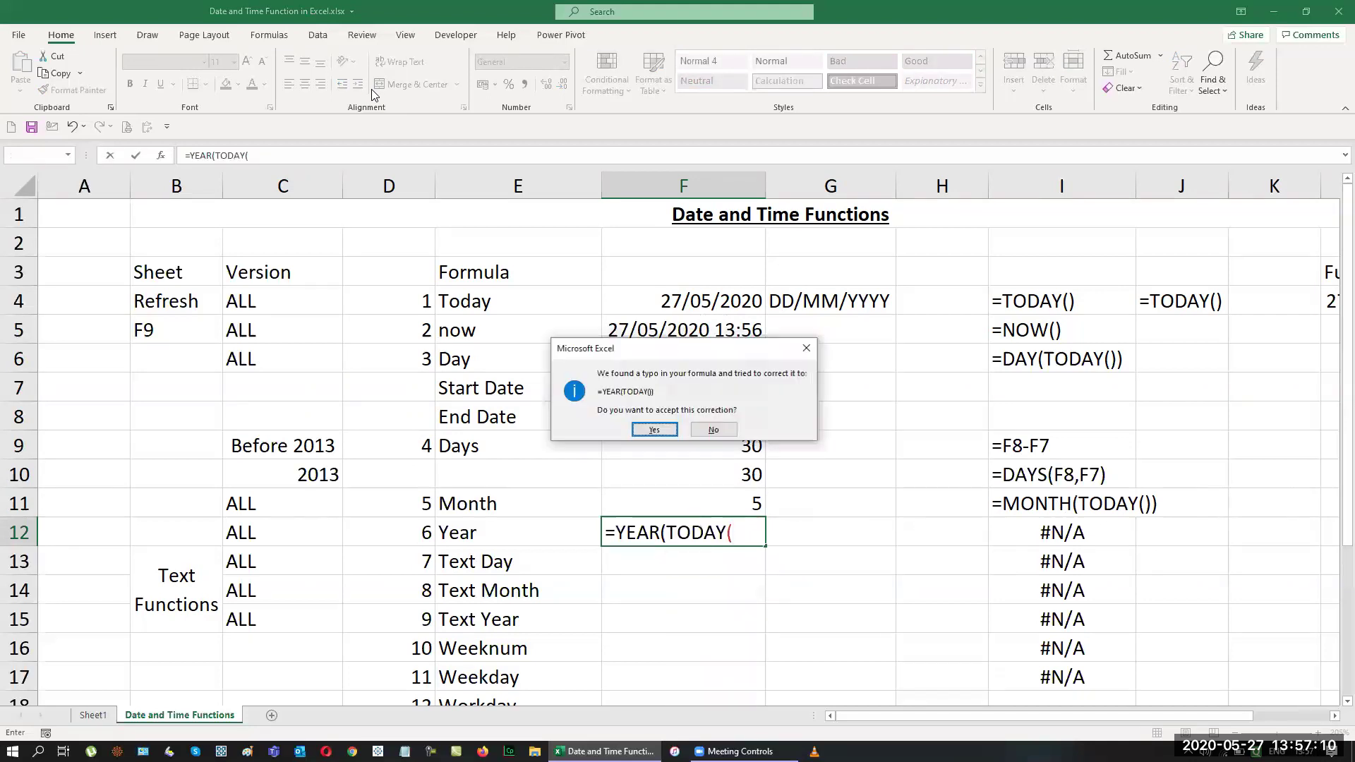
pyautogui.press('Return')
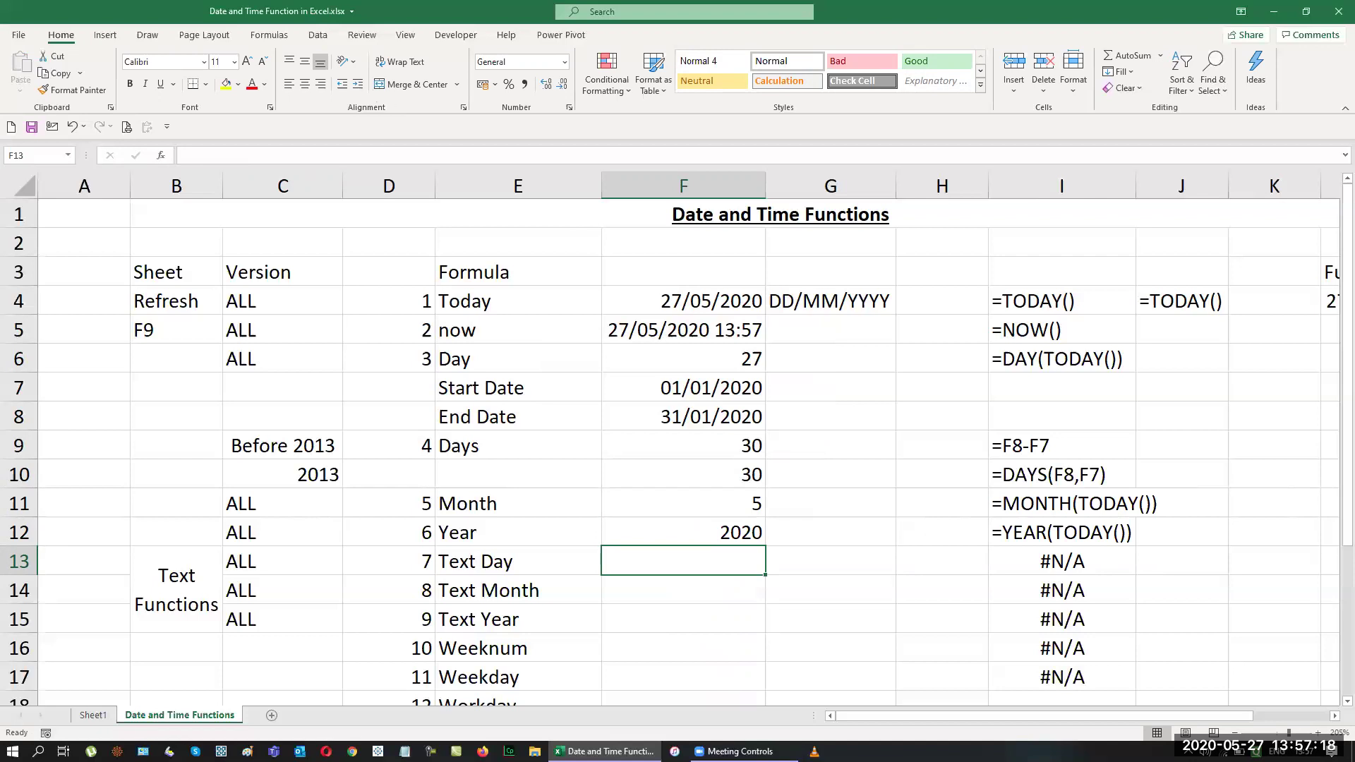
# Step: Enter =TEXT(TODAY(),"DDD") in cell F13 for the Text Day row, accepting the closing-bracket correction
pyautogui.scroll(-2, 902, 605)
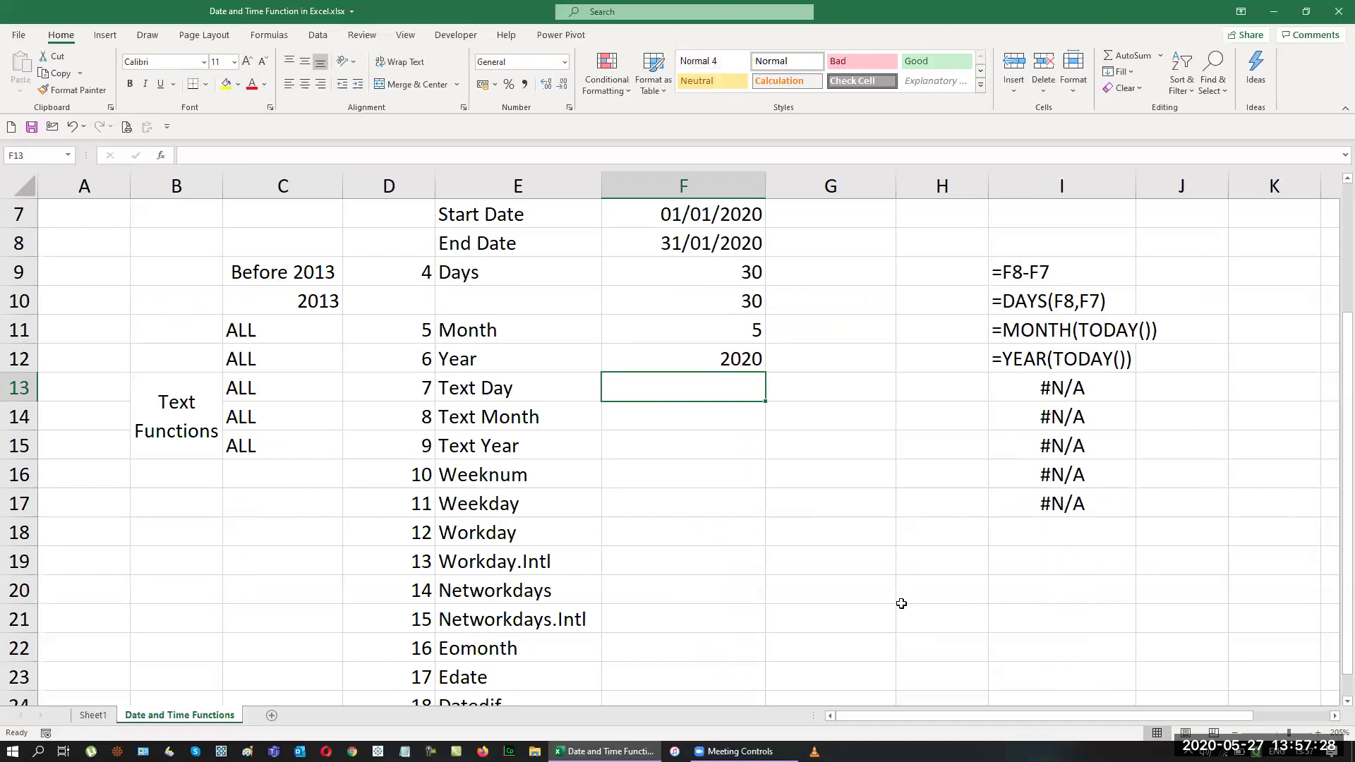
pyautogui.write('=text')
pyautogui.press('Tab')
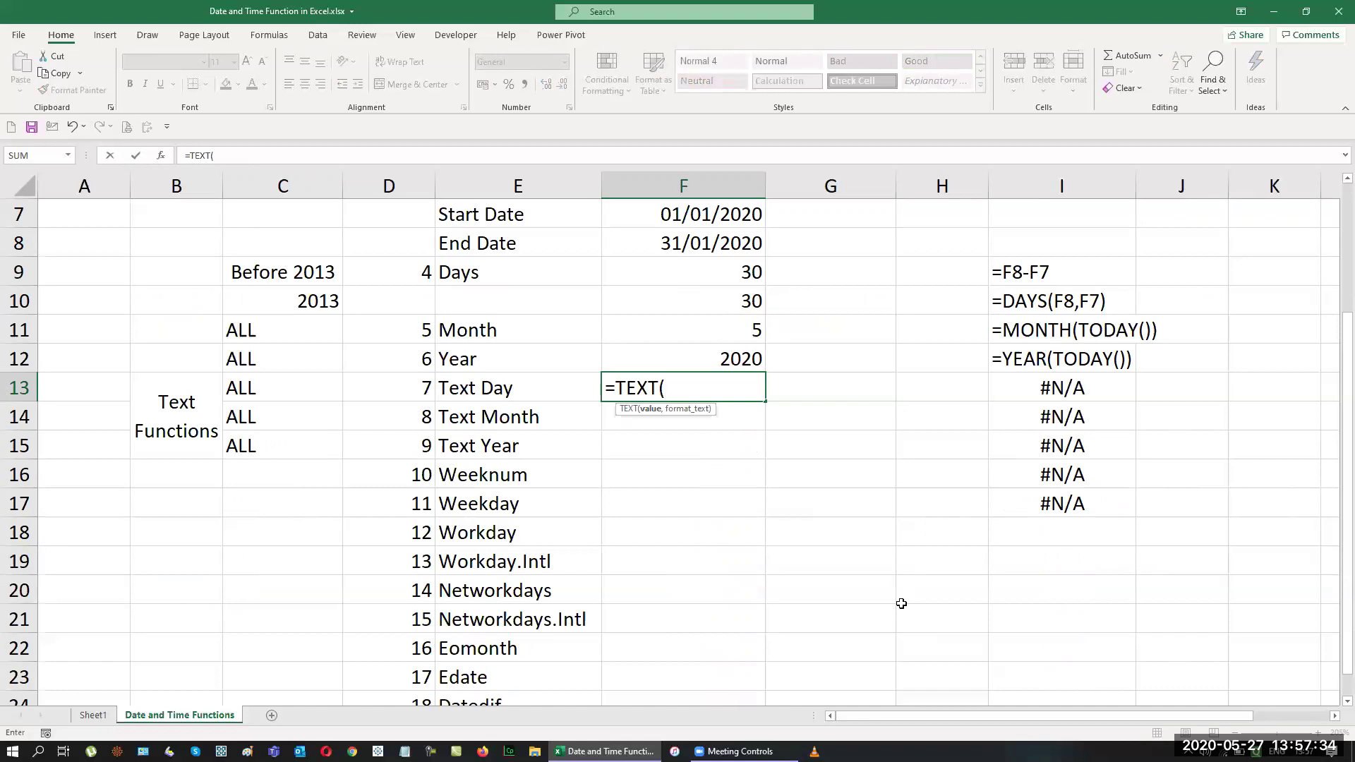
pyautogui.write('today(')
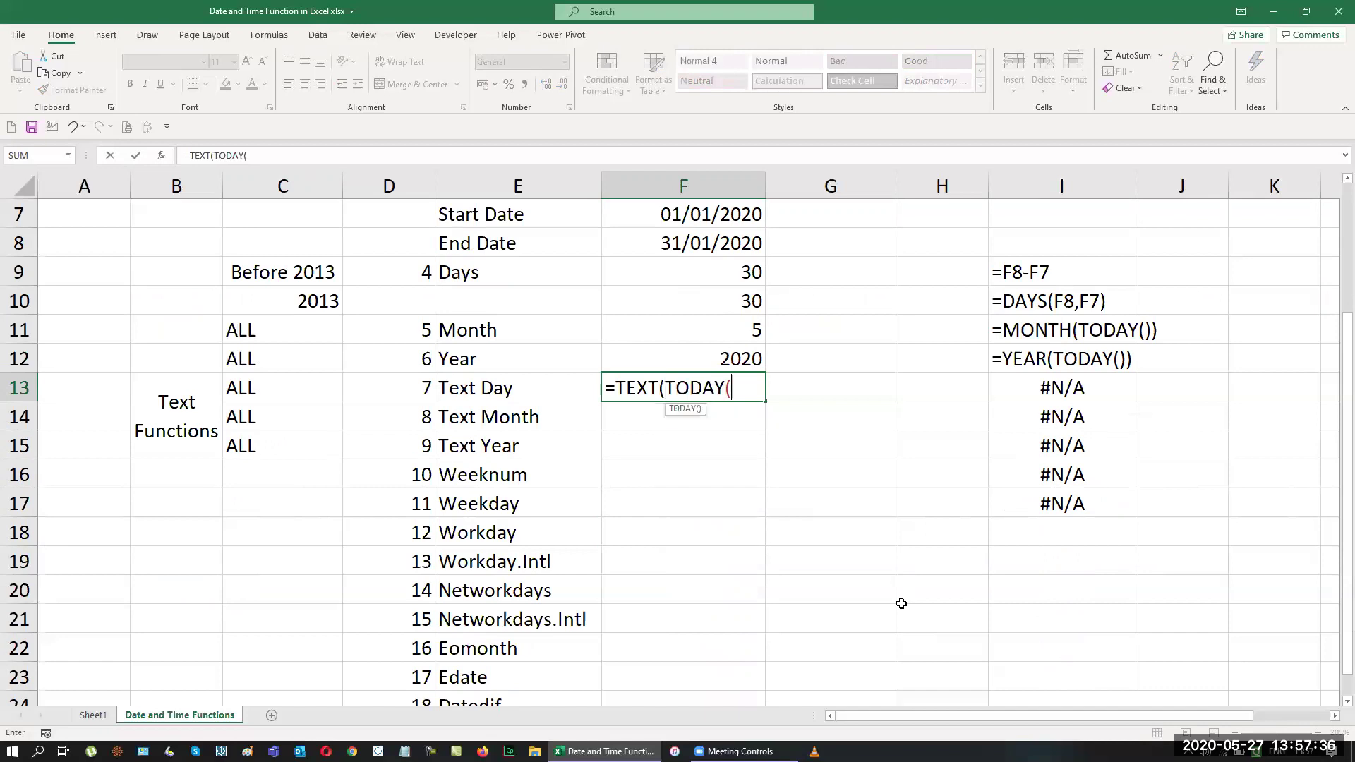
pyautogui.write(')')
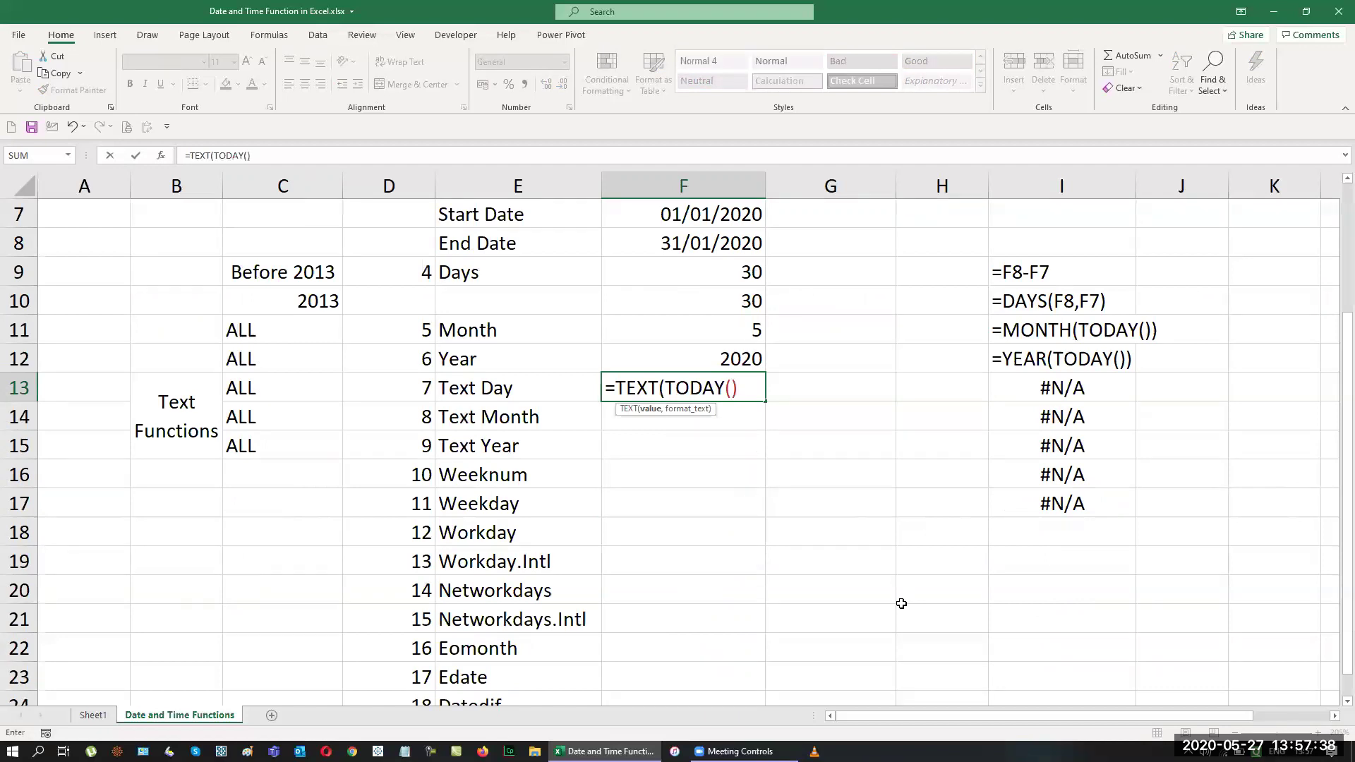
pyautogui.write(',"')
pyautogui.write('DDD')
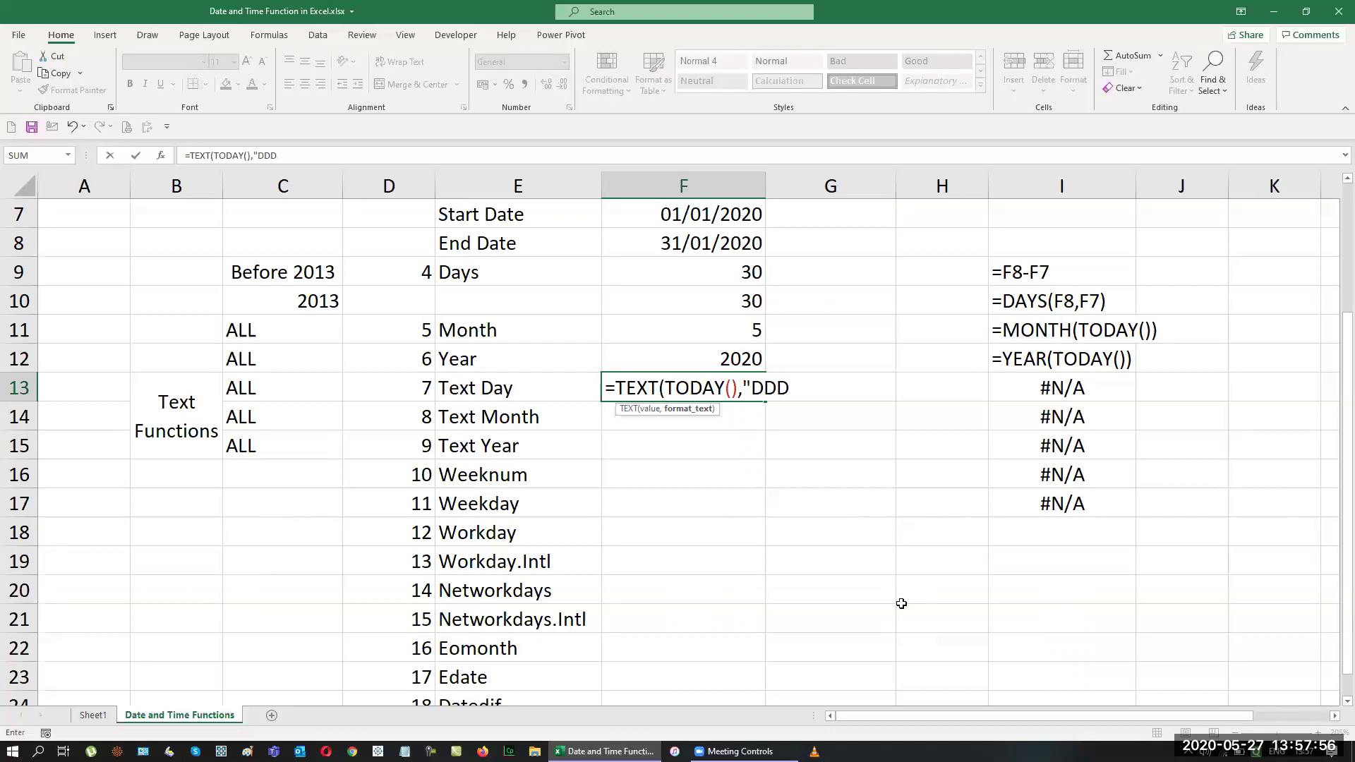
pyautogui.write('"')
pyautogui.press('Return')
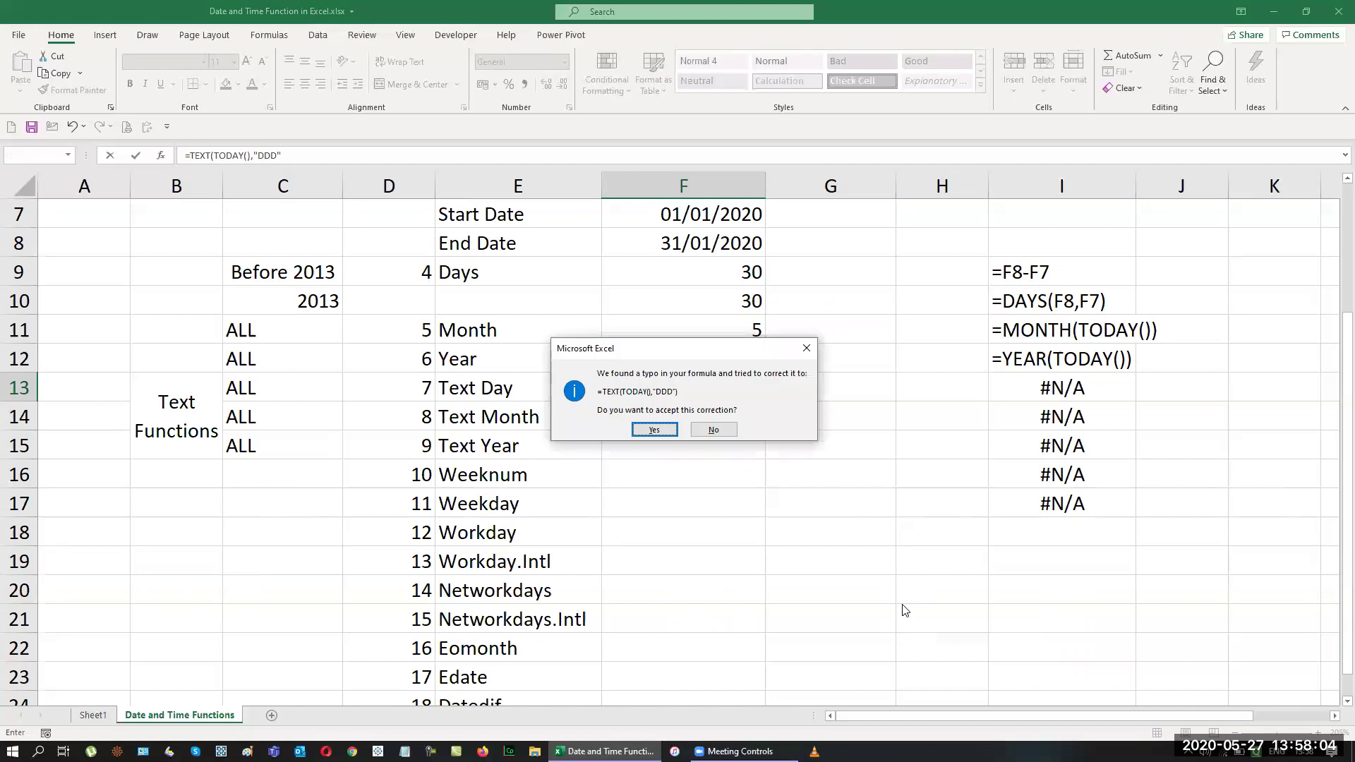
pyautogui.press('Return')
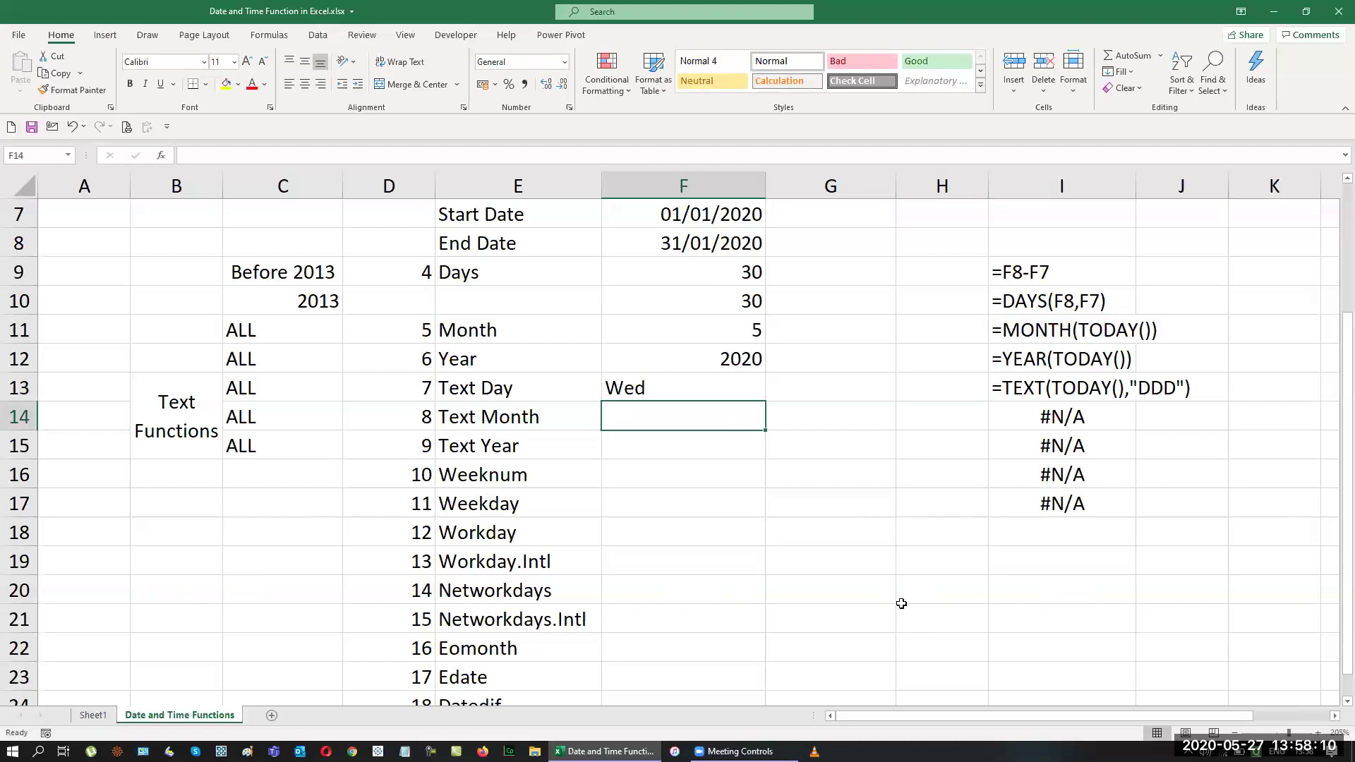
# Step: Change the format code in the Text Day formula in F13 to "DDDD" for the full day name
pyautogui.press('Up')
pyautogui.press('F2')
pyautogui.press('Left')
pyautogui.press('Left')
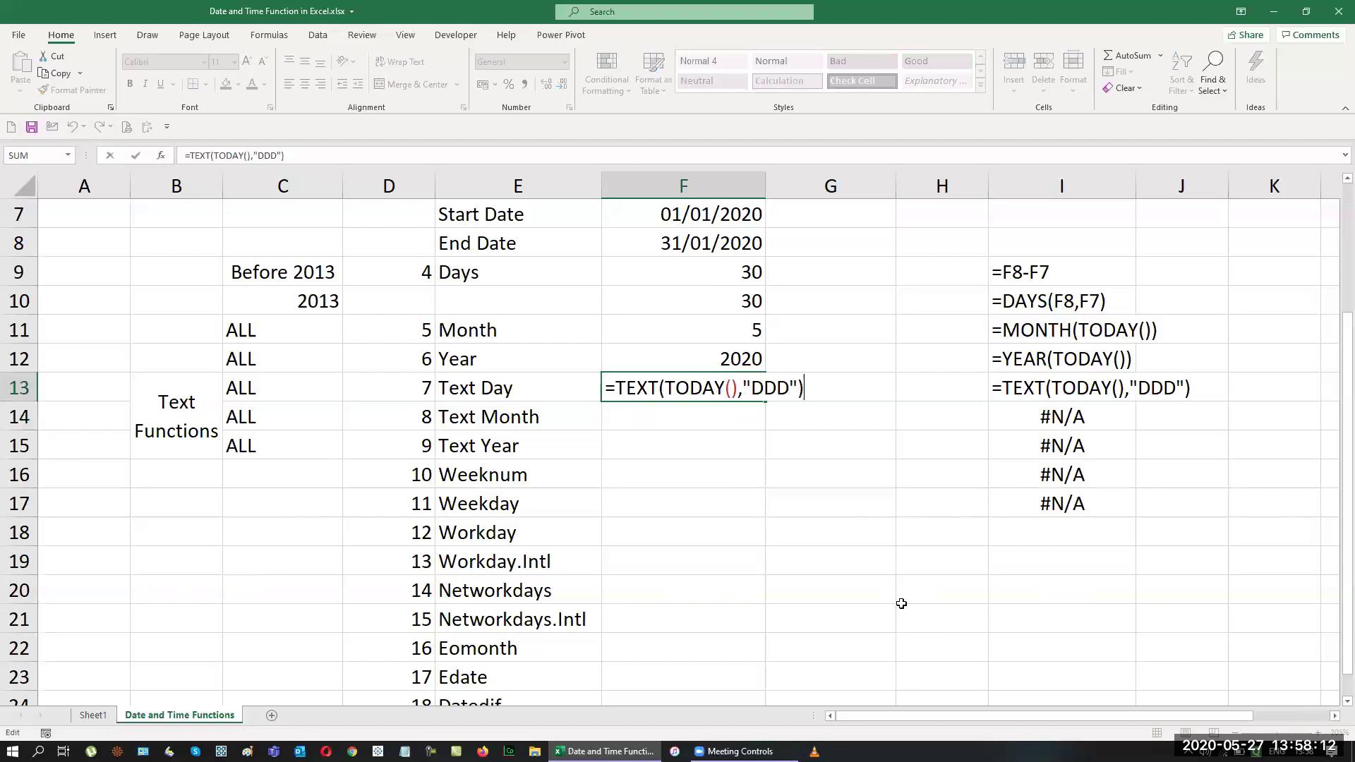
pyautogui.write('D')
pyautogui.press('Return')
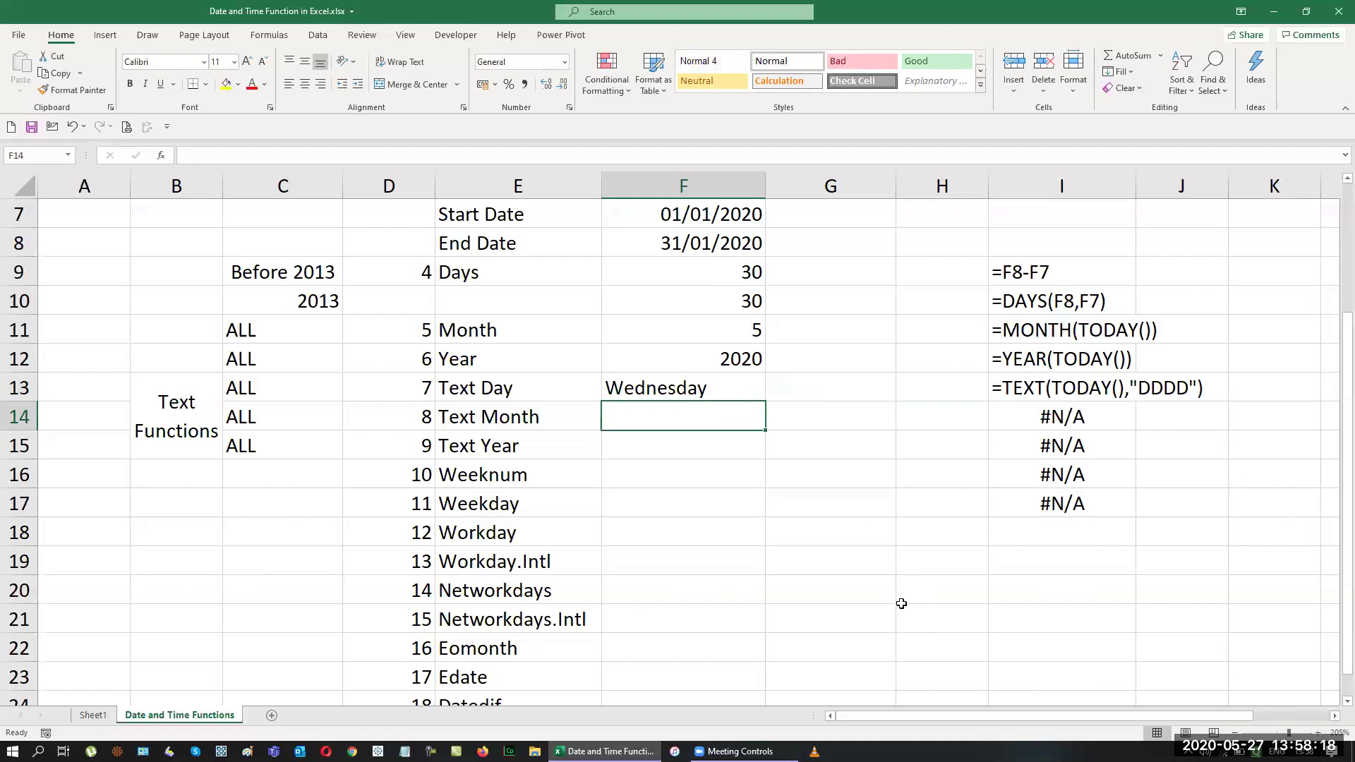
# Step: Enter =TEXT(TODAY(),"MMMM") in cell F14 for the Text Month row
pyautogui.write('=text')
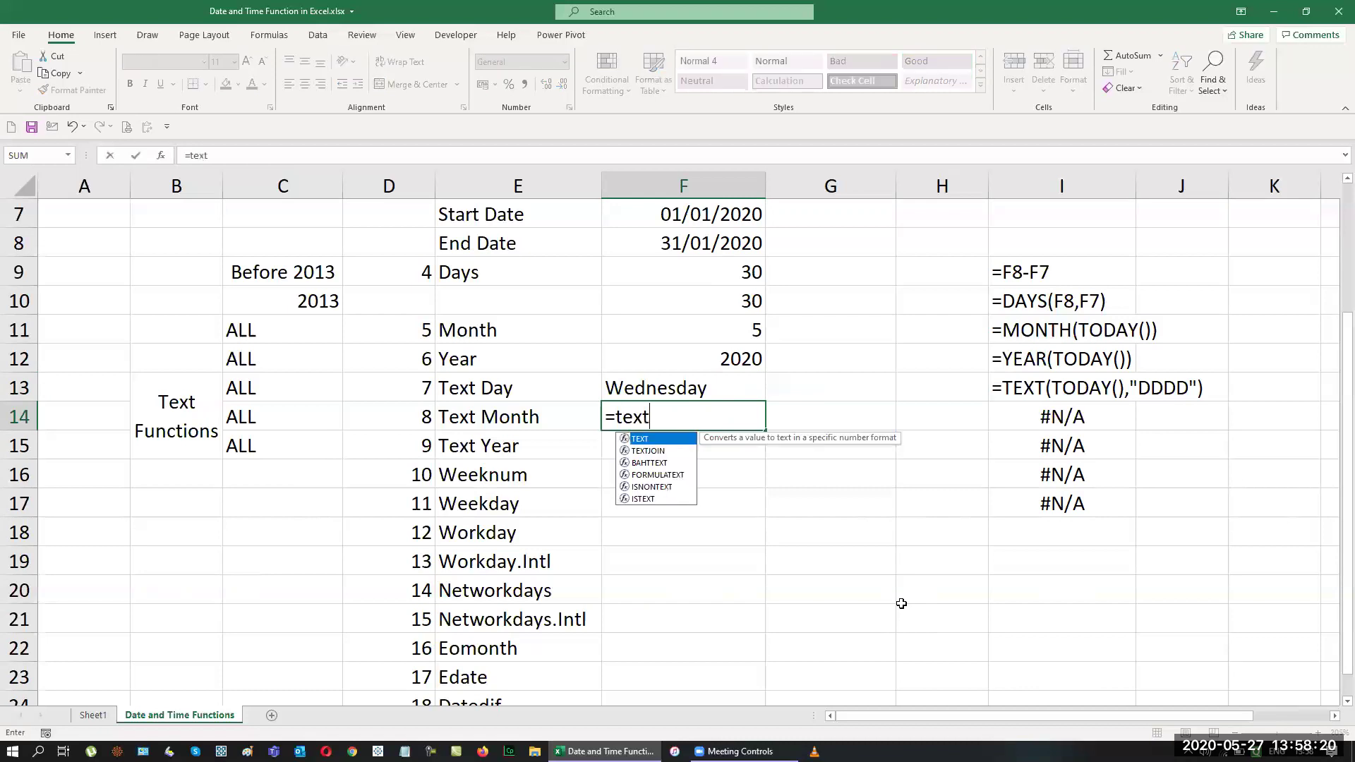
pyautogui.write('(to')
pyautogui.press('Tab')
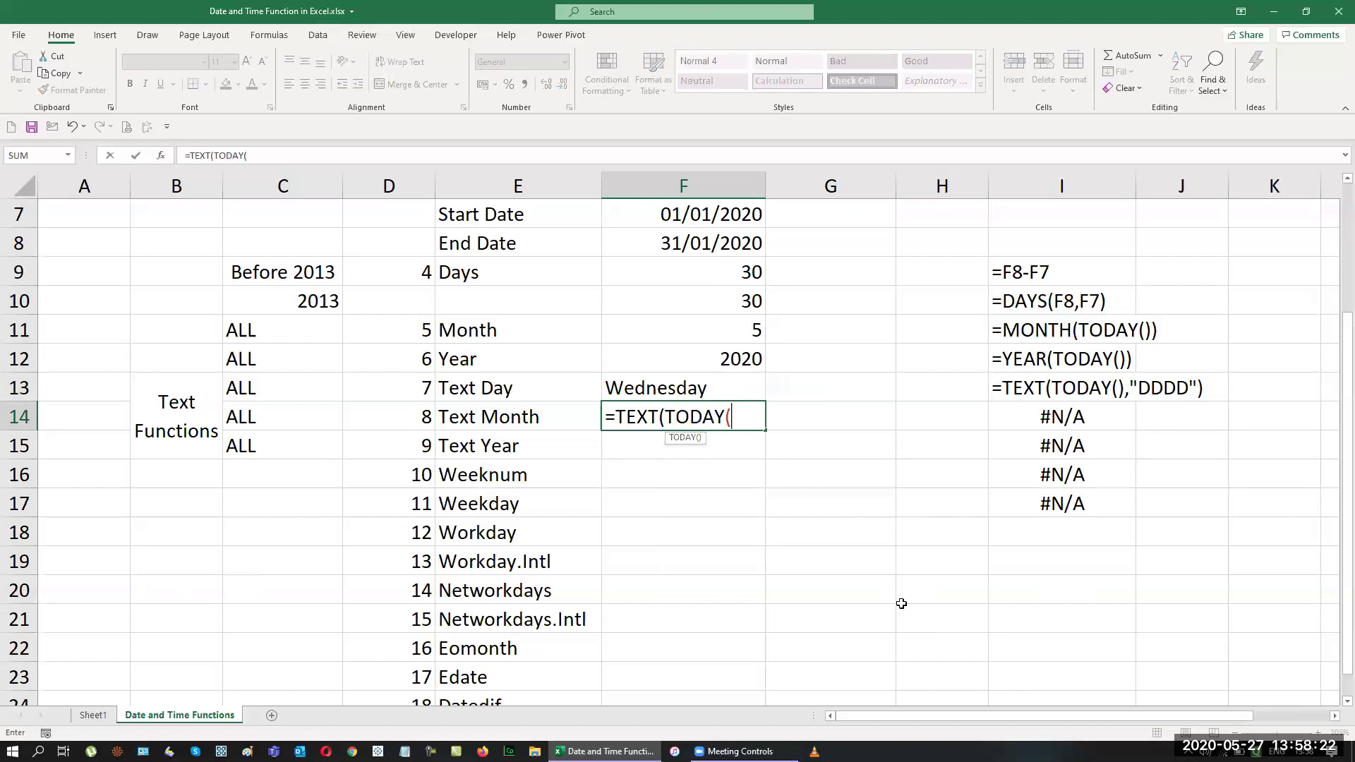
pyautogui.write(')')
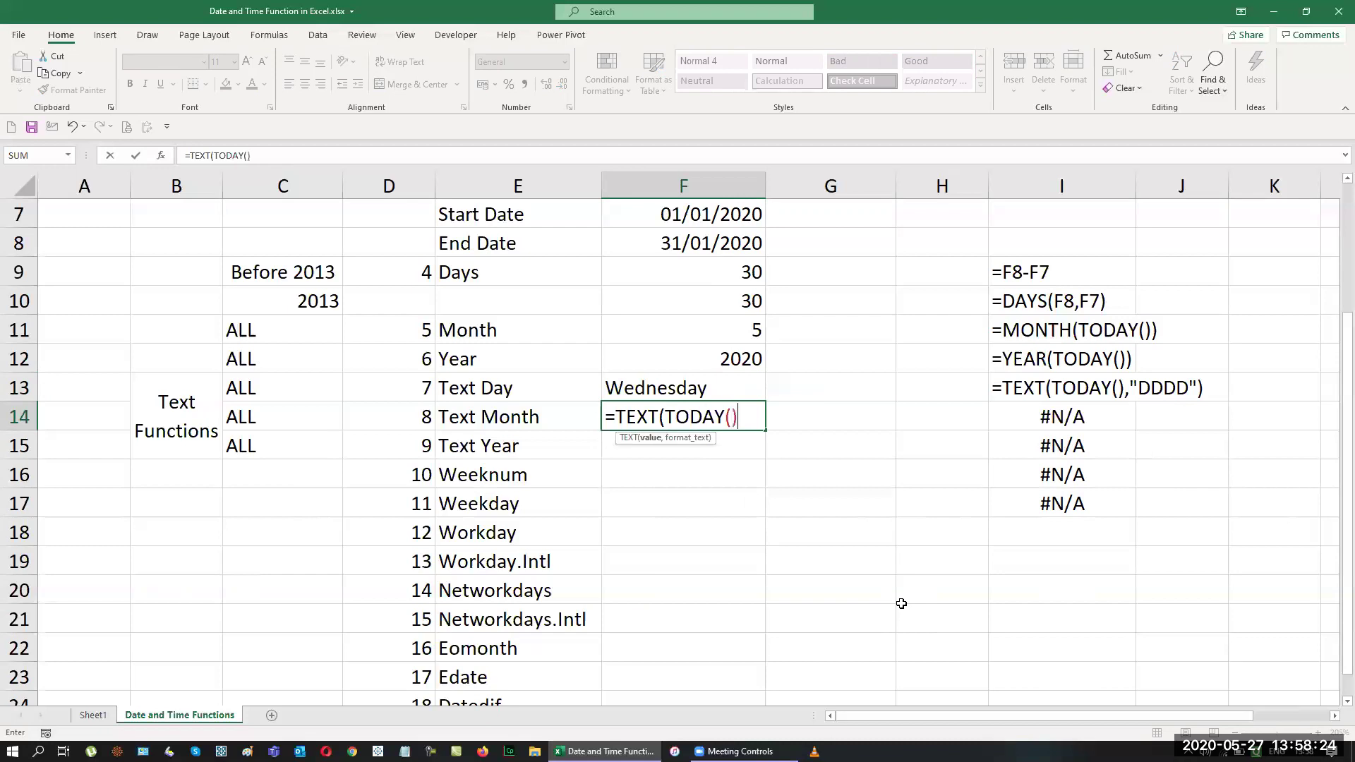
pyautogui.write(',"MMMM"')
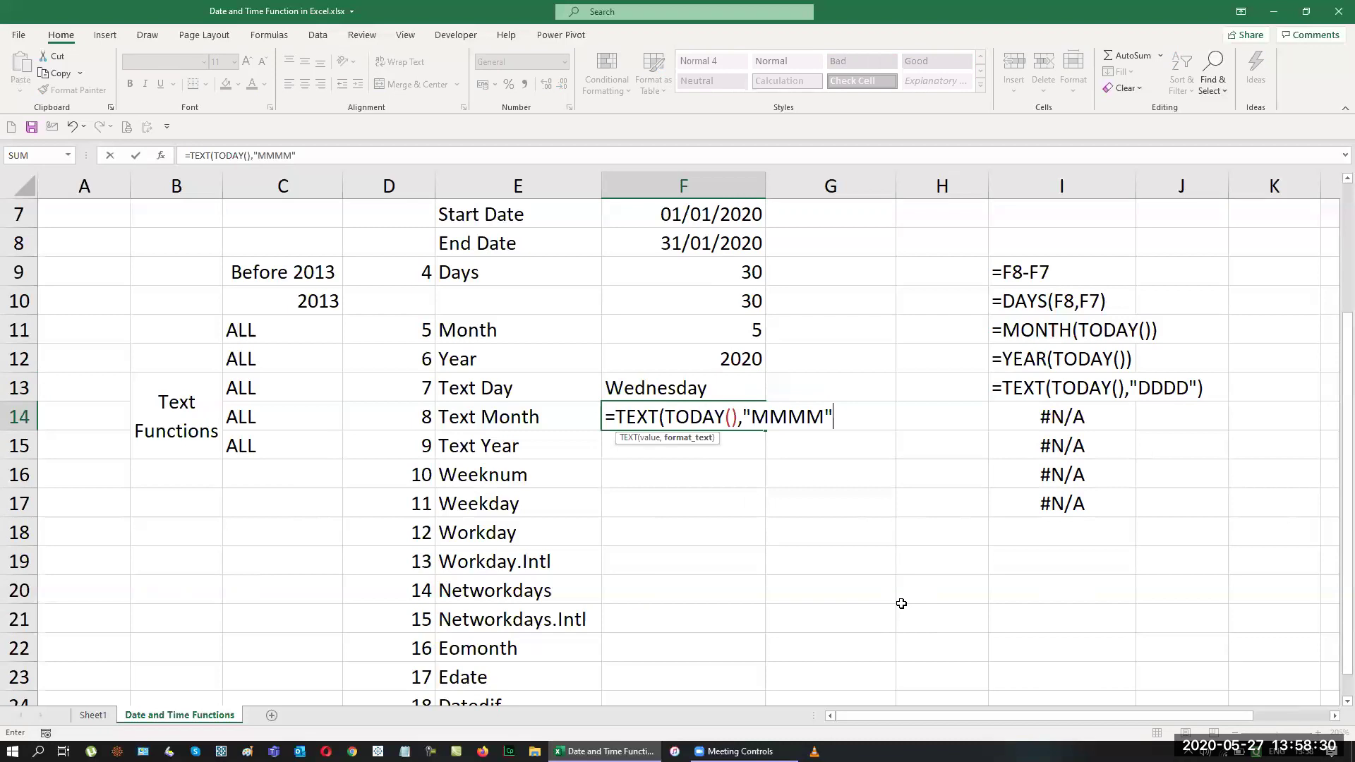
pyautogui.write(')')
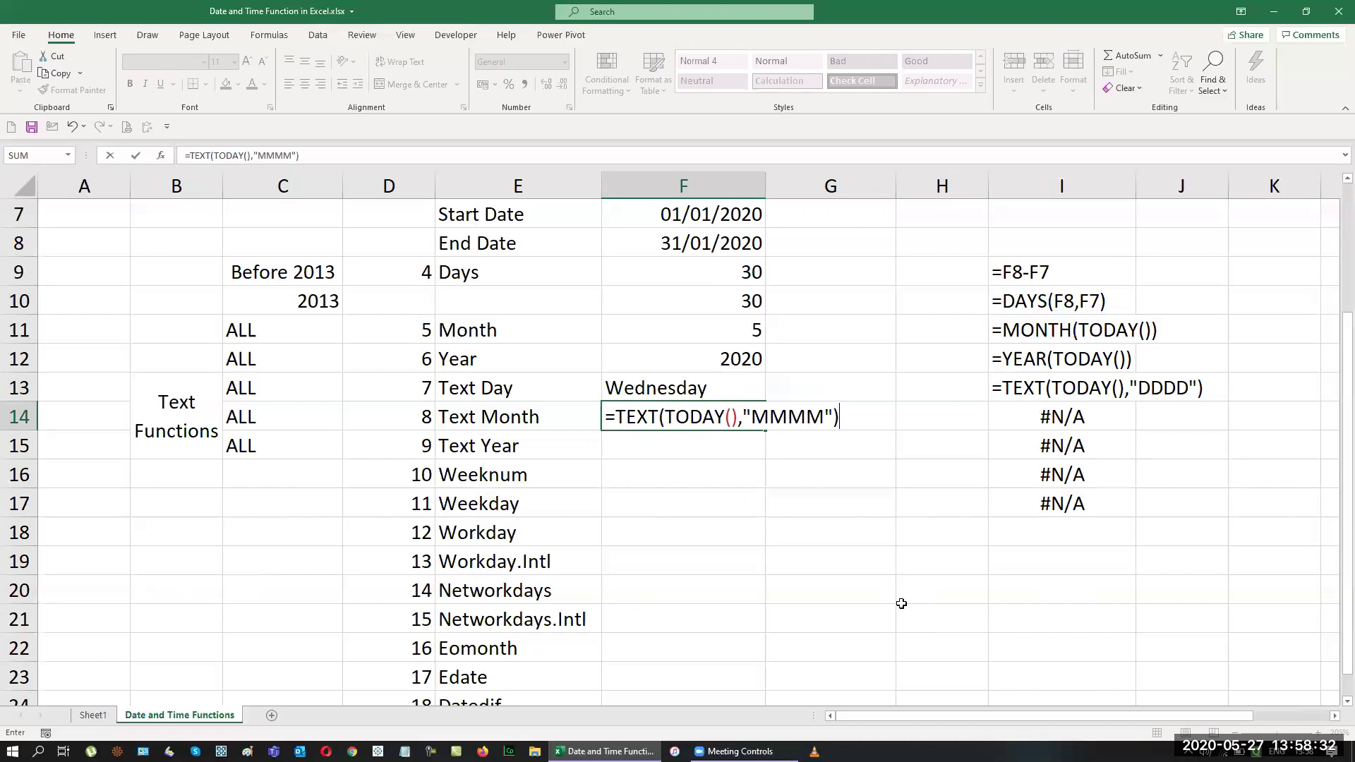
pyautogui.press('Return')
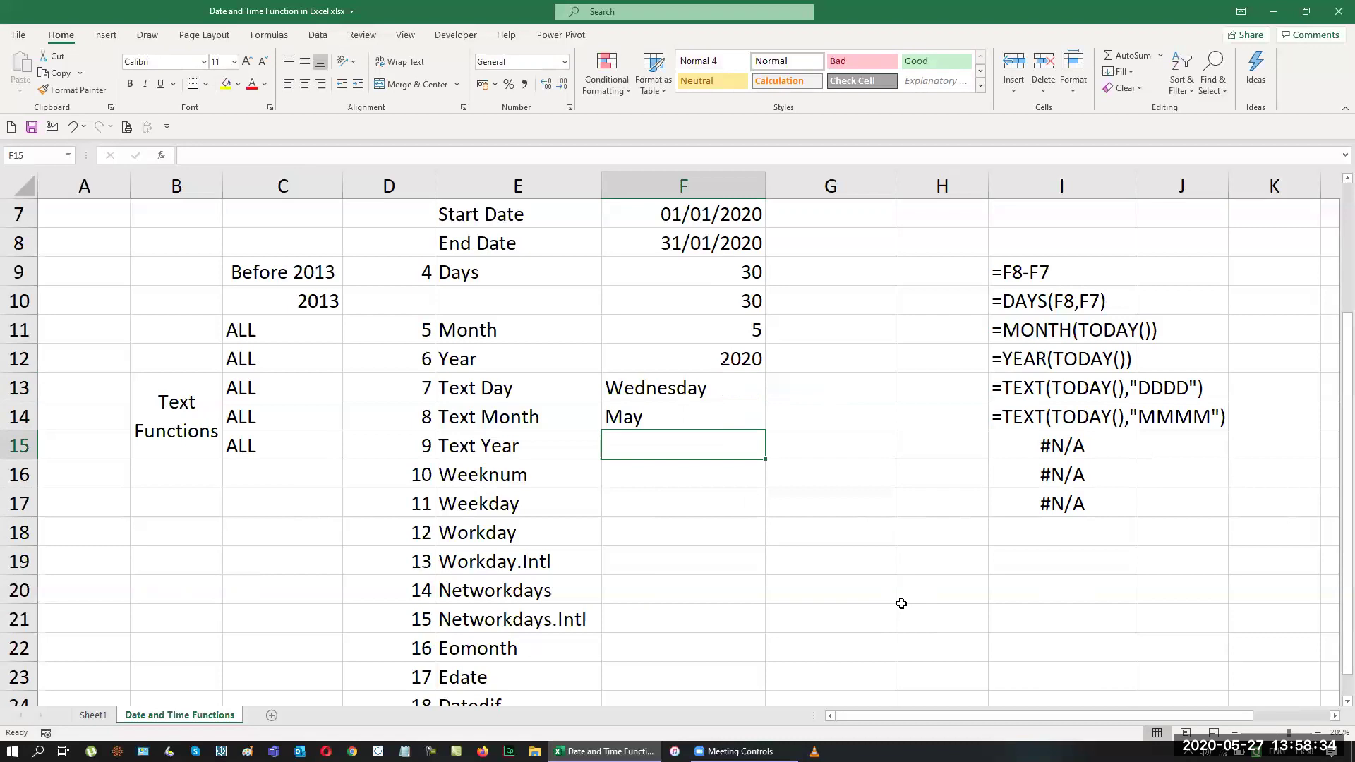
# Step: Change the format code in the Text Month formula in F14 to "MMM" for the short month name
pyautogui.press('Up')
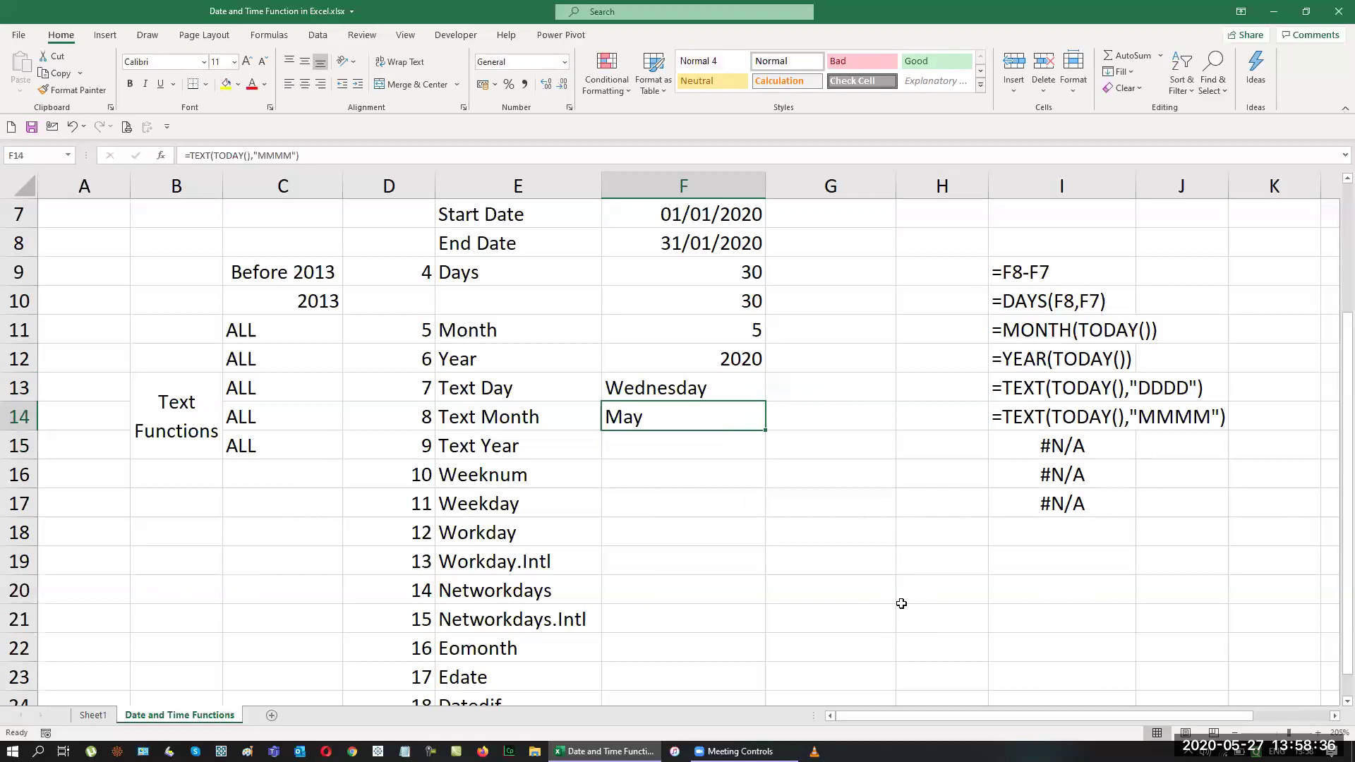
pyautogui.press('F2')
pyautogui.press('Left')
pyautogui.press('Left')
pyautogui.press('BackSpace')
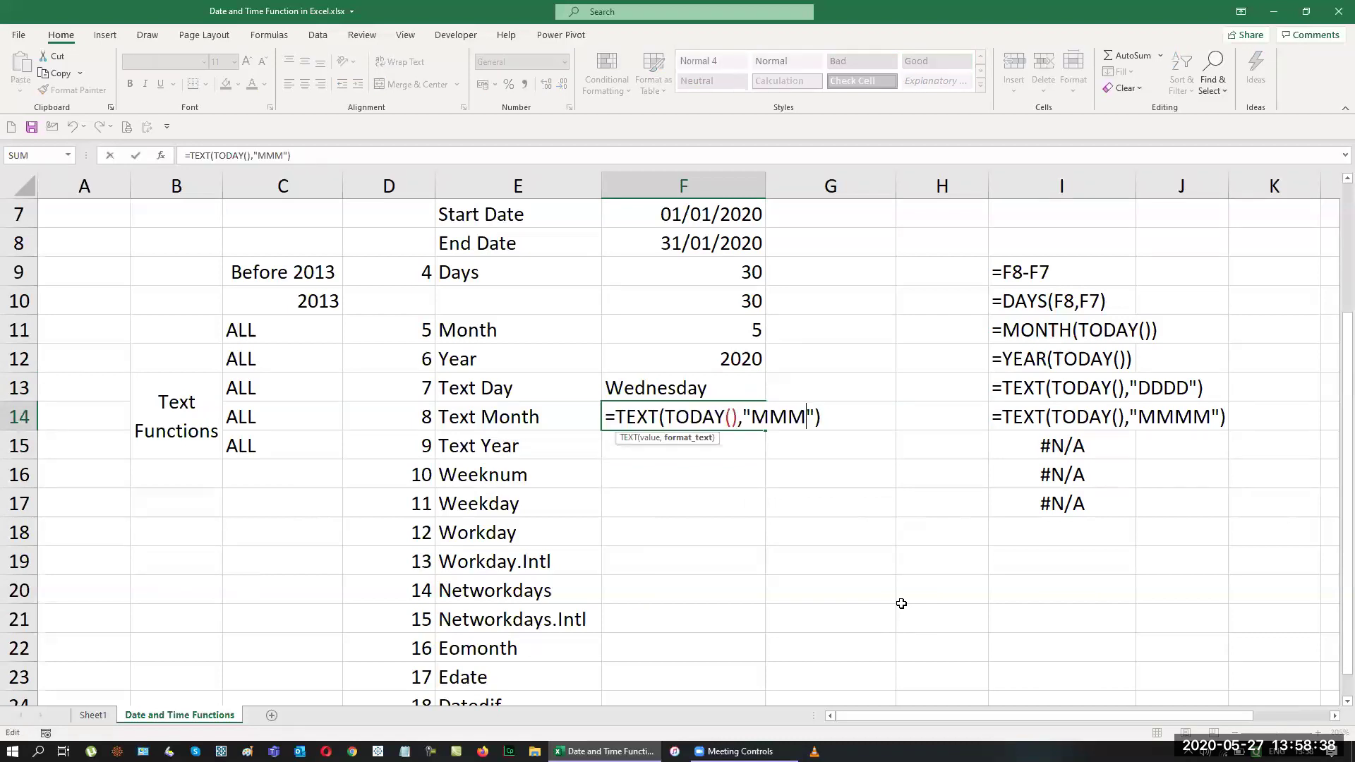
pyautogui.press('Return')
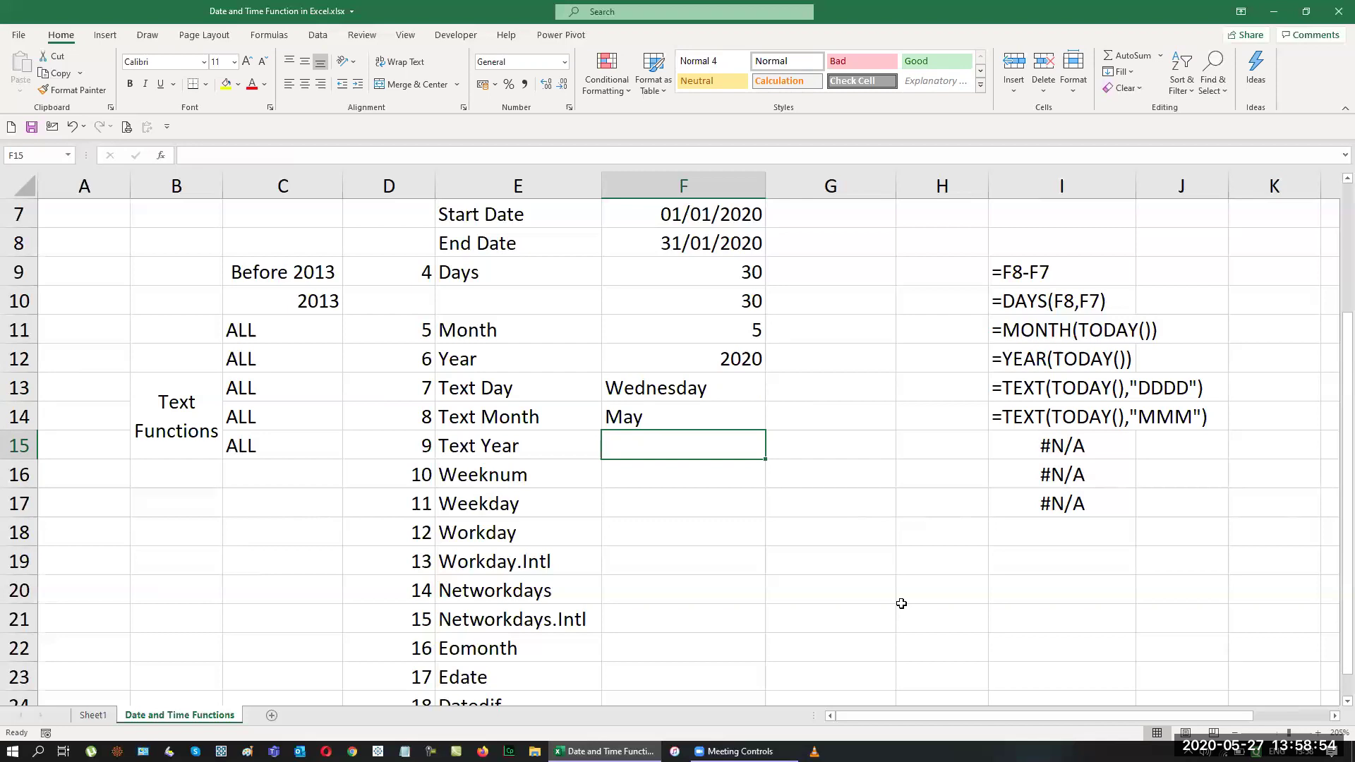
# Step: Enter =TEXT(TODAY(),"YYY") in cell F15 for the Text Year row
pyautogui.write('=text')
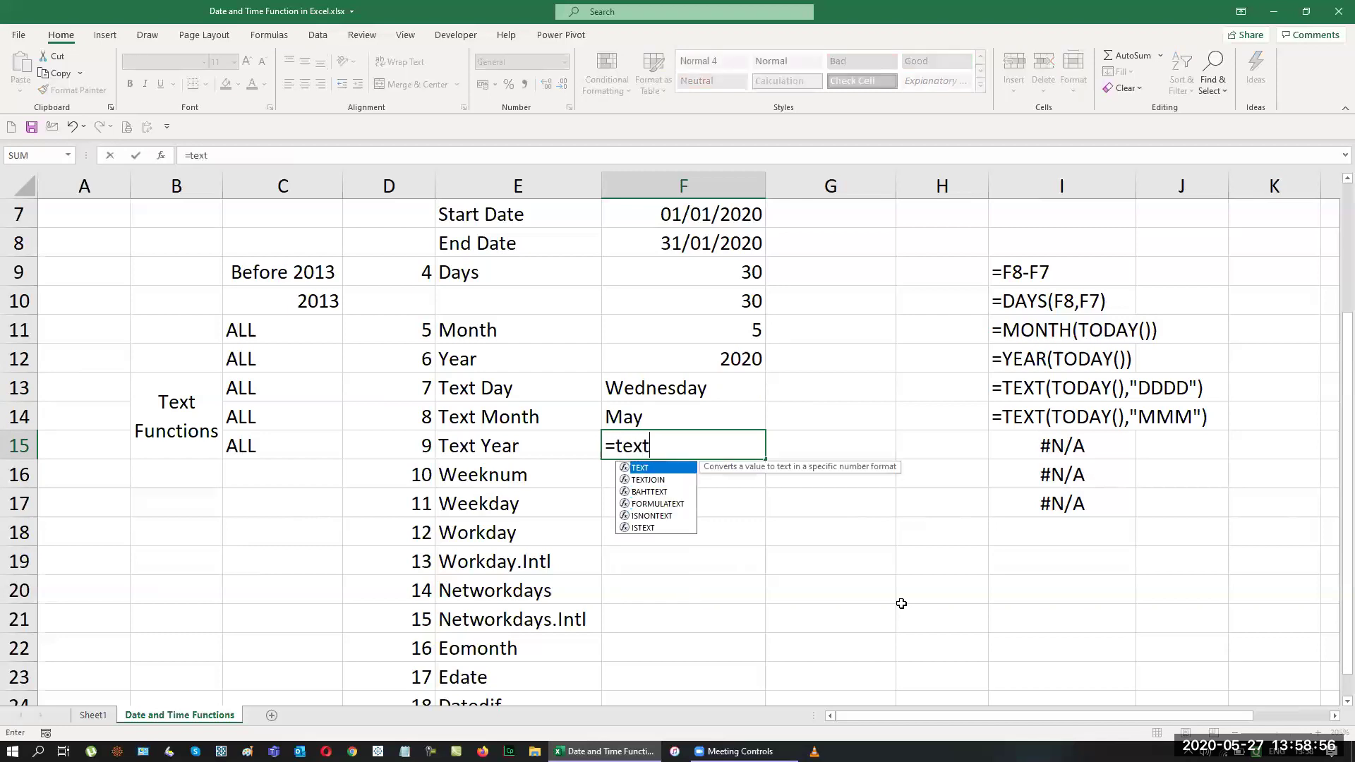
pyautogui.press('Tab')
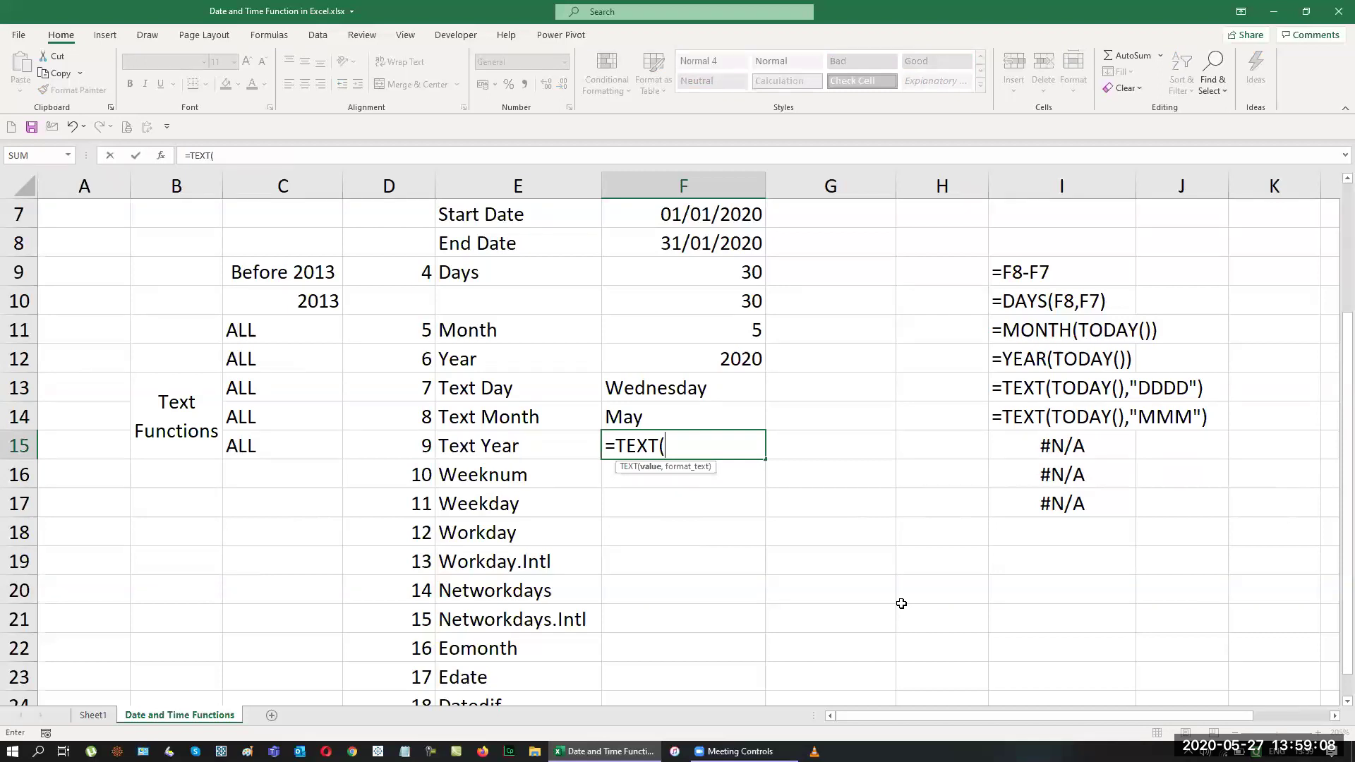
pyautogui.write('toda')
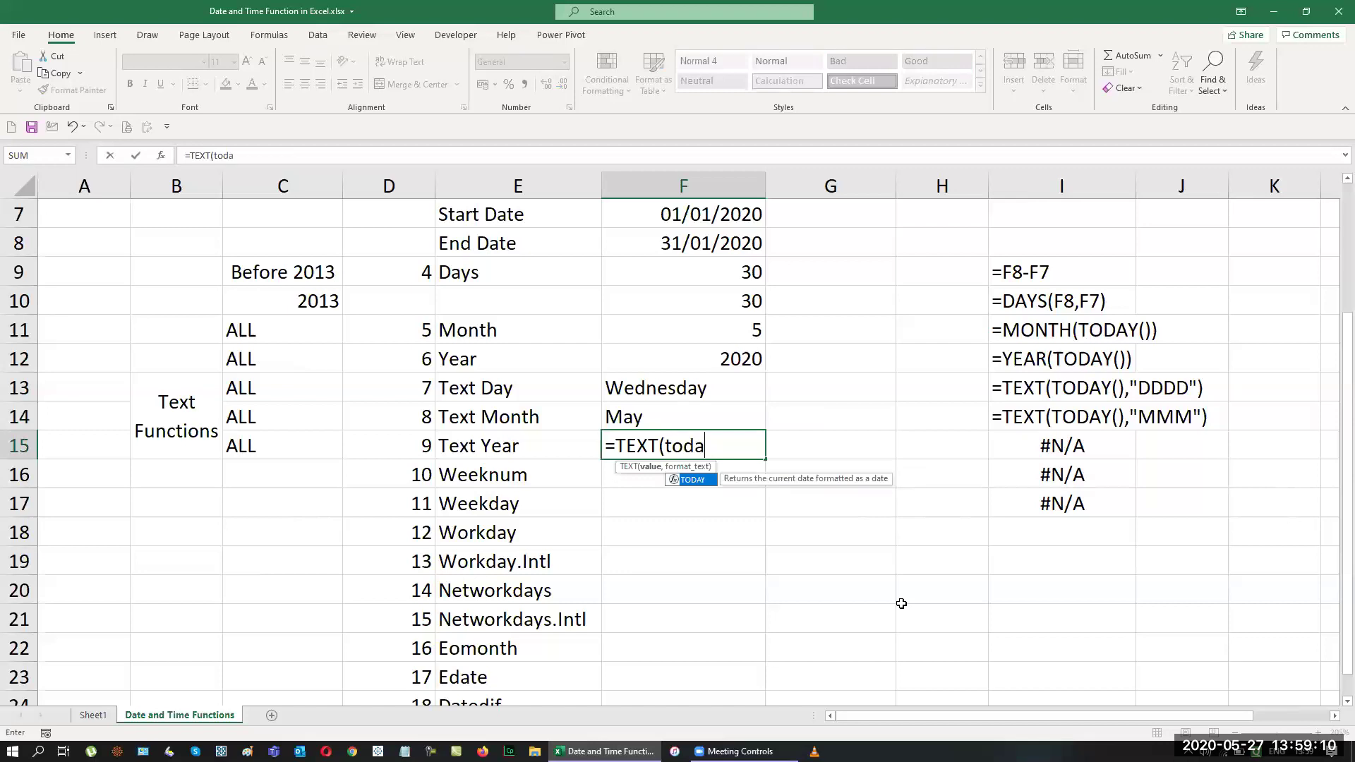
pyautogui.press('Tab')
pyautogui.write(')')
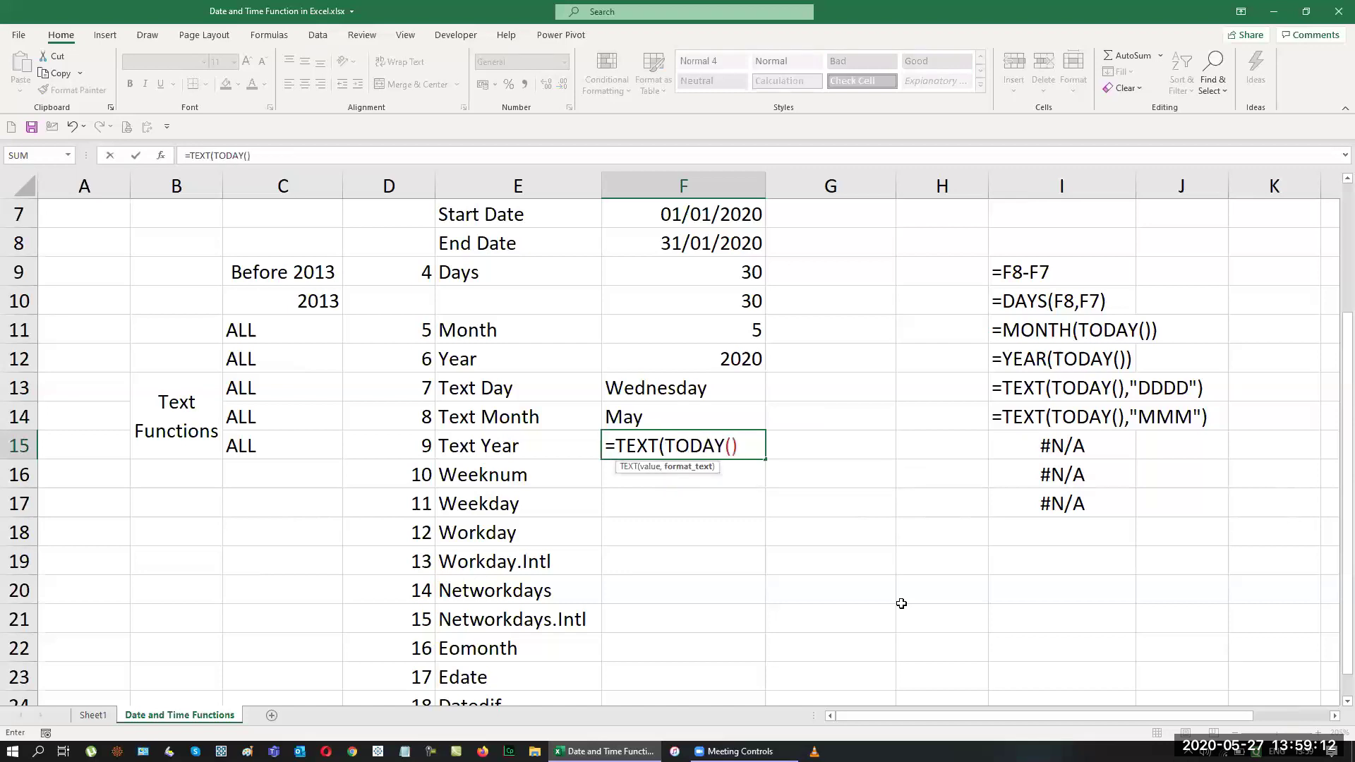
pyautogui.write(',"YYY')
pyautogui.write('")')
pyautogui.press('Return')
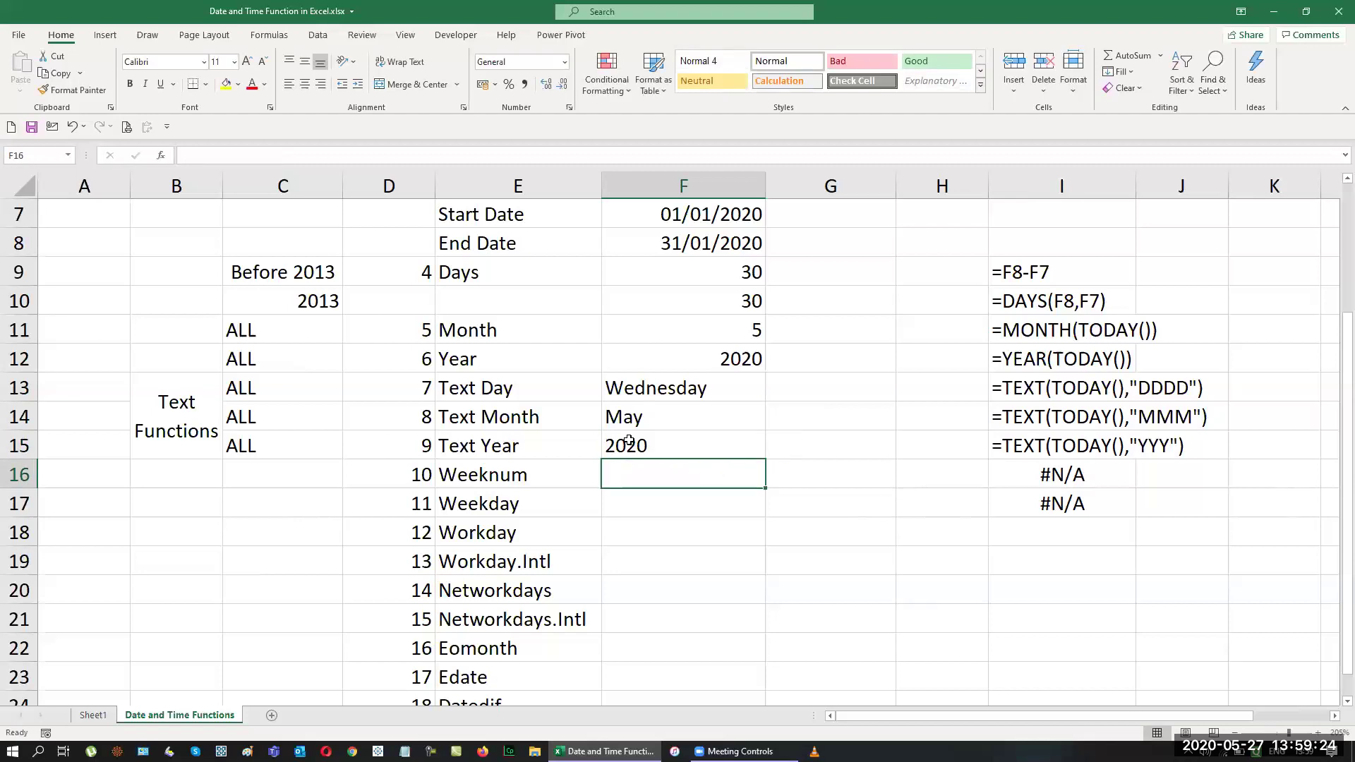
# Step: Compare the Year result in F12 with the Text Year result in F15 by selecting both cells together
pyautogui.click(725, 356)
pyautogui.keyDown('ctrl'); pyautogui.click(684, 441); pyautogui.keyUp('ctrl')
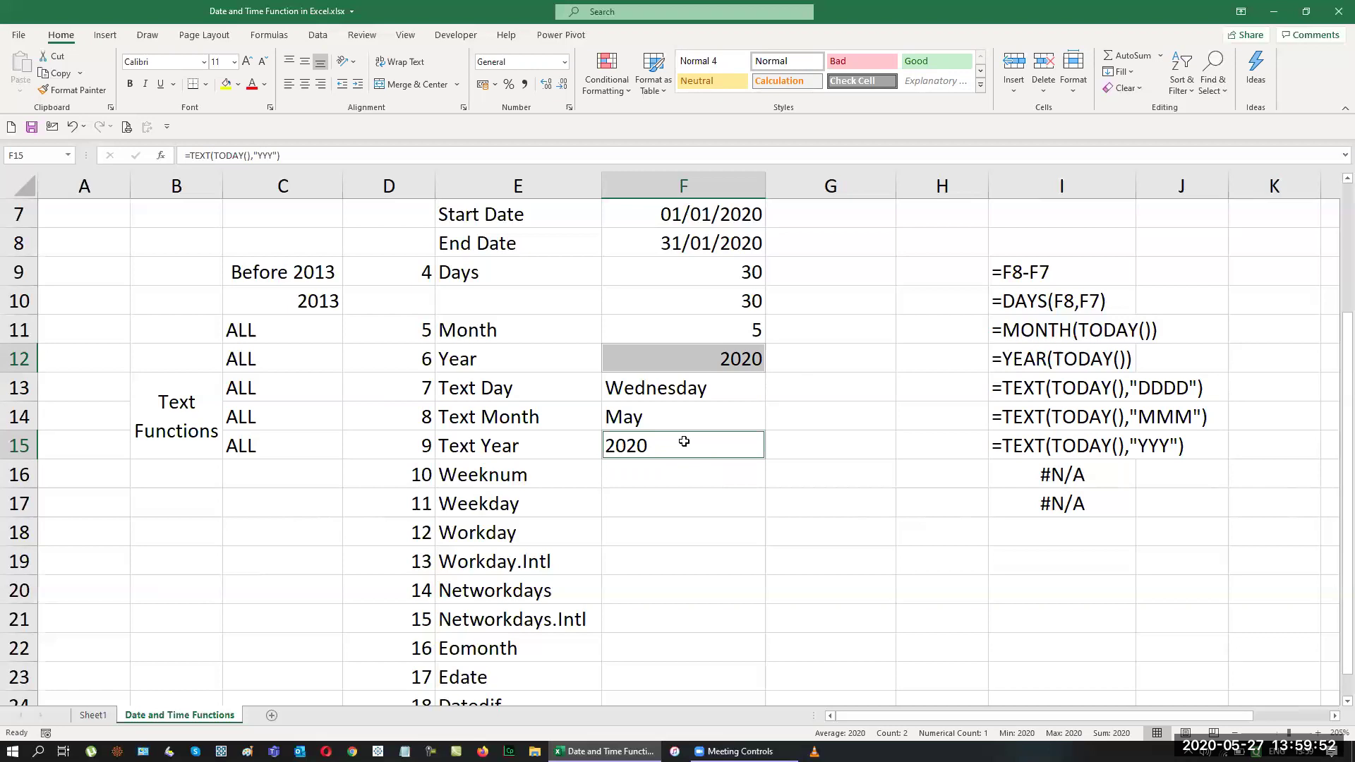
pyautogui.press('Down')
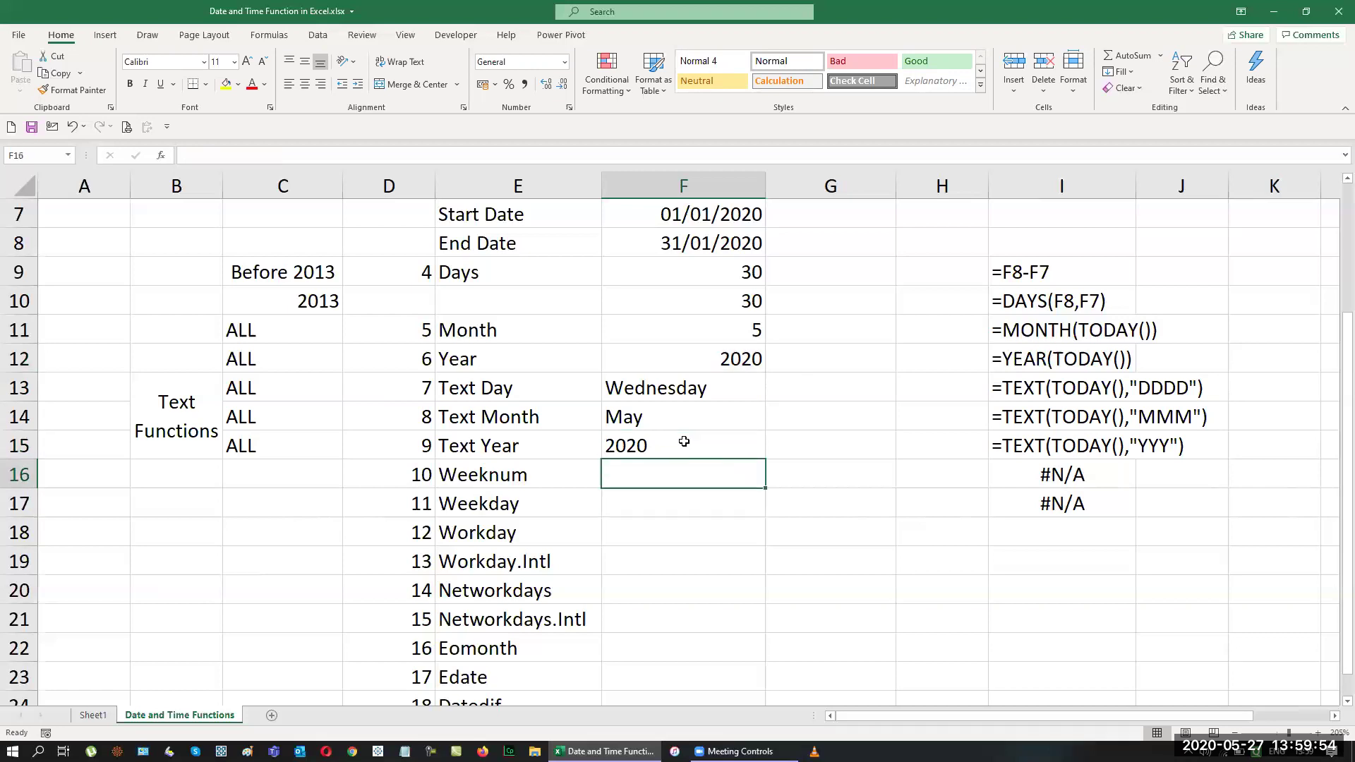
# Step: Enter =WEEKNUM(TODAY()) in cell F16 for the Weeknum row
pyautogui.write('=week')
pyautogui.press('Tab')
pyautogui.press('BackSpace')
pyautogui.press('BackSpace')
pyautogui.press('BackSpace')
pyautogui.press('BackSpace')
pyautogui.write('n')
pyautogui.press('Tab')
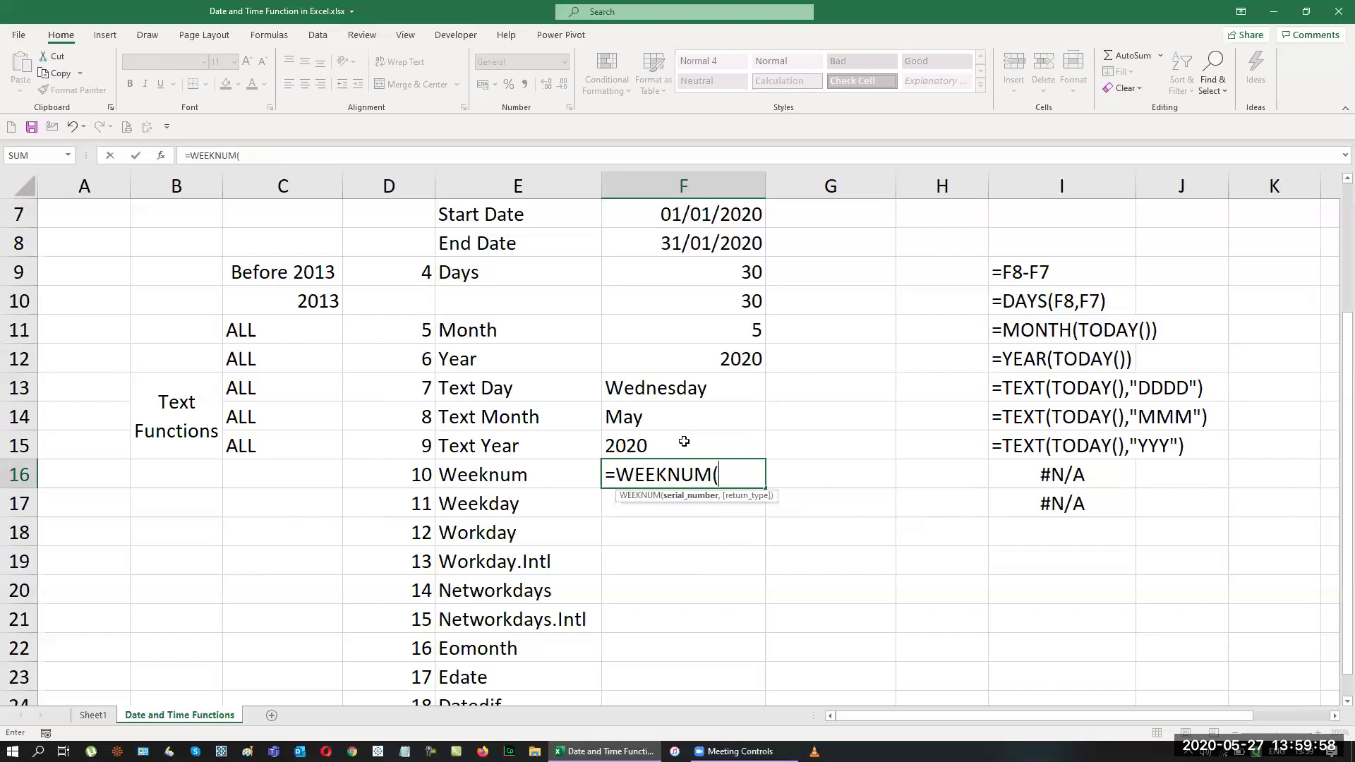
pyautogui.write('todas')
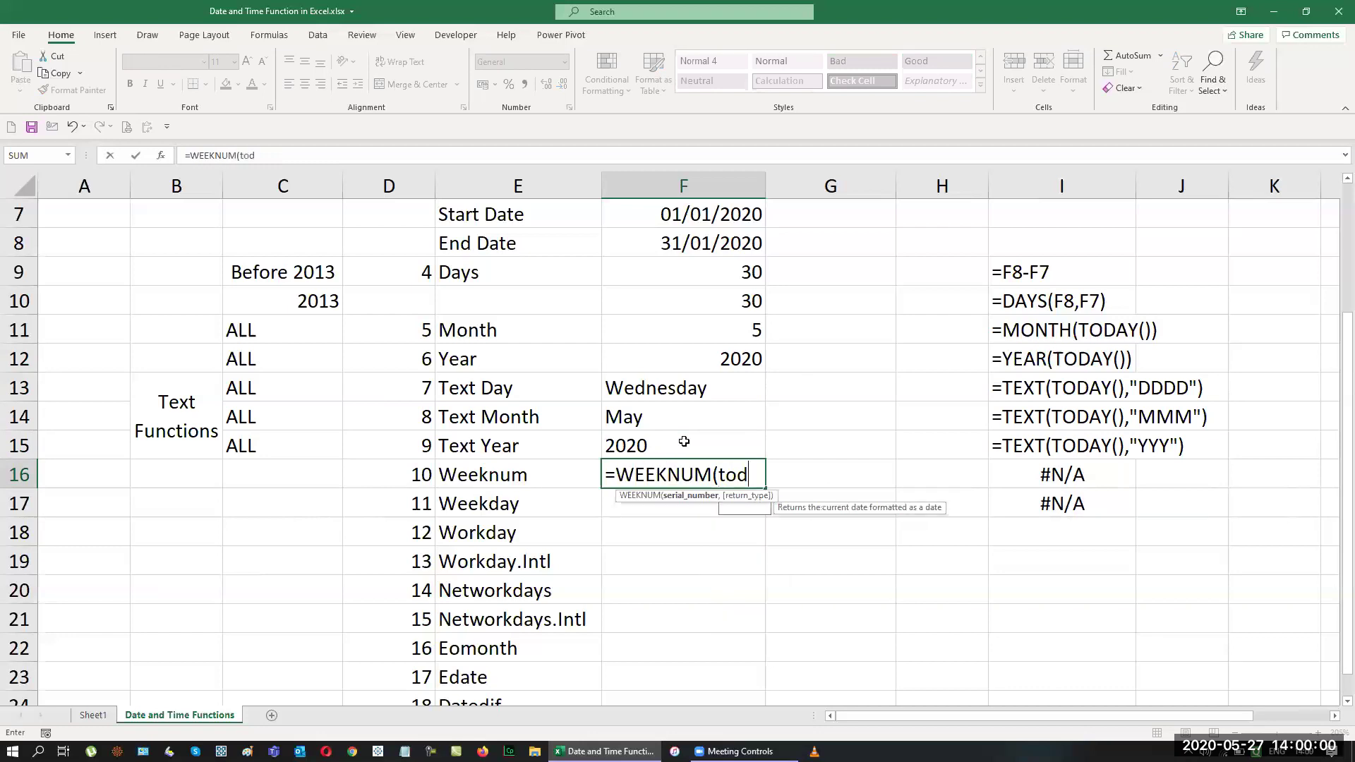
pyautogui.press('Tab')
pyautogui.press('Left')
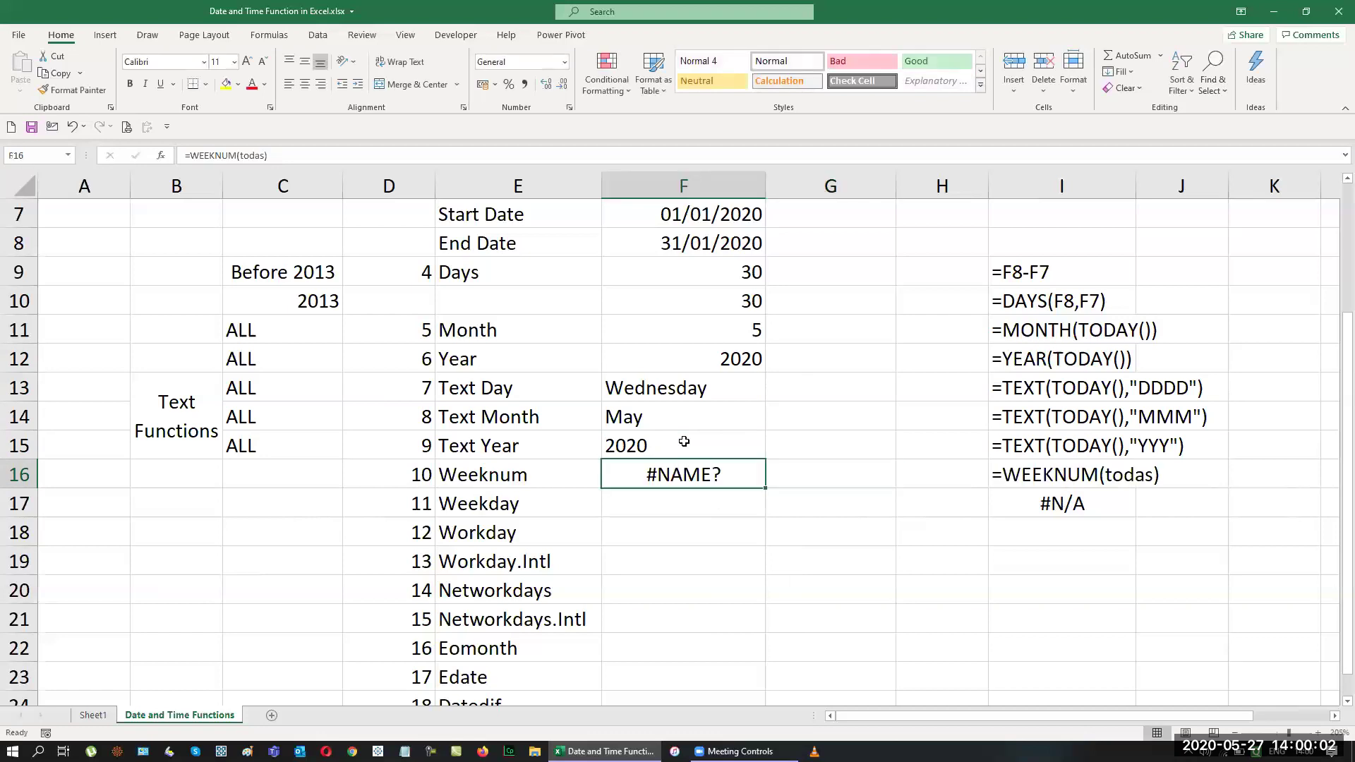
pyautogui.press('F2')
pyautogui.press('BackSpace')
pyautogui.press('Tab')
pyautogui.write('))')
pyautogui.press('Return')
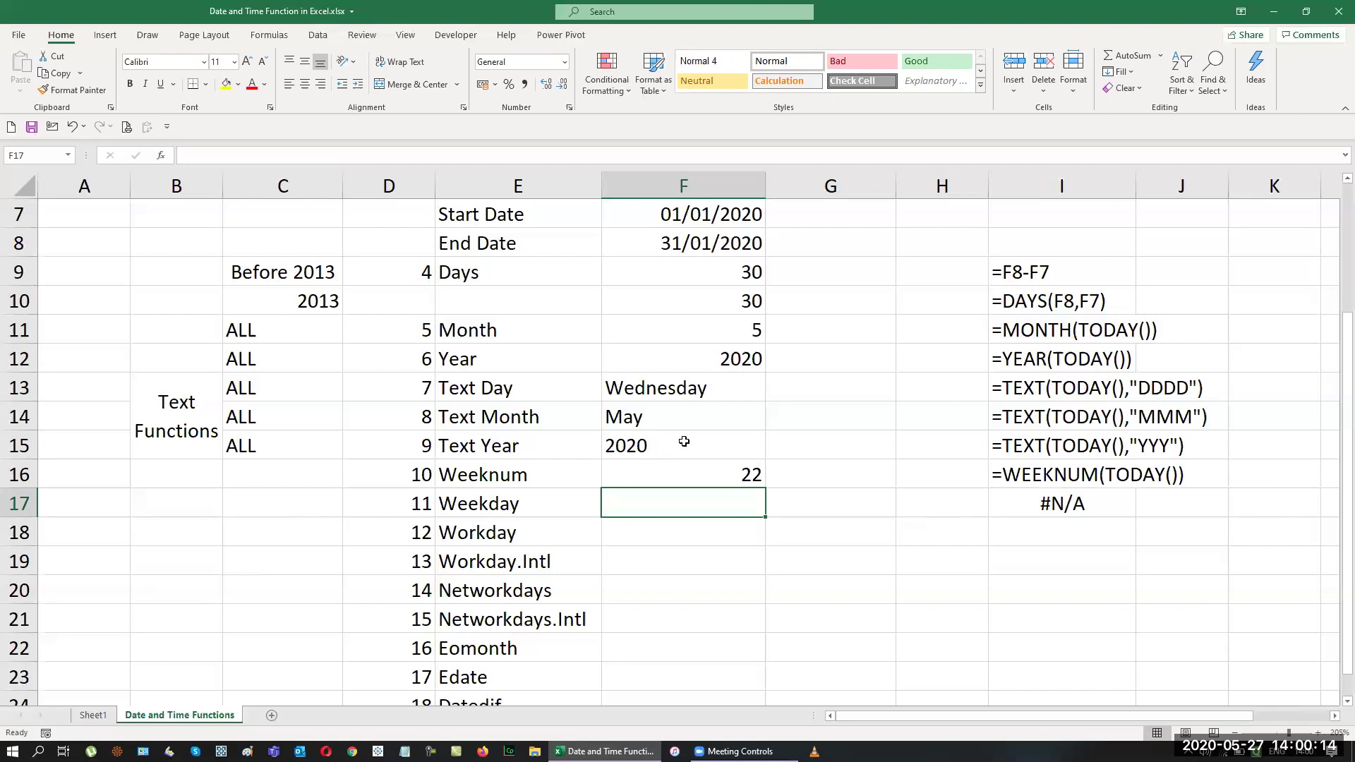
# Step: Start a WEEKDAY formula in cell F17 with TODAY() as its serial number
pyautogui.write('=wee')
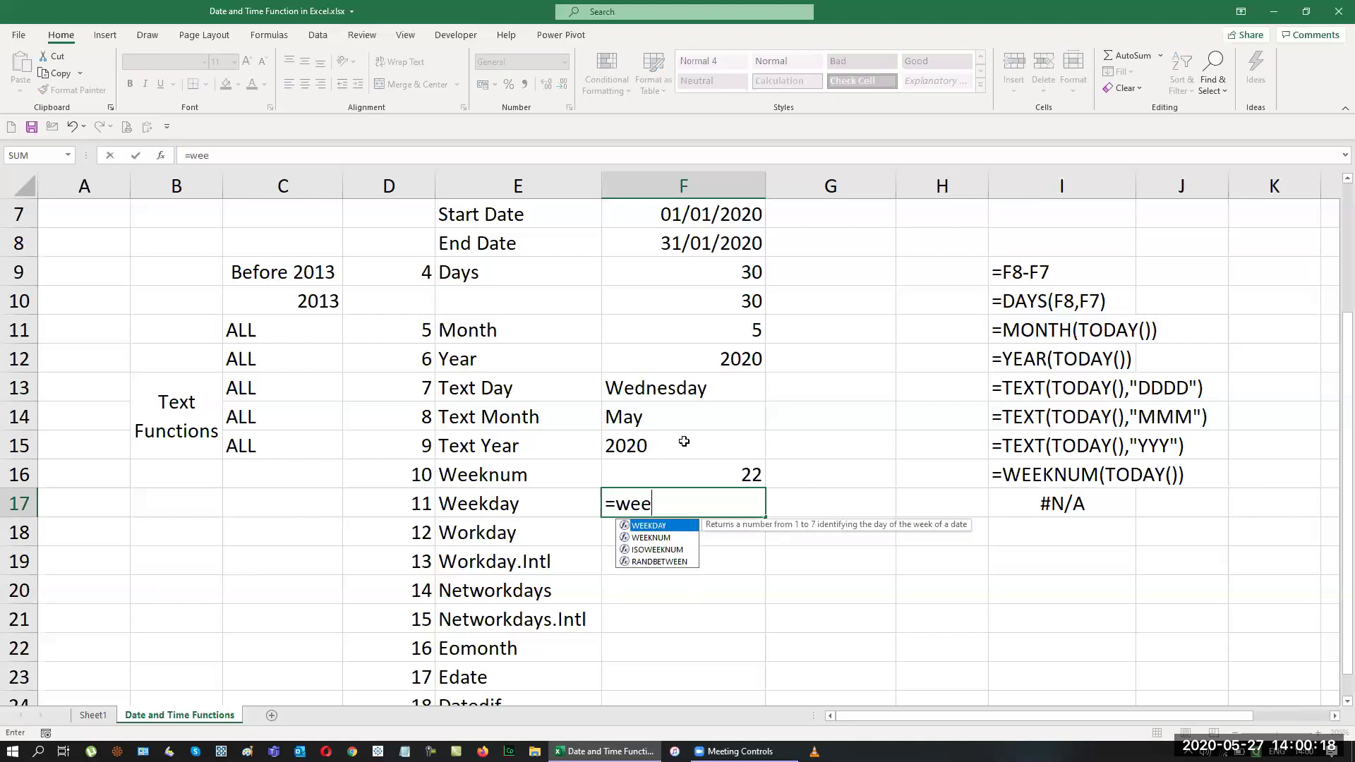
pyautogui.press('Tab')
pyautogui.write('toda')
pyautogui.press('Tab')
pyautogui.write('),')
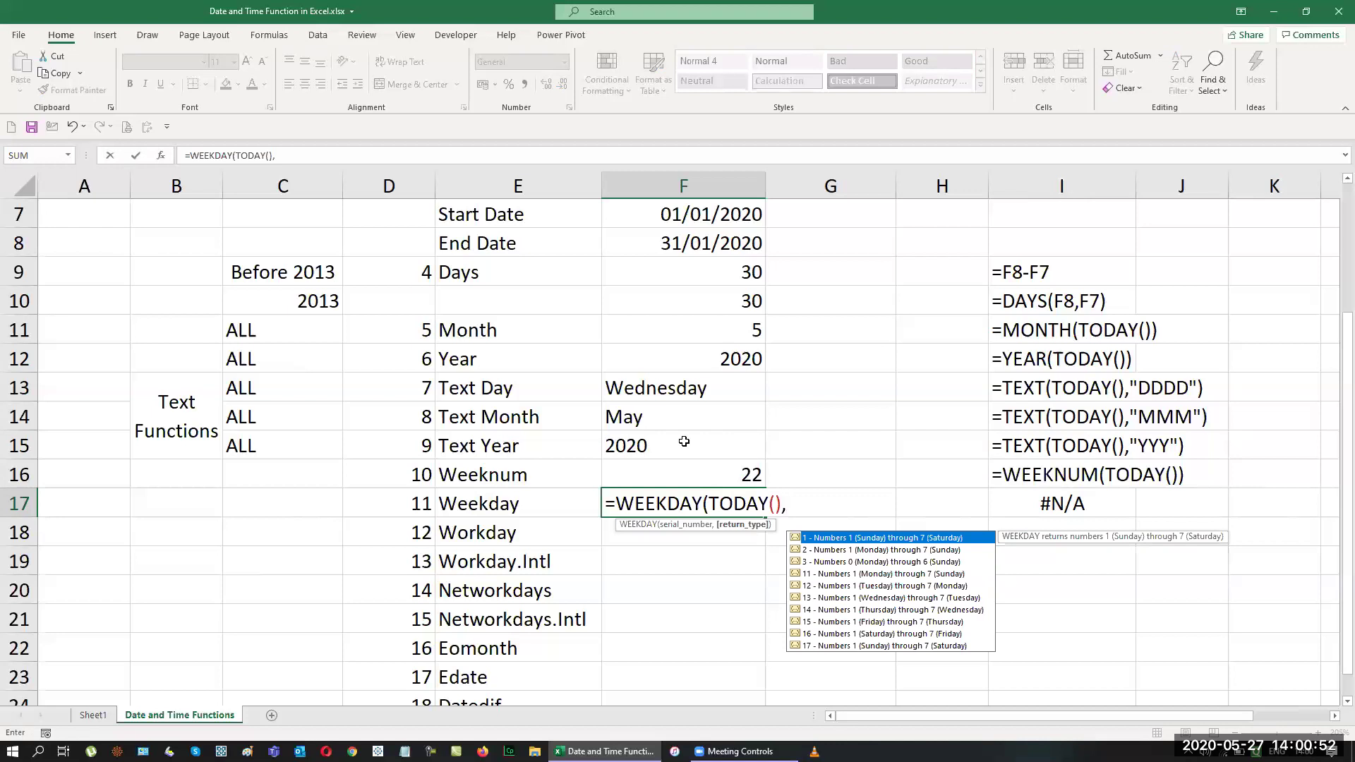
# Step: Set the return type to 2, numbers 1 (Monday) through 7 (Sunday), and complete the formula =WEEKDAY(TODAY(),2) in F17
pyautogui.press('Down')
pyautogui.press('Down')
pyautogui.press('Up')
pyautogui.press('Down')
pyautogui.press('Up')
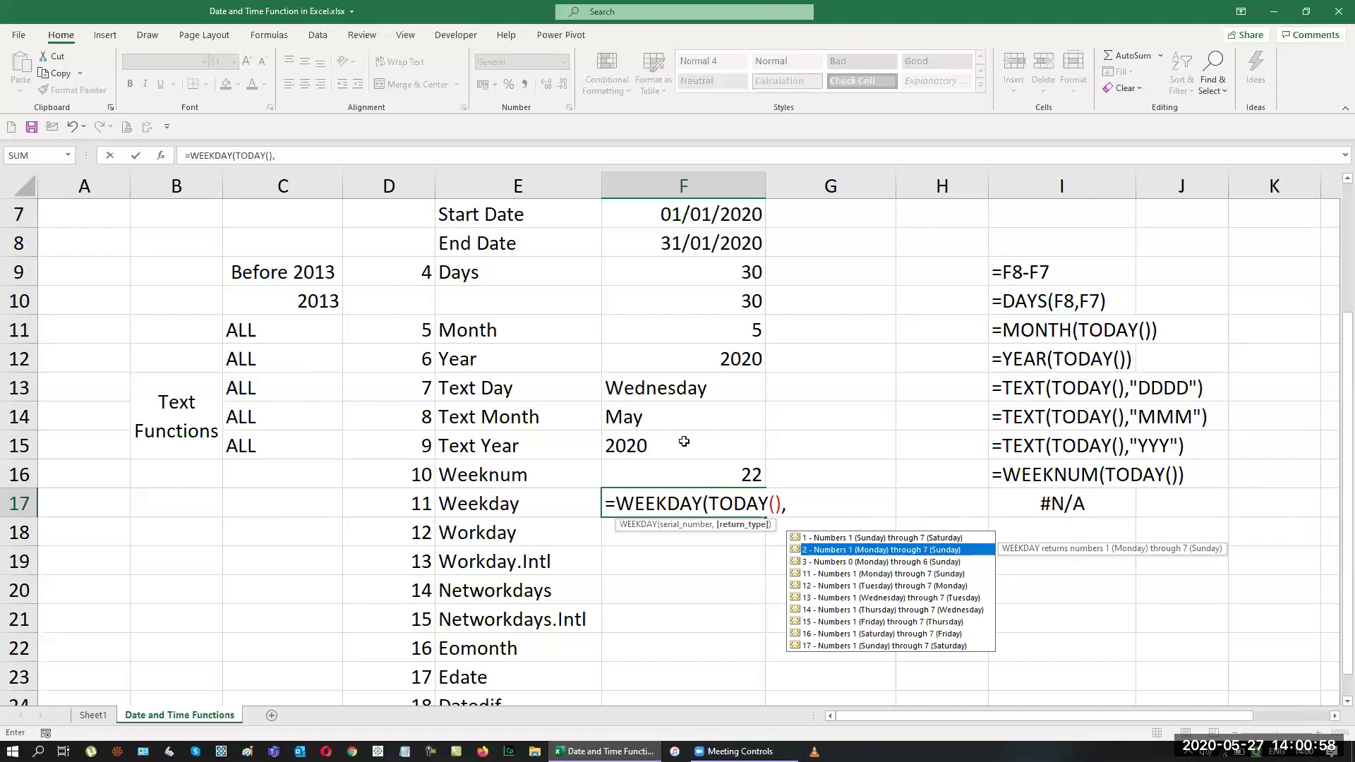
pyautogui.press('Down')
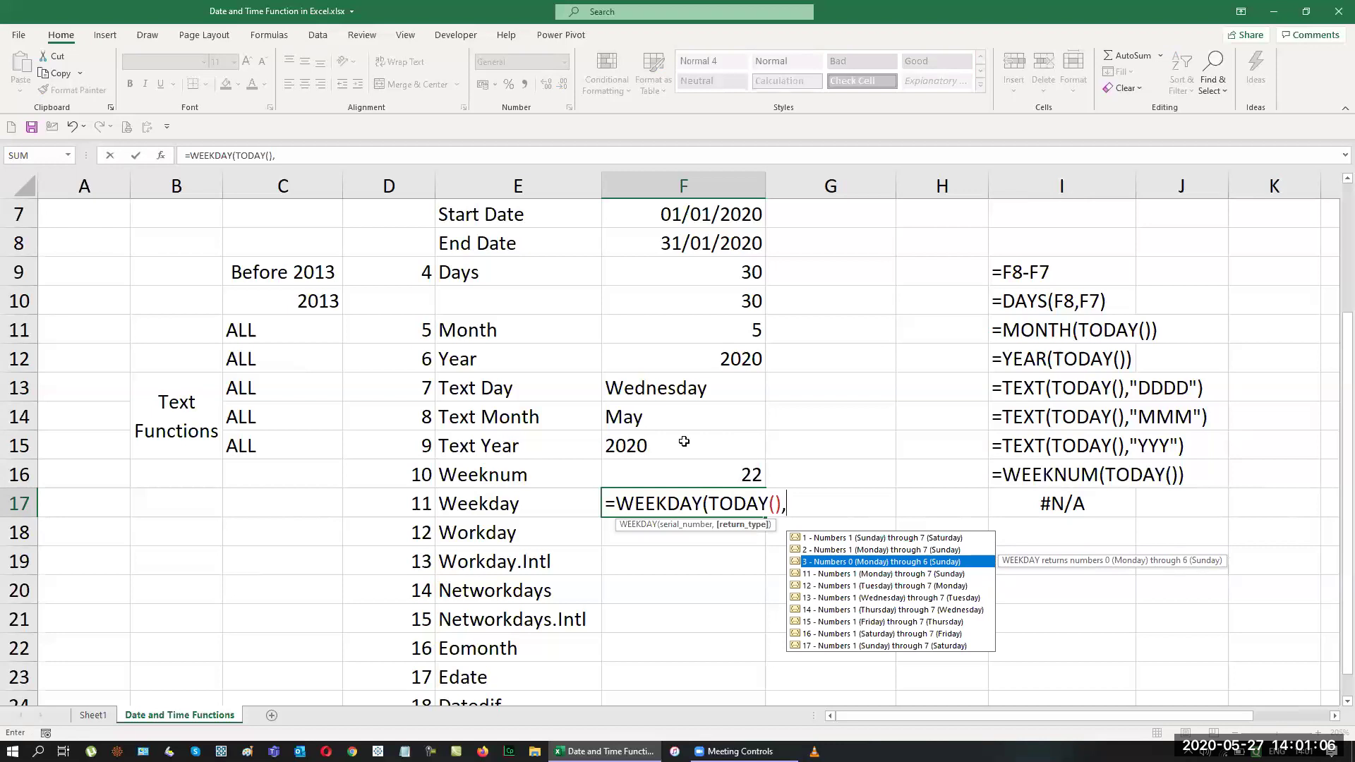
pyautogui.press('Up')
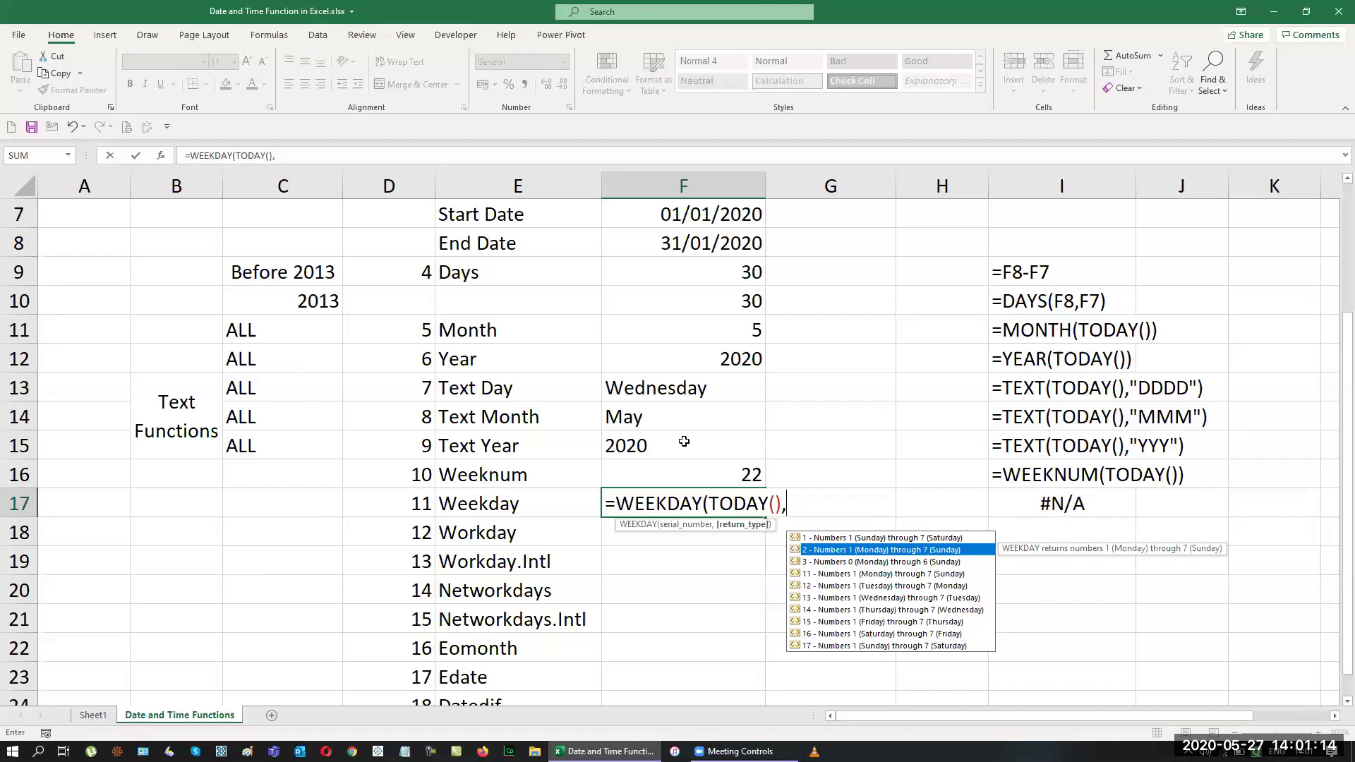
pyautogui.write('2')
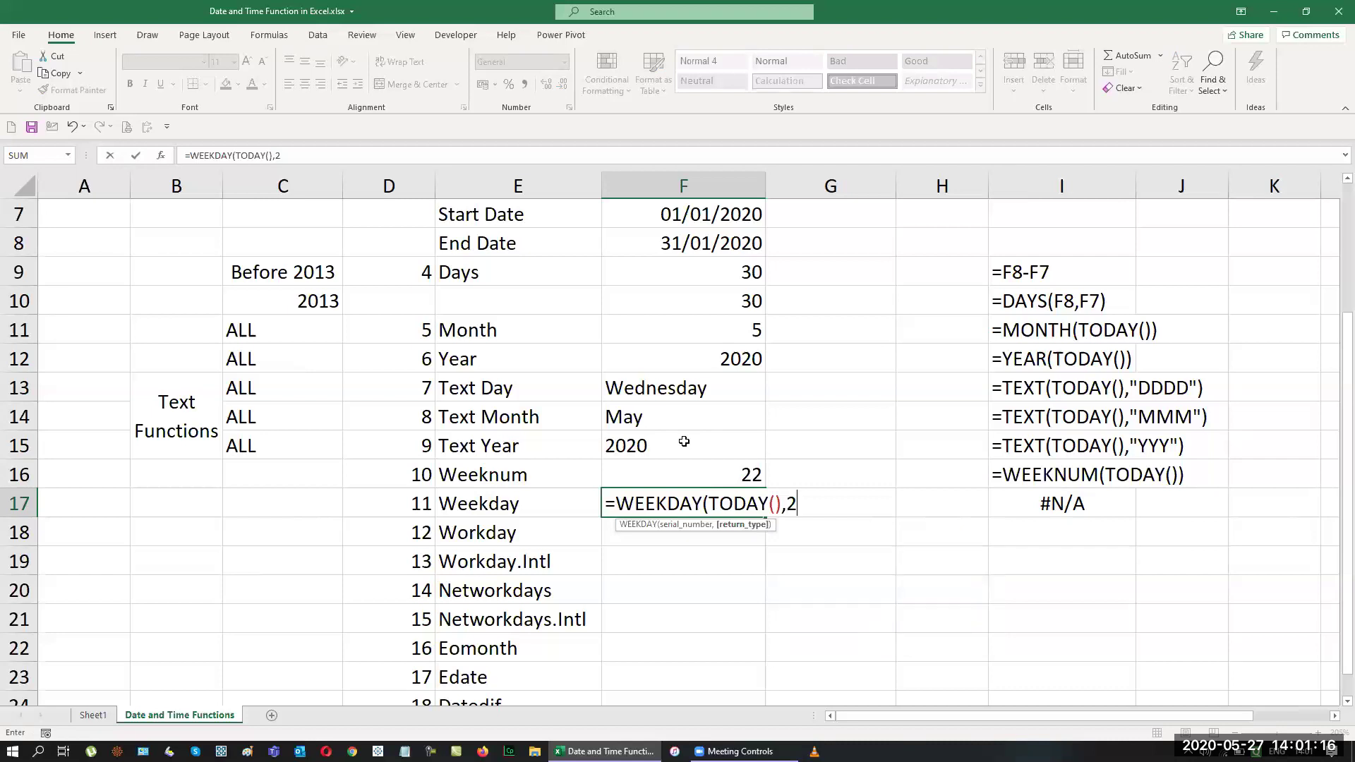
pyautogui.write(')')
pyautogui.press('Return')
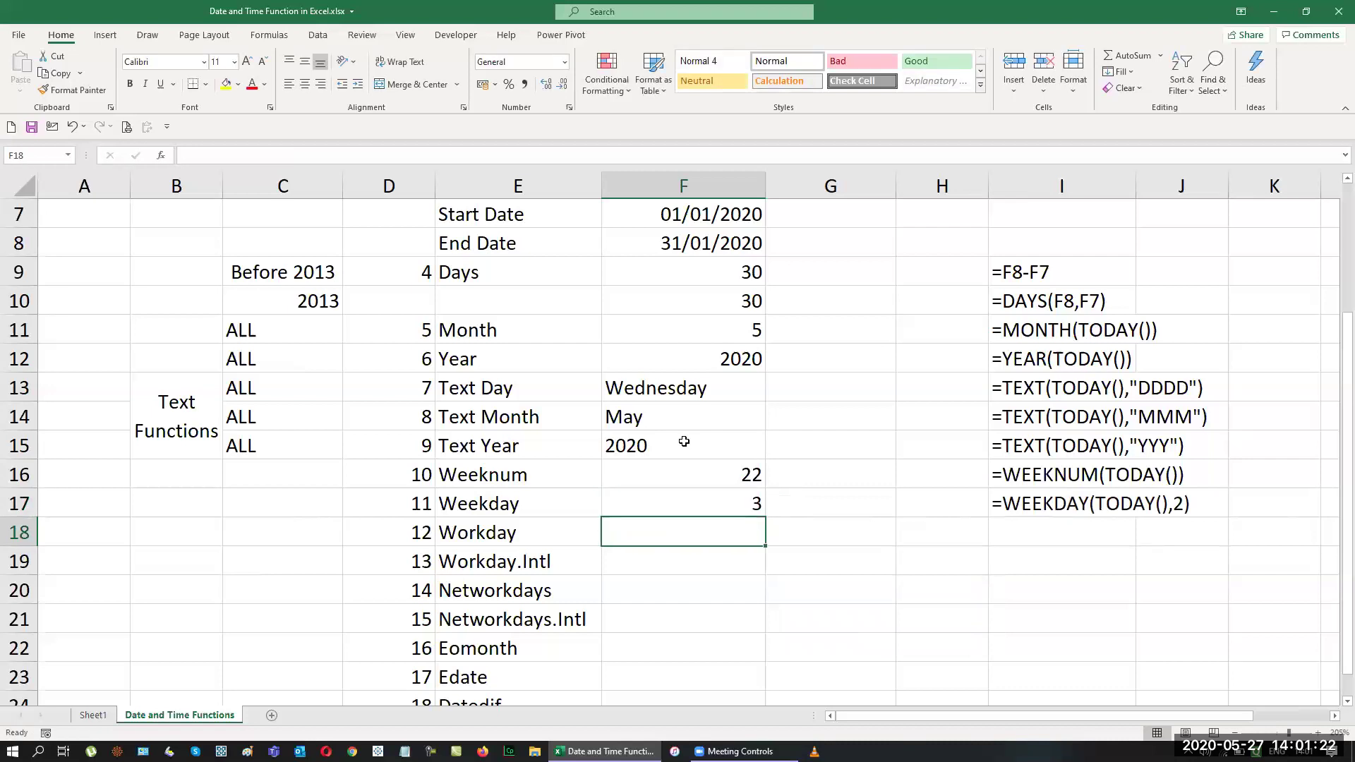
# Step: Fill the version note ALL from C15 down through C18 for the Weeknum, Weekday and Workday rows
pyautogui.press('Left')
pyautogui.press('Left')
pyautogui.press('Left')
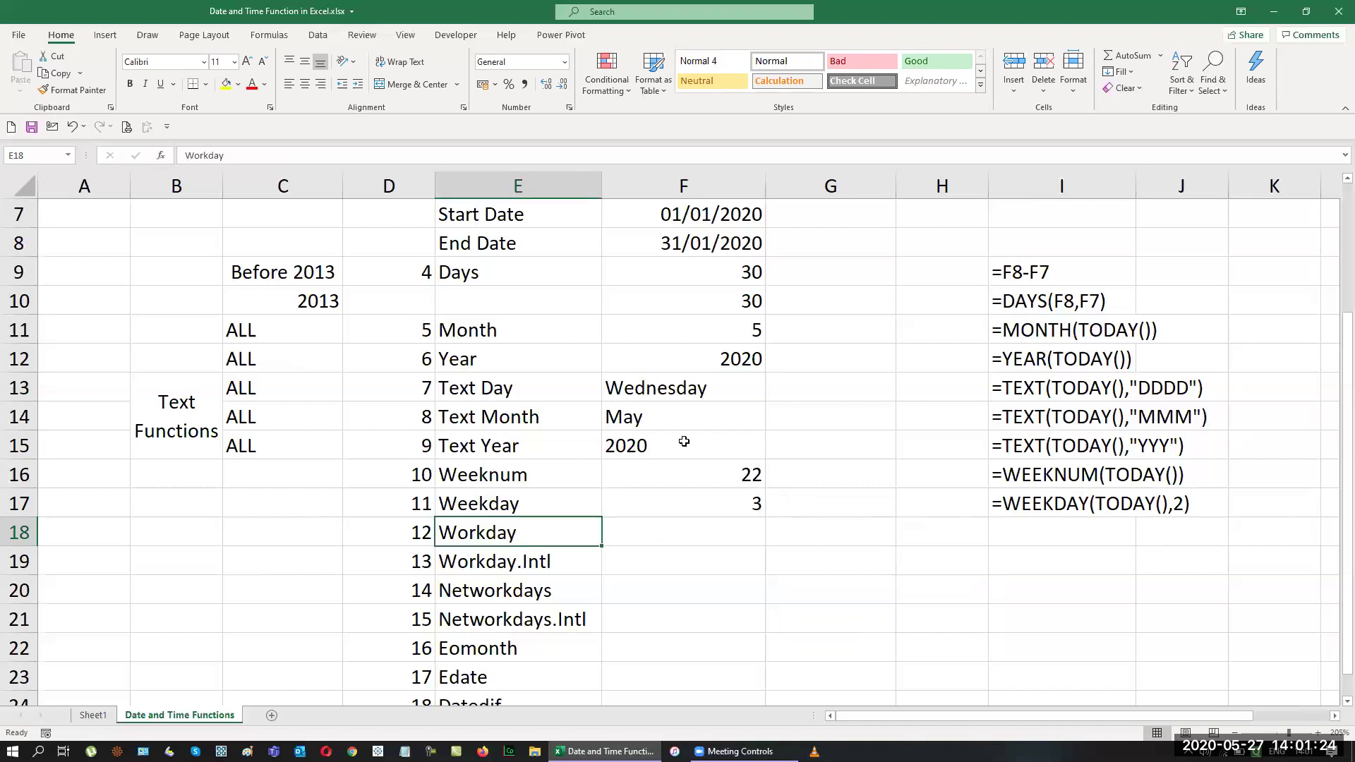
pyautogui.press('Up')
pyautogui.press('Up')
pyautogui.press('Up')
pyautogui.hotkey('shift', 'Down')
pyautogui.hotkey('shift', 'Down')
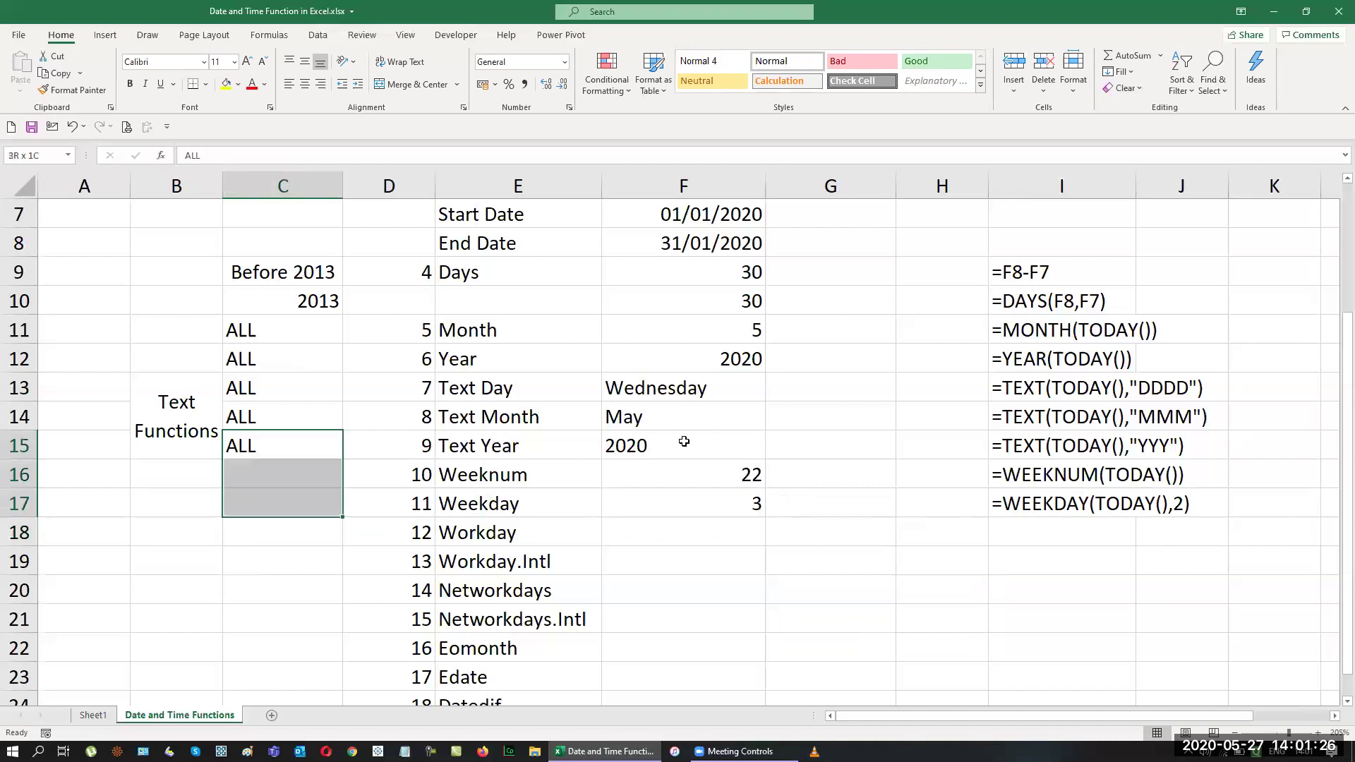
pyautogui.hotkey('ctrl', 'd')
pyautogui.hotkey('shift', 'Down')
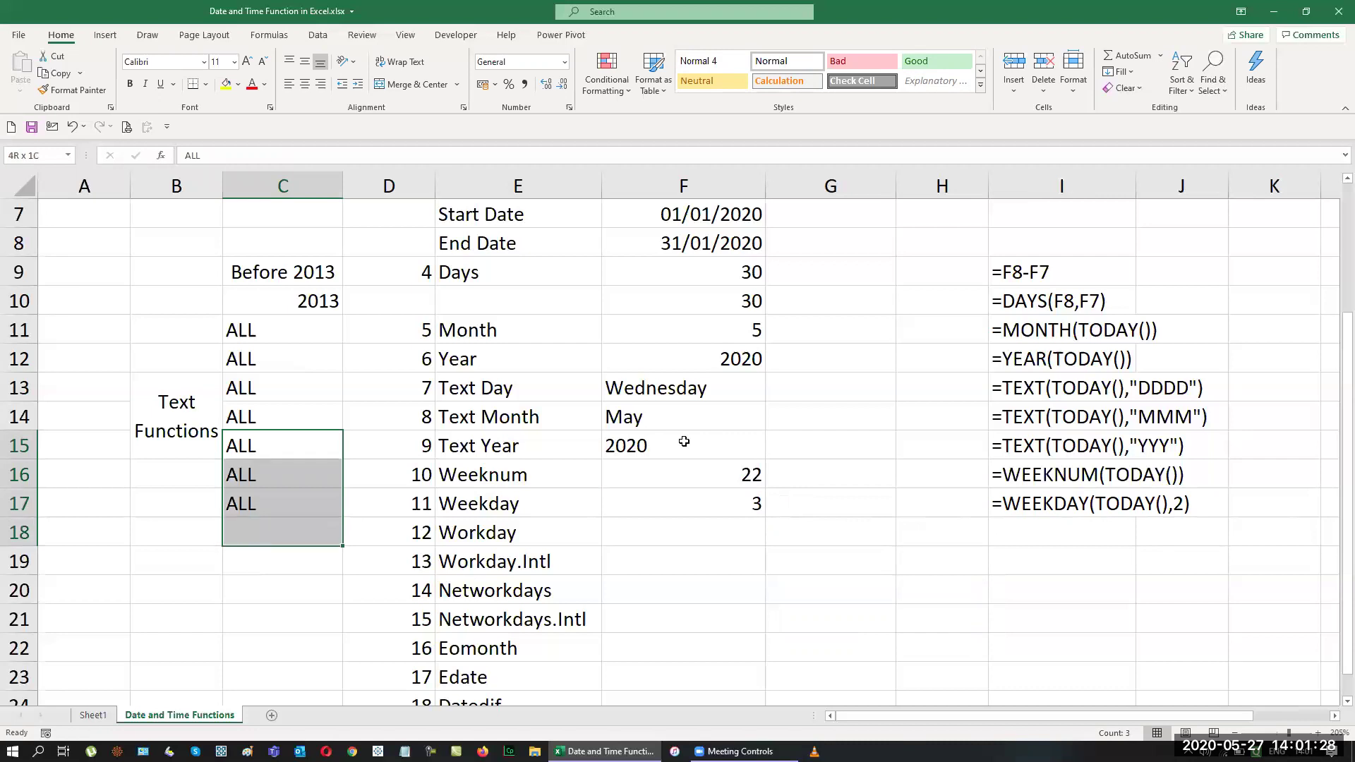
pyautogui.hotkey('ctrl', 'd')
# Step: Enter 2010 in cell C19 as the version note for the Workday.Intl row
pyautogui.press('Down')
pyautogui.press('Down')
pyautogui.press('Down')
pyautogui.press('Down')
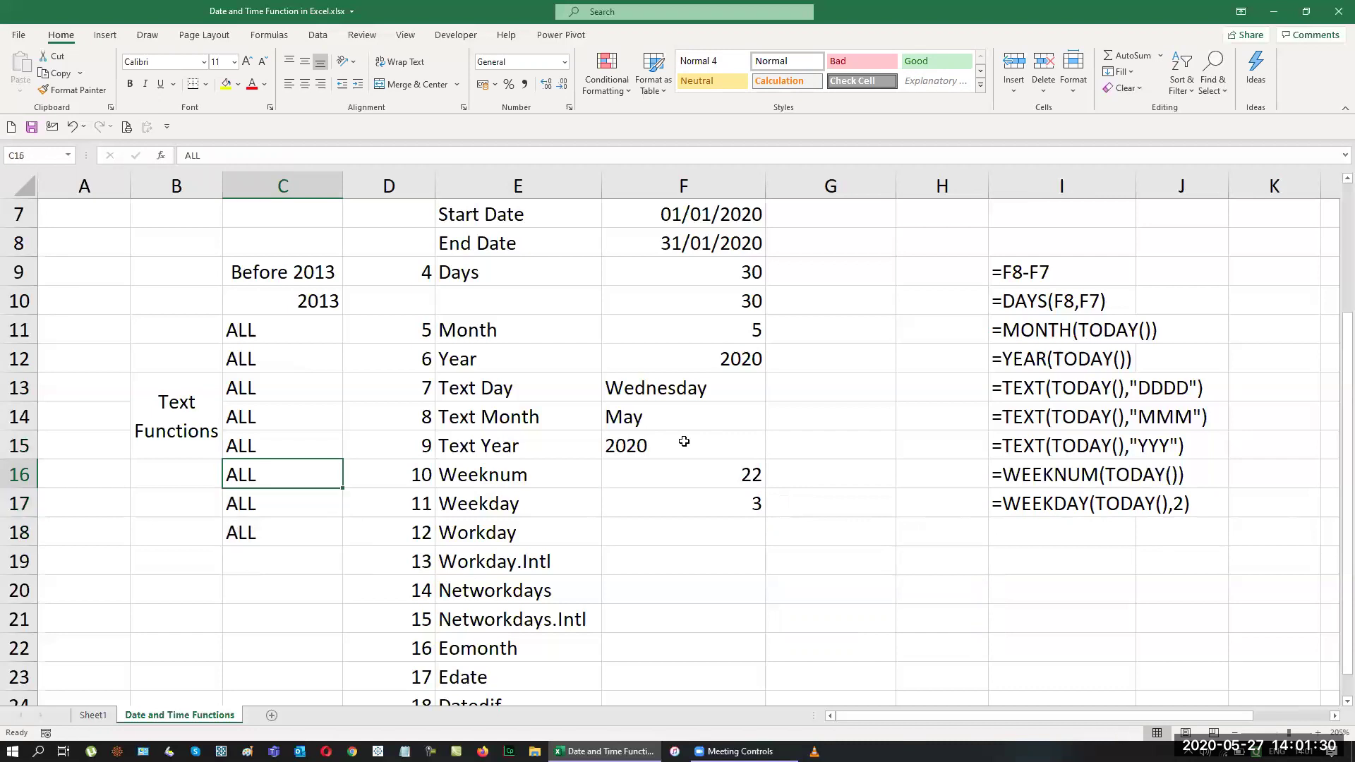
pyautogui.write('2010')
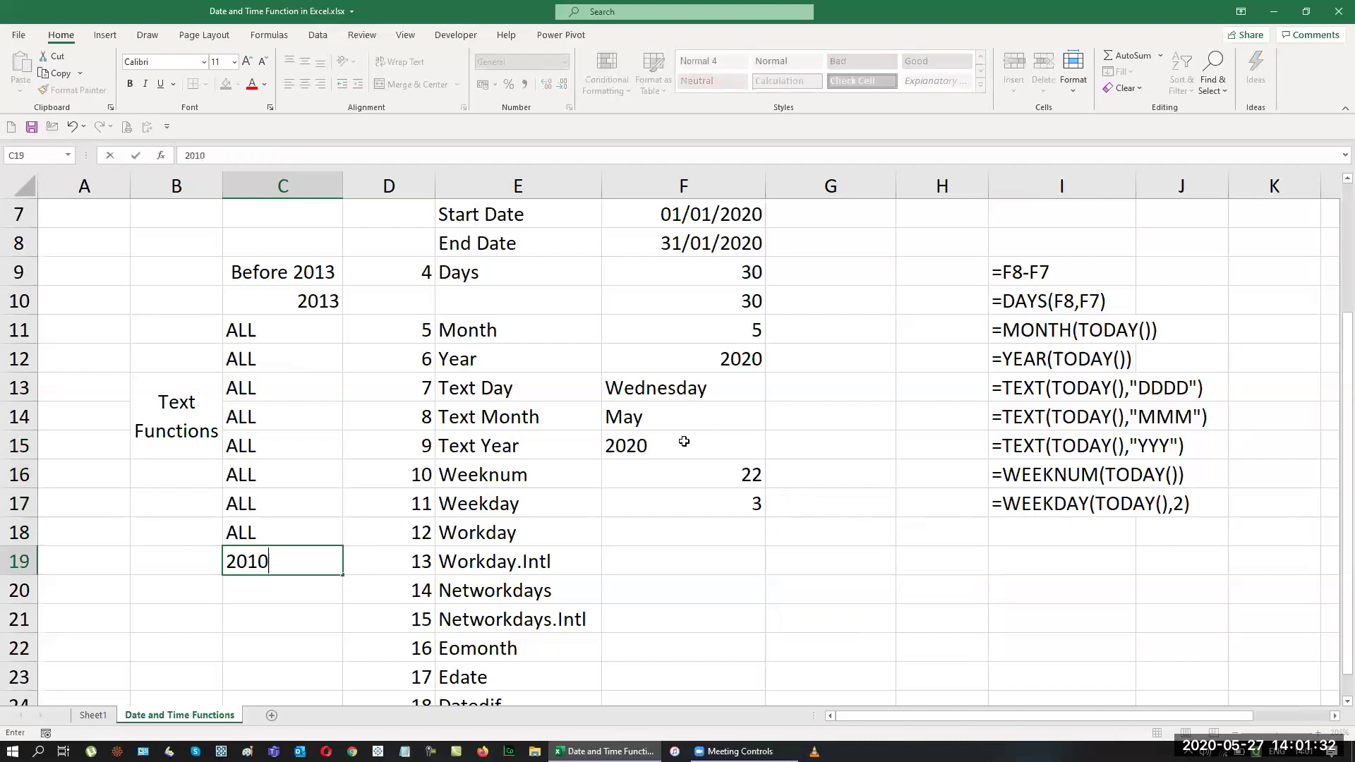
pyautogui.press('Return')
# Step: Copy the ALL and 2010 version notes from C18:C19 to C20:C21 for the Networkdays and Networkdays.Intl rows
pyautogui.press('Up')
pyautogui.press('Up')
pyautogui.hotkey('shift', 'Down')
pyautogui.hotkey('ctrl', 'c')
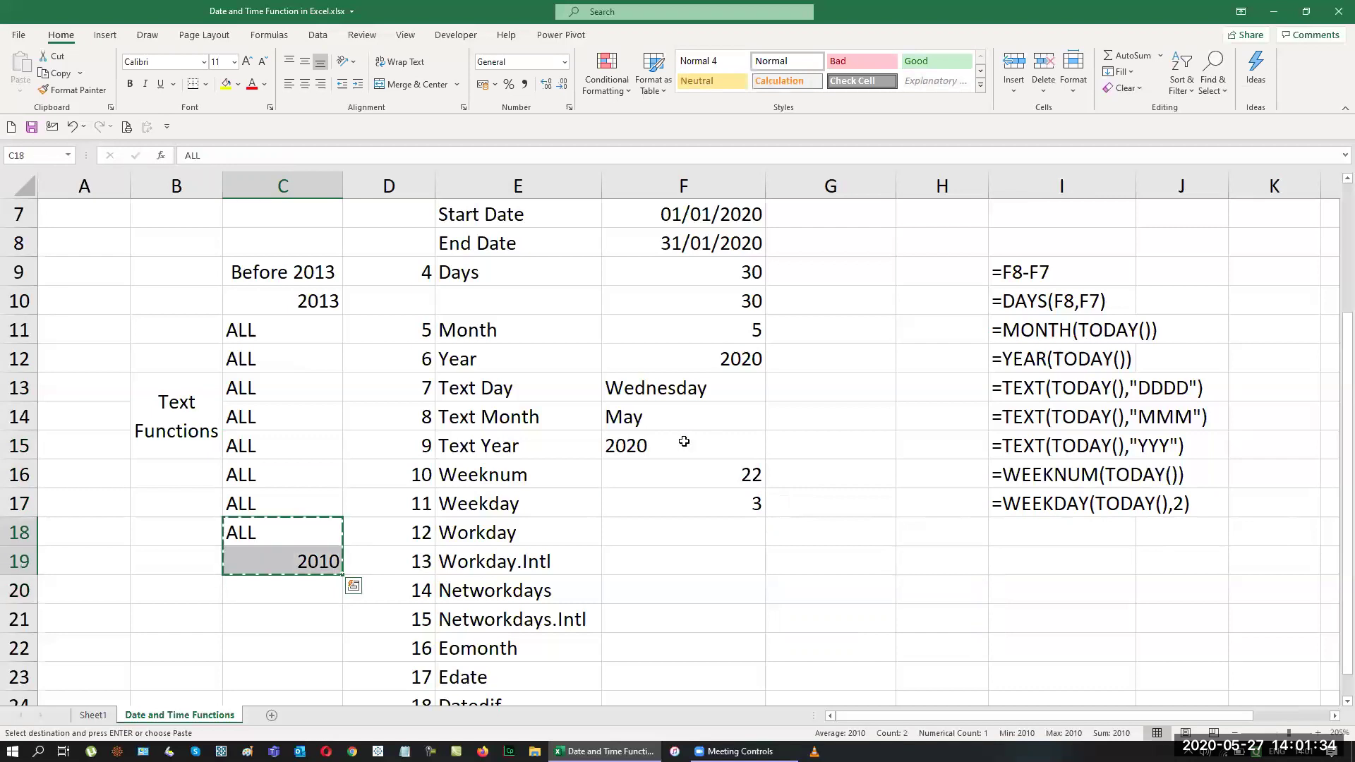
pyautogui.hotkey('ctrl', 'q')
pyautogui.press('Escape')
pyautogui.press('Escape')
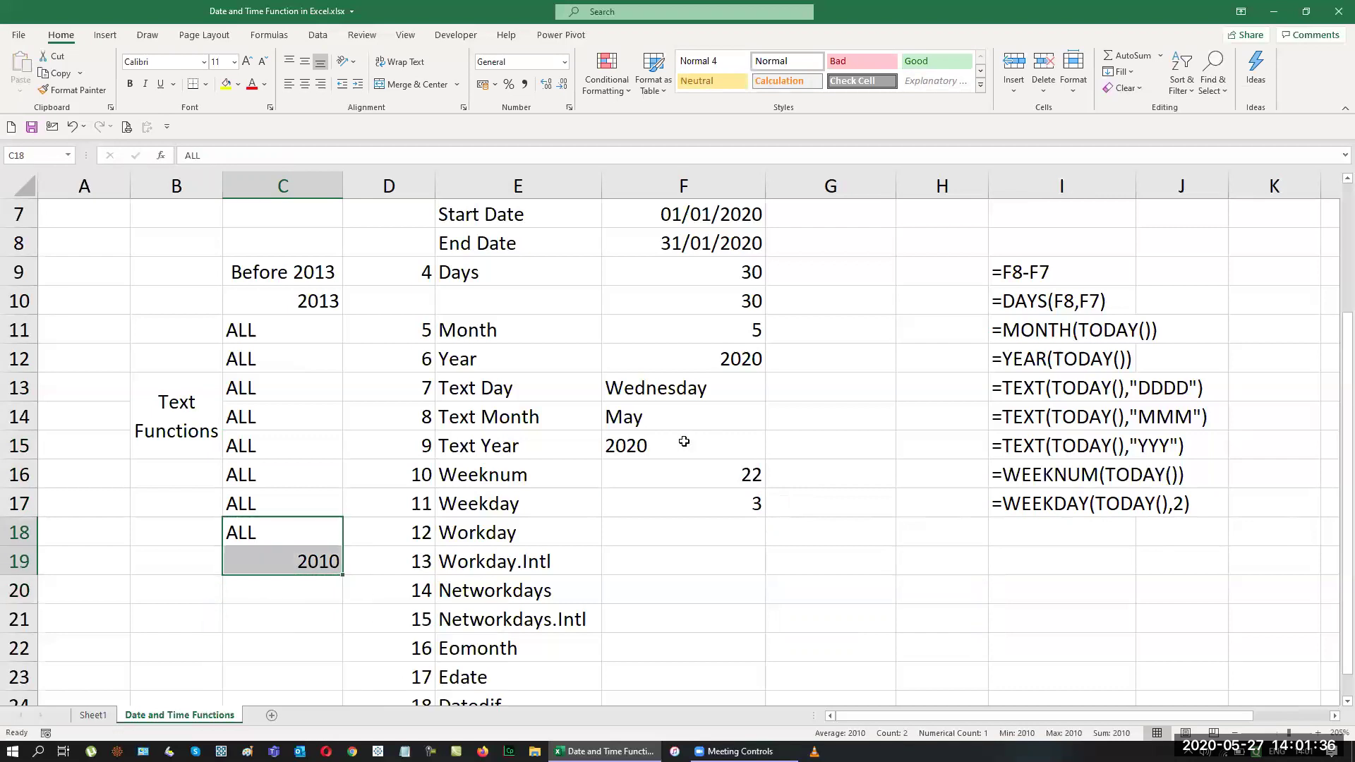
pyautogui.hotkey('ctrl', 'c')
pyautogui.press('Down')
pyautogui.press('Down')
pyautogui.hotkey('ctrl', 'v')
pyautogui.press('Escape')
pyautogui.press('Down')
pyautogui.press('Up')
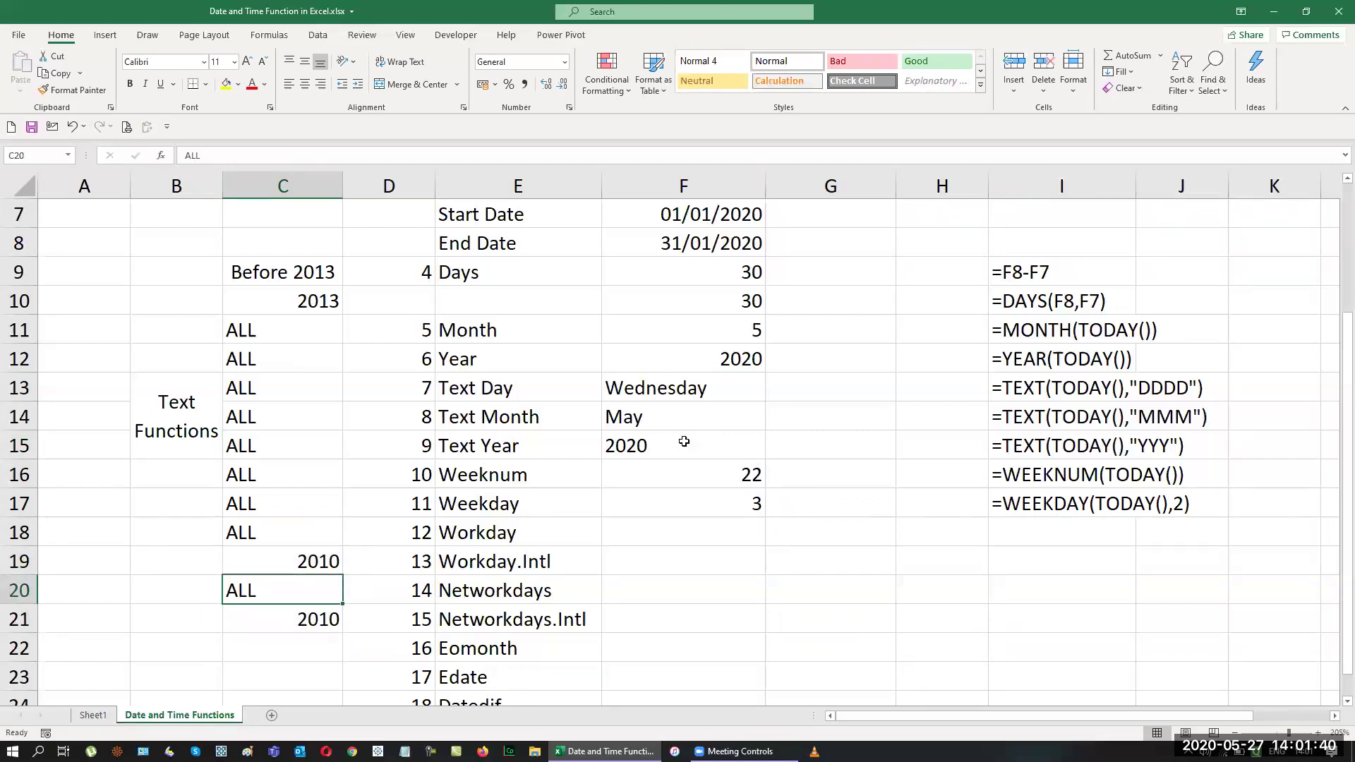
# Step: Copy the ALL note from C20 to C22:C24 for the Eomonth, Edate and Datedif rows
pyautogui.hotkey('ctrl', 'c')
pyautogui.press('Down')
pyautogui.press('Down')
pyautogui.hotkey('shift', 'Down')
pyautogui.hotkey('shift', 'Down')
pyautogui.press('Return')
pyautogui.press('Up')
pyautogui.press('Up')
pyautogui.press('Up')
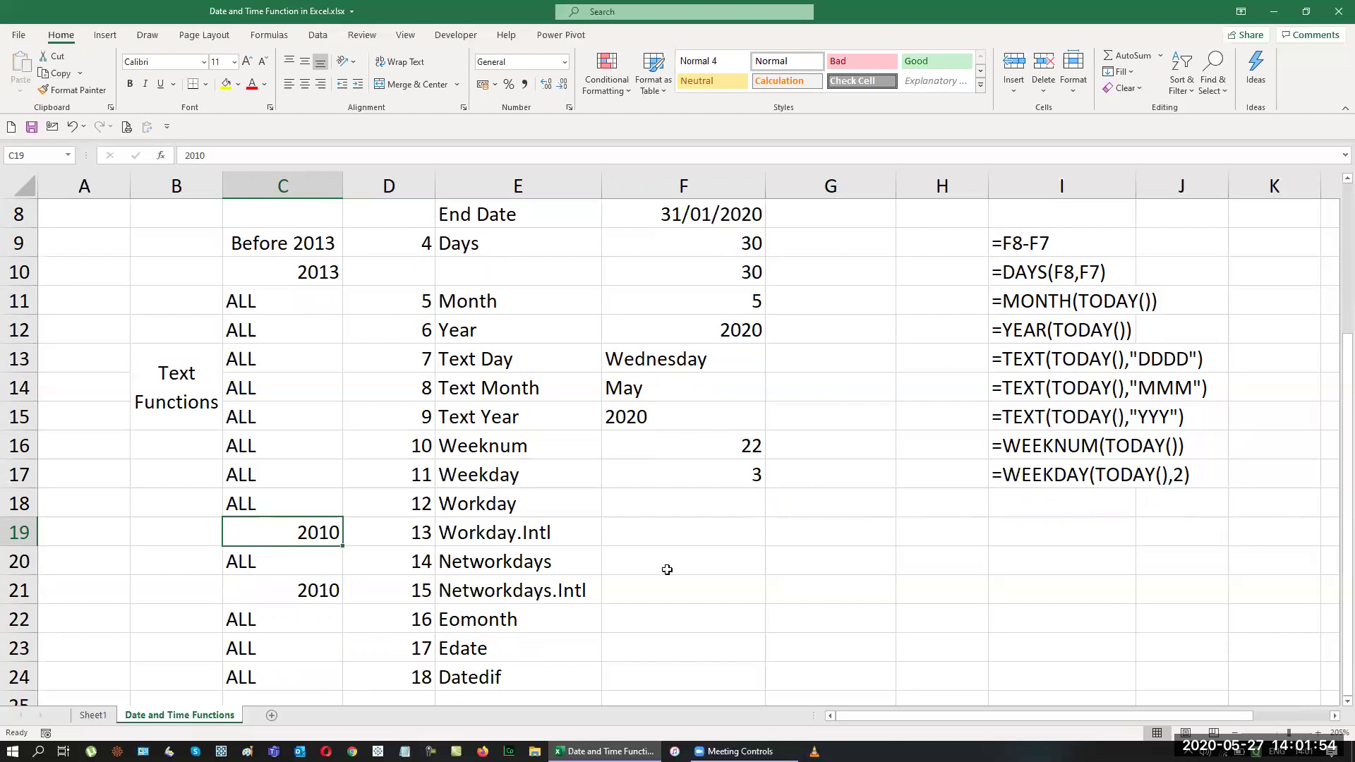
# Step: Insert three blank rows above the Workday row at row 18
pyautogui.click(391, 504)
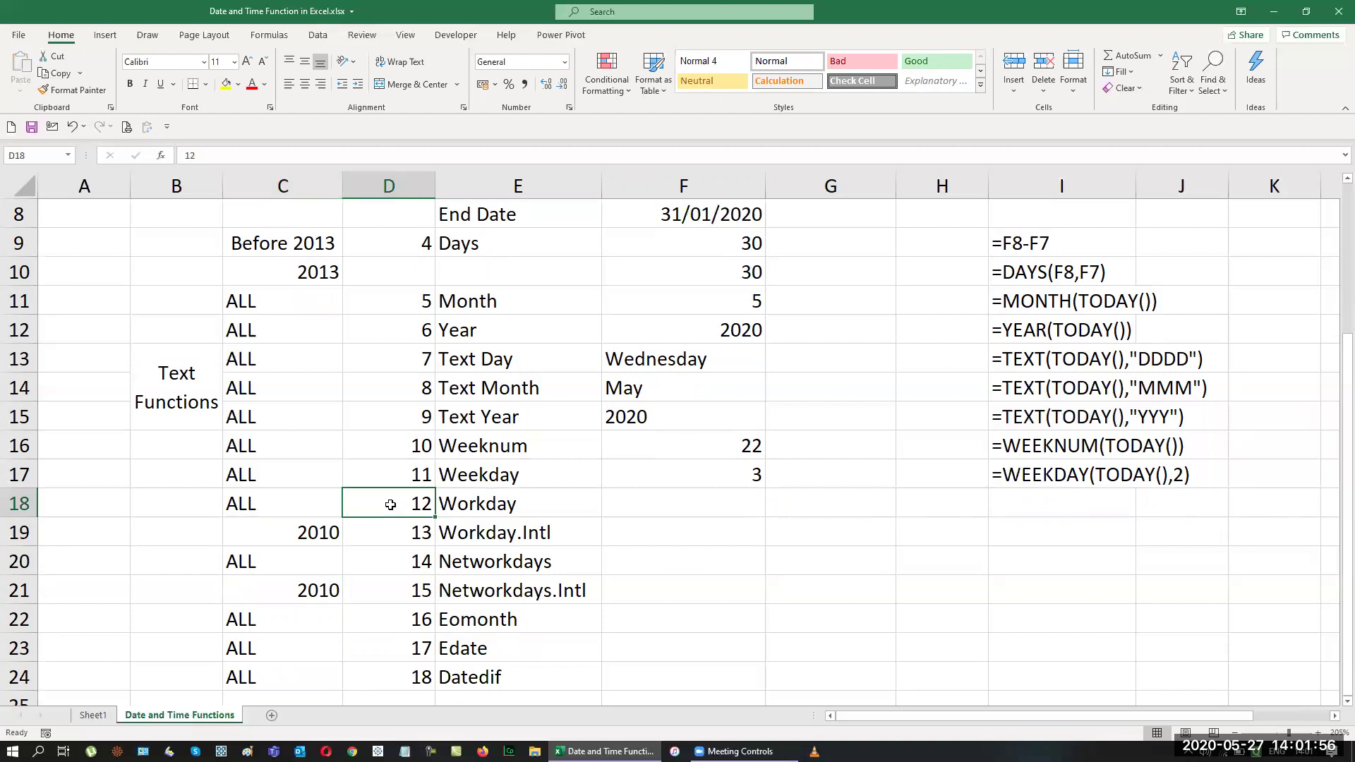
pyautogui.hotkey('shift', 'space')
pyautogui.hotkey('ctrl', 'shift', '+')
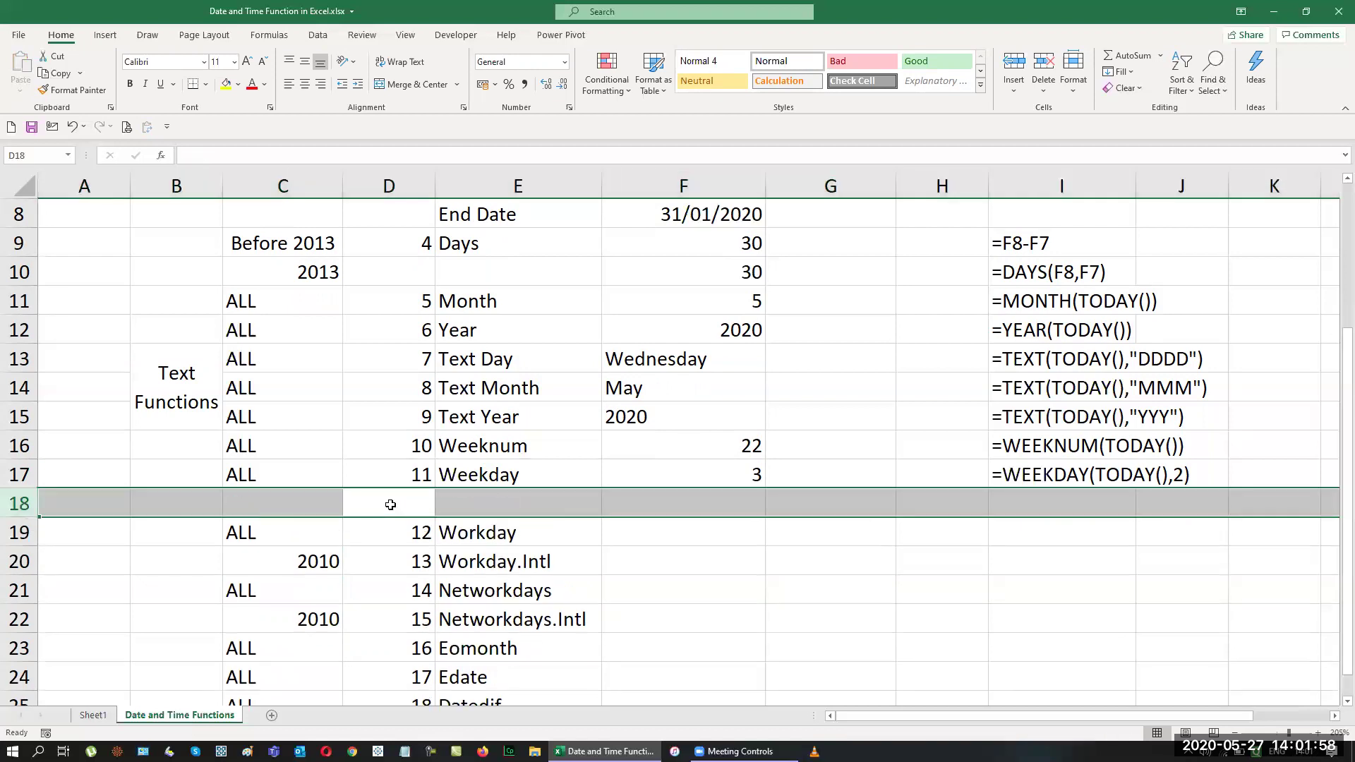
pyautogui.hotkey('ctrl', 'shift', '+')
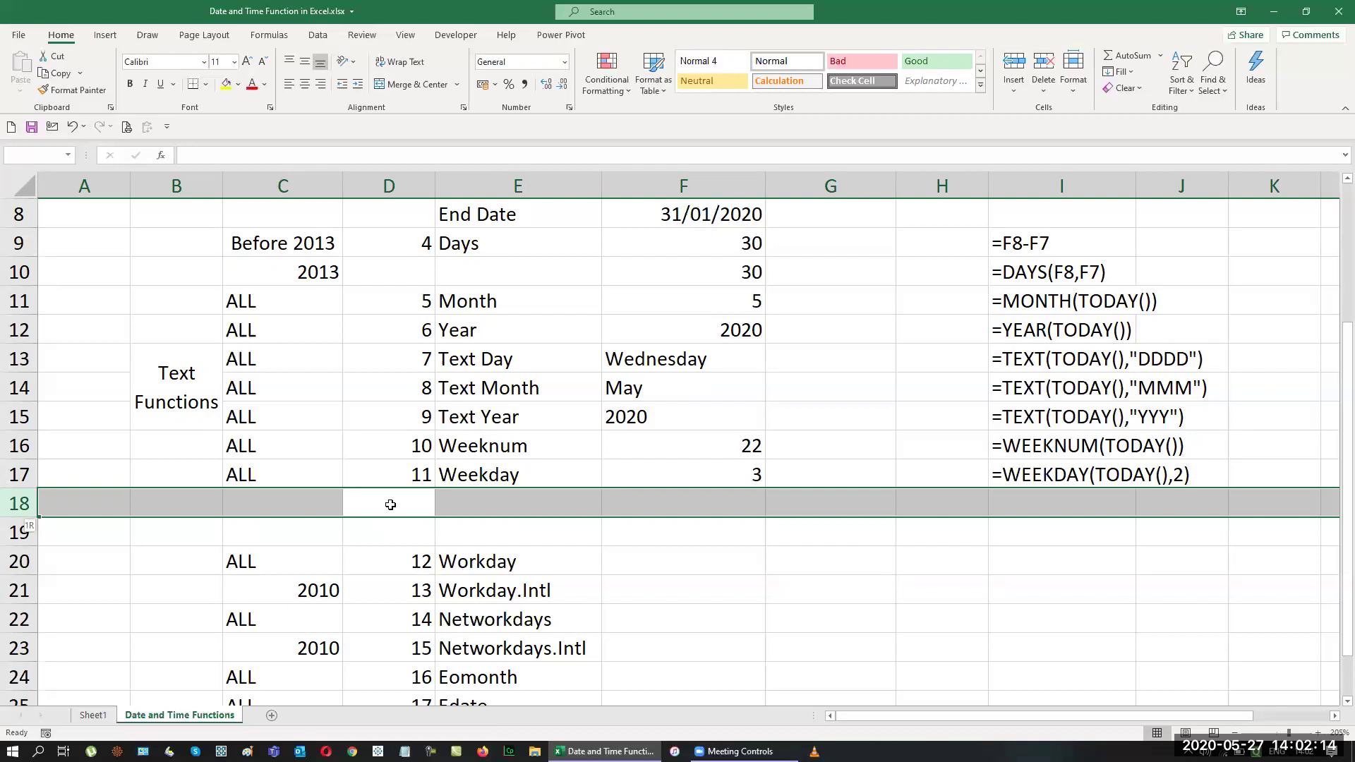
pyautogui.hotkey('ctrl', 'shift', '+')
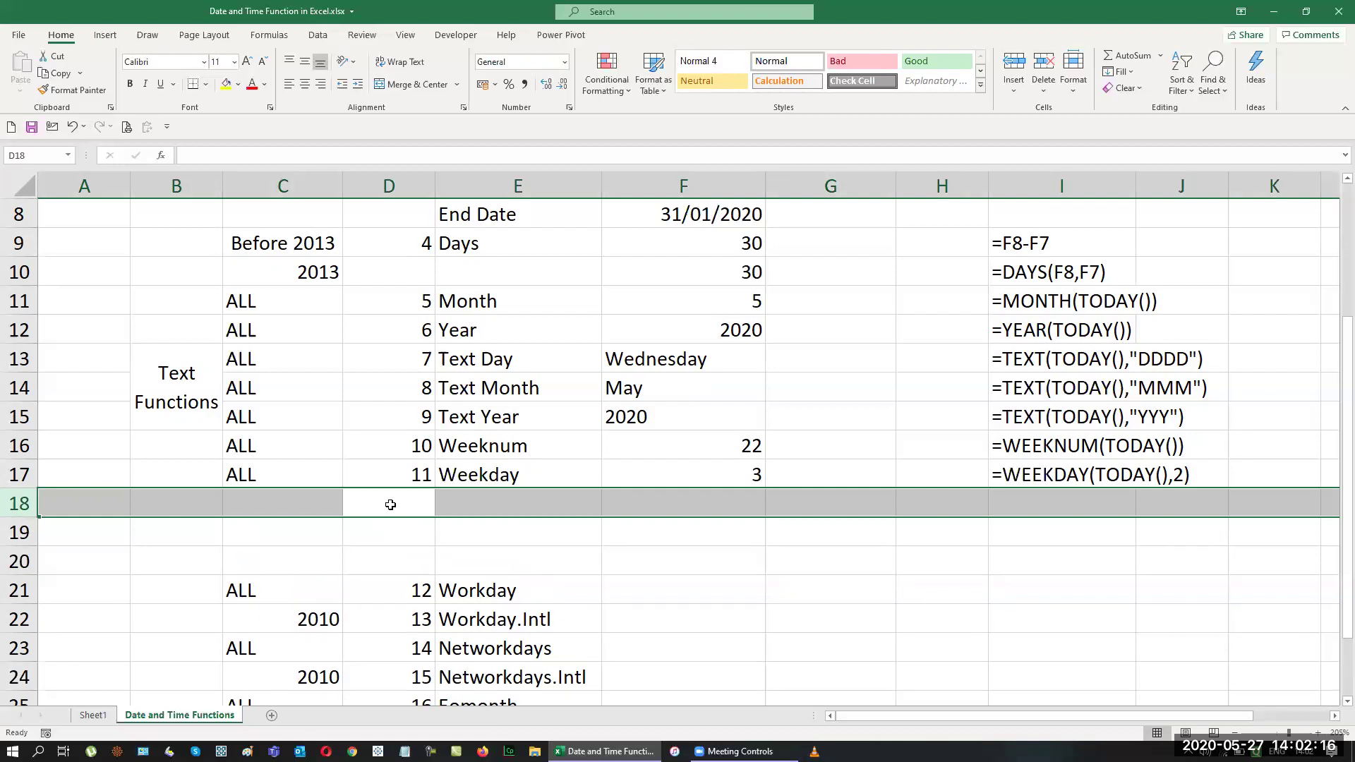
# Step: Label the new rows Start Date, NO of Days and End Date in cells E18 to E20
pyautogui.click(390, 505)
pyautogui.press('Right')
pyautogui.write('Start')
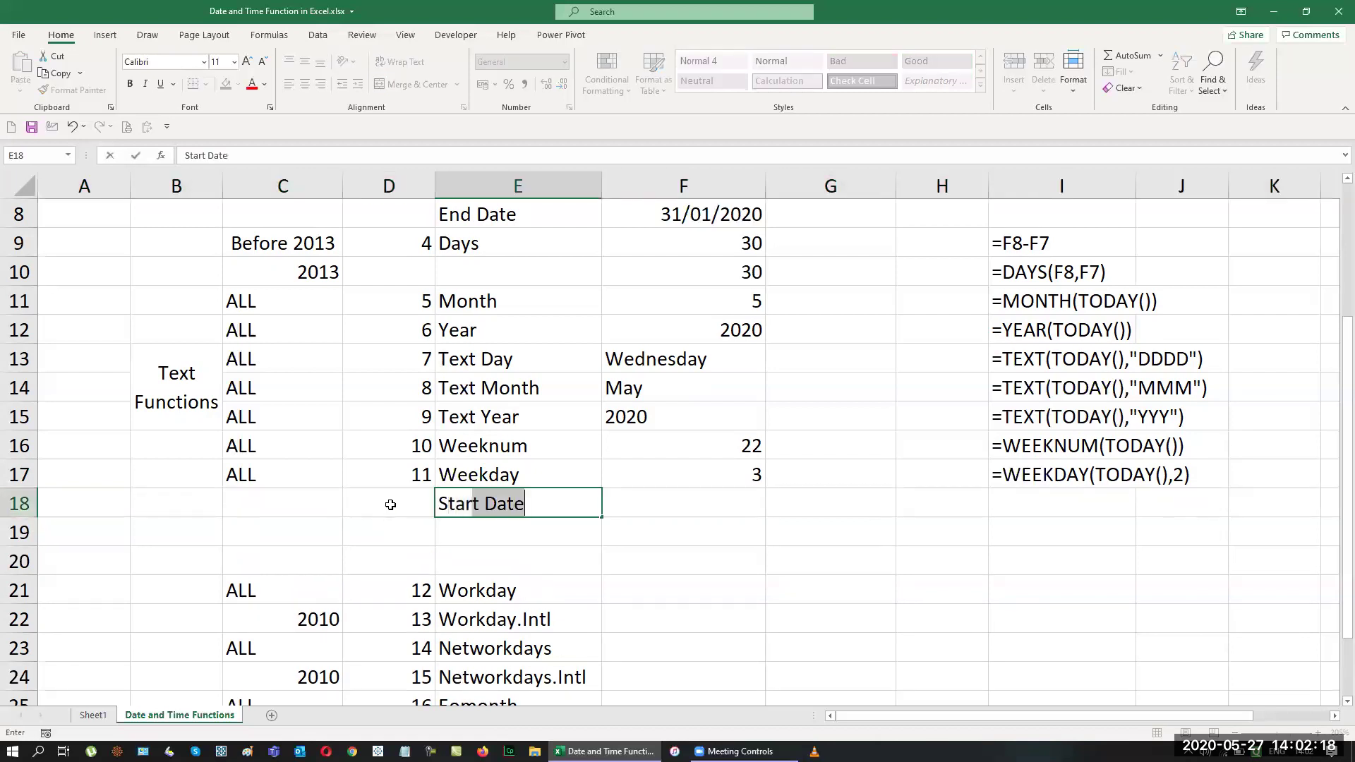
pyautogui.press('Return')
pyautogui.write('NO ')
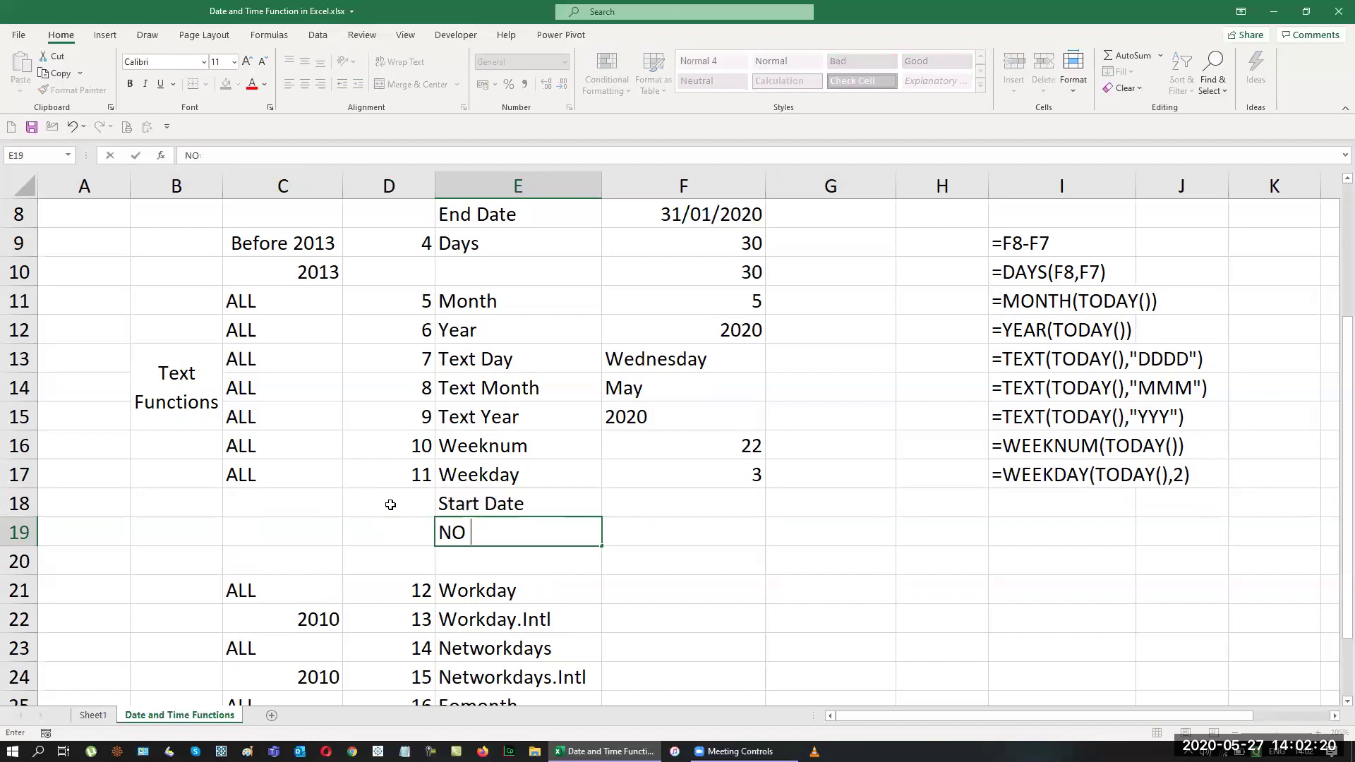
pyautogui.write('of Days')
pyautogui.press('Return')
pyautogui.write('End Date')
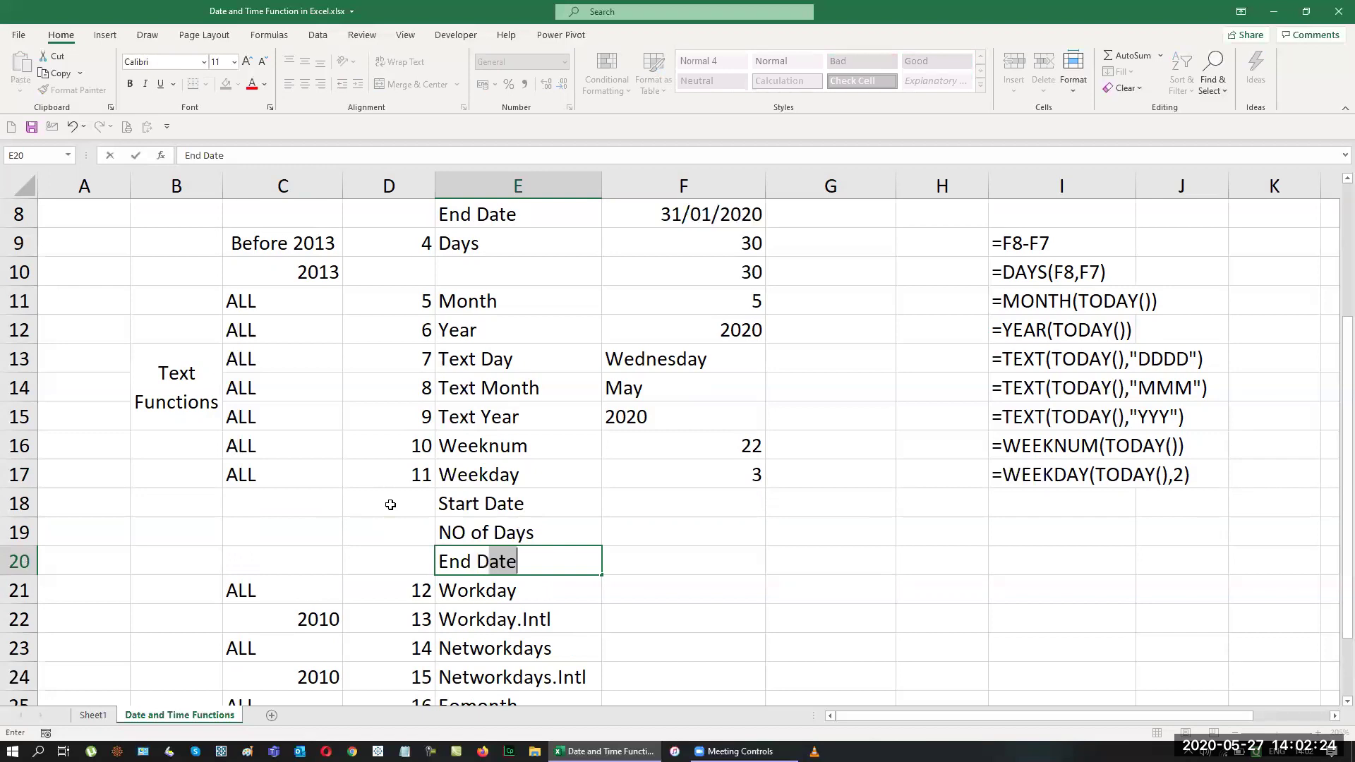
pyautogui.press('Return')
pyautogui.press('Up')
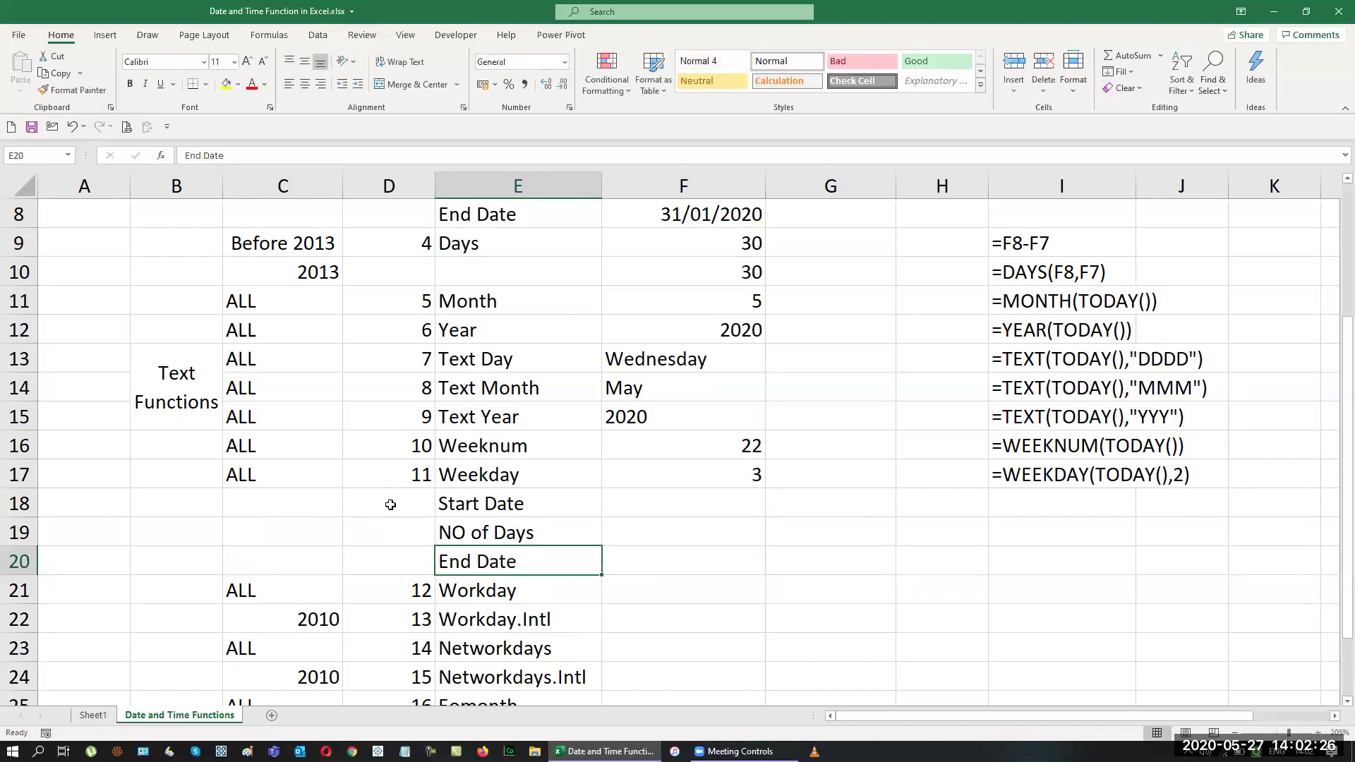
# Step: Enter the placeholder ???? for End Date in cell F20 and center it
pyautogui.press('Right')
pyautogui.press('Right')
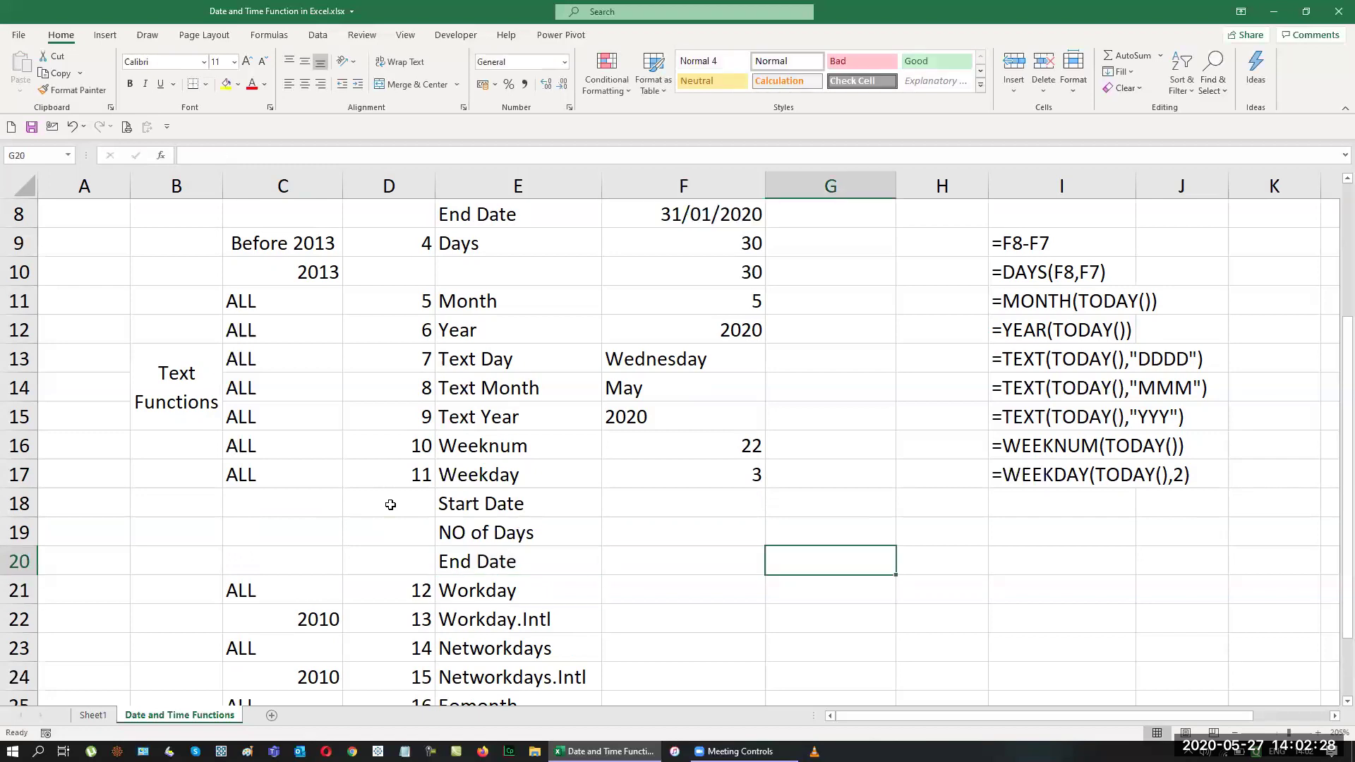
pyautogui.press('Left')
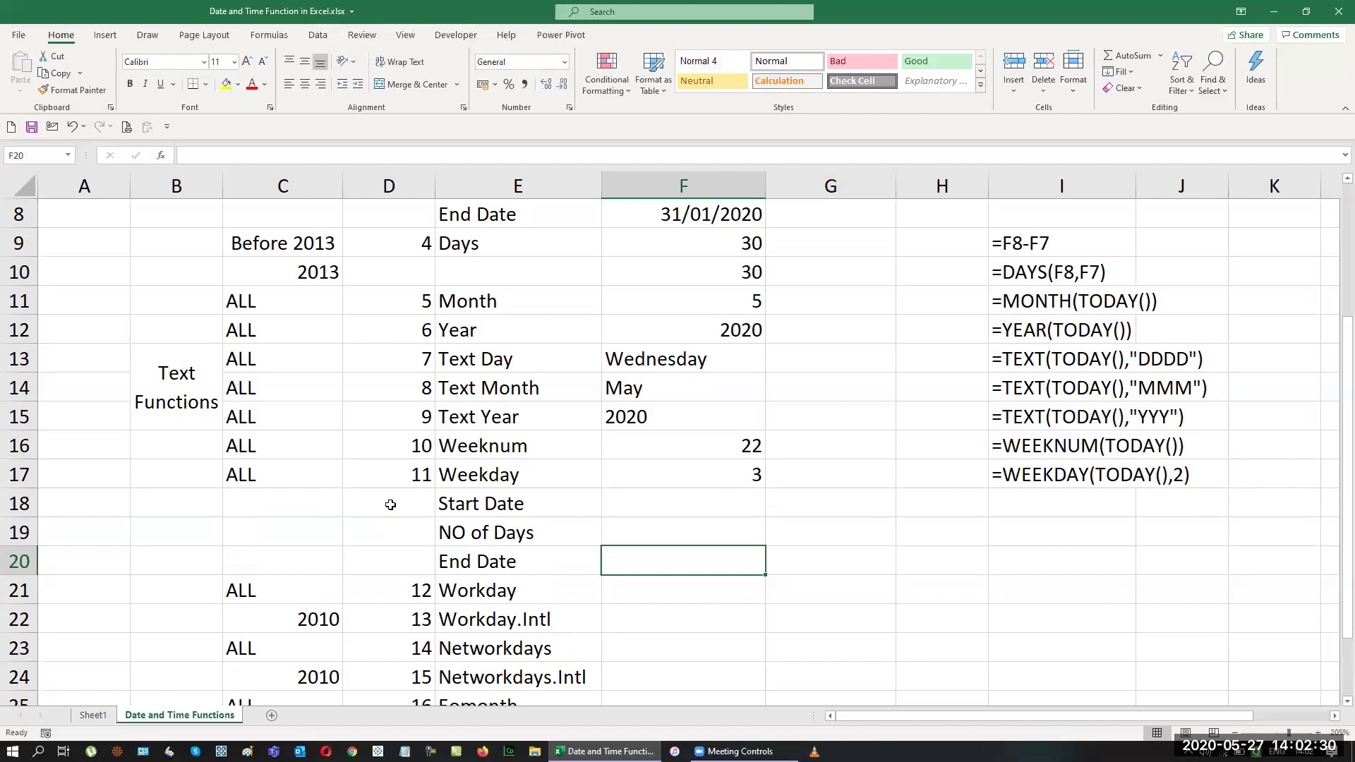
pyautogui.write('????')
pyautogui.press('Return')
pyautogui.press('Up')
pyautogui.click(305, 84)
# Step: Enter today's date, 27/05/2020, as the Start Date in F18 and 15 as the number of days in F19
pyautogui.press('Up')
pyautogui.press('Up')
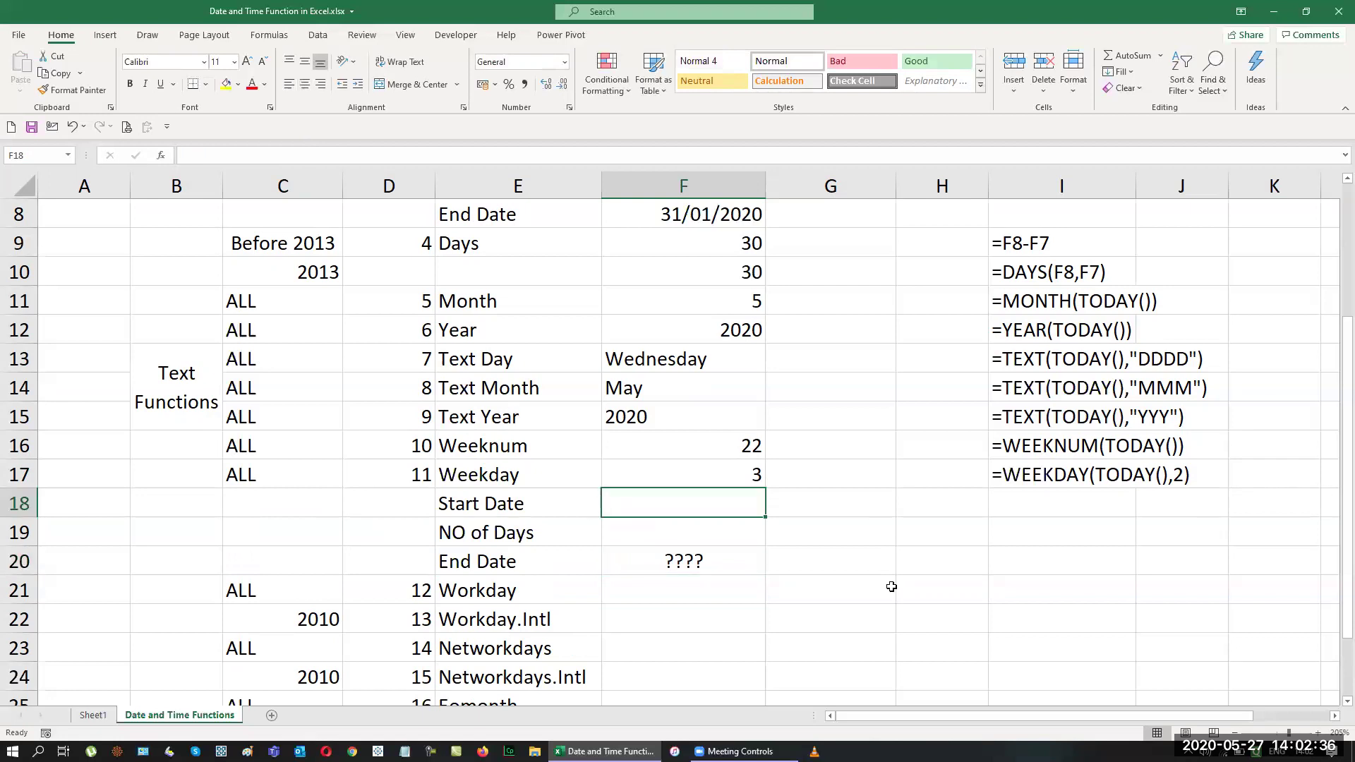
pyautogui.hotkey('ctrl', ';')
pyautogui.press('Return')
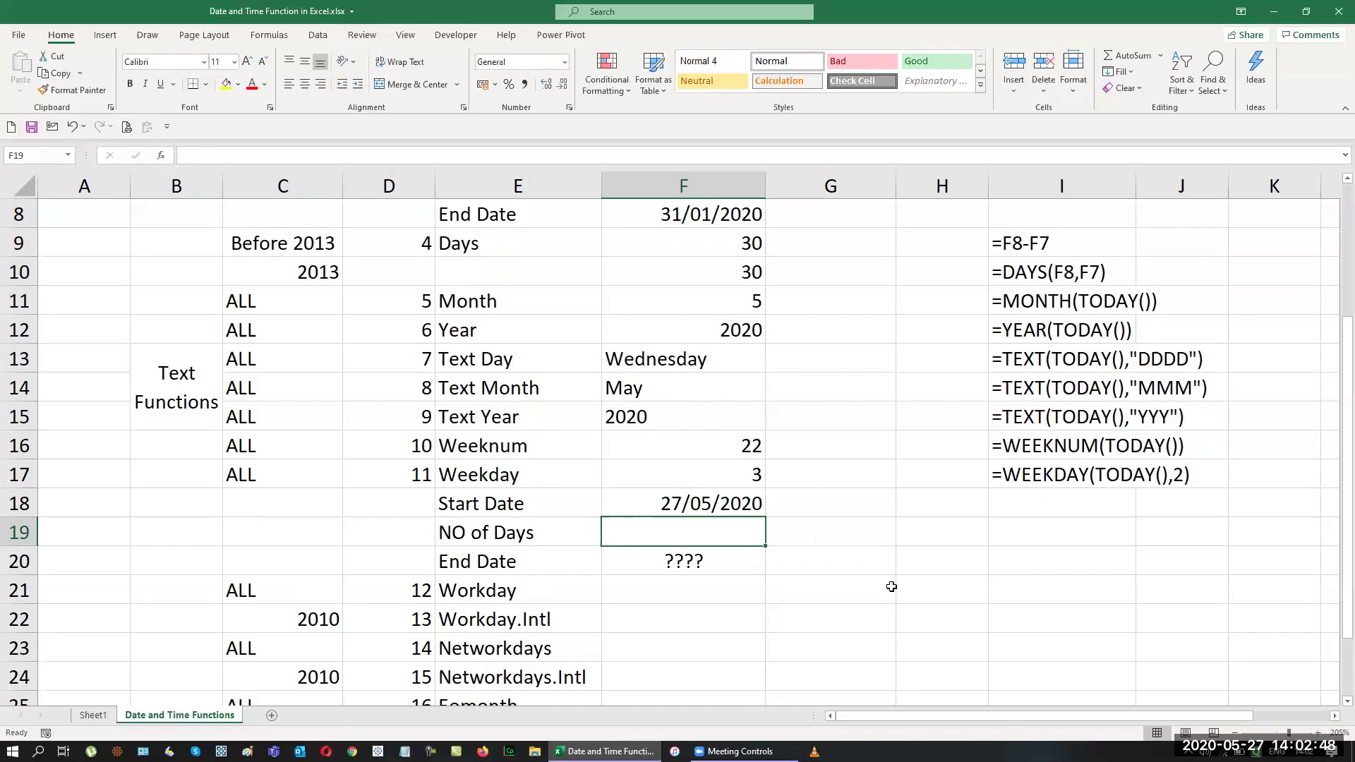
pyautogui.write('15')
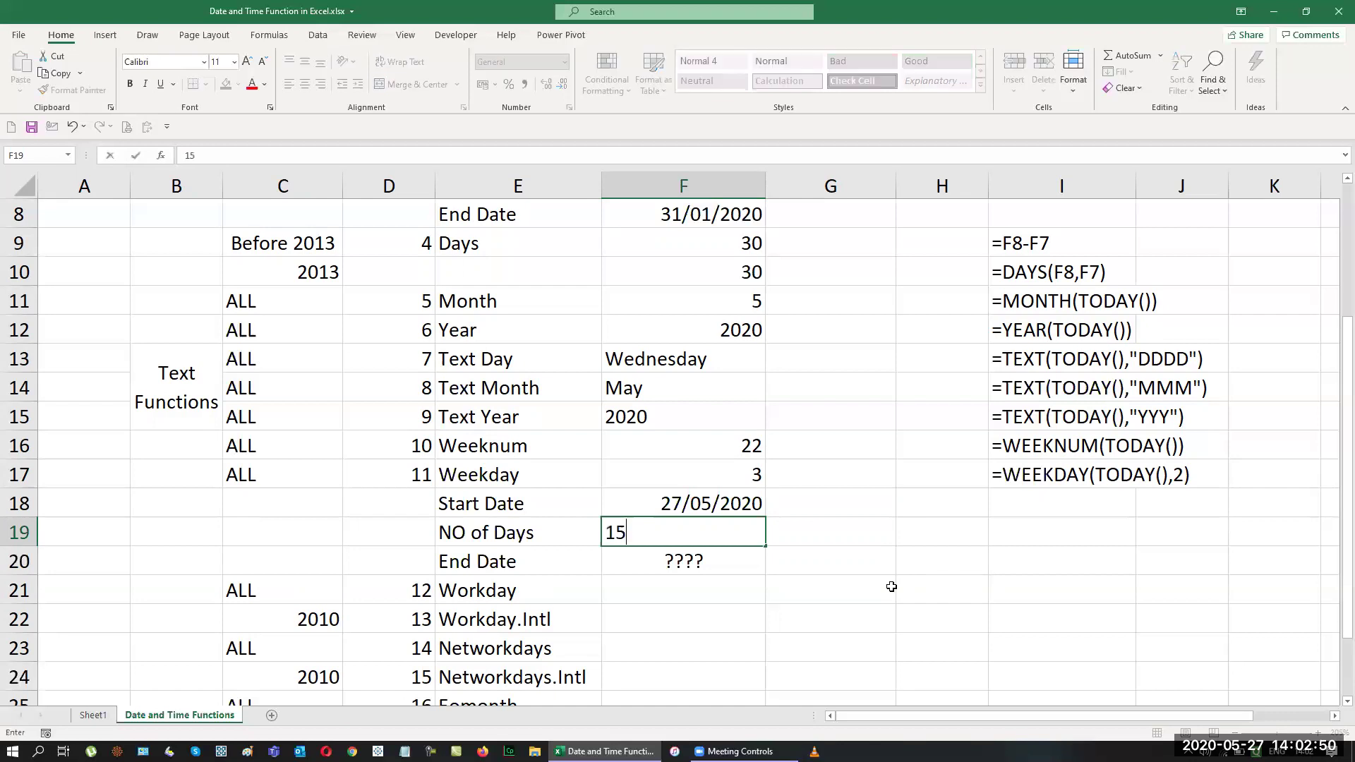
pyautogui.press('Return')
# Step: Change the number-of-days label in cell E19 to N0 of Days
pyautogui.press('Up')
pyautogui.press('Left')
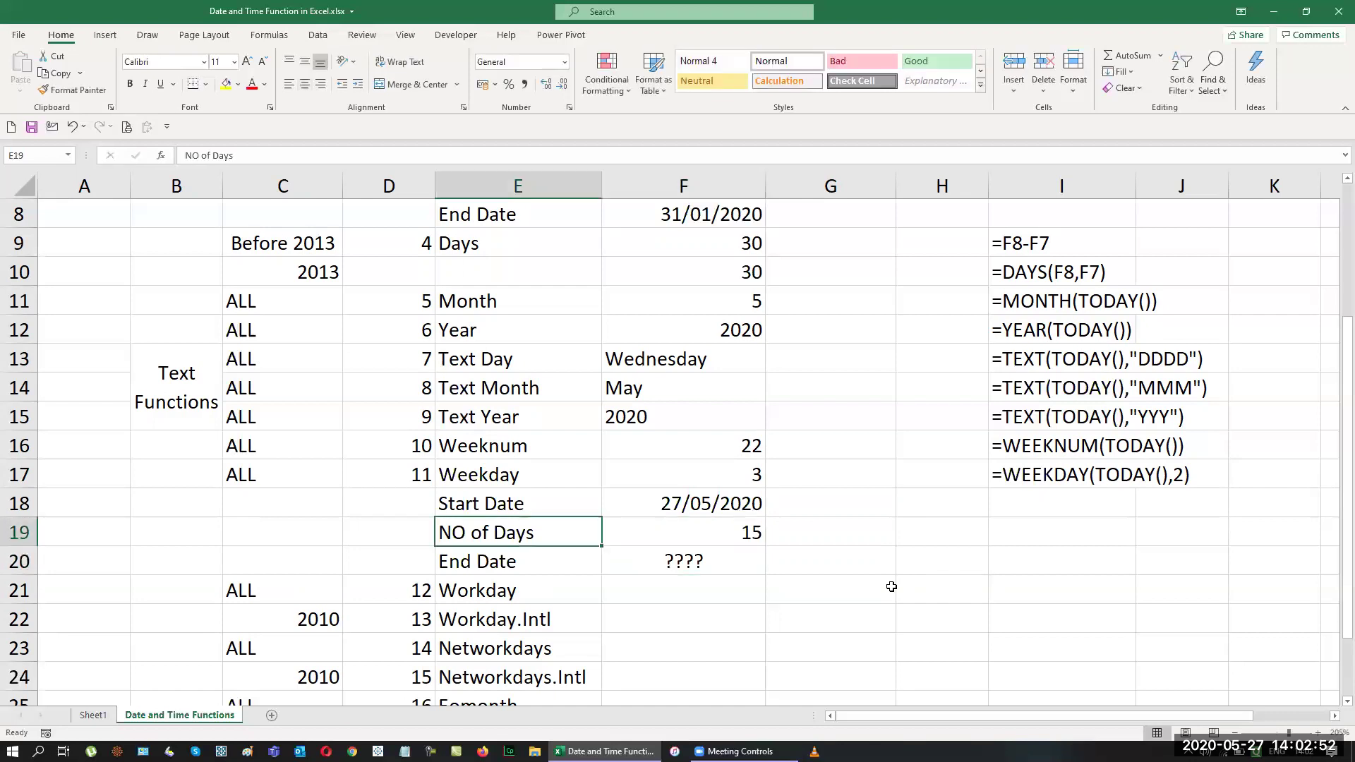
pyautogui.press('F2')
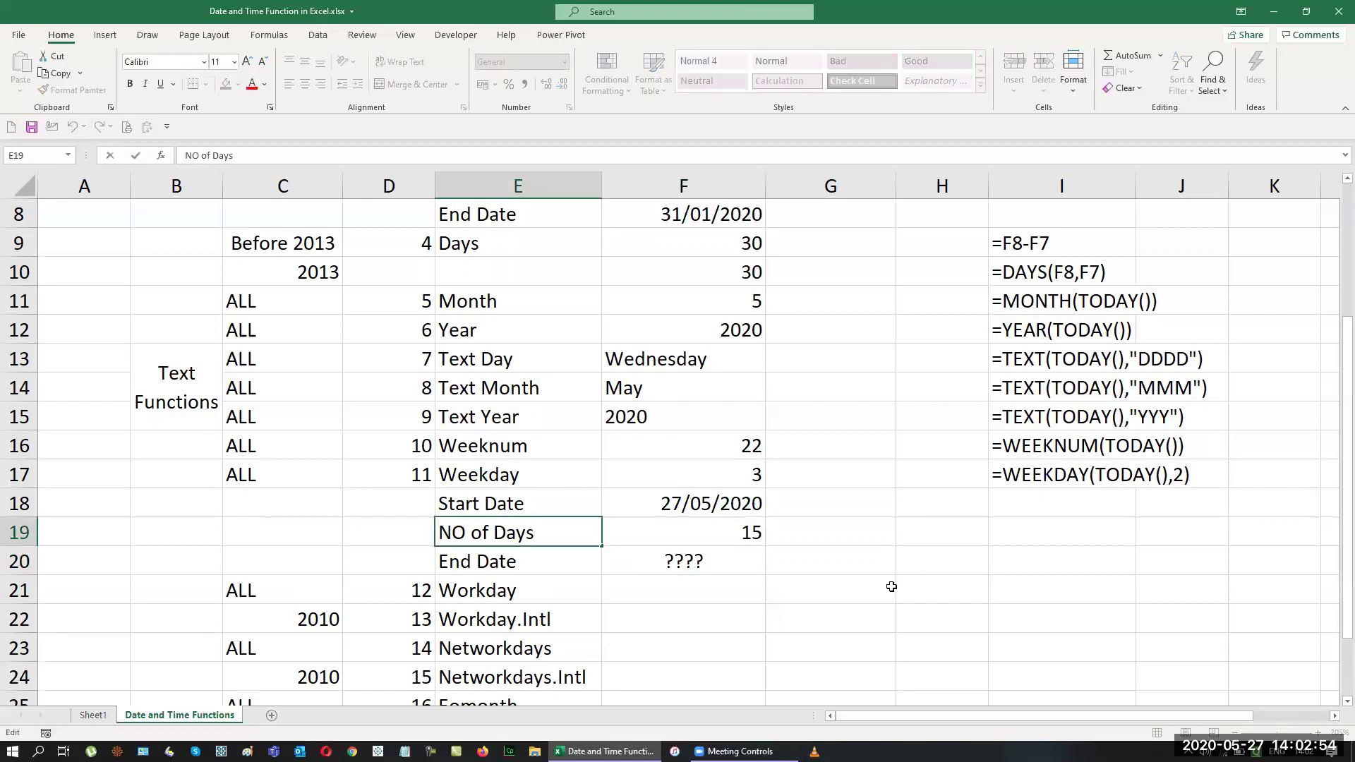
pyautogui.press('Right')
pyautogui.press('Right')
pyautogui.press('BackSpace')
pyautogui.write('0')
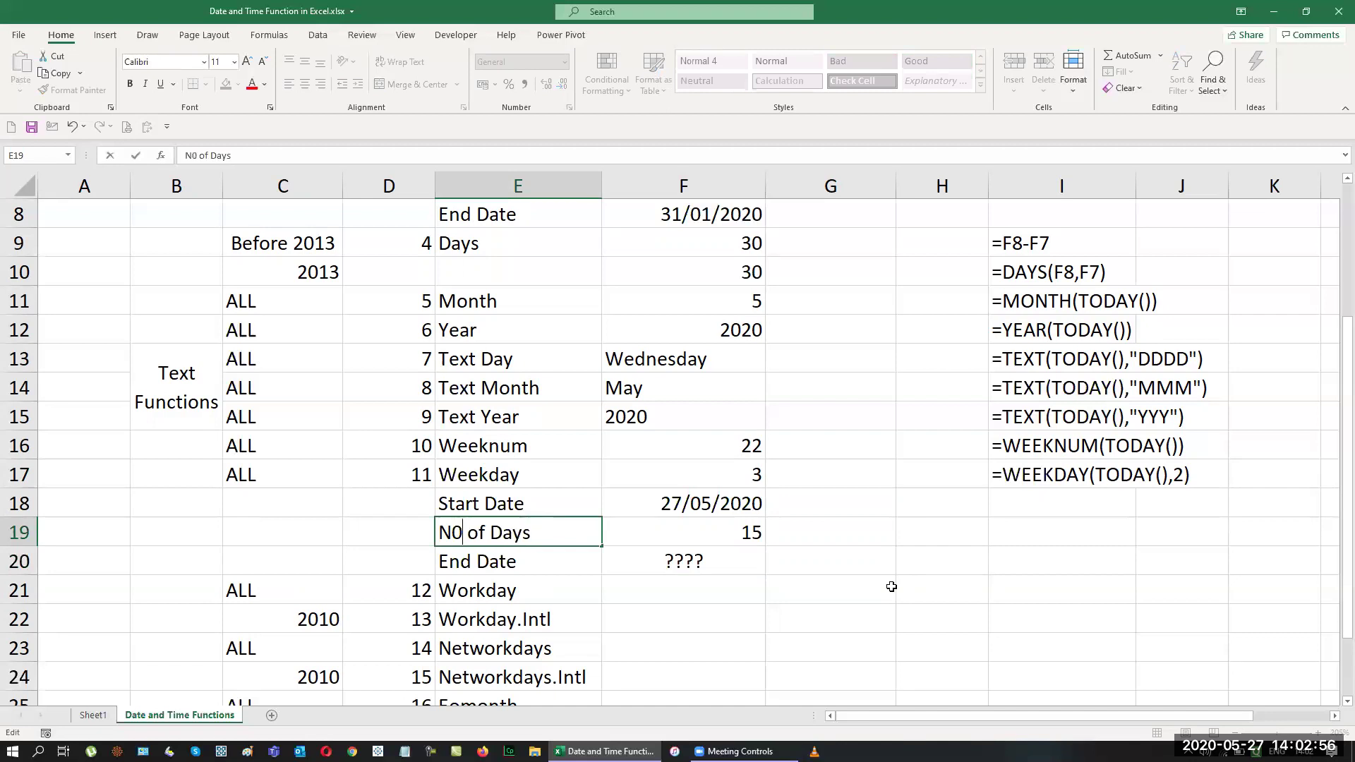
pyautogui.press('Return')
# Step: Enter the notes US Calendar in cell G18 and Sat and Sun in G19
pyautogui.press('Right')
pyautogui.press('Right')
pyautogui.press('Up')
pyautogui.press('Up')
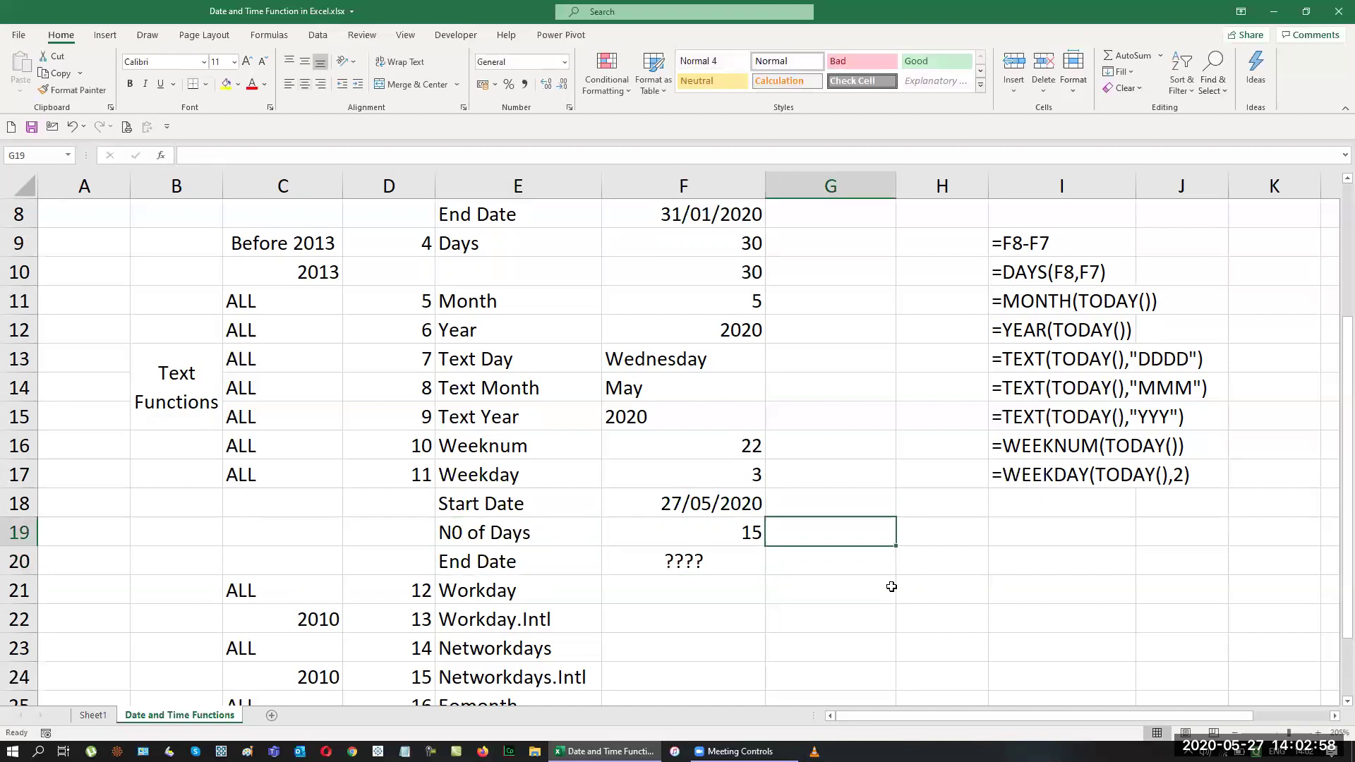
pyautogui.write('US ')
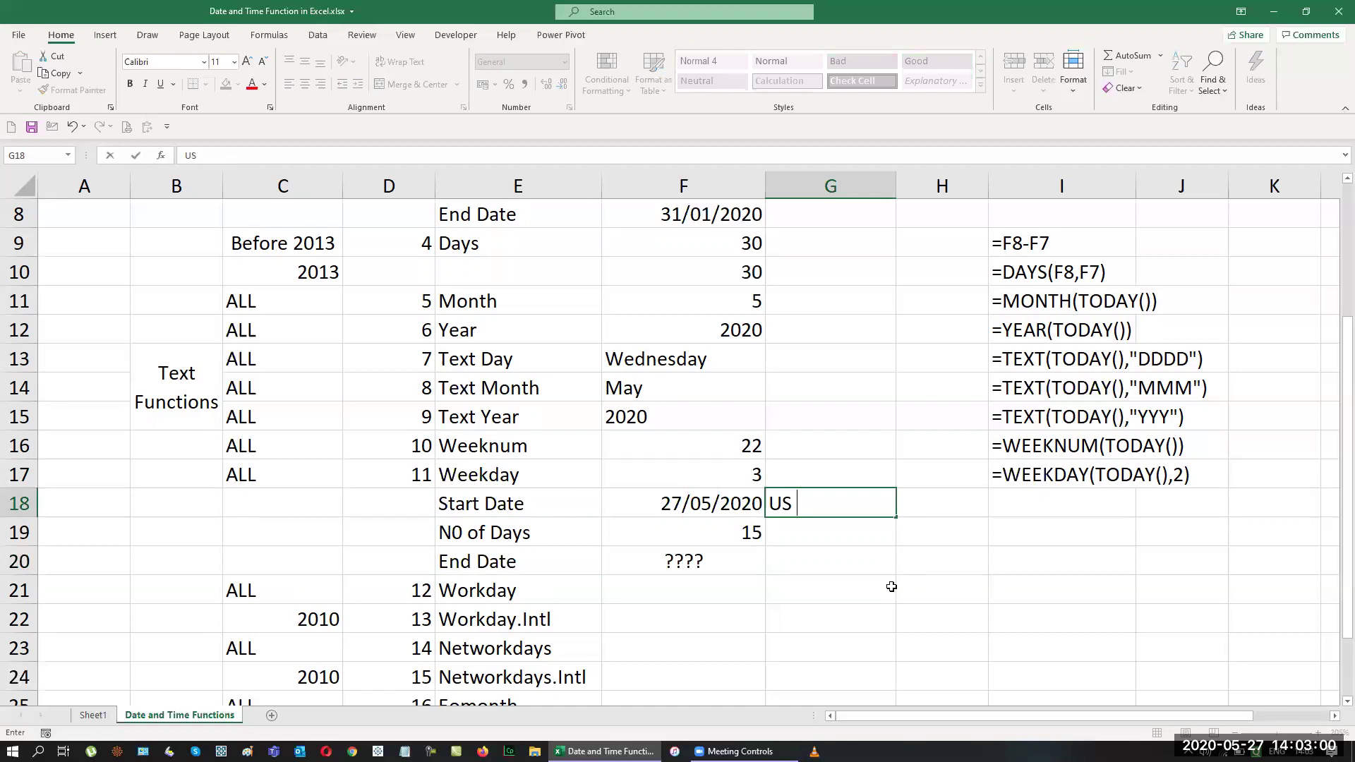
pyautogui.write('Calendar')
pyautogui.press('Return')
pyautogui.write('S')
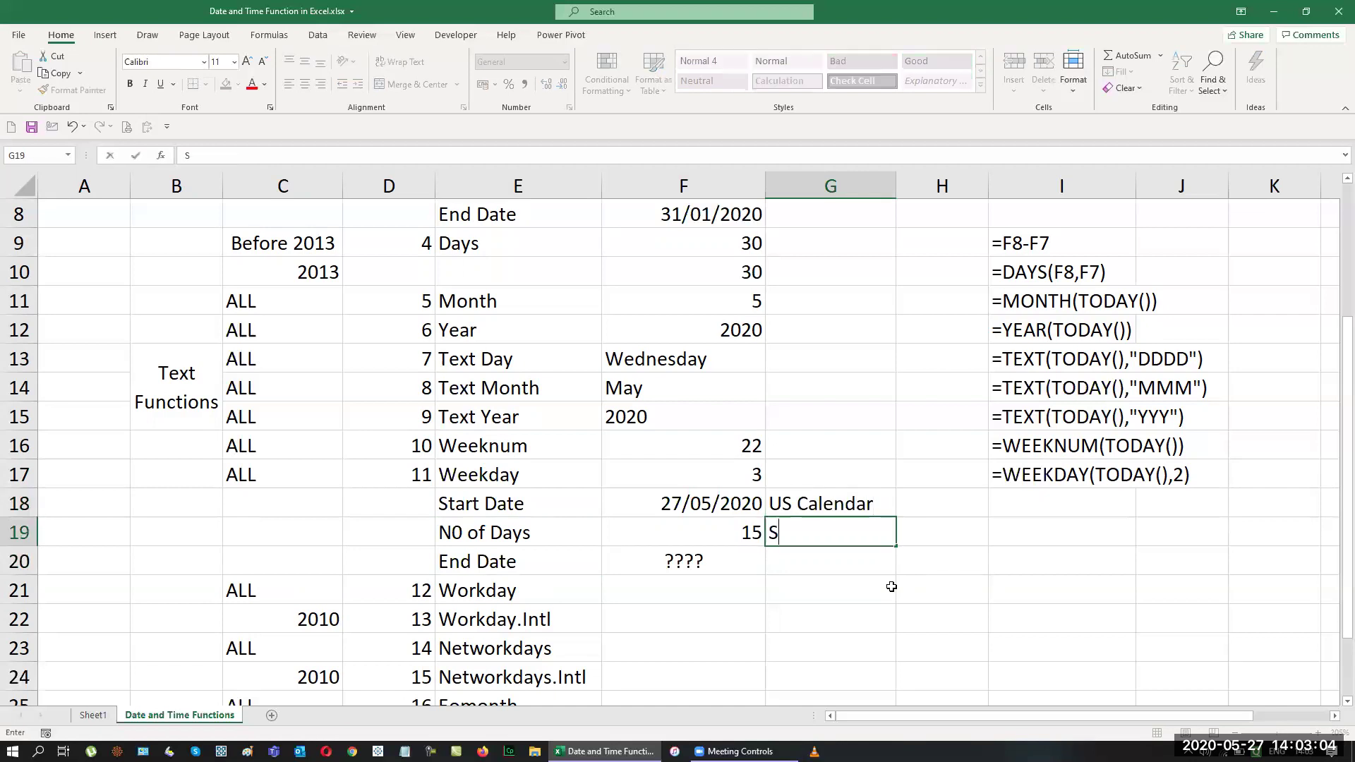
pyautogui.write('at and Sun')
pyautogui.press('Return')
# Step: Enter the heading Holiday in cell H18
pyautogui.press('Up')
pyautogui.press('Up')
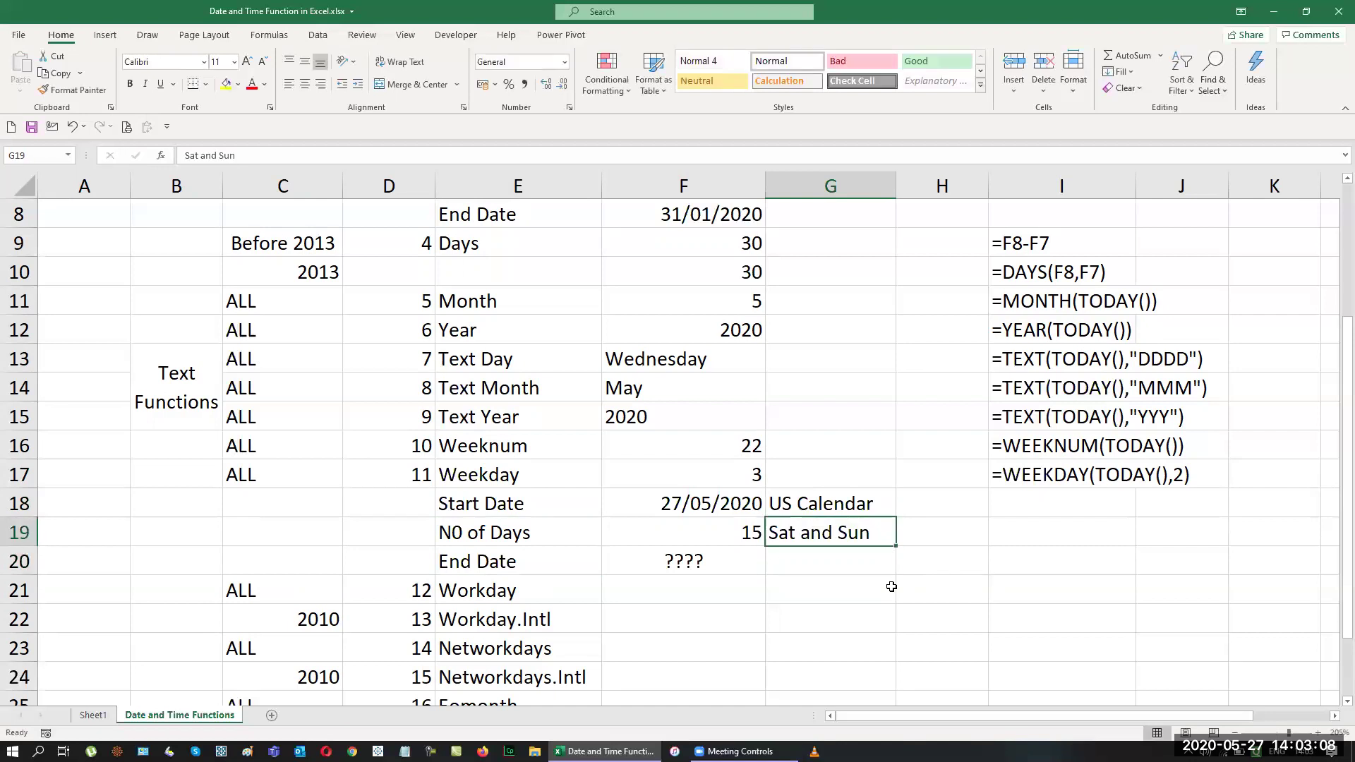
pyautogui.press('Right')
pyautogui.write('Holiday')
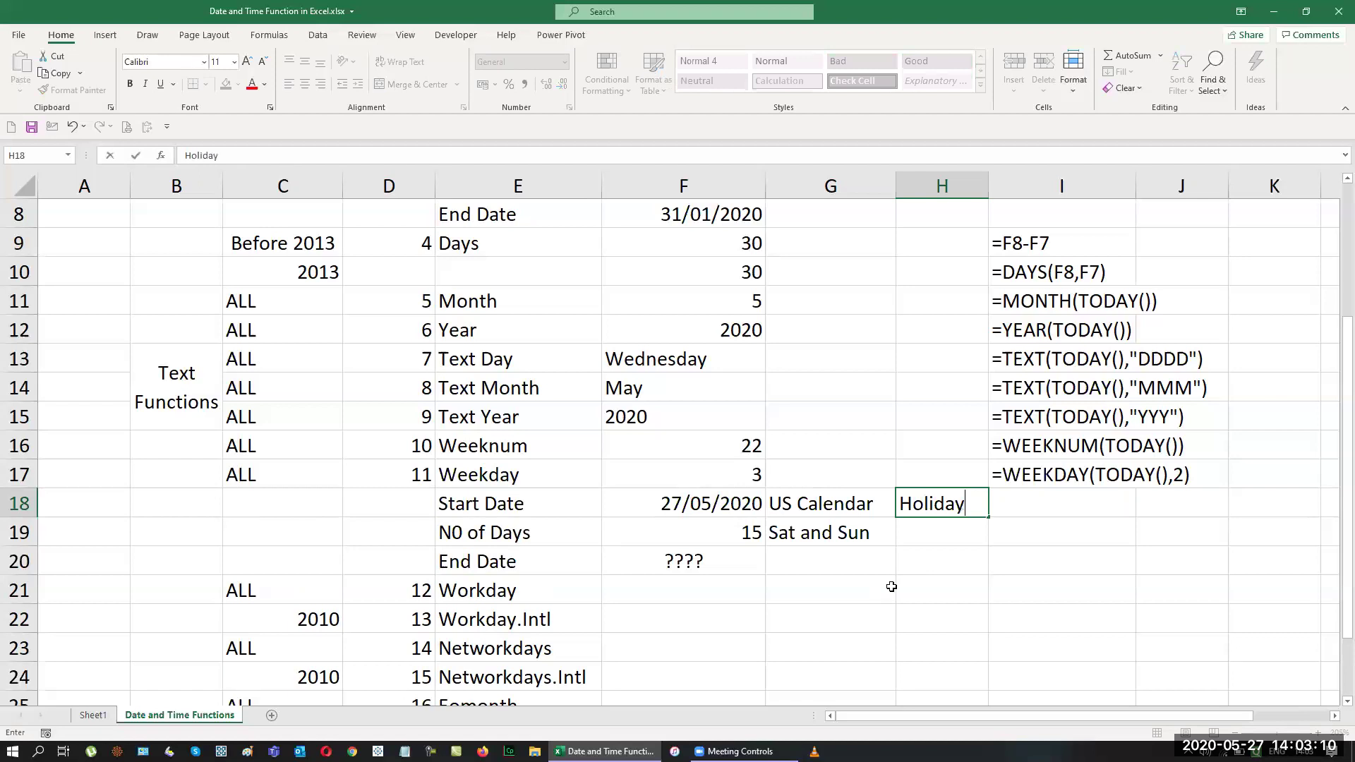
pyautogui.press('Return')
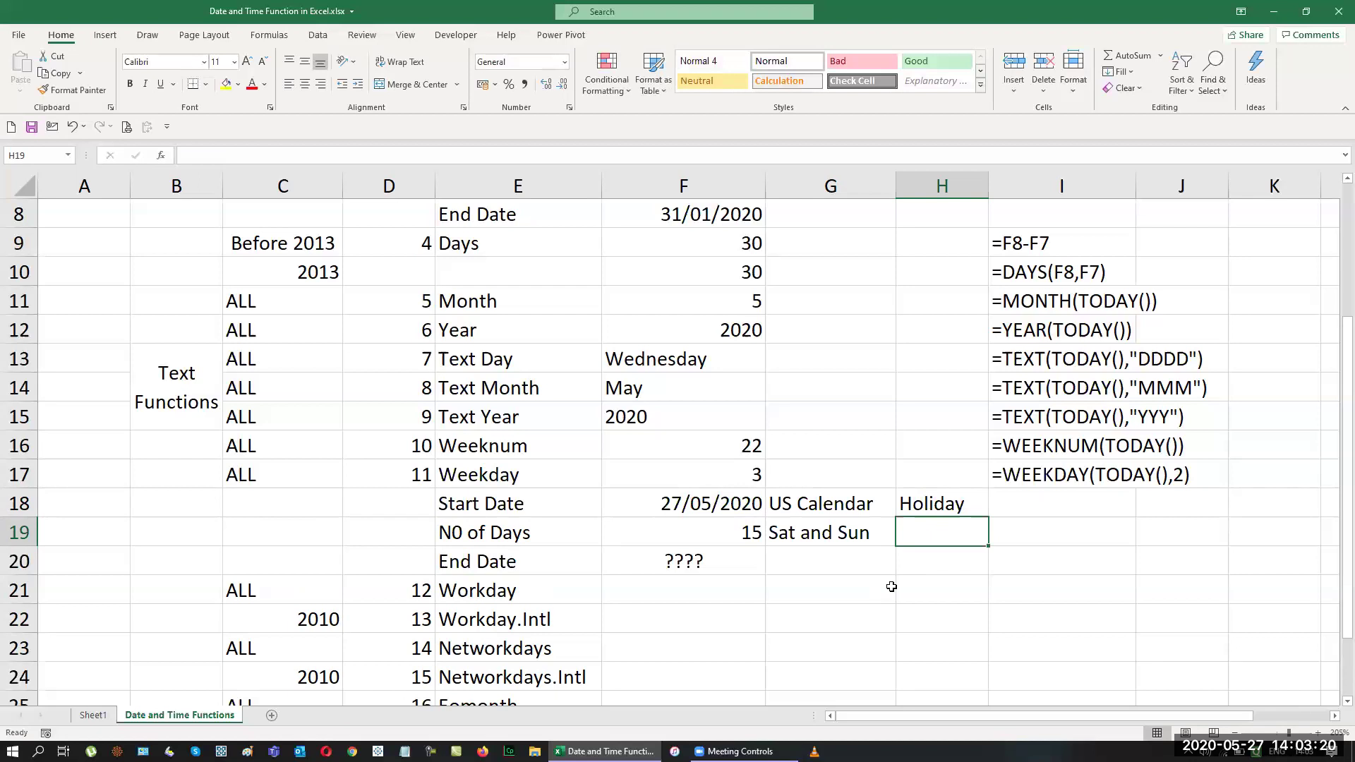
# Step: Correct the label in cell E19 to read No of Days
pyautogui.press('Left')
pyautogui.press('Left')
pyautogui.press('Left')
pyautogui.press('Left')
pyautogui.press('Right')
pyautogui.press('F2')
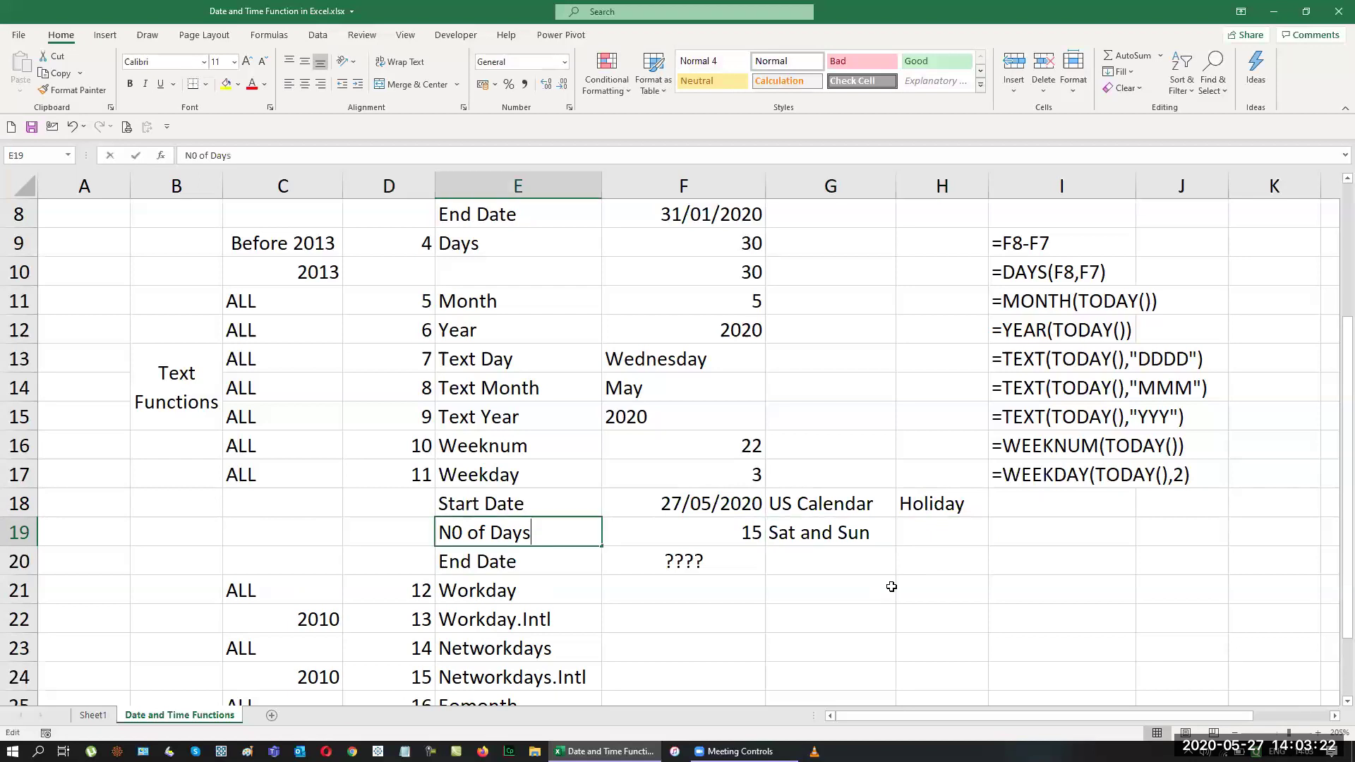
pyautogui.press('Home')
pyautogui.press('Right')
pyautogui.press('Right')
pyautogui.press('BackSpace')
pyautogui.write('o')
pyautogui.hotkey('ctrl', 'Return')
pyautogui.press('Down')
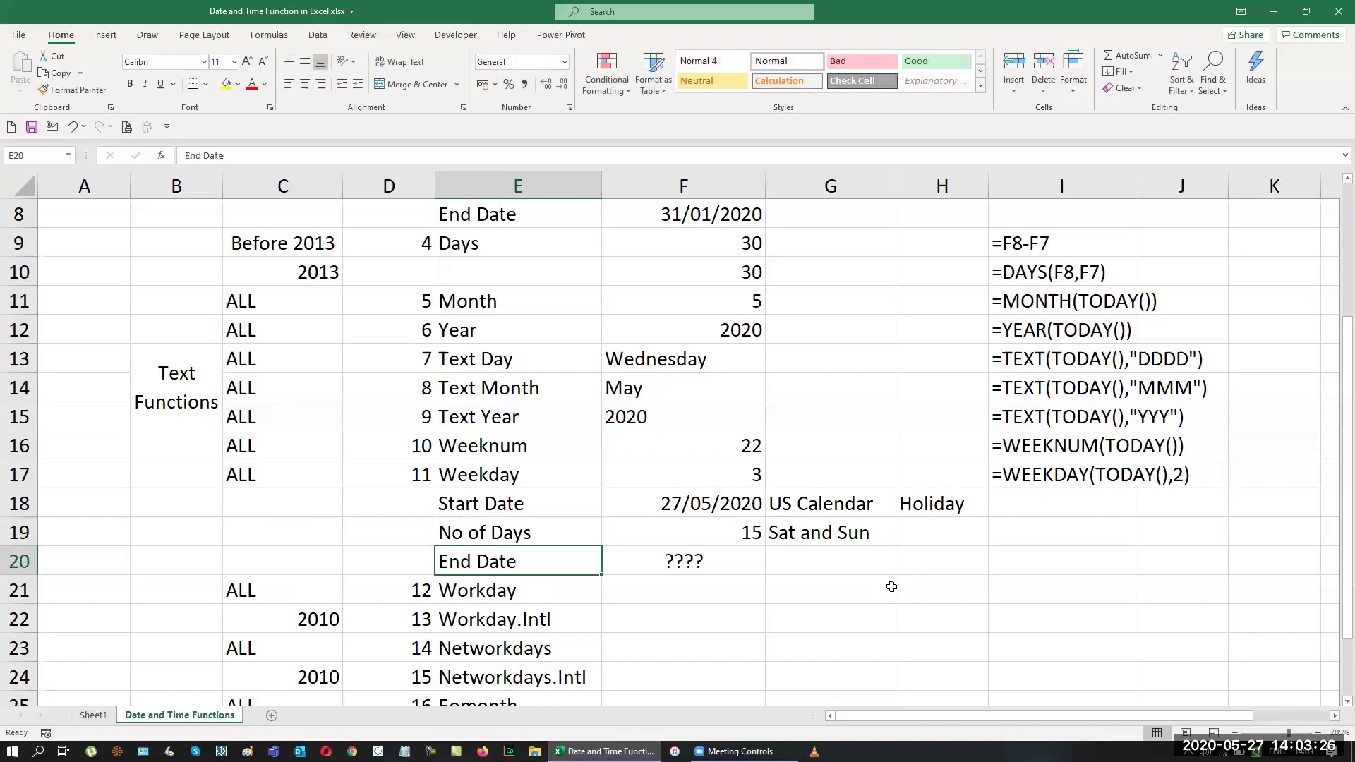
# Step: Check the June 2020 system calendar and enter 3-6-2020 as the holiday date in cell H19
pyautogui.press('Up')
pyautogui.press('Right')
pyautogui.press('Right')
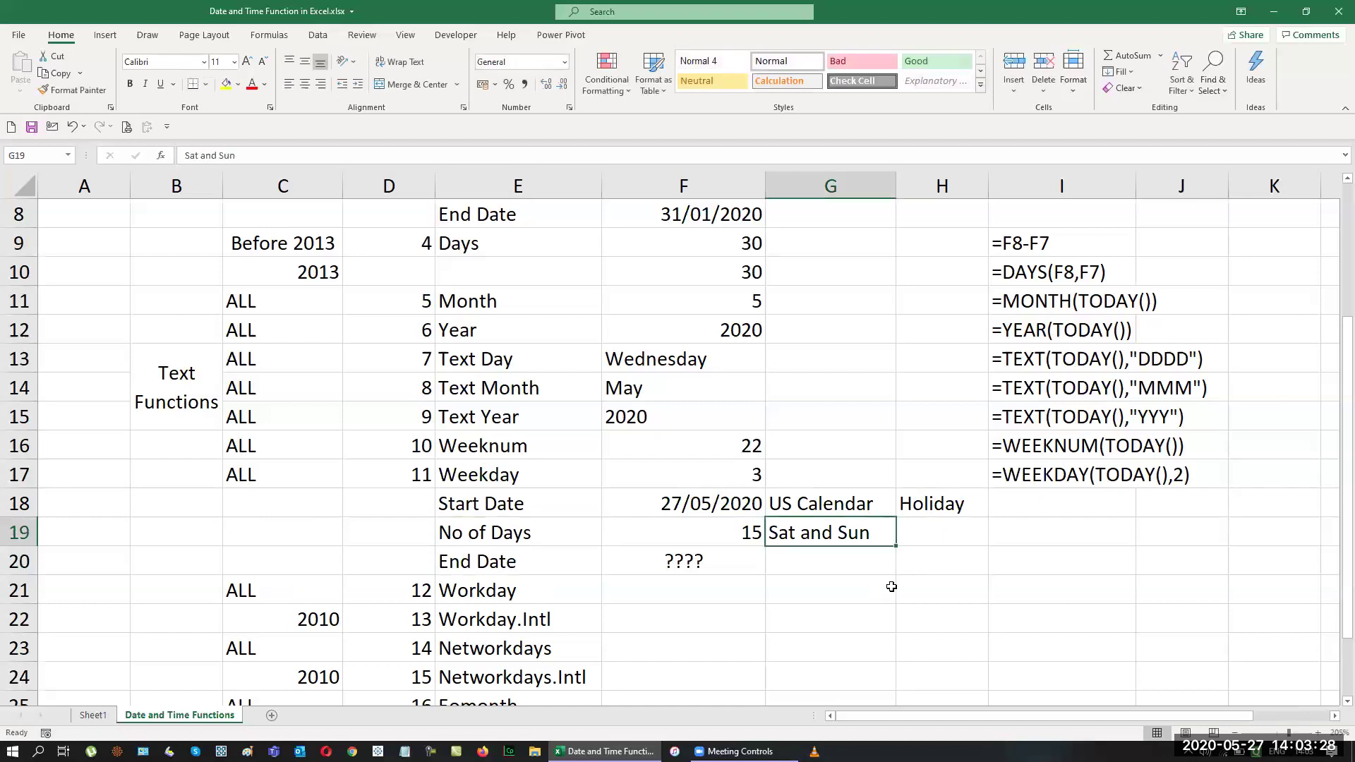
pyautogui.press('Right')
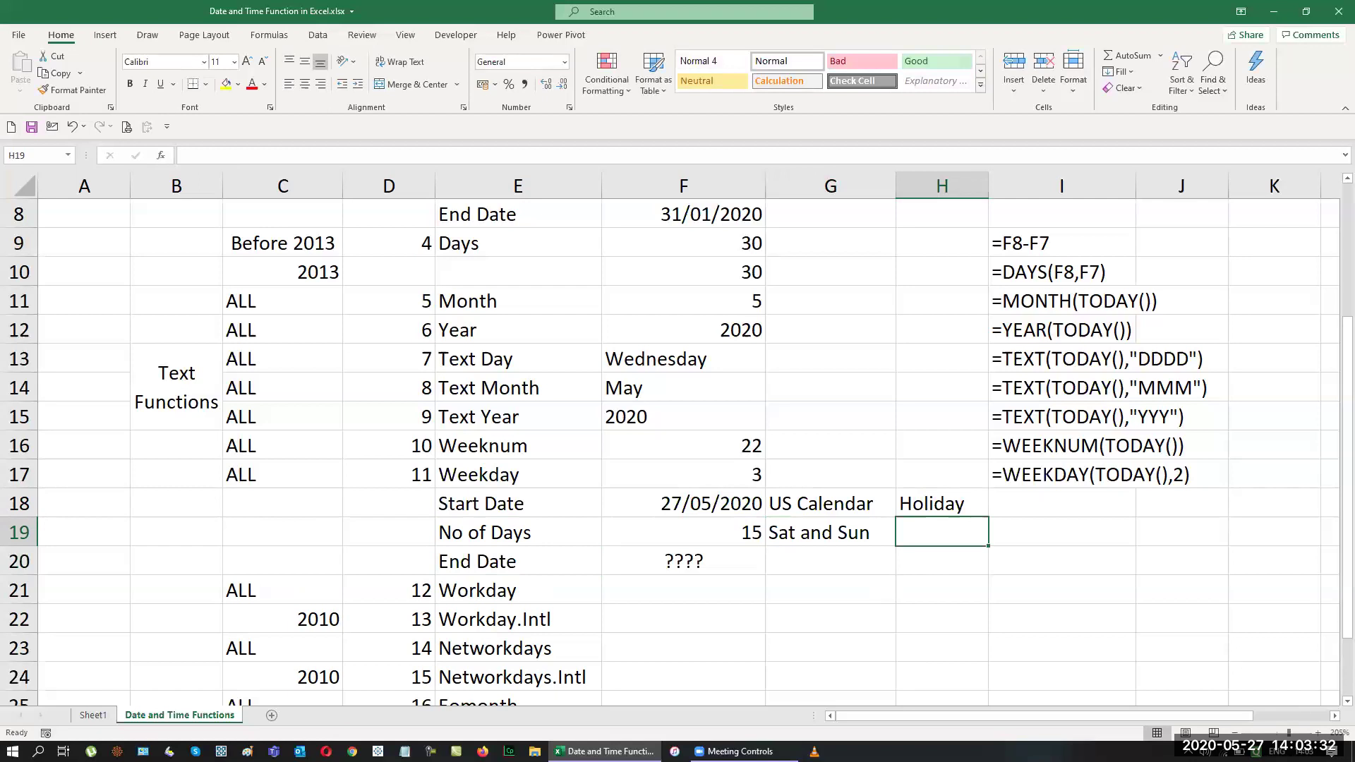
pyautogui.click(1304, 753)
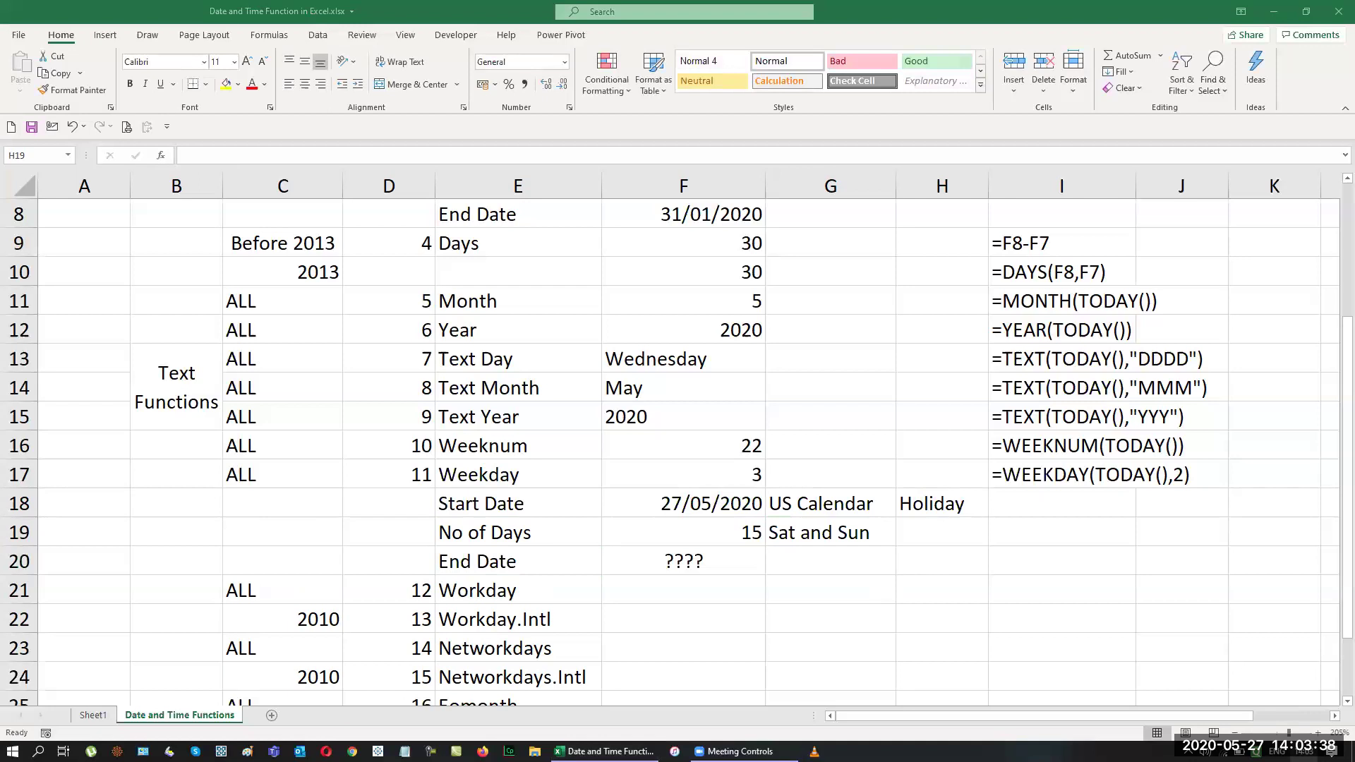
pyautogui.click(1332, 748)
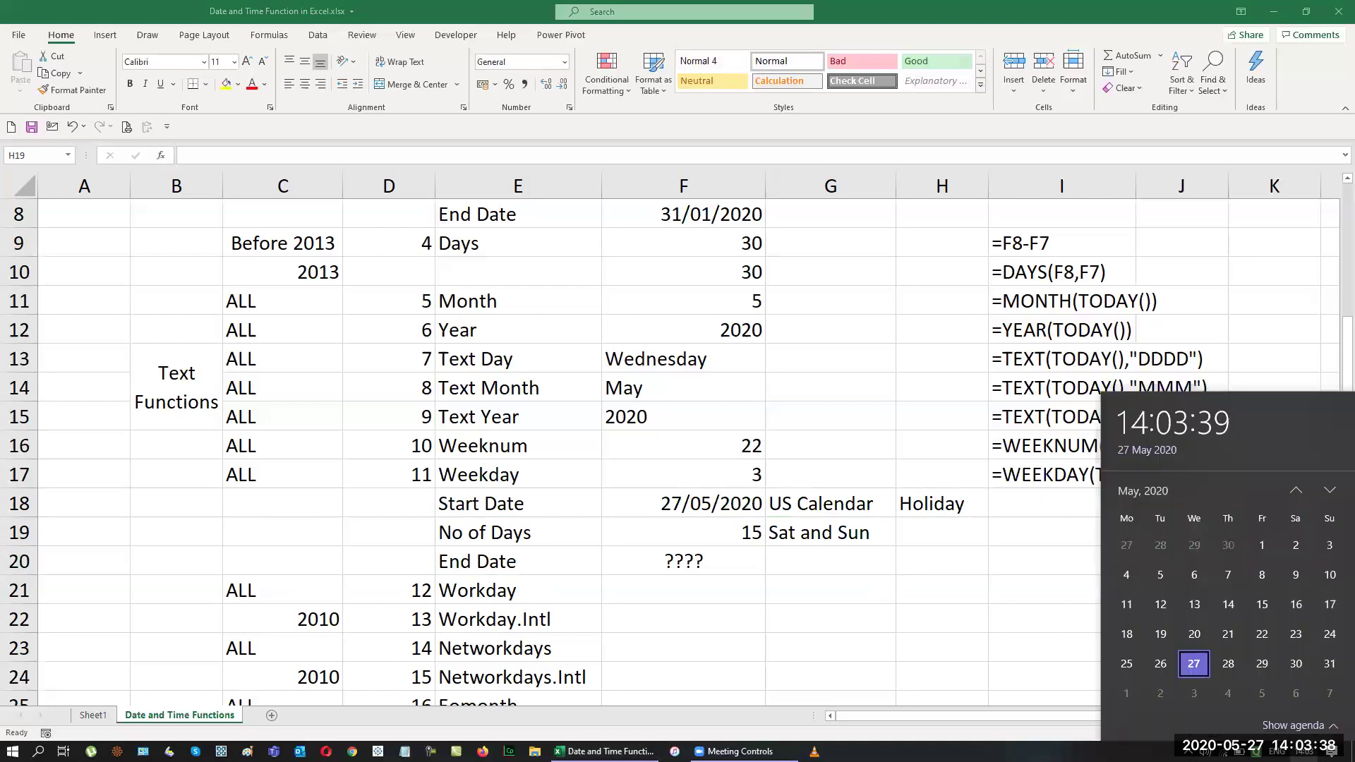
pyautogui.click(1330, 492)
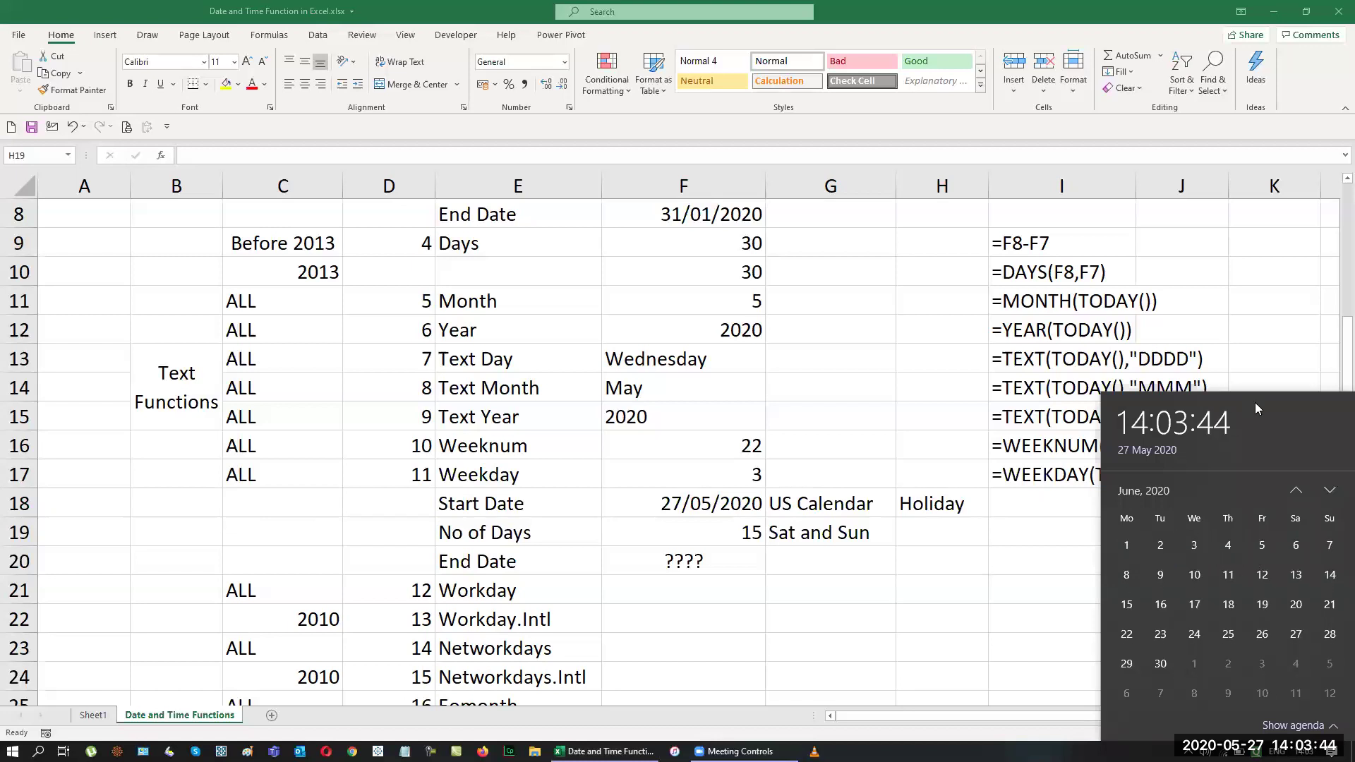
pyautogui.click(1000, 619)
pyautogui.write('3-6-2020')
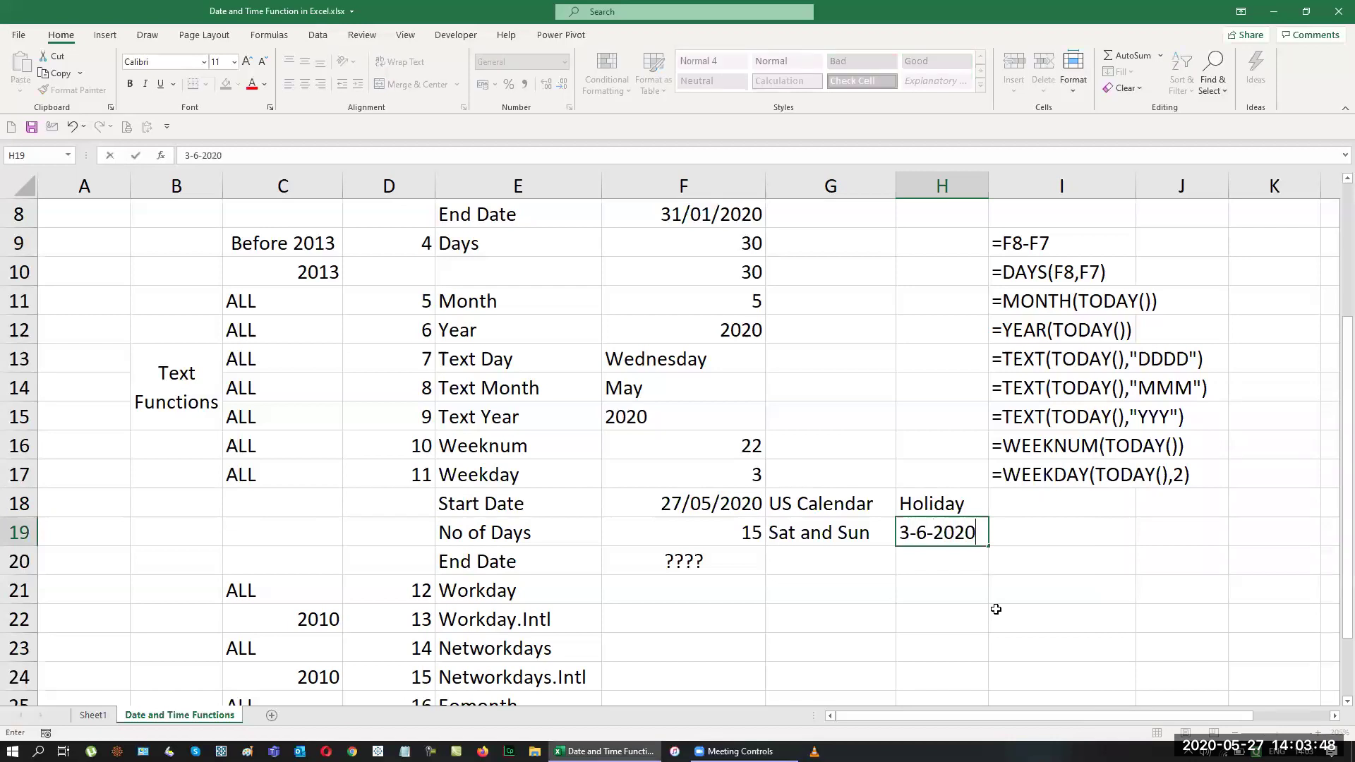
pyautogui.press('Return')
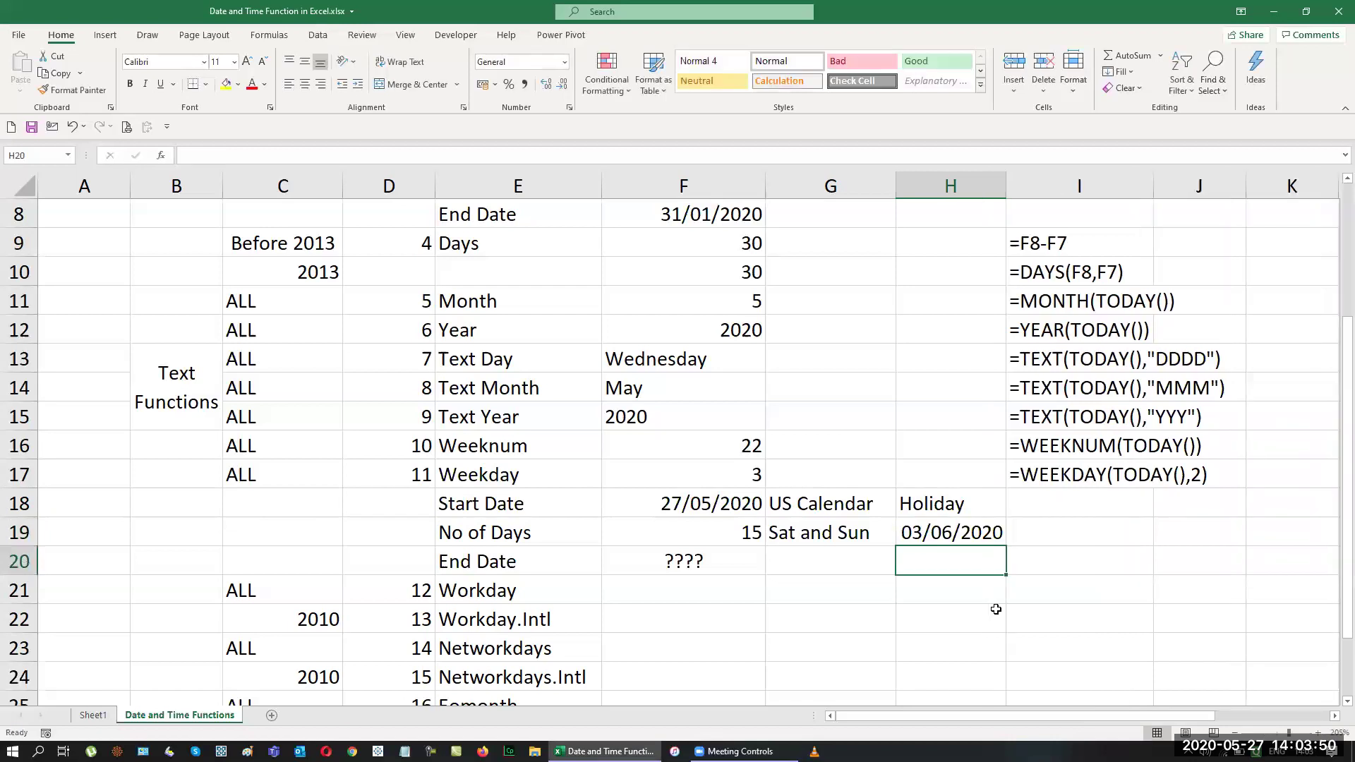
# Step: Enter the note Numeric Point in cell G21 of the Workday row
pyautogui.press('Left')
pyautogui.press('Left')
pyautogui.press('Down')
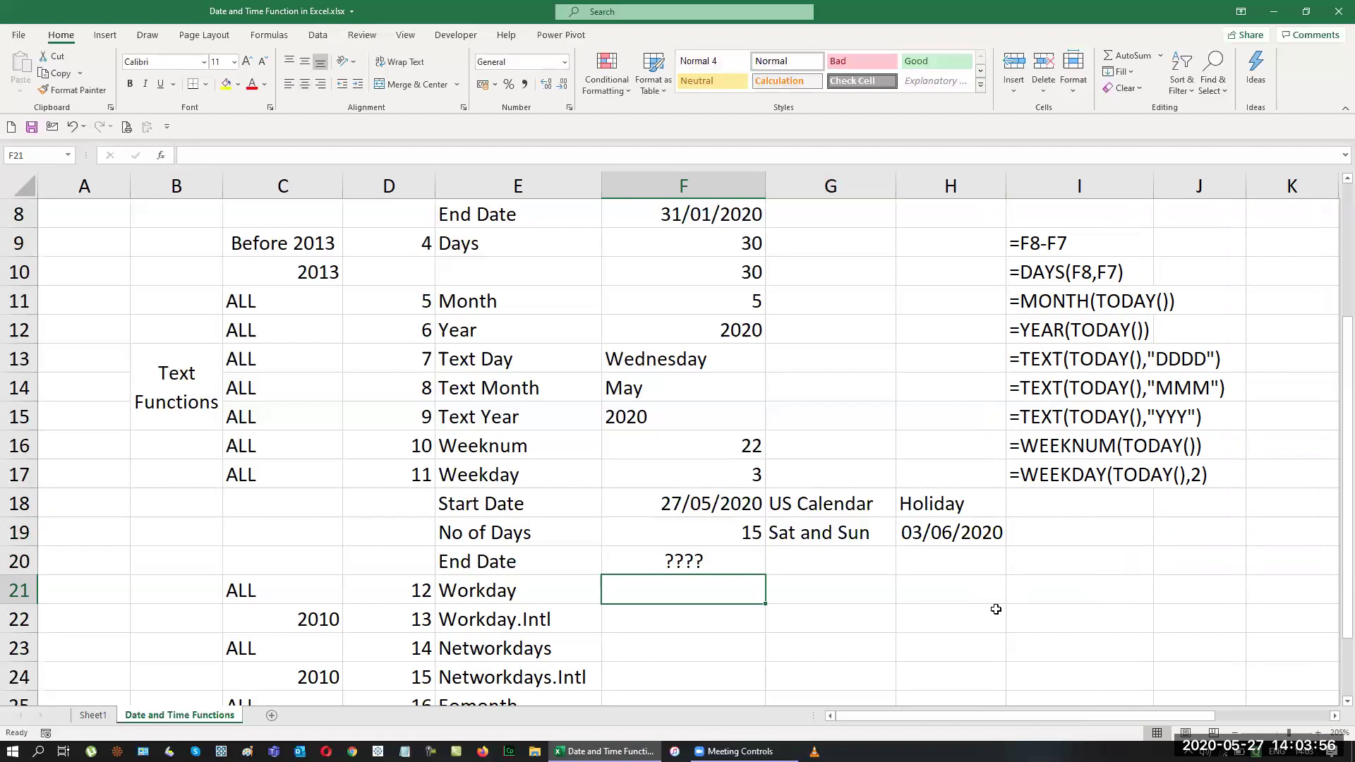
pyautogui.press('Right')
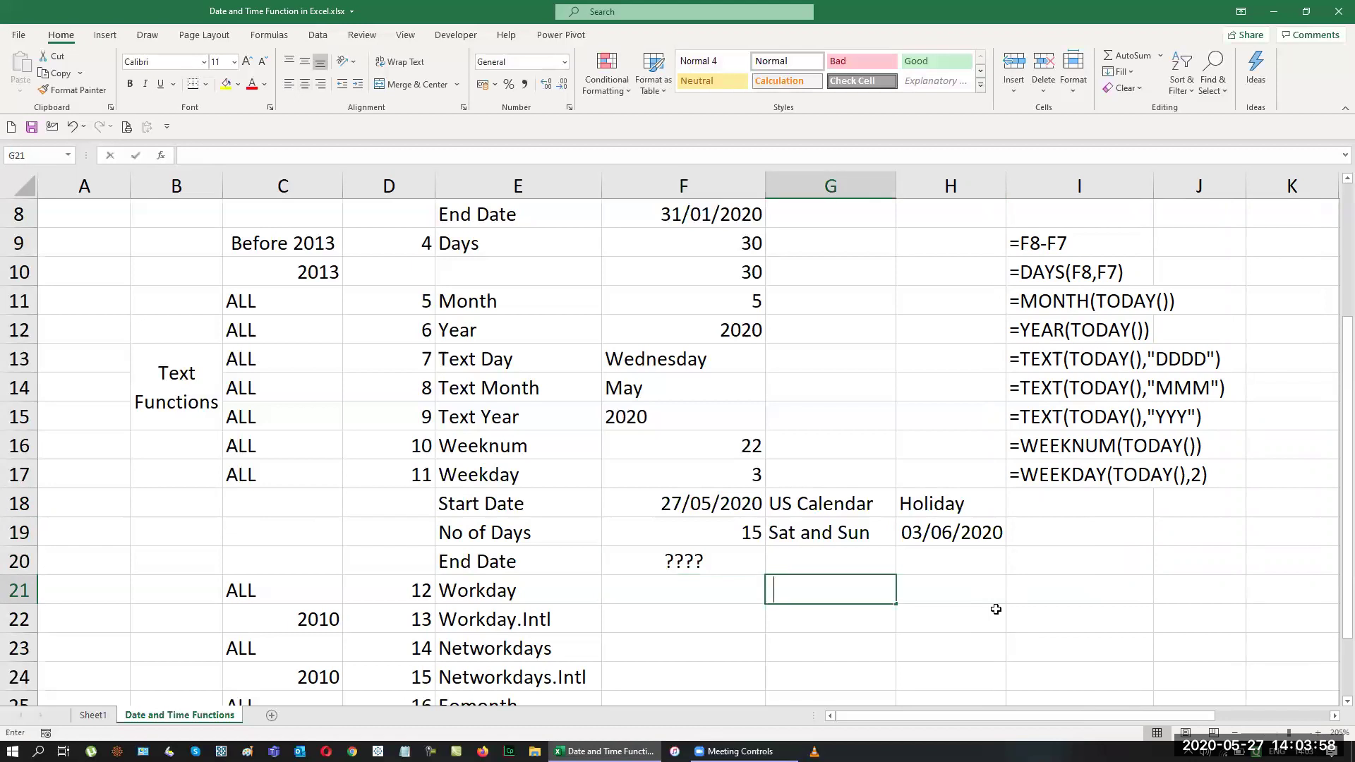
pyautogui.press('BackSpace')
pyautogui.write('Num')
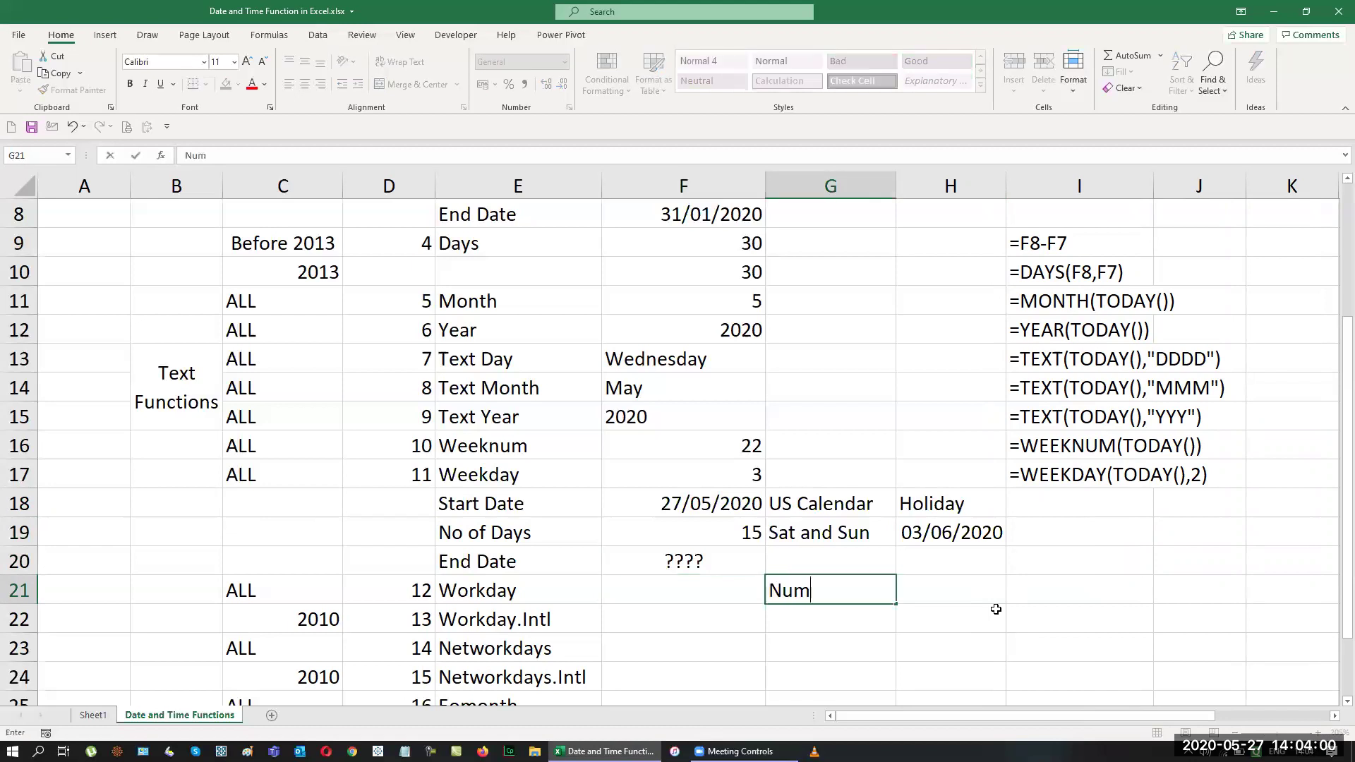
pyautogui.write('eric Point')
pyautogui.press('Return')
pyautogui.press('Up')
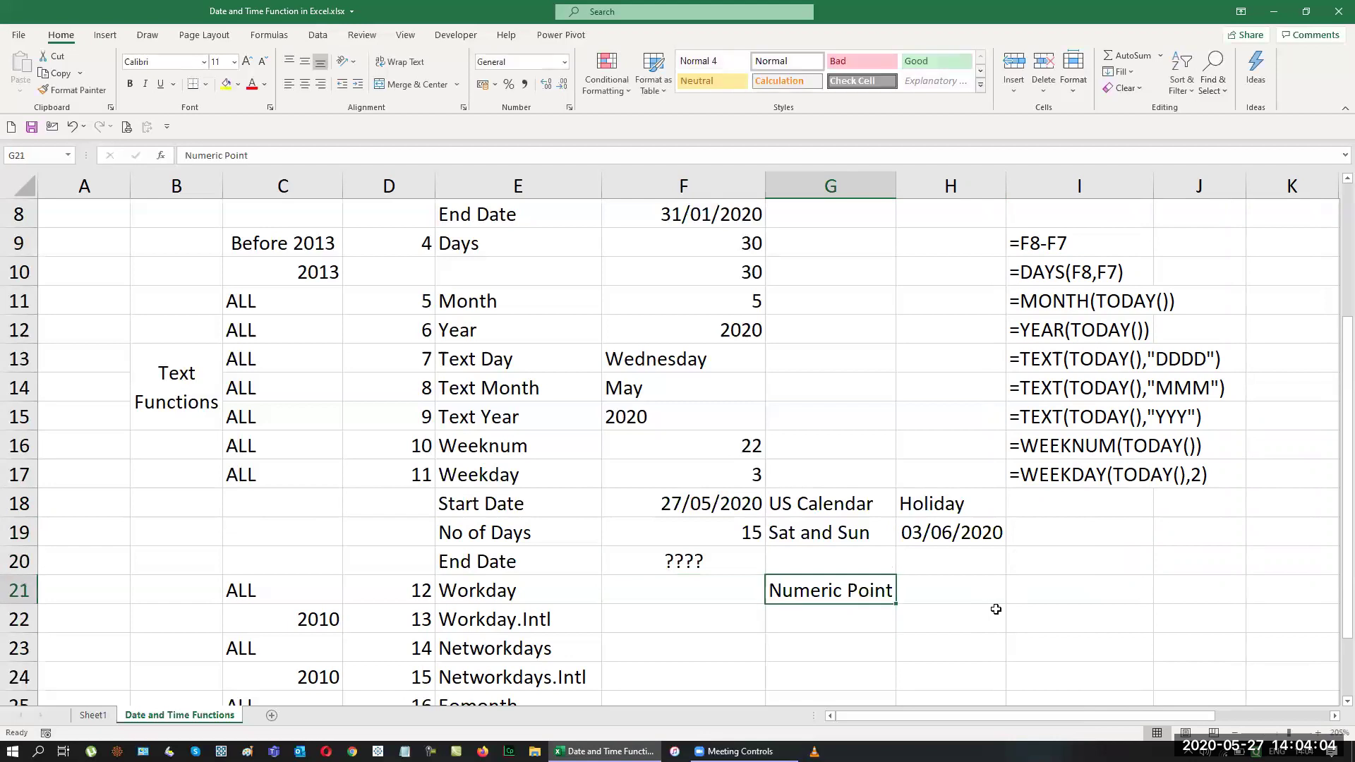
# Step: Enter Date Dimension in cell H21 and autofit the widths of columns G and H
pyautogui.press('Right')
pyautogui.write('Date')
pyautogui.press('BackSpace')
pyautogui.write('e Dimension')
pyautogui.press('Return')
pyautogui.press('Up')
pyautogui.press('Left')
pyautogui.hotkey('shift', 'Right')
pyautogui.hotkey('alt', 'o')
pyautogui.press('c')
pyautogui.press('a')
pyautogui.press('Left')
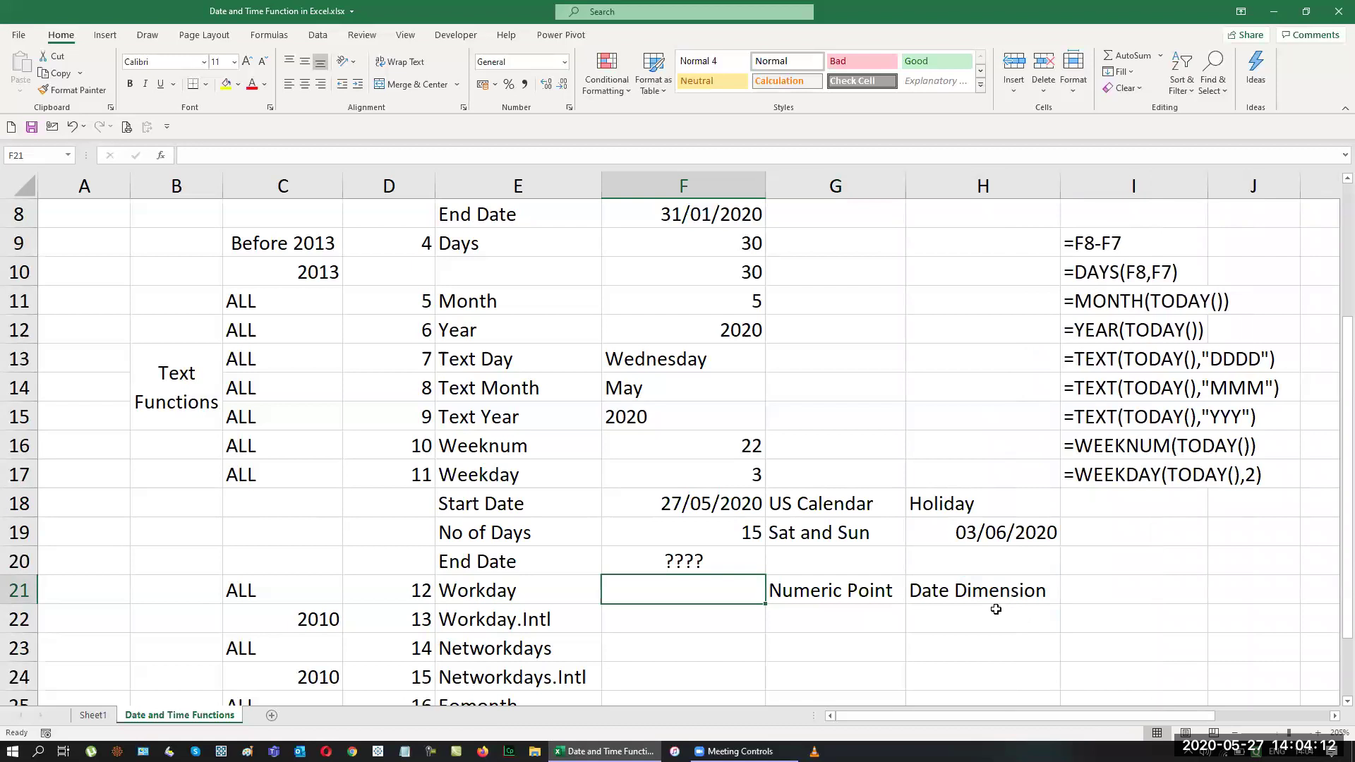
# Step: Start a WORKDAY formula in cell F21 and open its function arguments, moved clear of the input cells
pyautogui.write('=statr')
pyautogui.press('BackSpace')
pyautogui.press('BackSpace')
pyautogui.press('BackSpace')
pyautogui.press('BackSpace')
pyautogui.press('BackSpace')
pyautogui.write('wor')
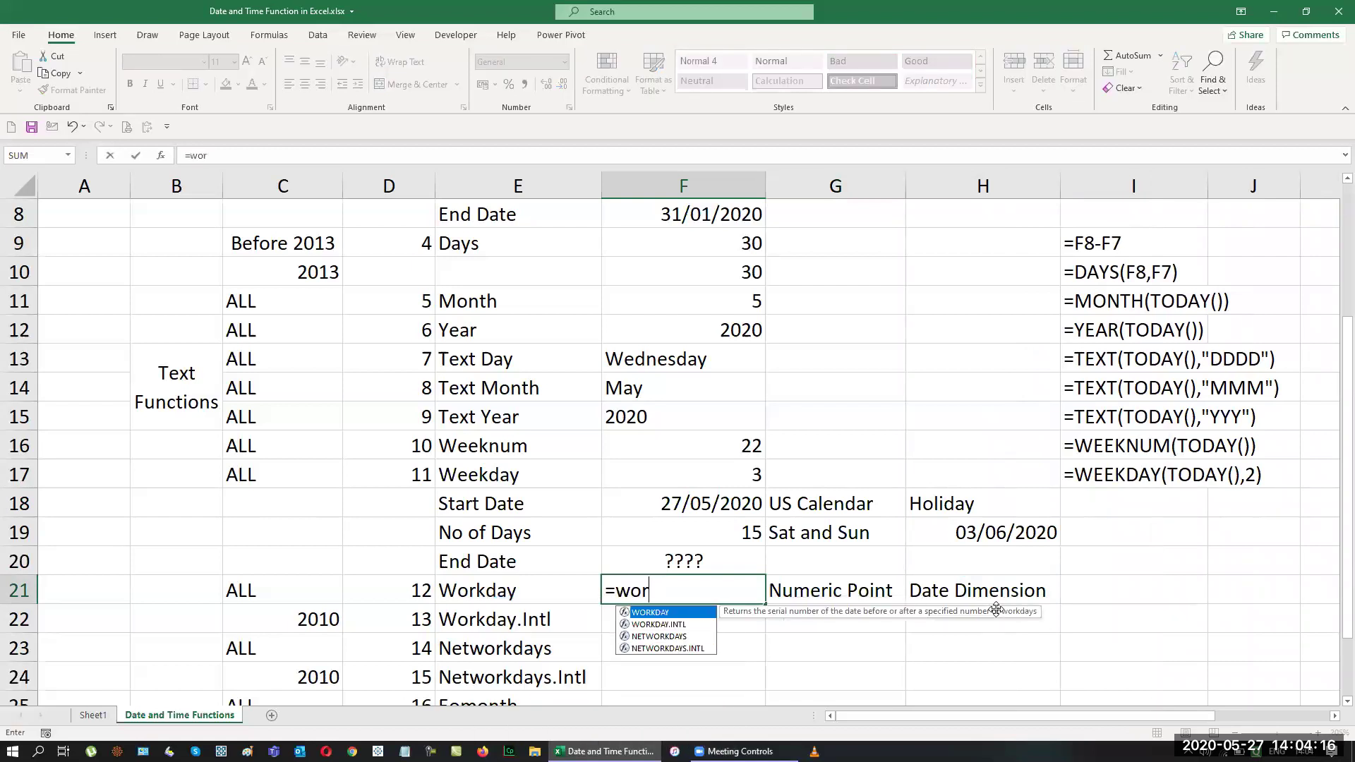
pyautogui.press('Tab')
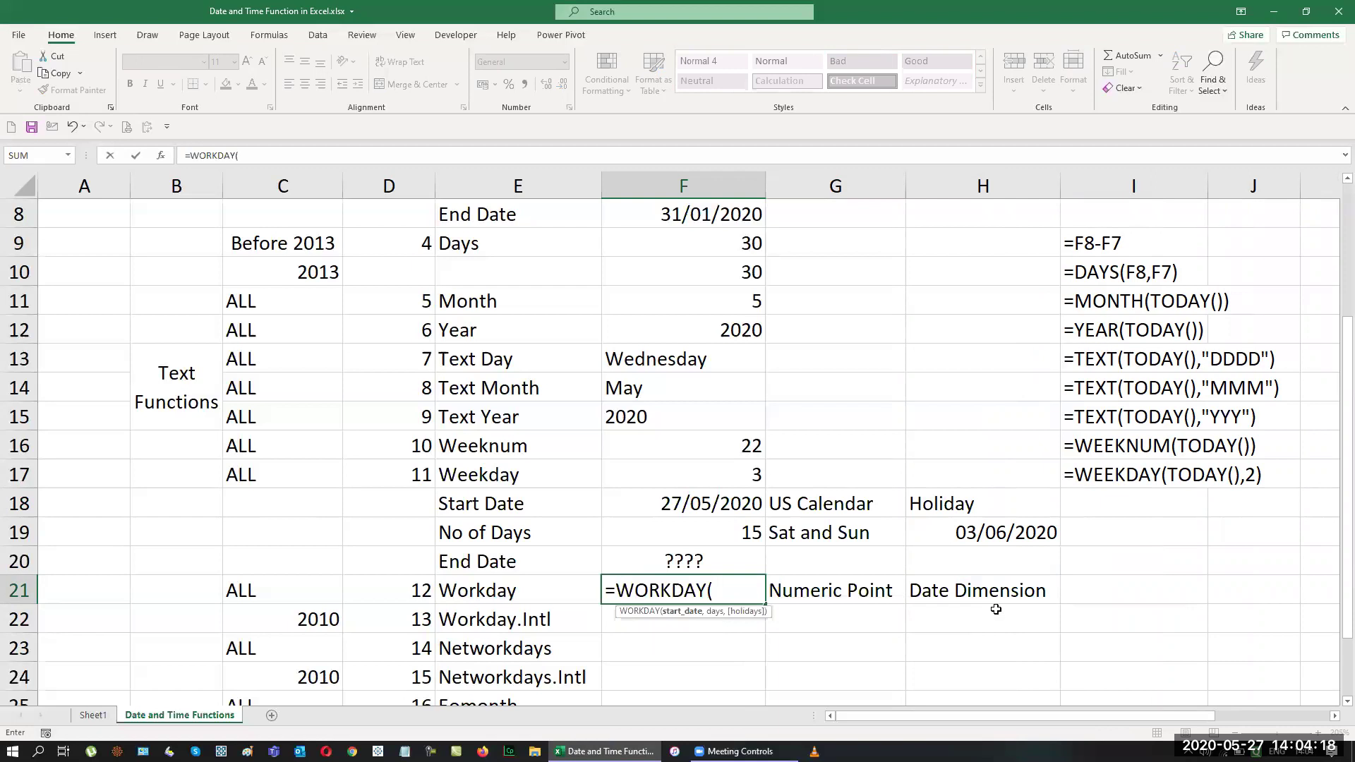
pyautogui.hotkey('ctrl', 'a')
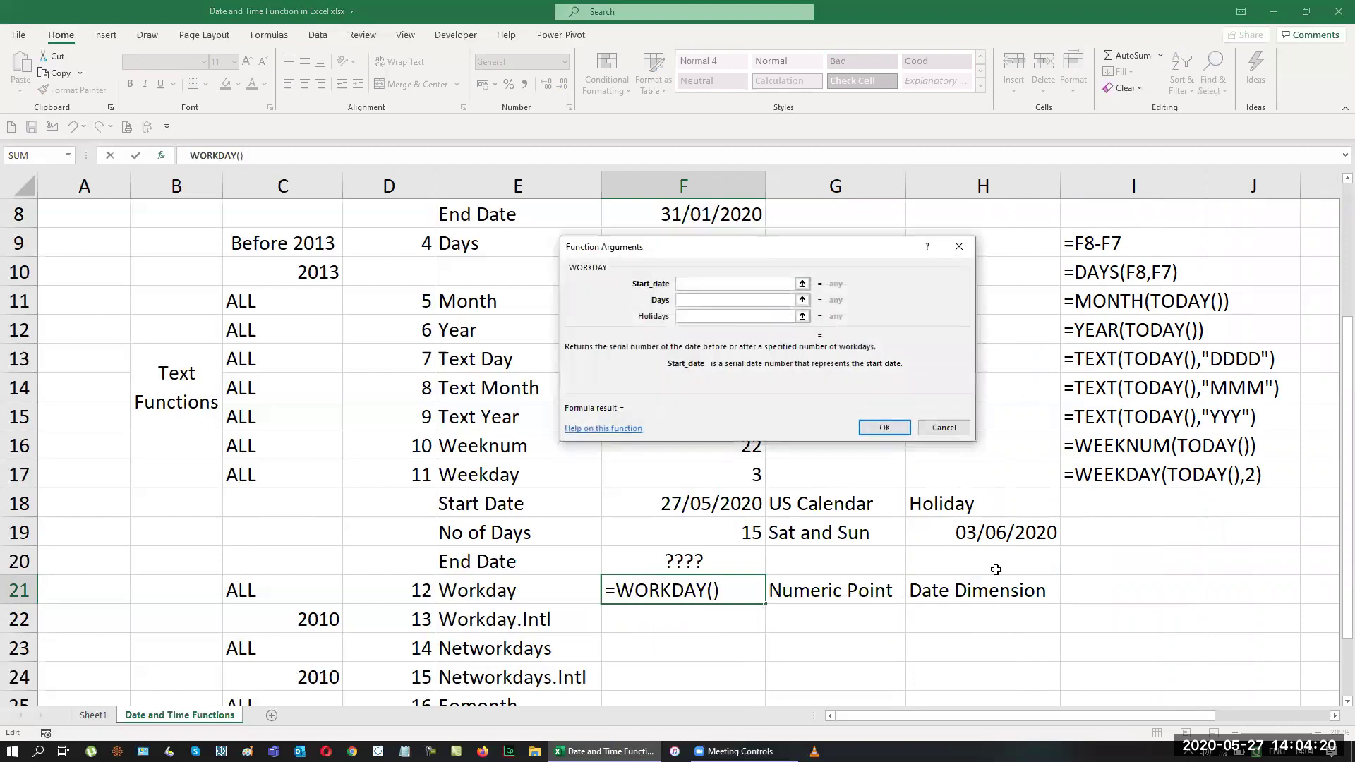
pyautogui.moveTo(672, 253); pyautogui.dragTo(278, 271)
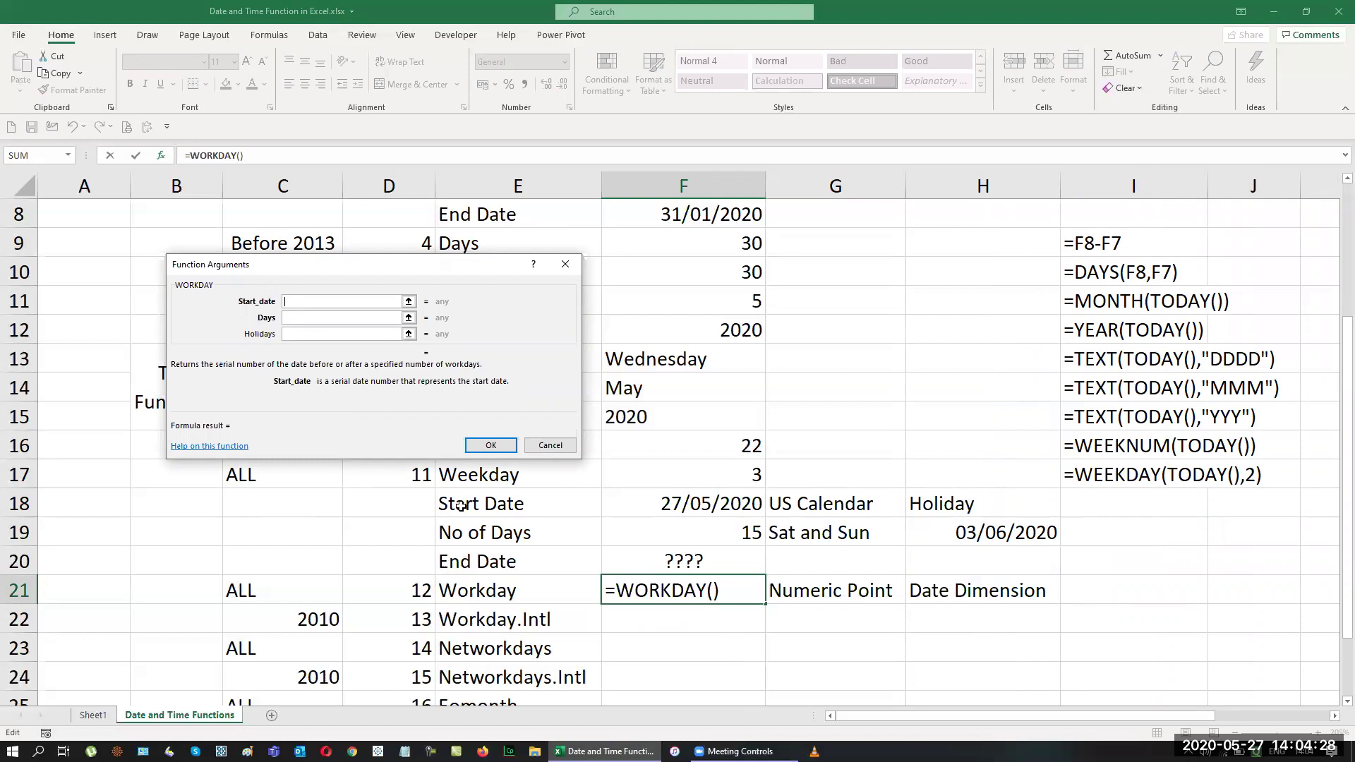
# Step: Set the WORKDAY start date to F18, days to F19 and holidays to H19, and format the result as Short Date
pyautogui.click(703, 503)
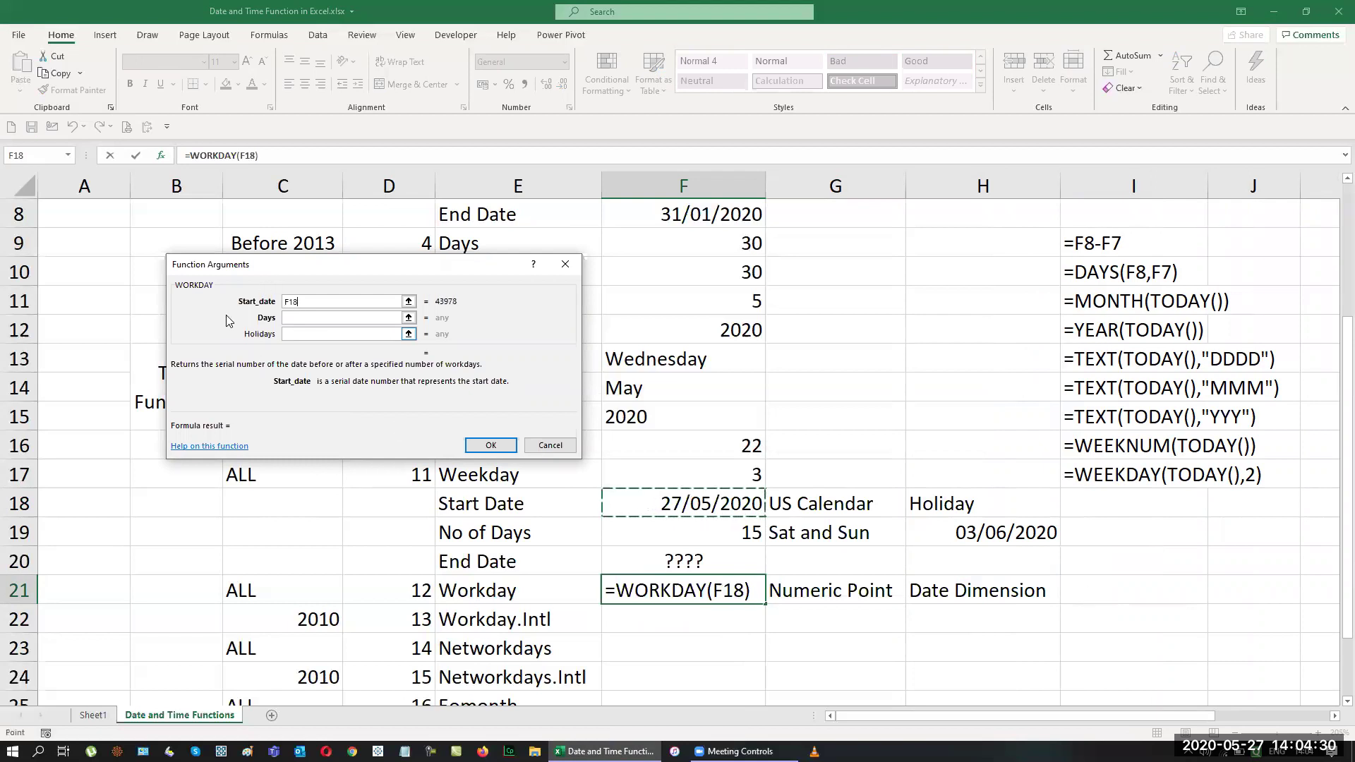
pyautogui.click(289, 318)
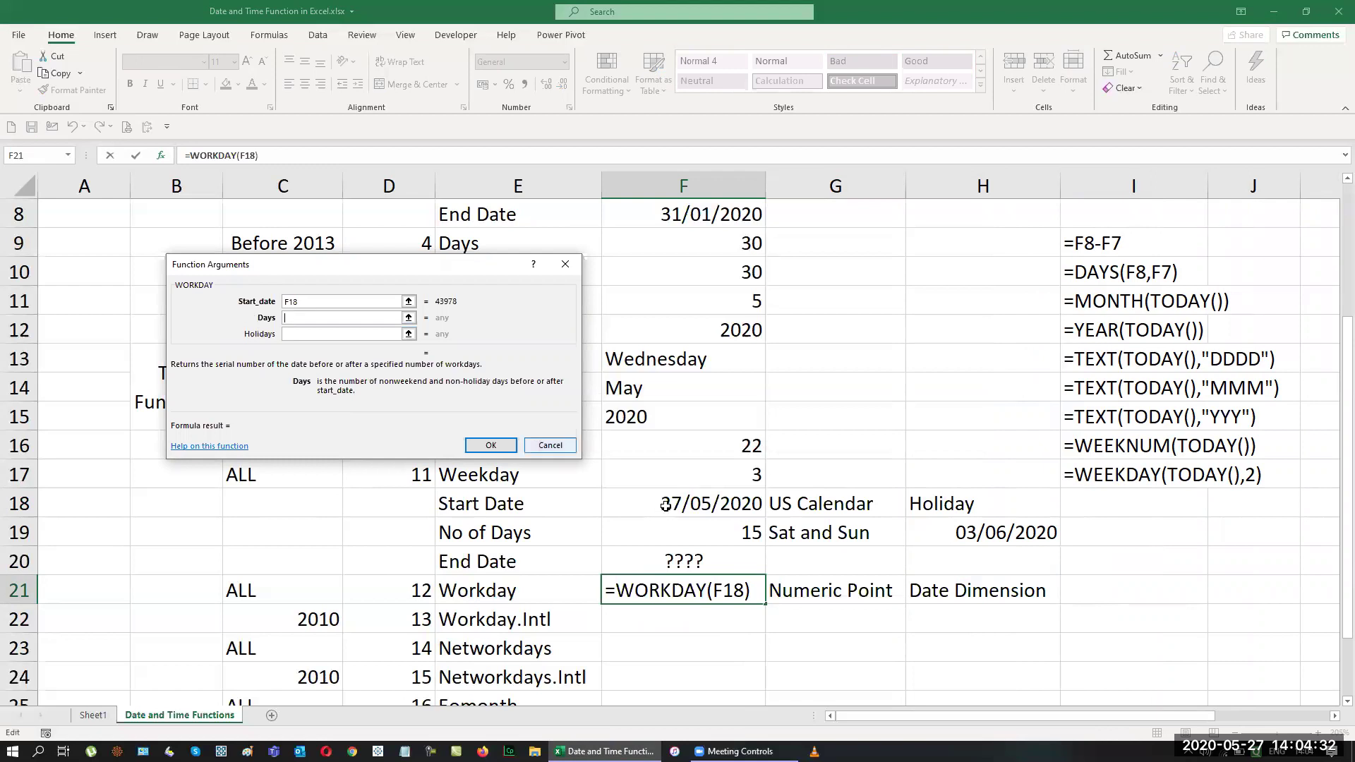
pyautogui.click(721, 532)
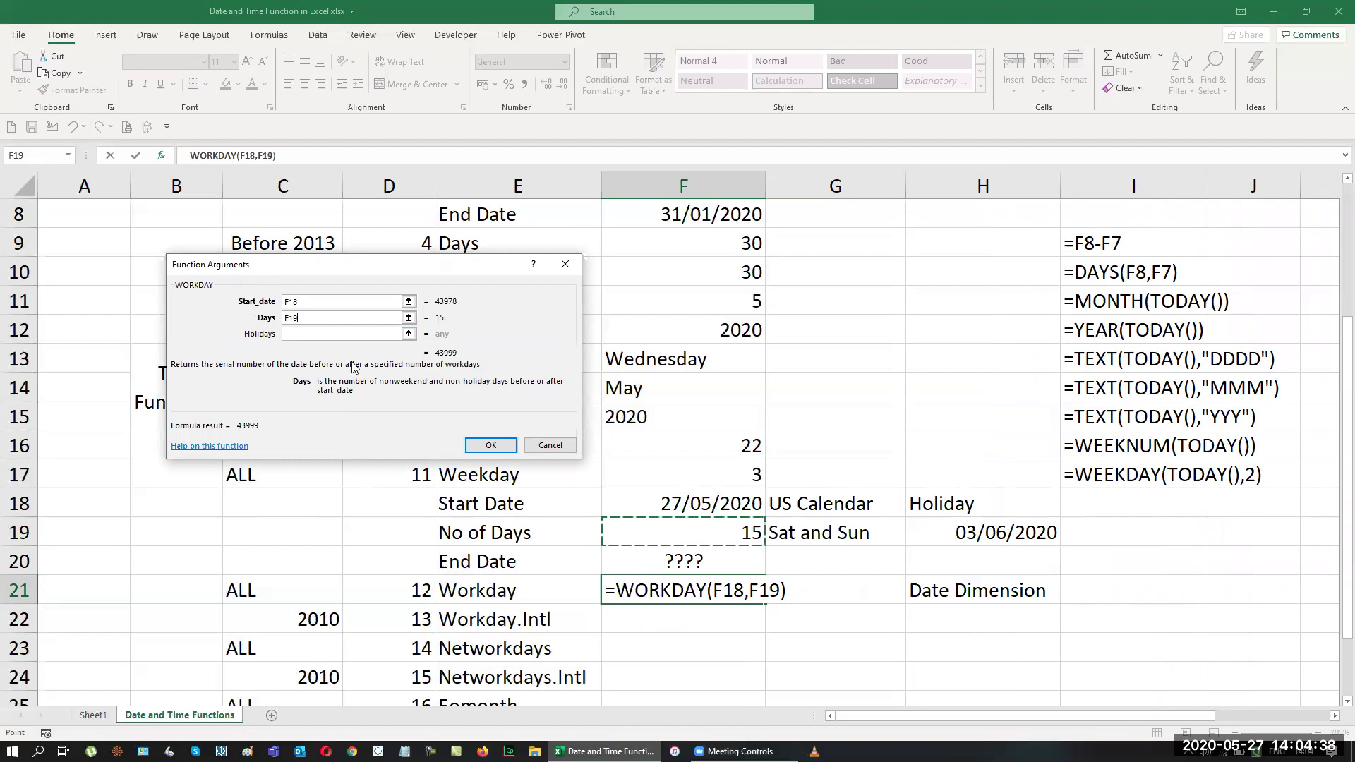
pyautogui.click(299, 334)
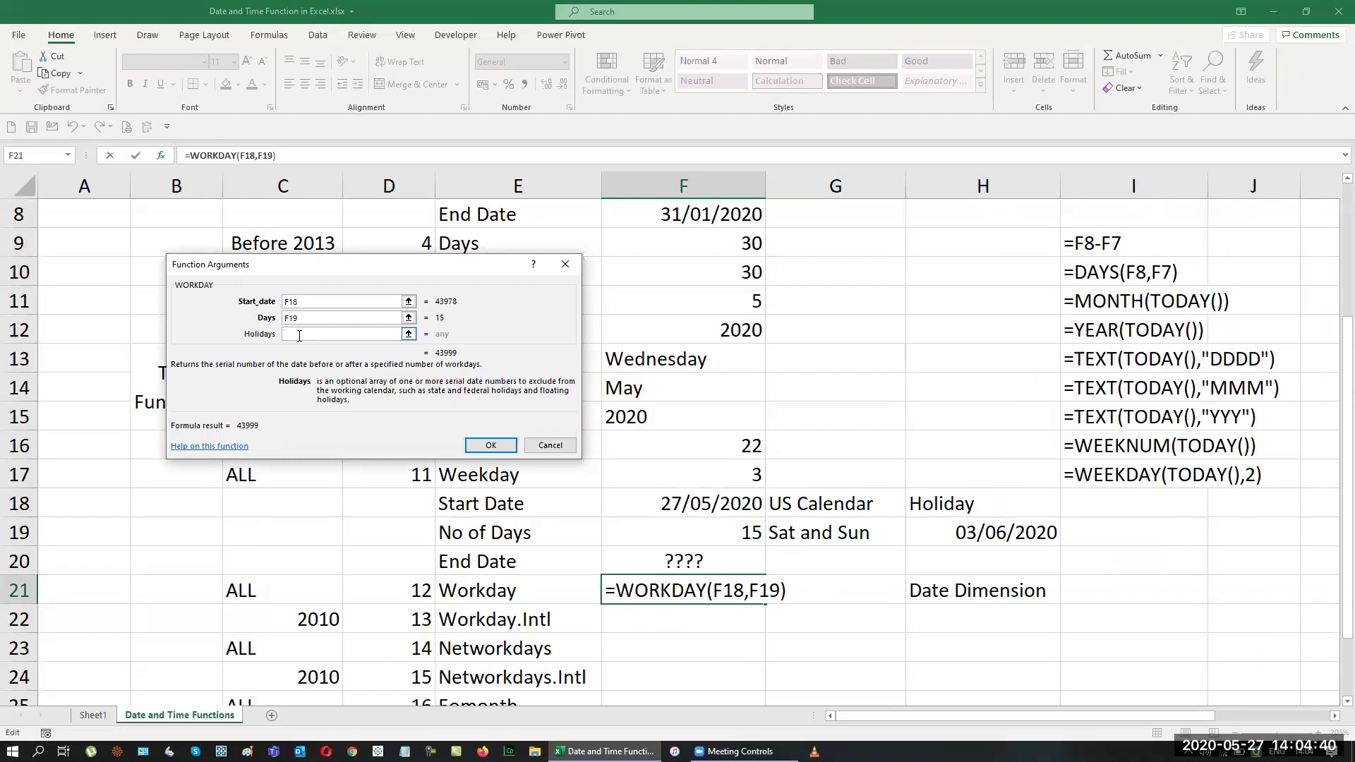
pyautogui.click(998, 533)
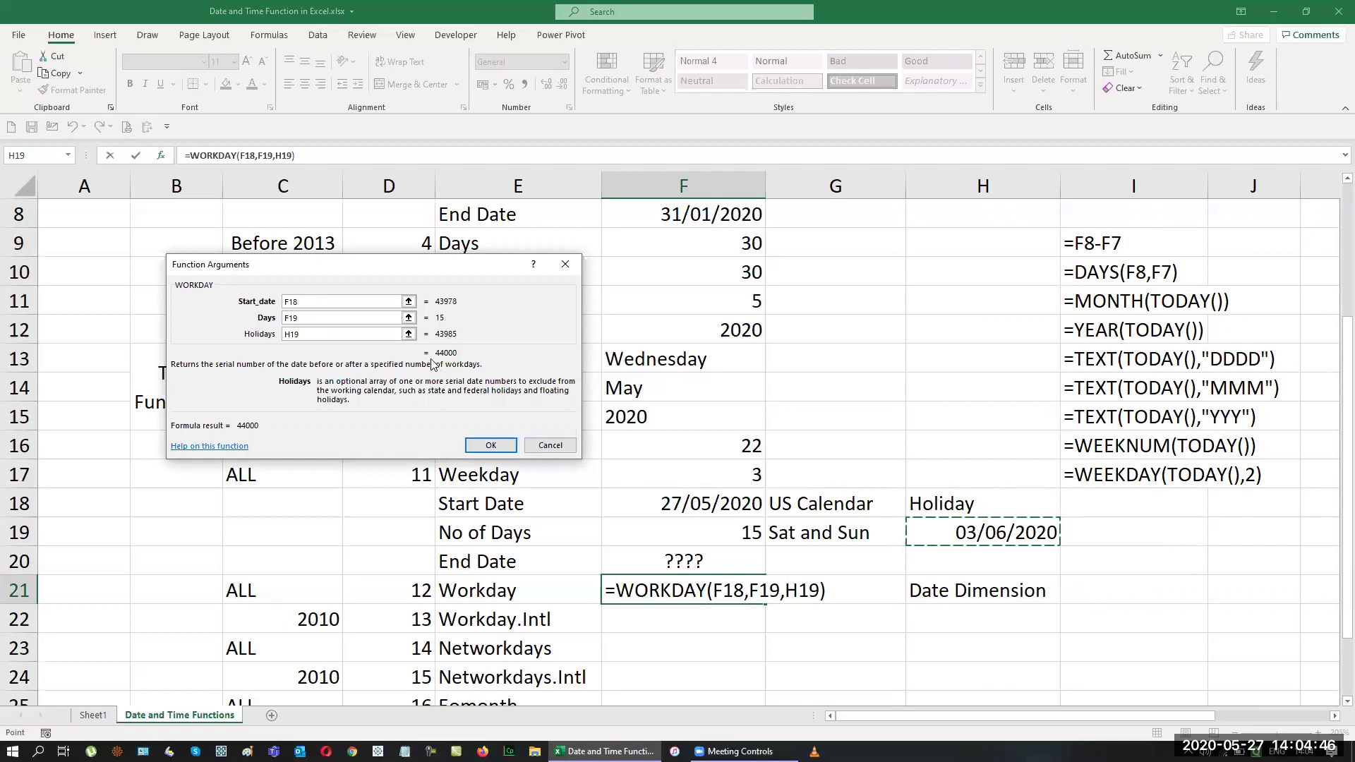
pyautogui.click(491, 444)
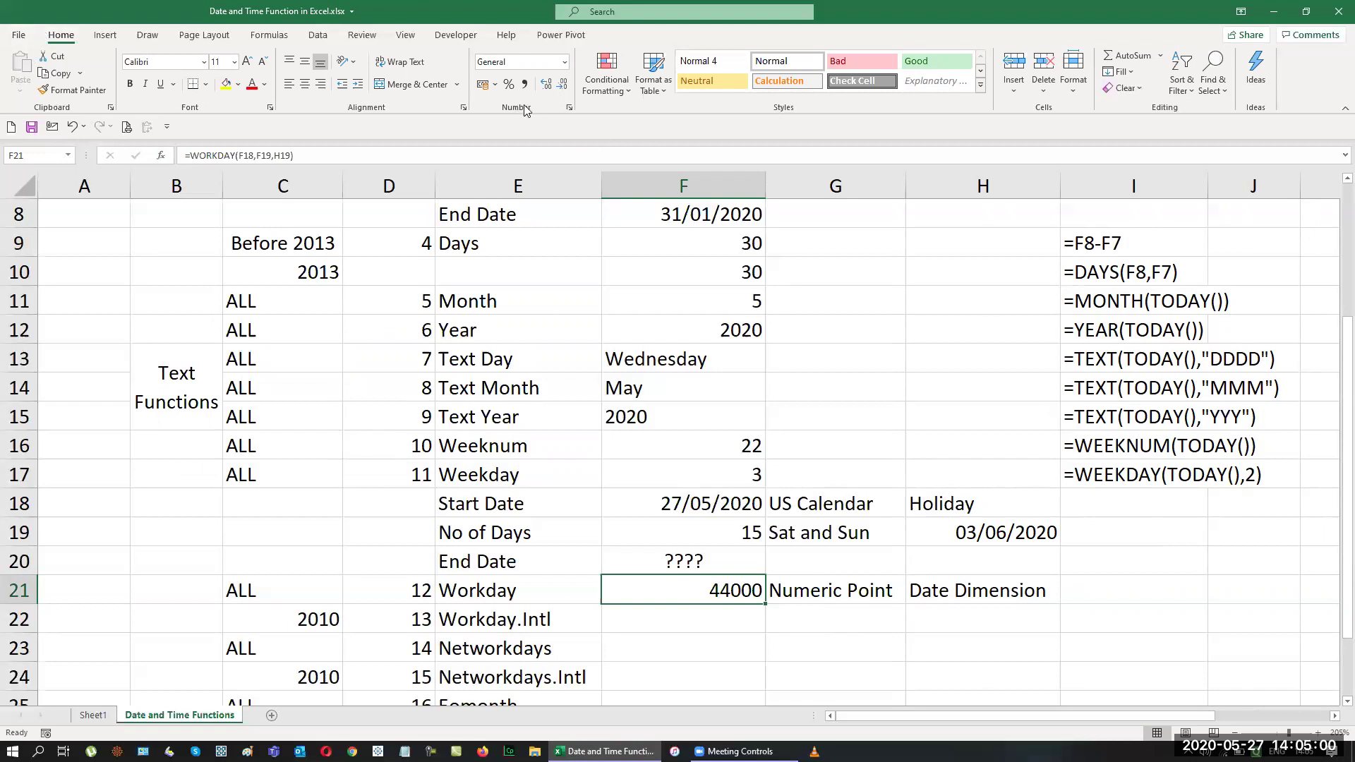
pyautogui.click(566, 63)
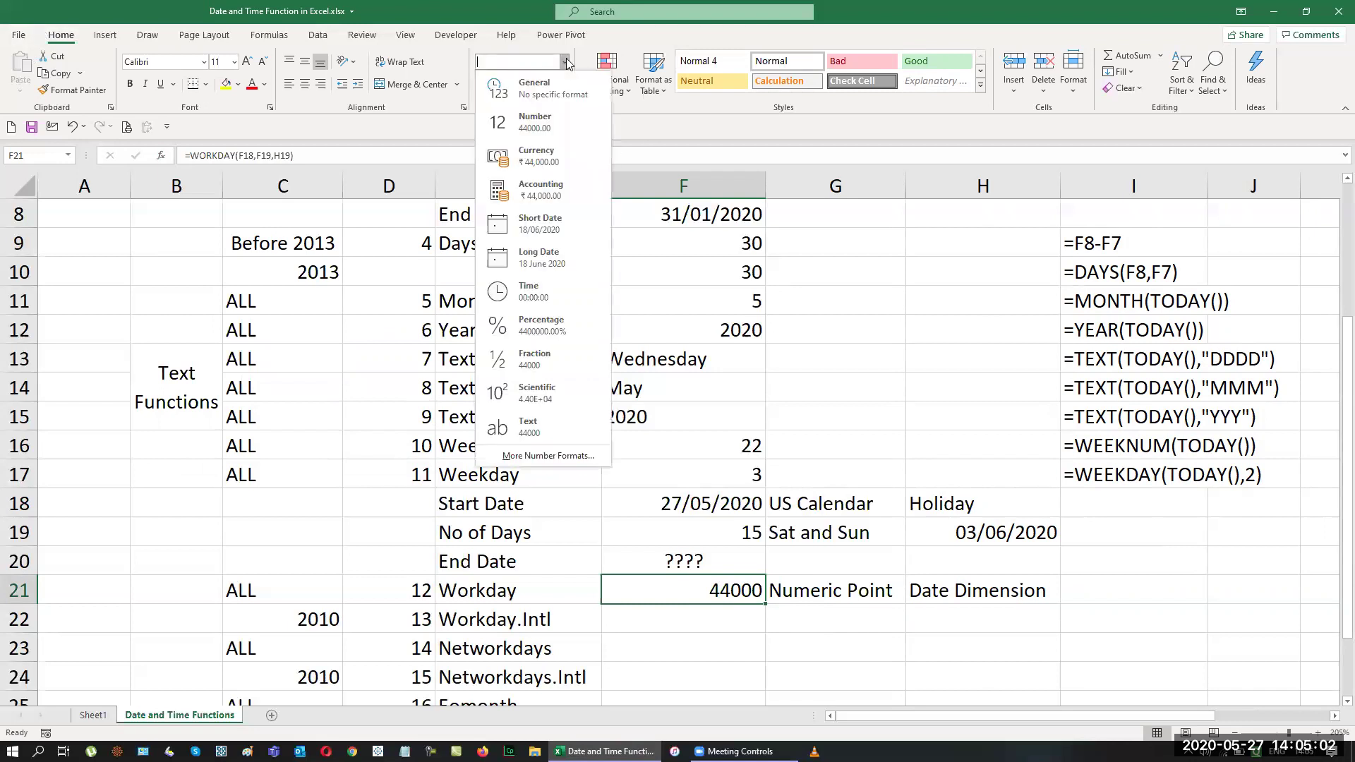
pyautogui.click(550, 223)
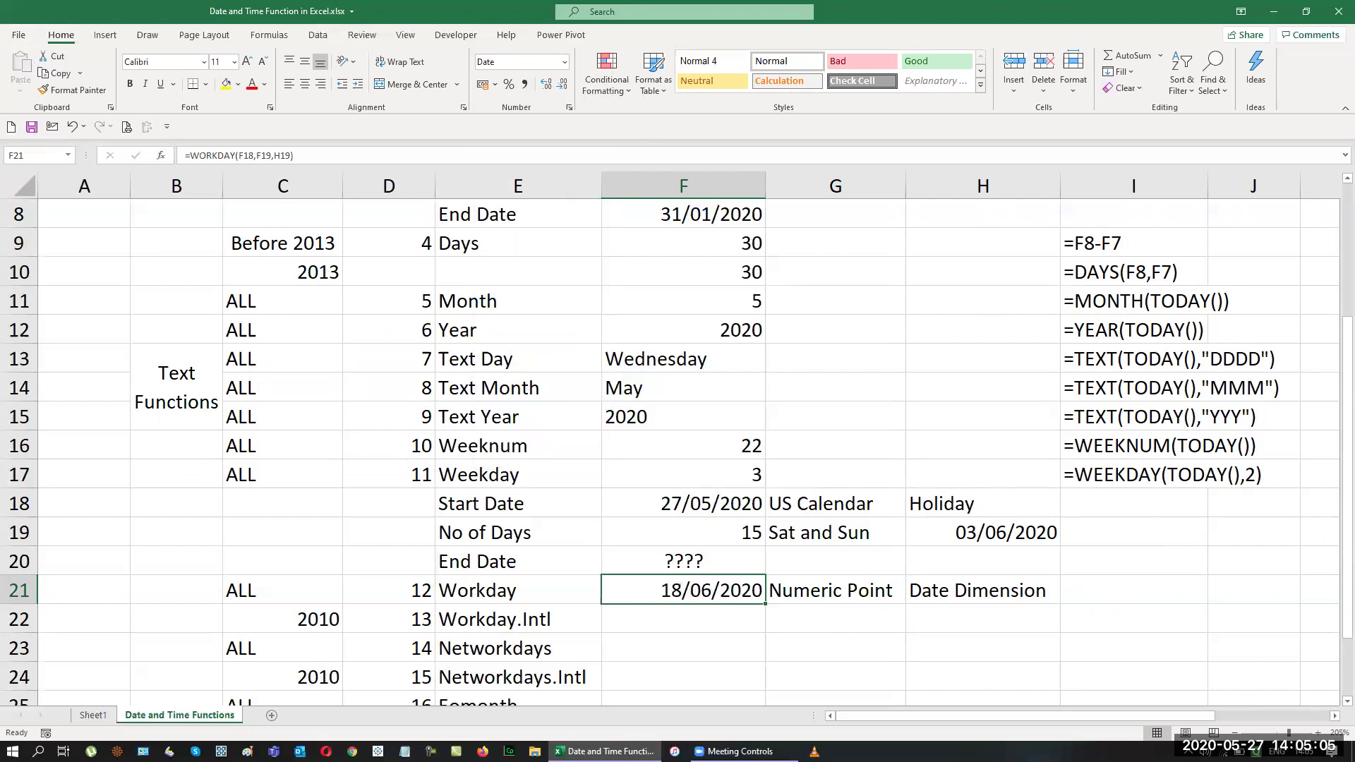
# Step: Clear the holiday date in H19 to test its effect on the WORKDAY result, and undo the deletion
pyautogui.click(1192, 591)
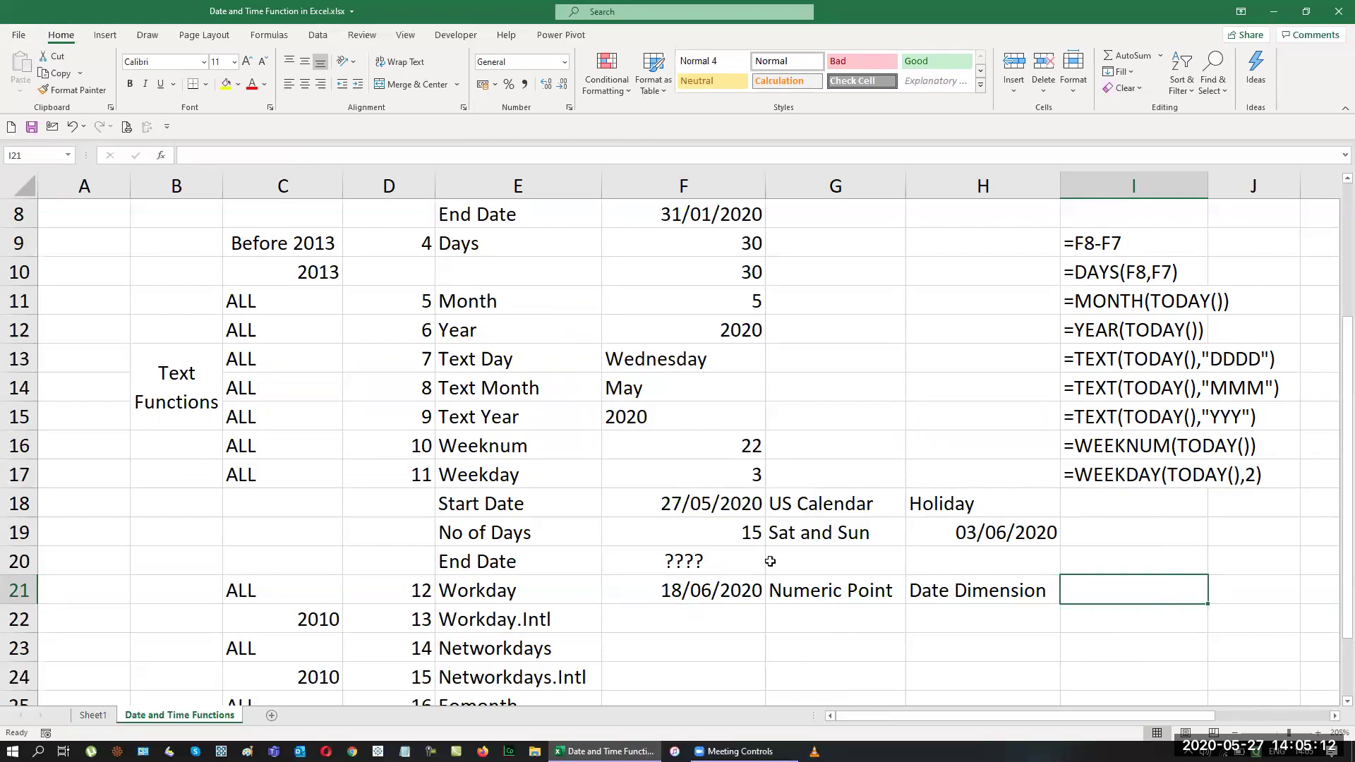
pyautogui.click(965, 531)
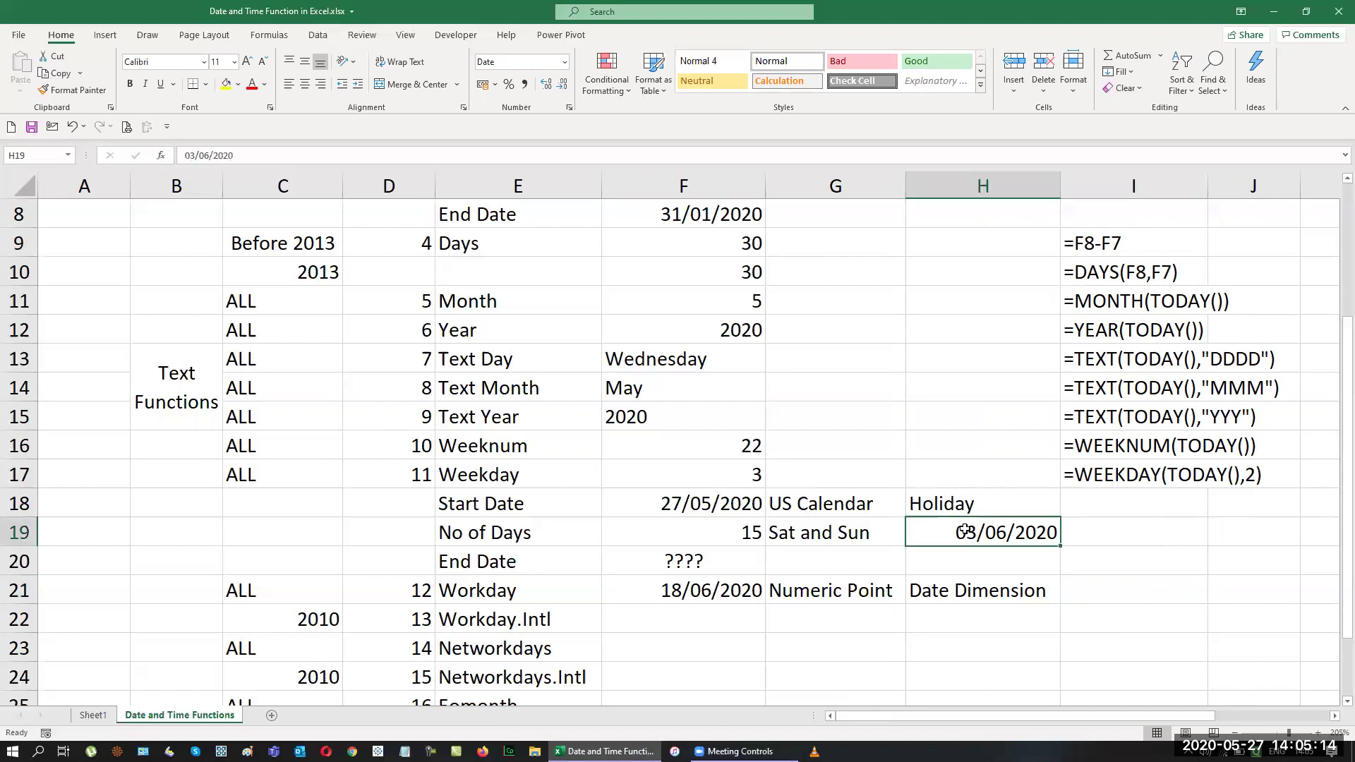
pyautogui.press('Delete')
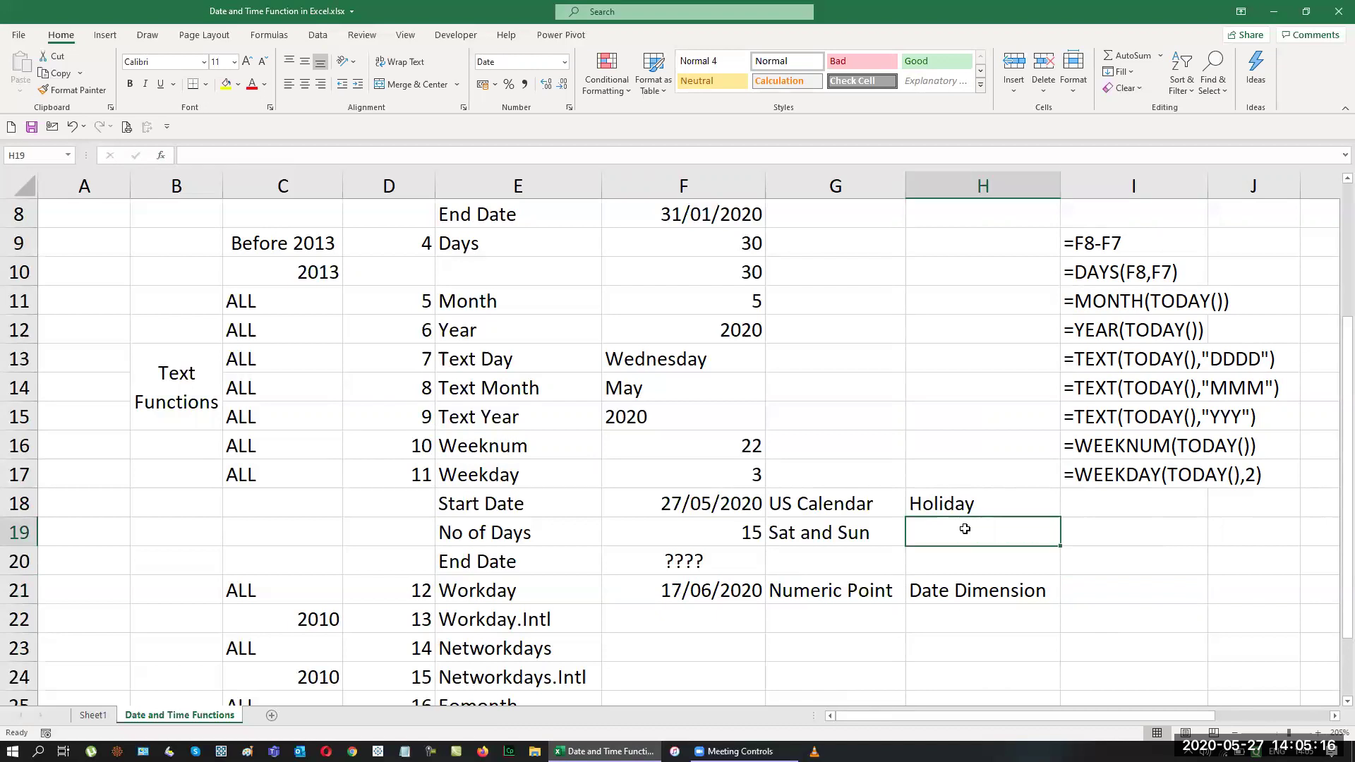
pyautogui.hotkey('ctrl', 'z')
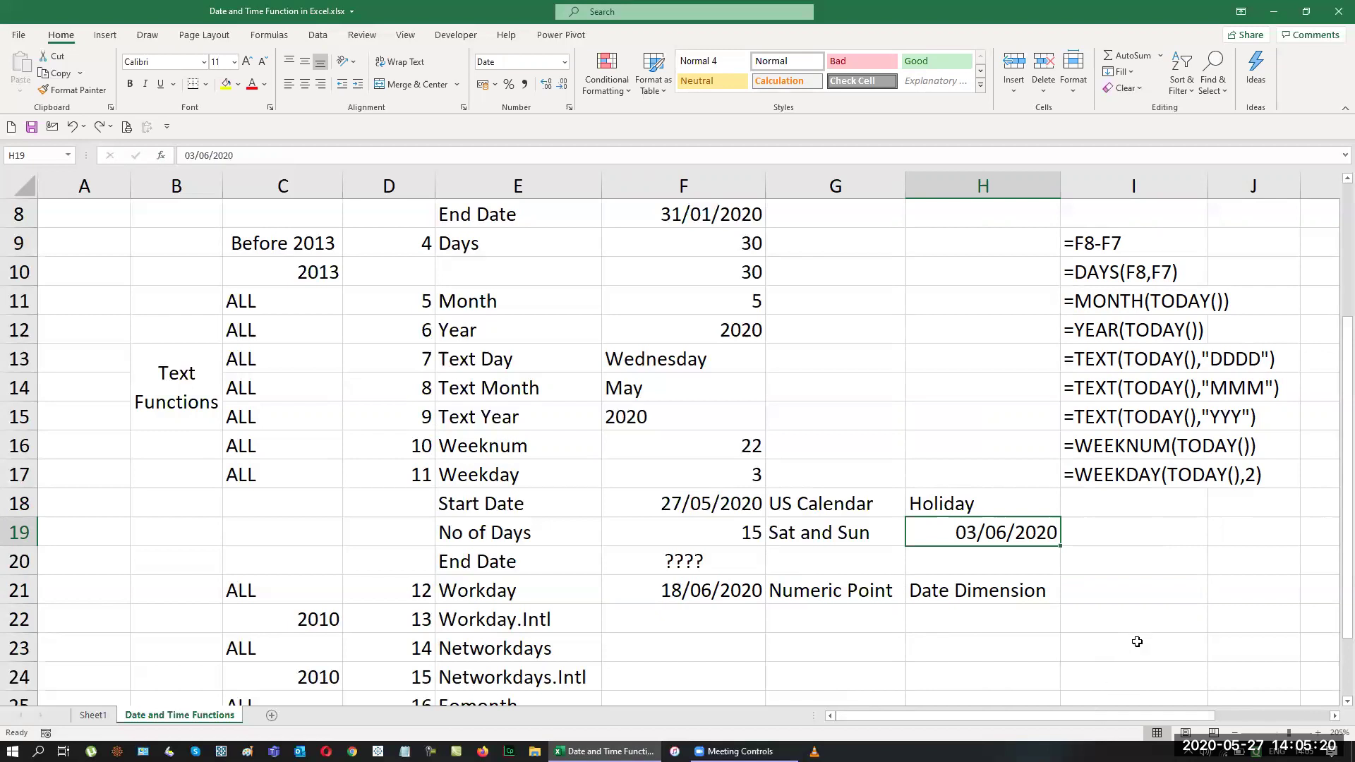
# Step: Copy the FORMULATEXT formula from I17 to I21 for the Workday row and autofit column I
pyautogui.scroll(-2, 1138, 642)
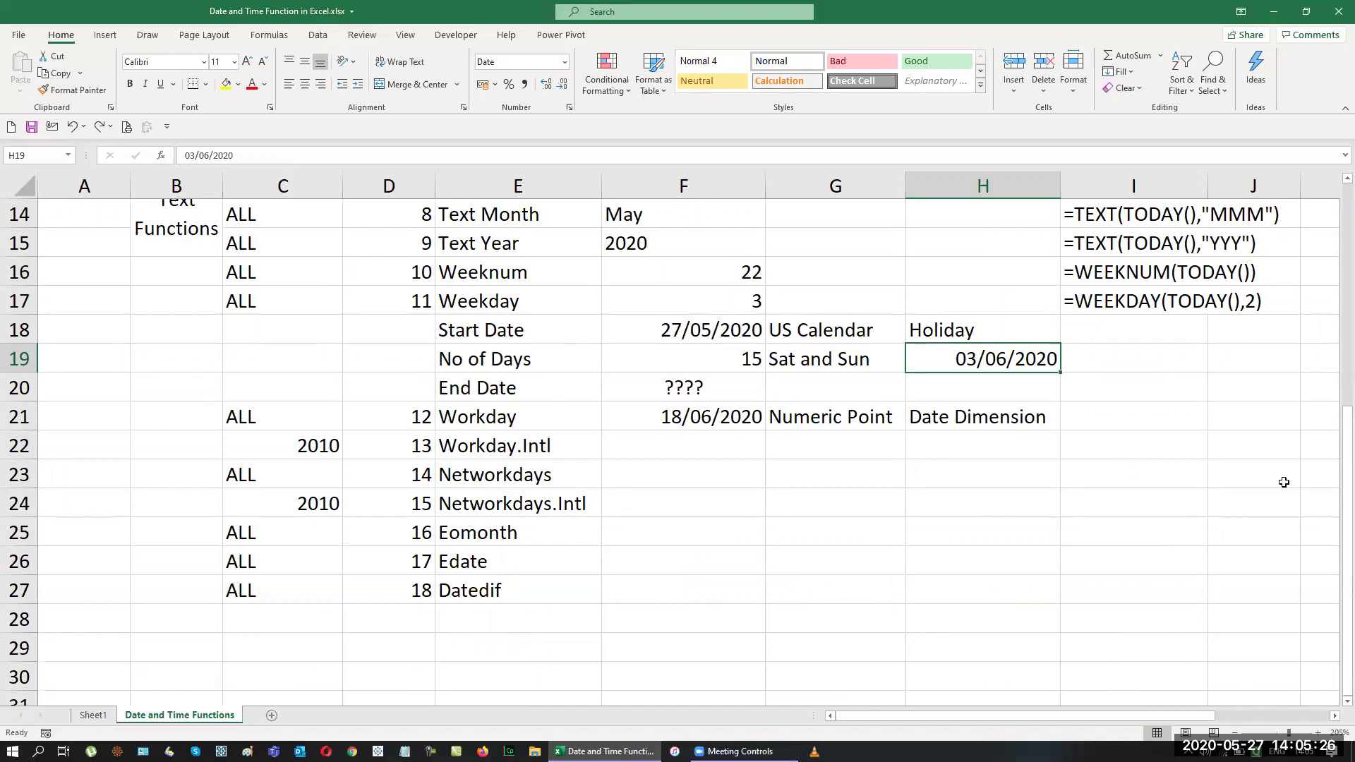
pyautogui.click(1131, 301)
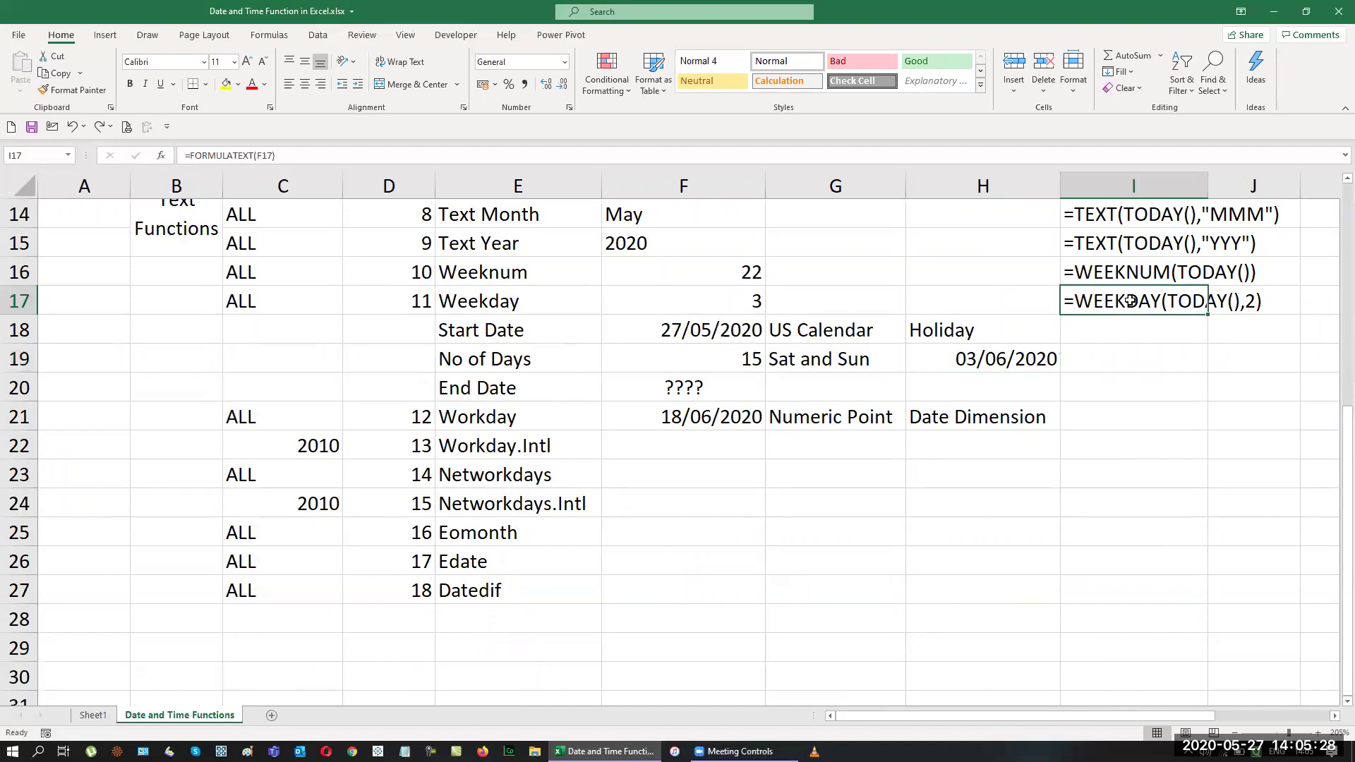
pyautogui.hotkey('ctrl', 'c')
pyautogui.click(1171, 431)
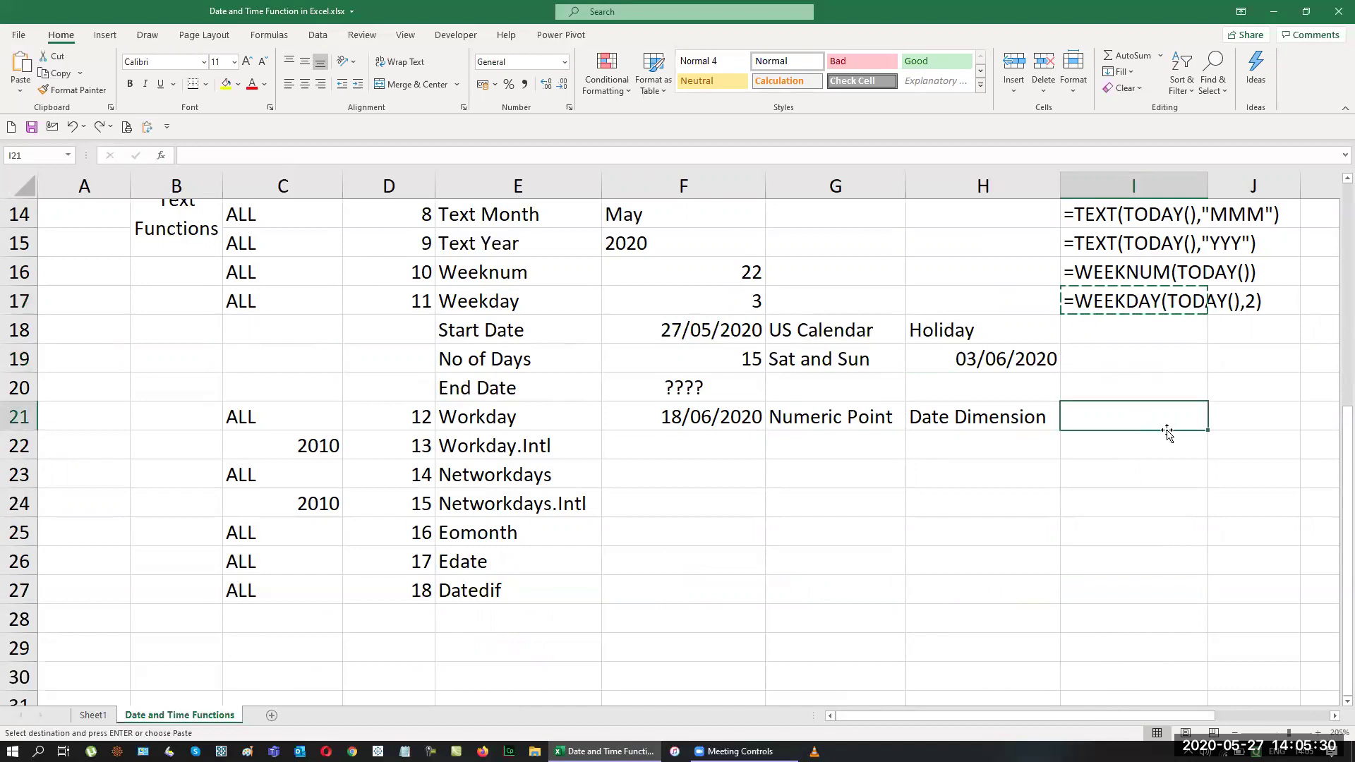
pyautogui.hotkey('ctrl', 'v')
pyautogui.press('Escape')
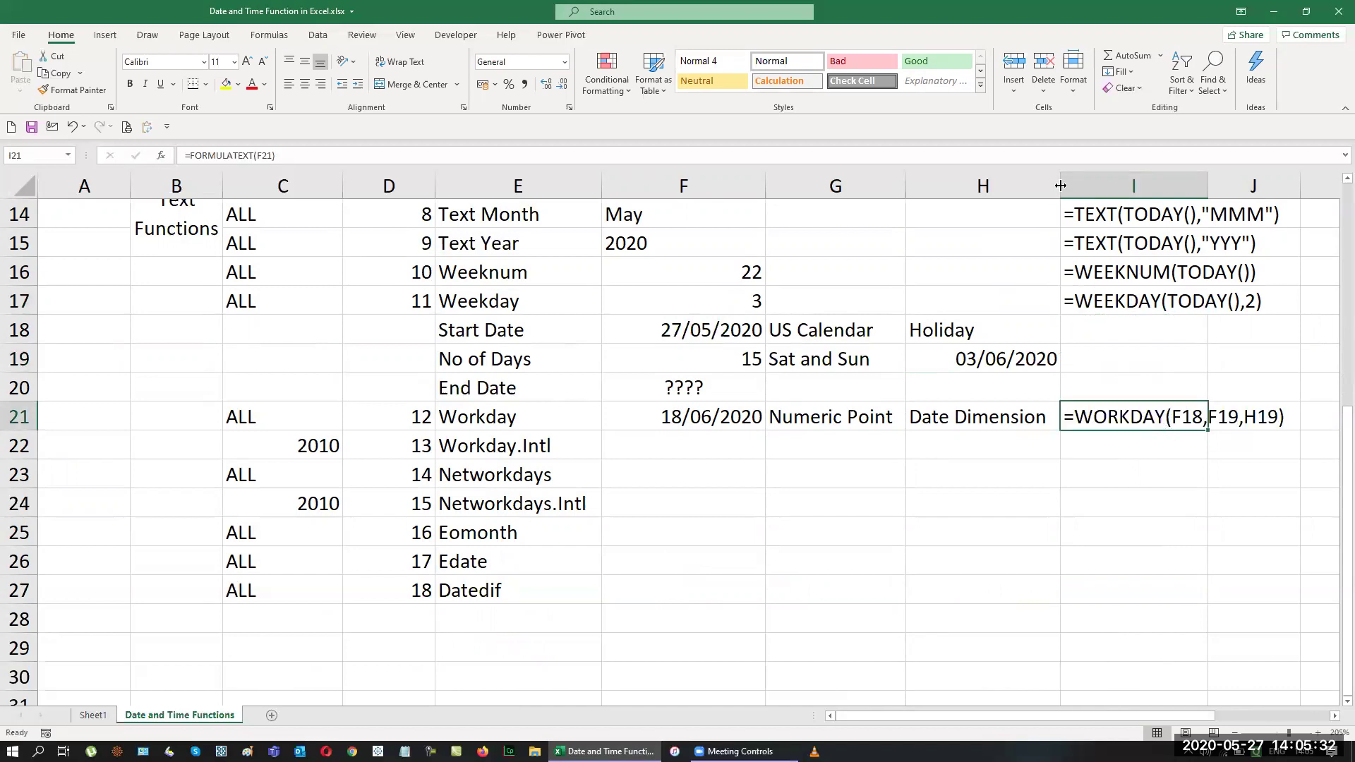
pyautogui.doubleClick(1211, 186)
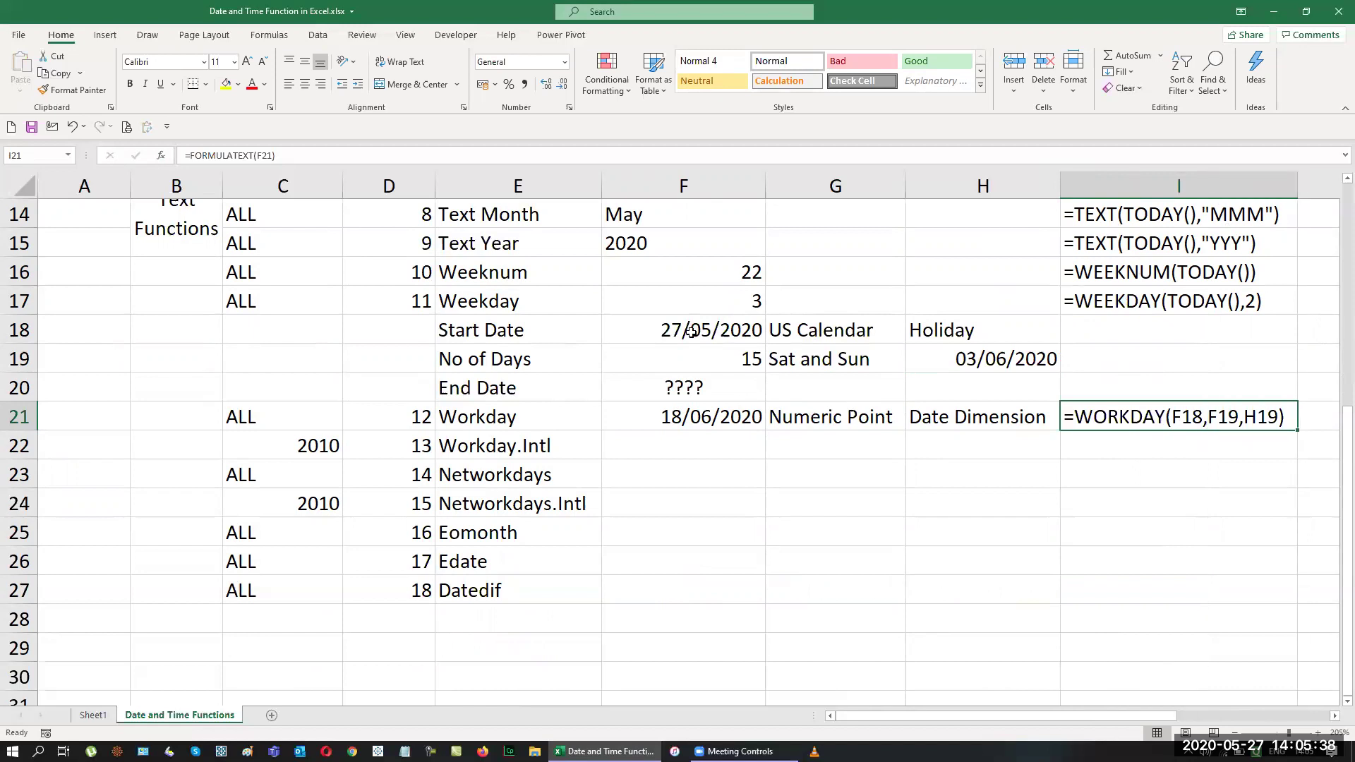
# Step: Insert three blank rows above the Workday.Intl row
pyautogui.moveTo(819, 337); pyautogui.dragTo(792, 363)
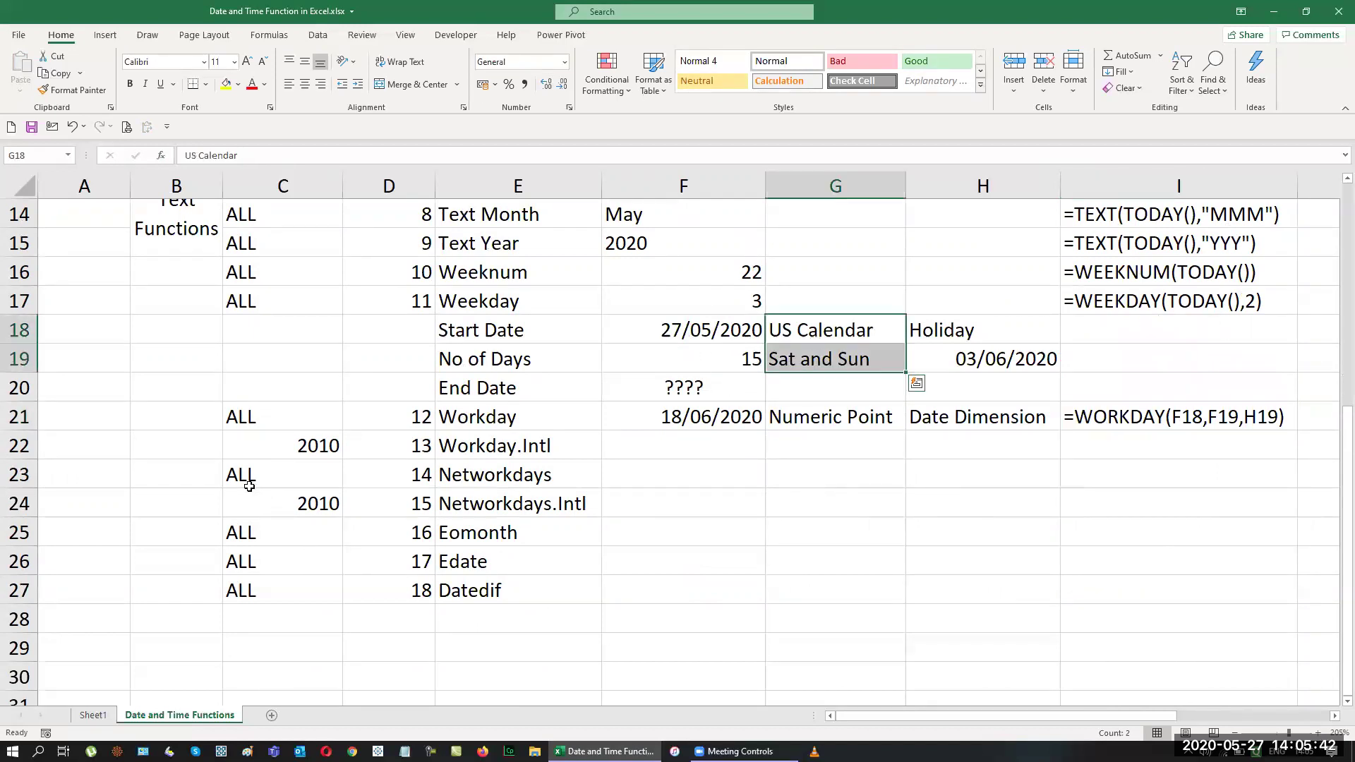
pyautogui.click(221, 463)
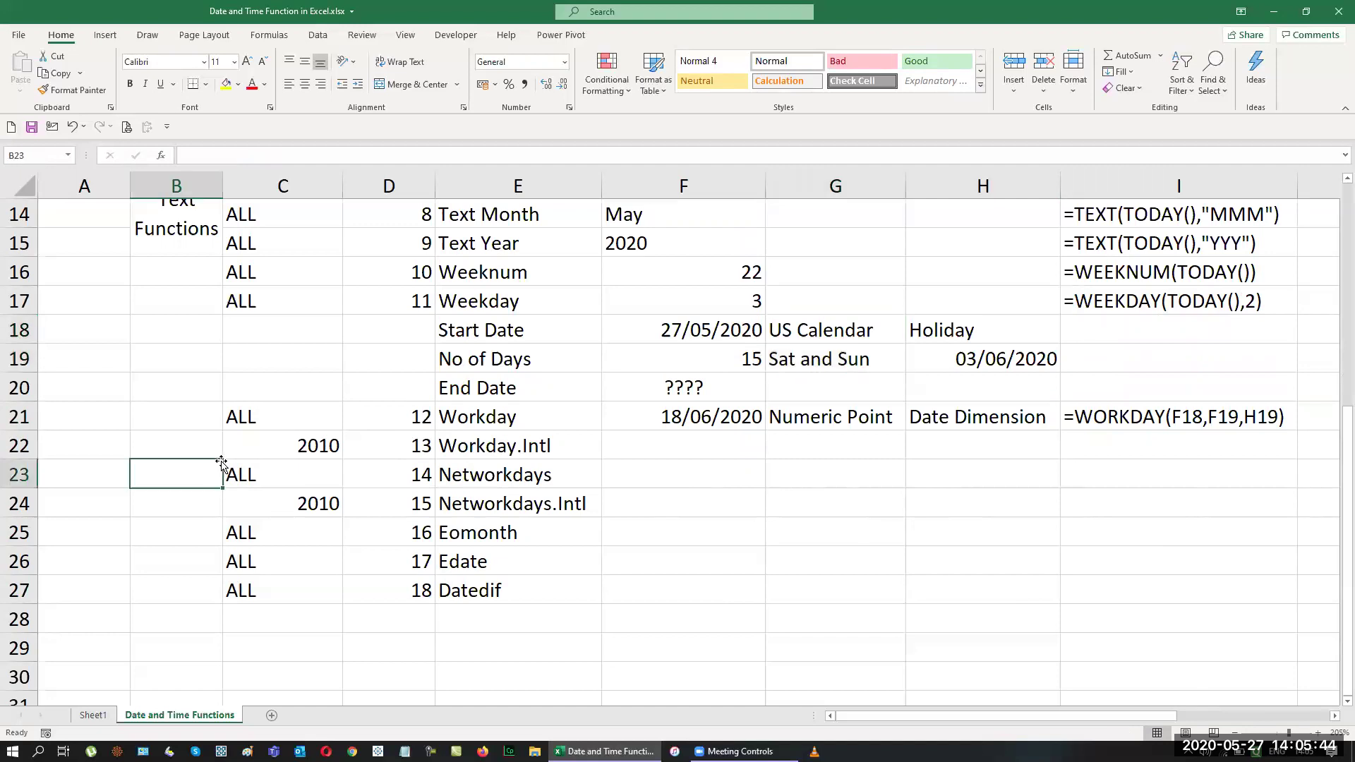
pyautogui.press('Up')
pyautogui.hotkey('shift', 'space')
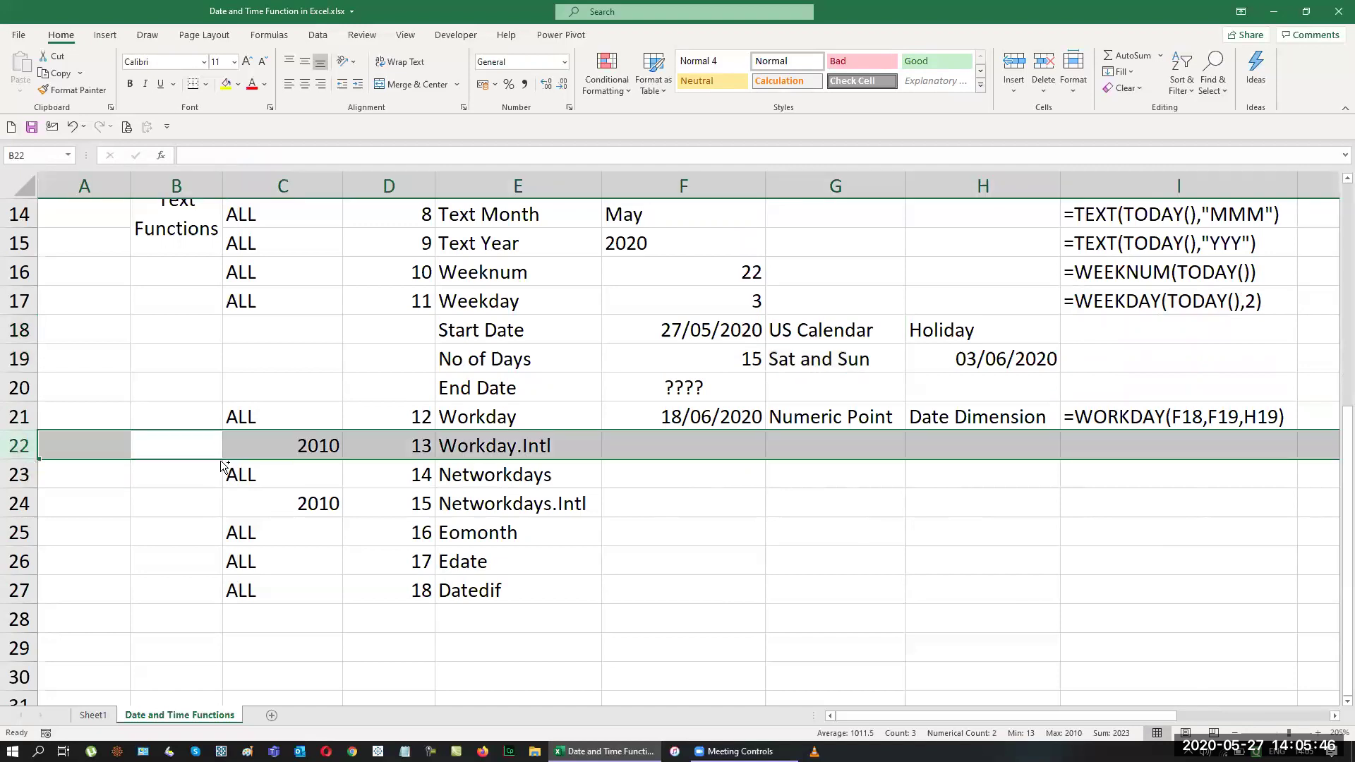
pyautogui.hotkey('ctrl', 'shift', '+')
pyautogui.hotkey('ctrl', 'shift', '+')
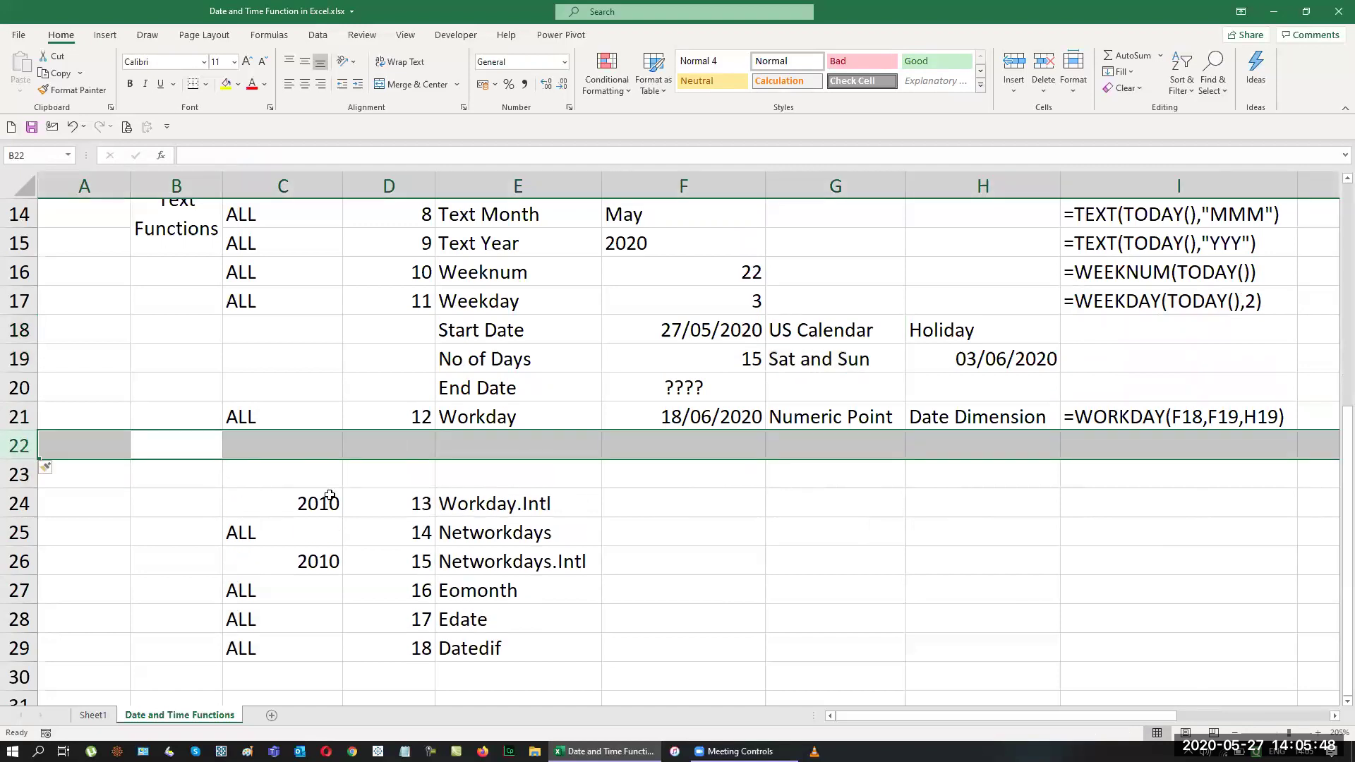
pyautogui.hotkey('ctrl', 'shift', '+')
# Step: Copy the Workday sample inputs and notes in E18:H20 into the blank rows starting at E22
pyautogui.press('Tab')
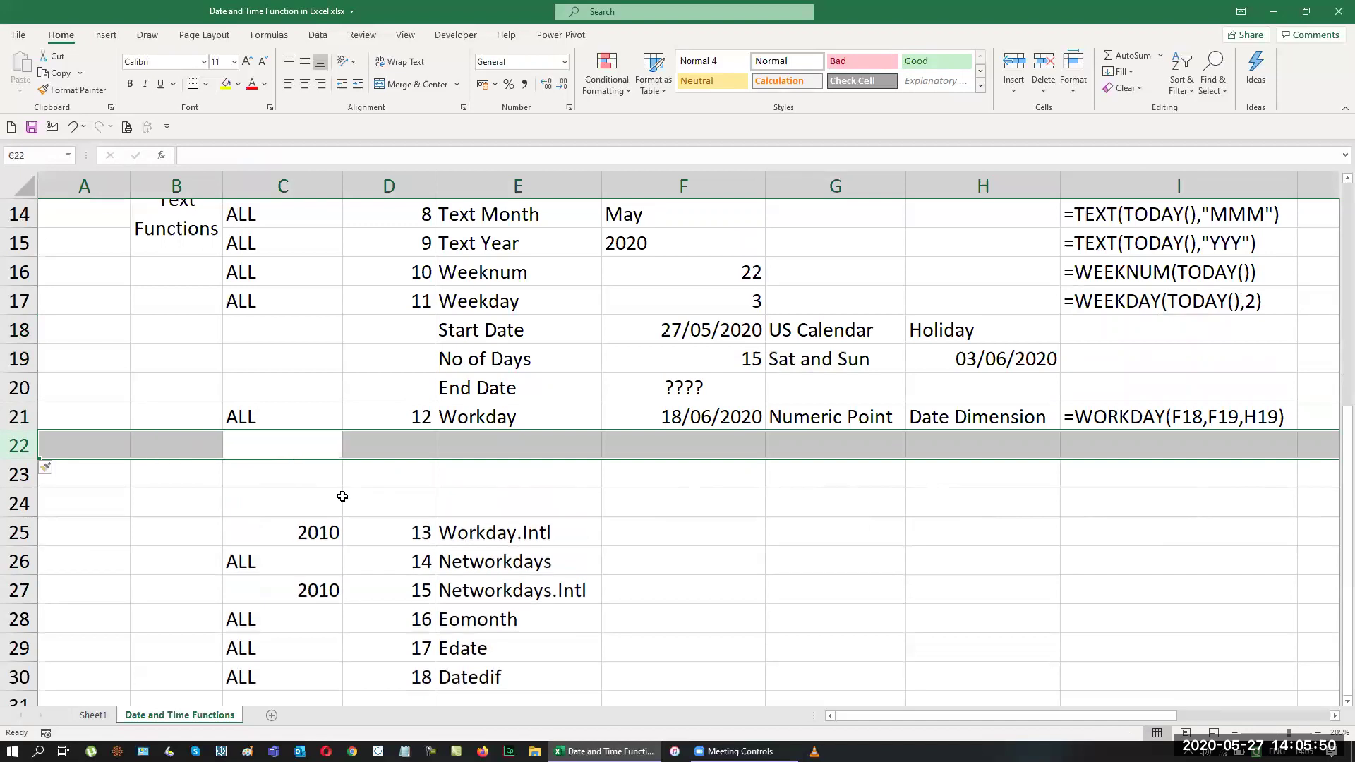
pyautogui.press('Up')
pyautogui.press('Up')
pyautogui.press('Up')
pyautogui.press('Right')
pyautogui.press('Right')
pyautogui.press('Up')
pyautogui.hotkey('shift', 'Right')
pyautogui.hotkey('shift', 'Down')
pyautogui.hotkey('shift', 'Down')
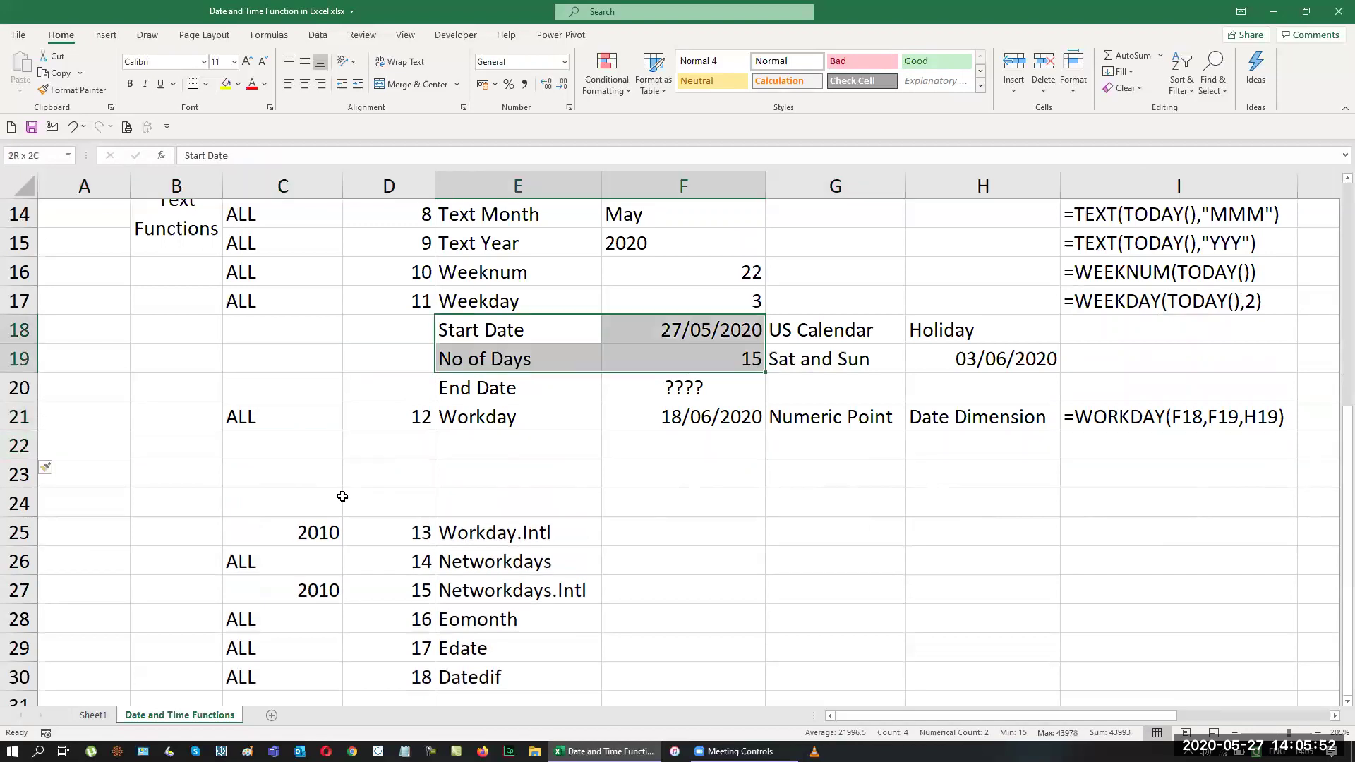
pyautogui.hotkey('alt', 'shift', 'F10')
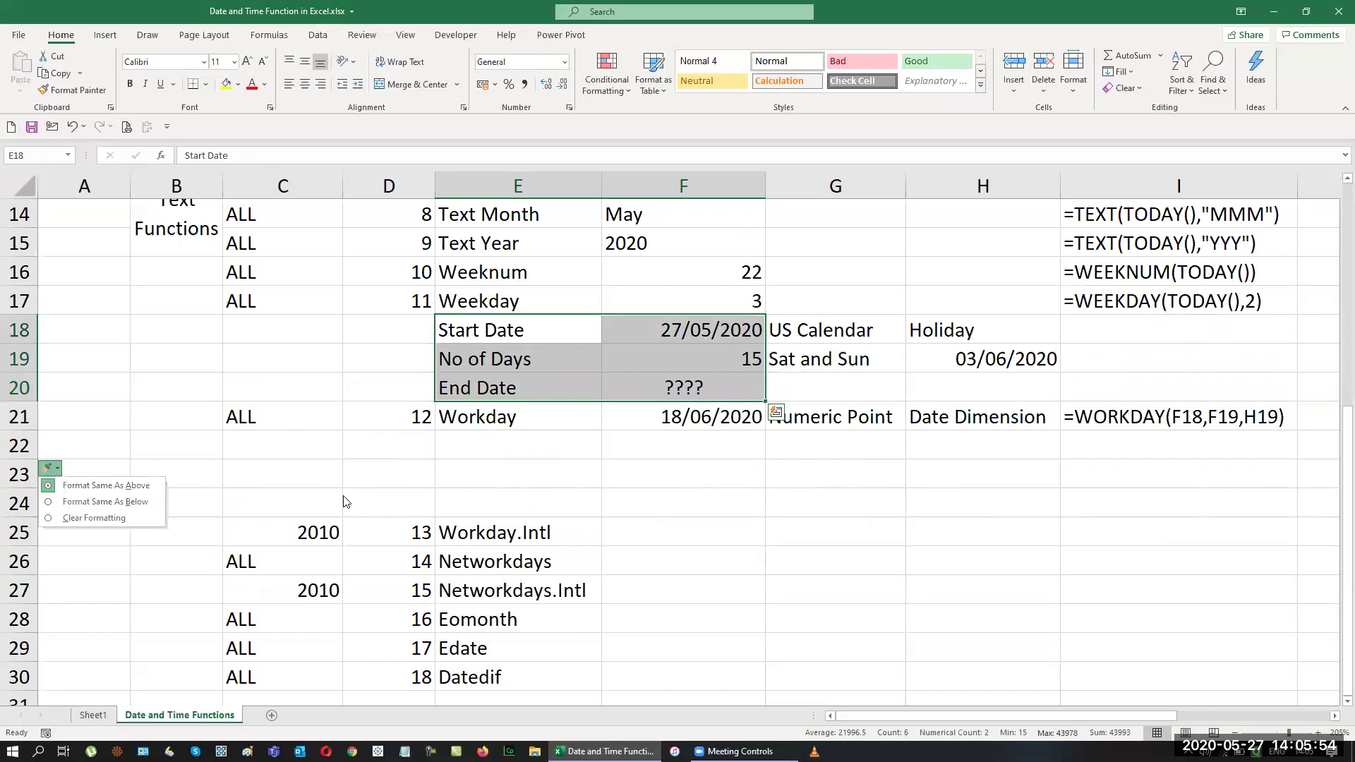
pyautogui.press('Escape')
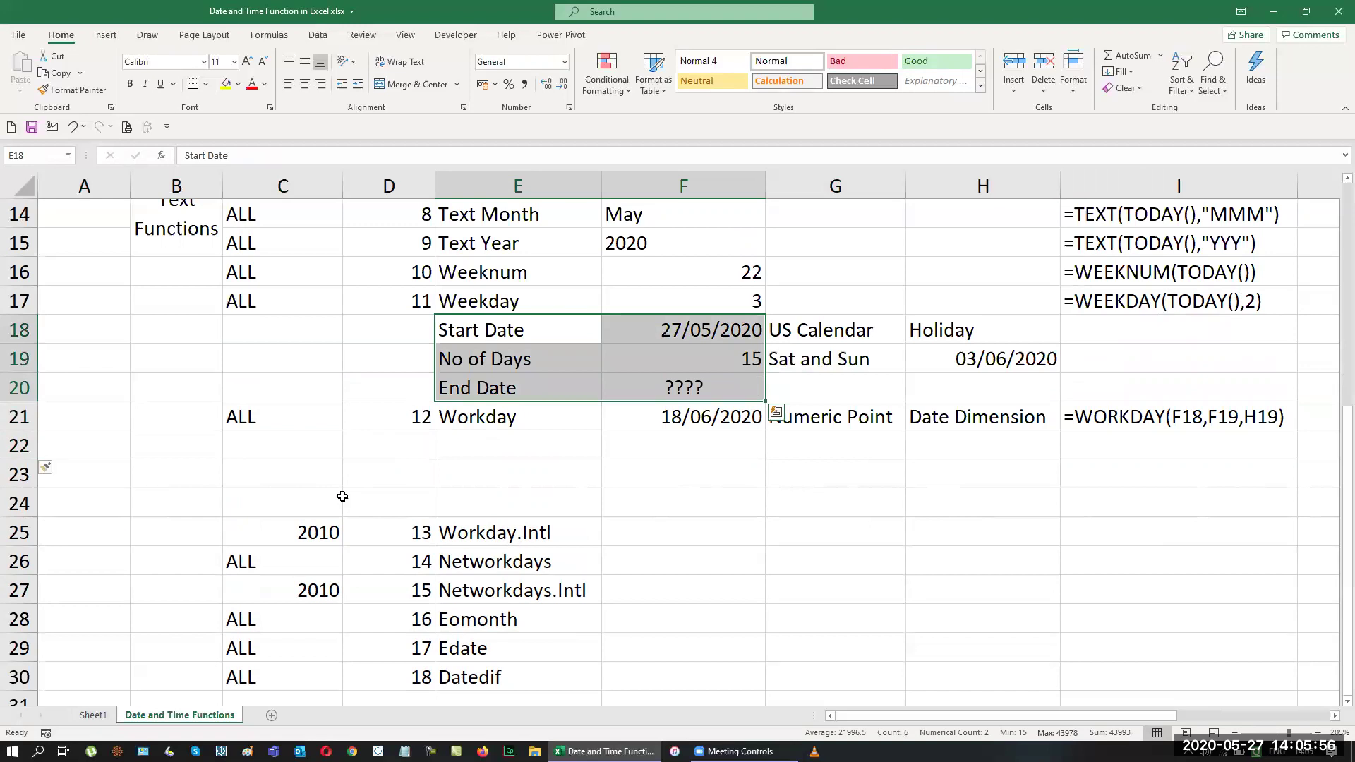
pyautogui.hotkey('shift', 'Right')
pyautogui.hotkey('shift', 'Right')
pyautogui.hotkey('ctrl', 'c')
pyautogui.press('Down')
pyautogui.press('Down')
pyautogui.press('Down')
pyautogui.press('Down')
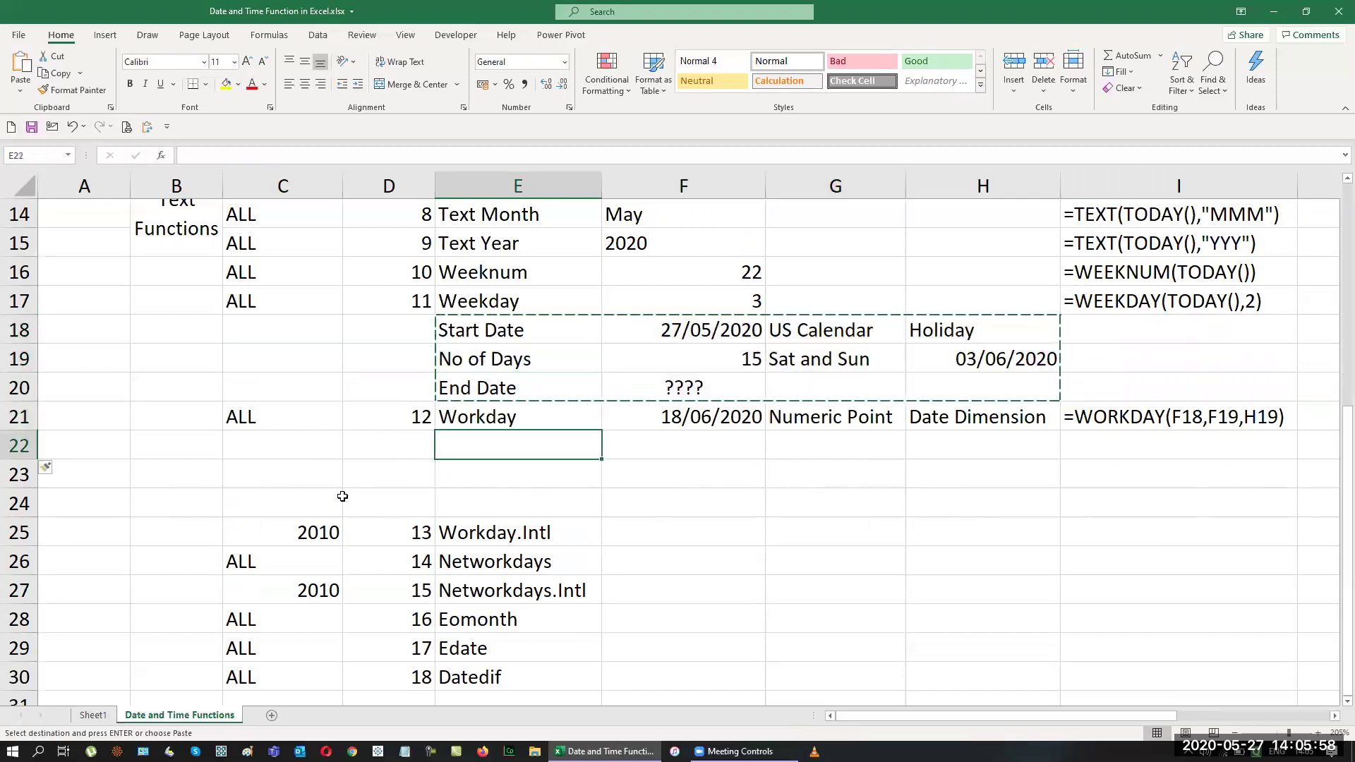
pyautogui.hotkey('ctrl', 'v')
pyautogui.press('Escape')
# Step: Replace the copied notes with Ind Calendar in G22 and Sun in G23
pyautogui.press('Right')
pyautogui.press('Right')
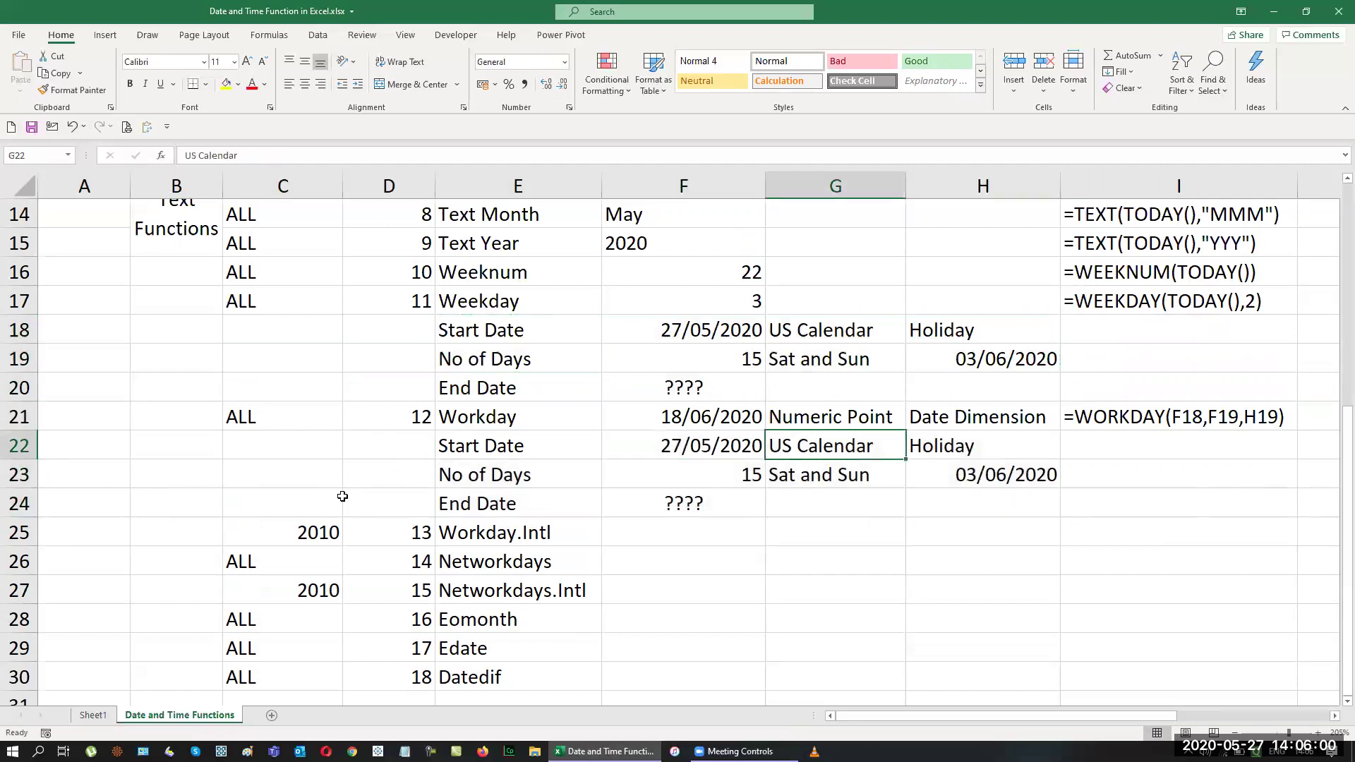
pyautogui.write('Ind')
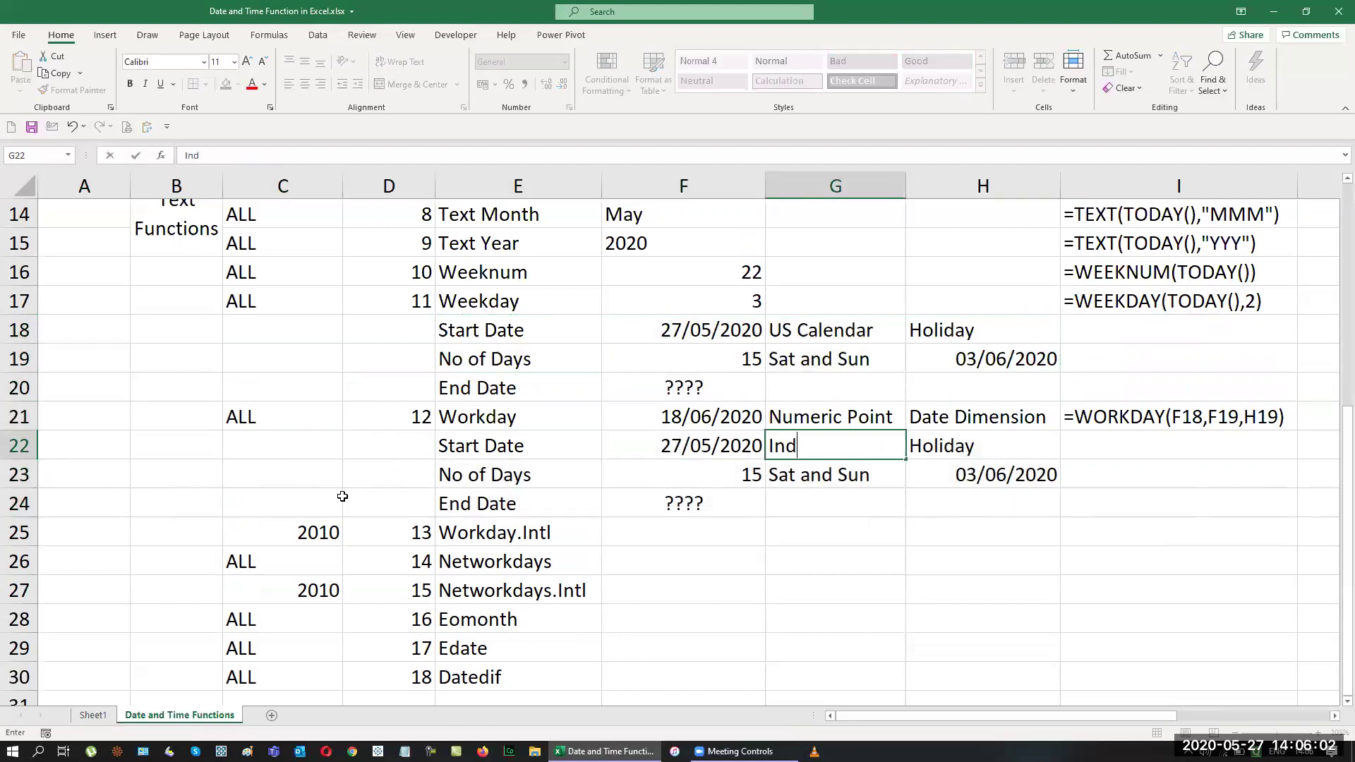
pyautogui.write(' Calendar')
pyautogui.press('Return')
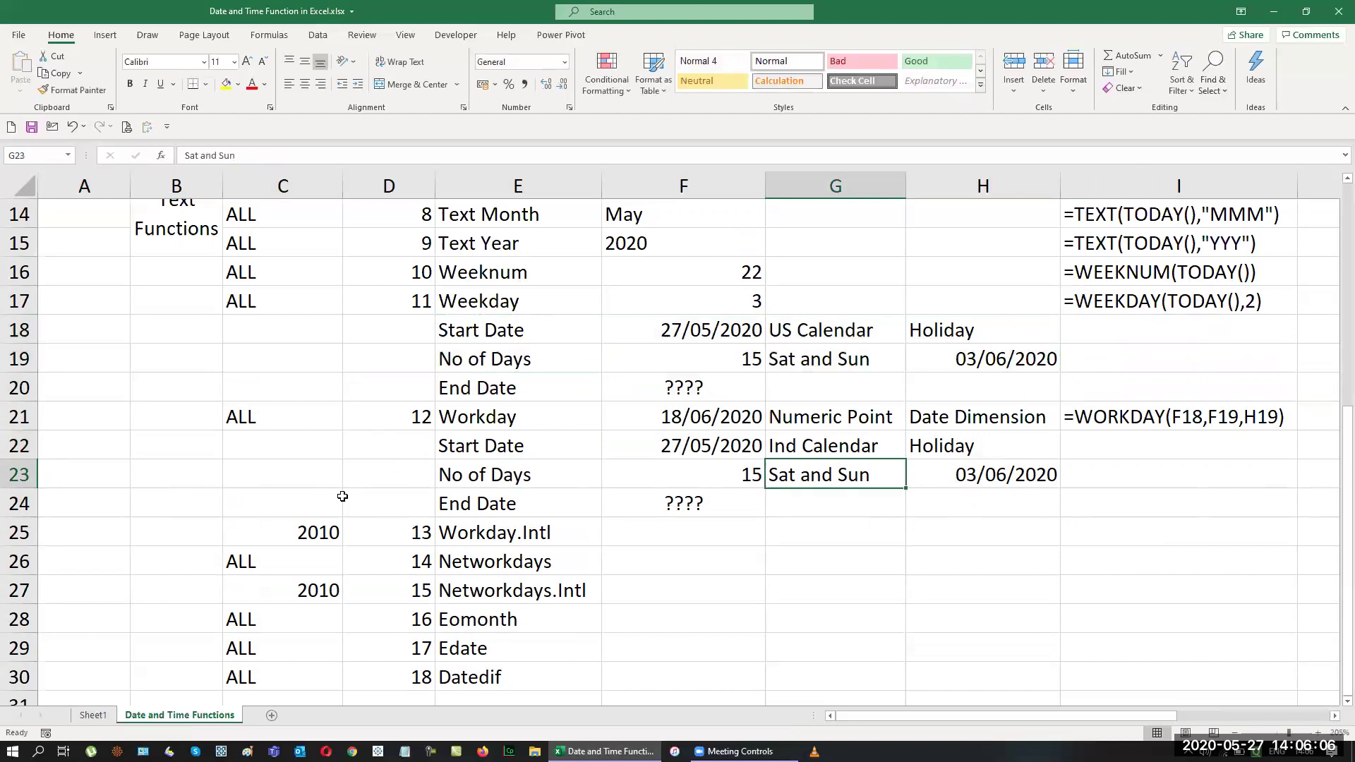
pyautogui.write('Sun')
pyautogui.press('Return')
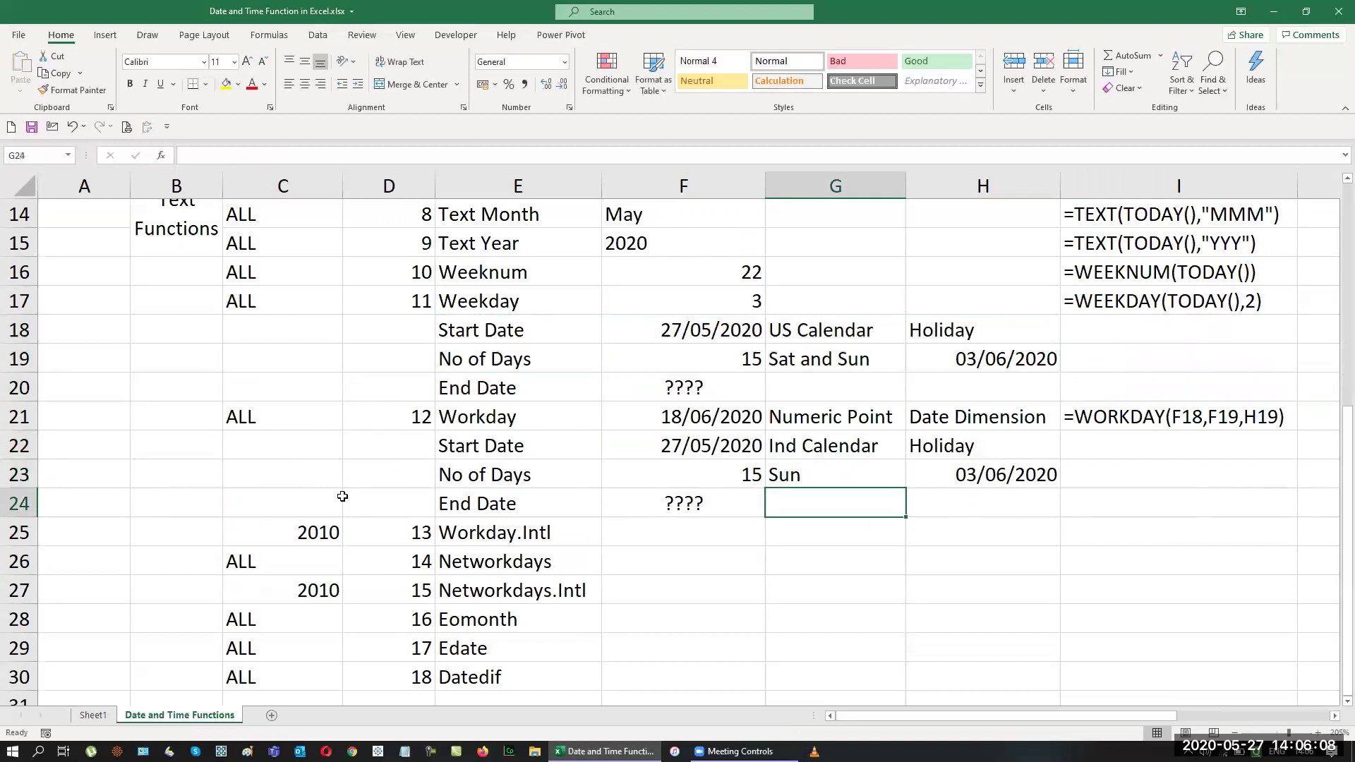
# Step: Replace the copied holiday date in H23 with a centred hyphen
pyautogui.press('Up')
pyautogui.press('Right')
pyautogui.press('Delete')
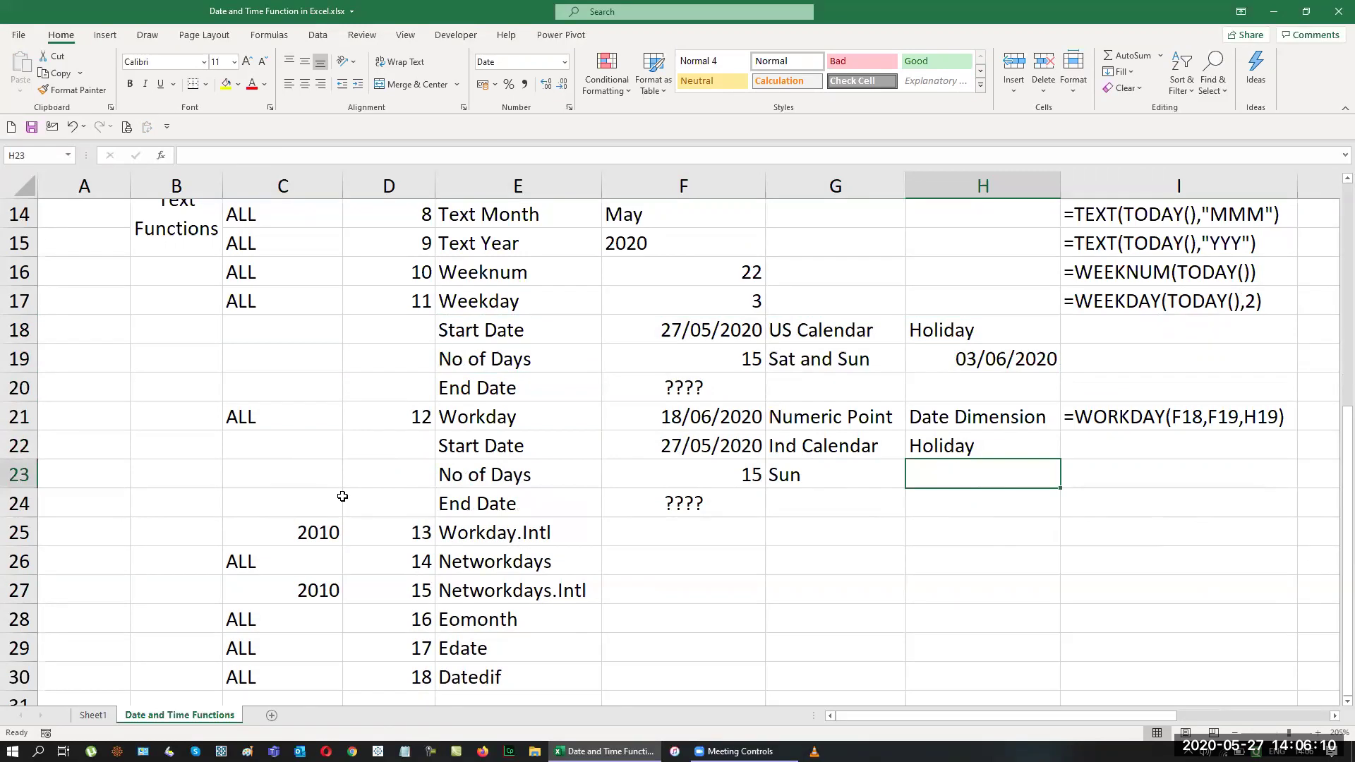
pyautogui.write('-')
pyautogui.press('Return')
pyautogui.click(944, 473)
pyautogui.click(304, 84)
# Step: Insert a blank row above the second End Date row and label it Weekends in E24
pyautogui.click(654, 542)
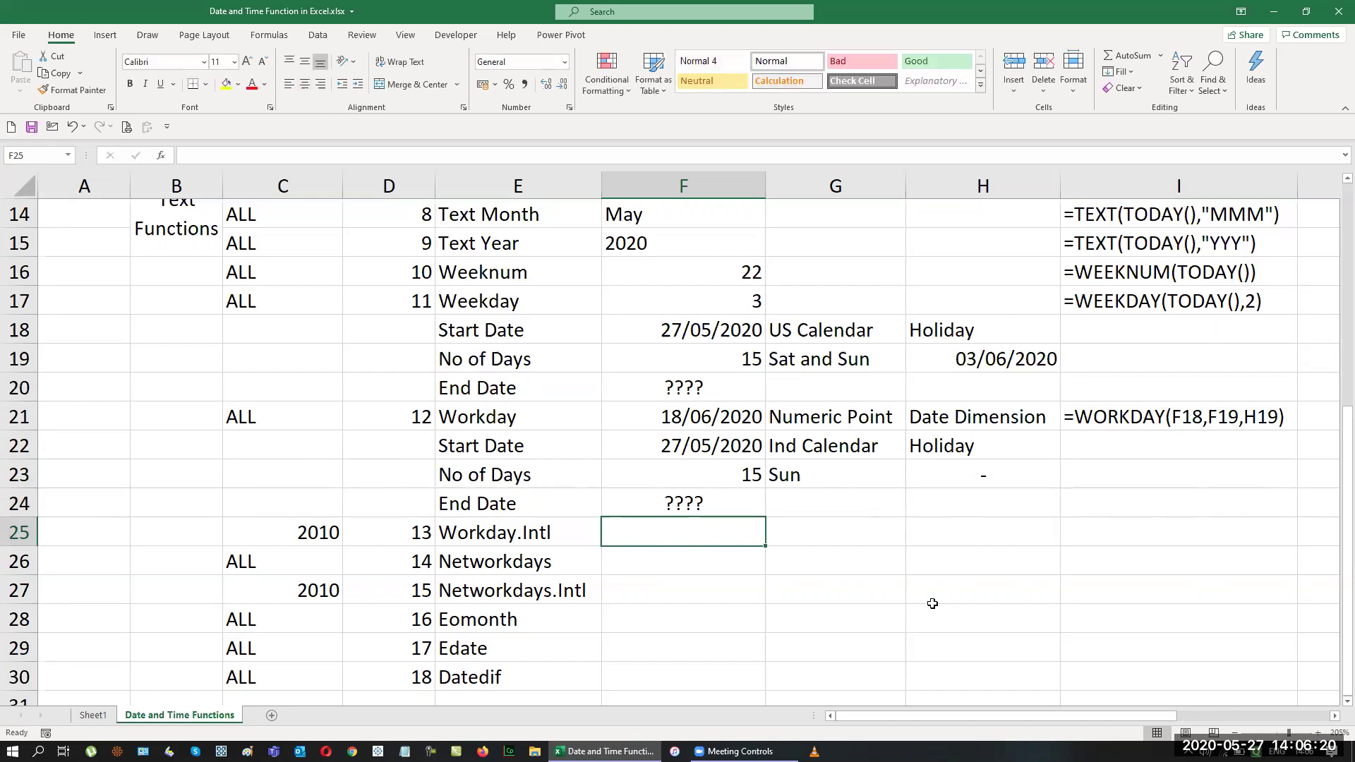
pyautogui.press('Up')
pyautogui.hotkey('shift', 'space')
pyautogui.hotkey('ctrl', 'shift', '+')
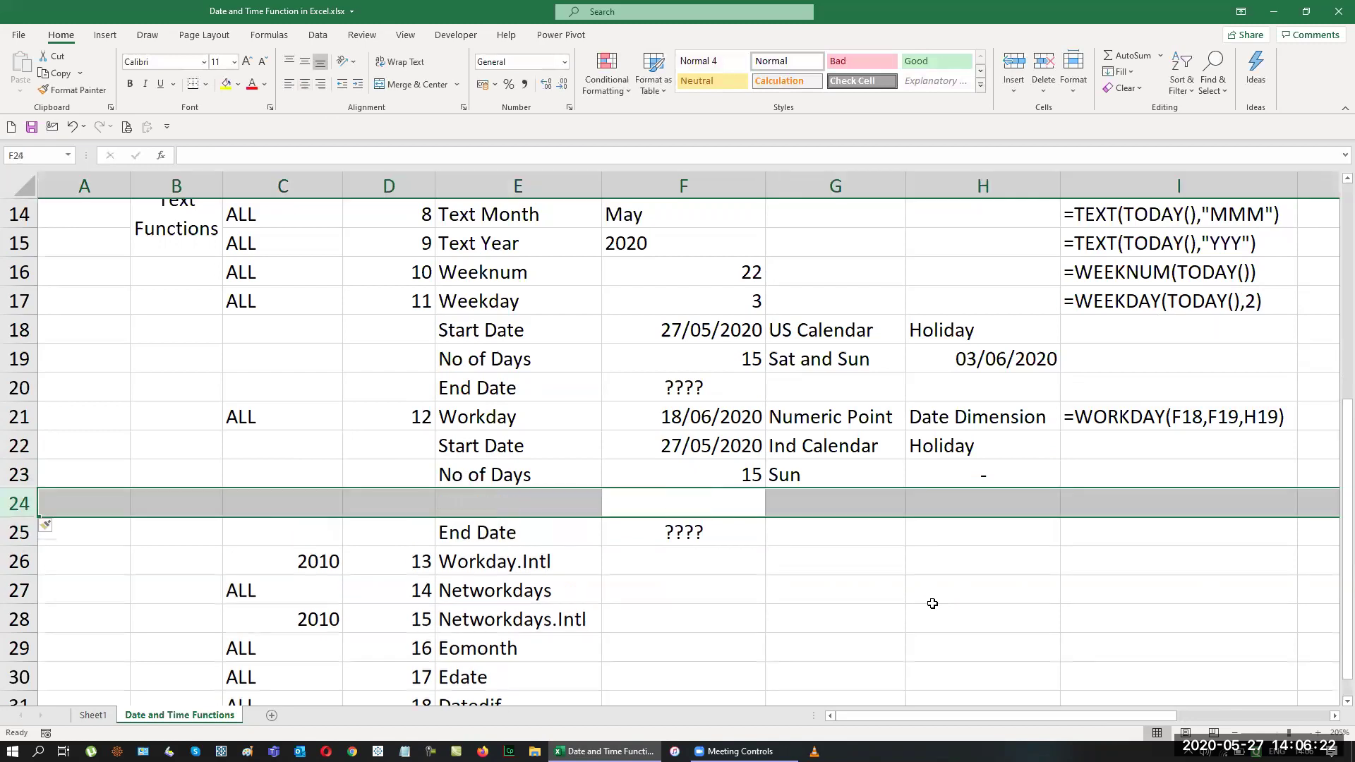
pyautogui.press('Left')
pyautogui.write('Week')
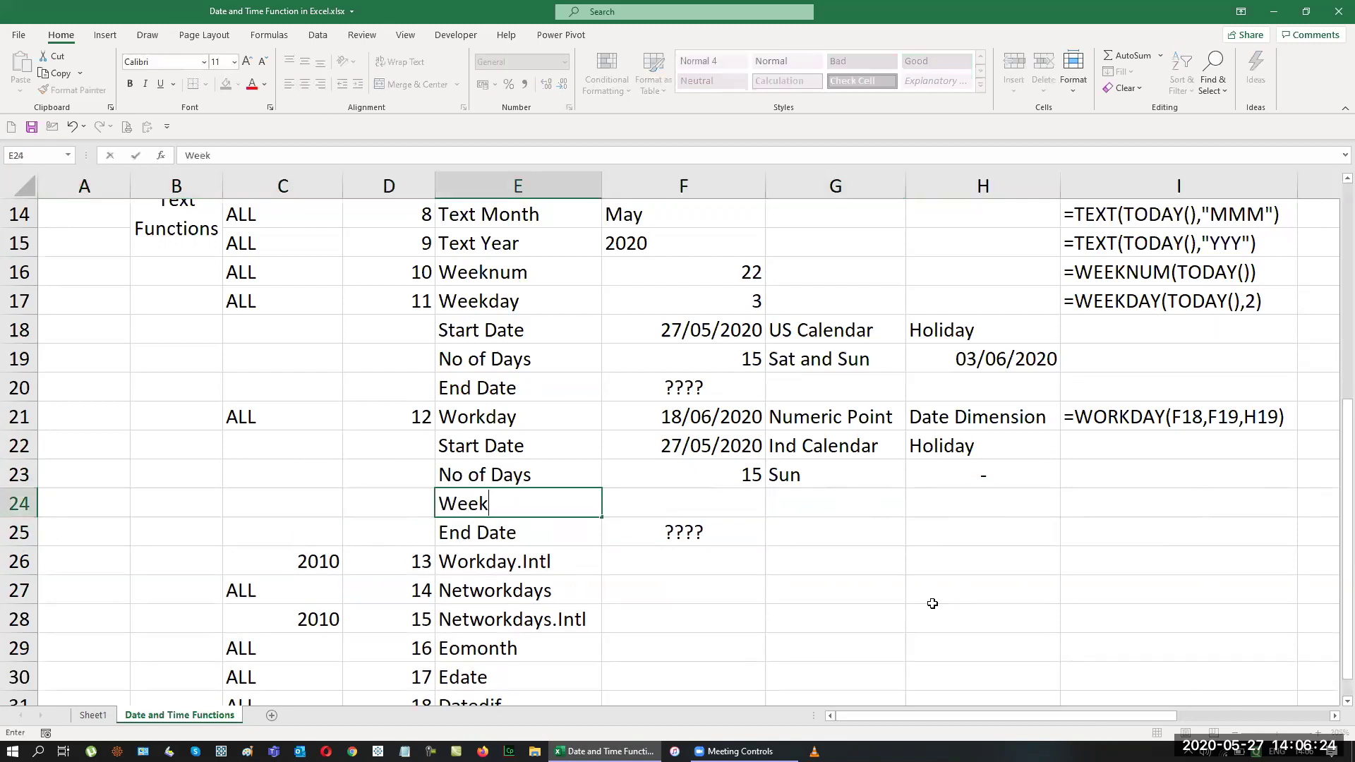
pyautogui.write('ends')
pyautogui.press('Tab')
# Step: Enter Sun as the Weekends value in F24 and save the workbook
pyautogui.write('SUN')
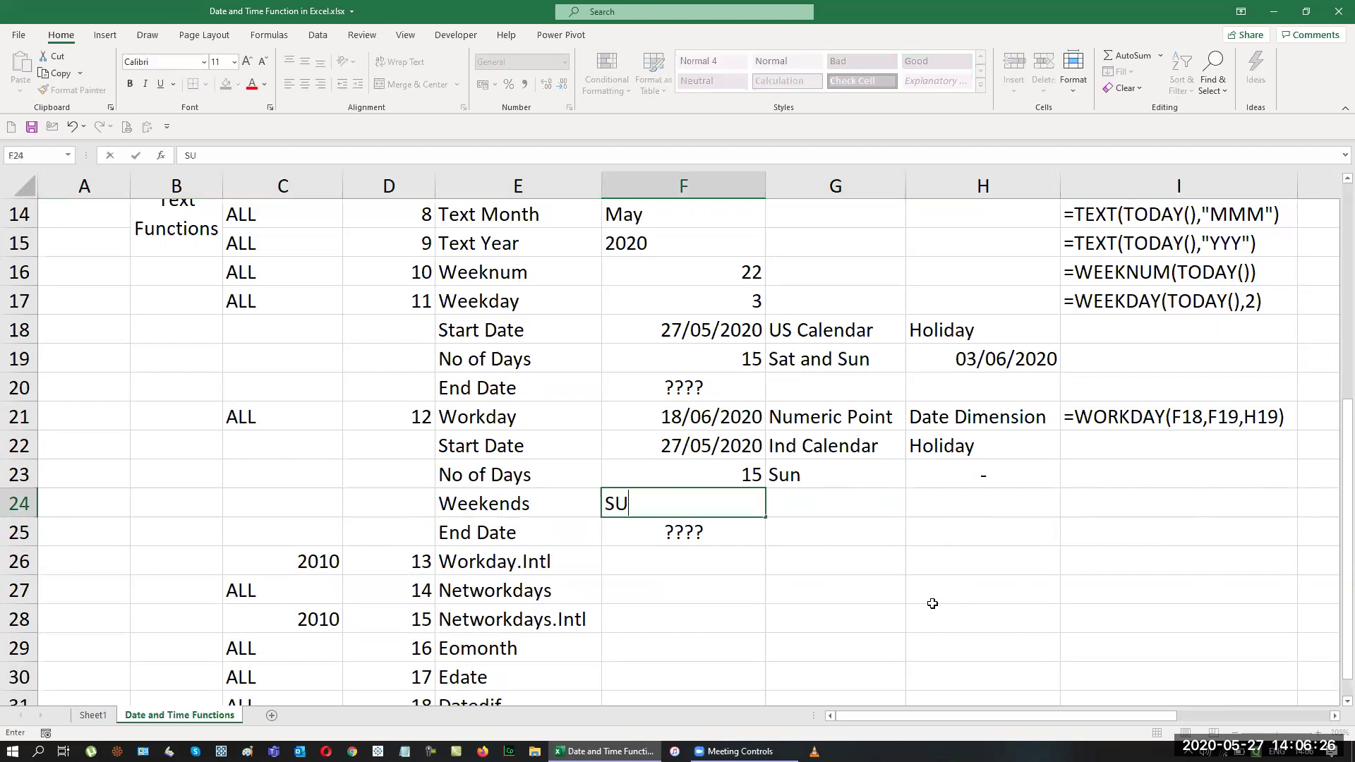
pyautogui.press('Return')
pyautogui.press('Up')
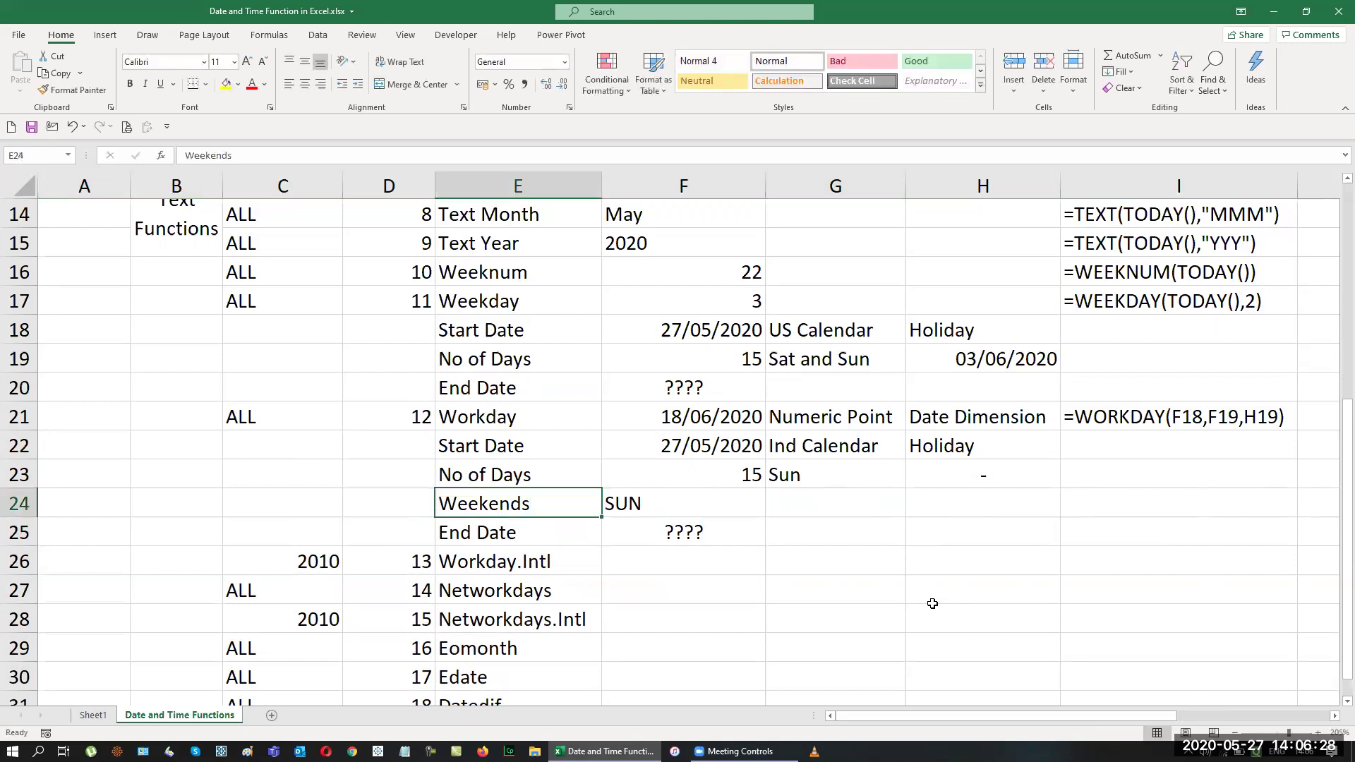
pyautogui.press('Right')
pyautogui.hotkey('ctrl', 's')
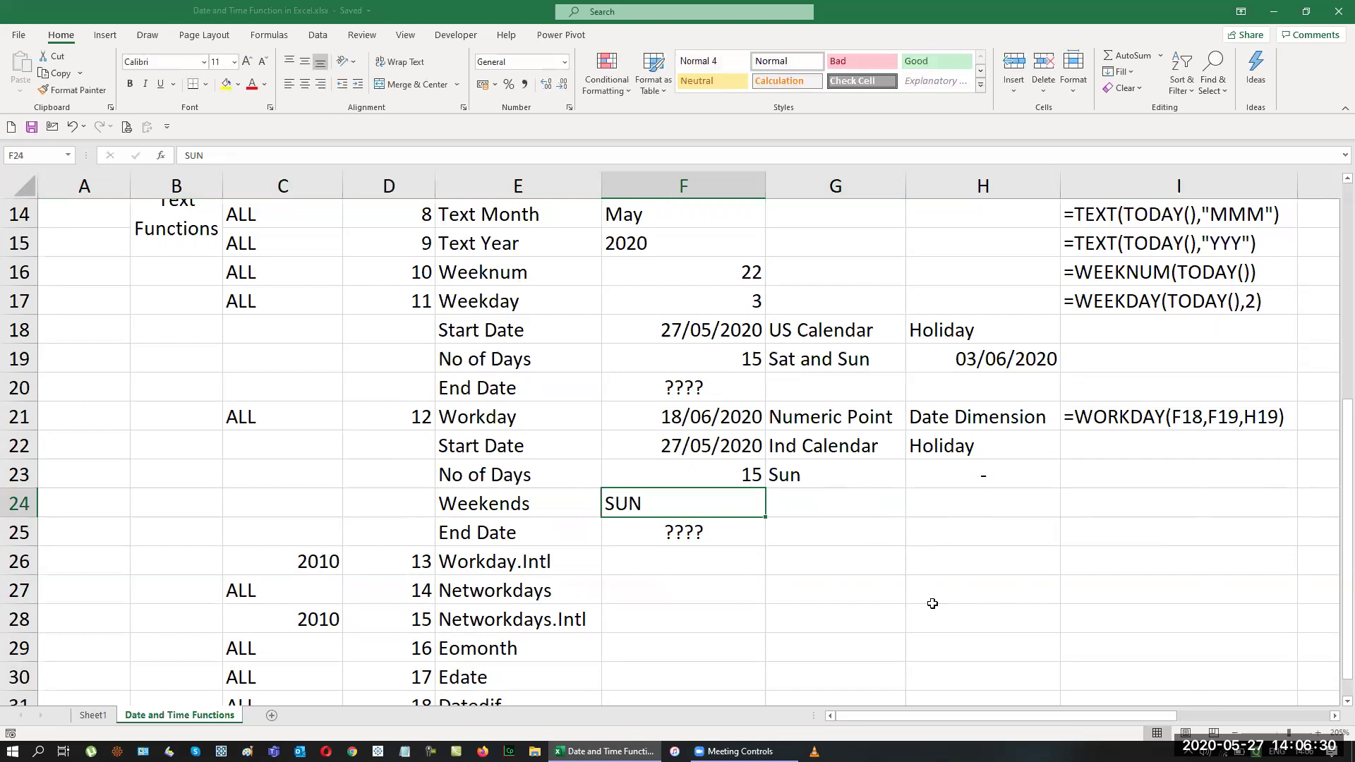
pyautogui.write('Sun')
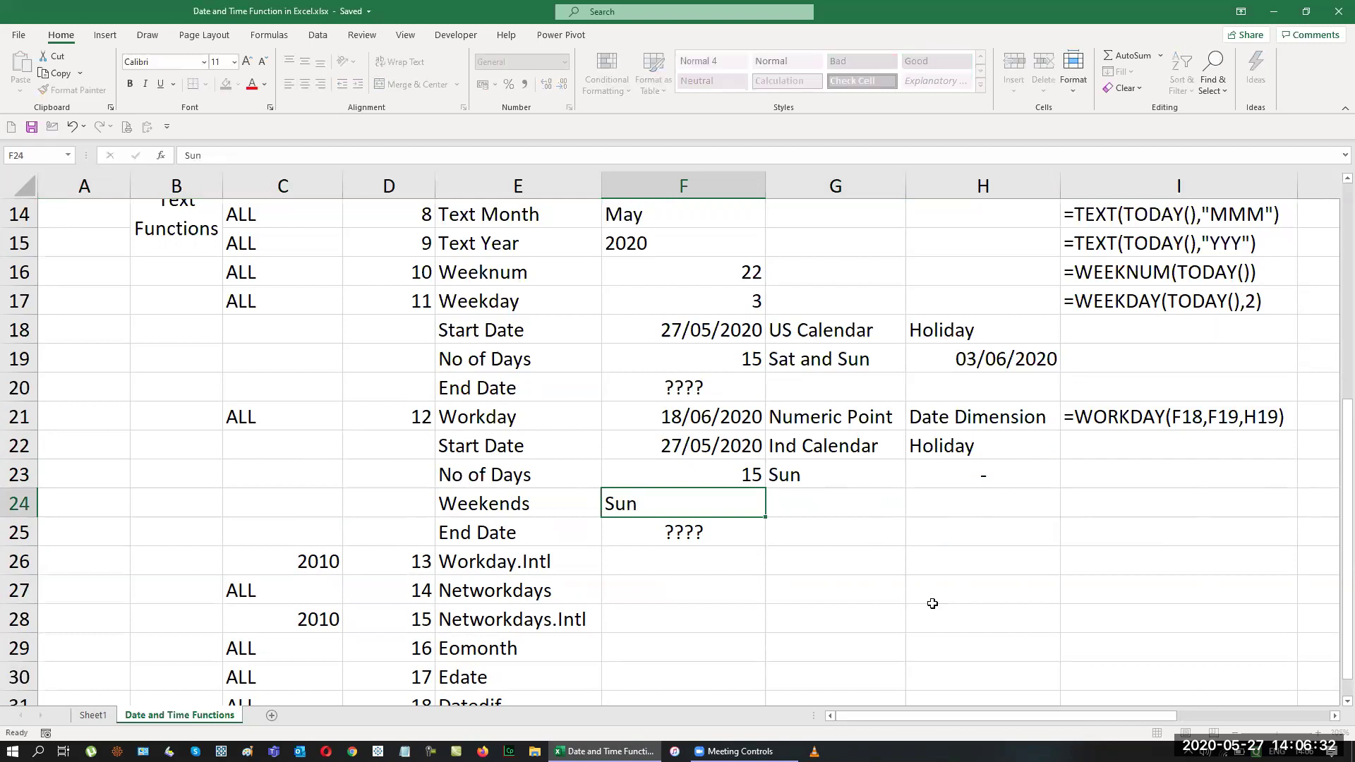
pyautogui.press('Return')
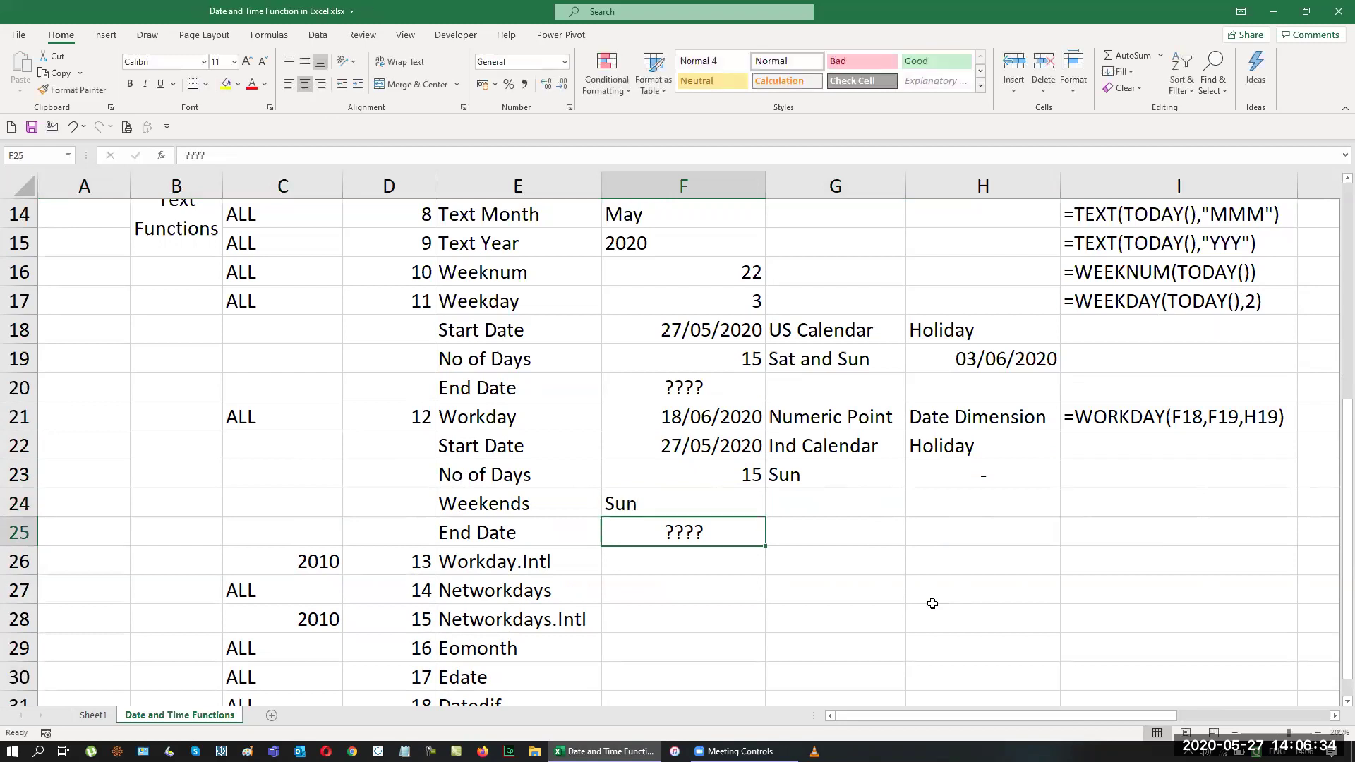
# Step: Start a WORKDAY.INTL formula in cell F26 of the Workday.Intl row
pyautogui.press('Down')
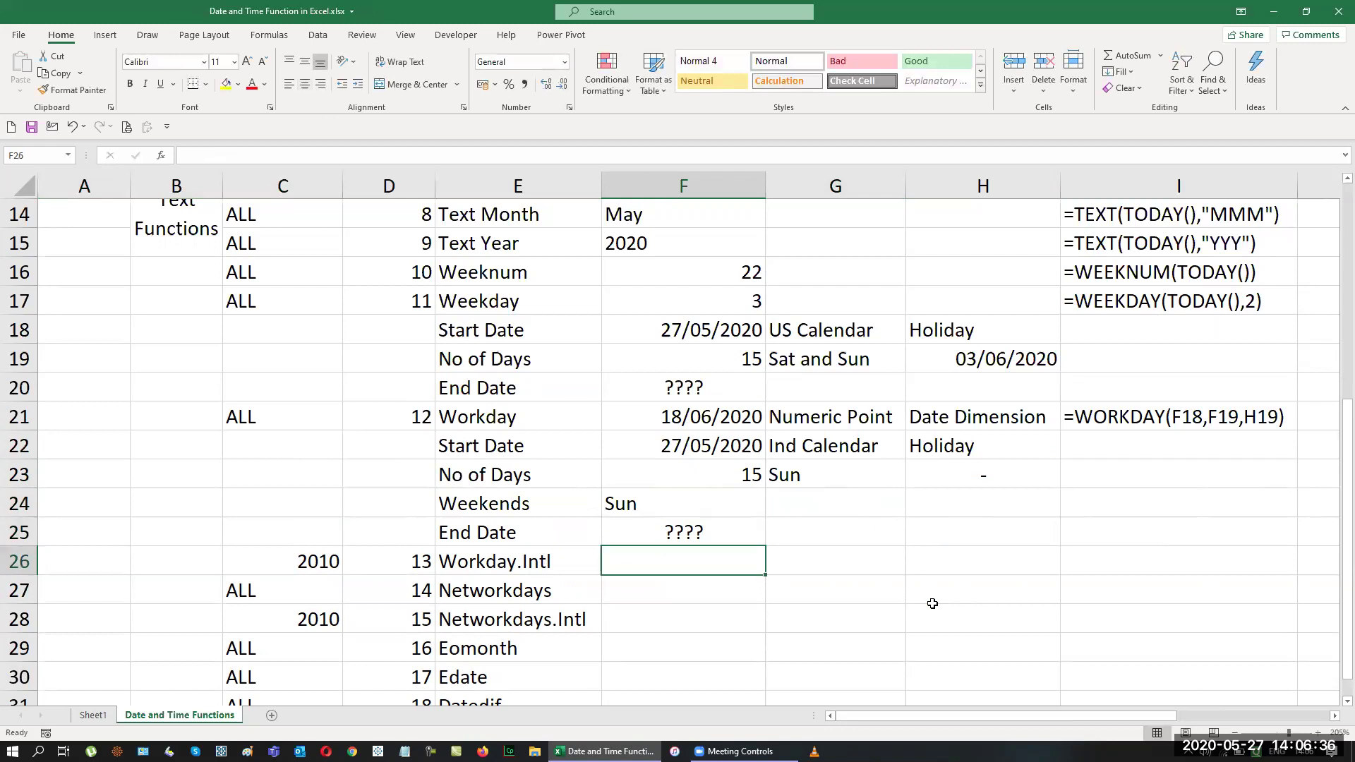
pyautogui.write('=')
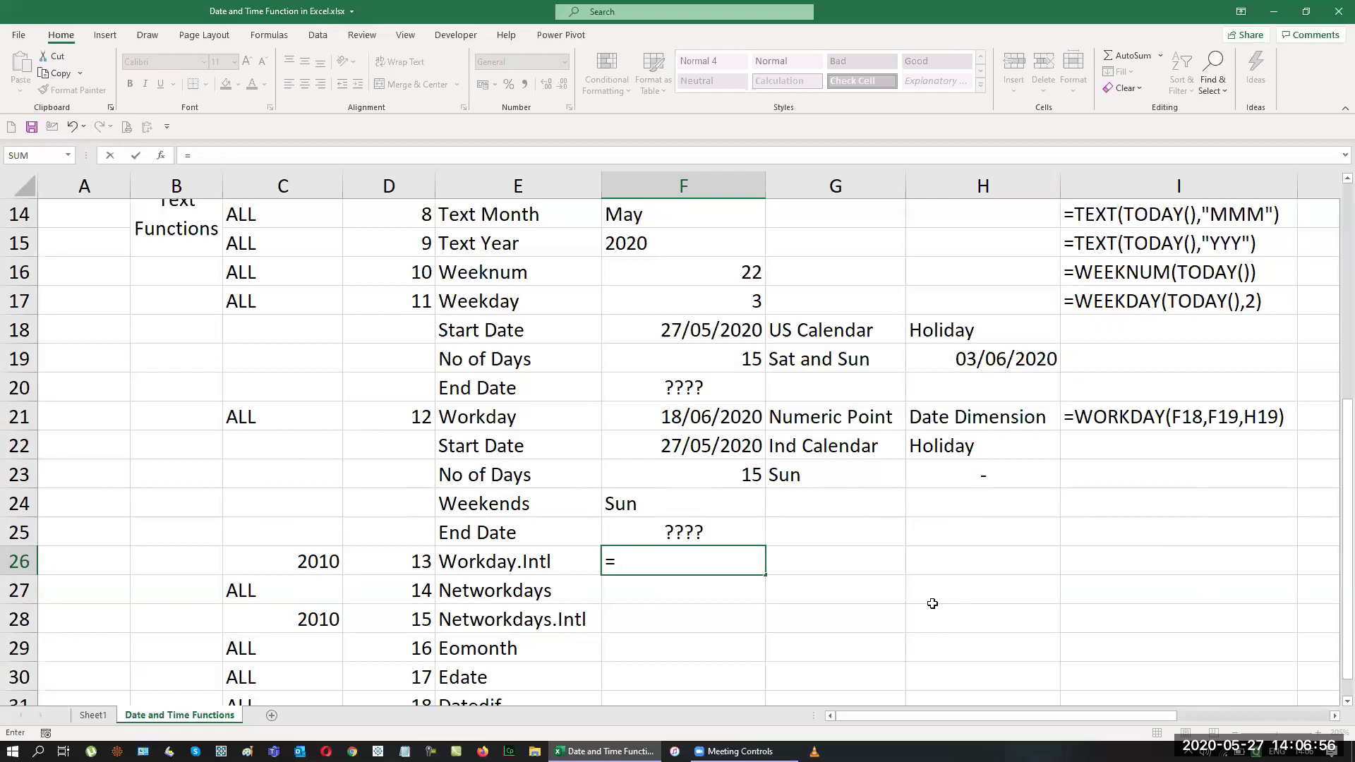
pyautogui.scroll(5, 996, 629)
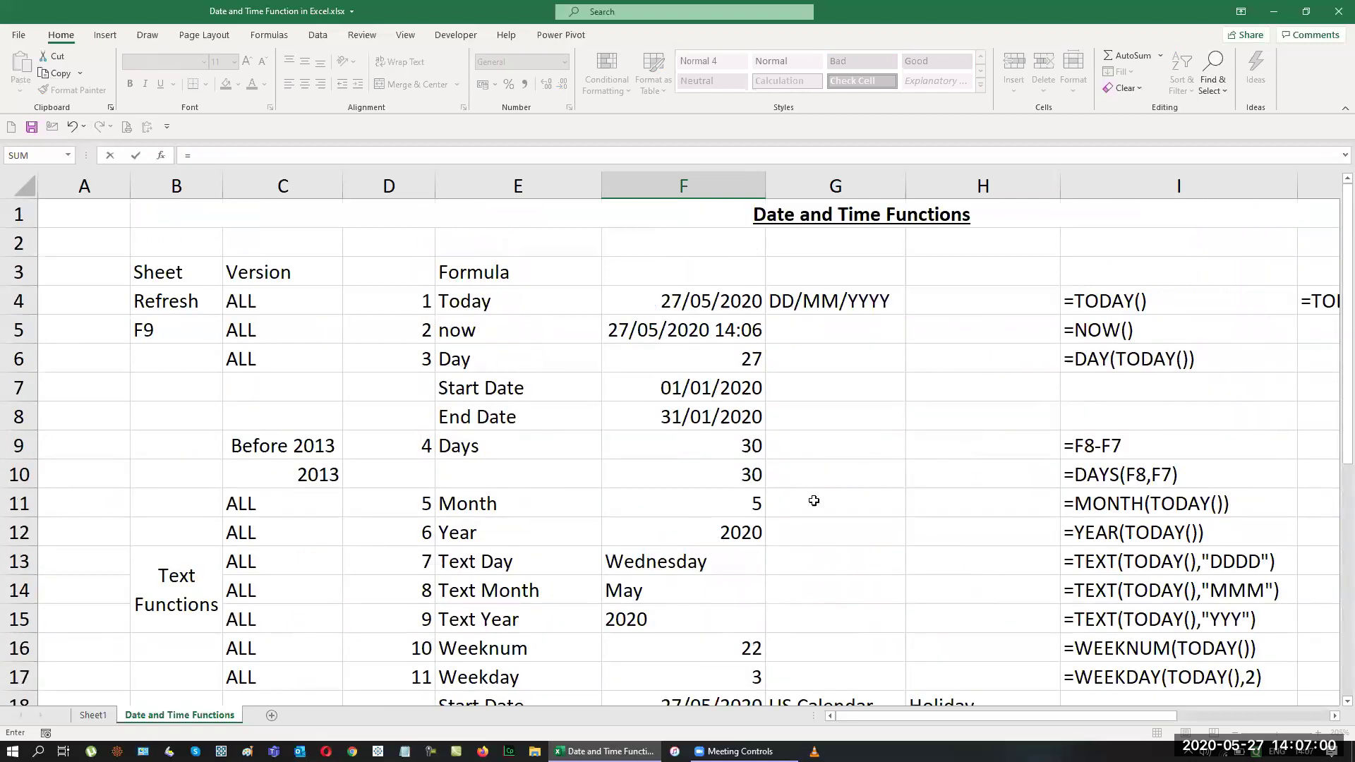
pyautogui.scroll(-2, 941, 501)
pyautogui.scroll(-2, 941, 502)
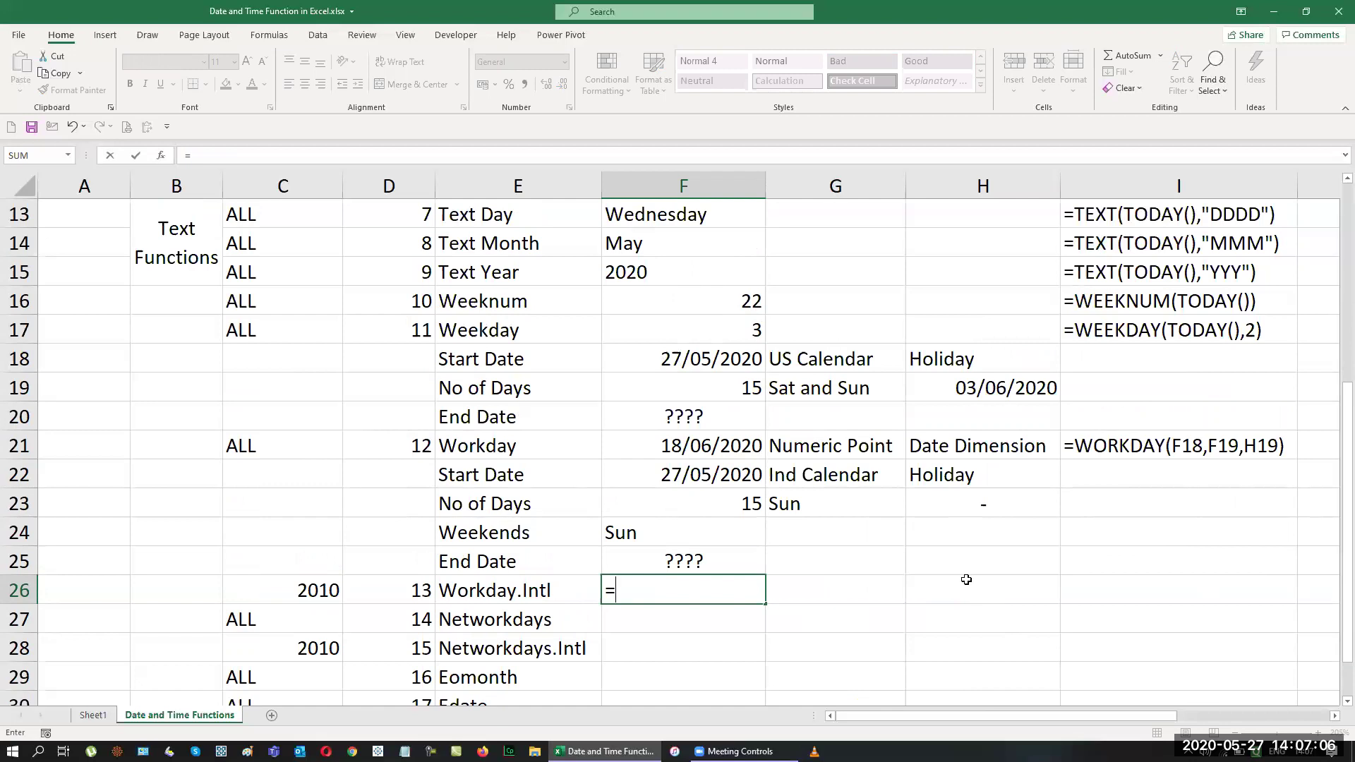
pyautogui.write('work')
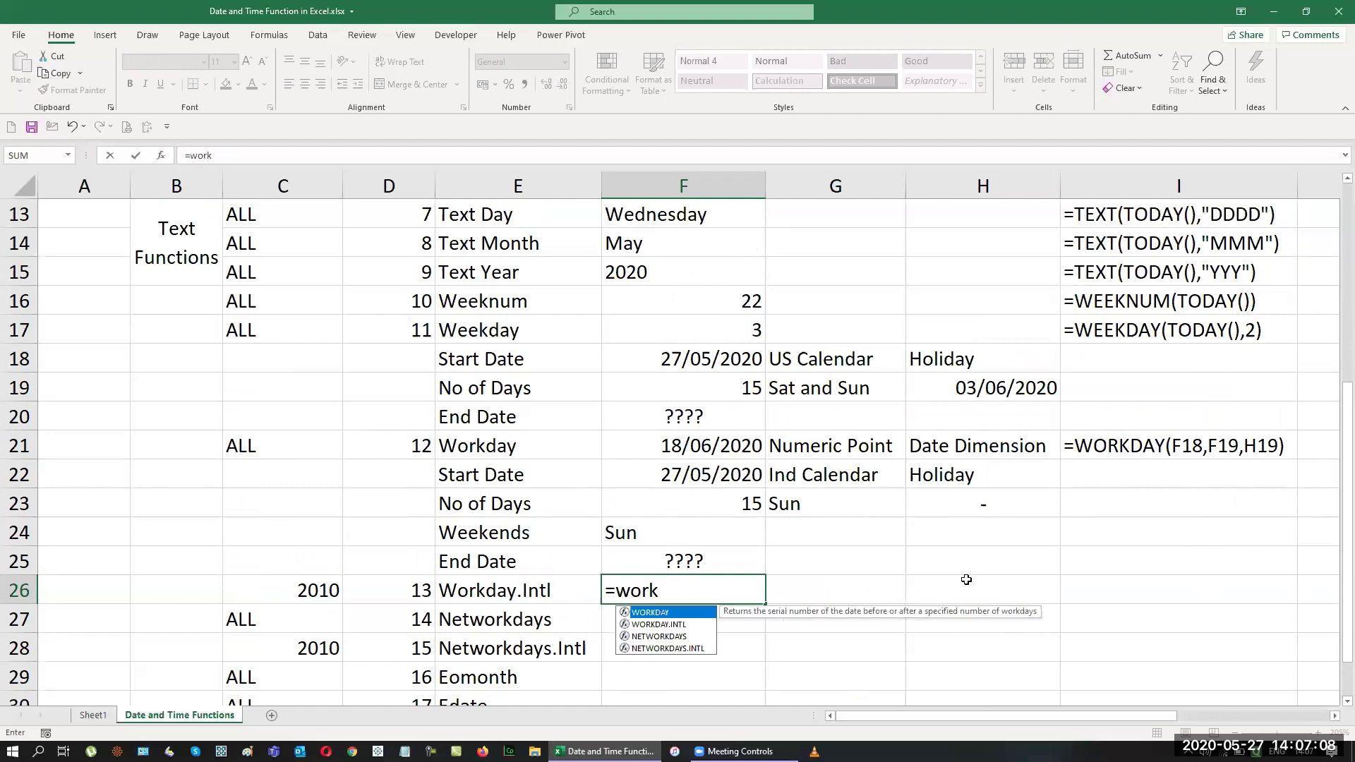
pyautogui.press('Down')
pyautogui.press('Tab')
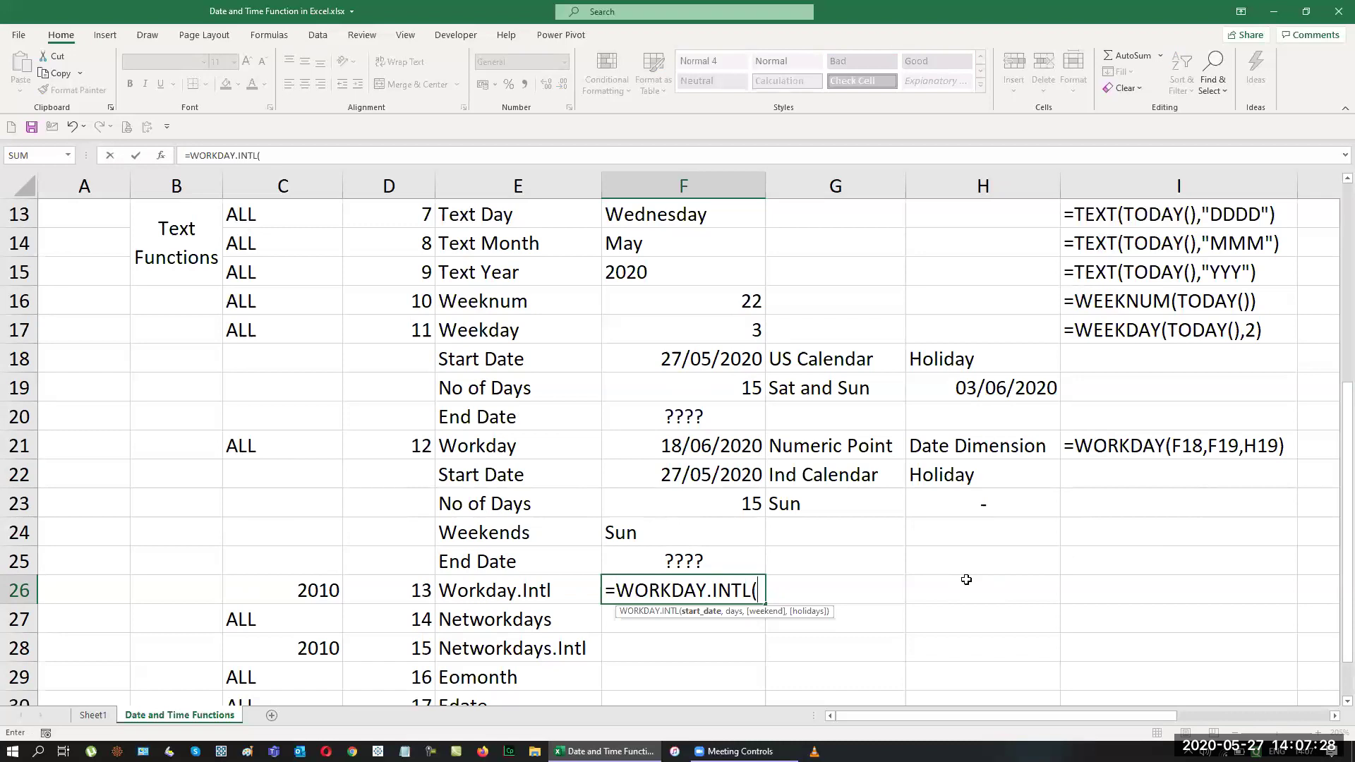
pyautogui.press('Up')
pyautogui.press('Up')
pyautogui.press('Up')
pyautogui.press('Up')
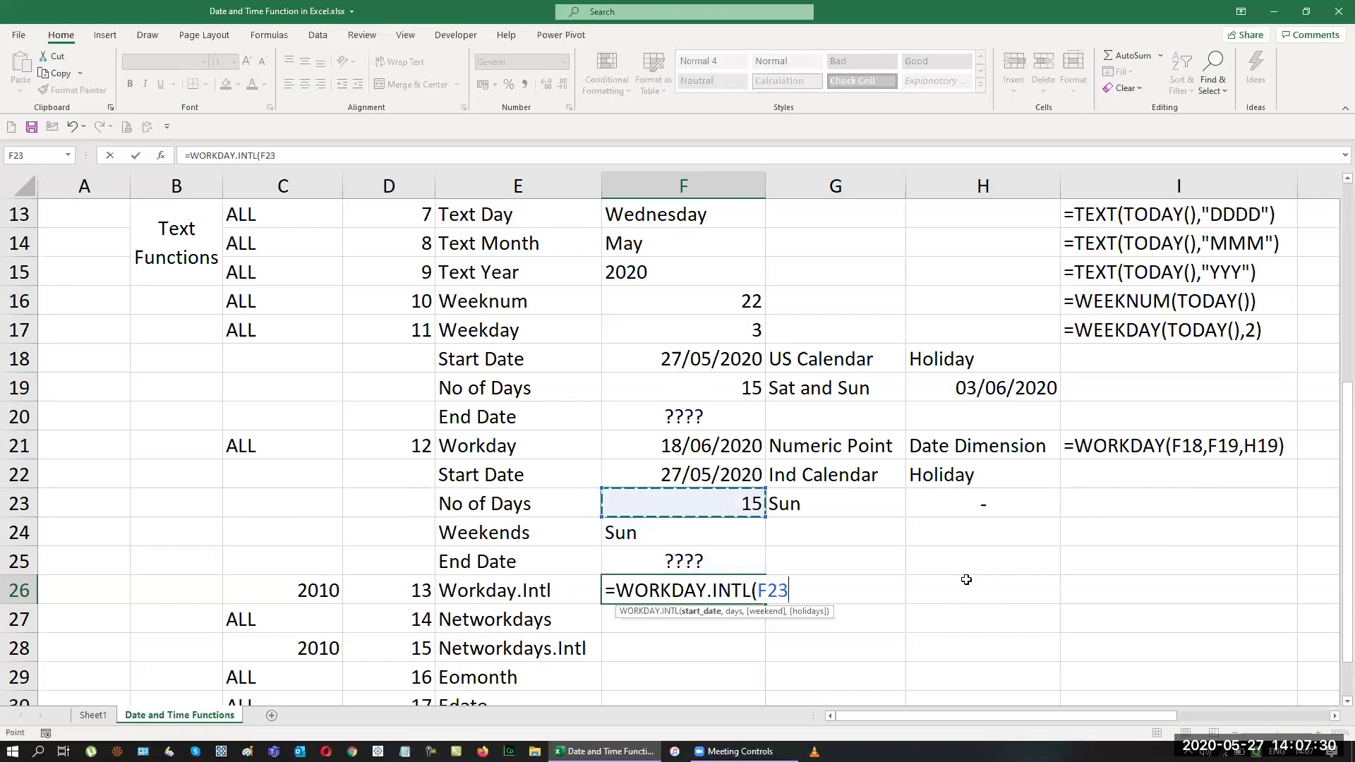
pyautogui.press('BackSpace')
pyautogui.press('BackSpace')
pyautogui.press('BackSpace')
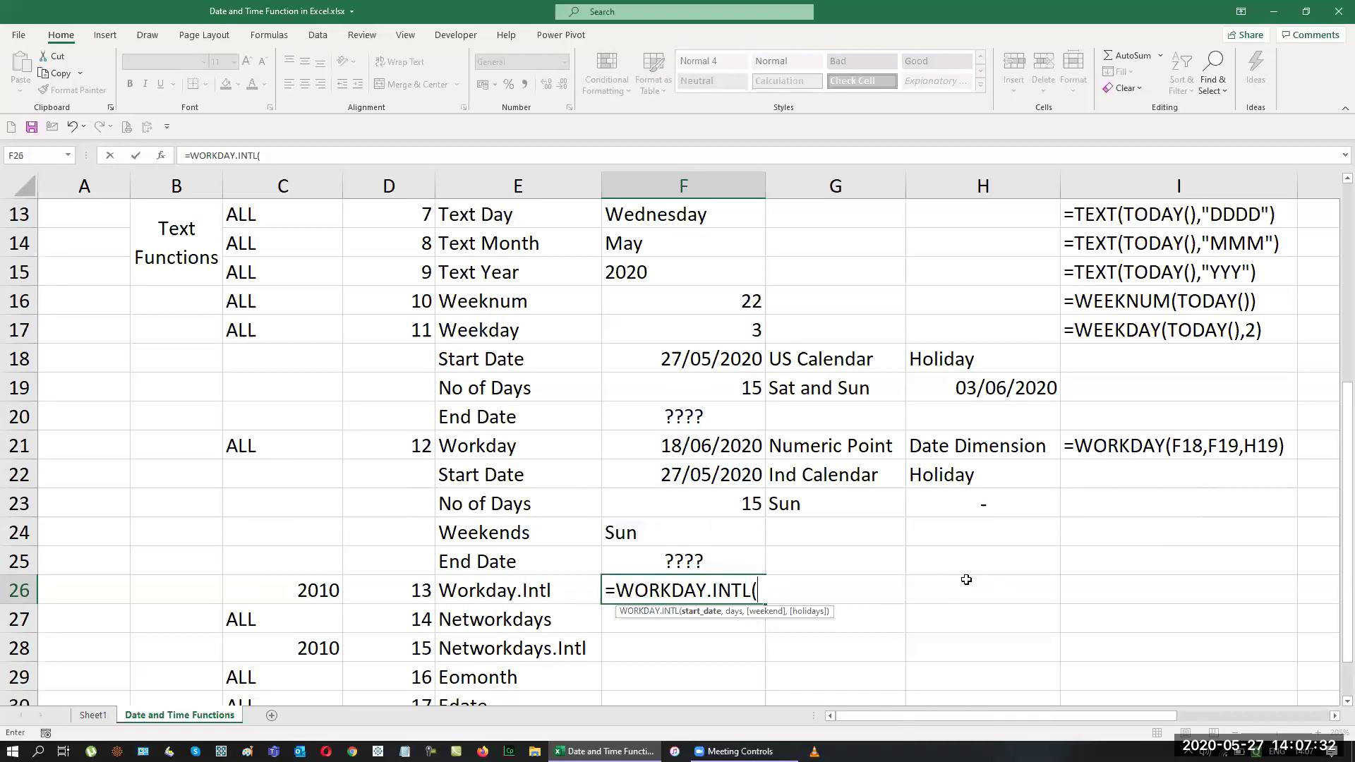
pyautogui.hotkey('ctrl', 'a')
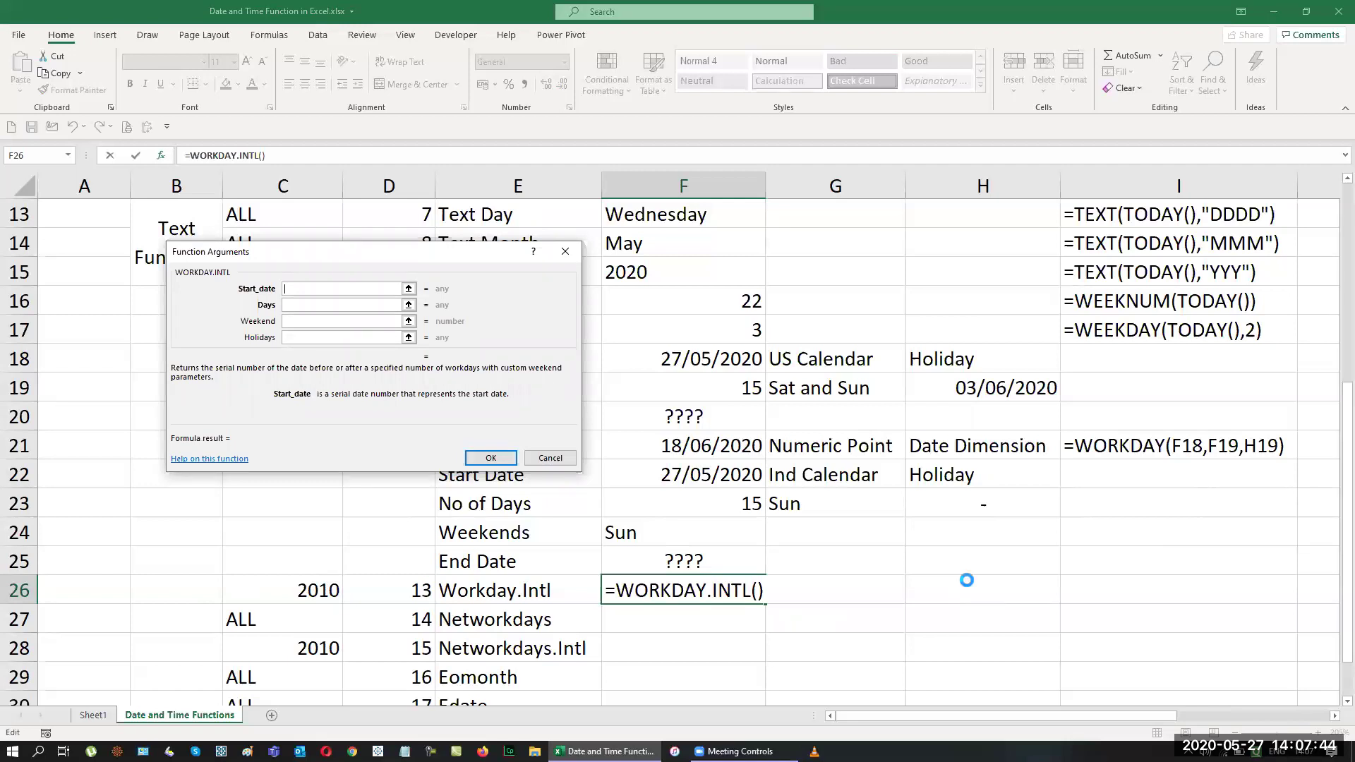
pyautogui.press('Escape')
pyautogui.write('=work')
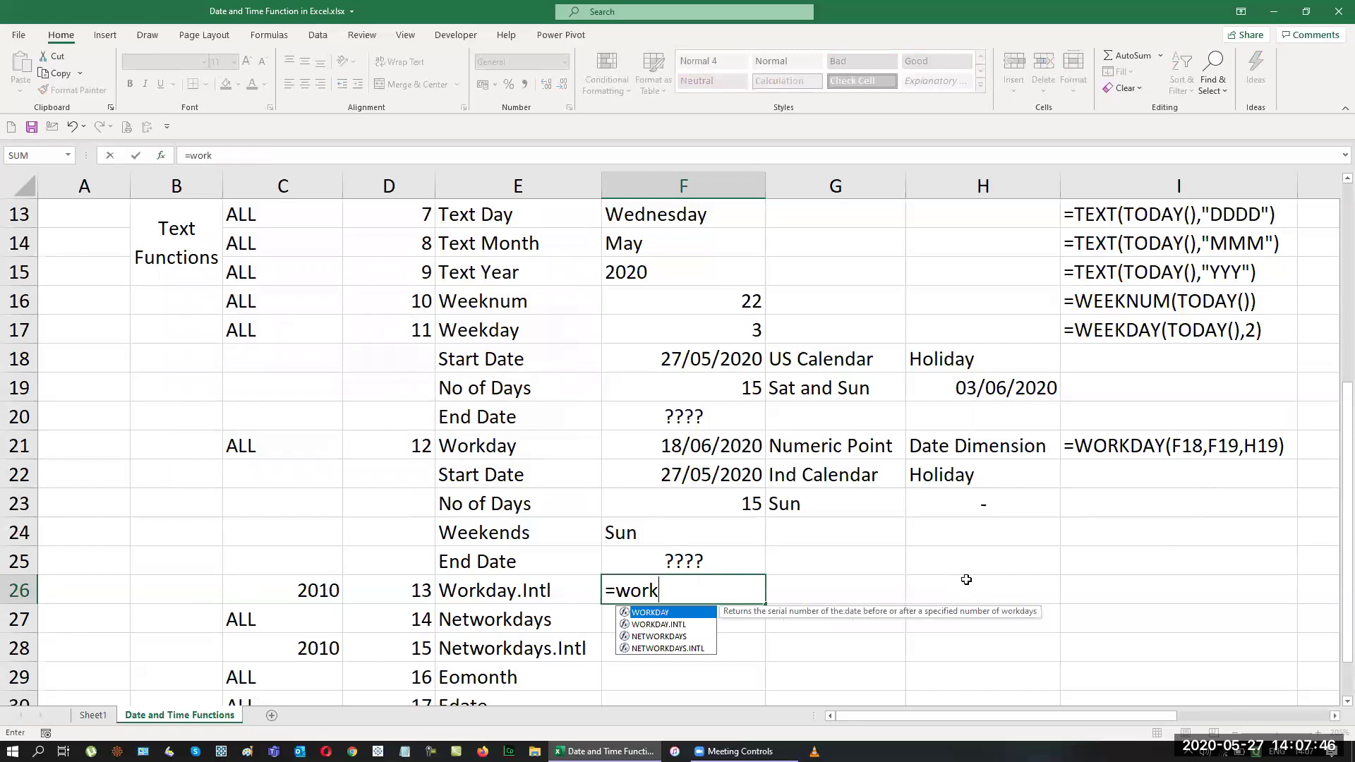
pyautogui.press('Down')
pyautogui.press('Tab')
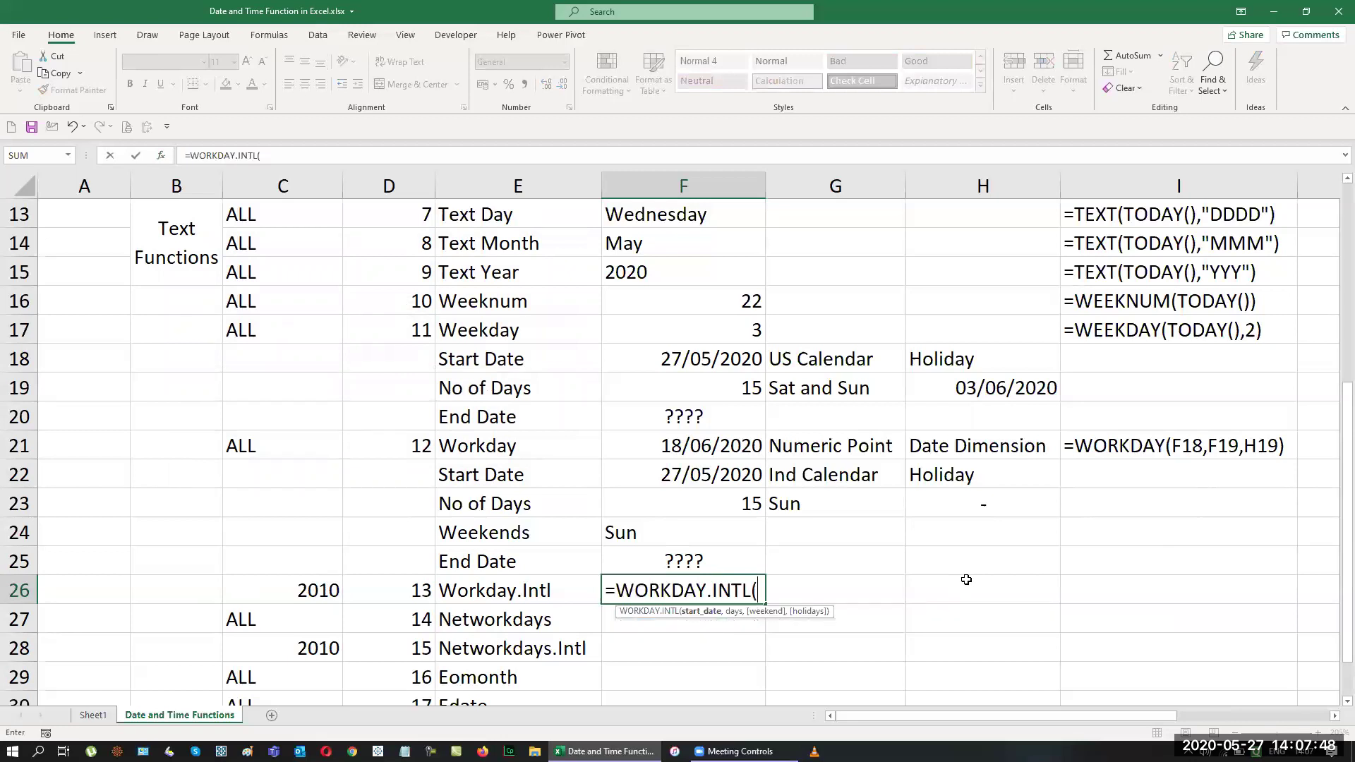
pyautogui.hotkey('ctrl', 'a')
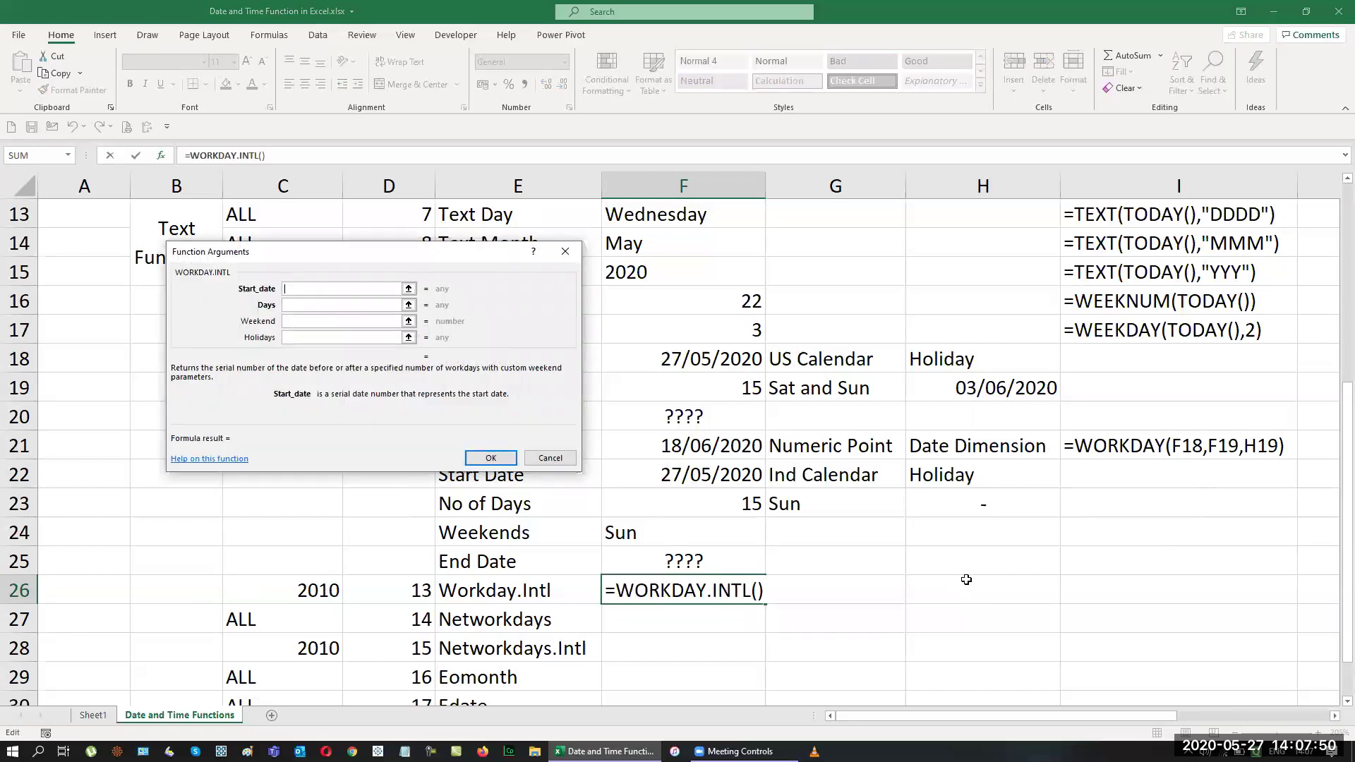
pyautogui.click(699, 475)
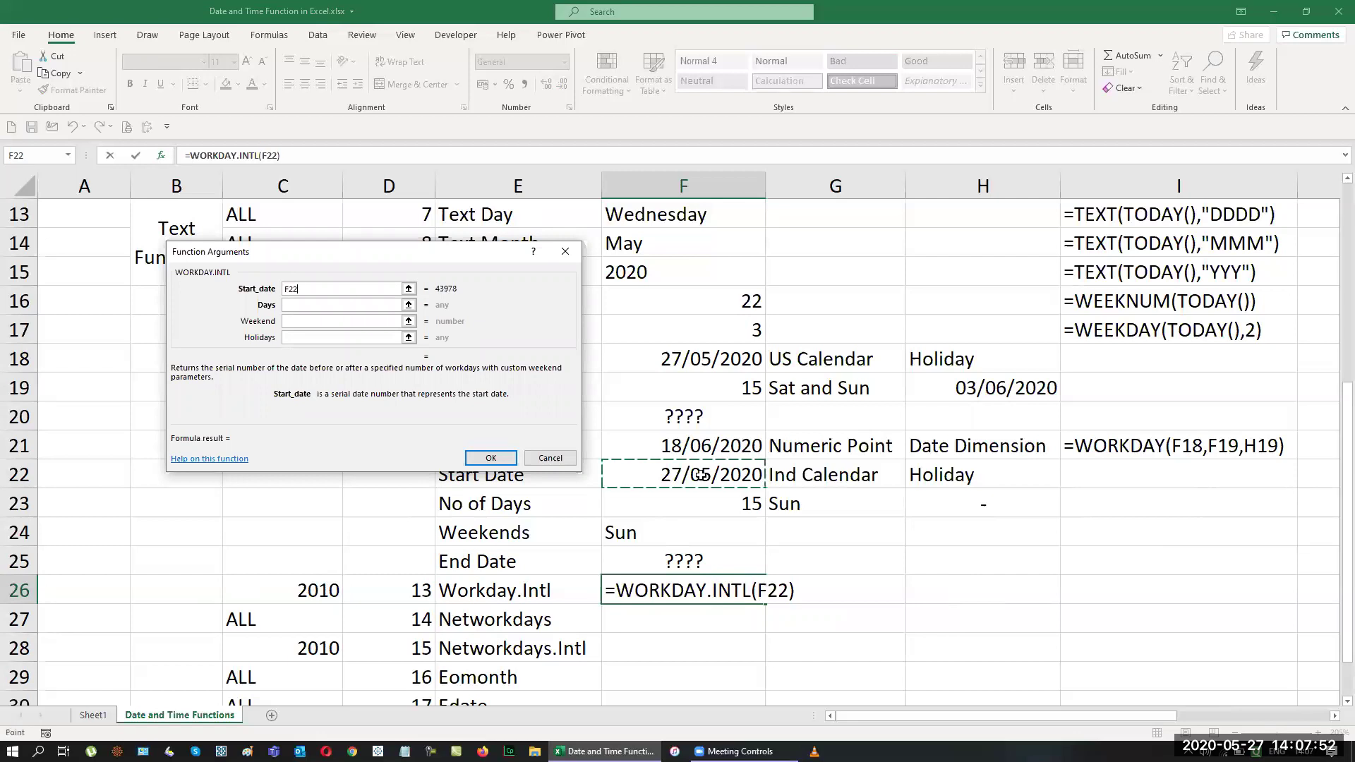
pyautogui.press('Tab')
pyautogui.click(735, 506)
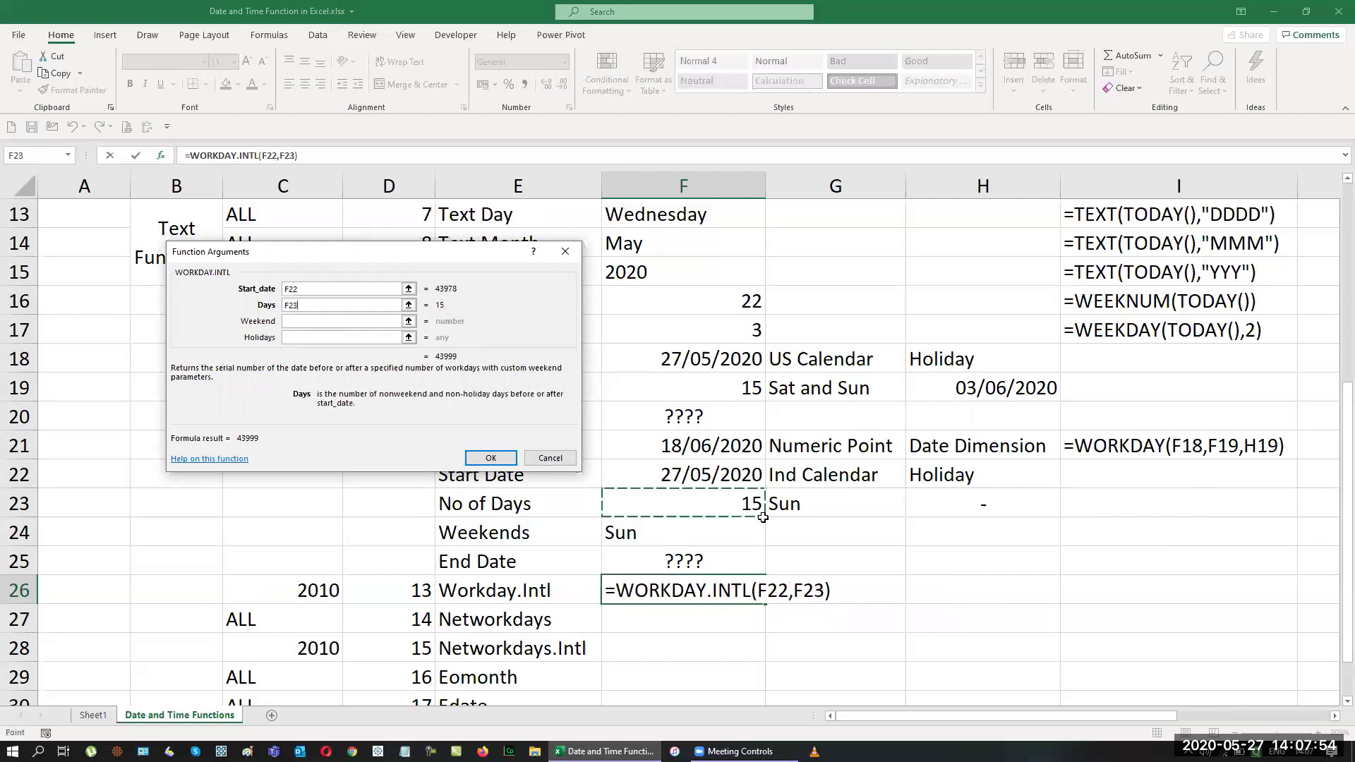
pyautogui.press('Tab')
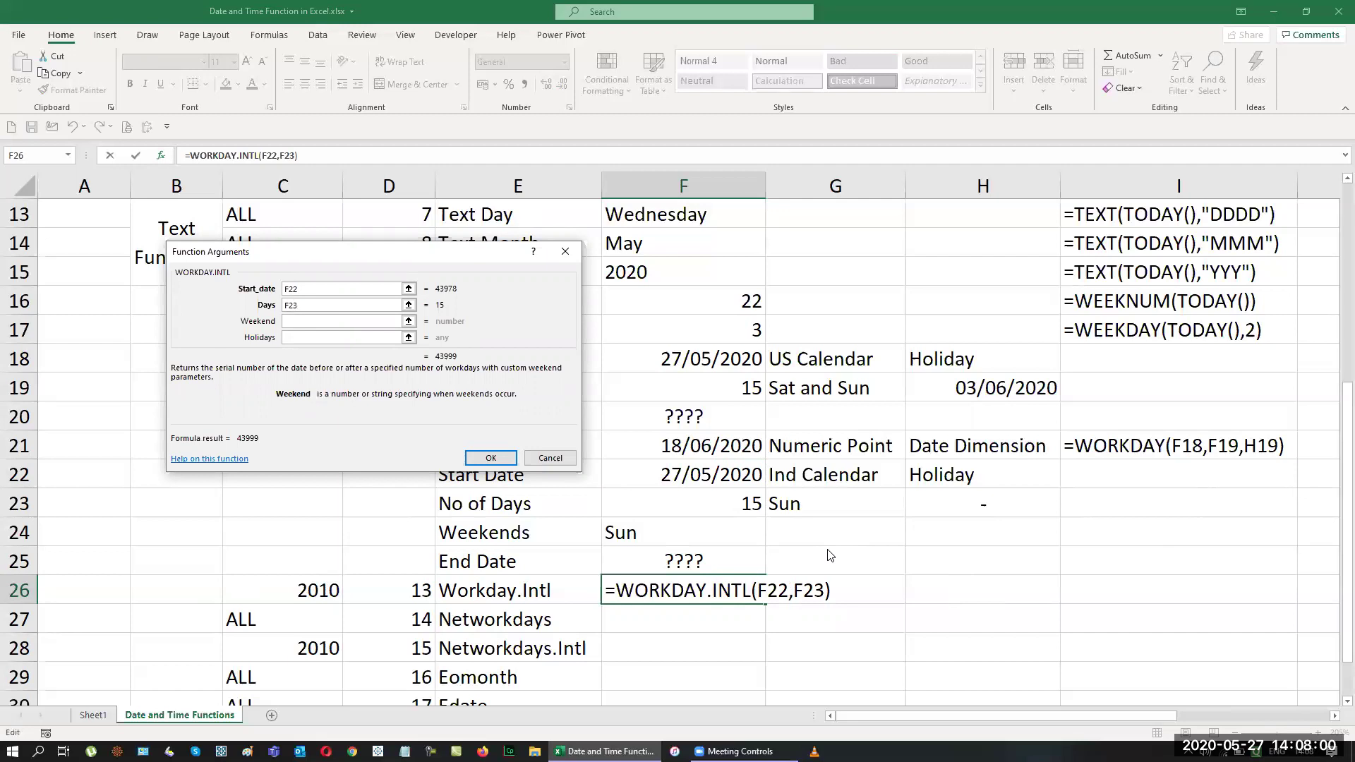
pyautogui.click(565, 251)
# Step: Begin a WORKDAY.INTL formula in F26 with start date F22 and number of days F23
pyautogui.write('=work')
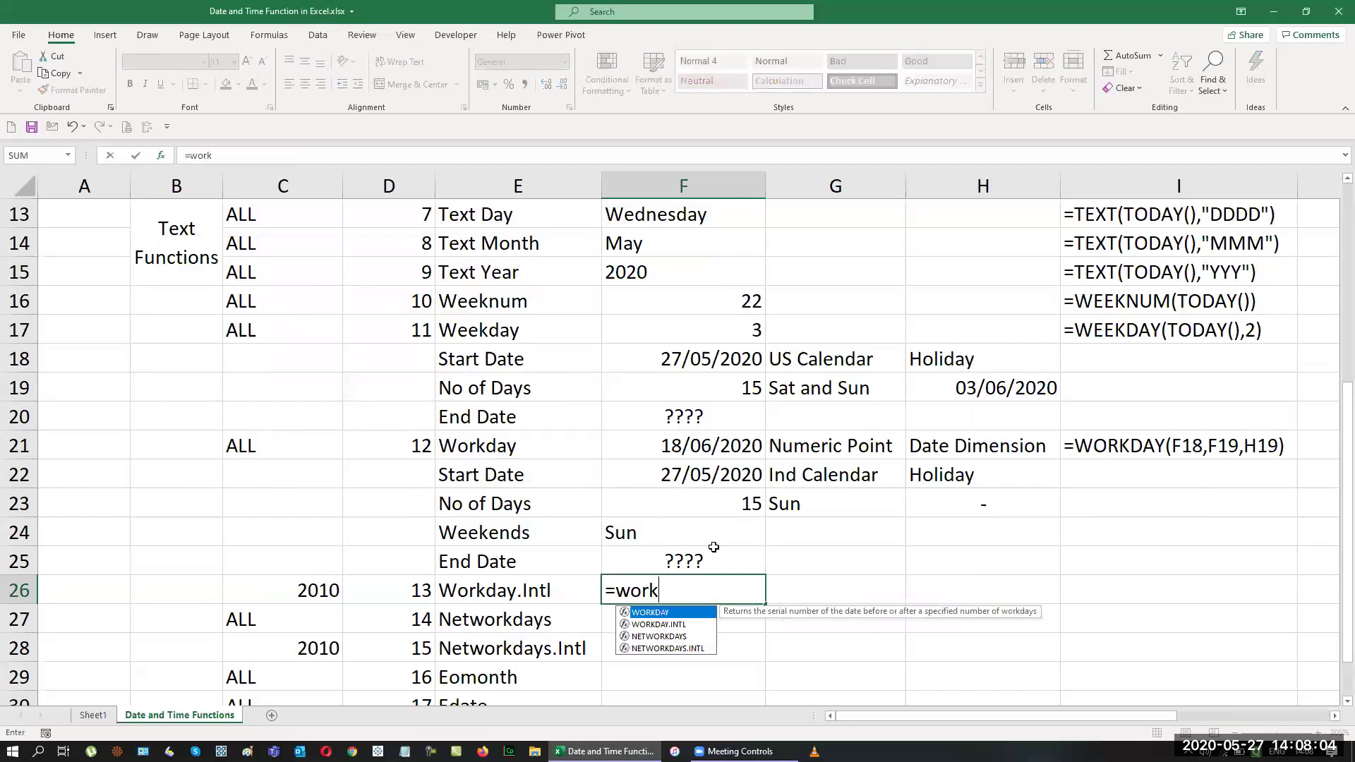
pyautogui.press('Down')
pyautogui.press('Tab')
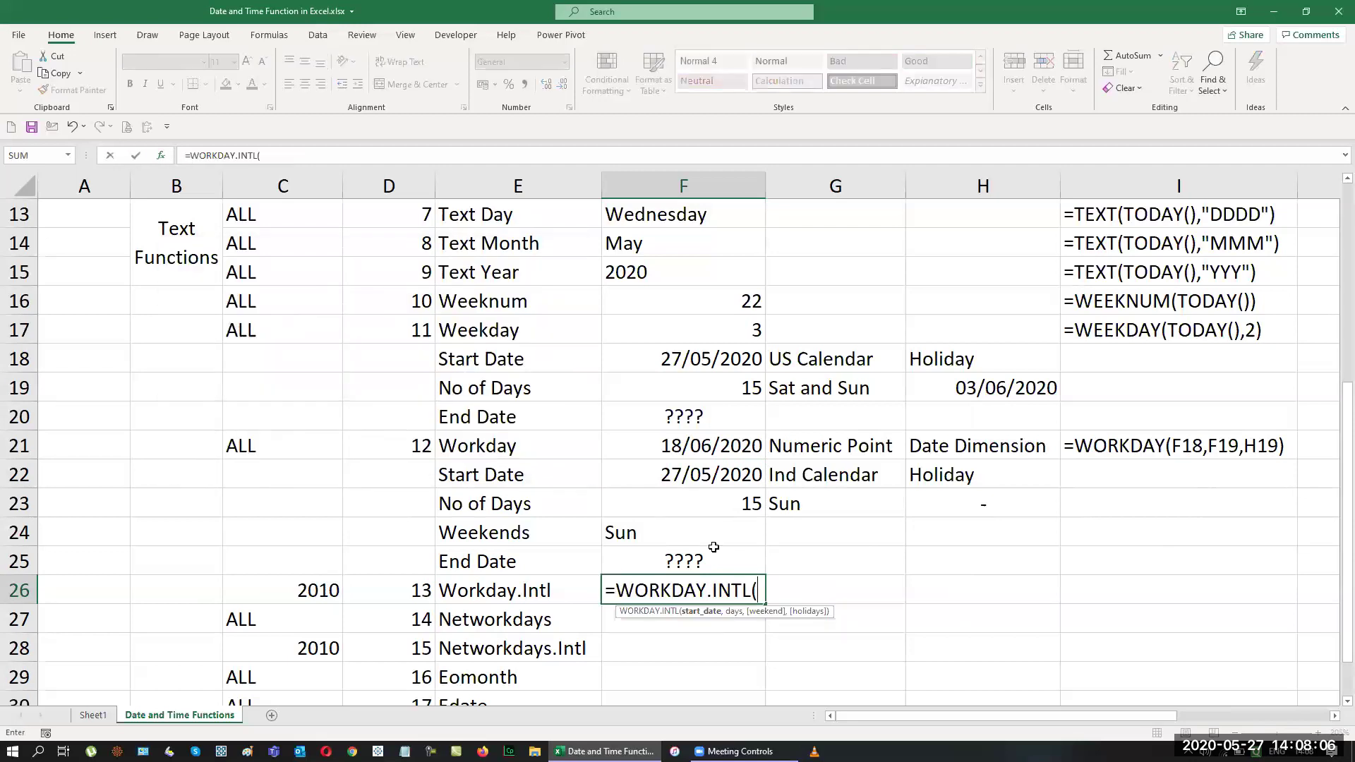
pyautogui.press('Up')
pyautogui.press('Up')
pyautogui.press('Up')
pyautogui.press('Up')
pyautogui.write(',')
pyautogui.press('Up')
pyautogui.press('Up')
pyautogui.press('Up')
pyautogui.write(',')
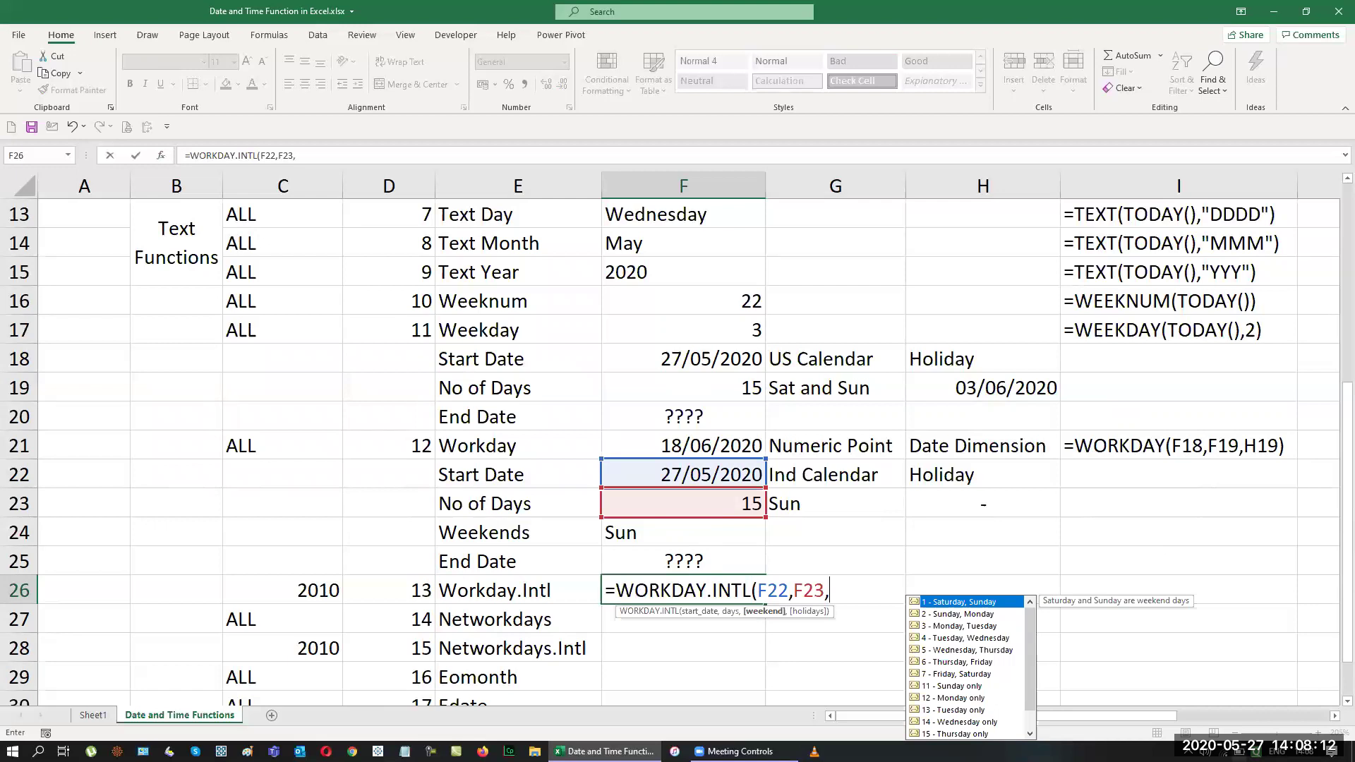
# Step: Complete the F26 formula with weekend option 11 (Sunday only) and H23 as the holidays argument
pyautogui.scroll(-1, 1336, 712)
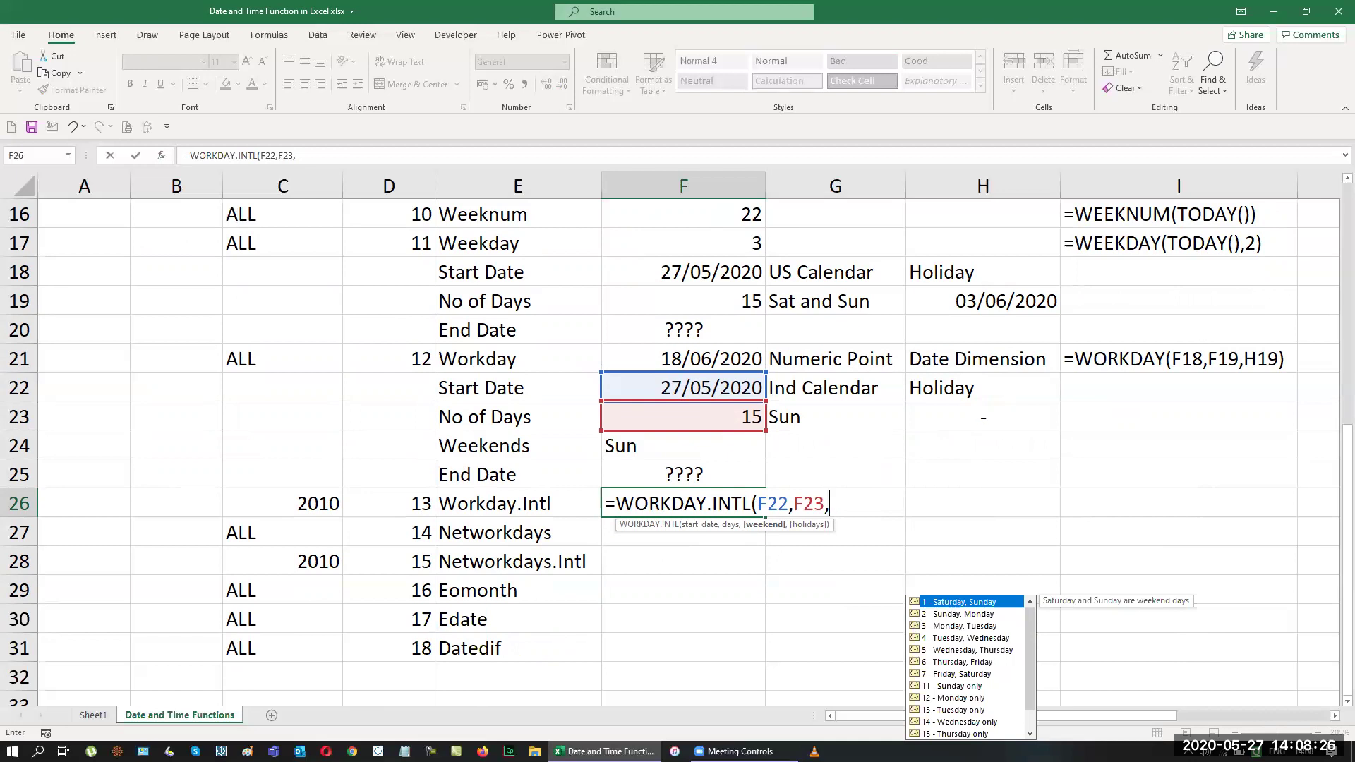
pyautogui.scroll(-1, 968, 667)
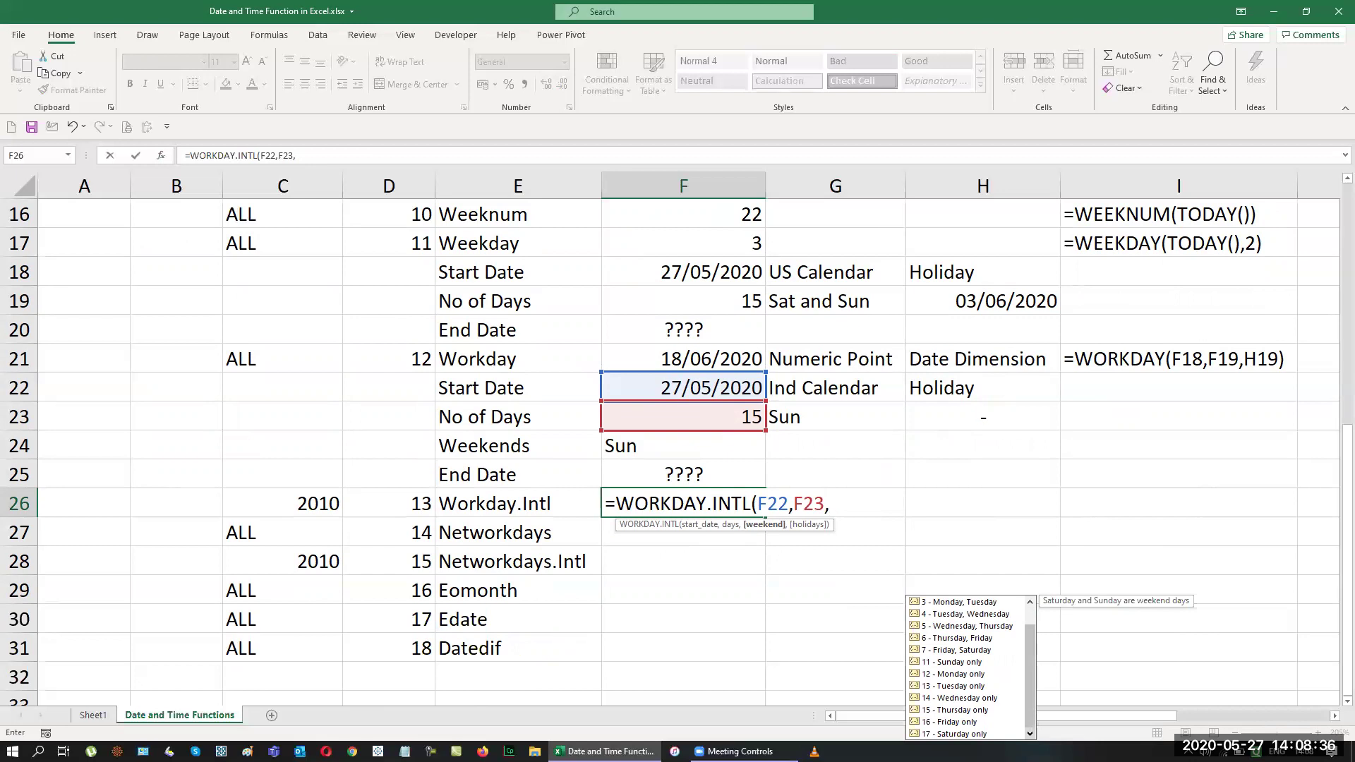
pyautogui.click(941, 666)
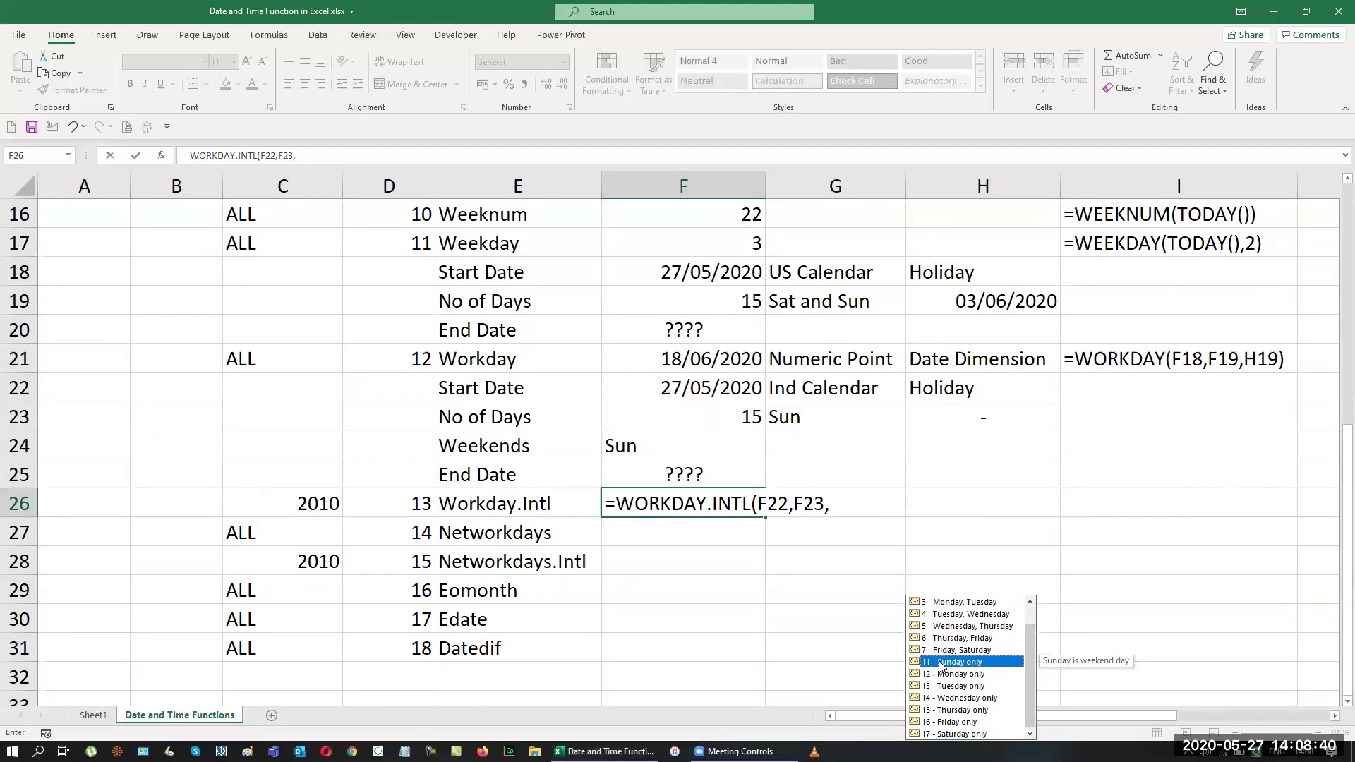
pyautogui.doubleClick(941, 664)
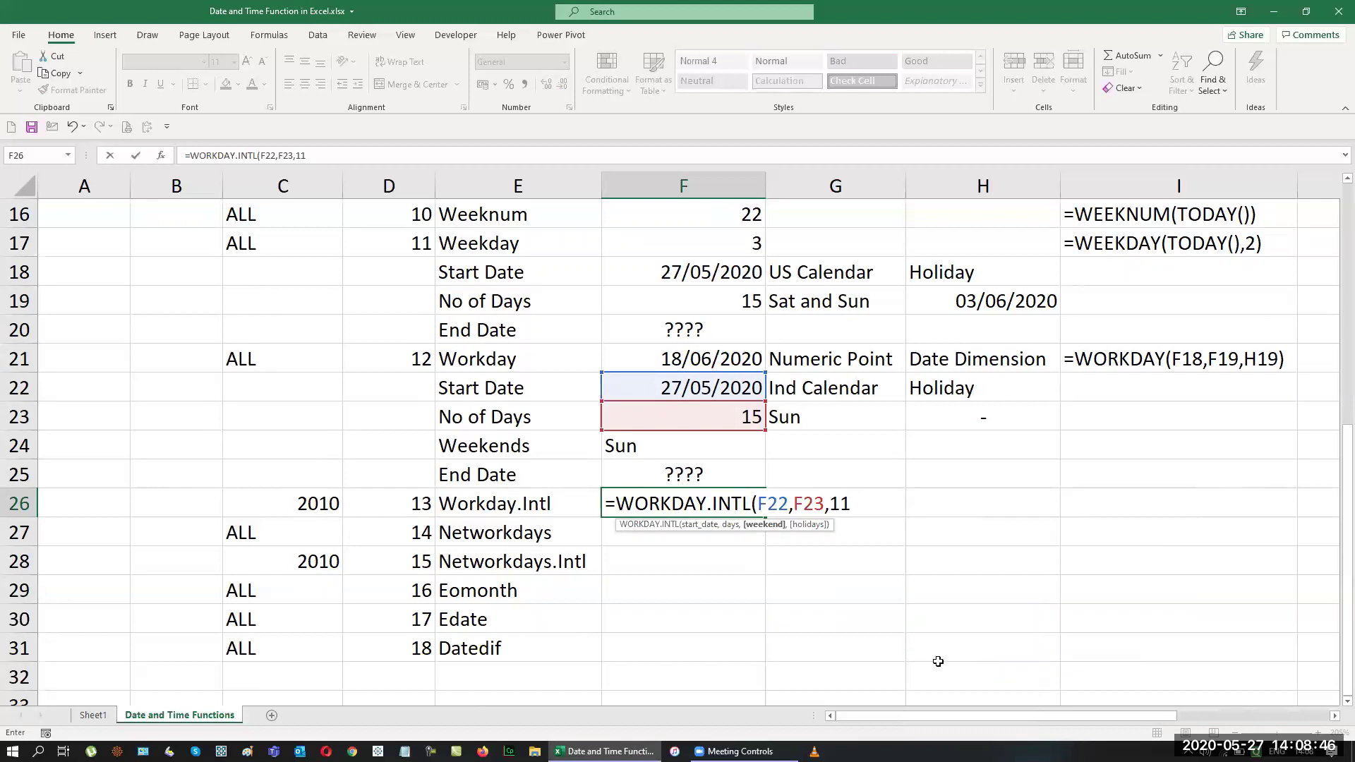
pyautogui.write(',')
pyautogui.click(951, 417)
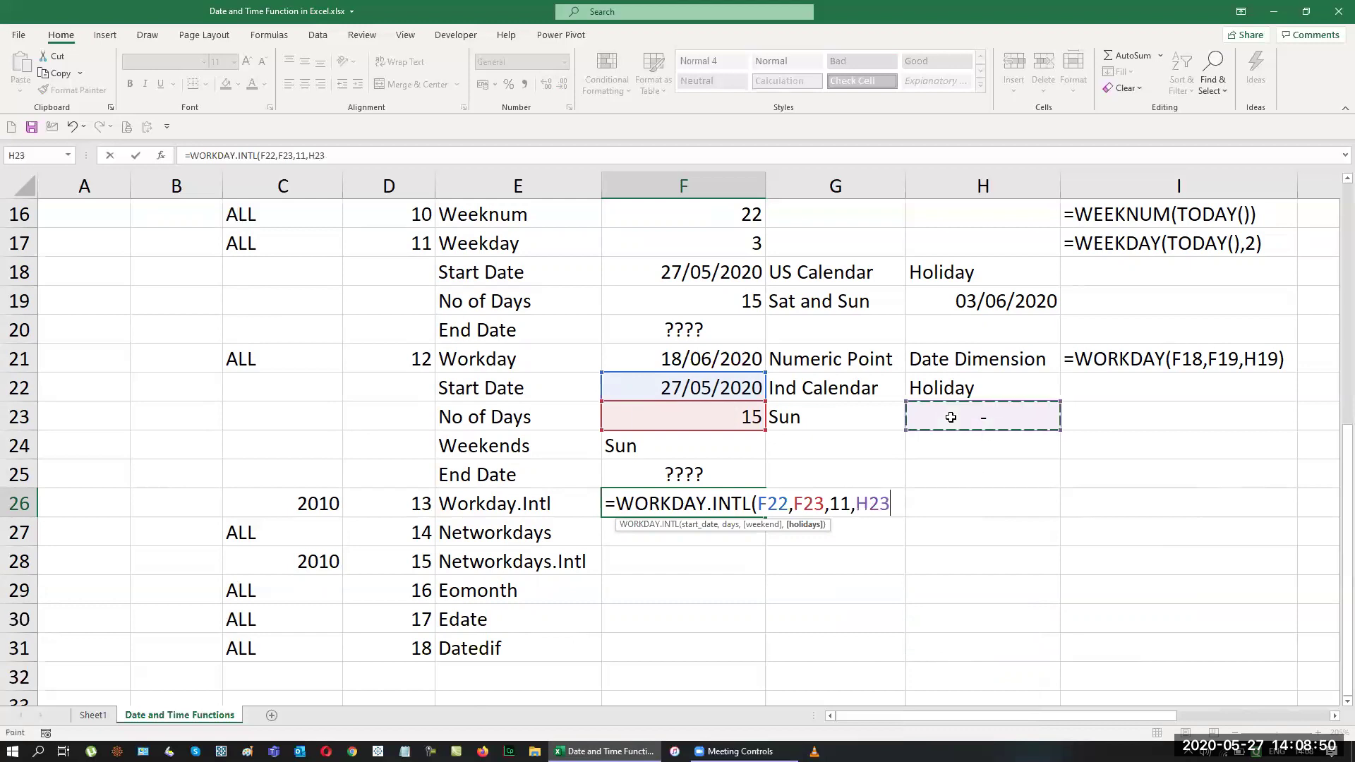
pyautogui.write(')')
pyautogui.press('Return')
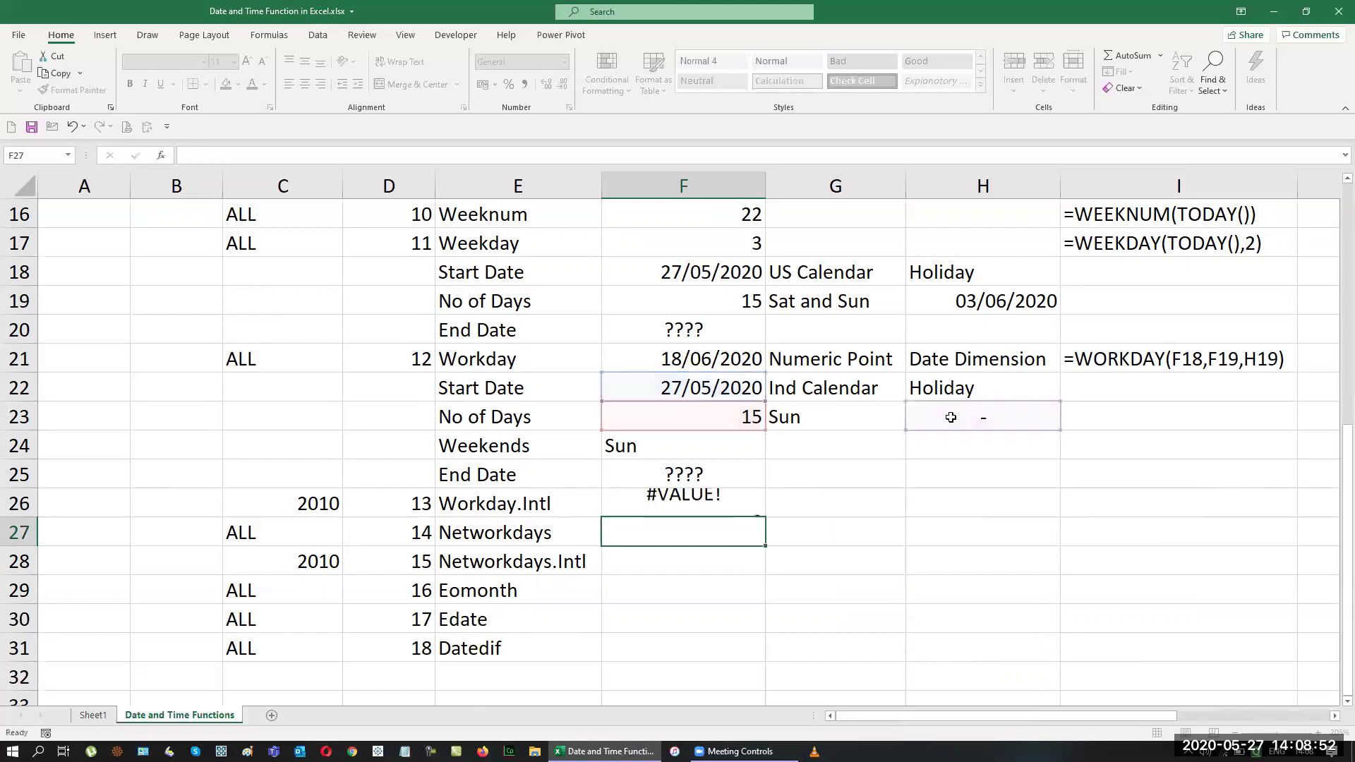
# Step: Check the formula in F26 and copy the holiday date from H19 into H23
pyautogui.click(724, 504)
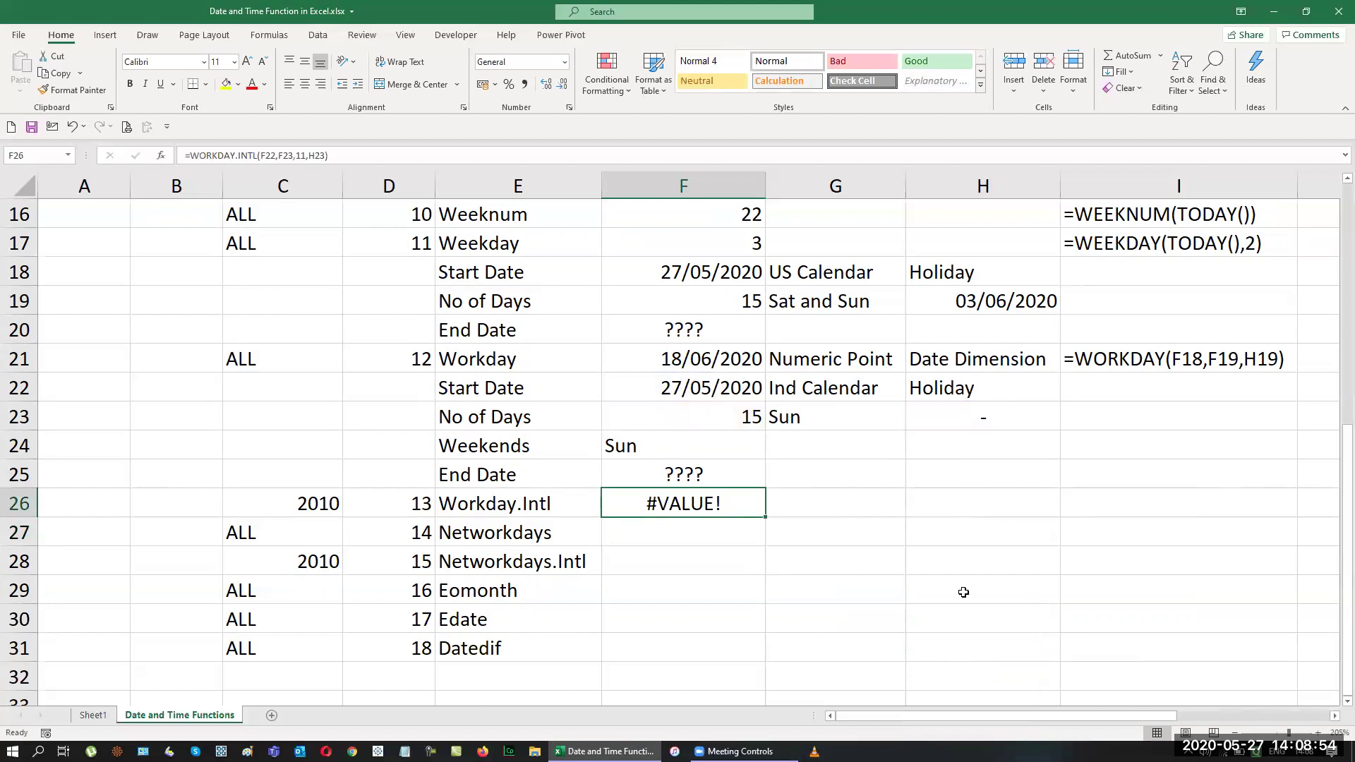
pyautogui.press('F2')
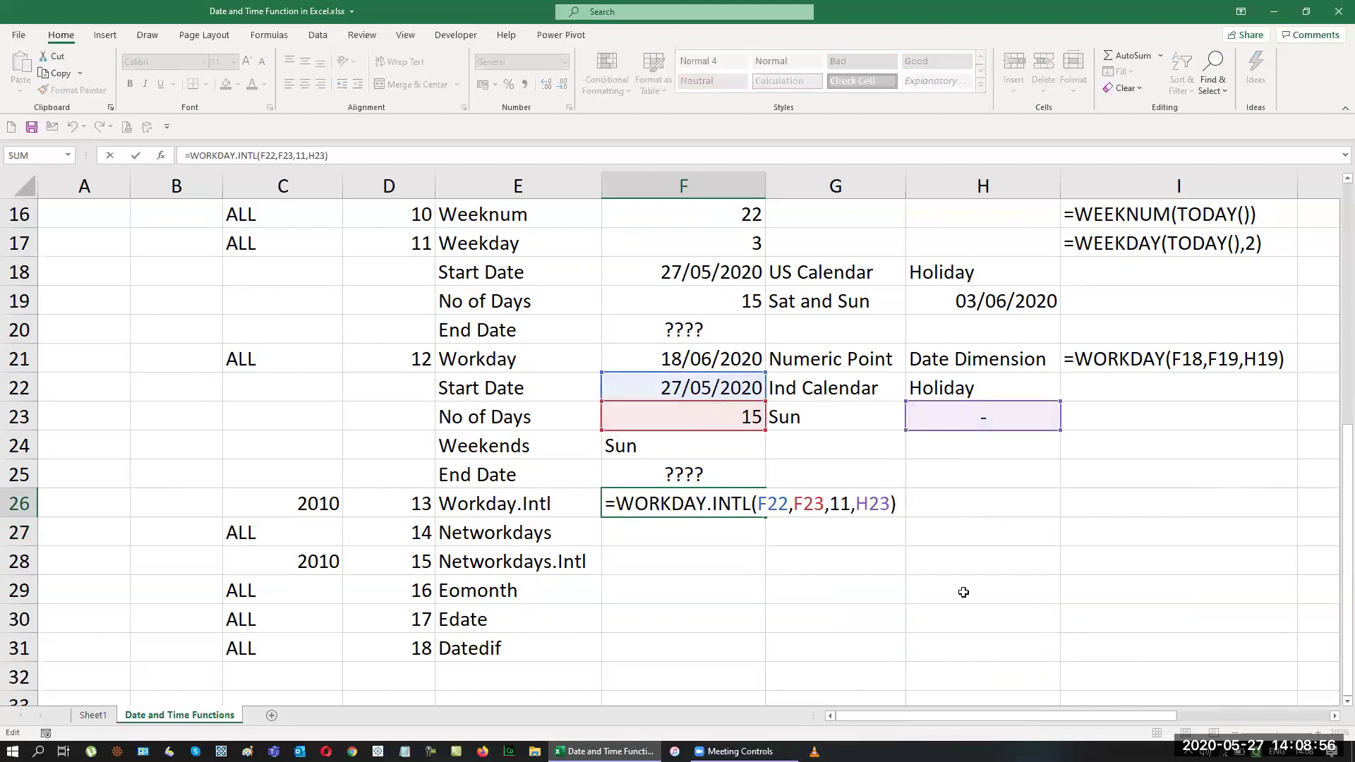
pyautogui.press('Escape')
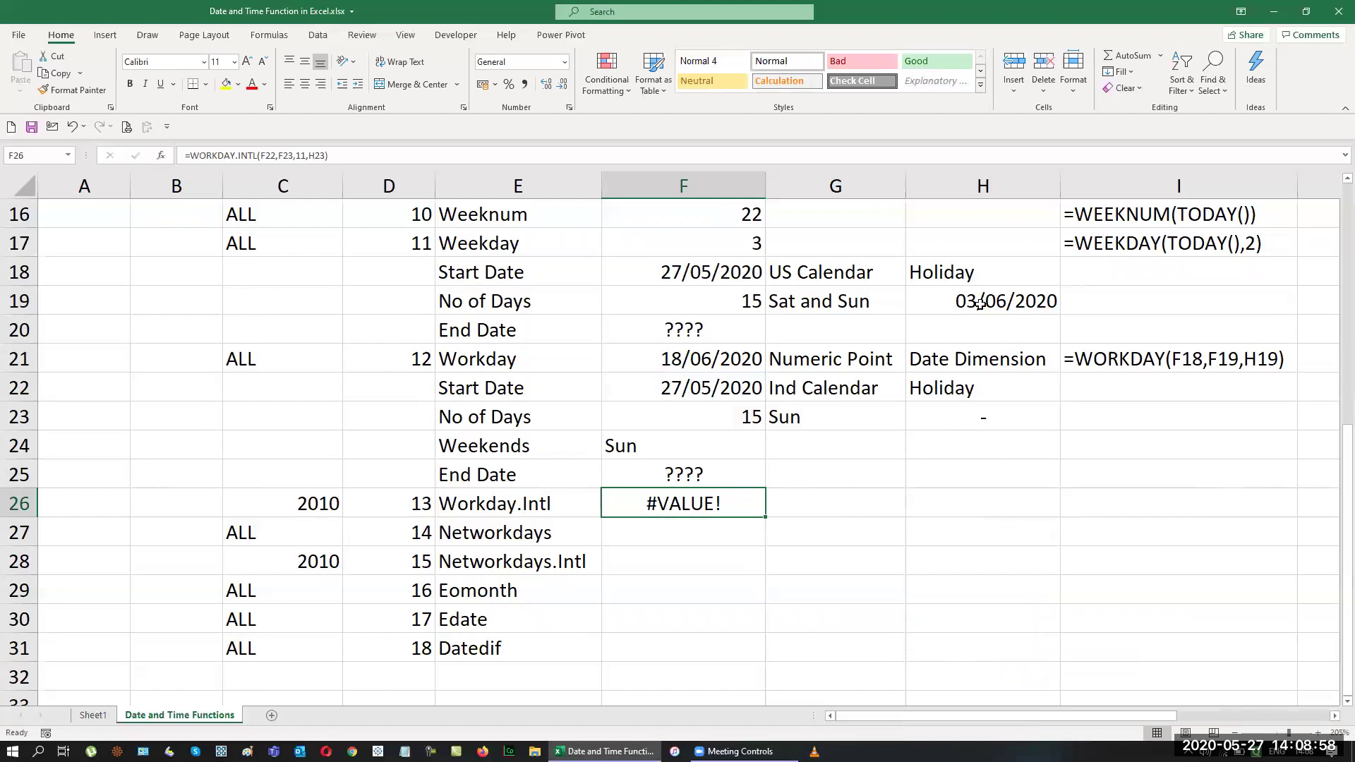
pyautogui.click(991, 301)
pyautogui.hotkey('ctrl', 'c')
pyautogui.click(992, 420)
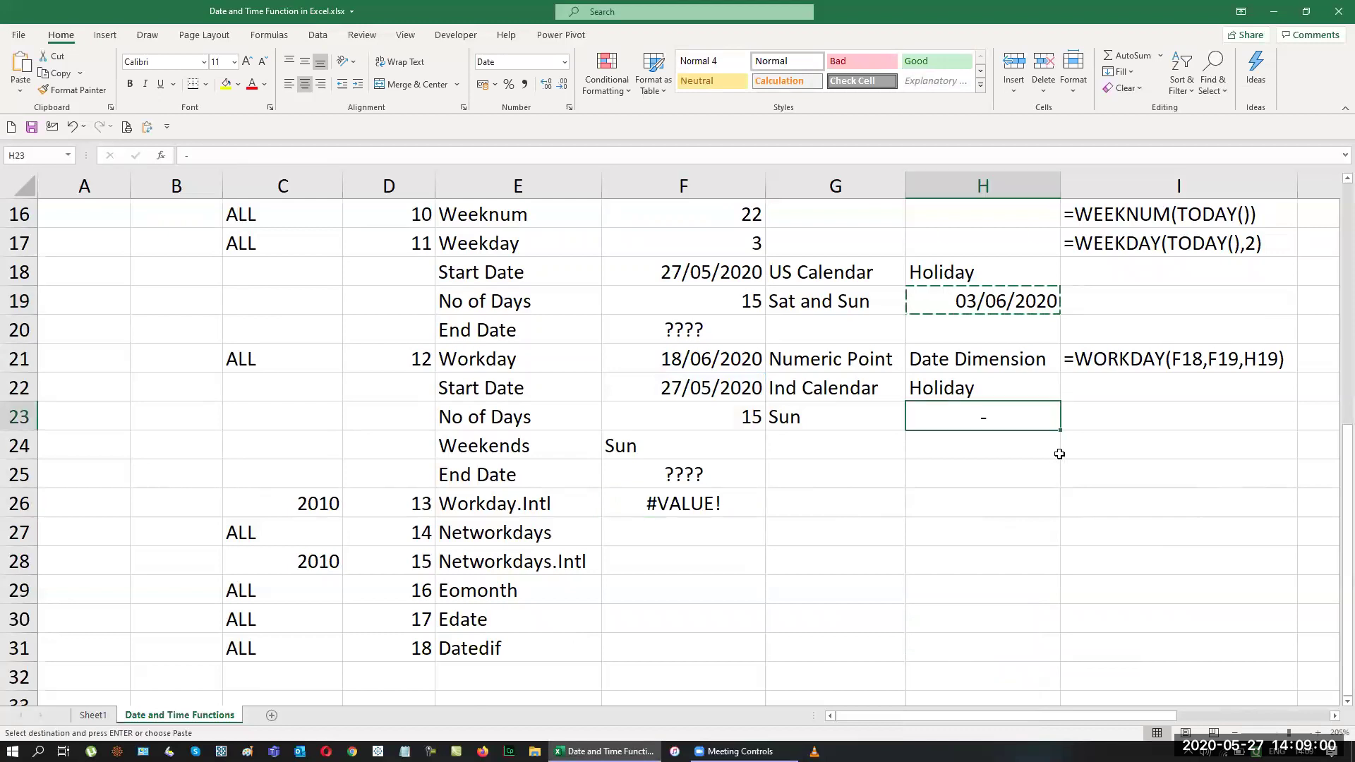
pyautogui.hotkey('ctrl', 'v')
pyautogui.press('Escape')
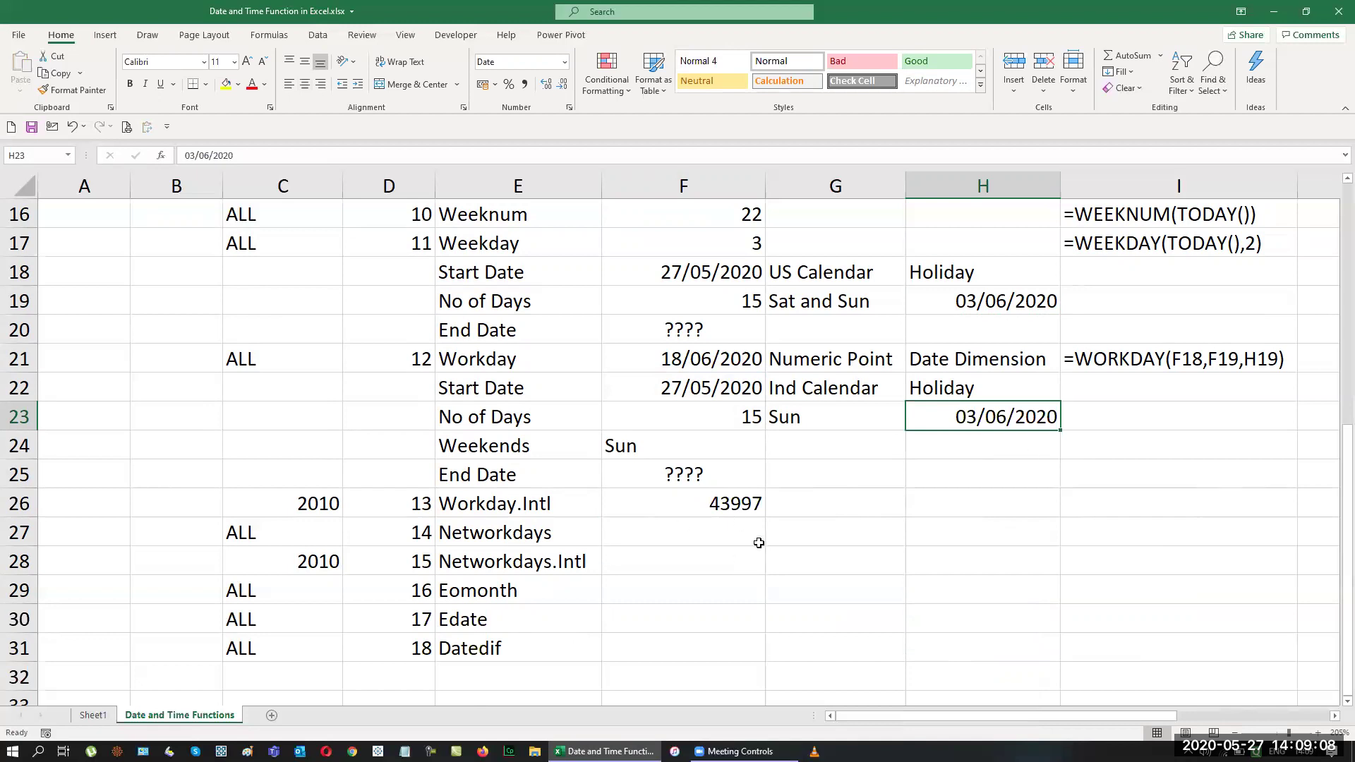
# Step: Apply the date format of F22 to the Workday.Intl result in F26 with Format Painter
pyautogui.click(712, 509)
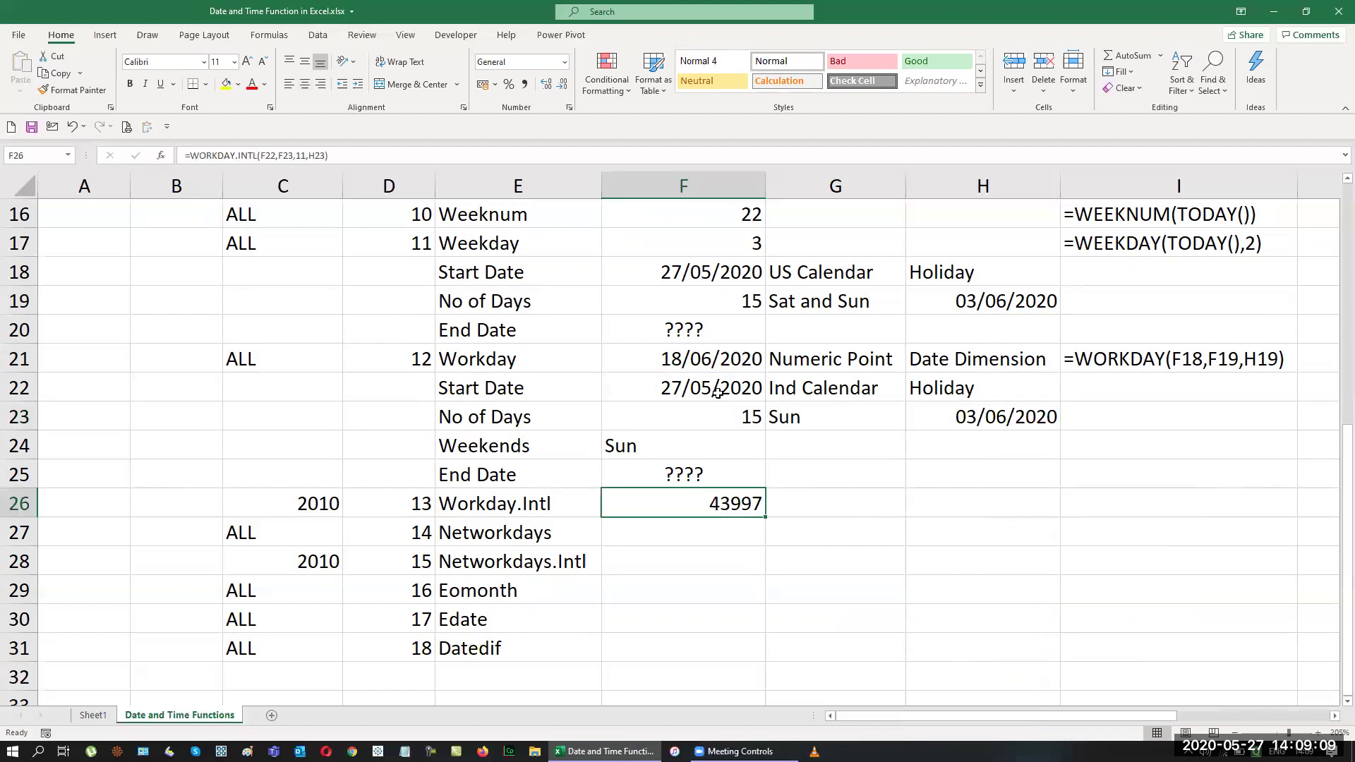
pyautogui.click(696, 358)
pyautogui.click(692, 387)
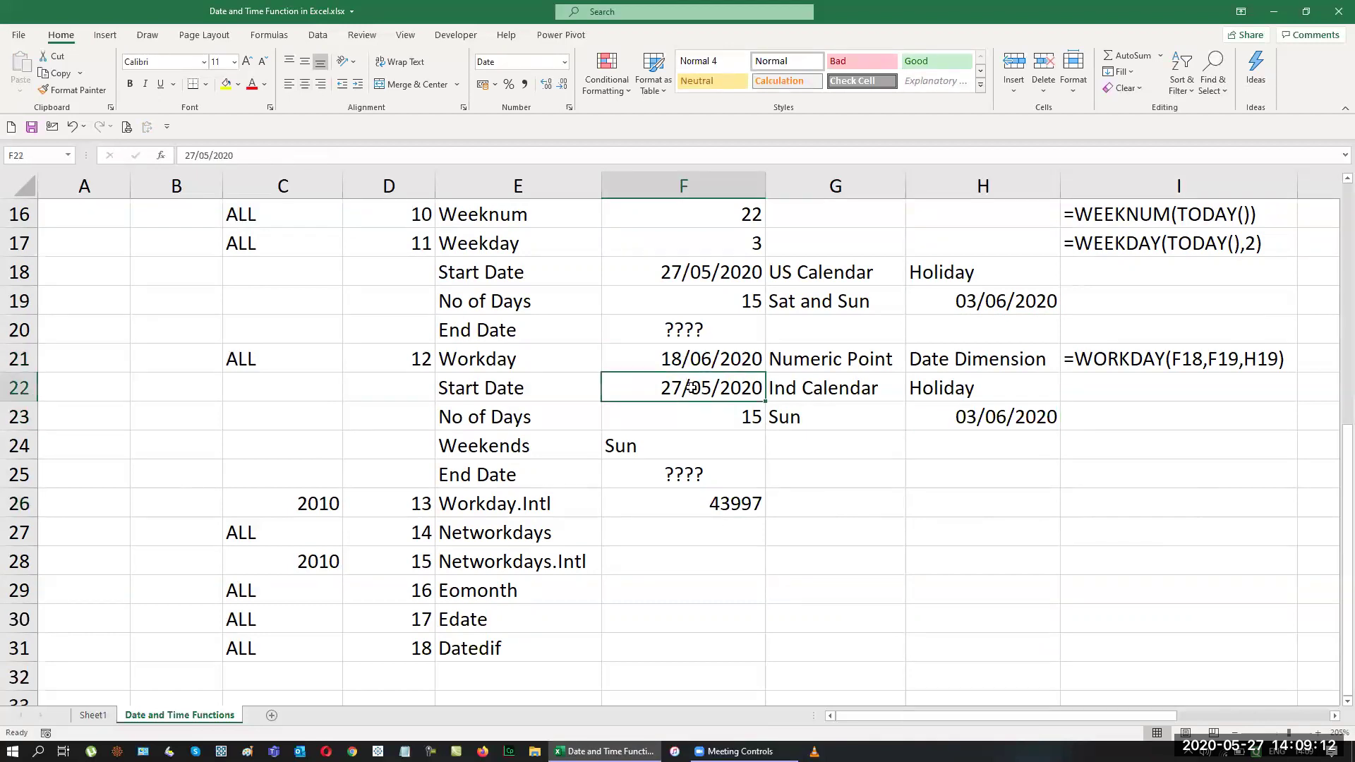
pyautogui.click(67, 93)
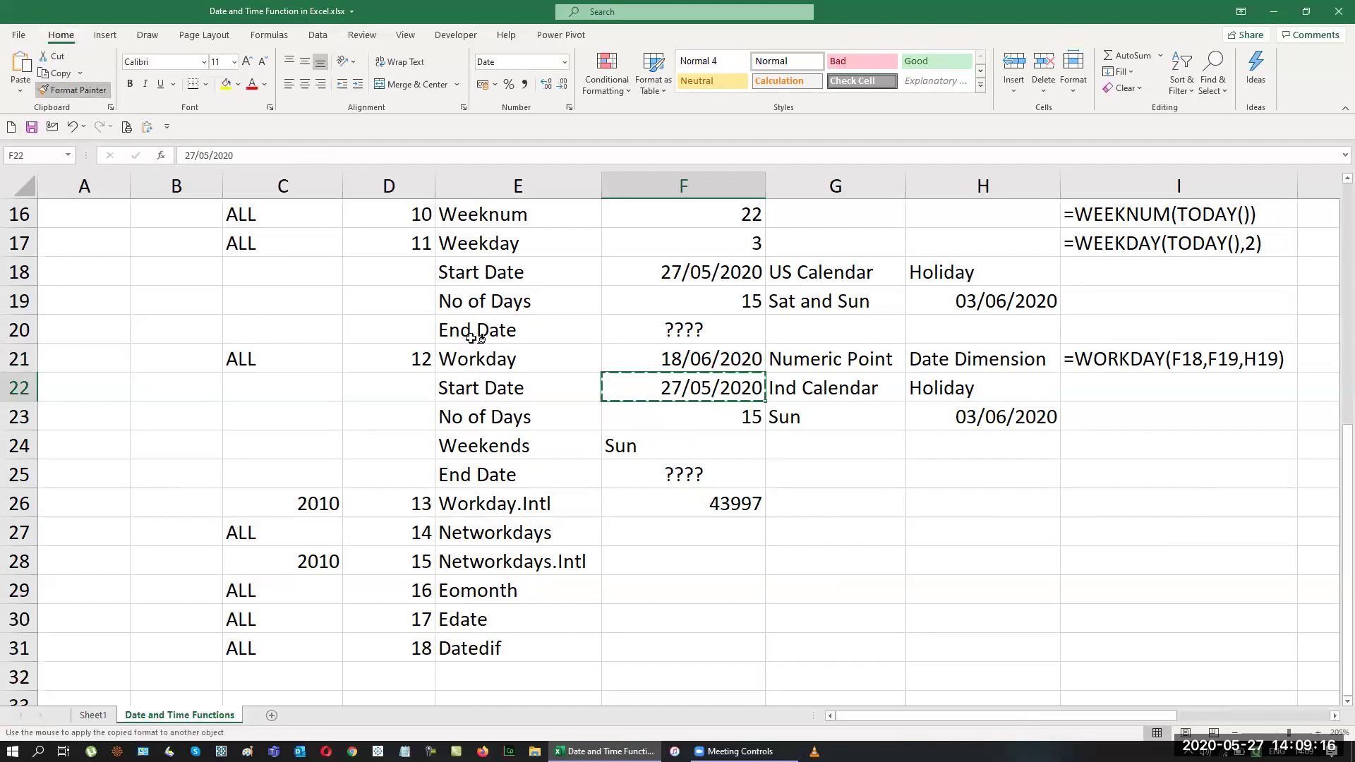
pyautogui.click(665, 499)
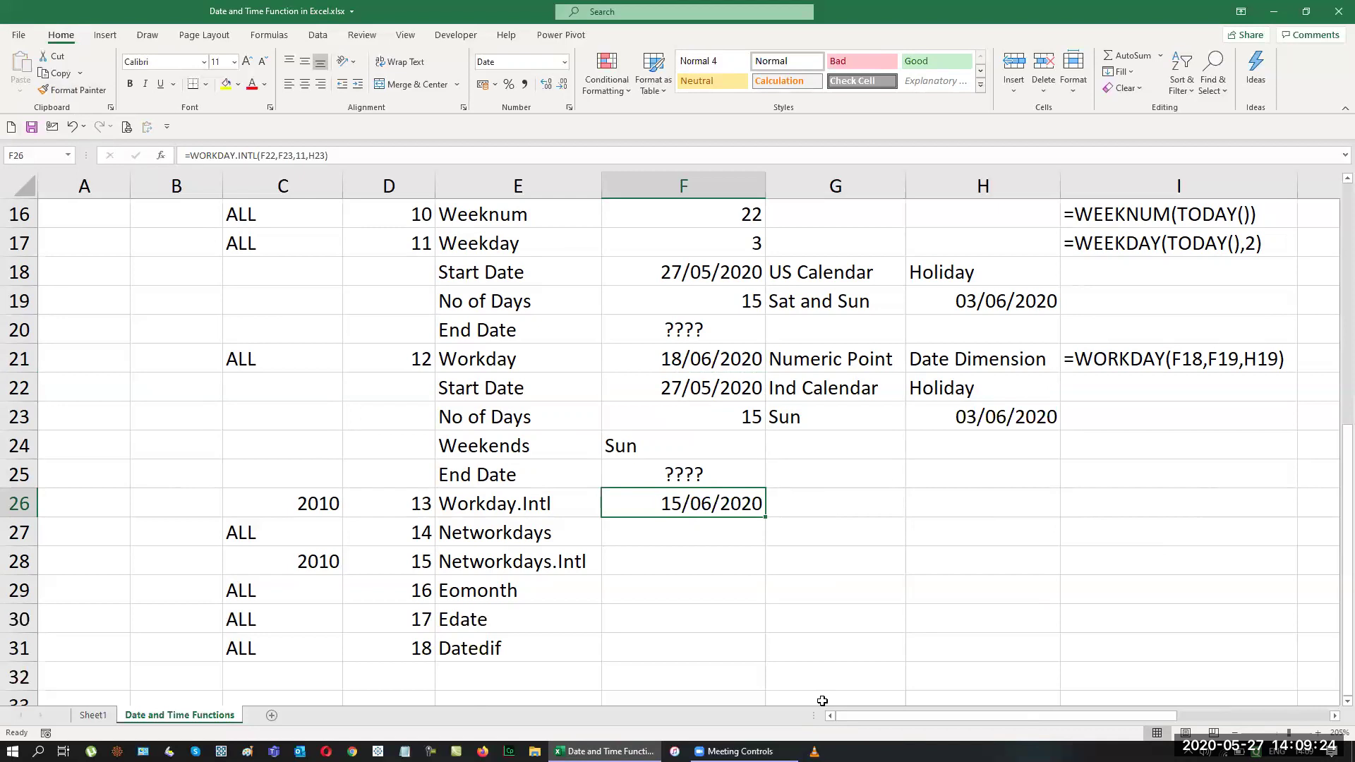
# Step: Make the Workday and Workday.Intl results in F21 and F26 and their labels in E21 and E26 bold
pyautogui.click(702, 372)
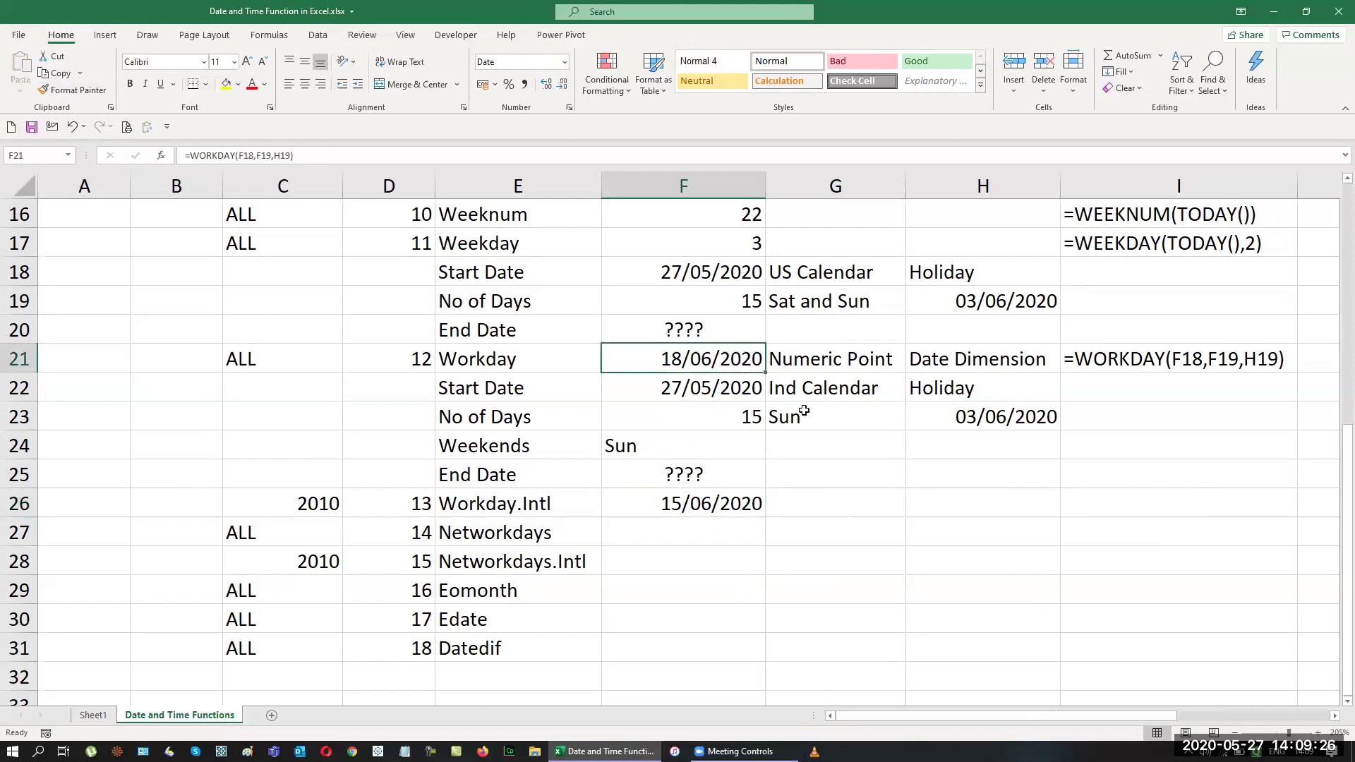
pyautogui.hotkey('ctrl', 'b')
pyautogui.click(710, 504)
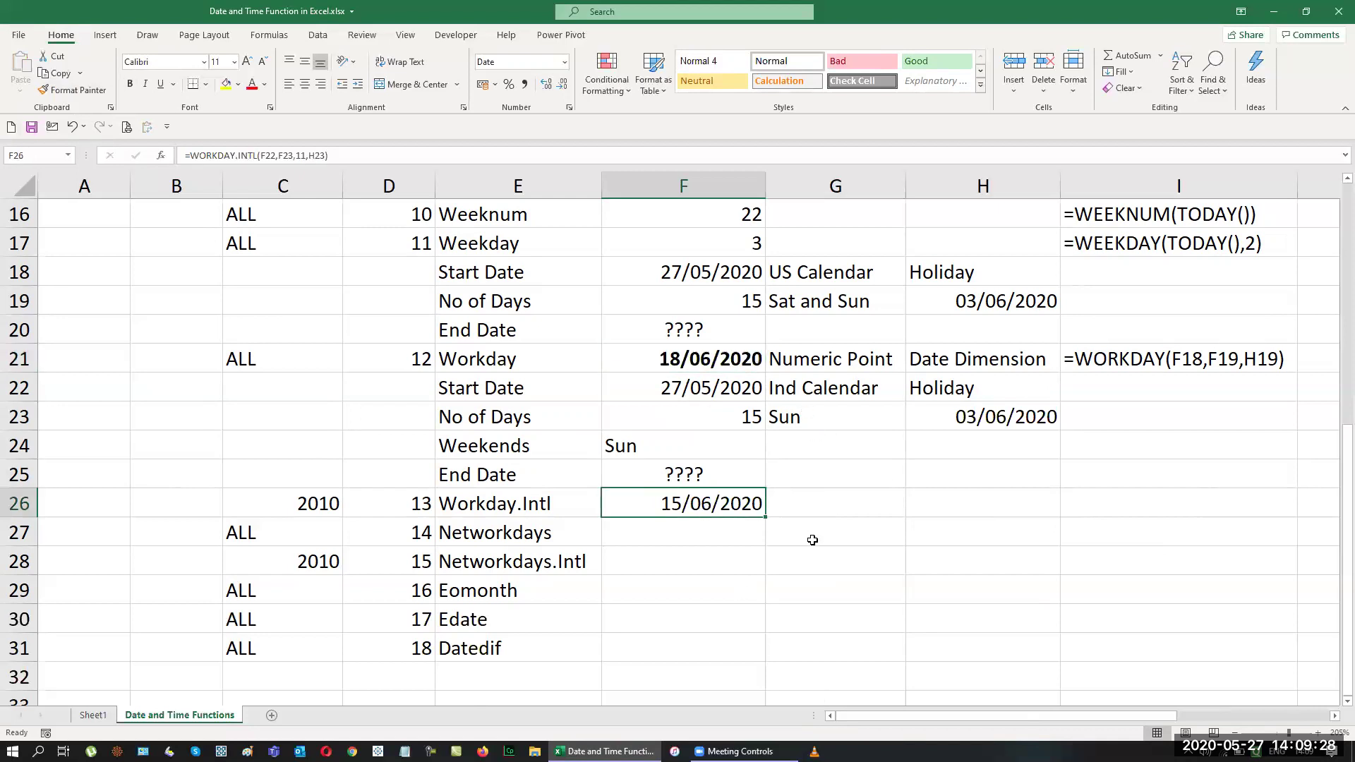
pyautogui.hotkey('ctrl', 'b')
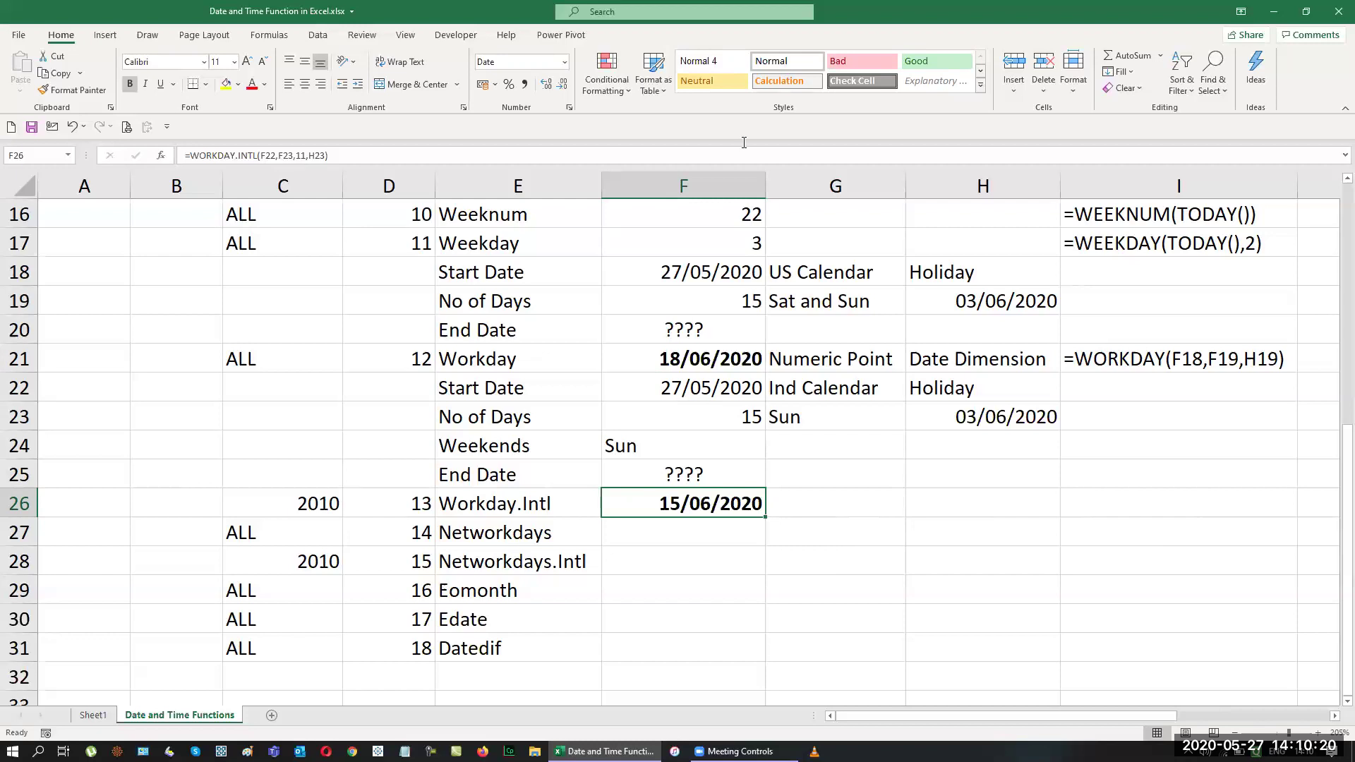
pyautogui.click(561, 355)
pyautogui.hotkey('ctrl', 'b')
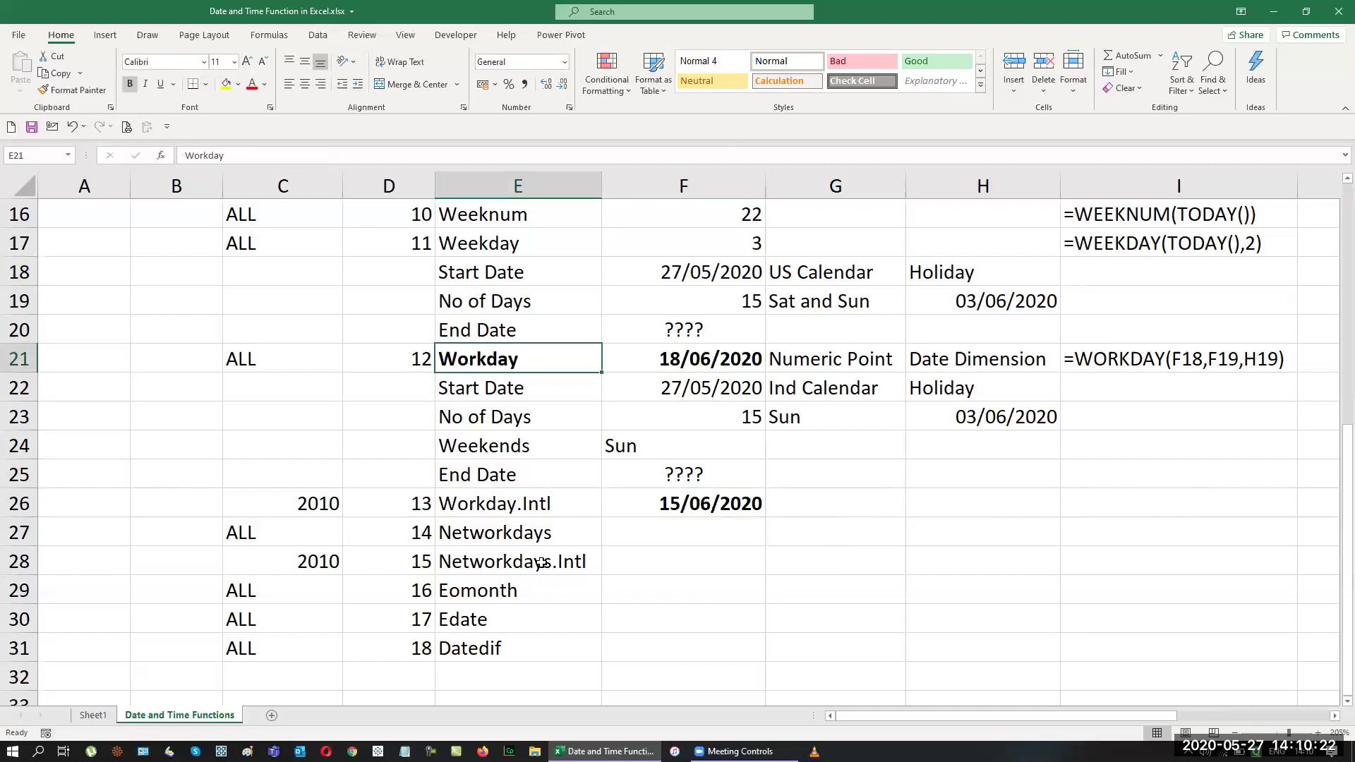
pyautogui.click(523, 512)
pyautogui.hotkey('ctrl', 'b')
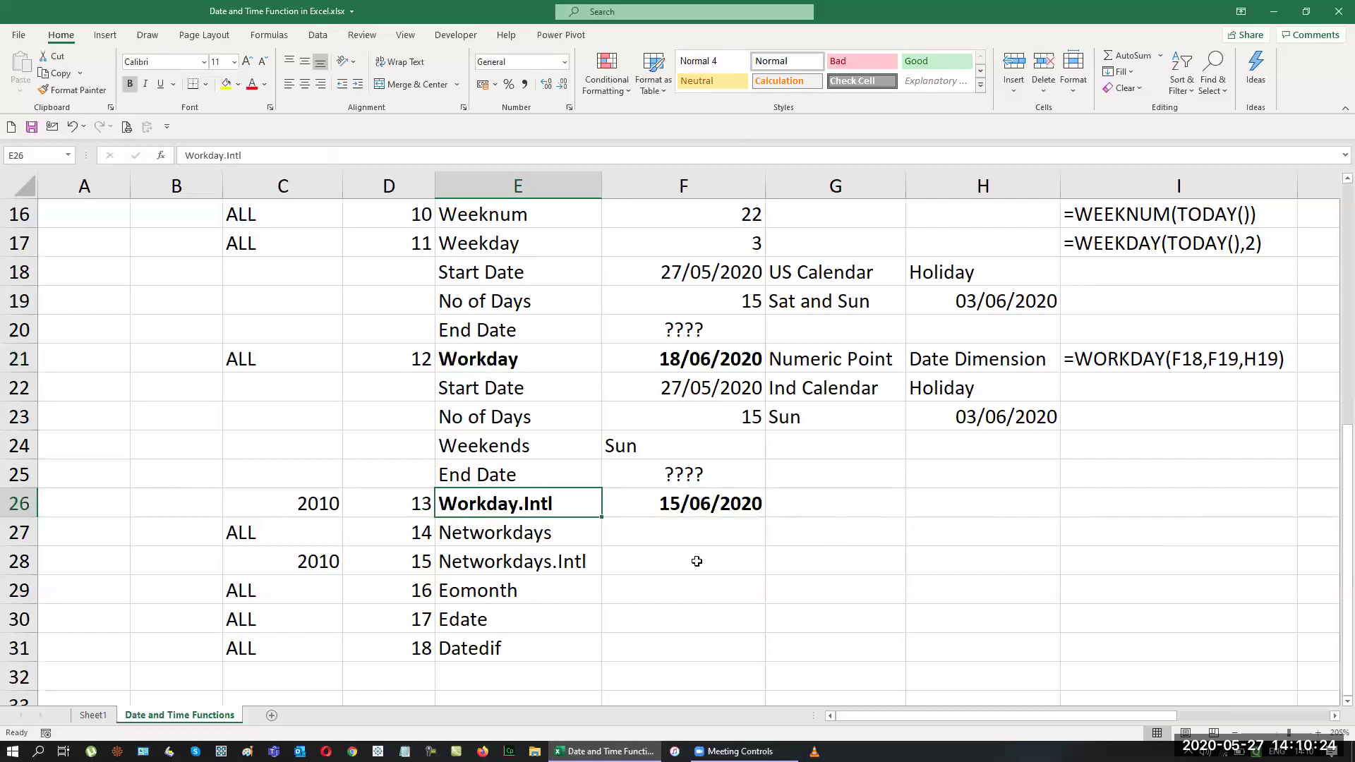
# Step: Insert four blank rows above the Networkdays row
pyautogui.click(12, 535)
pyautogui.hotkey('ctrl', '+')
pyautogui.hotkey('ctrl', '+')
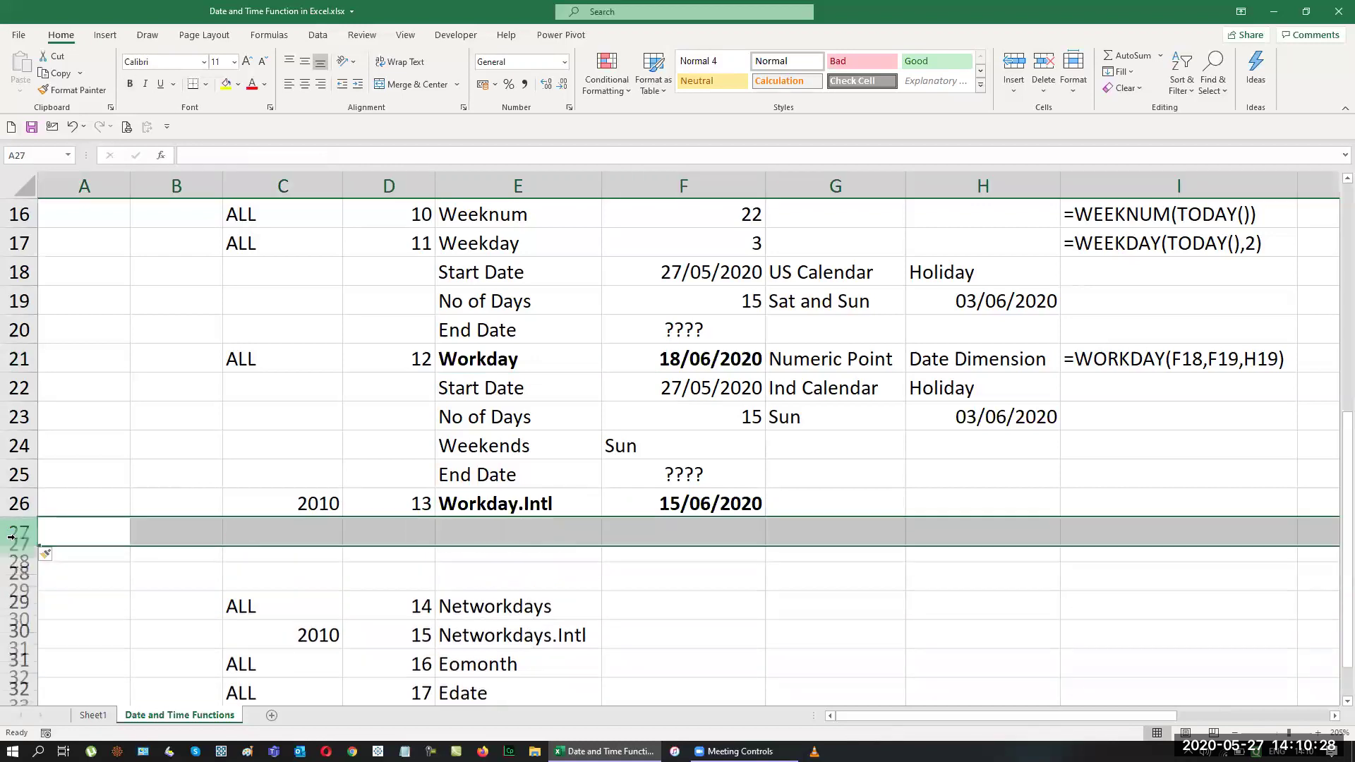
pyautogui.hotkey('ctrl', '+')
# Step: Copy the Start Date, No of Days and End Date labels from E18:E20 into the blank rows starting at E27
pyautogui.moveTo(483, 392); pyautogui.dragTo(483, 453)
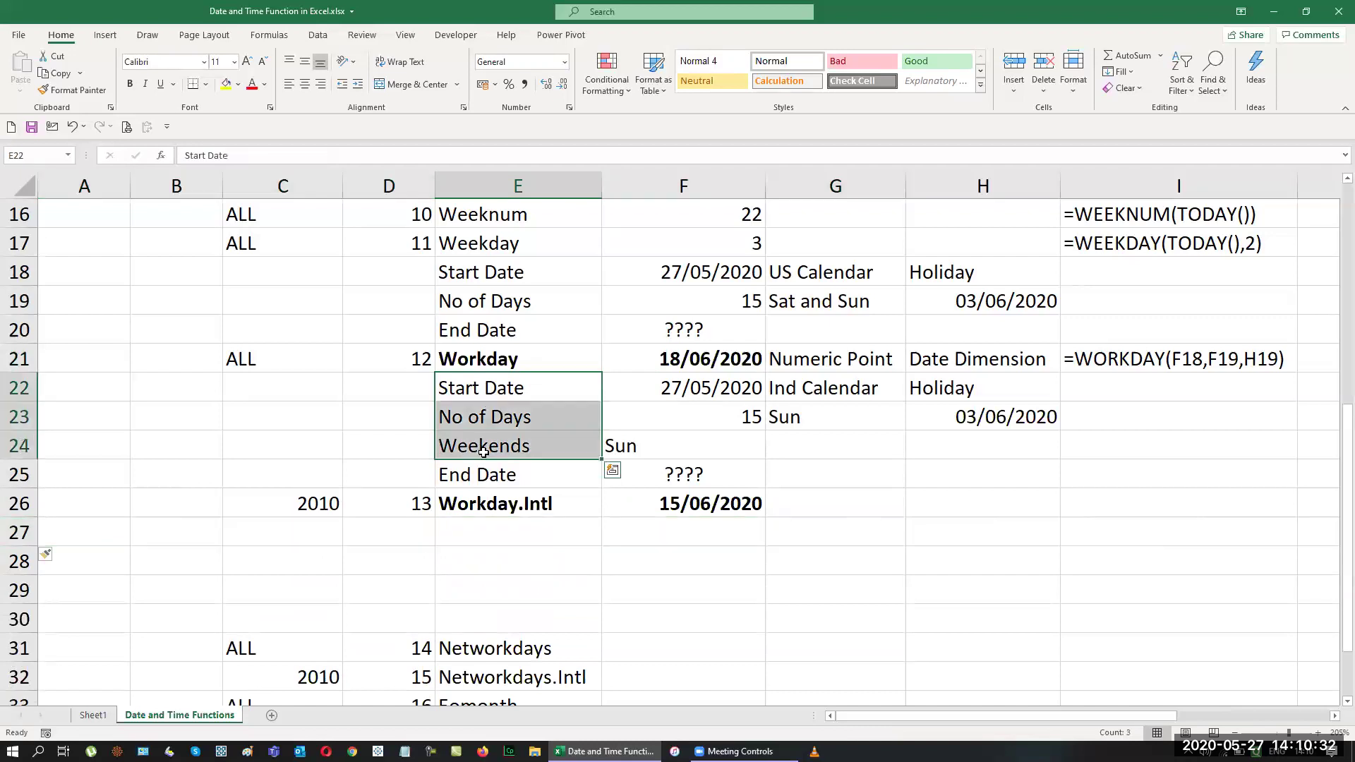
pyautogui.hotkey('shift', 'Down')
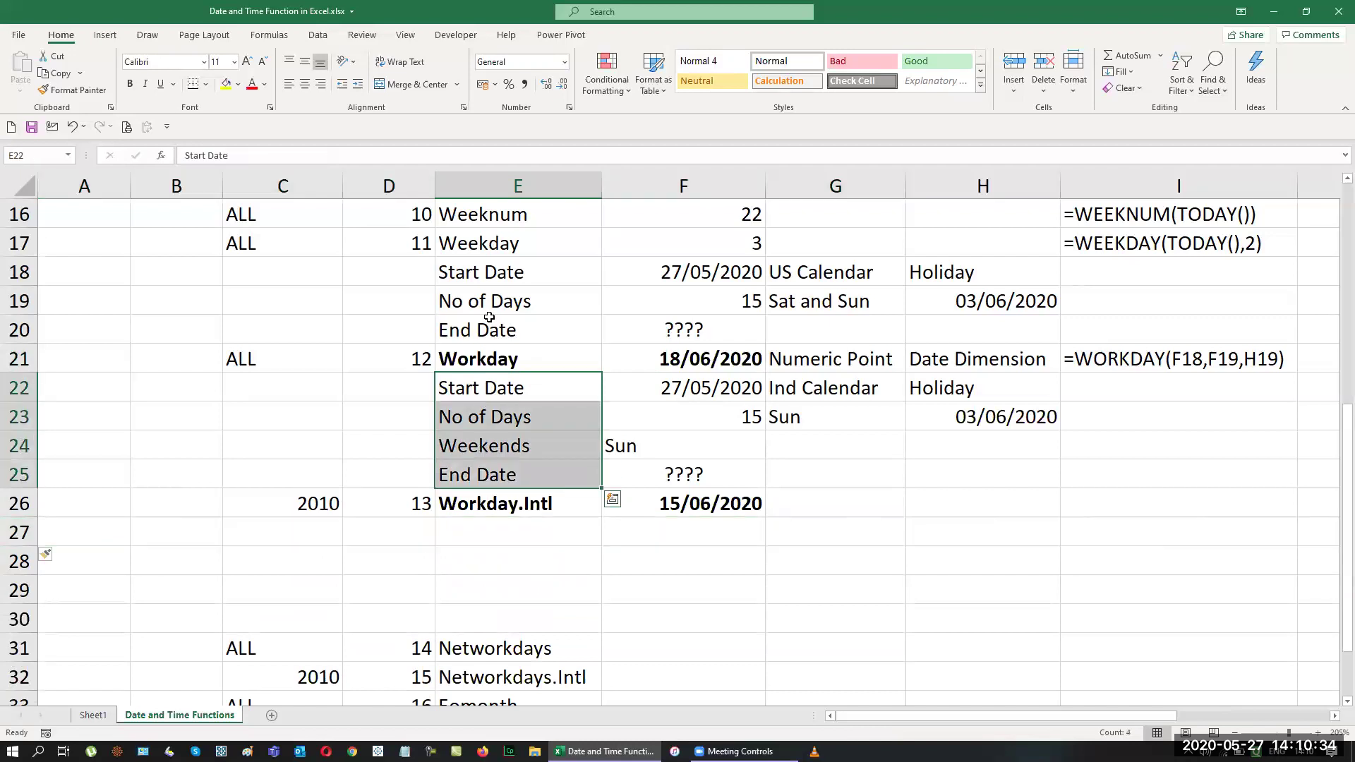
pyautogui.moveTo(498, 272); pyautogui.dragTo(510, 342)
pyautogui.hotkey('ctrl', 'c')
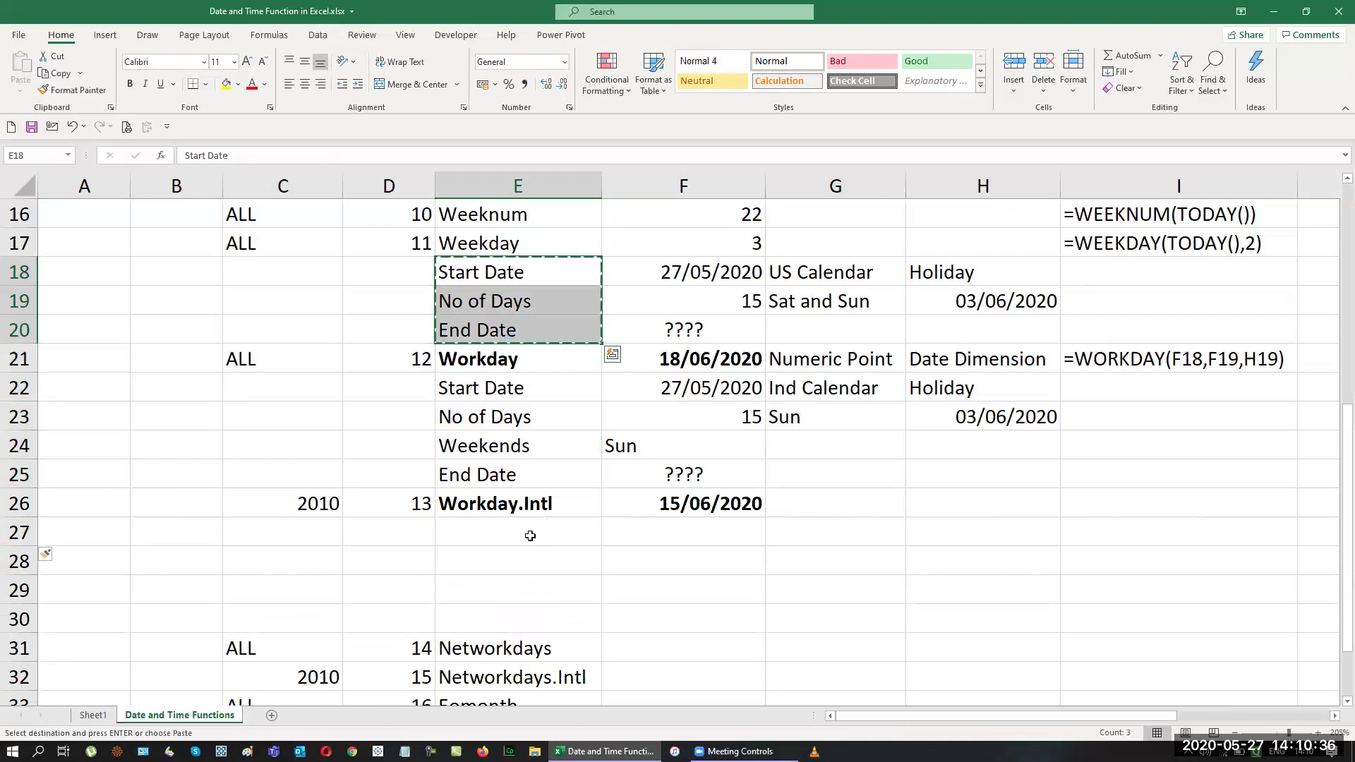
pyautogui.click(529, 536)
pyautogui.press('Escape')
# Step: Move the No of Days label from E28 to below End Date and delete the emptied row 28
pyautogui.click(559, 561)
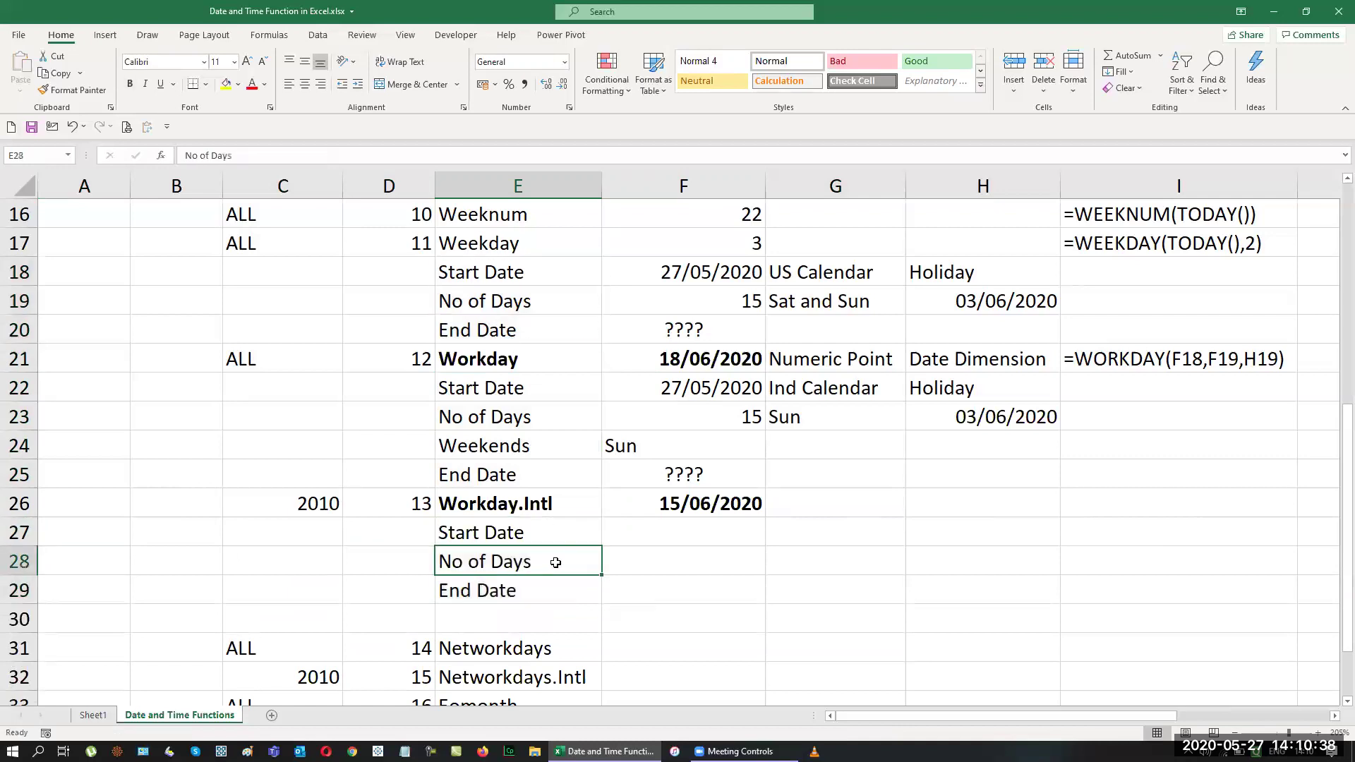
pyautogui.hotkey('ctrl', 'c')
pyautogui.click(557, 623)
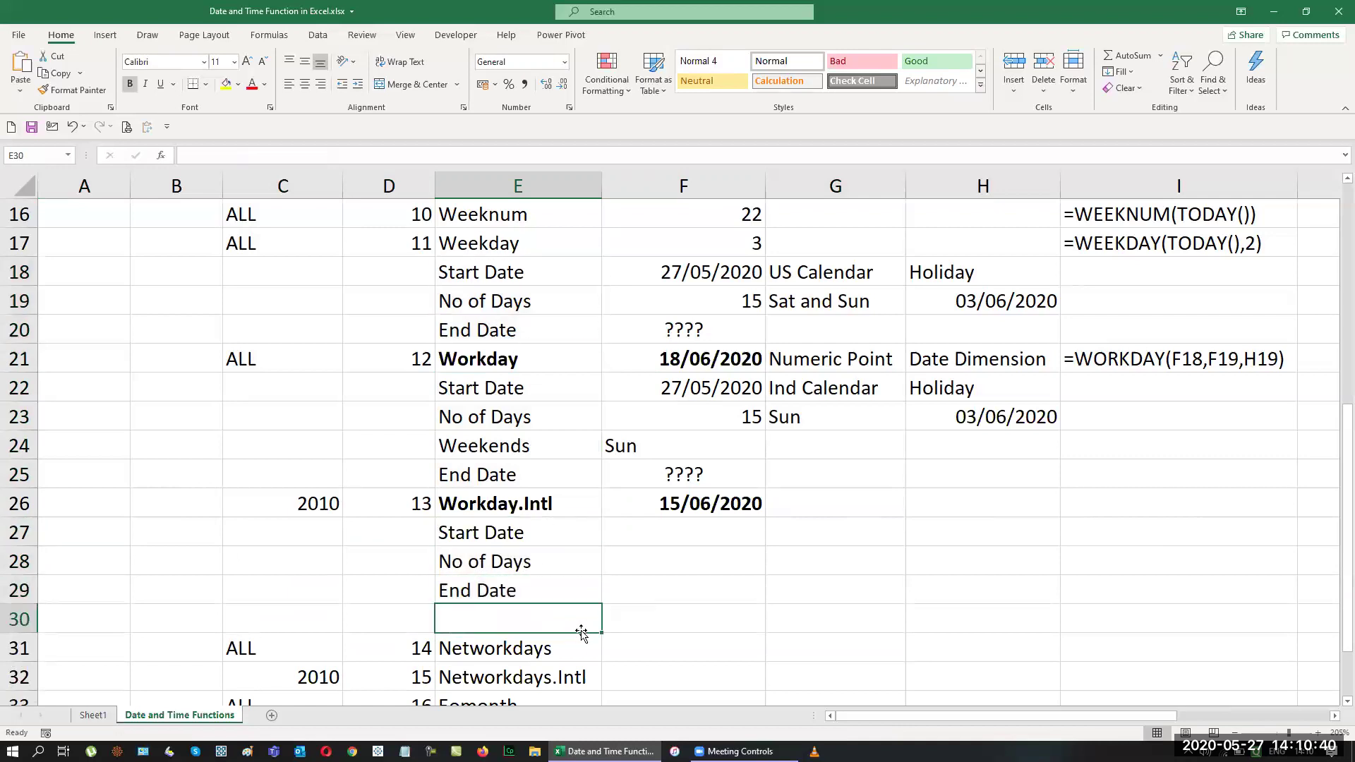
pyautogui.hotkey('ctrl', 'v')
pyautogui.click(537, 562)
pyautogui.hotkey('shift', 'space')
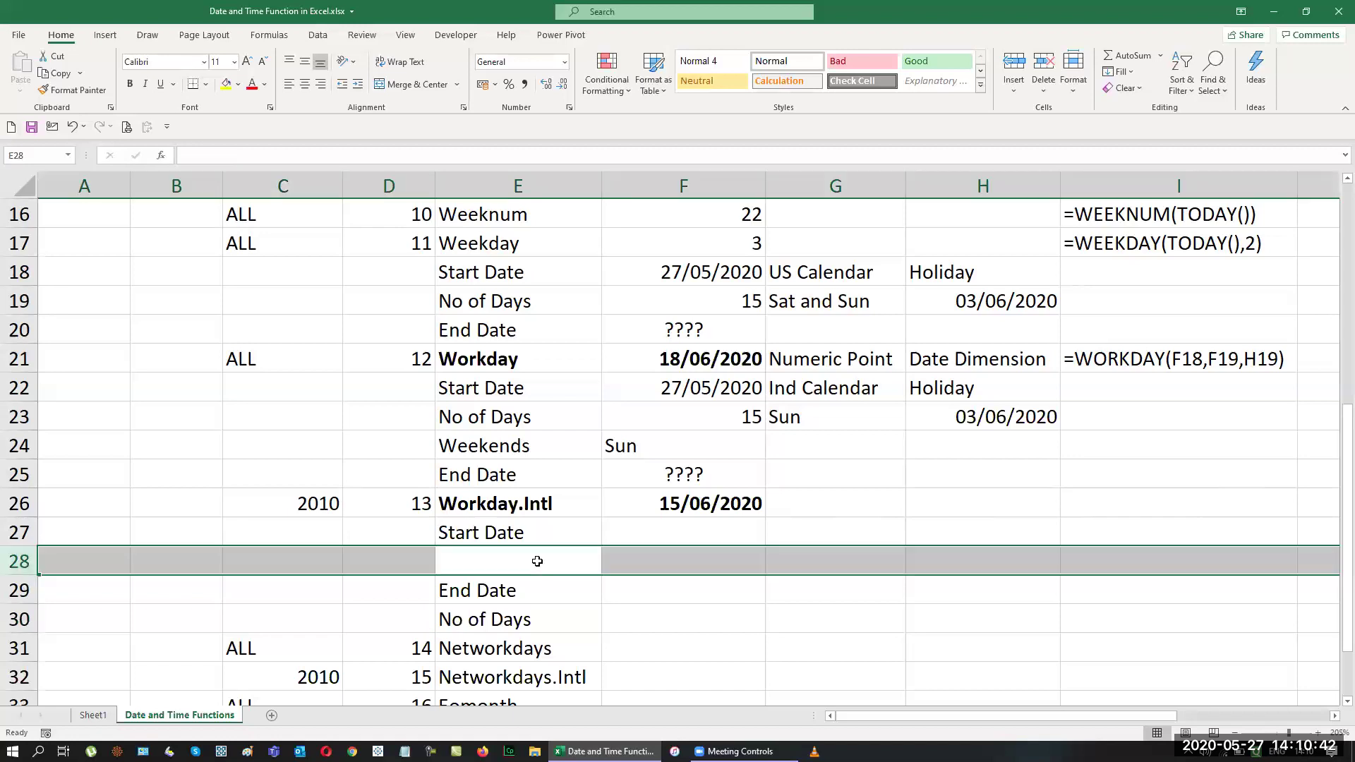
pyautogui.hotkey('ctrl', '-')
# Step: Enter the placeholder ???? beside the No of Days label in F29
pyautogui.click(697, 588)
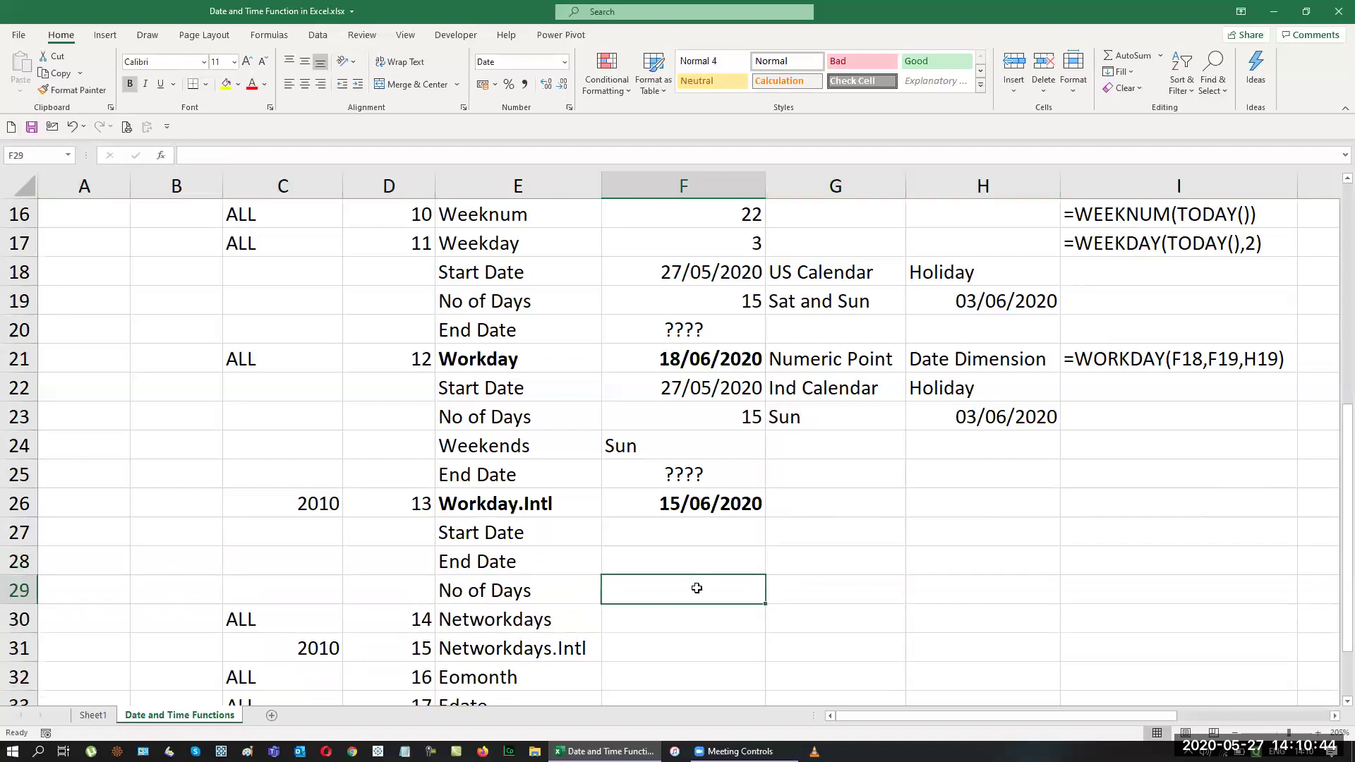
pyautogui.write('????')
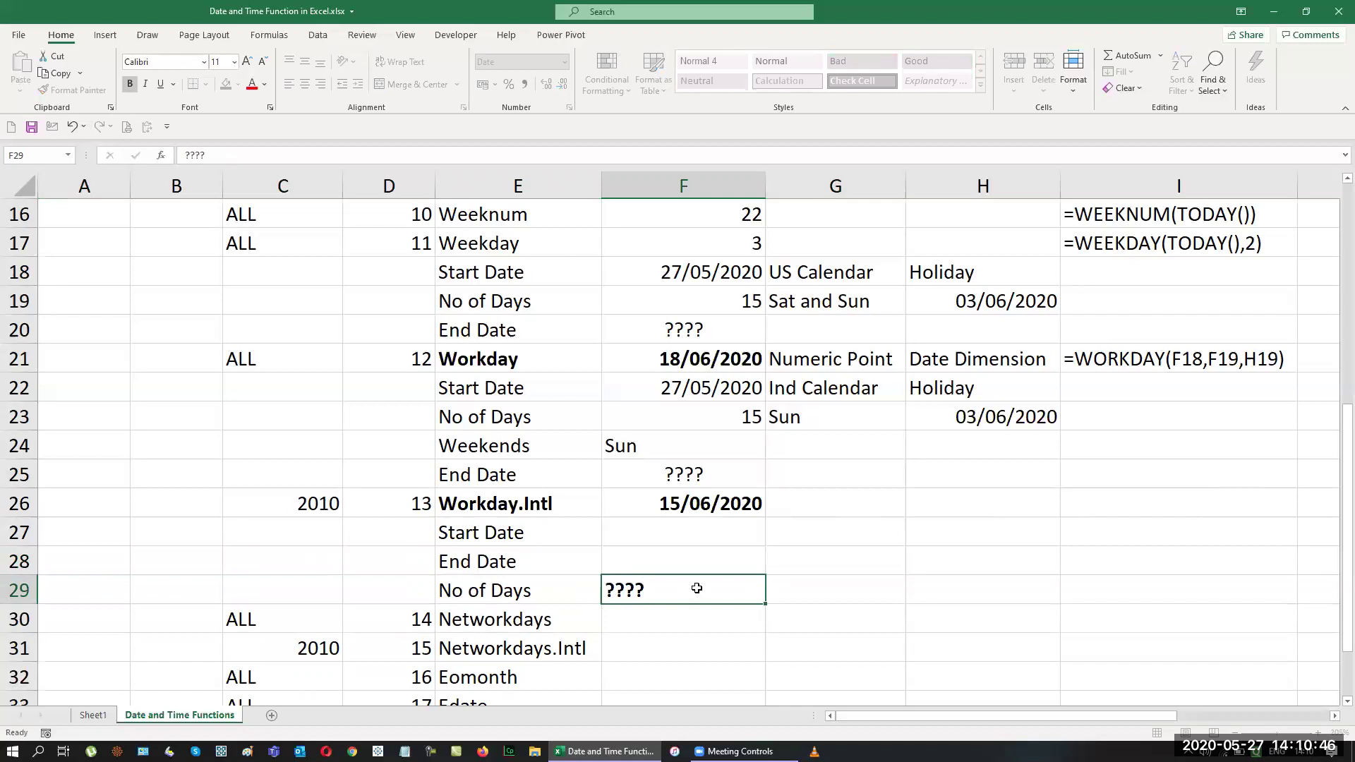
pyautogui.press('Return')
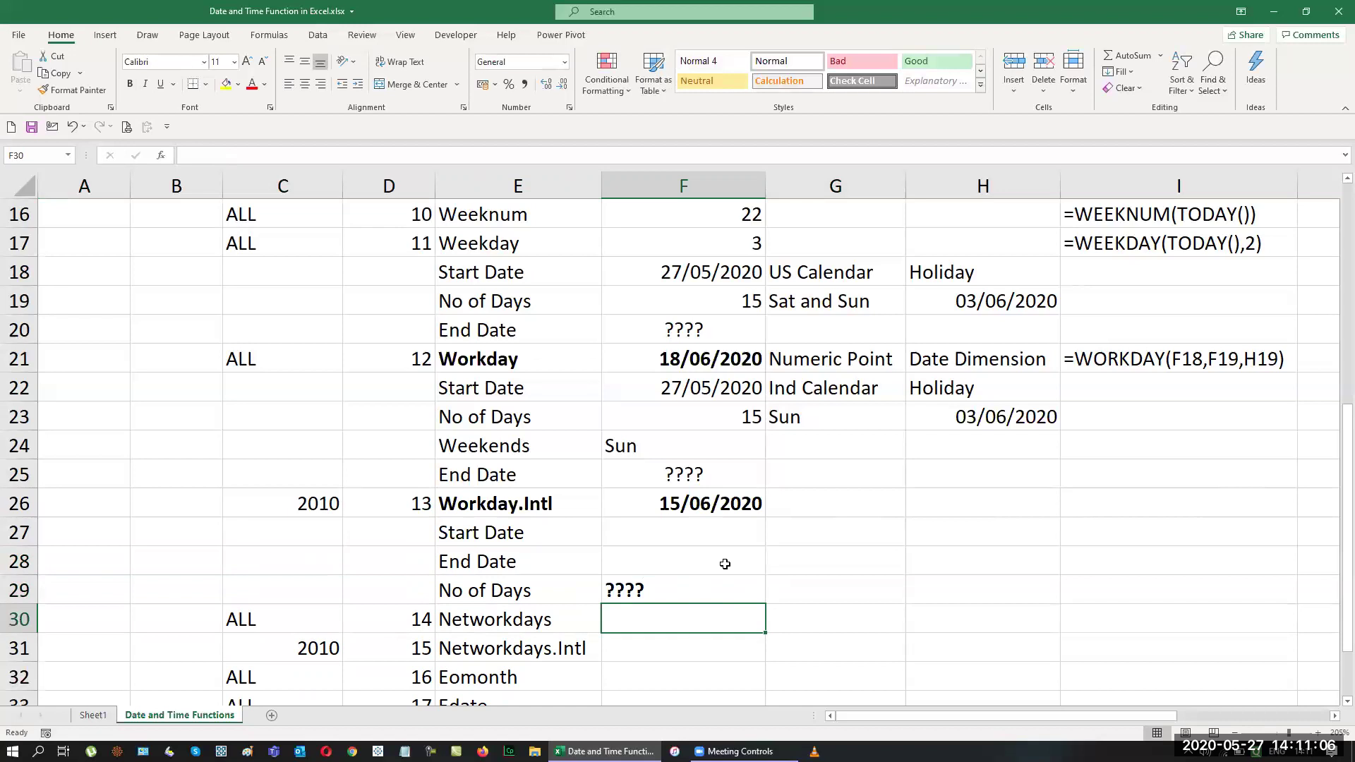
# Step: Copy the US Calendar, Sat and Sun and Holiday block from G18:H19 to G27
pyautogui.click(702, 282)
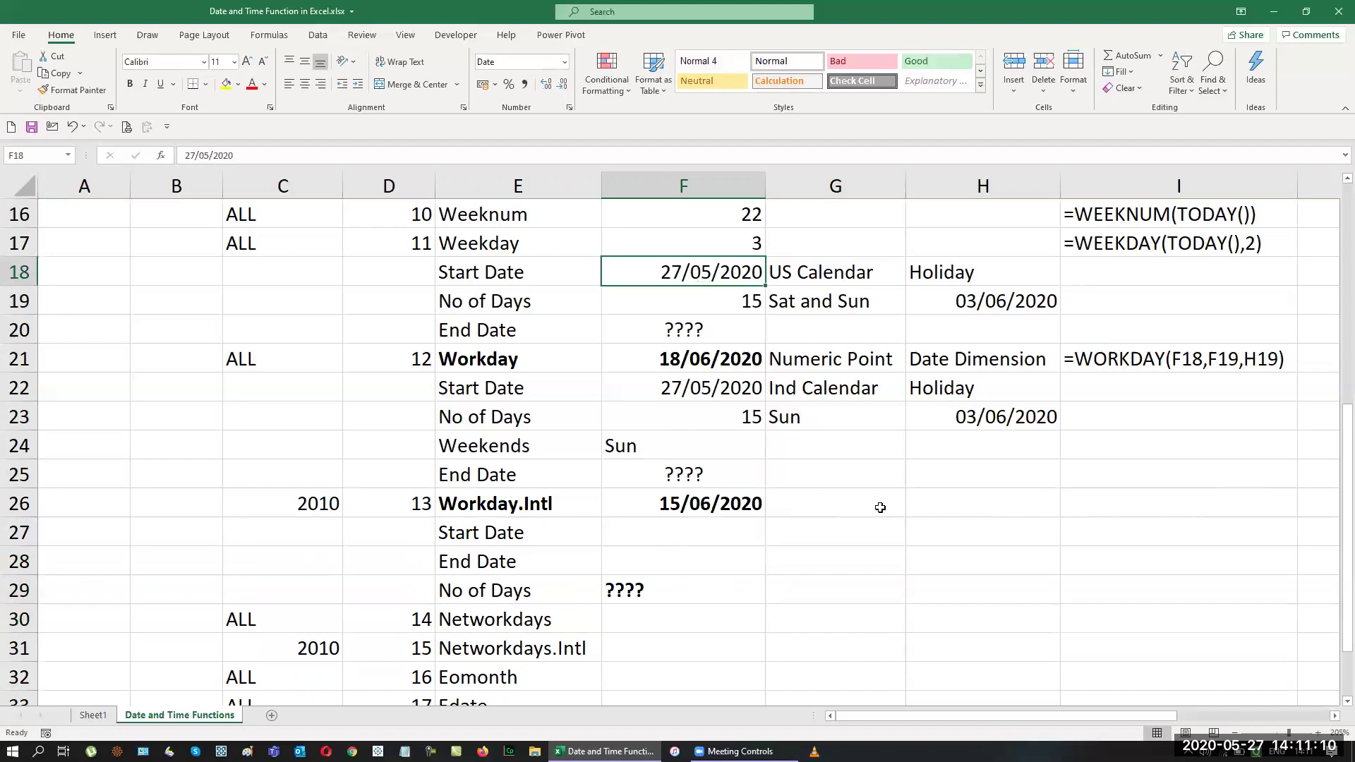
pyautogui.moveTo(835, 276); pyautogui.dragTo(939, 299)
pyautogui.hotkey('ctrl', 'c')
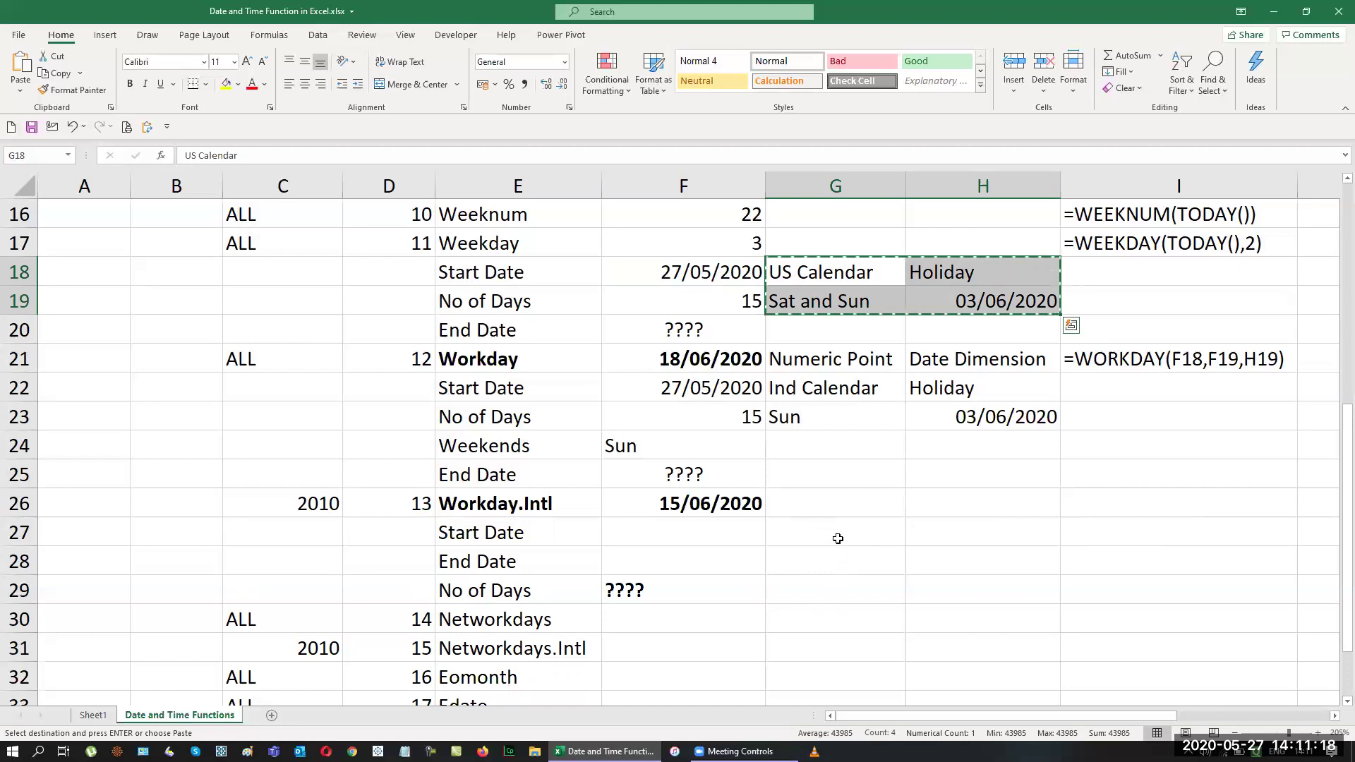
pyautogui.click(835, 540)
pyautogui.hotkey('ctrl', 'v')
pyautogui.press('Escape')
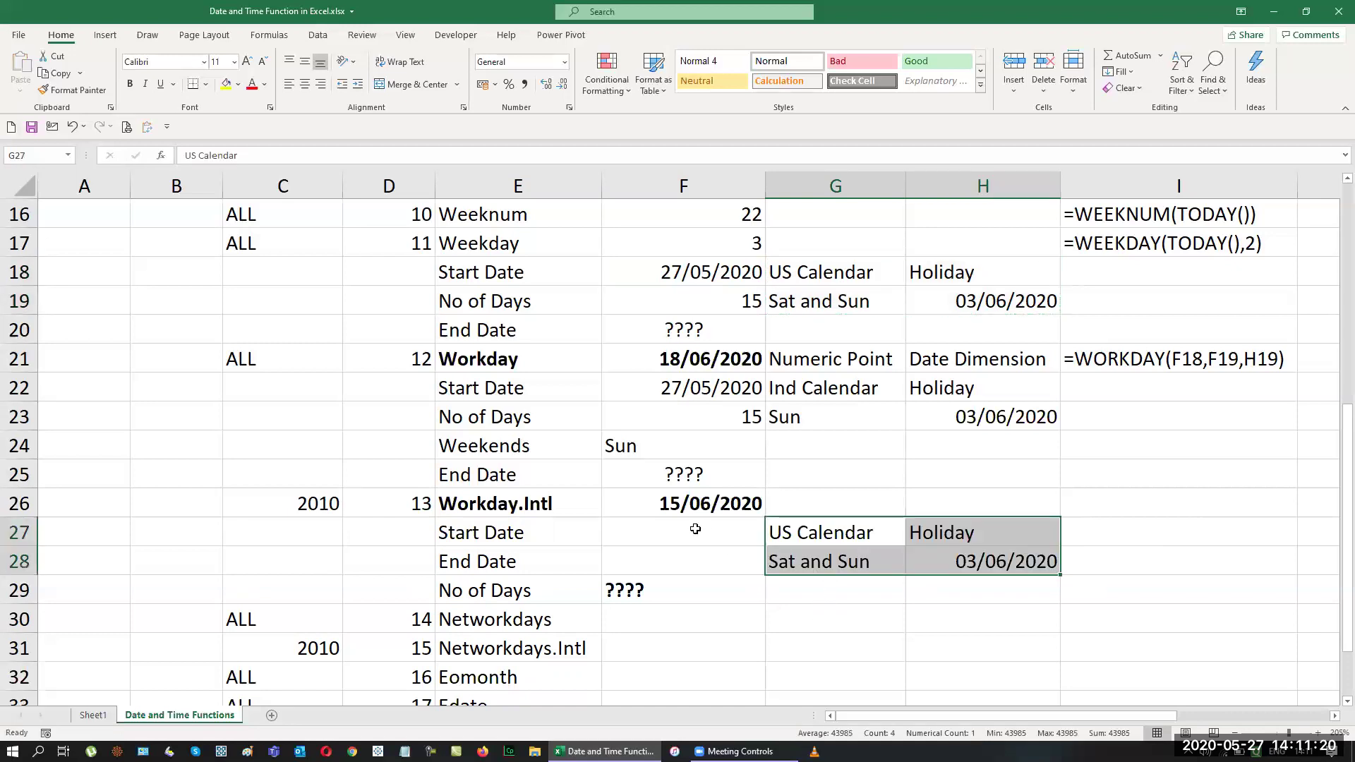
# Step: Enter the Networkdays start date 1-1-2020 in F27 and end date 31-1-2020 in F28
pyautogui.click(695, 531)
pyautogui.write('1-1-2020')
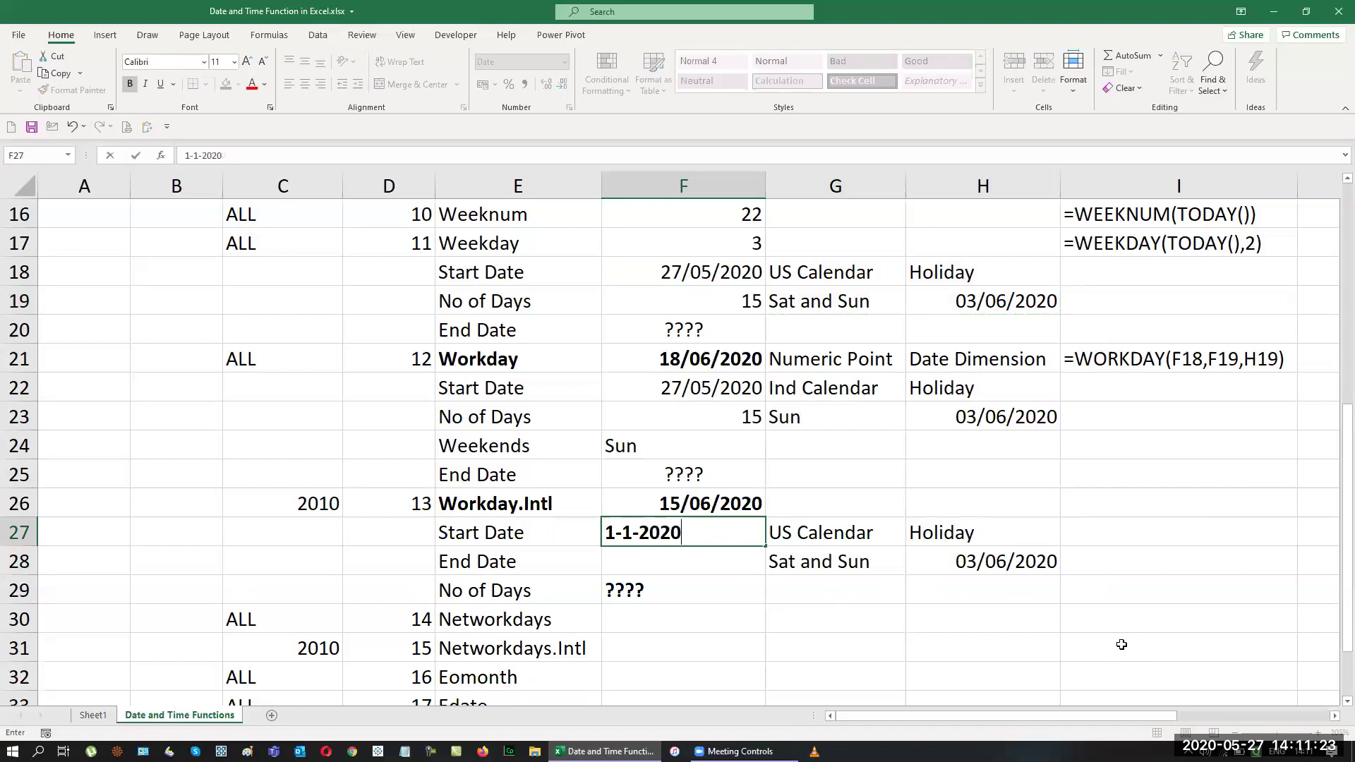
pyautogui.press('Return')
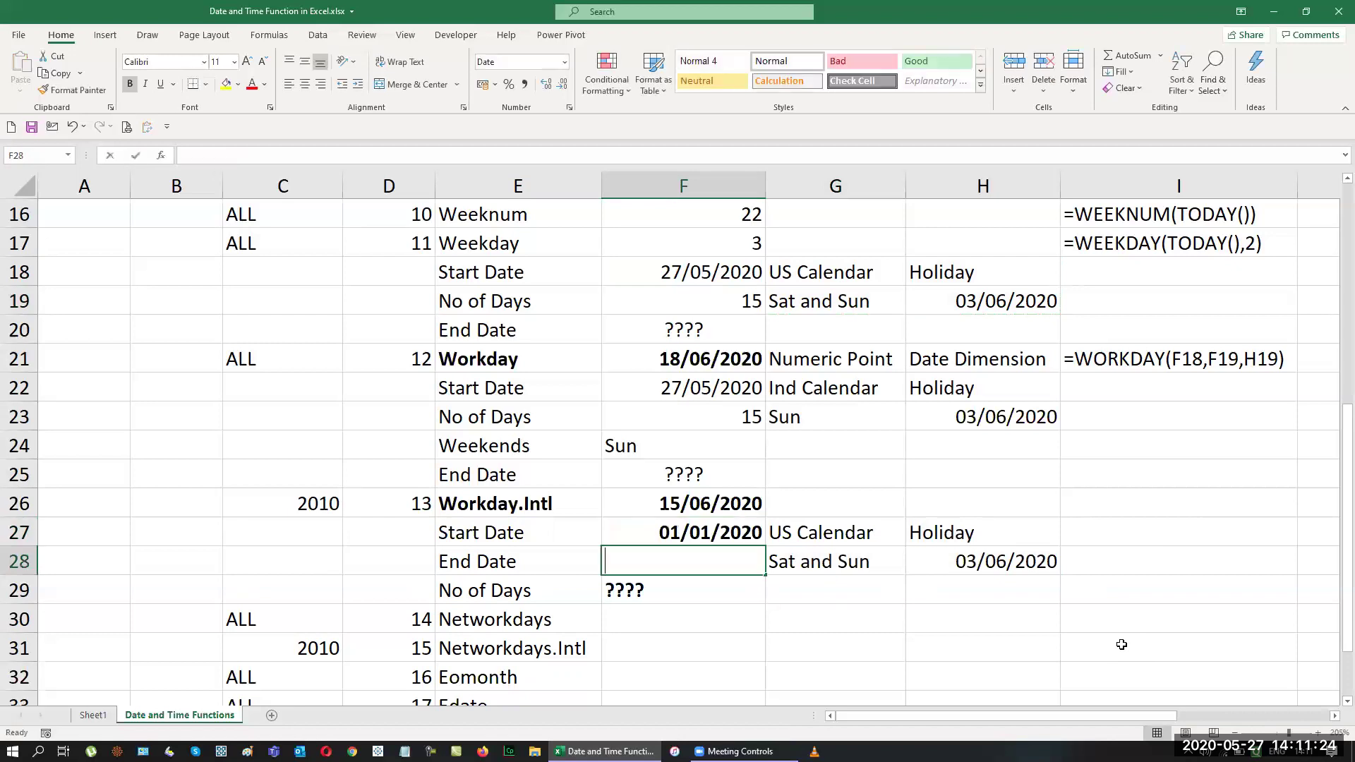
pyautogui.write('31-1-2020')
pyautogui.press('Return')
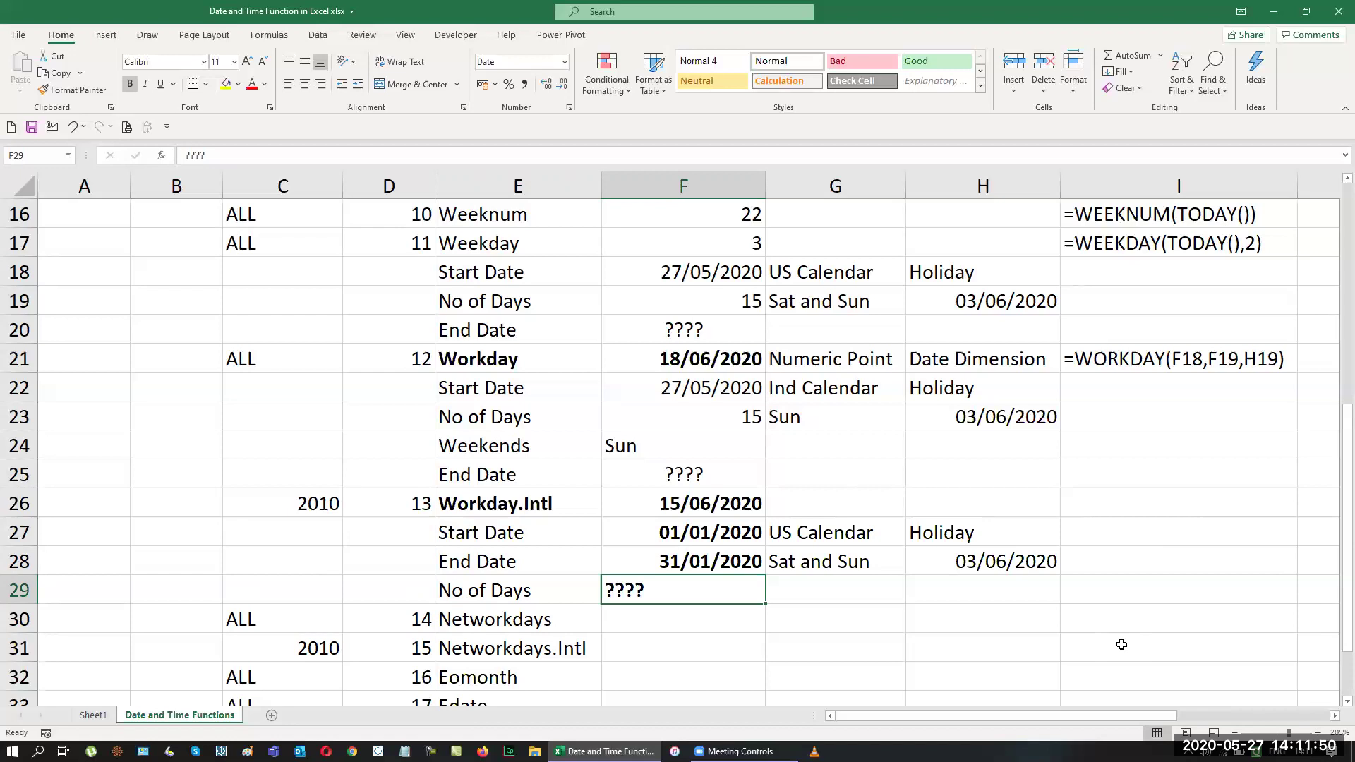
# Step: Change the Networkdays holiday date in H28 to 1-1-2020
pyautogui.click(982, 562)
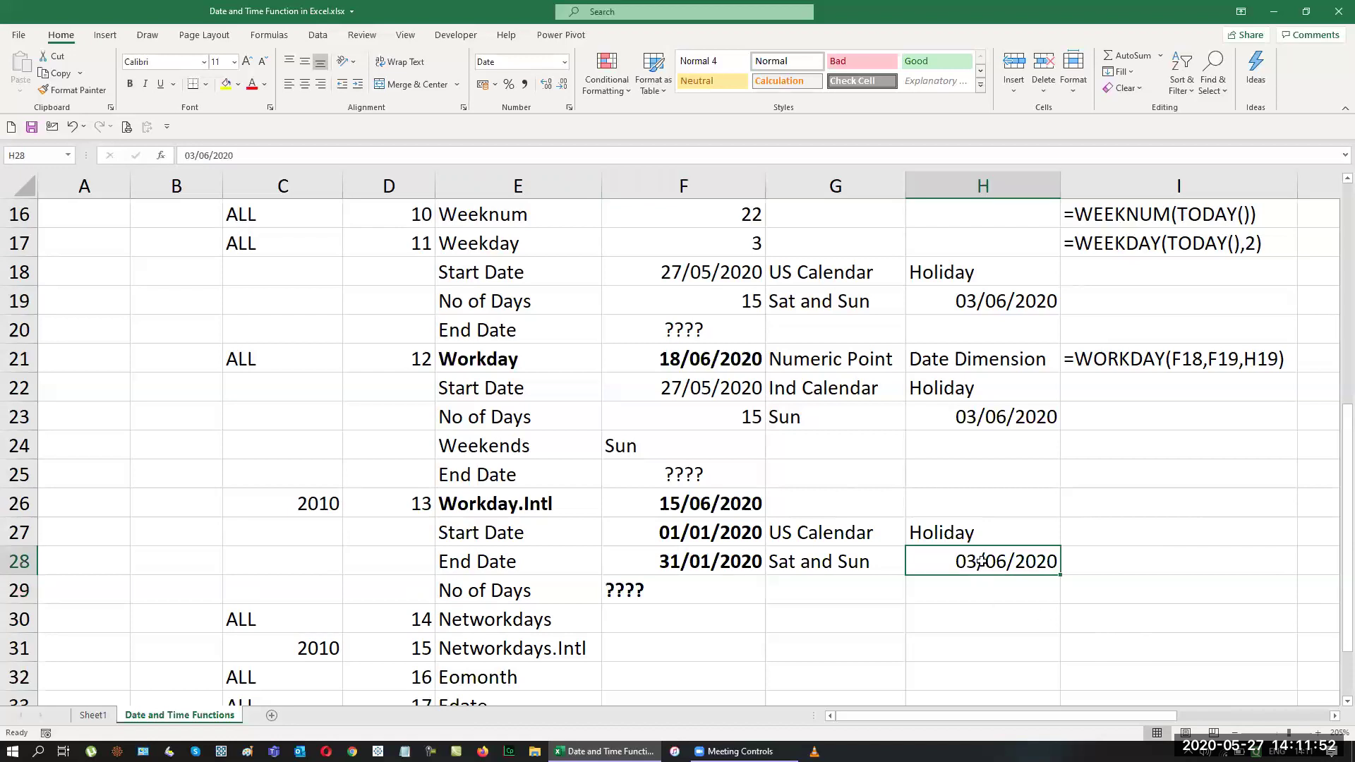
pyautogui.write('1-1-2020')
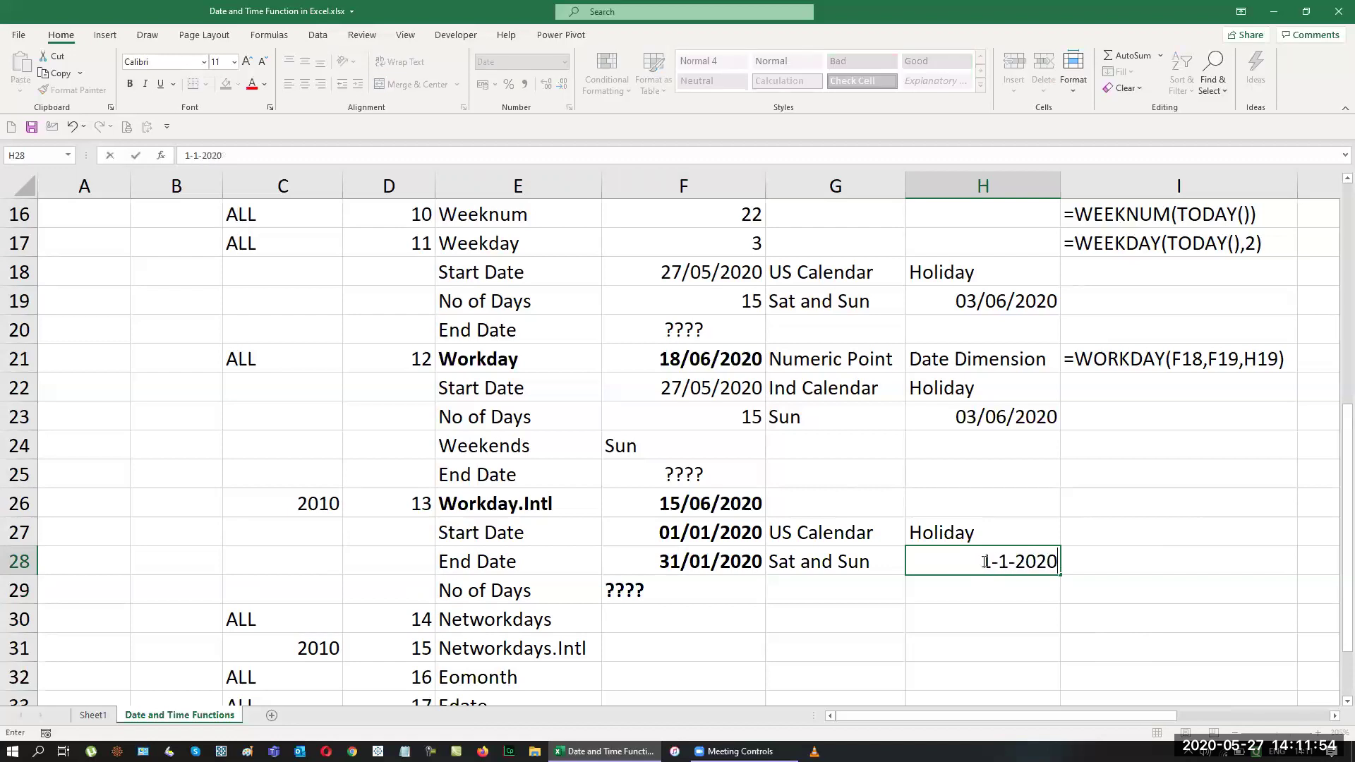
pyautogui.press('Return')
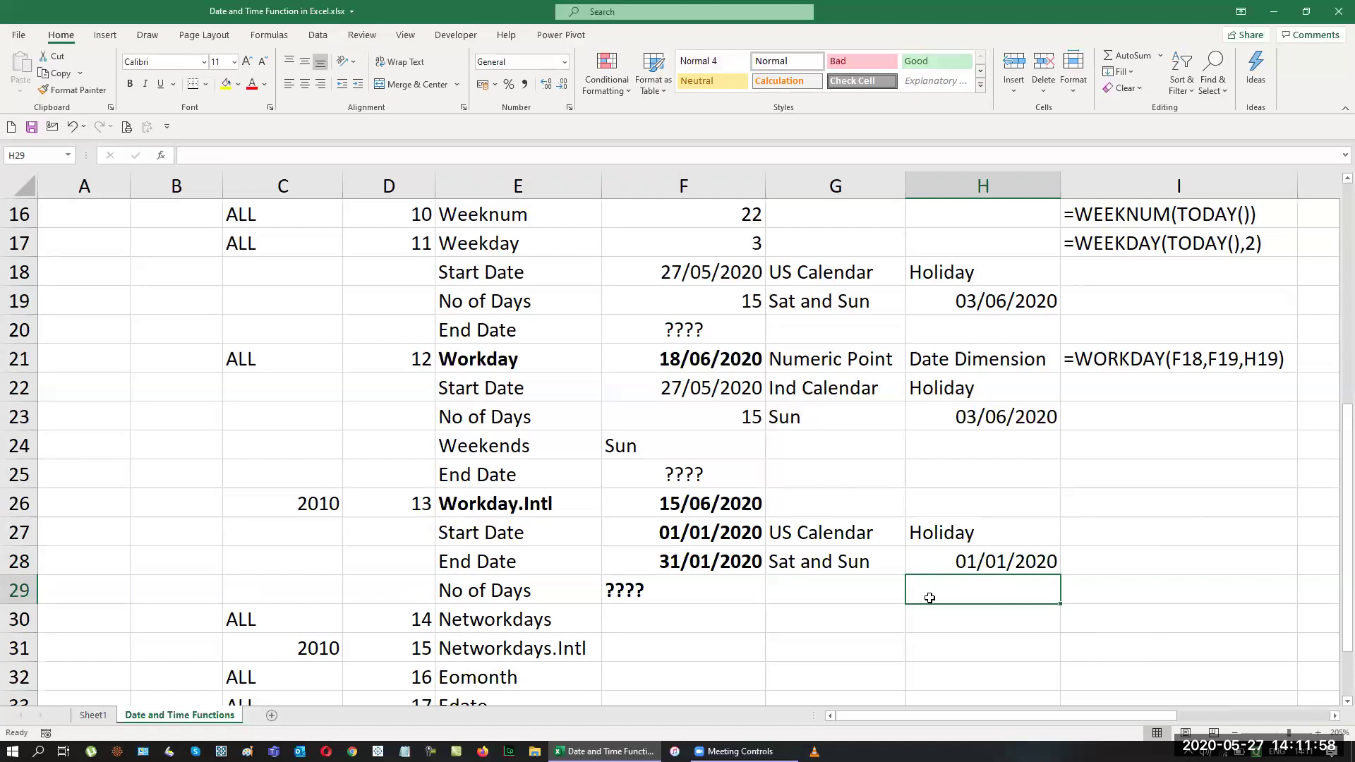
# Step: Calculate the Networkdays result in F30 with NETWORKDAYS, using F27 as start date, F28 as end date and H28 as holiday
pyautogui.click(705, 618)
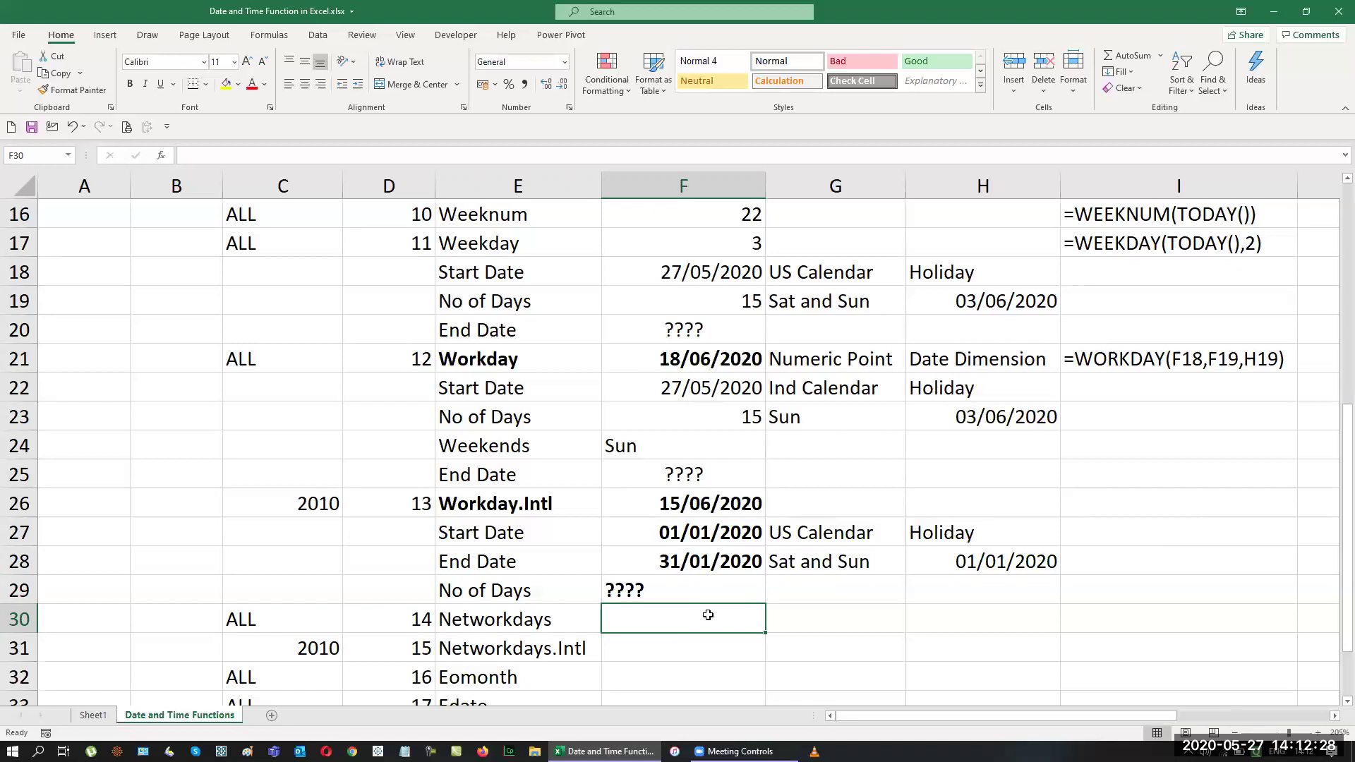
pyautogui.write('=ne')
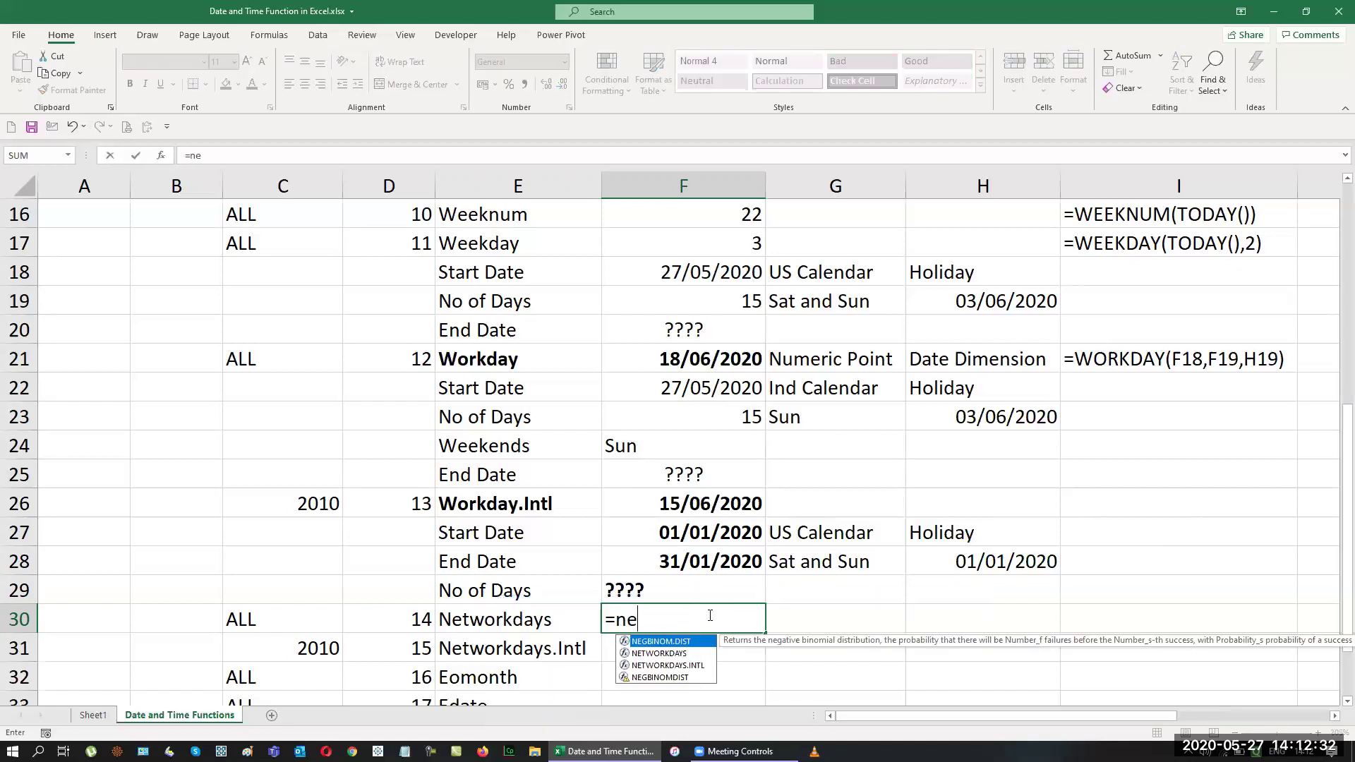
pyautogui.write('t')
pyautogui.press('Tab')
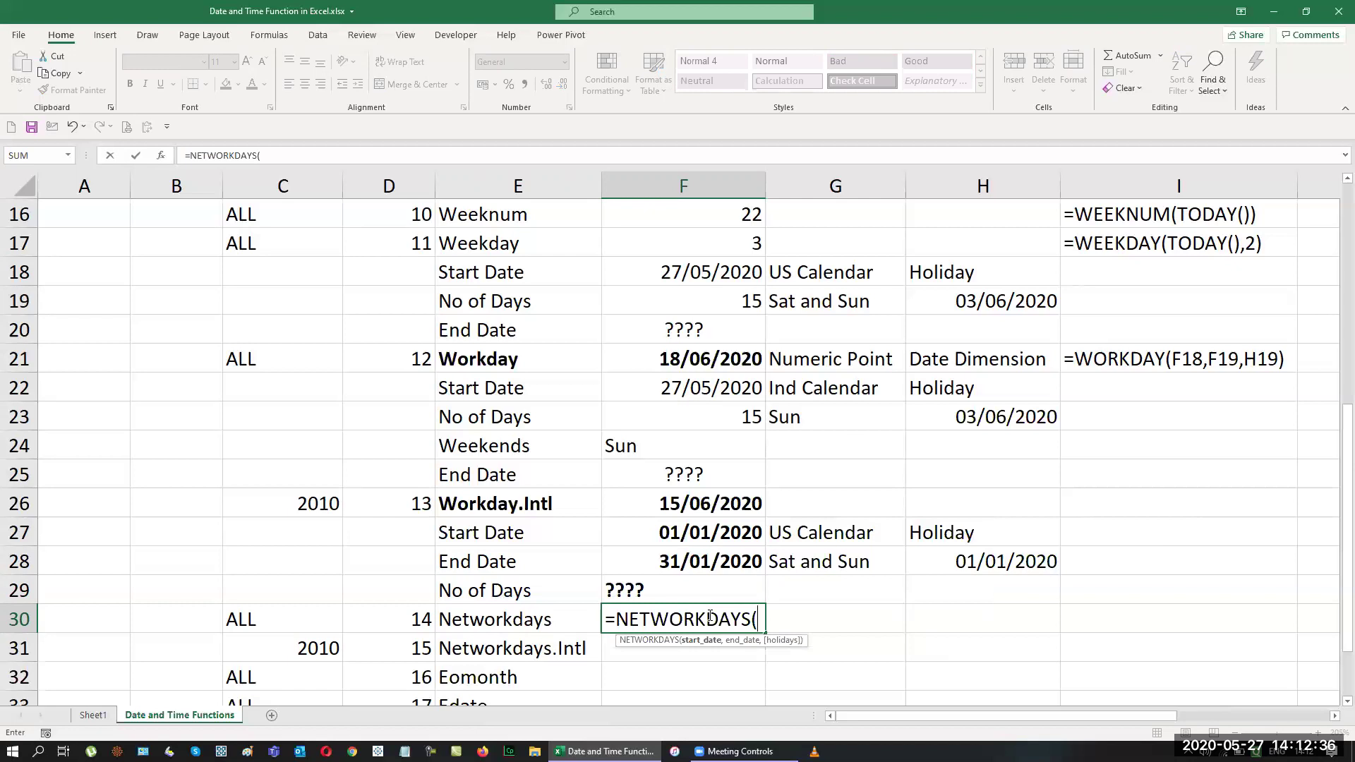
pyautogui.hotkey('ctrl', 'a')
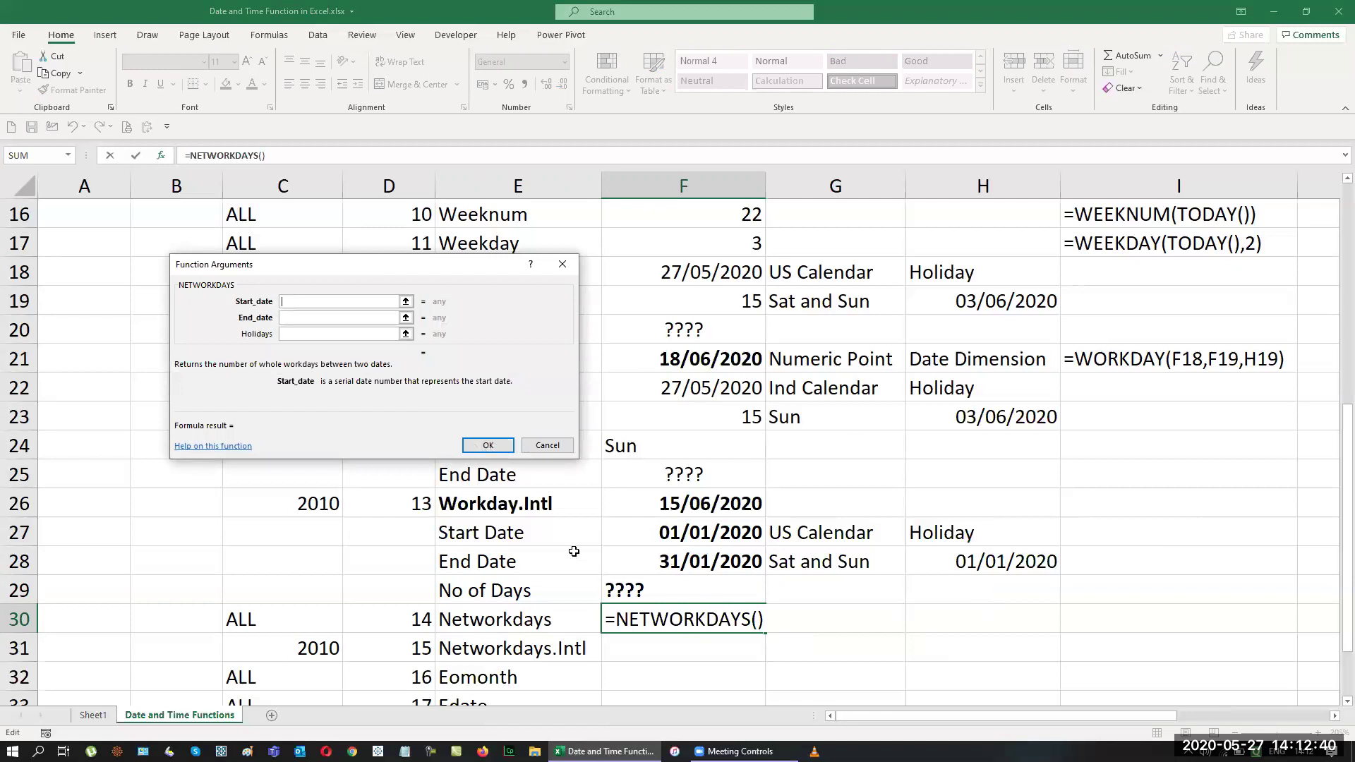
pyautogui.click(665, 526)
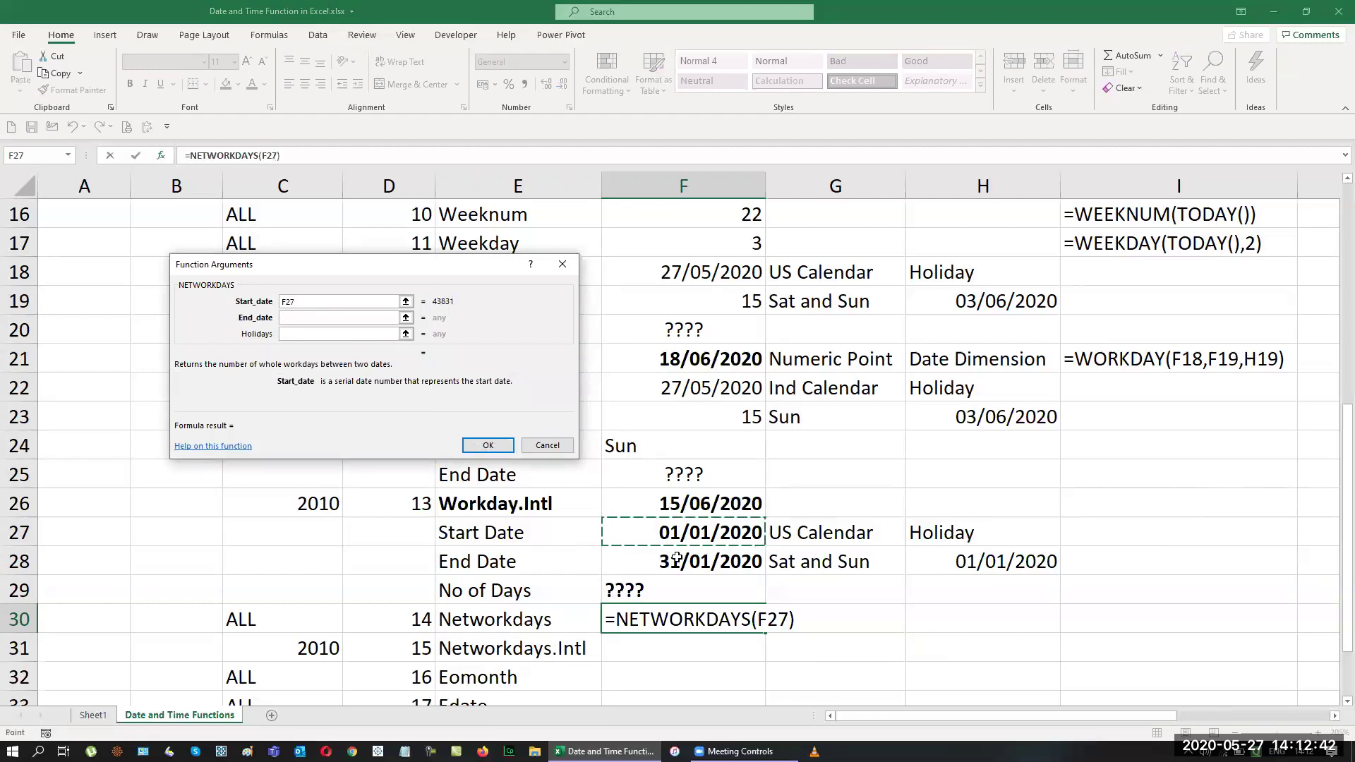
pyautogui.click(312, 319)
pyautogui.click(708, 564)
pyautogui.click(302, 336)
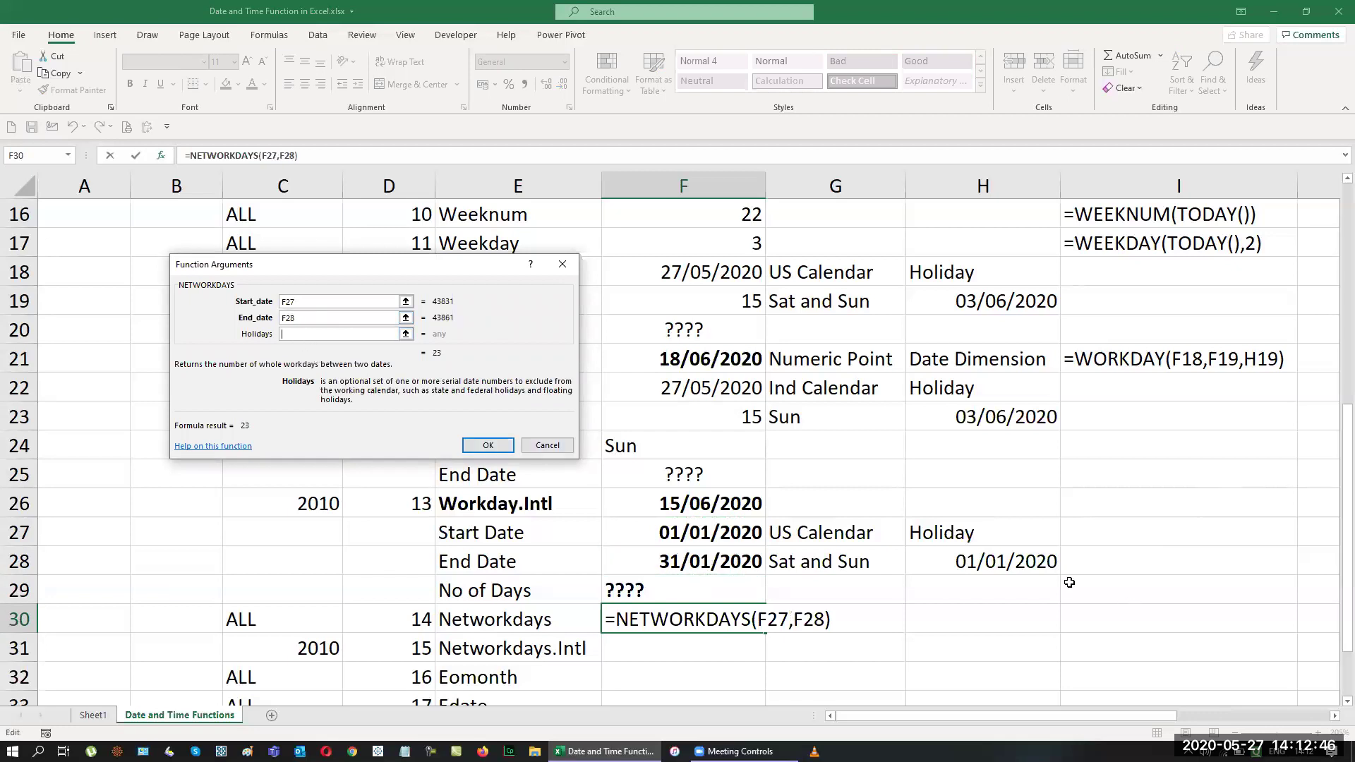
pyautogui.click(985, 562)
pyautogui.press('Return')
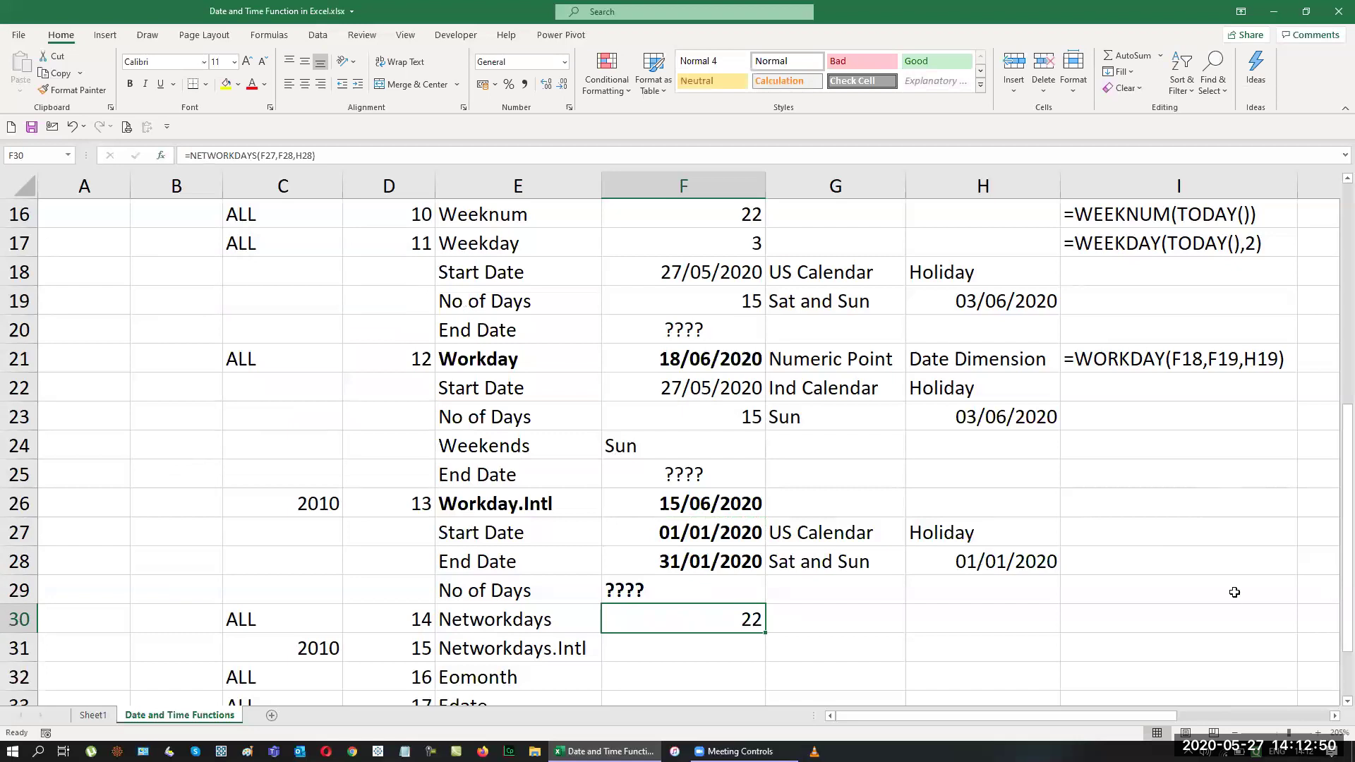
# Step: Insert four blank rows above the Networkdays.Intl row
pyautogui.scroll(-4, 1235, 590)
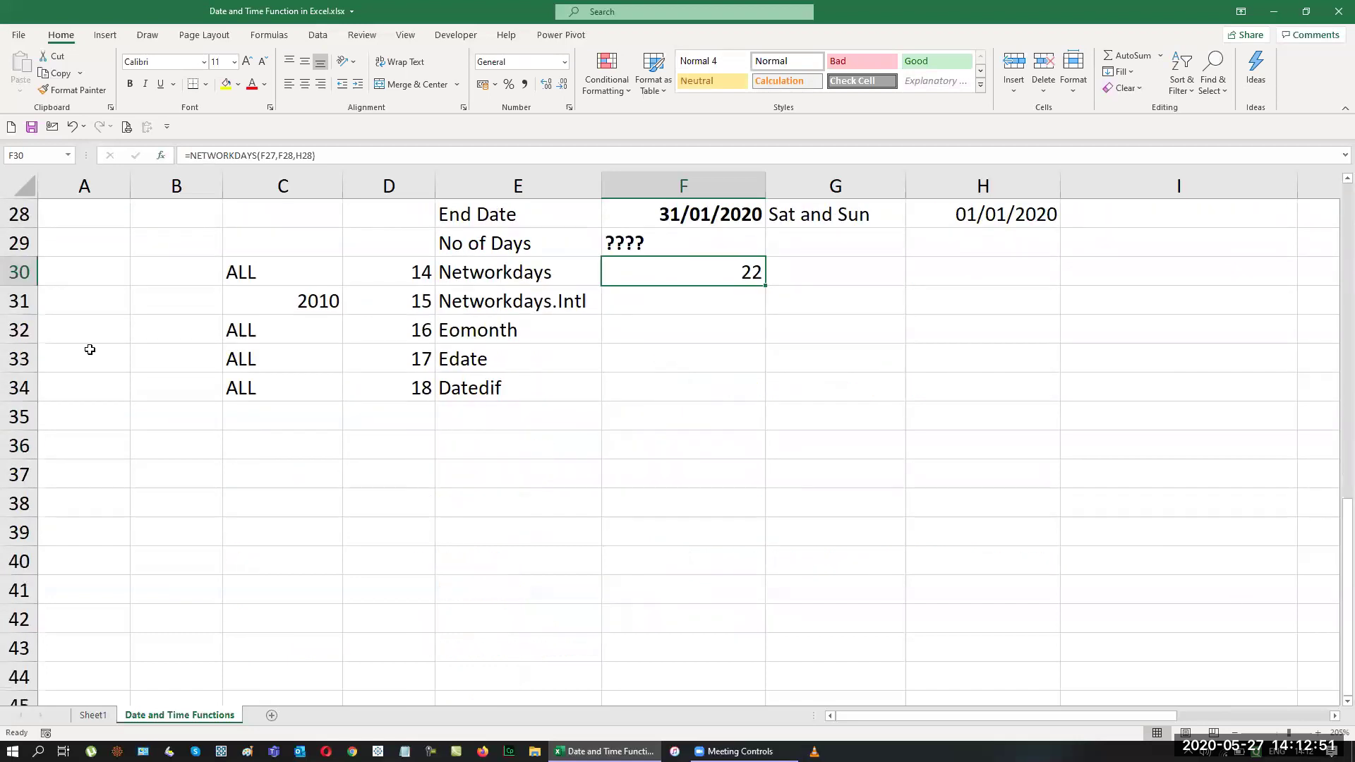
pyautogui.click(15, 302)
pyautogui.hotkey('ctrl', 'shift', '+')
pyautogui.hotkey('ctrl', 'shift', '+')
pyautogui.hotkey('ctrl', 'shift', '+')
pyautogui.hotkey('ctrl', 'shift', '+')
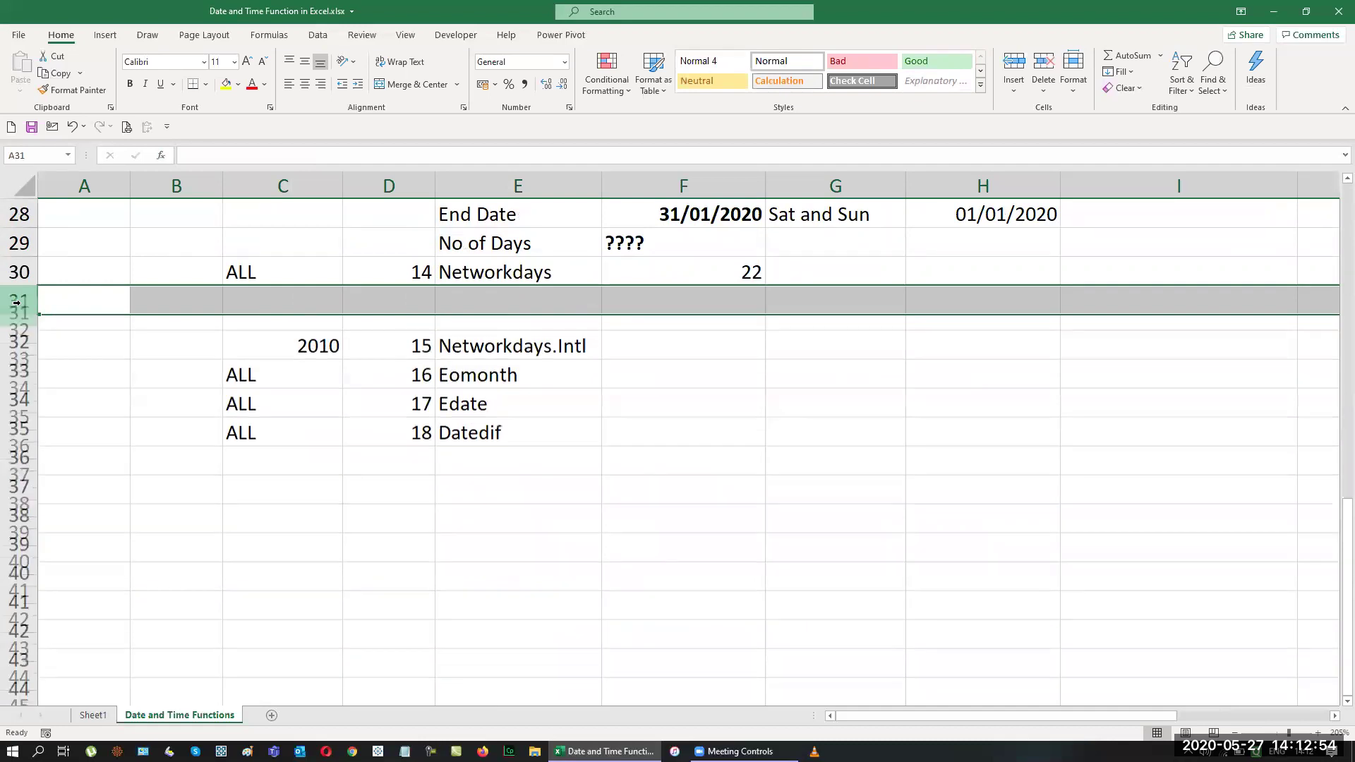
pyautogui.click(826, 451)
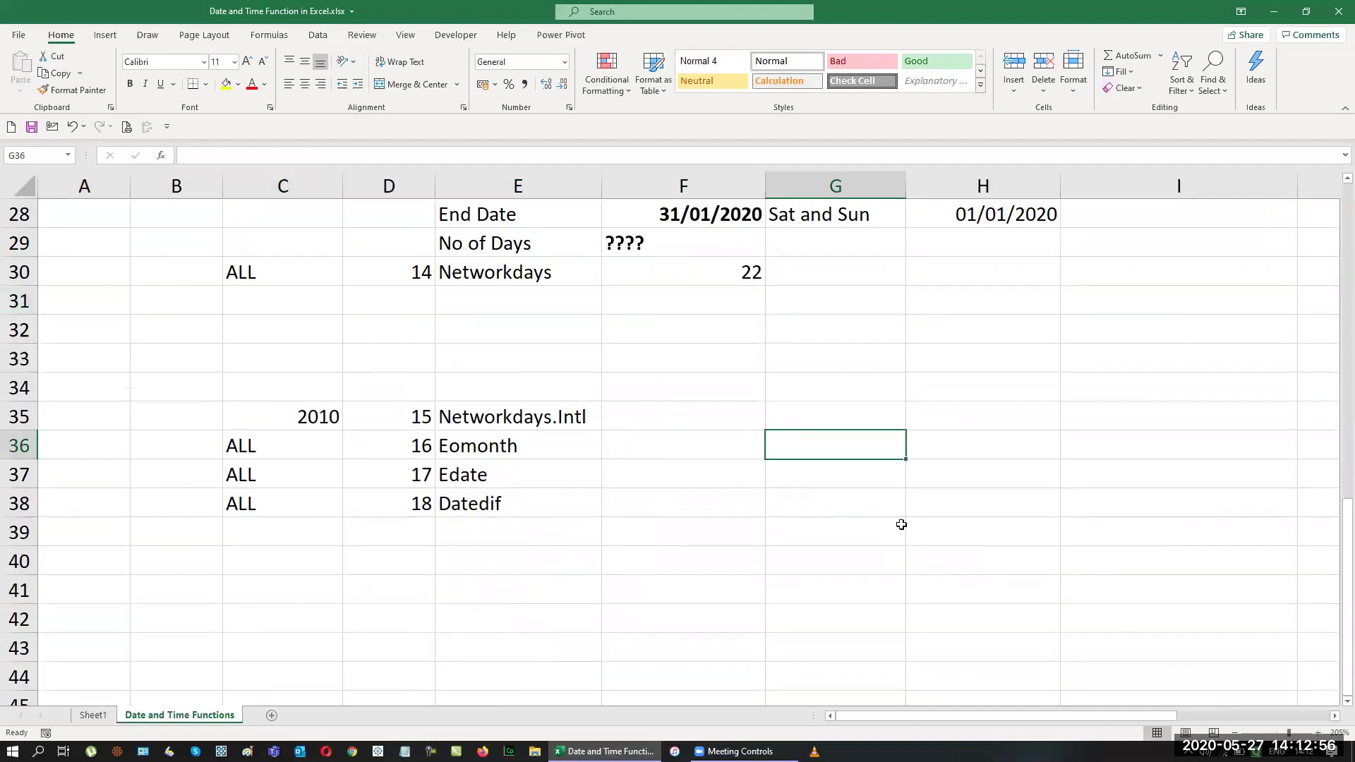
# Step: Copy the Workday.Intl input block E22:H25 into the blank rows starting at E31
pyautogui.scroll(4, 901, 523)
pyautogui.moveTo(472, 388); pyautogui.dragTo(969, 463)
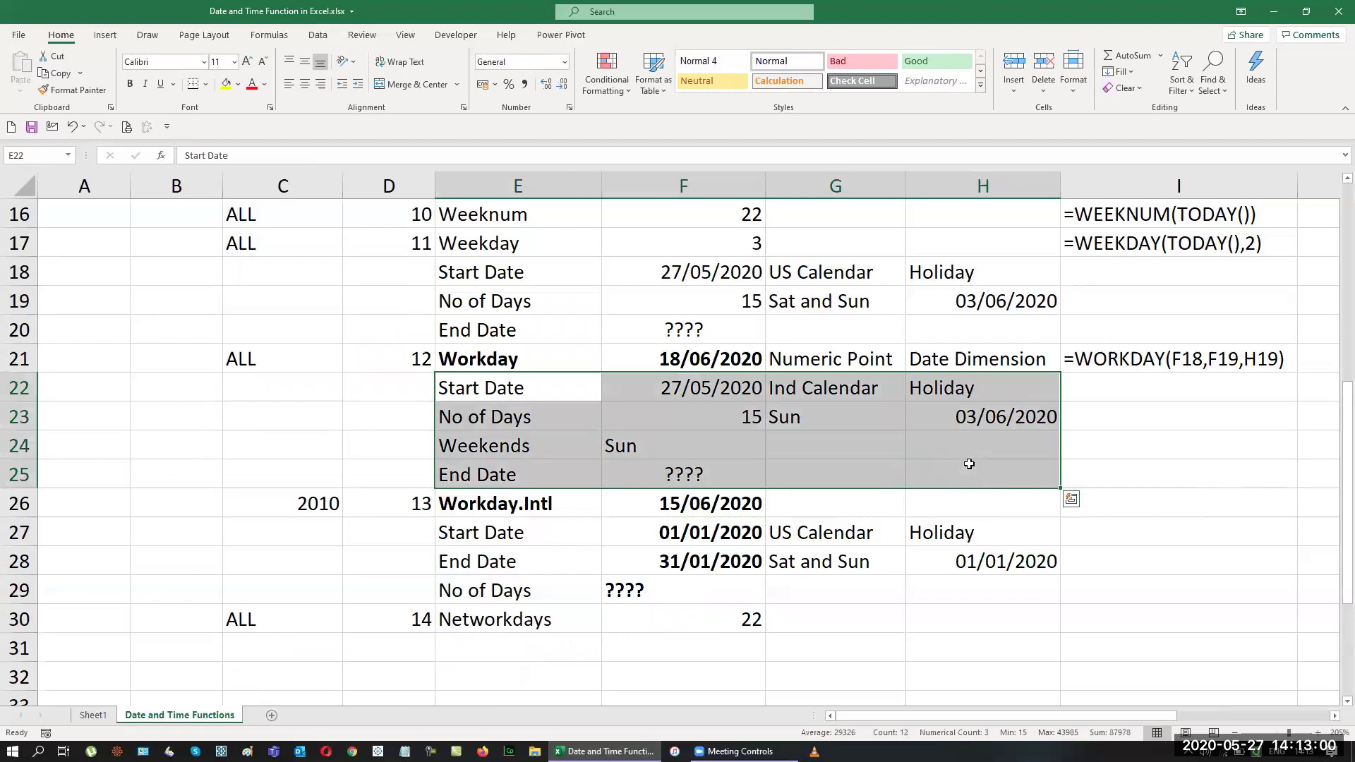
pyautogui.hotkey('ctrl', 'c')
pyautogui.scroll(-2, 672, 596)
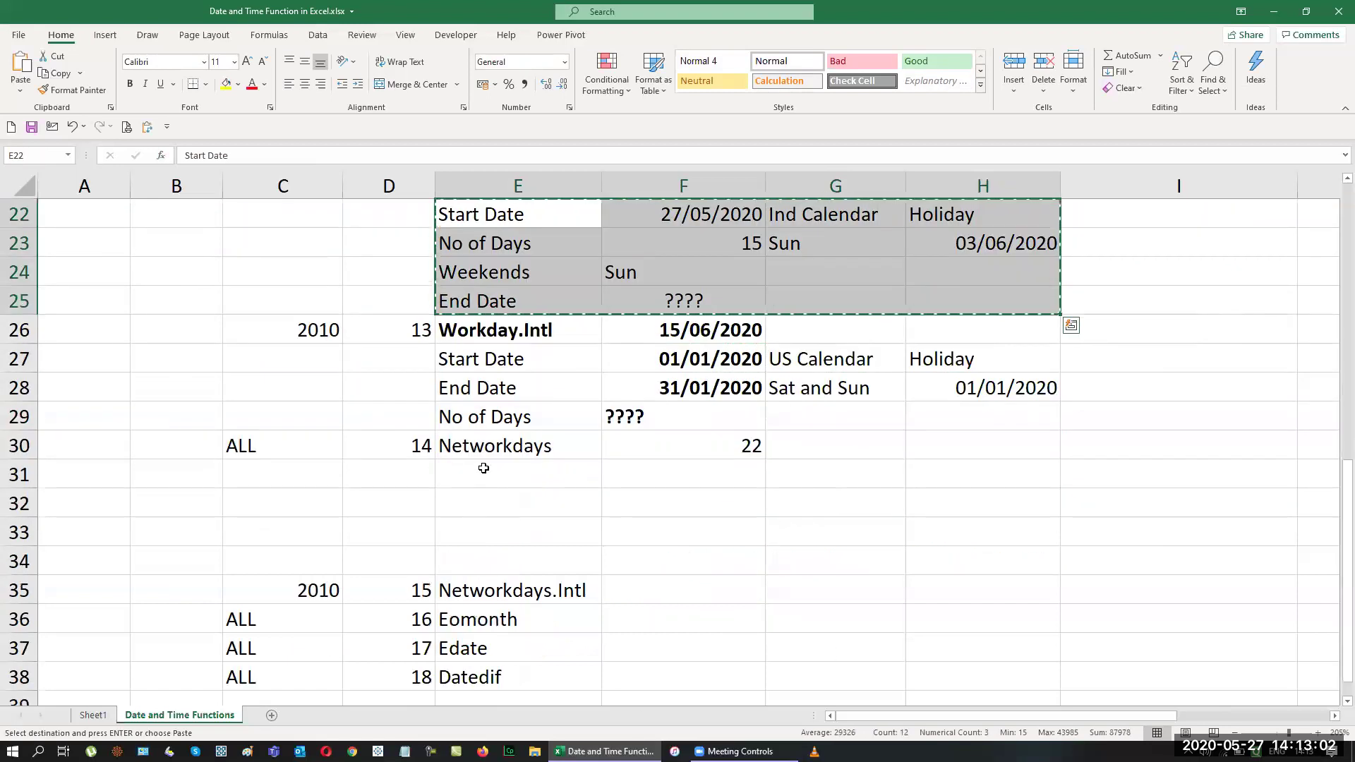
pyautogui.click(484, 469)
pyautogui.hotkey('ctrl', 'v')
pyautogui.click(796, 614)
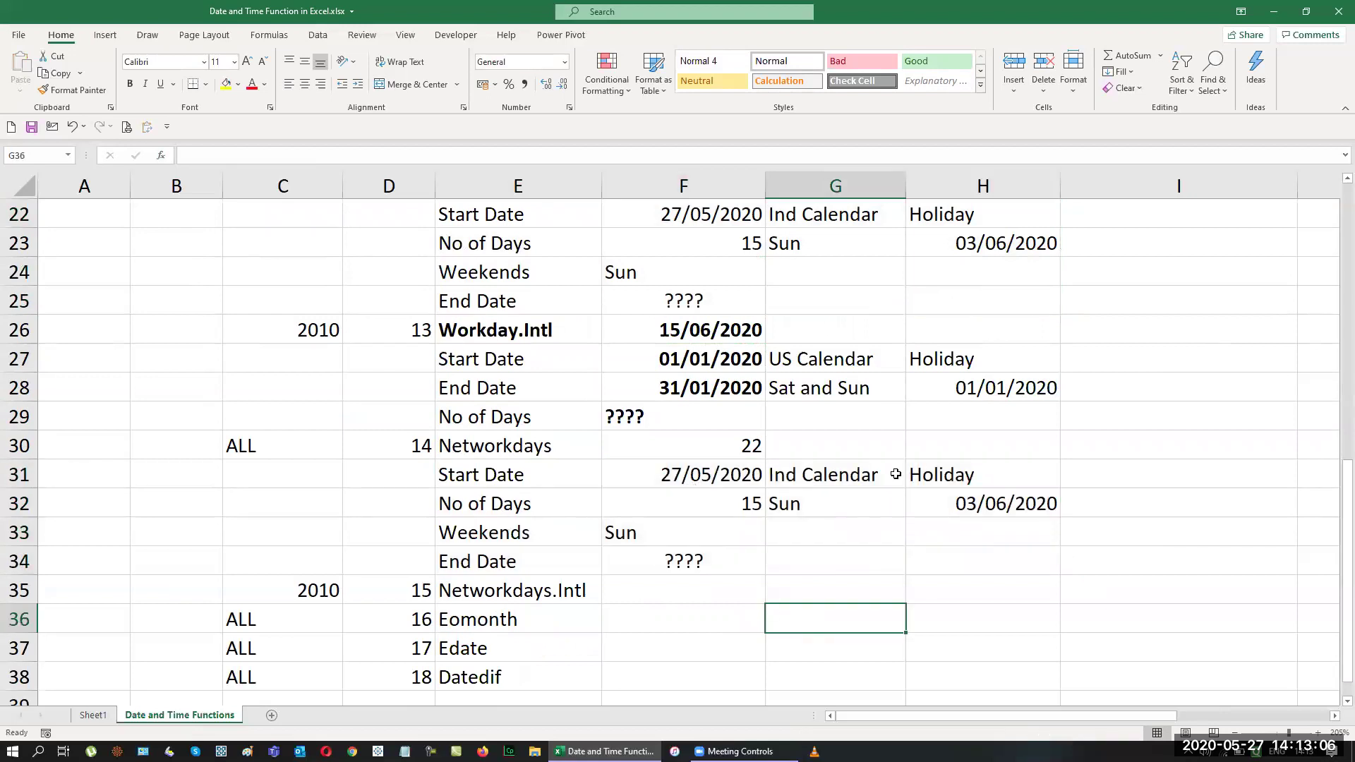
# Step: Set the Networkdays.Intl holiday dates to 1-1-2020 in H32 and 14-1-2020 in H33
pyautogui.click(993, 502)
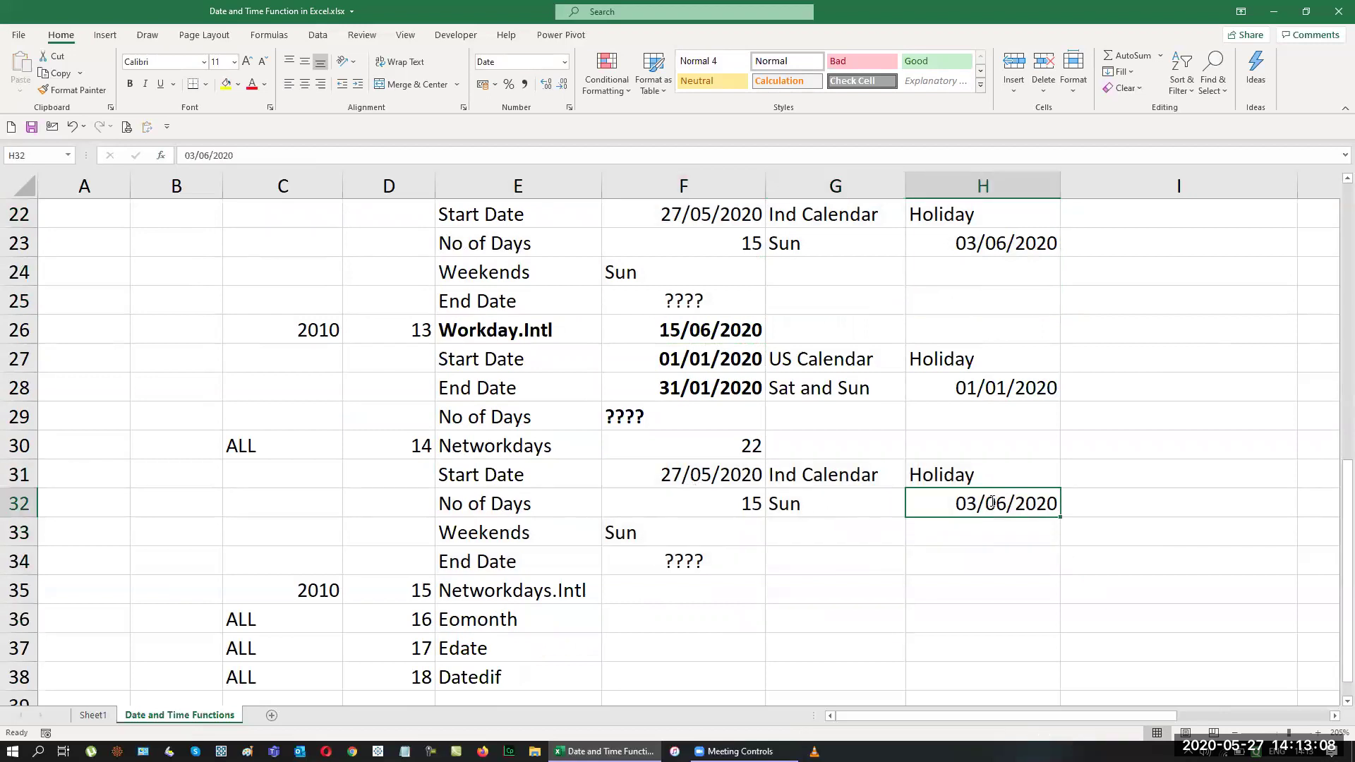
pyautogui.write('1-1-2020')
pyautogui.press('Return')
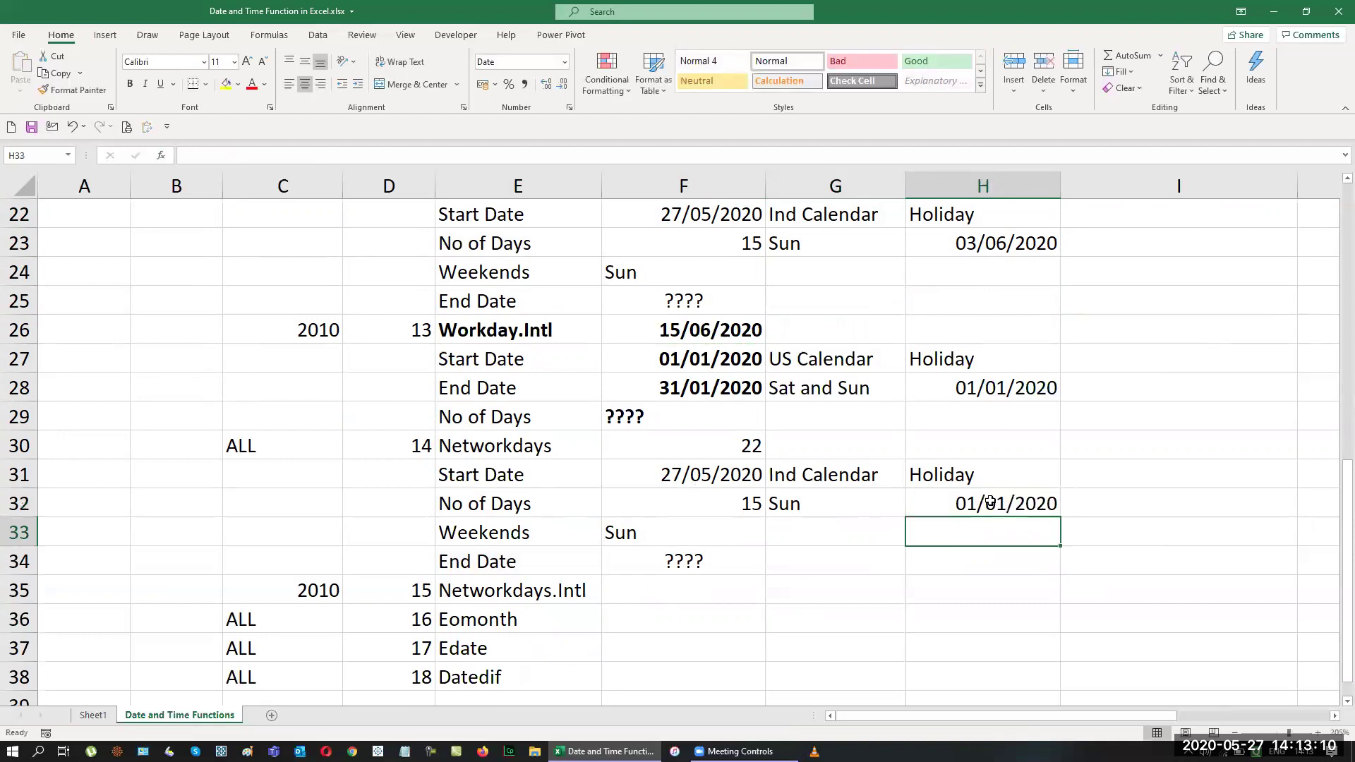
pyautogui.hotkey('shift', 'Down')
pyautogui.press('Up')
pyautogui.press('Down')
pyautogui.write('14-1-2020')
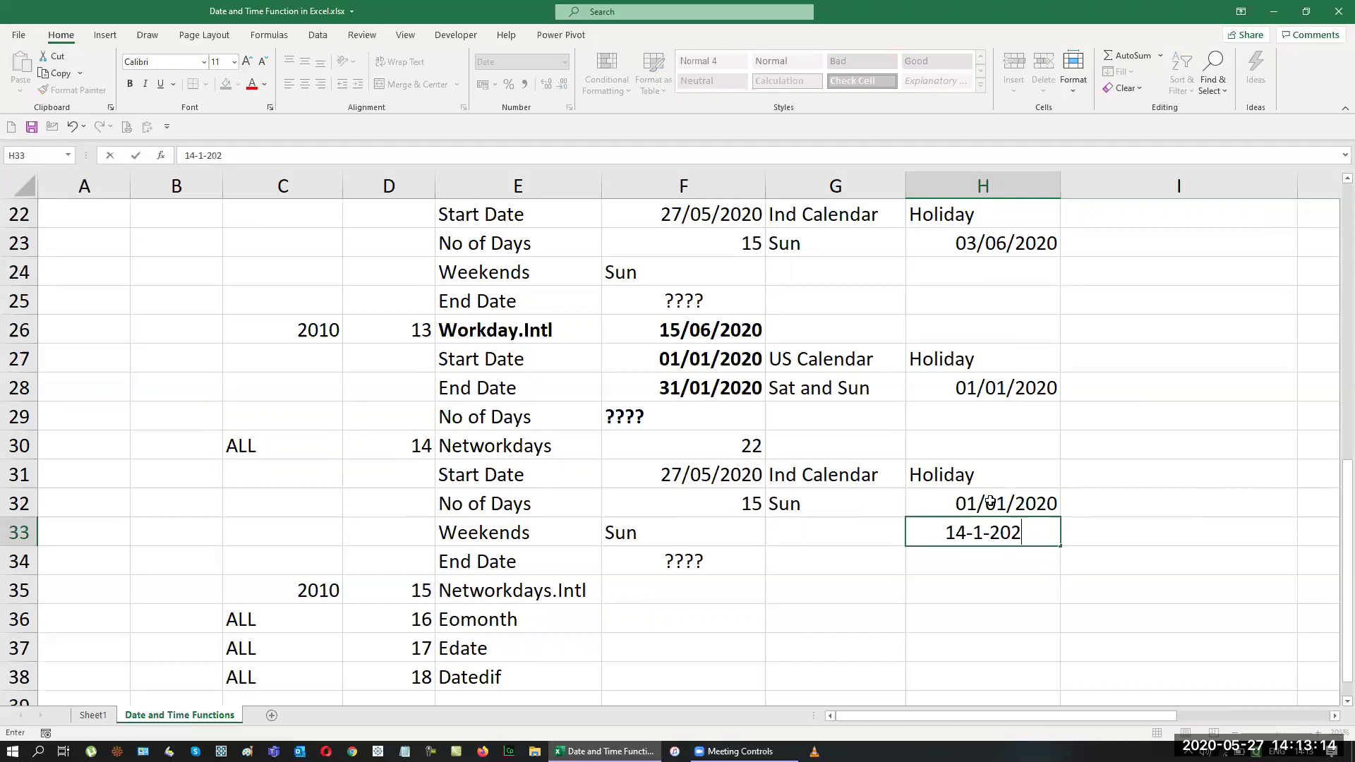
pyautogui.press('Return')
pyautogui.hotkey('shift', 'Down')
pyautogui.hotkey('shift', 'Down')
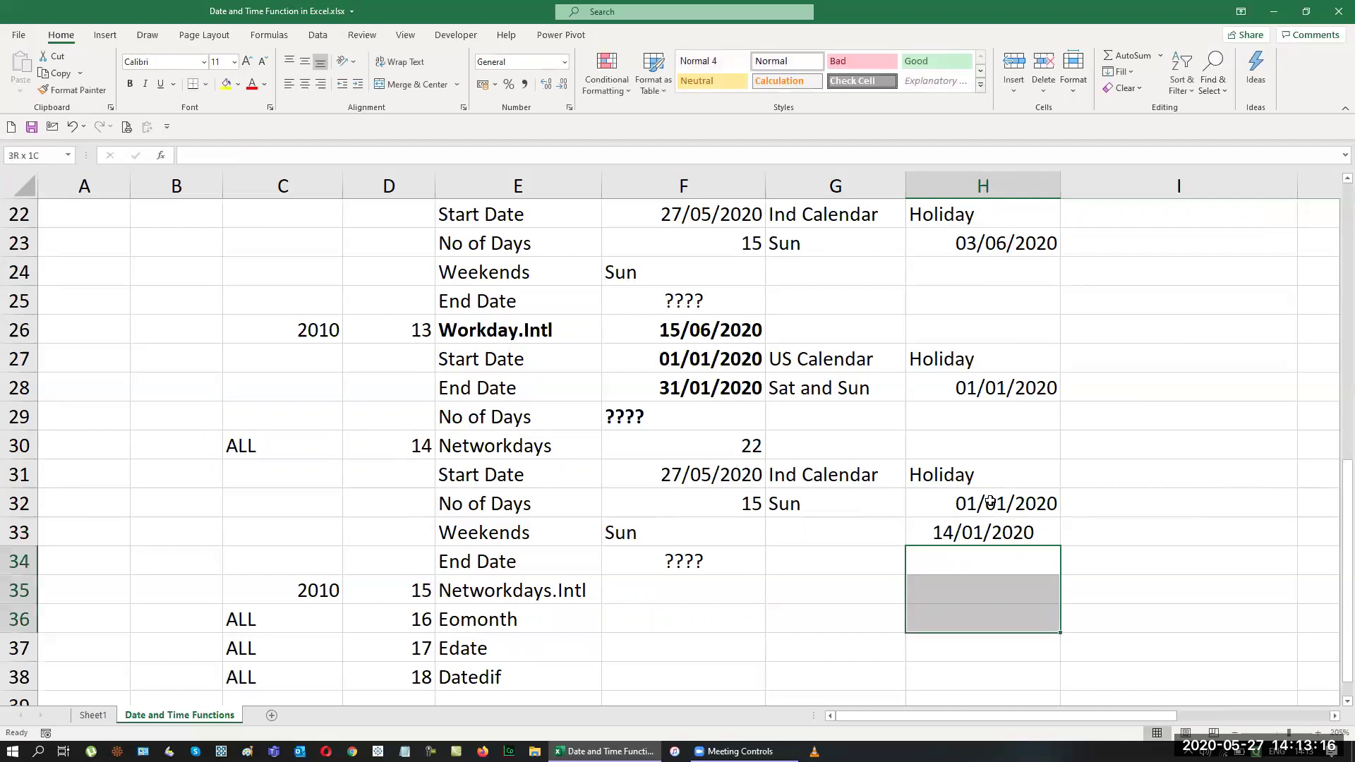
# Step: Fill H34:H36 with a formula adding one day to the date above, and enter 26-1-20 in H37
pyautogui.write('=')
pyautogui.press('Up')
pyautogui.write('+1')
pyautogui.hotkey('ctrl', 'Return')
pyautogui.press('Down')
pyautogui.press('Down')
pyautogui.press('Down')
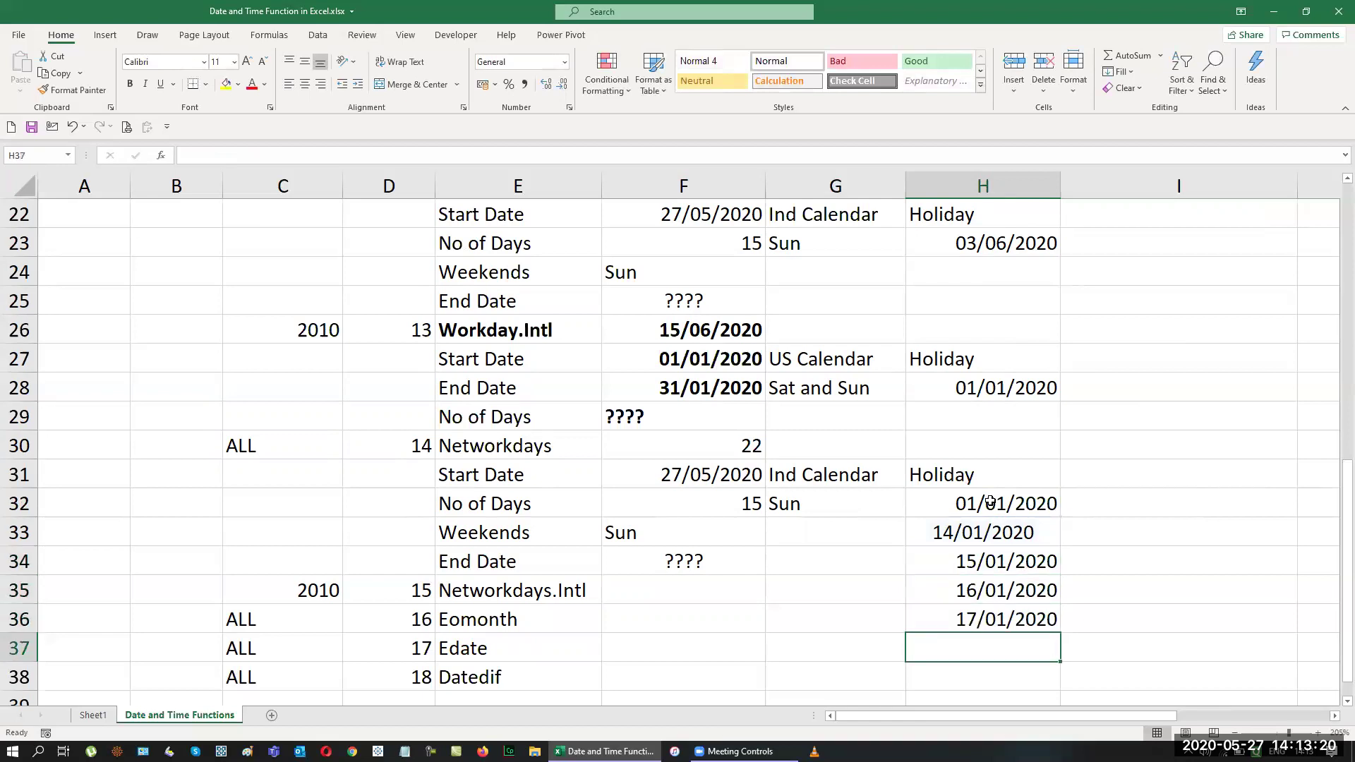
pyautogui.write('26-1-20')
pyautogui.press('Return')
# Step: Right-align the holiday dates in H32:H37
pyautogui.press('Up')
pyautogui.hotkey('shift', 'Up')
pyautogui.hotkey('shift', 'Up')
pyautogui.hotkey('shift', 'Up')
pyautogui.hotkey('shift', 'Up')
pyautogui.hotkey('shift', 'Up')
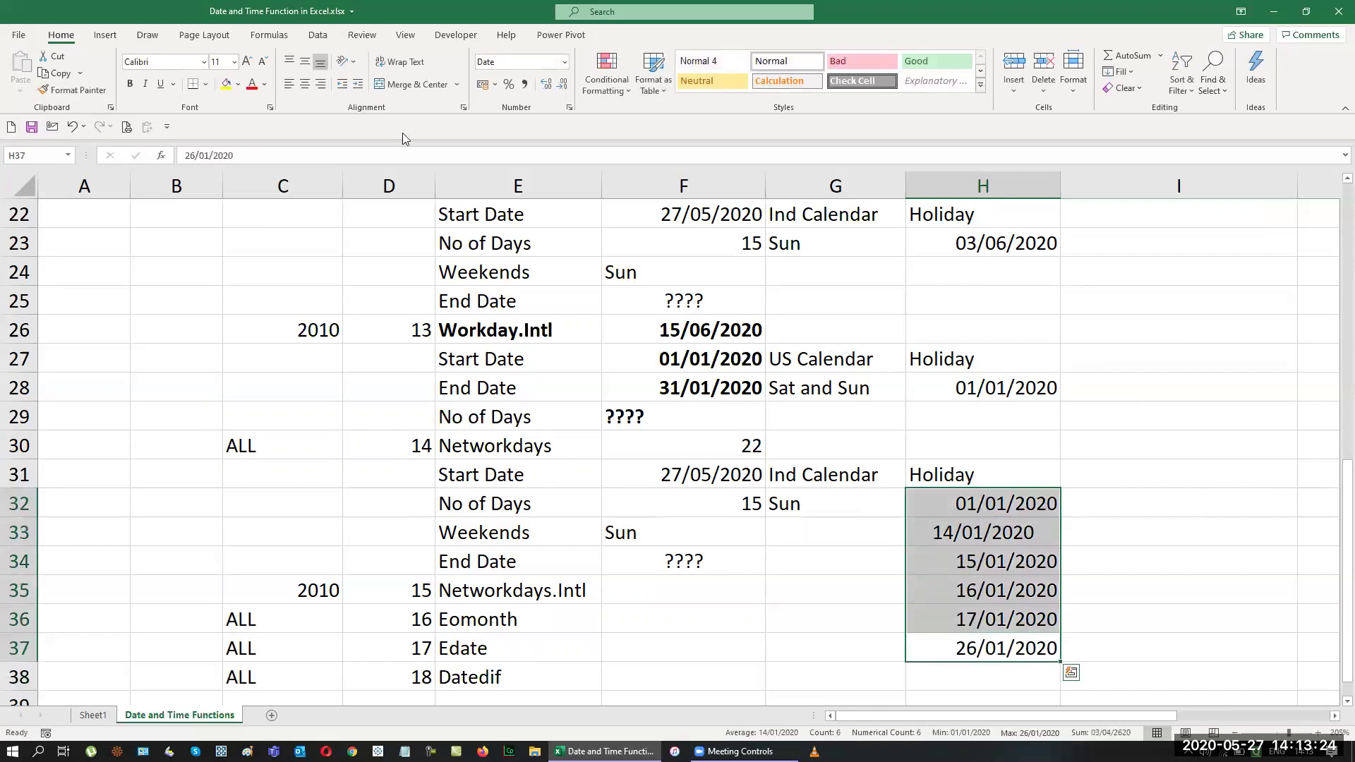
pyautogui.click(321, 84)
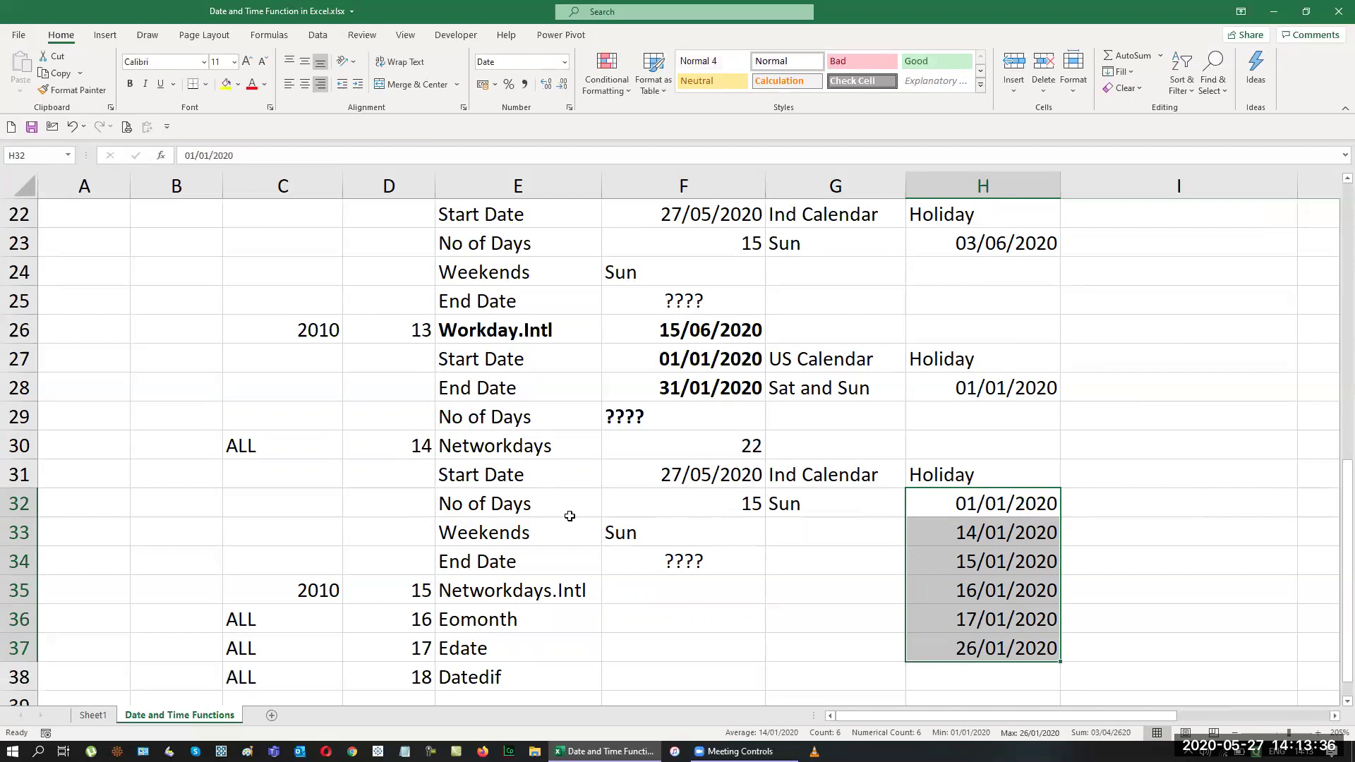
# Step: Move the No of Days label from E32 to D32
pyautogui.click(528, 507)
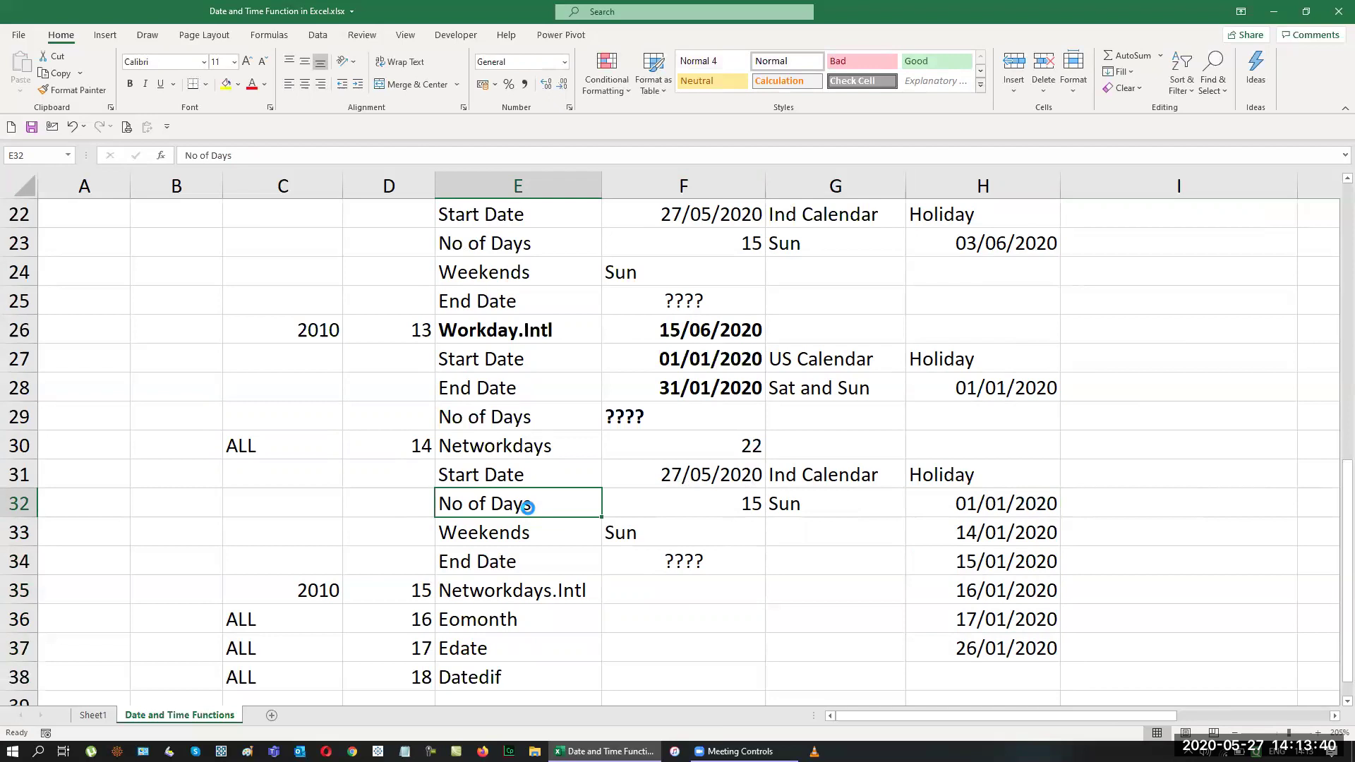
pyautogui.hotkey('ctrl', 'x')
pyautogui.press('Left')
pyautogui.press('Return')
# Step: Move the End Date label from E34 up to E32
pyautogui.press('Down')
pyautogui.press('Right')
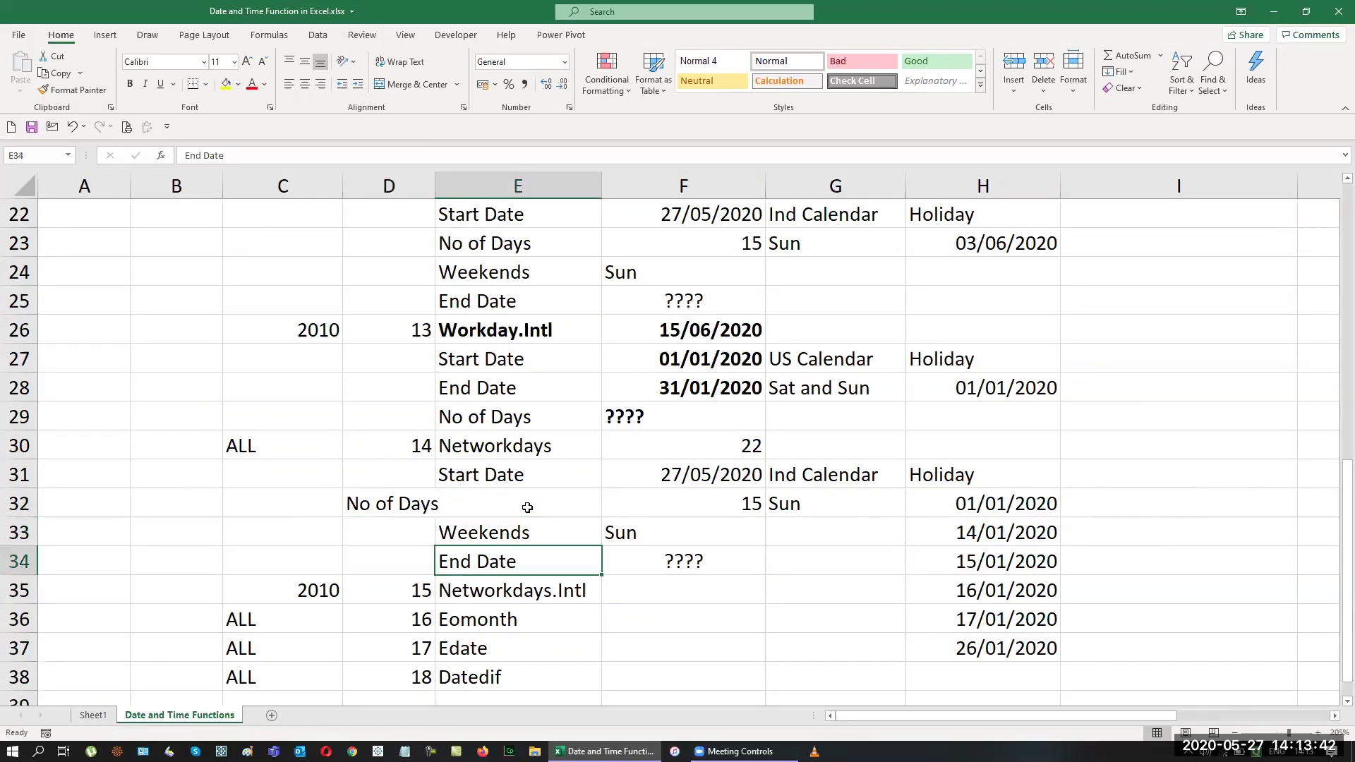
pyautogui.click(527, 507)
pyautogui.hotkey('ctrl', 'c')
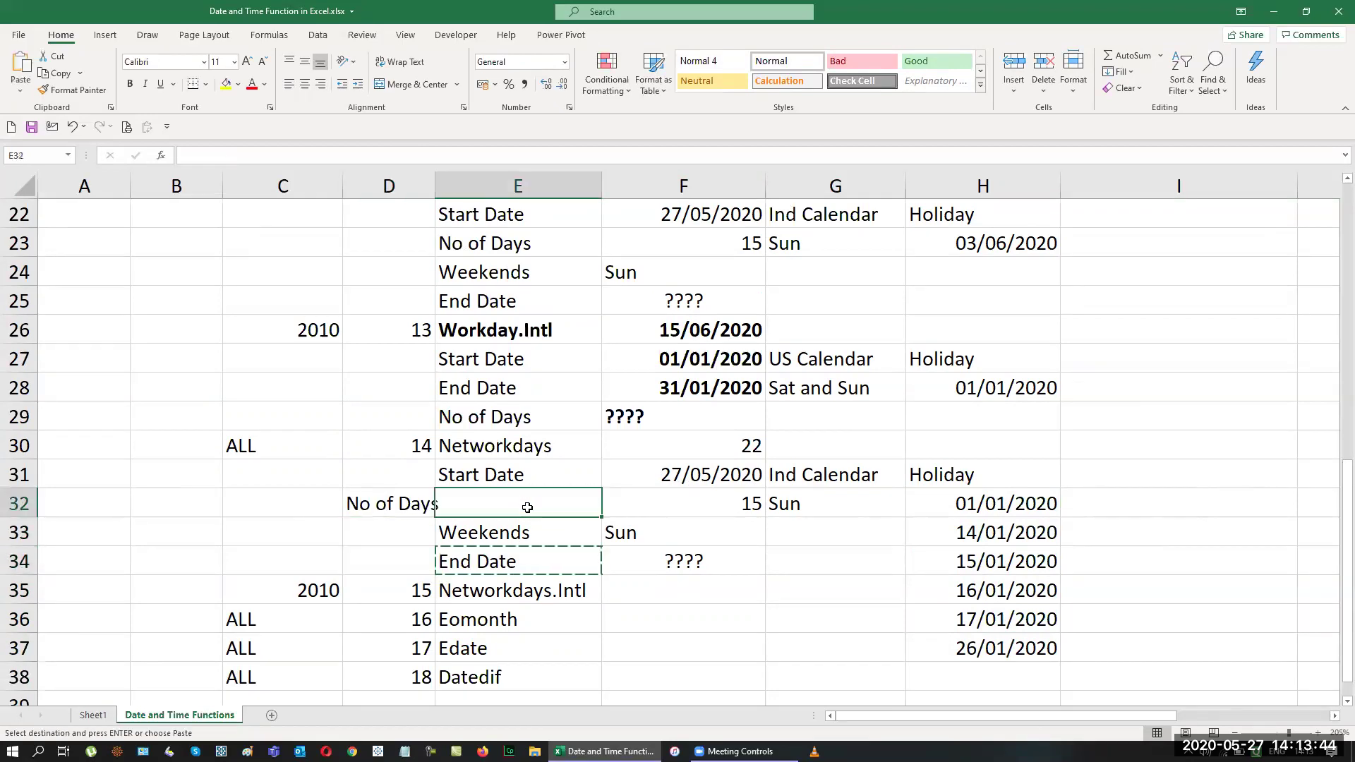
pyautogui.hotkey('ctrl', 'v')
pyautogui.press('Down')
pyautogui.press('Down')
pyautogui.hotkey('ctrl', 'c')
pyautogui.click(527, 508)
pyautogui.hotkey('ctrl', 'v')
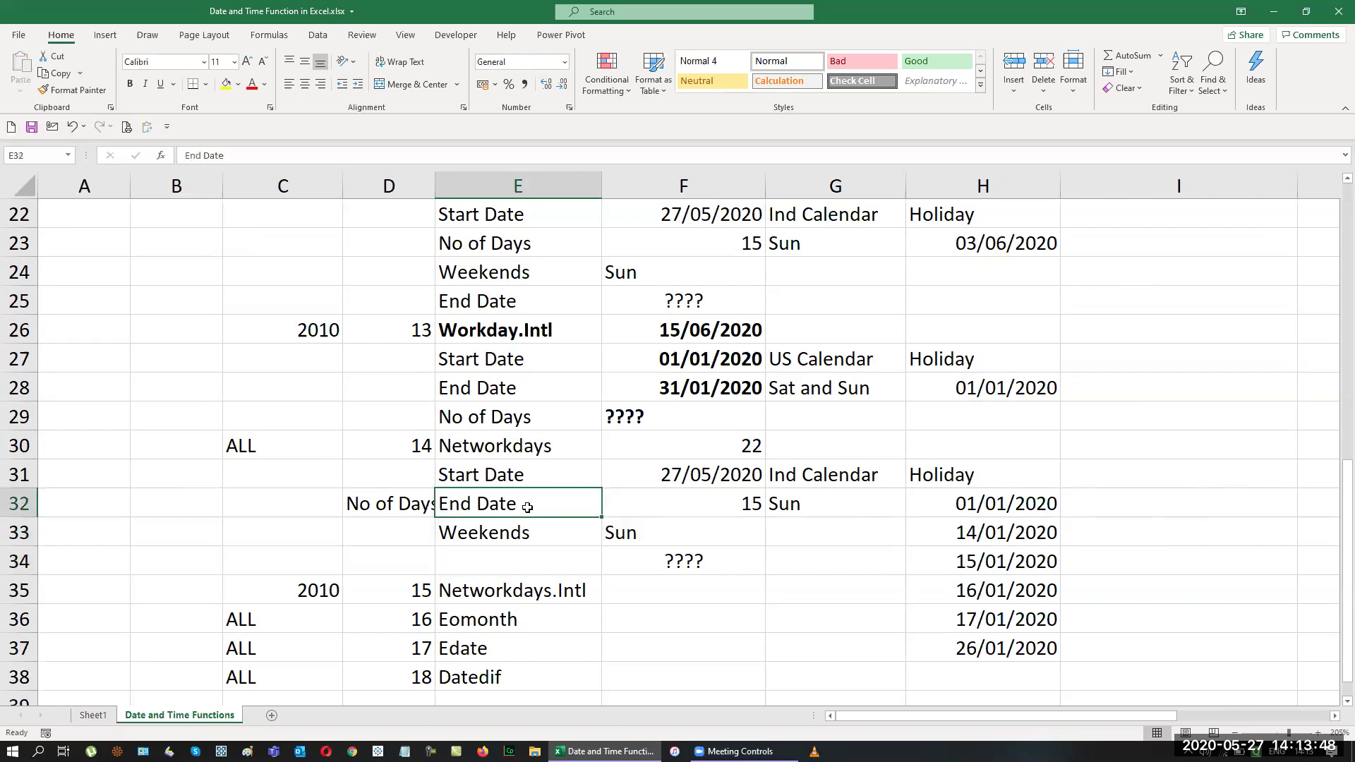
# Step: Copy the Networkdays start and end dates from F27:F28 into F31:F32
pyautogui.press('Up')
pyautogui.press('Right')
pyautogui.press('Right')
pyautogui.press('Up')
pyautogui.press('Up')
pyautogui.press('Up')
pyautogui.press('Left')
pyautogui.hotkey('shift', 'Up')
pyautogui.hotkey('ctrl', 'c')
pyautogui.press('Down')
pyautogui.press('Down')
pyautogui.press('Down')
pyautogui.hotkey('ctrl', 'v')
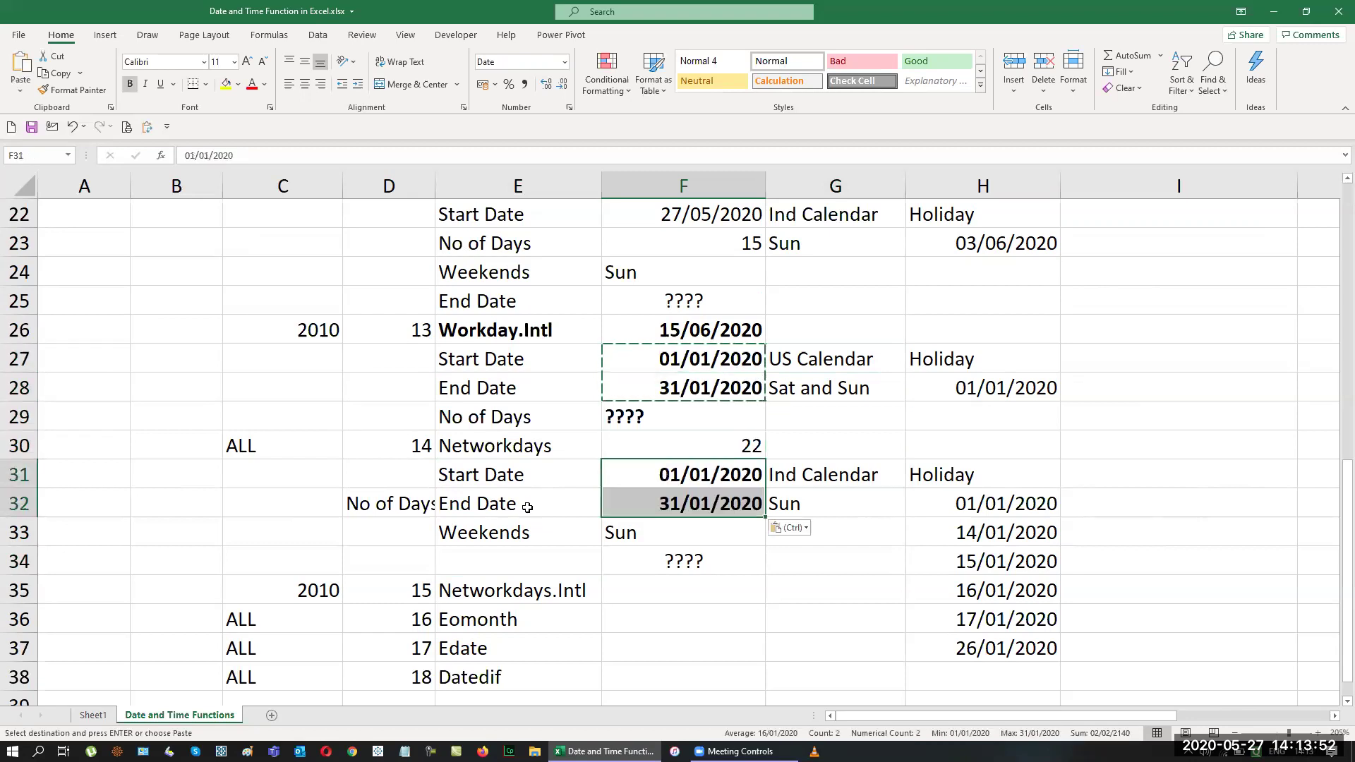
pyautogui.press('Escape')
# Step: Move the No of Days label from D32 to E34, below Weekends
pyautogui.press('Down')
pyautogui.press('Down')
pyautogui.press('Left')
pyautogui.press('Left')
pyautogui.press('Up')
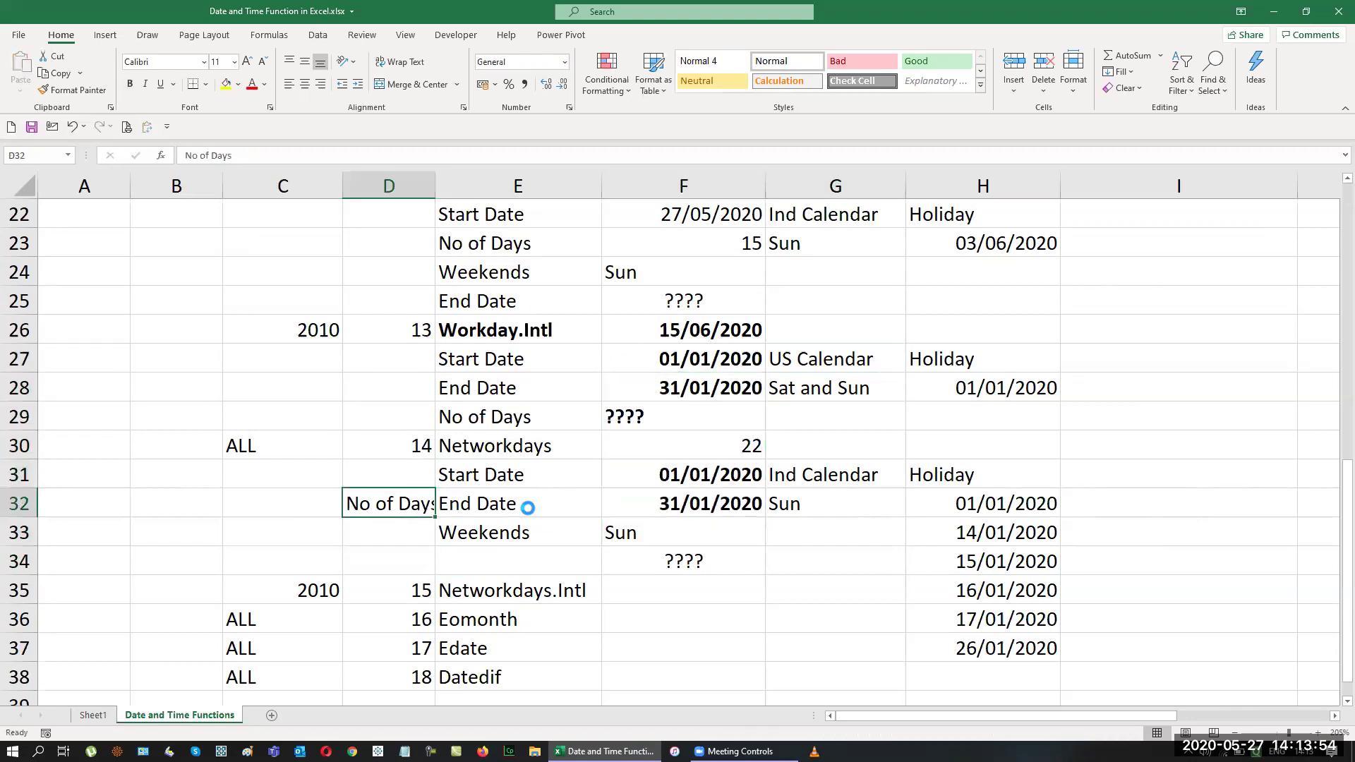
pyautogui.hotkey('ctrl', 'x')
pyautogui.press('Down')
pyautogui.press('Right')
pyautogui.press('Down')
pyautogui.hotkey('ctrl', 'v')
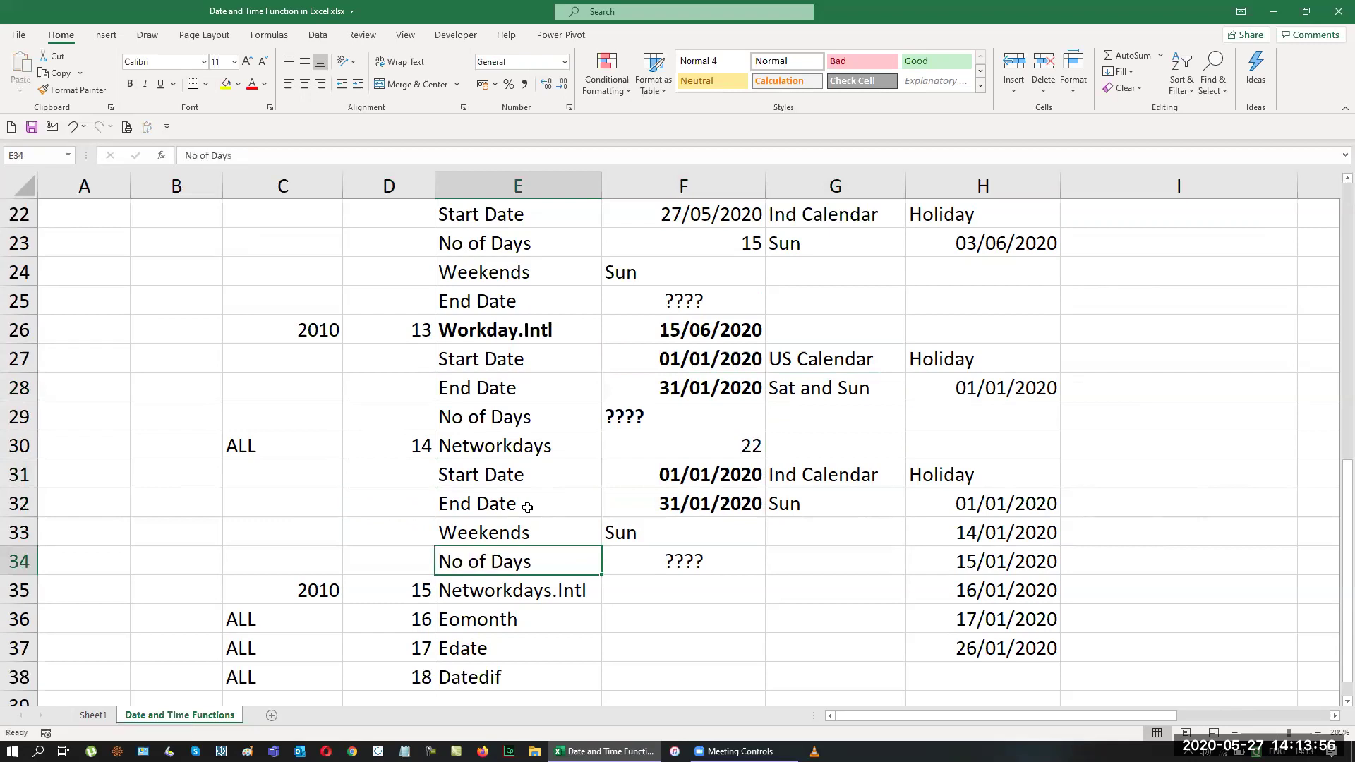
pyautogui.press('Right')
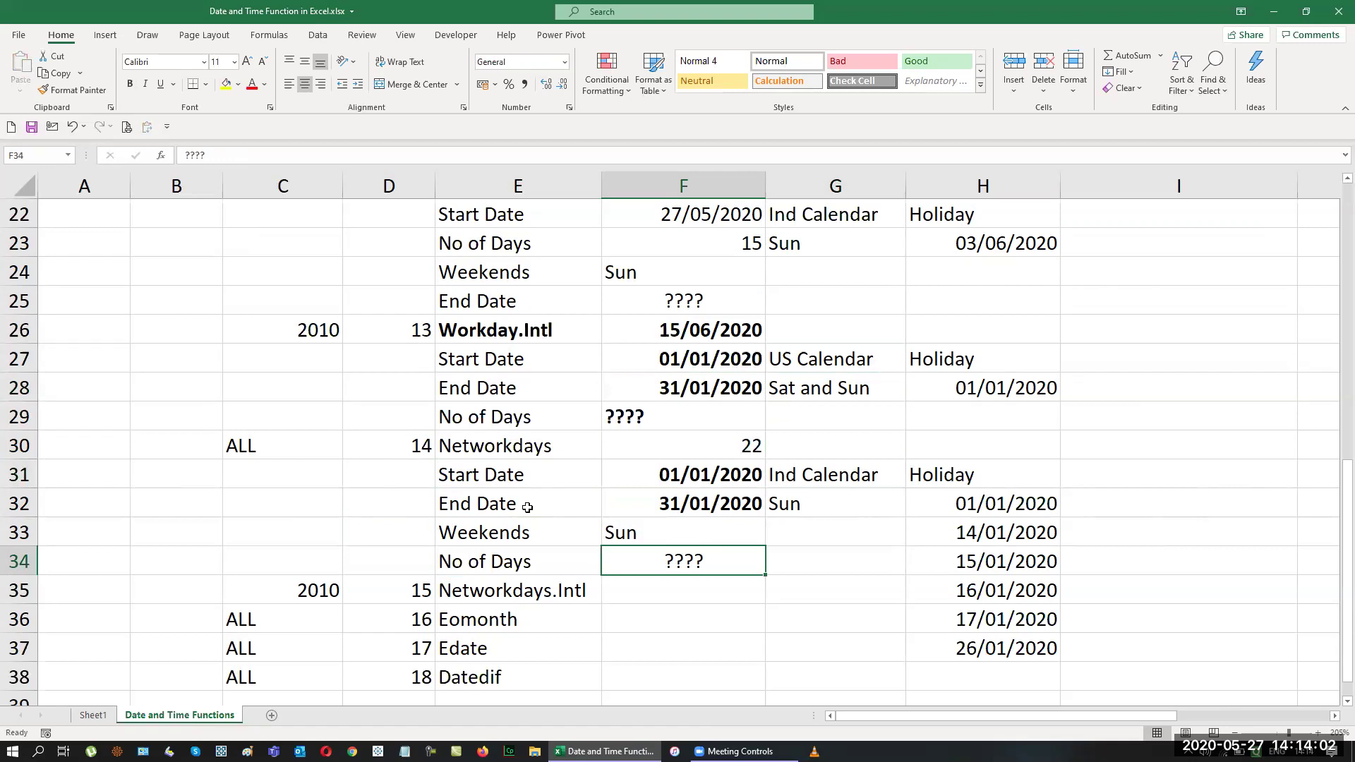
pyautogui.press('Down')
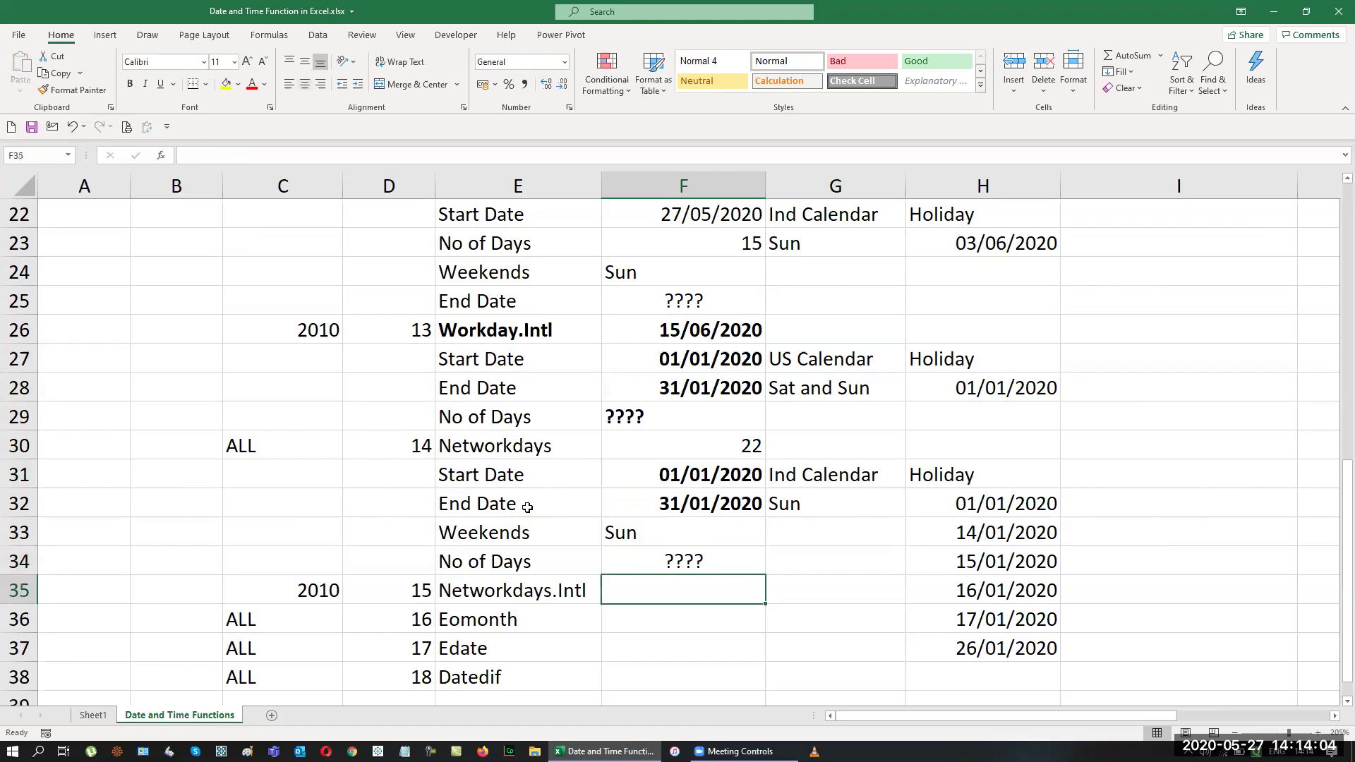
pyautogui.write('=net')
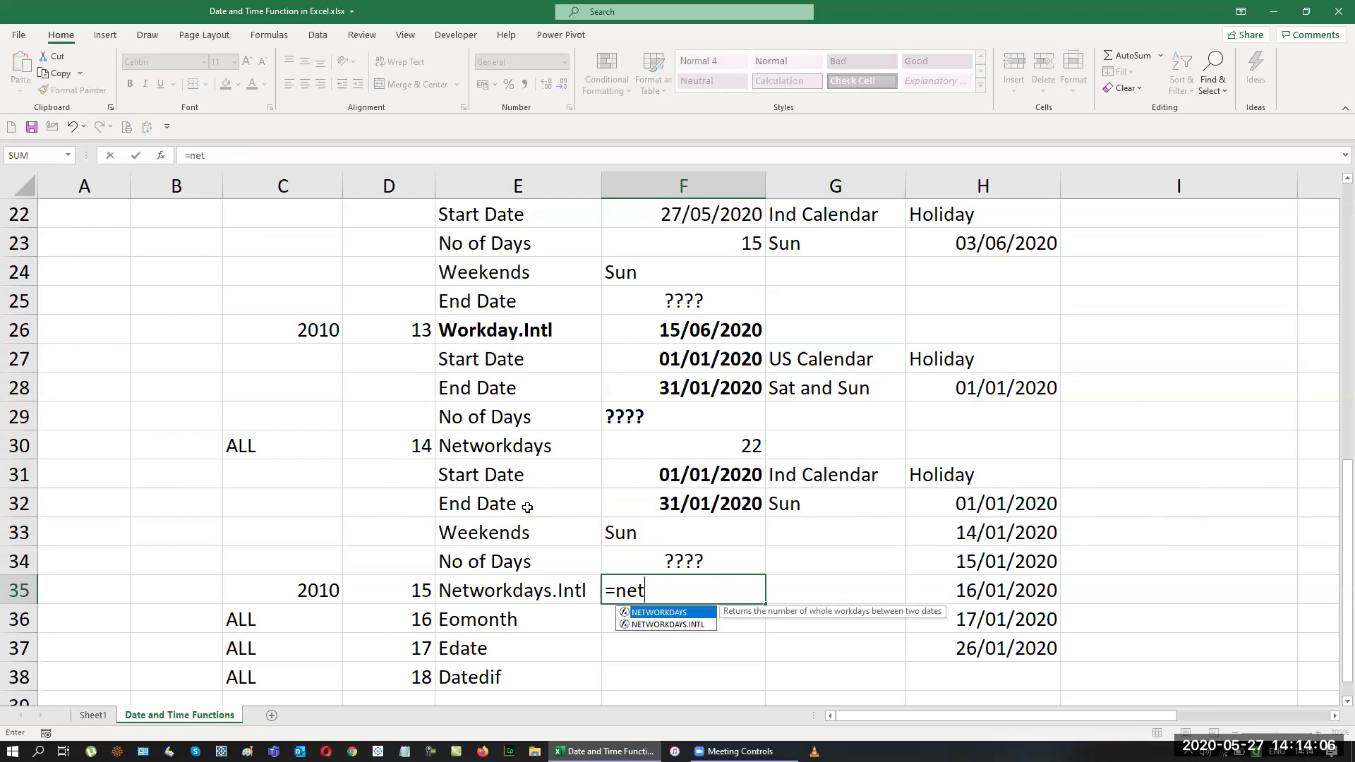
pyautogui.press('Down')
pyautogui.press('Tab')
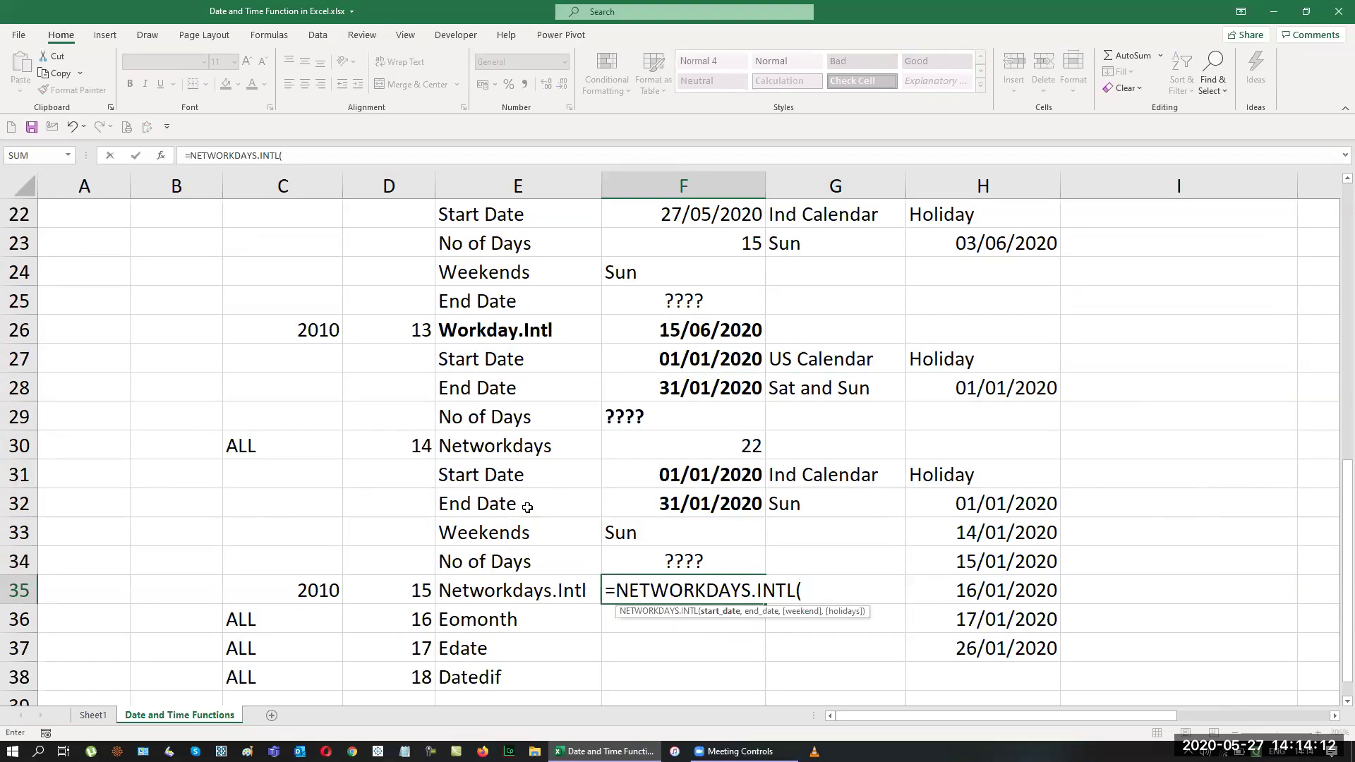
pyautogui.hotkey('ctrl', 'a')
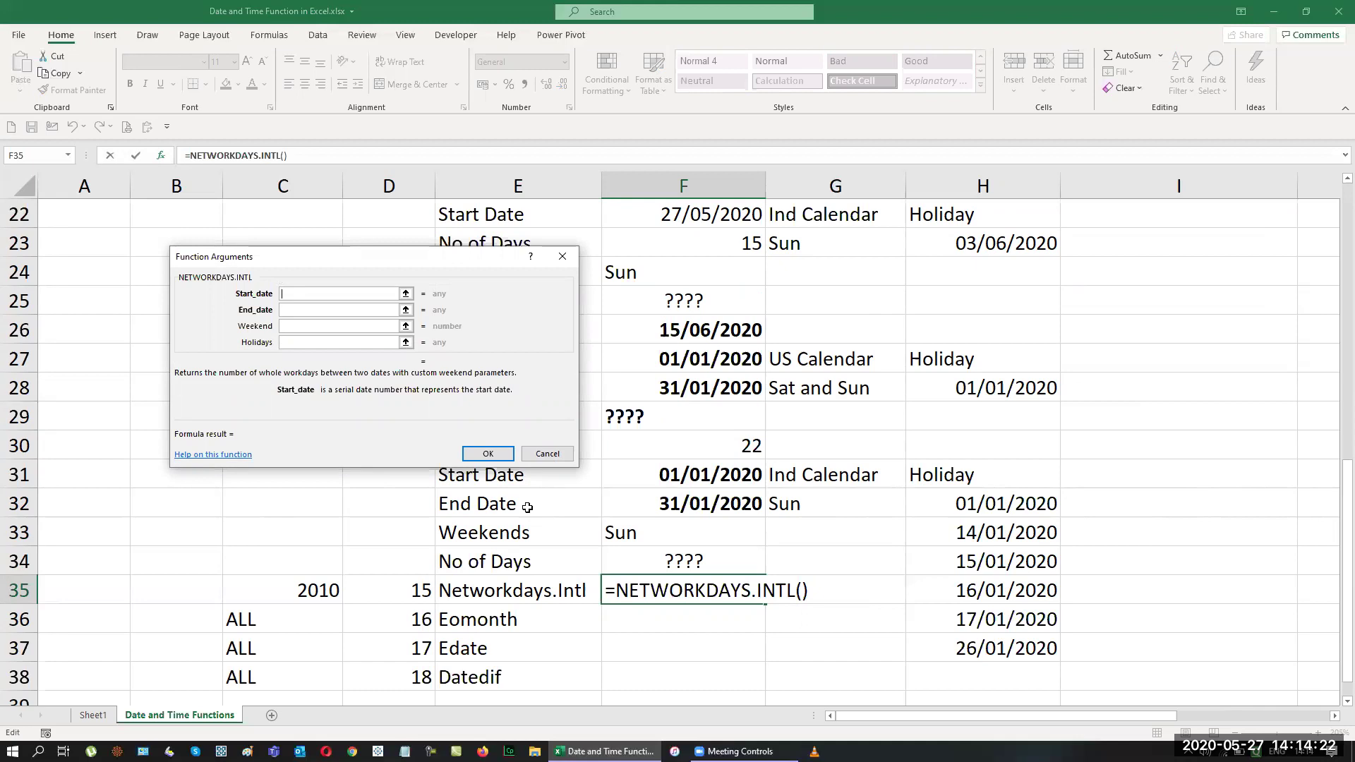
pyautogui.press('Escape')
# Step: Copy the FORMULATEXT formula from I21 to I30 to document the Networkdays formula
pyautogui.click(1101, 538)
pyautogui.scroll(2, 1200, 564)
pyautogui.click(1149, 364)
pyautogui.hotkey('ctrl', 'c')
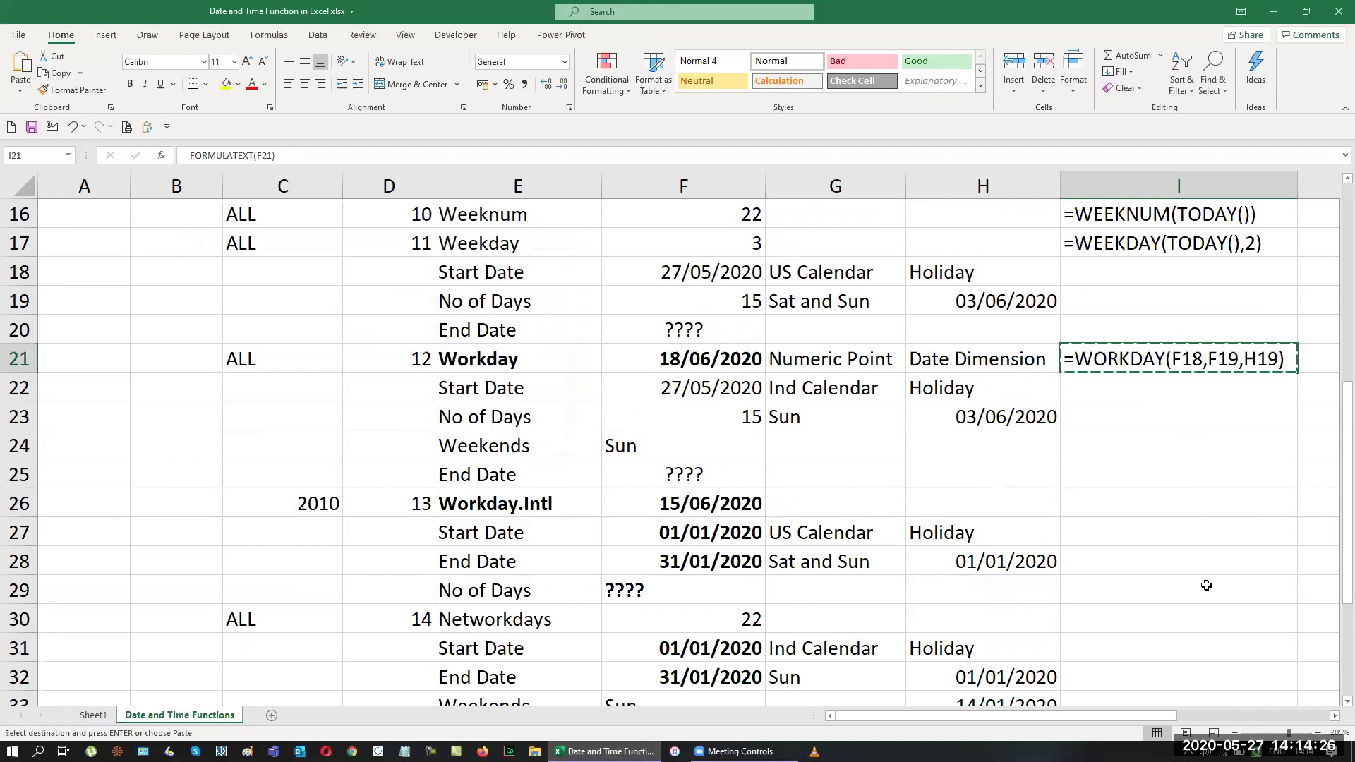
pyautogui.click(1177, 617)
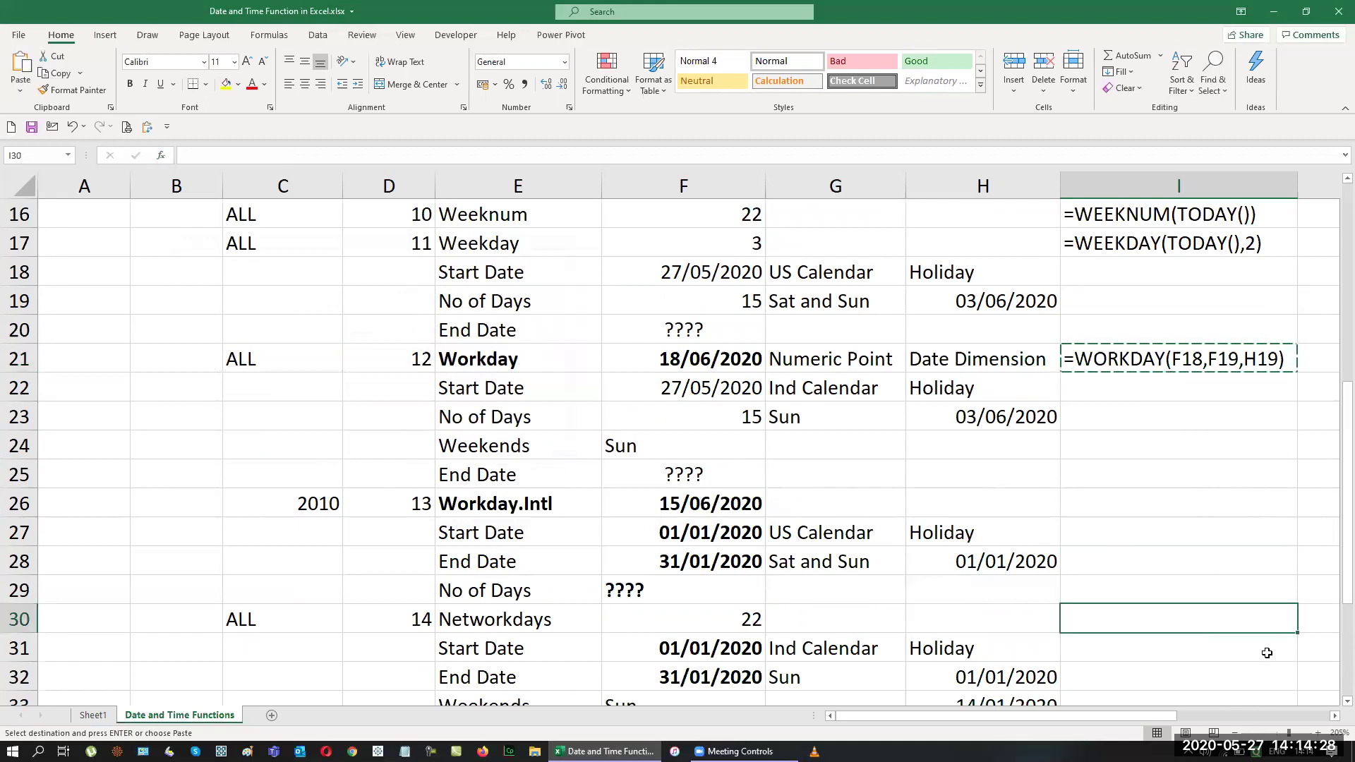
pyautogui.hotkey('ctrl', 'v')
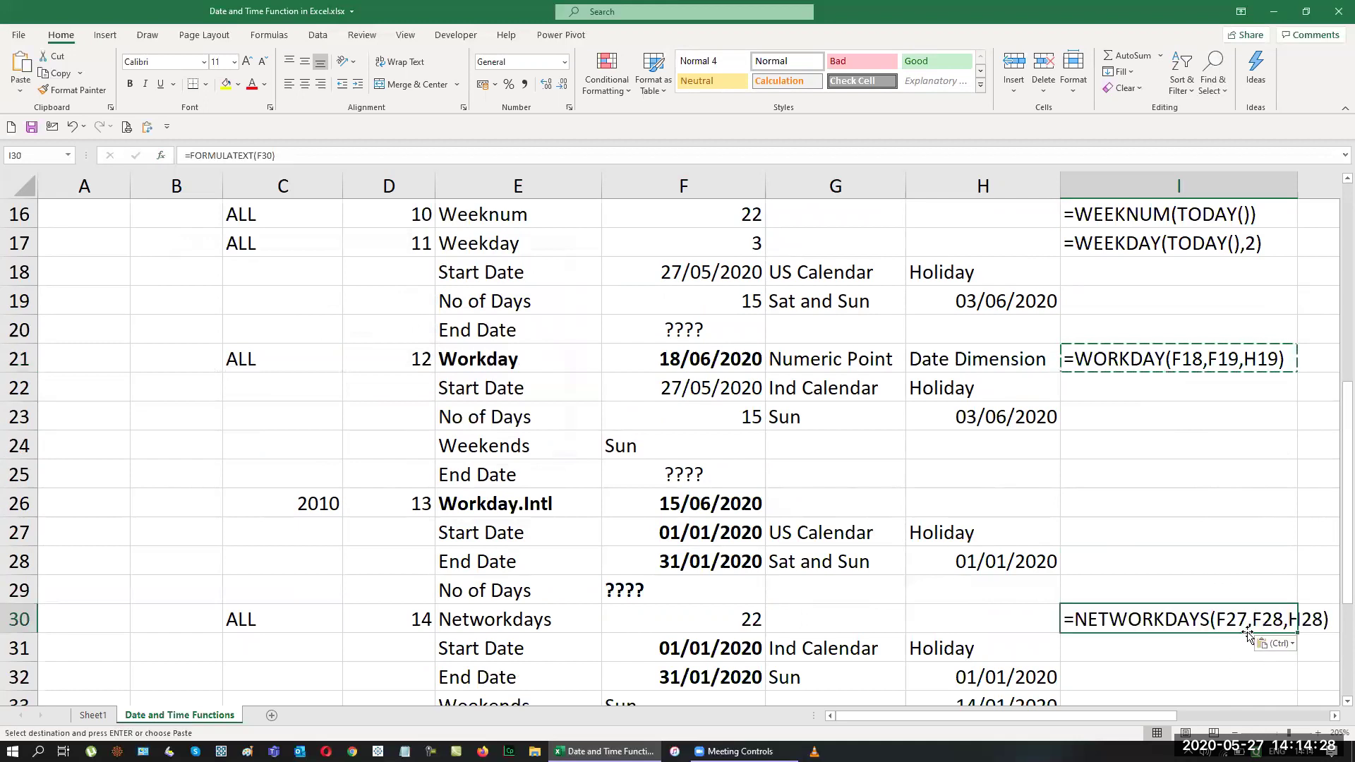
# Step: Copy the FORMULATEXT formula from I30 to I28, and fill it across I22:I30
pyautogui.click(1334, 716)
pyautogui.click(1335, 717)
pyautogui.click(1222, 562)
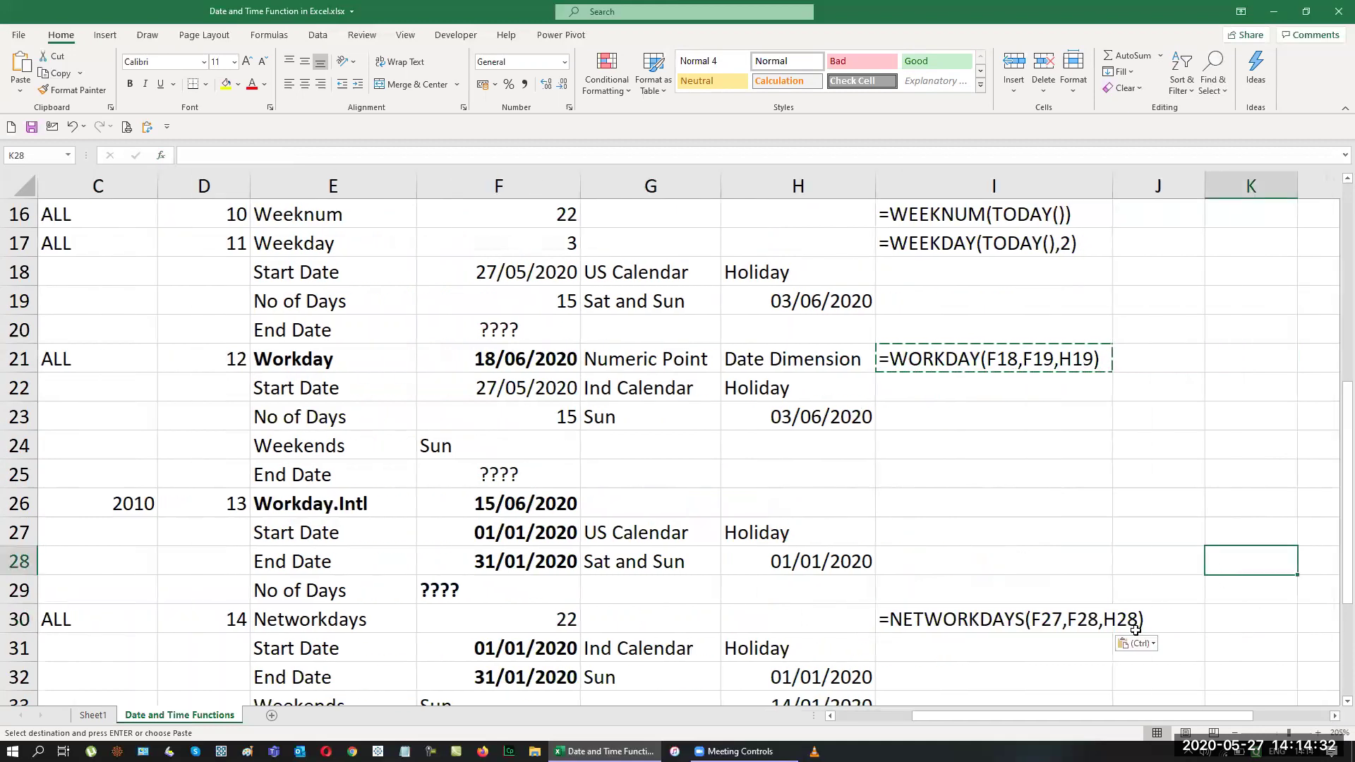
pyautogui.scroll(-2, 1001, 523)
pyautogui.click(967, 449)
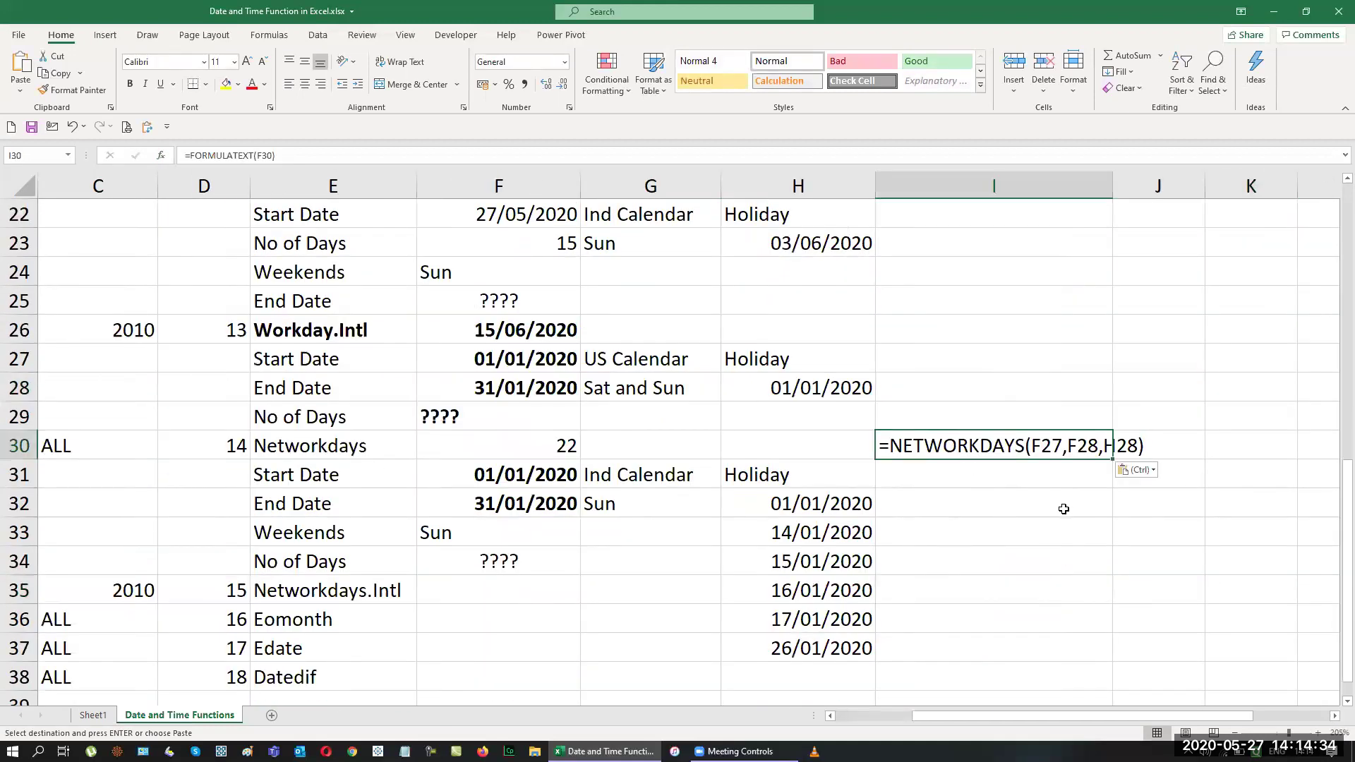
pyautogui.press('ctrl')
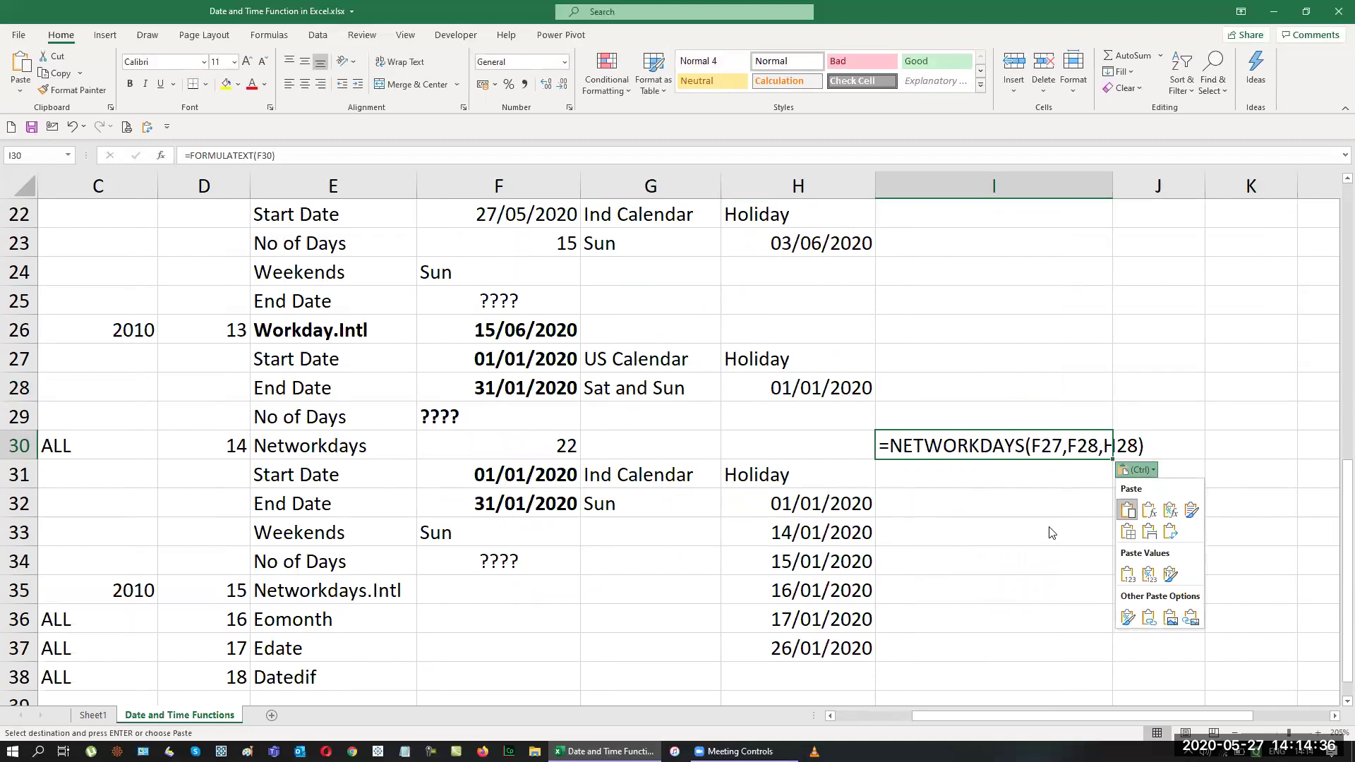
pyautogui.press('Escape')
pyautogui.hotkey('ctrl', 'c')
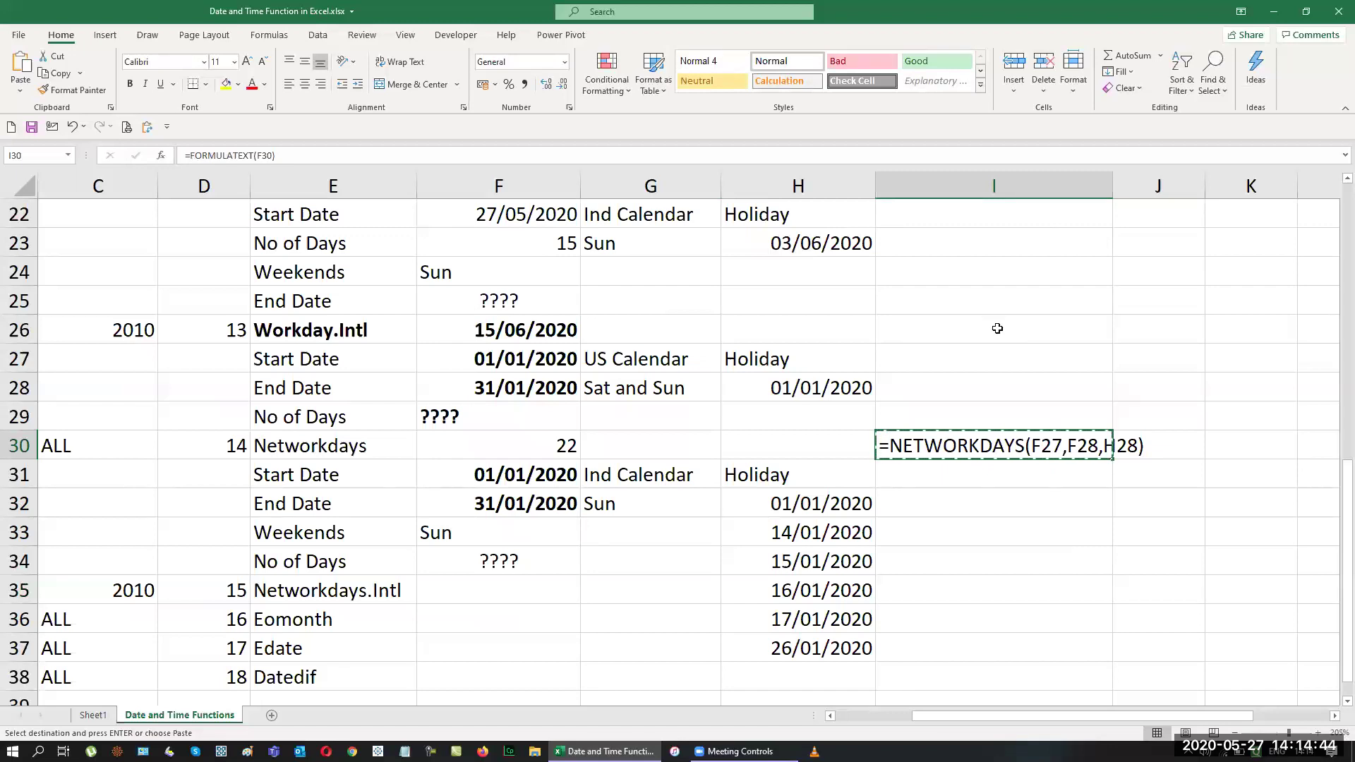
pyautogui.click(999, 388)
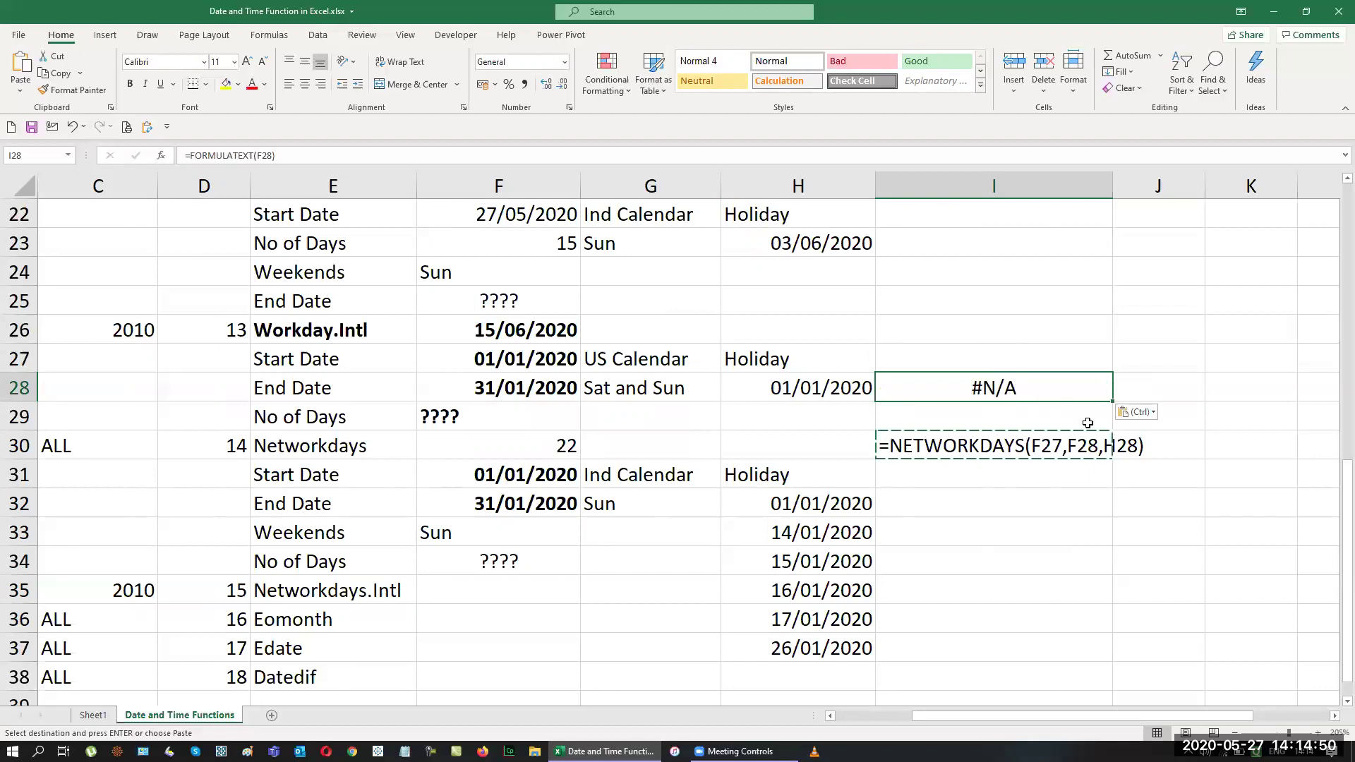
pyautogui.press('Escape')
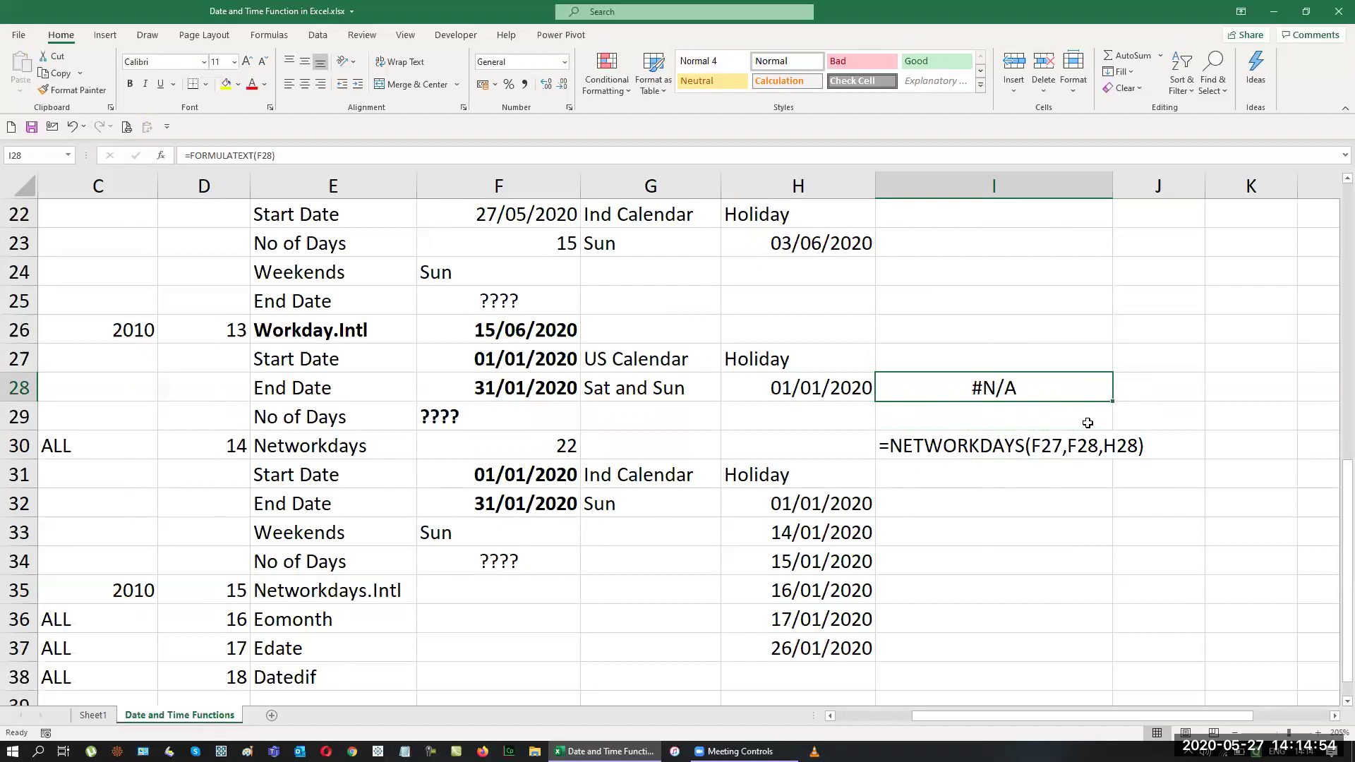
pyautogui.hotkey('ctrl', 'c')
pyautogui.scroll(2, 1023, 409)
pyautogui.moveTo(946, 395); pyautogui.dragTo(975, 614)
pyautogui.hotkey('ctrl', 'v')
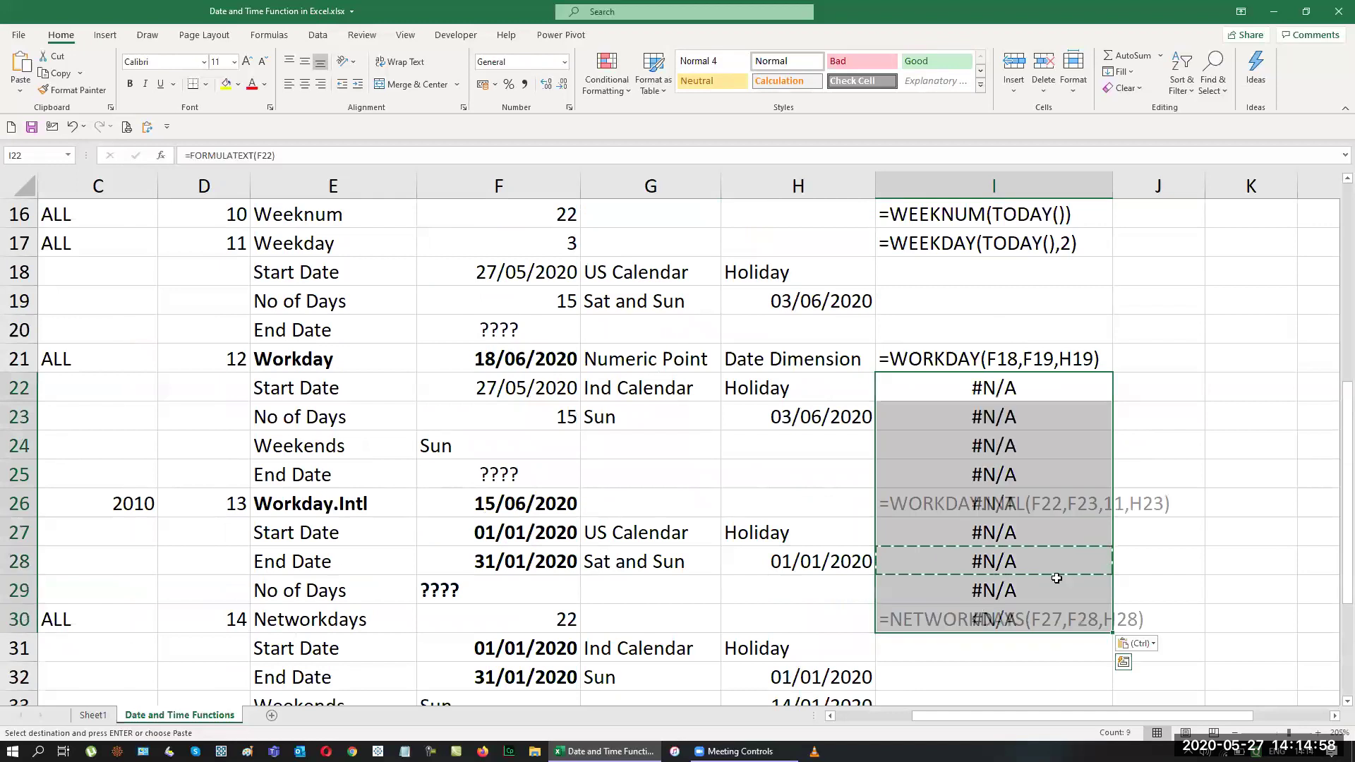
# Step: Clear the FORMULATEXT cells in I22:I25 and I27:I29, which have no formula to document
pyautogui.press('Escape')
pyautogui.click(1146, 533)
pyautogui.moveTo(1020, 392); pyautogui.dragTo(1024, 467)
pyautogui.press('Delete')
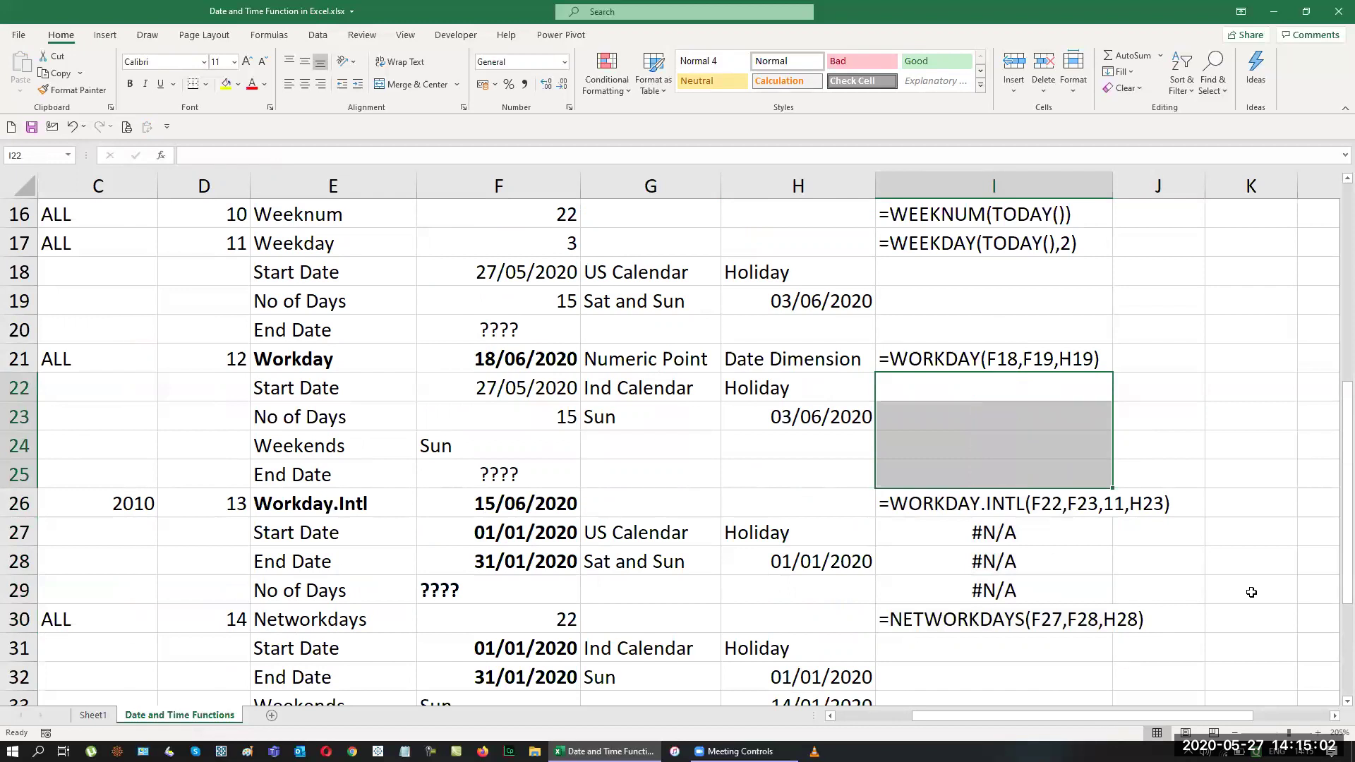
pyautogui.moveTo(1017, 540); pyautogui.dragTo(1016, 586)
pyautogui.press('Delete')
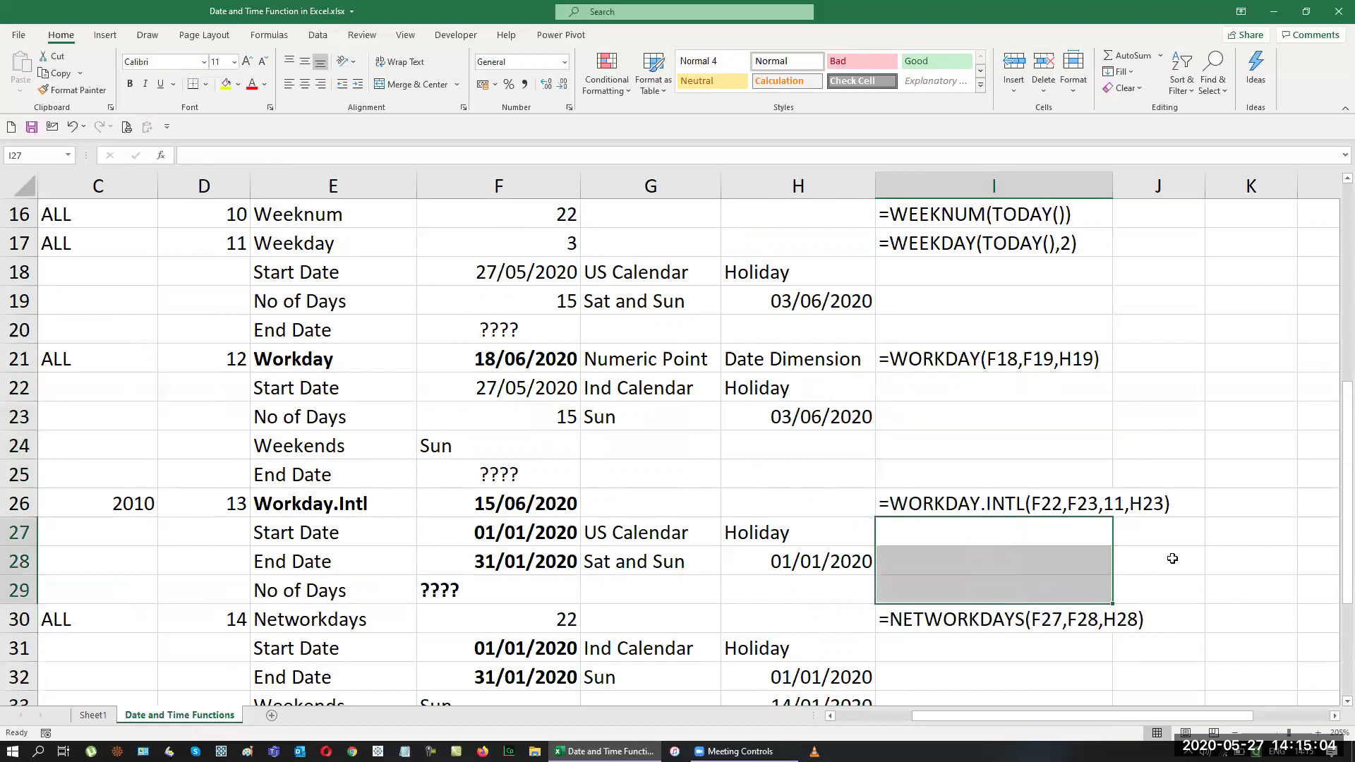
pyautogui.click(1171, 559)
# Step: Autofit the width of column I to its formula texts
pyautogui.scroll(-1, 1200, 553)
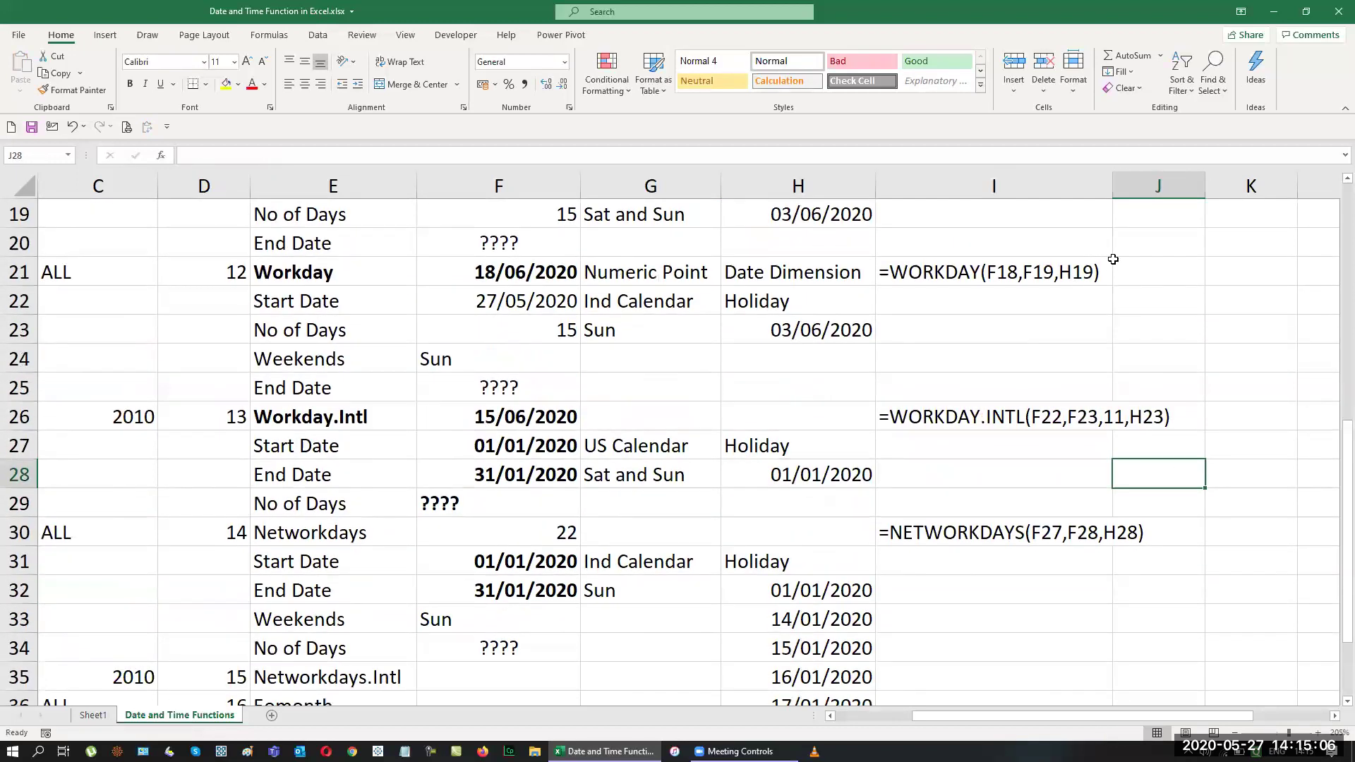
pyautogui.click(1109, 182)
pyautogui.doubleClick(1112, 182)
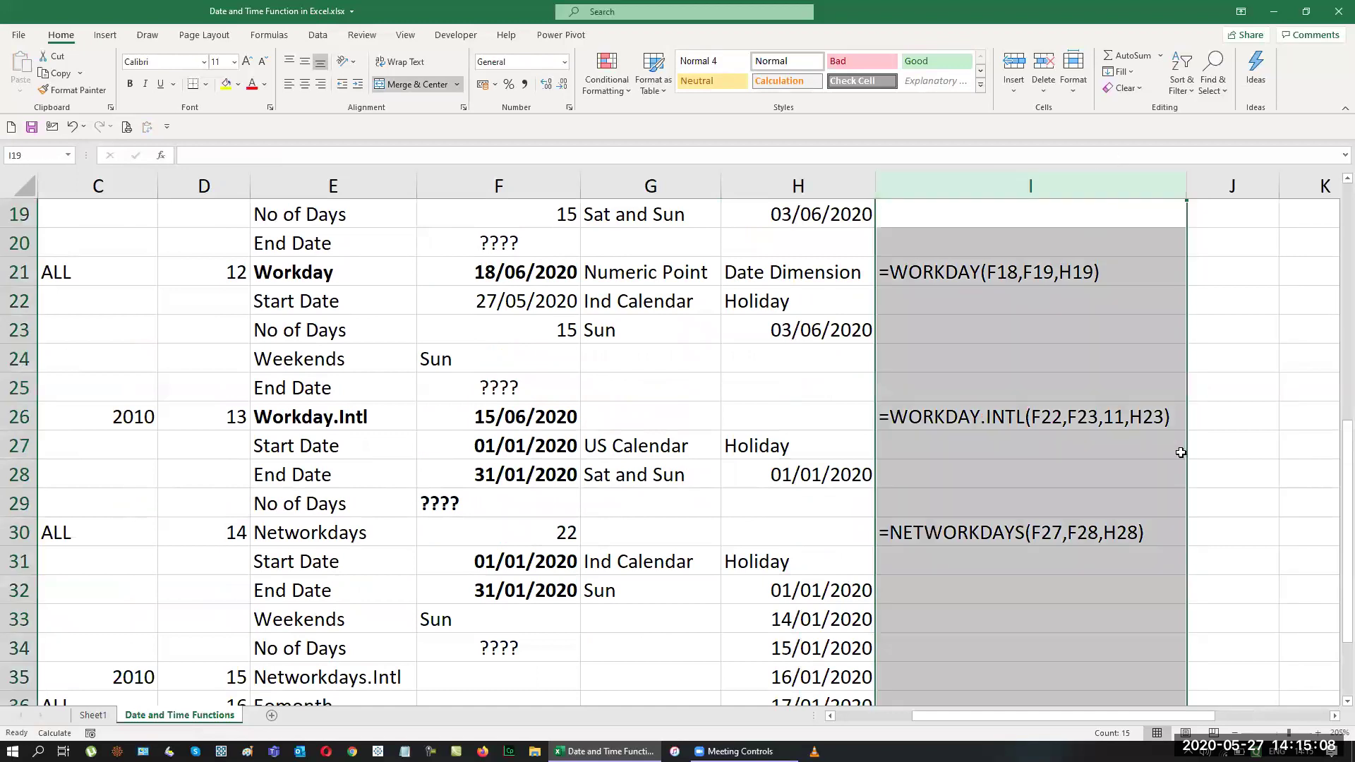
# Step: Start a NETWORKDAYS.INTL formula in F35 and open its function arguments
pyautogui.scroll(-3, 1180, 452)
pyautogui.click(479, 420)
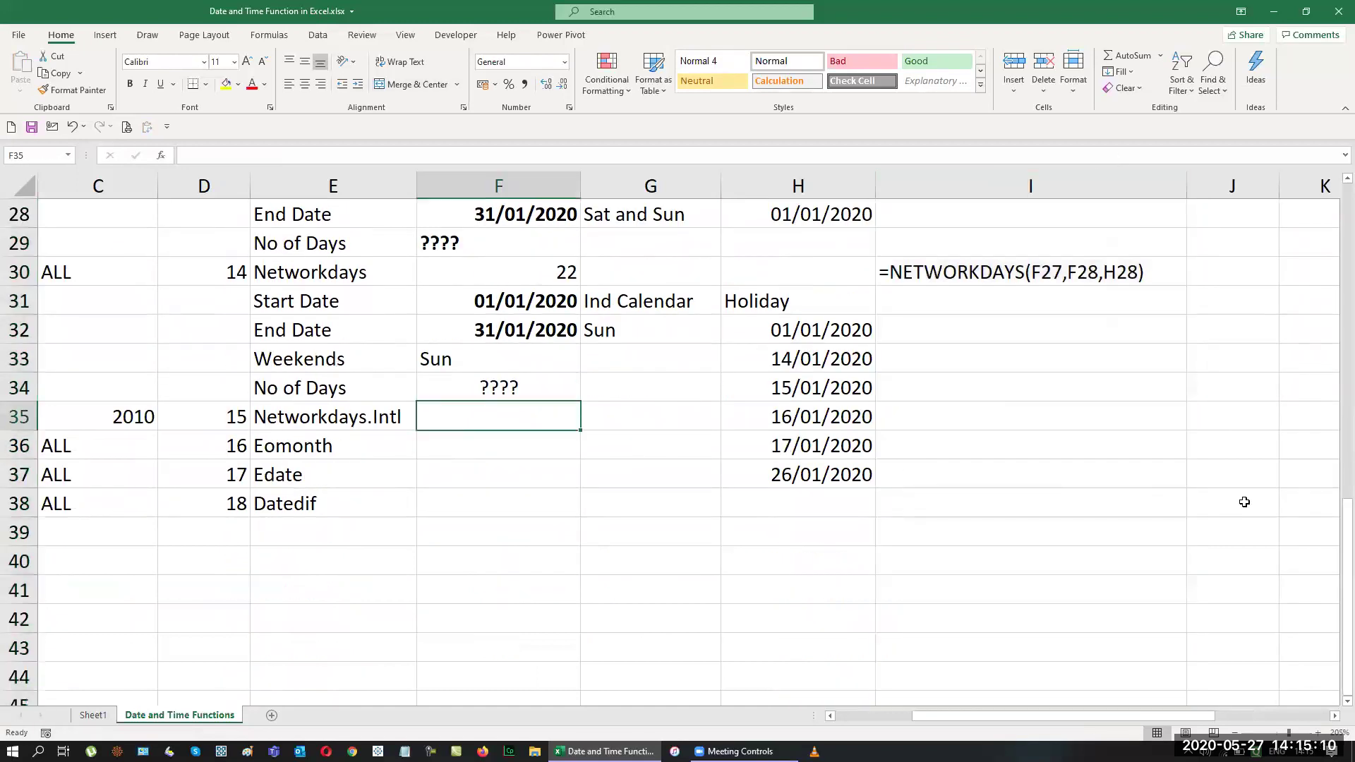
pyautogui.scroll(1, 1053, 553)
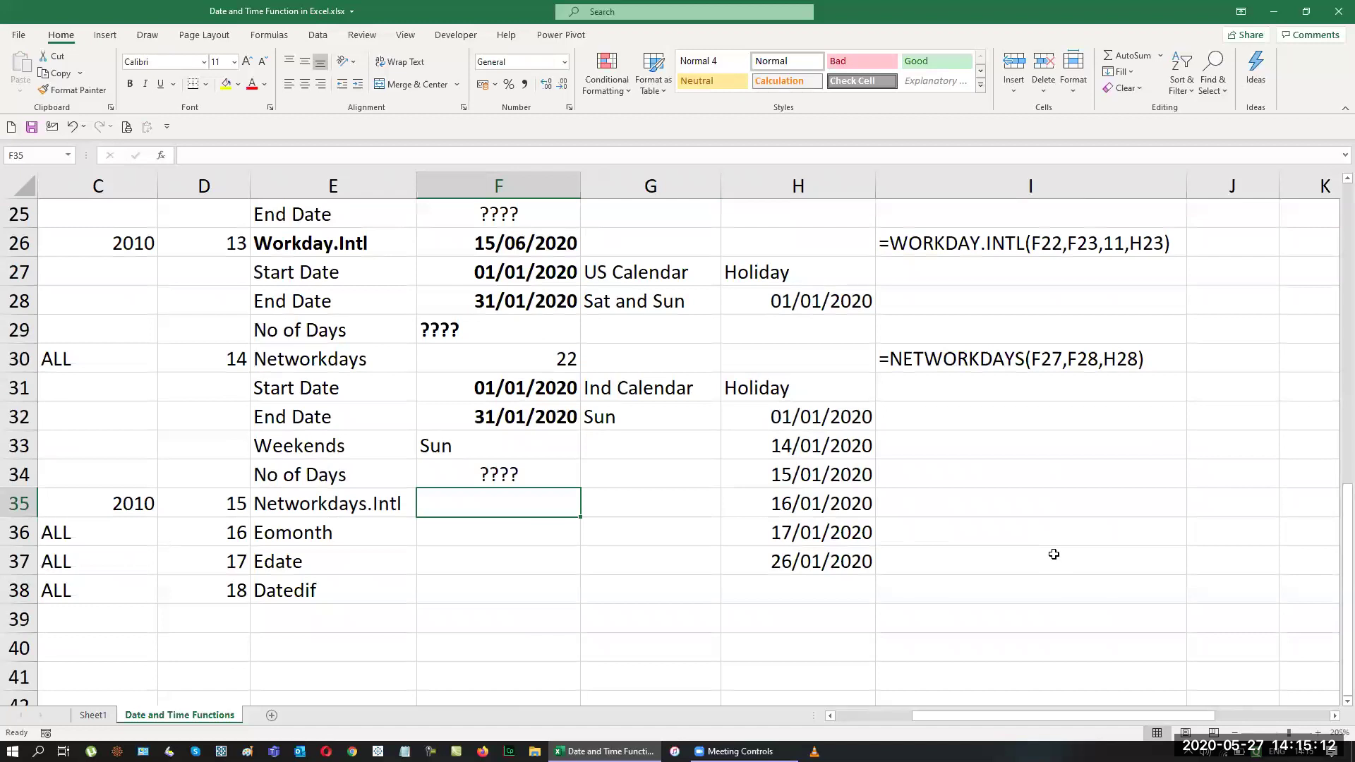
pyautogui.write('=wor')
pyautogui.press('BackSpace')
pyautogui.press('BackSpace')
pyautogui.press('BackSpace')
pyautogui.press('BackSpace')
pyautogui.write('=net')
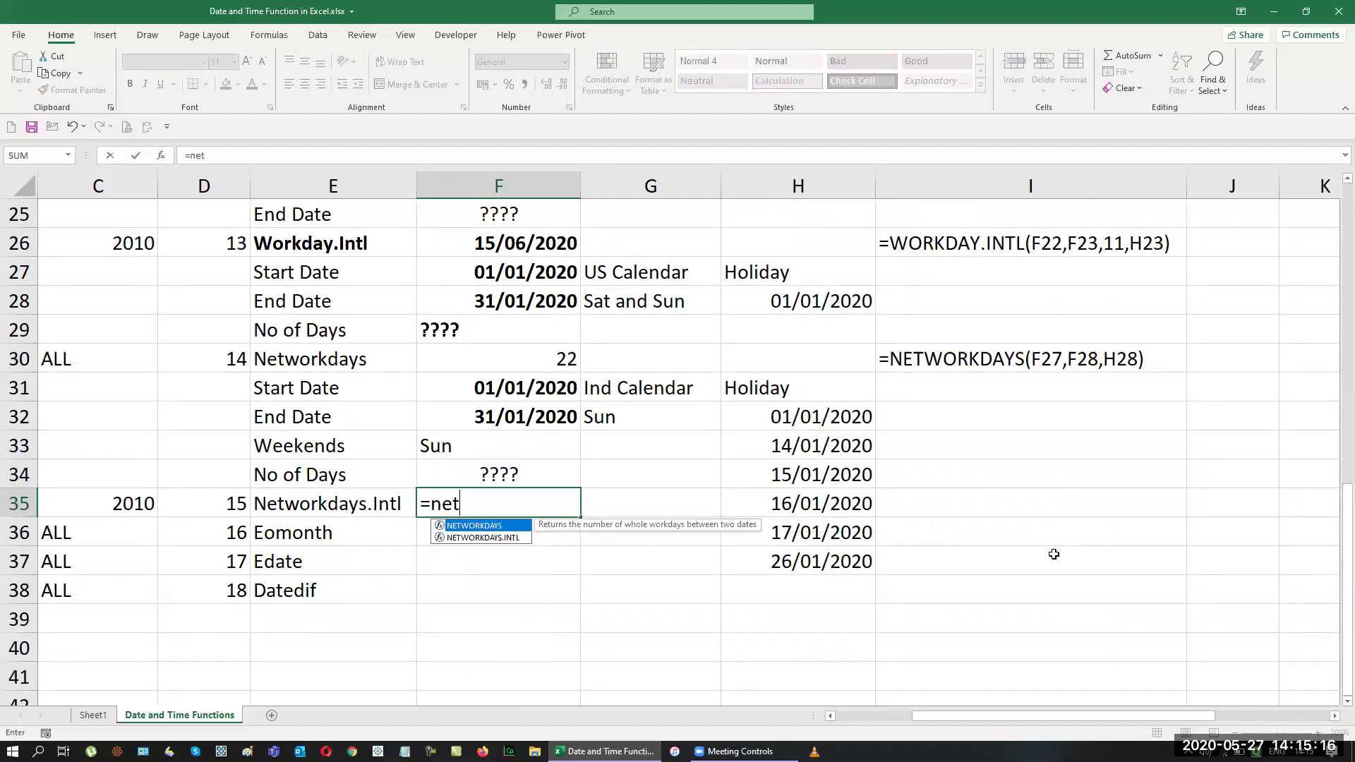
pyautogui.press('Down')
pyautogui.press('Tab')
pyautogui.hotkey('ctrl', 'a')
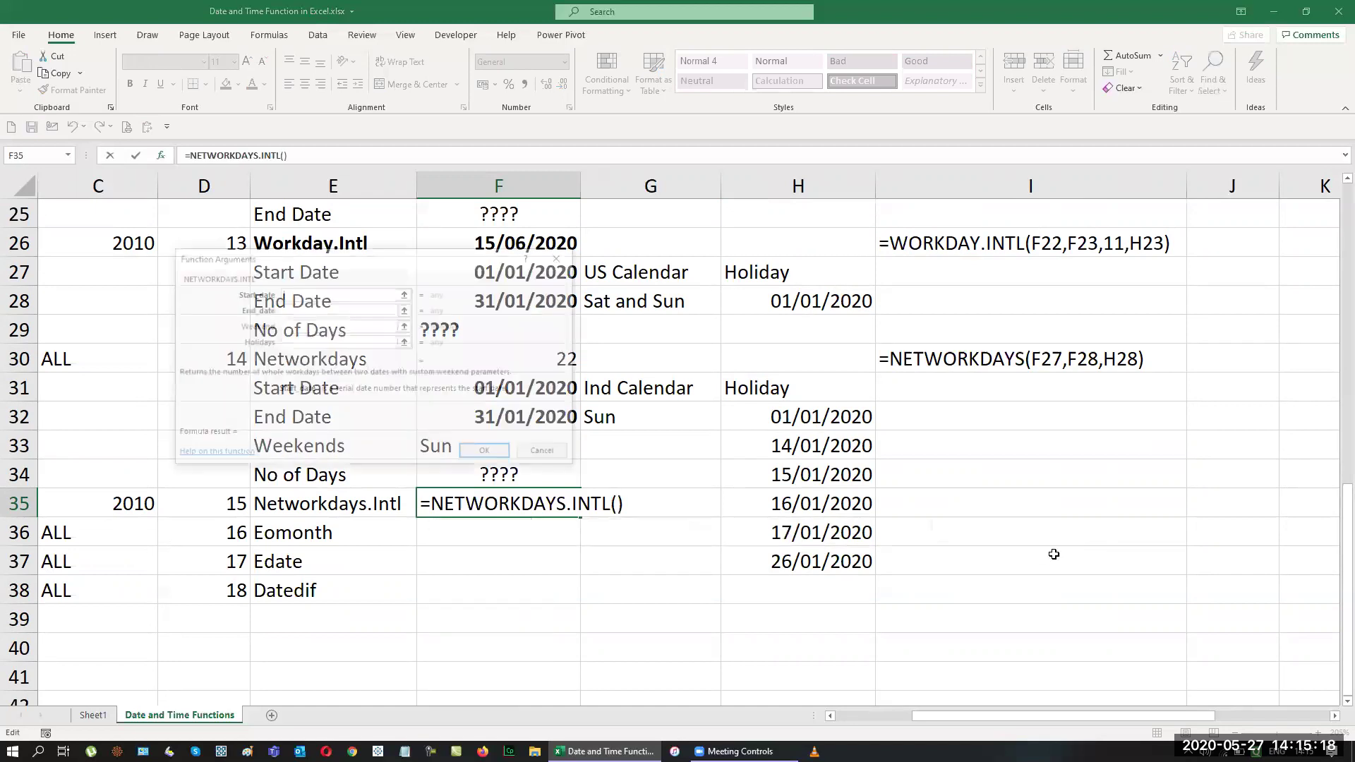
# Step: Complete the NETWORKDAYS.INTL formula in F35 with start date F31, end date F32, weekend 11 and holidays H32:H37
pyautogui.moveTo(475, 258); pyautogui.dragTo(1023, 216)
pyautogui.click(509, 389)
pyautogui.press('Tab')
pyautogui.click(521, 415)
pyautogui.press('Tab')
pyautogui.write('11')
pyautogui.press('Tab')
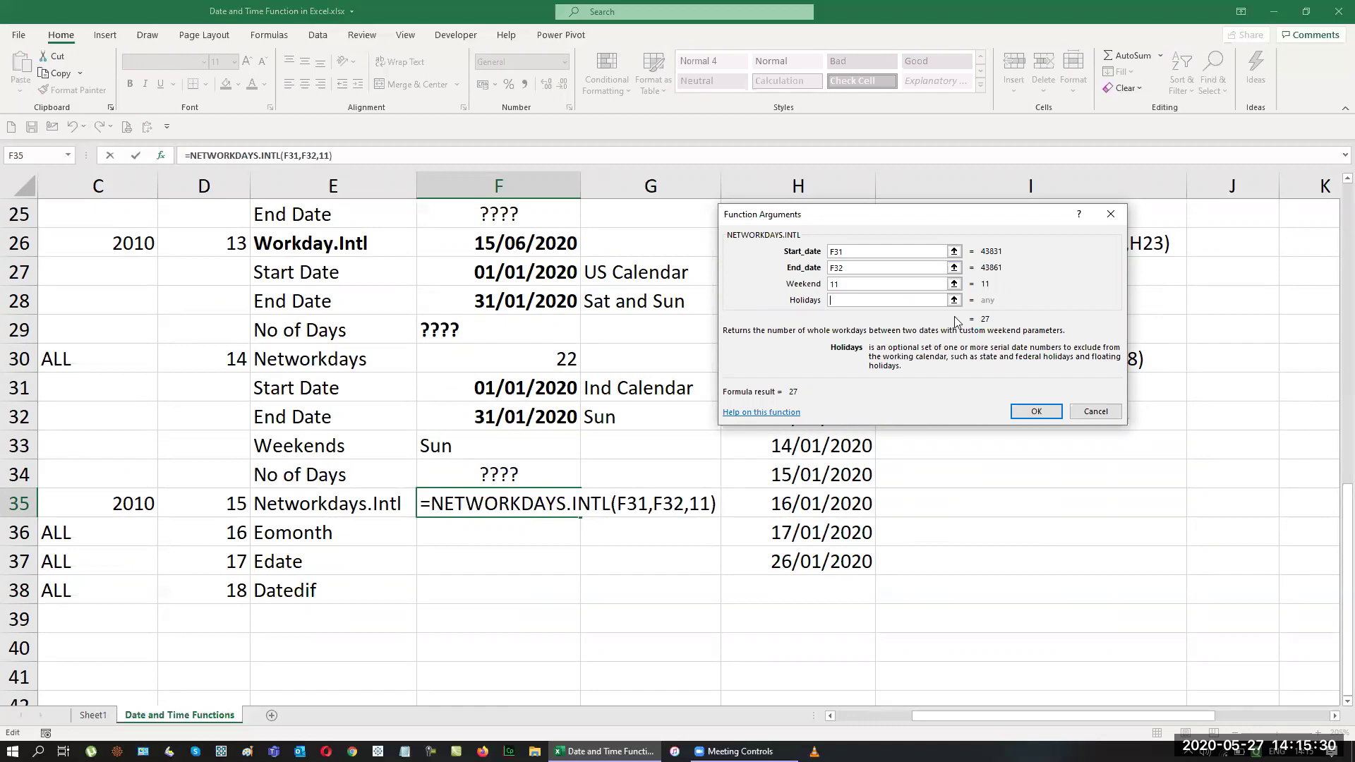
pyautogui.moveTo(997, 210); pyautogui.dragTo(1078, 70)
pyautogui.moveTo(832, 417); pyautogui.dragTo(826, 569)
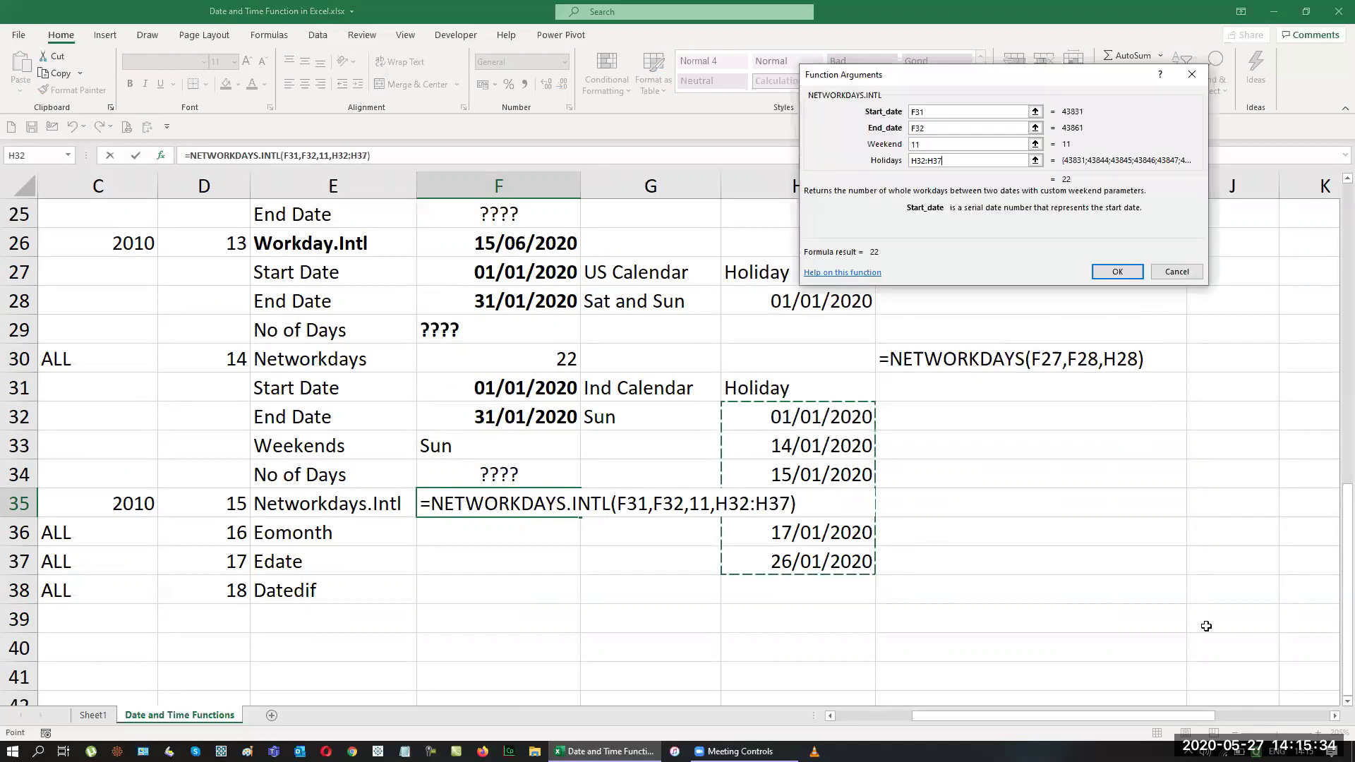
pyautogui.click(1107, 271)
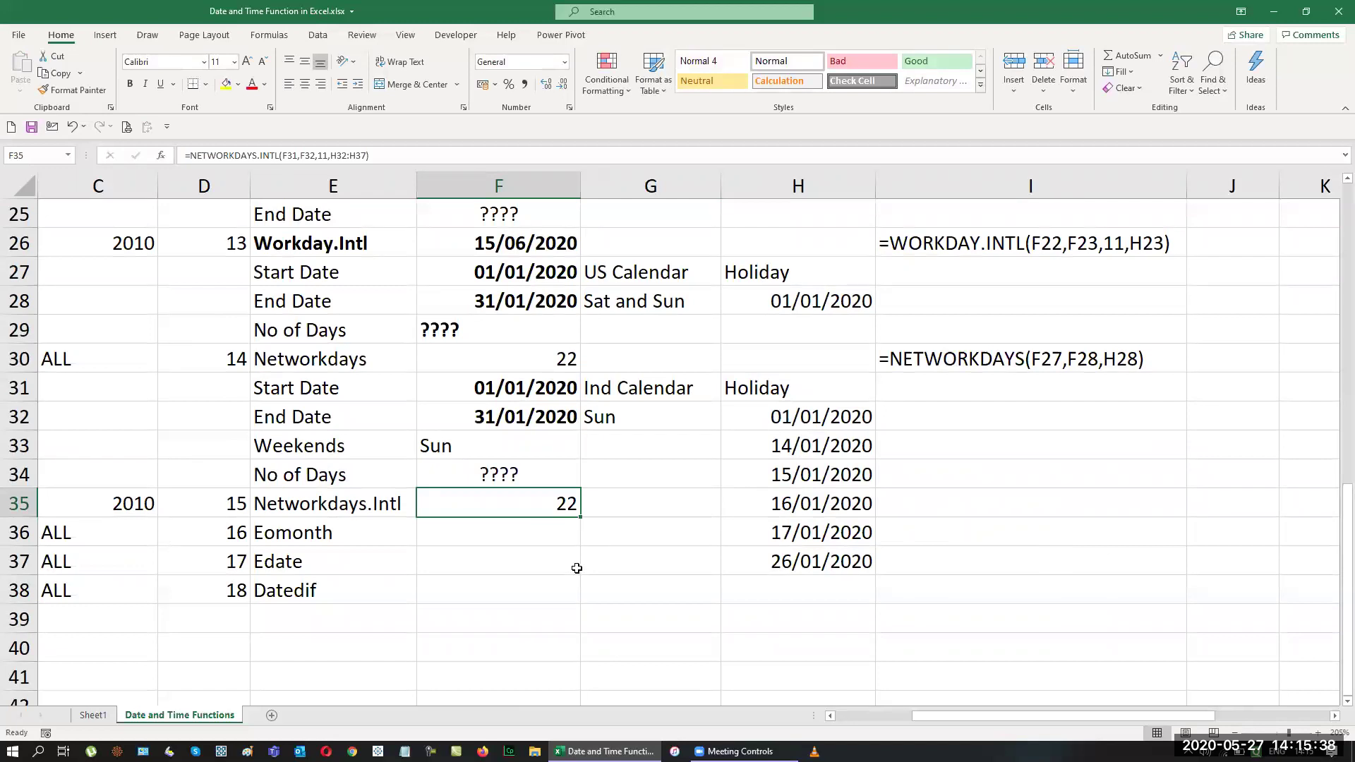
# Step: Replace the holiday in H33 with 15-1-2020 and clear the remaining holiday dates in H34:H37
pyautogui.click(614, 295)
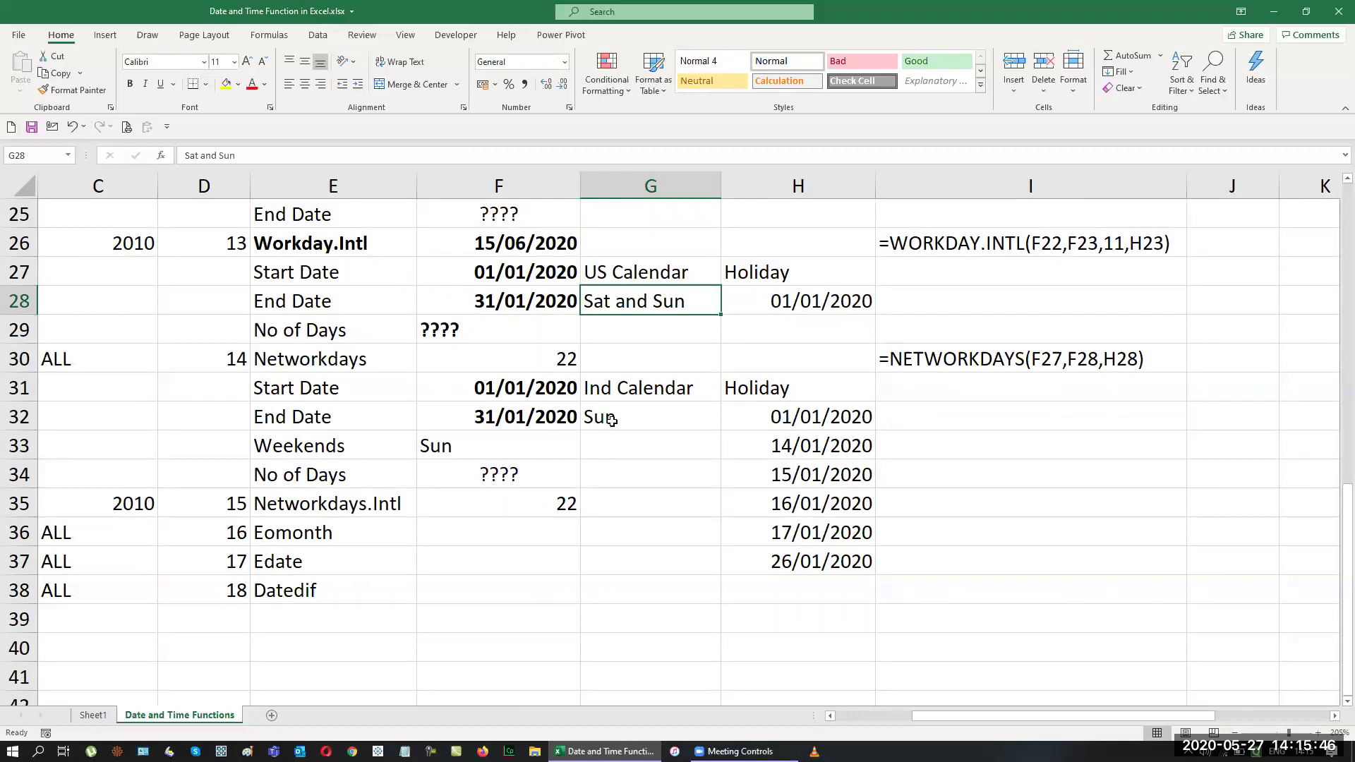
pyautogui.click(859, 449)
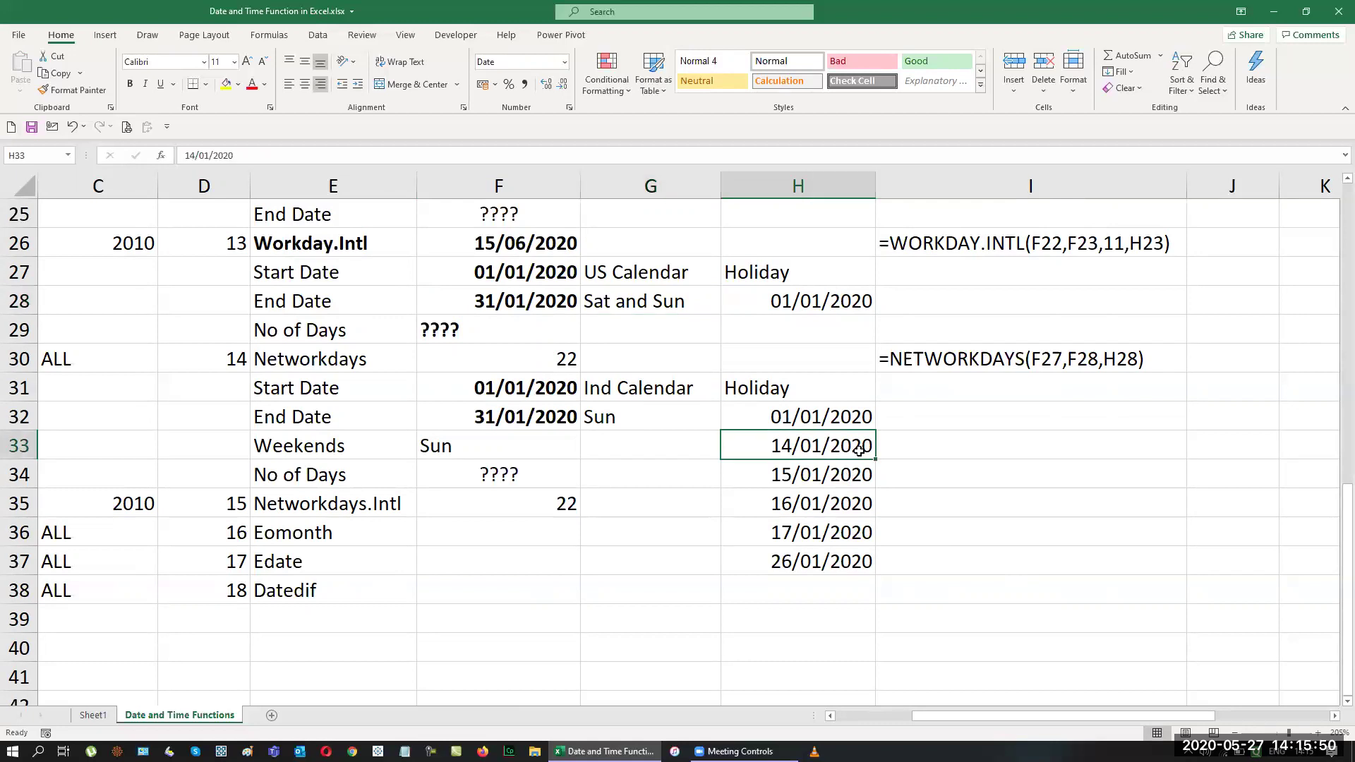
pyautogui.press('Delete')
pyautogui.write('15-1-2020')
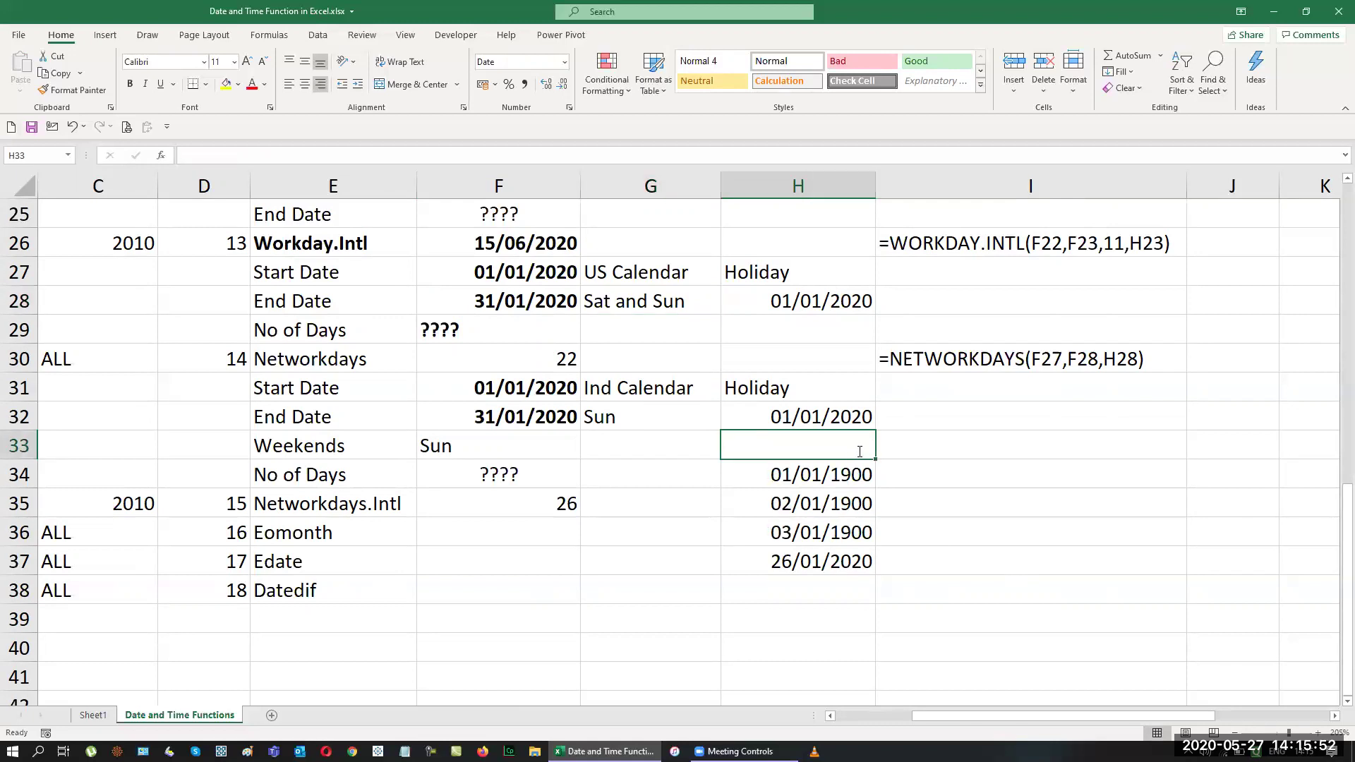
pyautogui.press('Return')
pyautogui.press('Down')
pyautogui.press('Up')
pyautogui.hotkey('ctrl', 'shift', 'Down')
pyautogui.press('Delete')
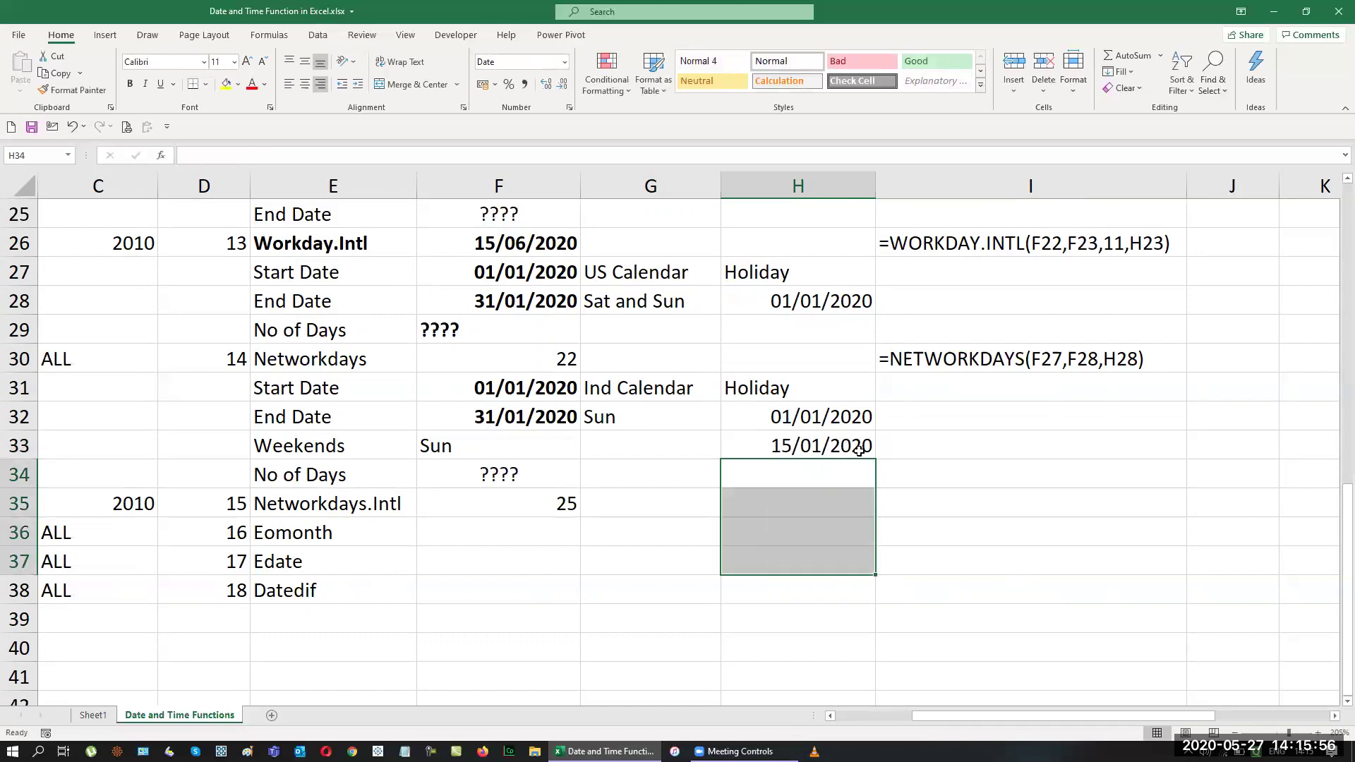
pyautogui.click(972, 521)
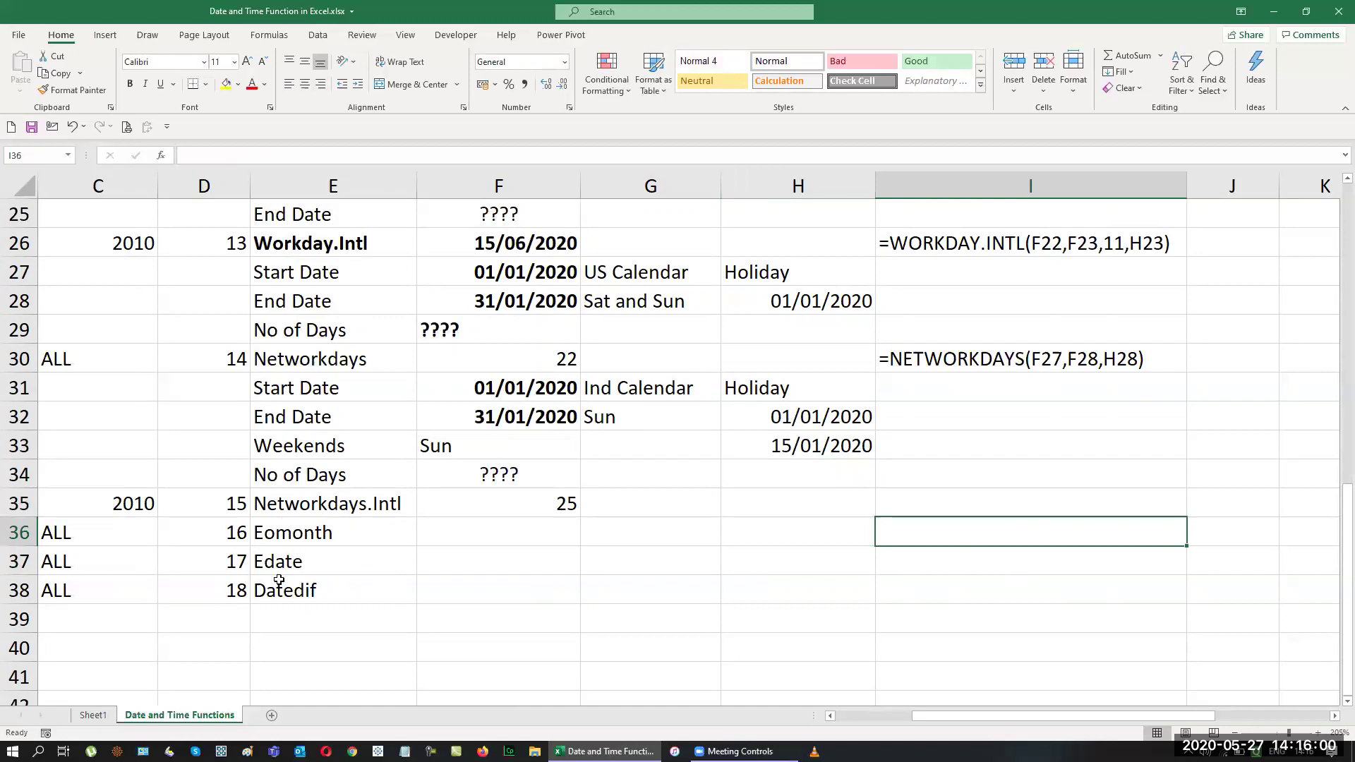
# Step: Insert two blank rows above the Eomonth row
pyautogui.moveTo(957, 717); pyautogui.dragTo(865, 717)
pyautogui.click(15, 534)
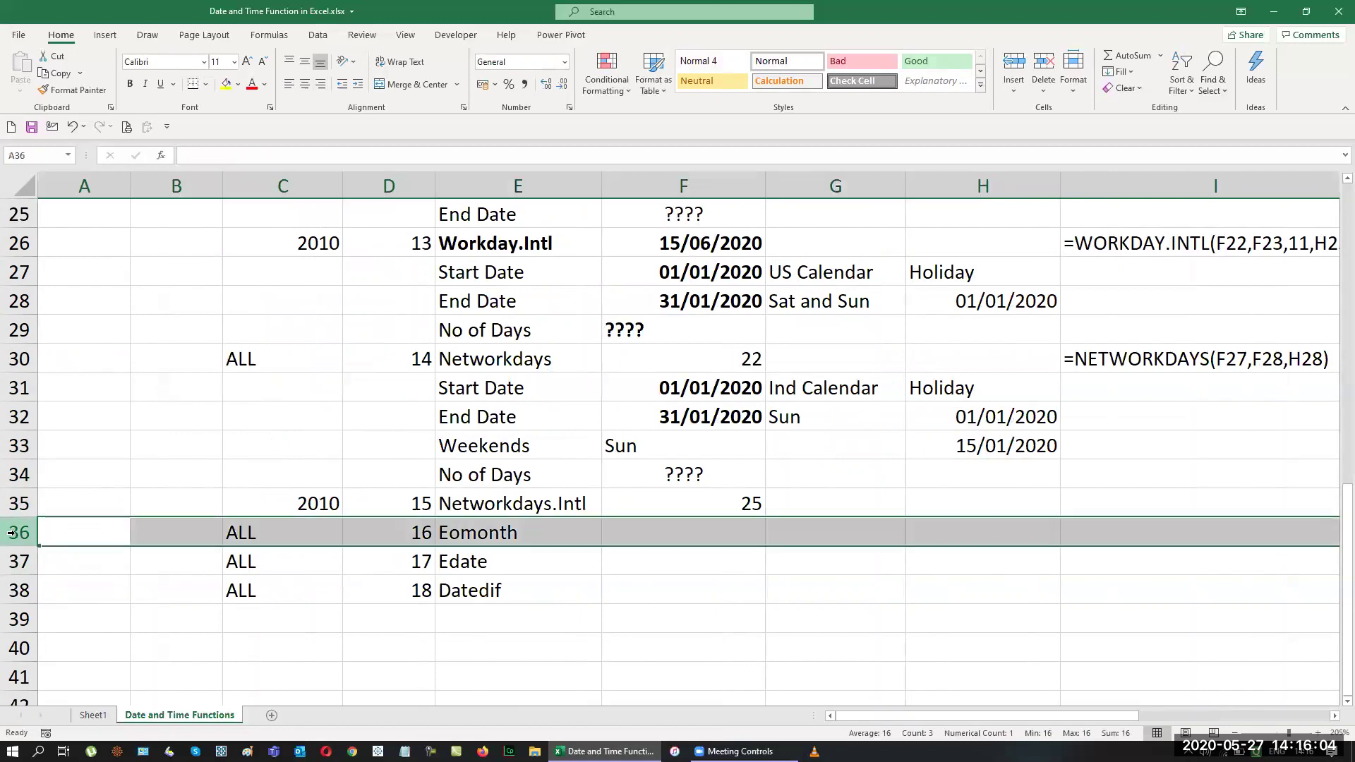
pyautogui.hotkey('ctrl', 'shift', '=')
pyautogui.hotkey('ctrl', 'shift', '=')
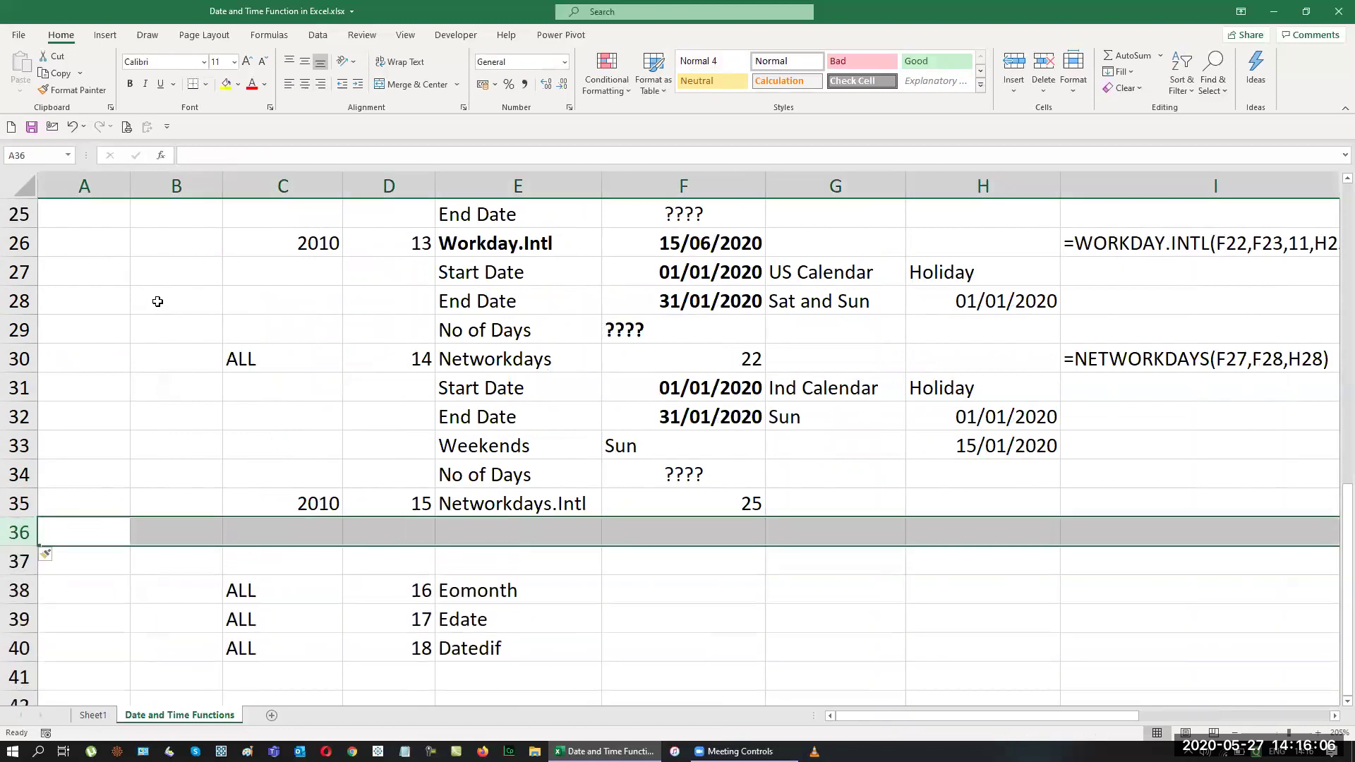
pyautogui.click(770, 601)
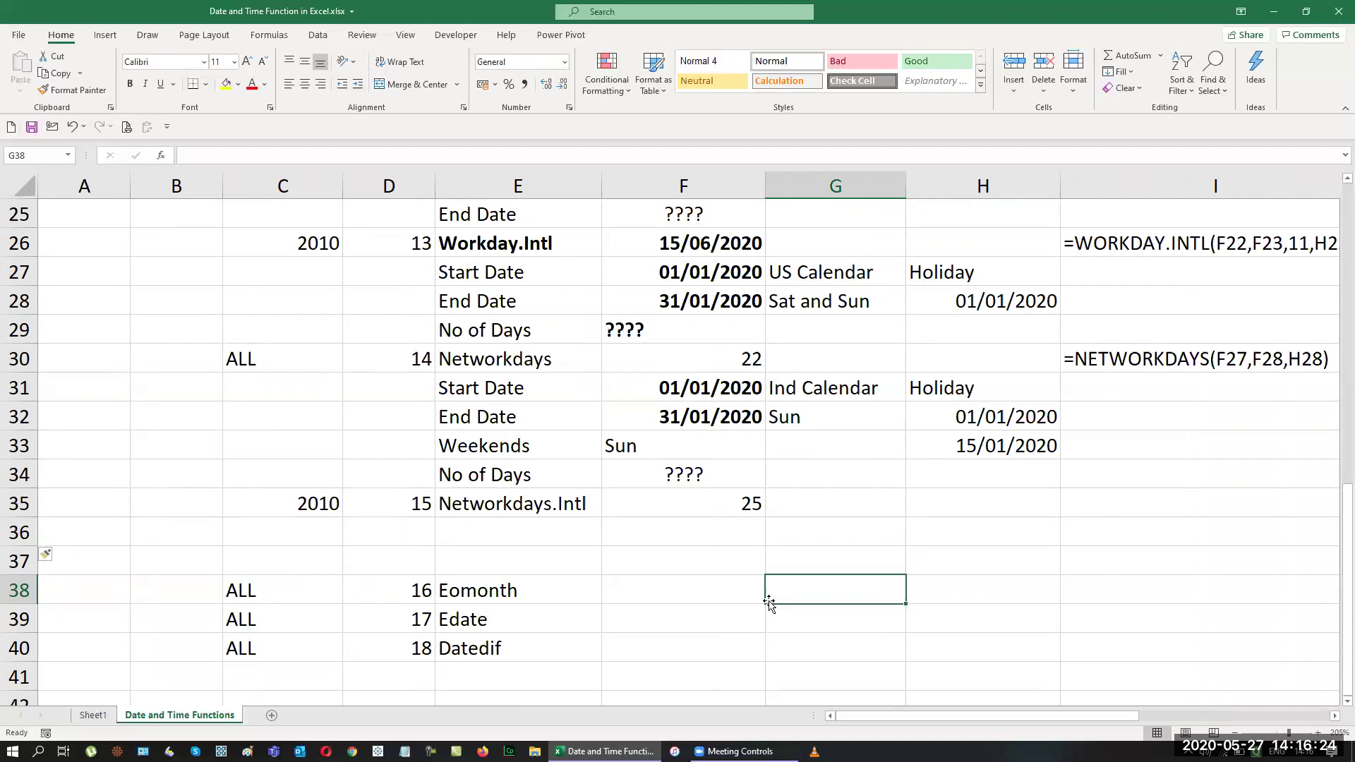
# Step: Copy the FORMULATEXT formula from I30 to I35 and autofit the width of column I
pyautogui.click(1183, 360)
pyautogui.hotkey('ctrl', 'c')
pyautogui.click(1117, 503)
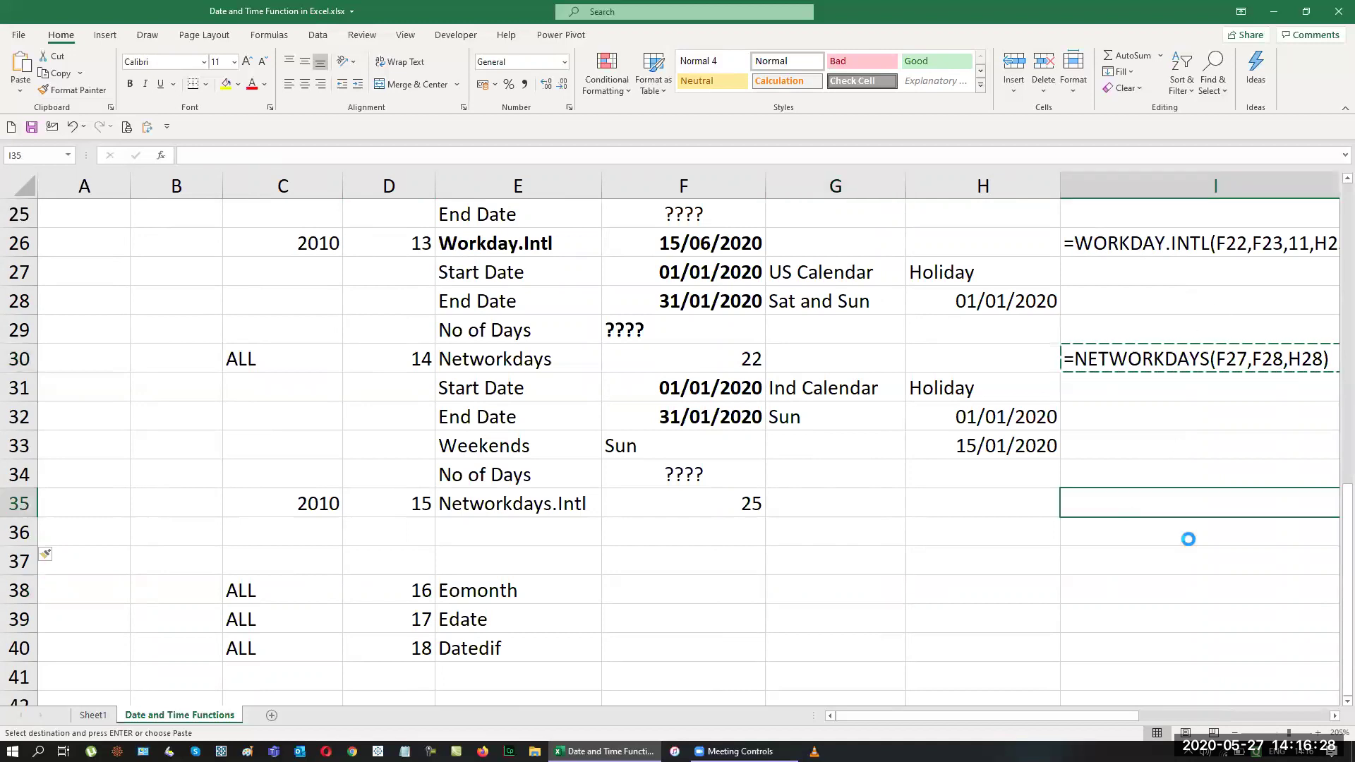
pyautogui.hotkey('ctrl', 'v')
pyautogui.press('Escape')
pyautogui.doubleClick(974, 183)
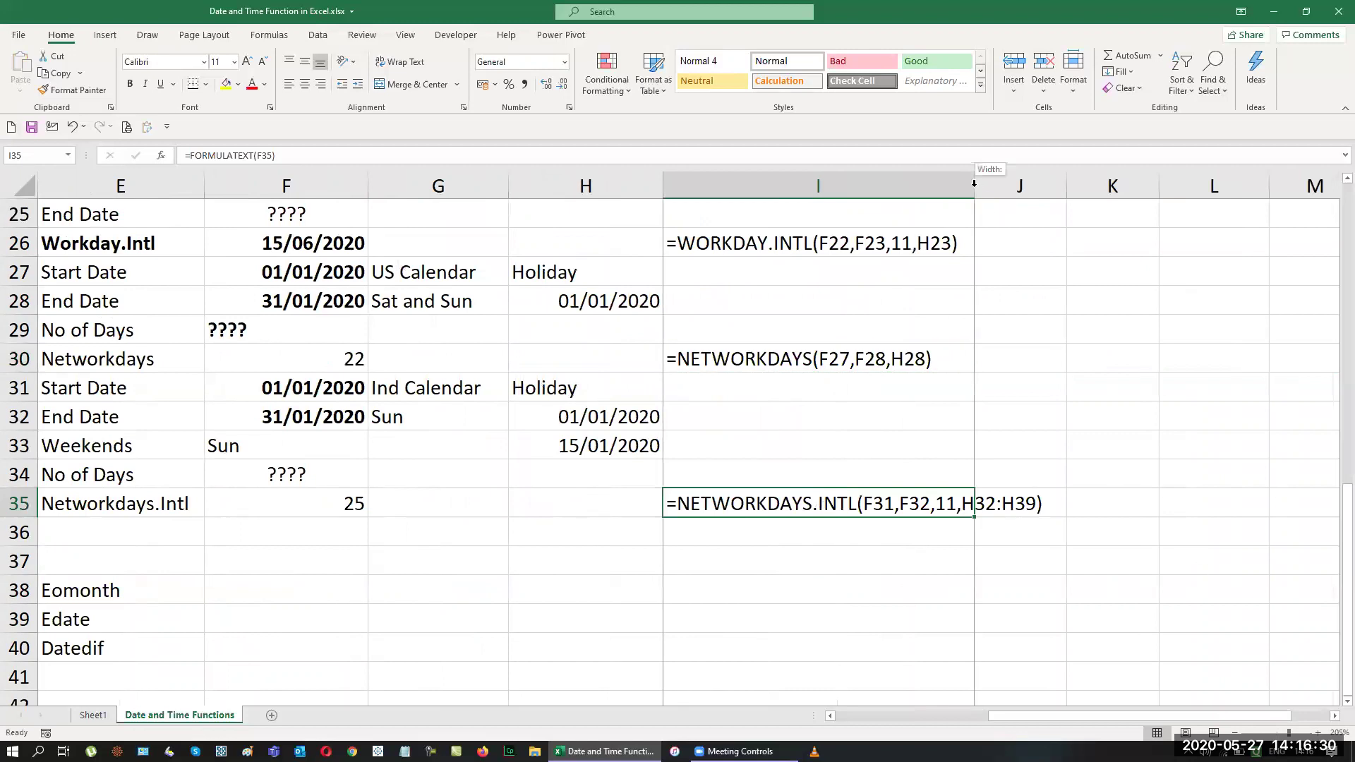
pyautogui.moveTo(1170, 716); pyautogui.dragTo(992, 724)
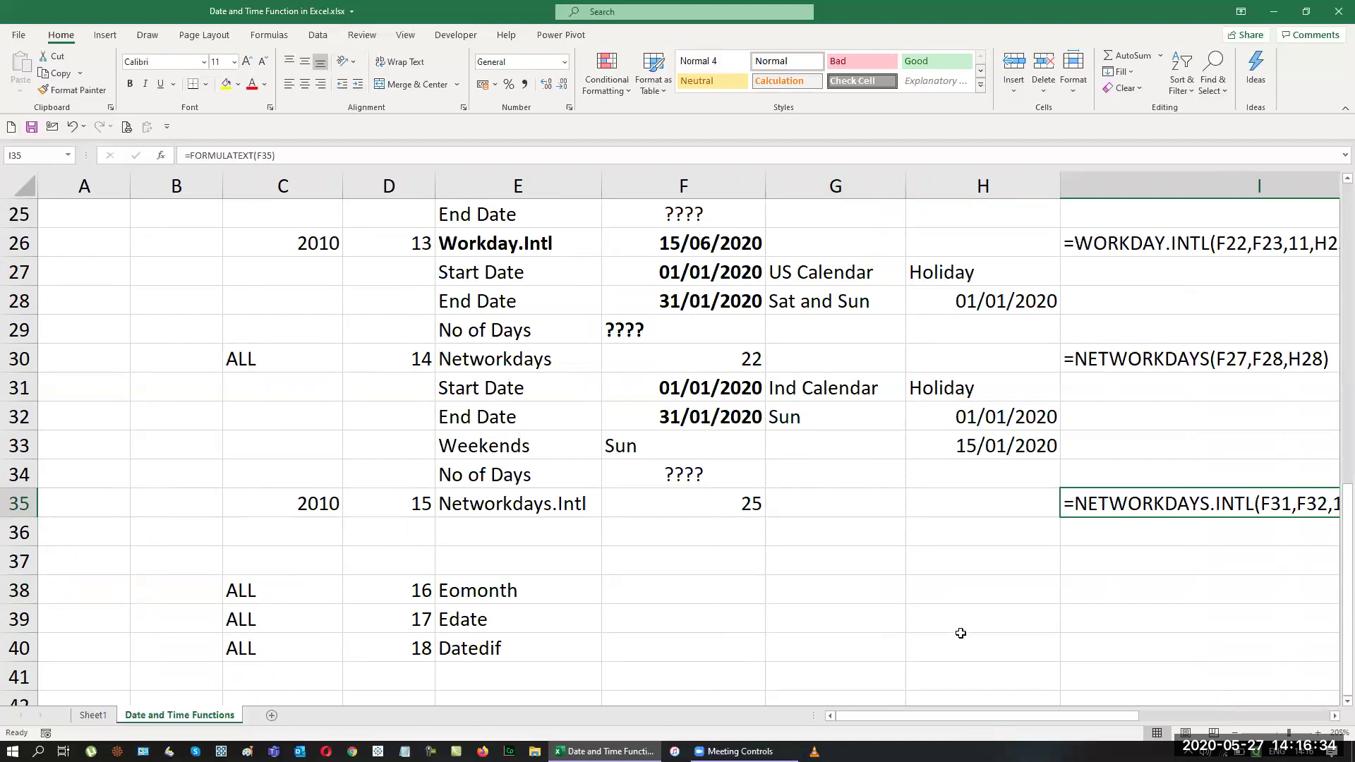
# Step: Enter the current date 27/05/2020 in F38 and put the heading Today's above it in F37
pyautogui.scroll(-1, 961, 633)
pyautogui.click(620, 505)
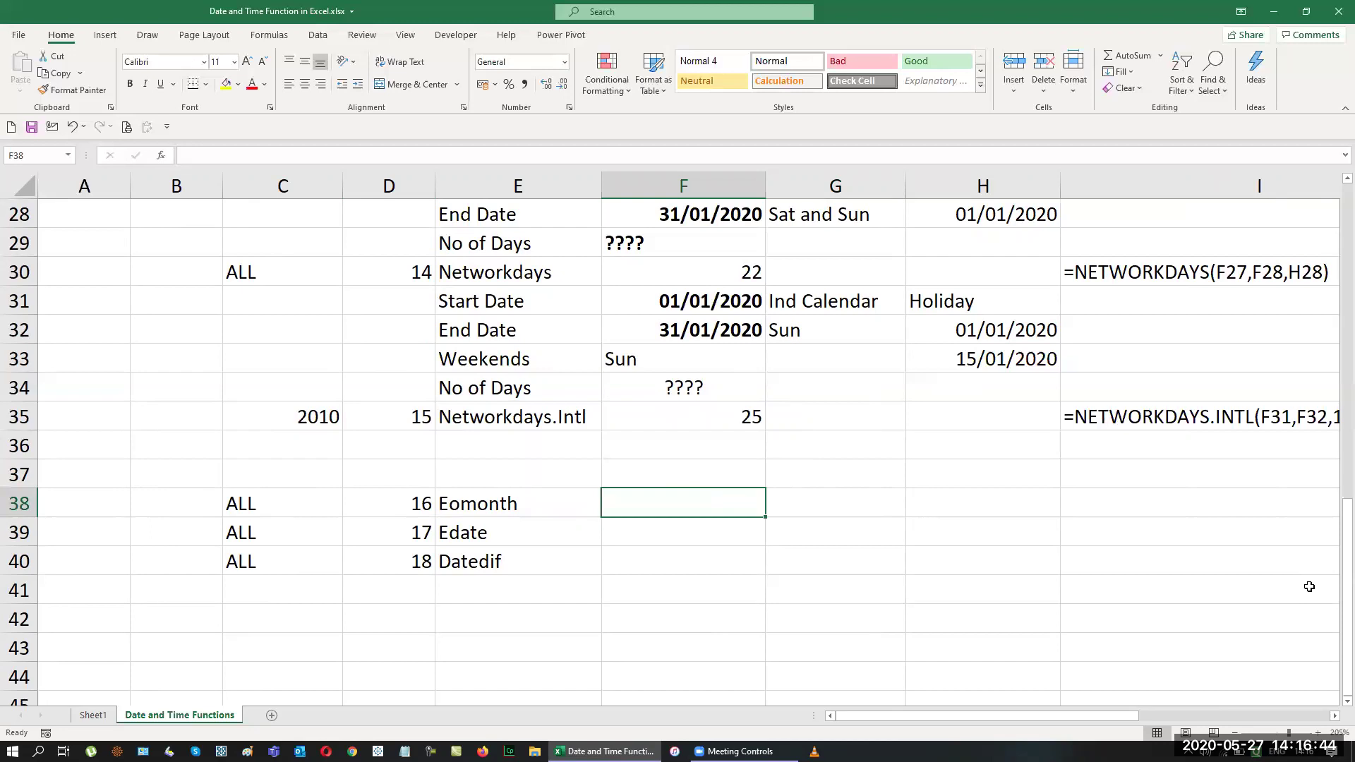
pyautogui.hotkey('ctrl', ';')
pyautogui.press('Return')
pyautogui.press('Up')
pyautogui.press('Up')
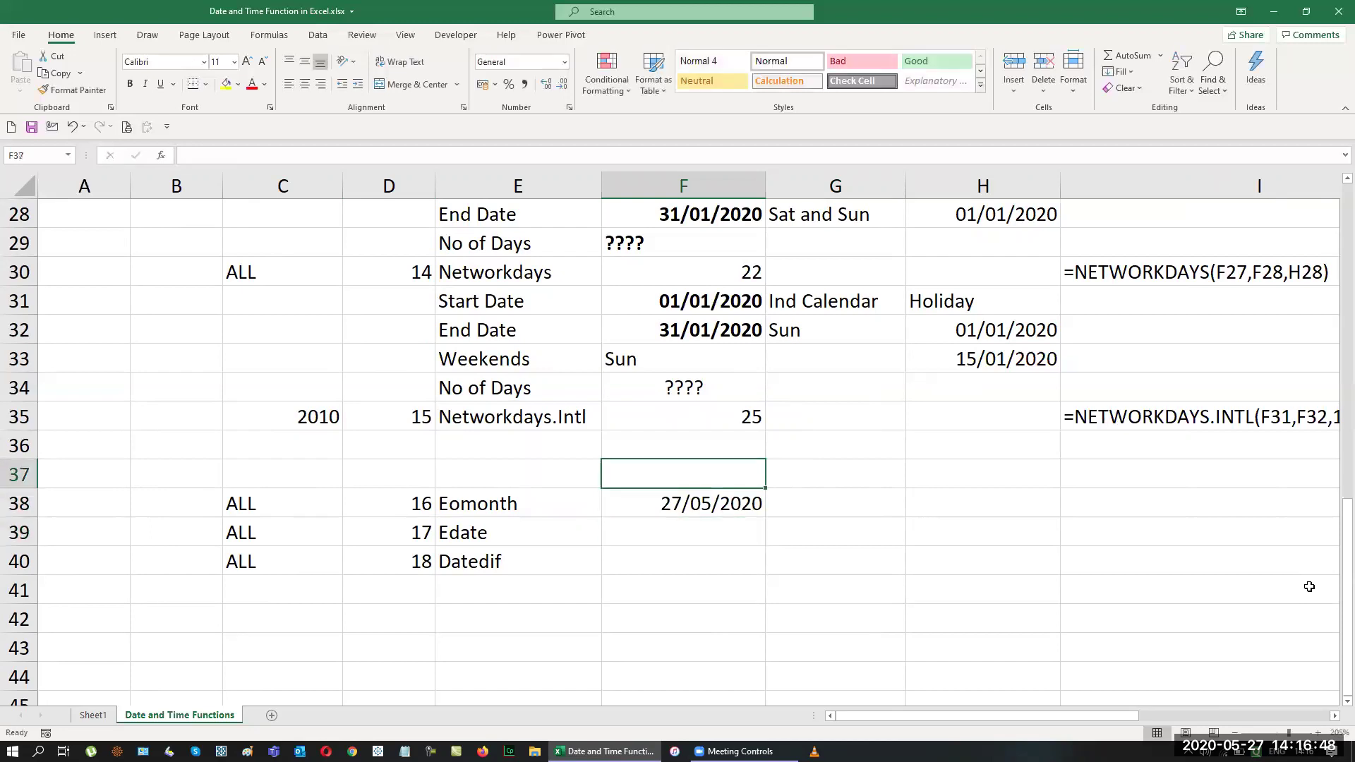
pyautogui.write("Today's")
pyautogui.press('Tab')
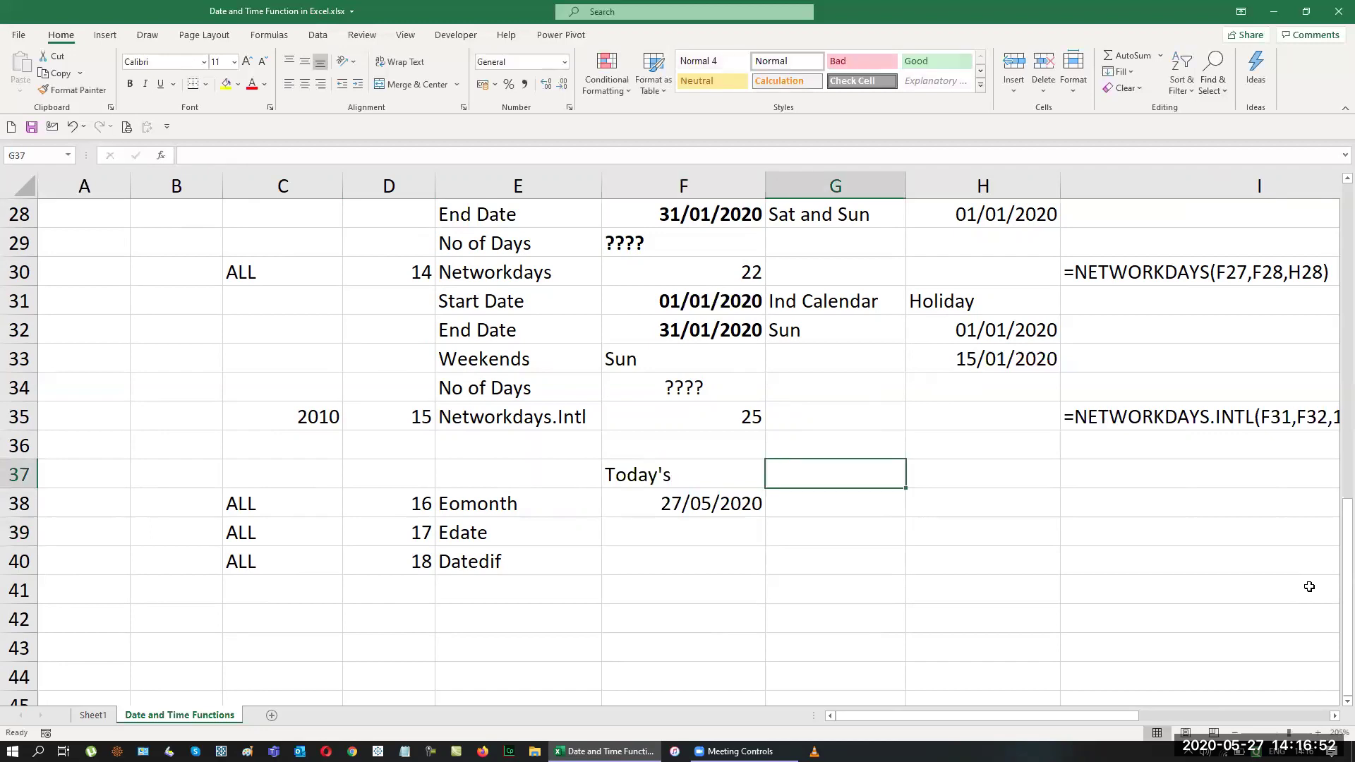
# Step: Enter the headings Current Month in G37 and Last Month in H37
pyautogui.press('Down')
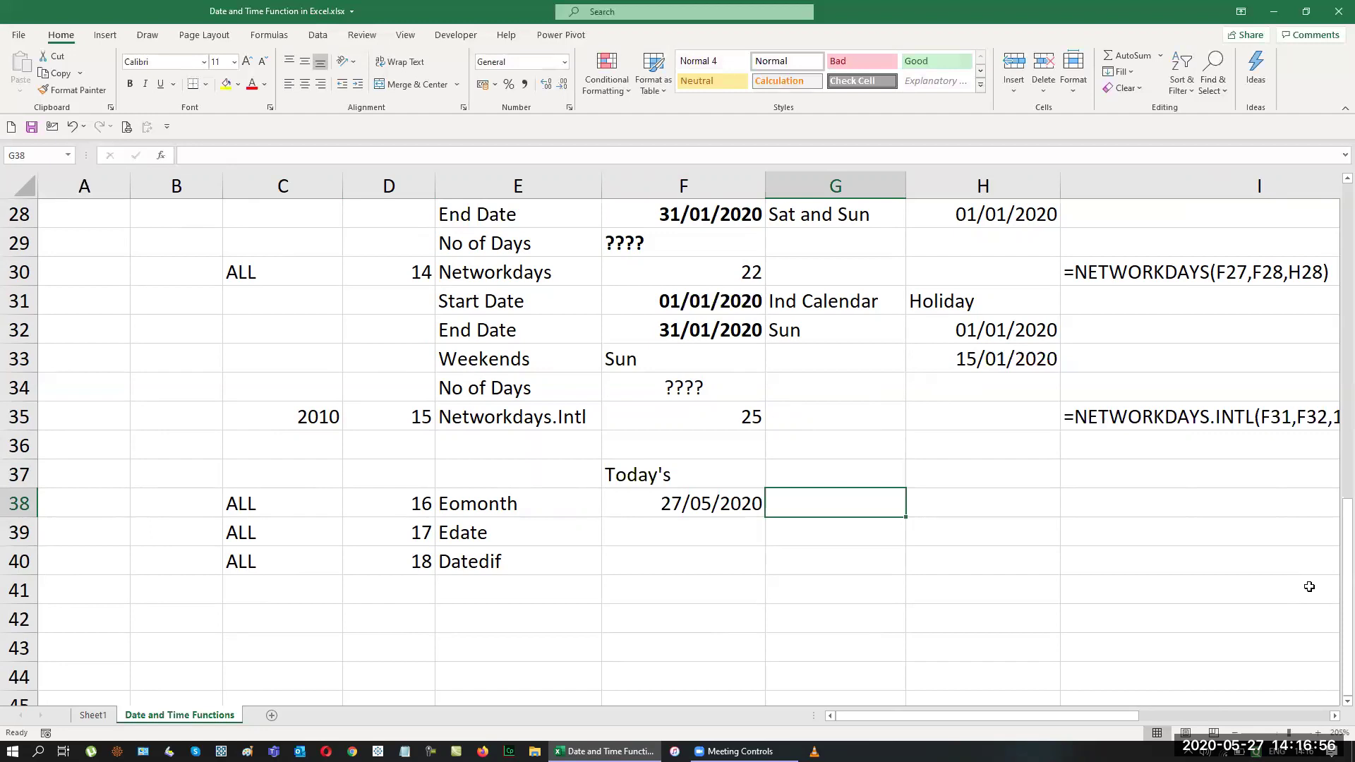
pyautogui.press('Up')
pyautogui.press('Right')
pyautogui.press('Right')
pyautogui.press('Right')
pyautogui.press('Left')
pyautogui.press('Left')
pyautogui.press('Left')
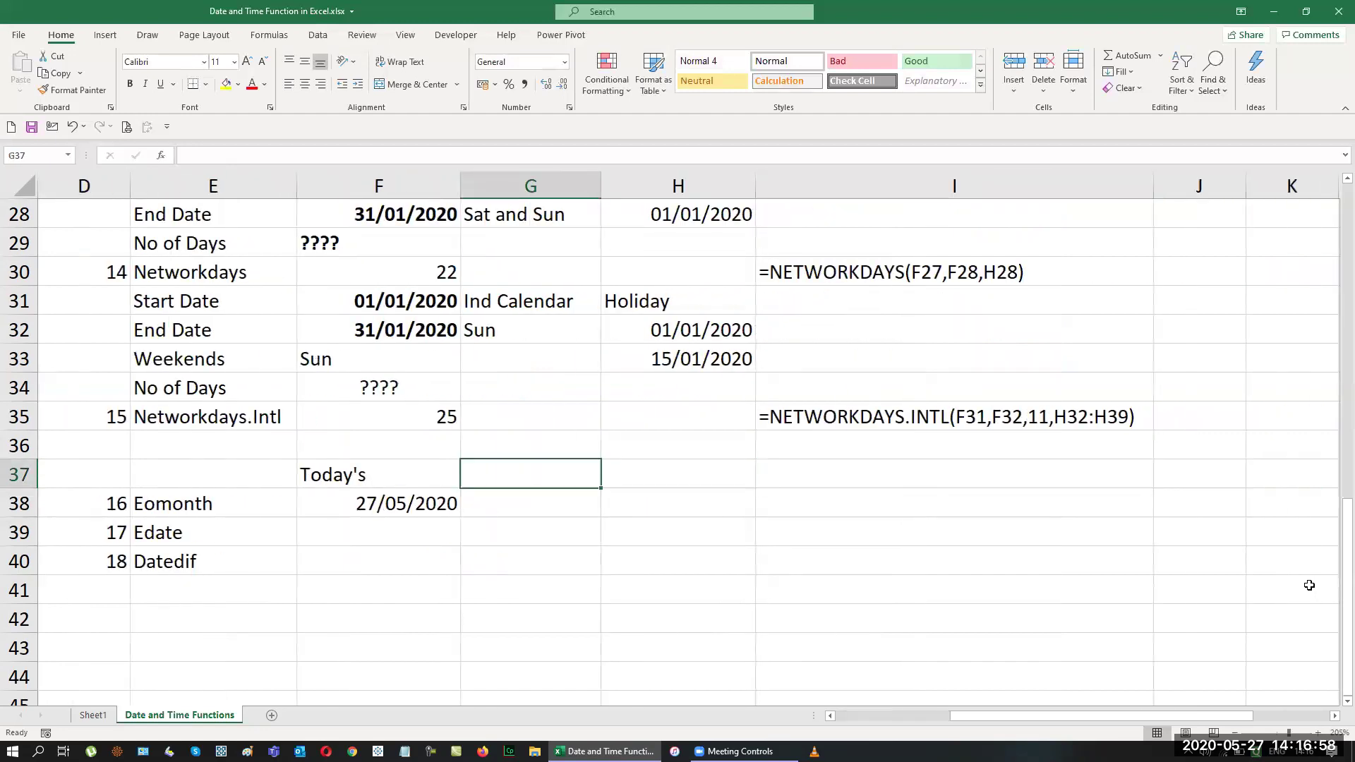
pyautogui.write('Current ')
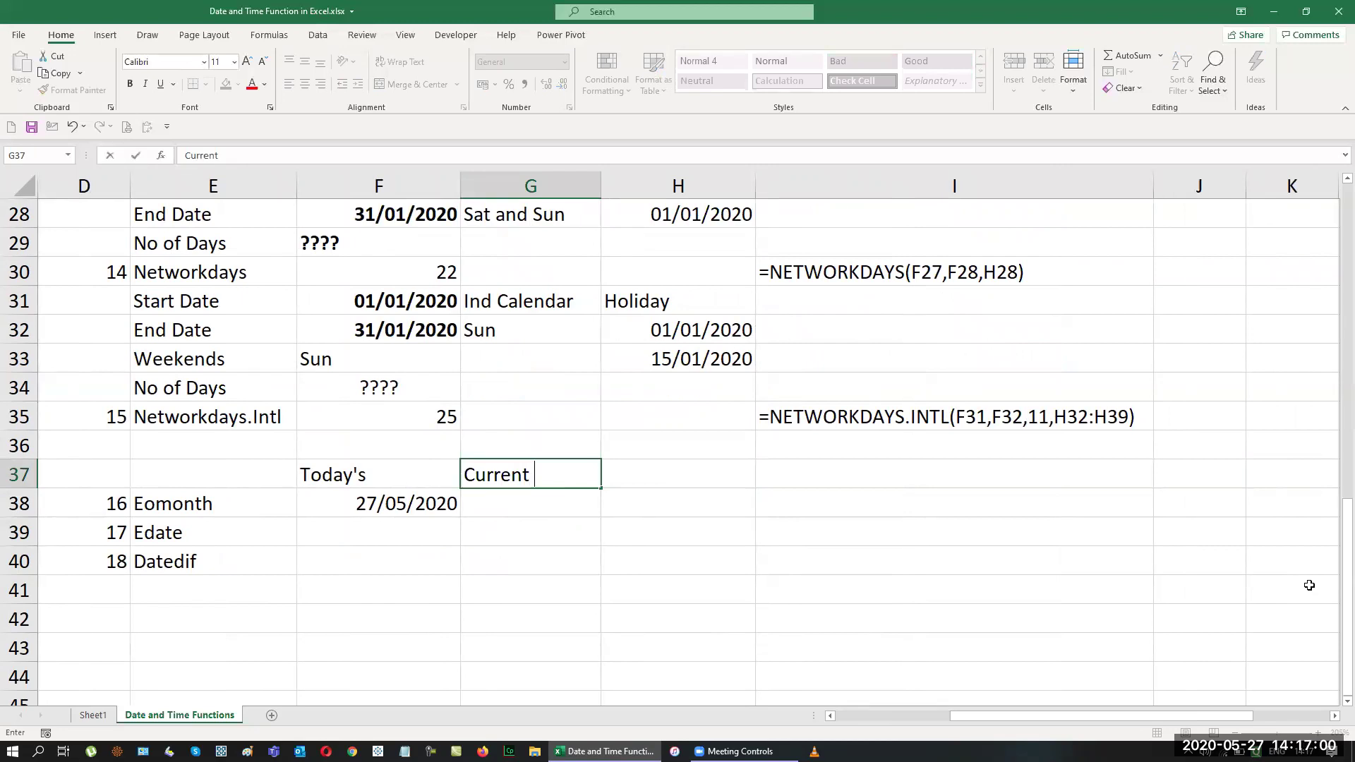
pyautogui.write('Month')
pyautogui.press('Tab')
pyautogui.write('Last Month')
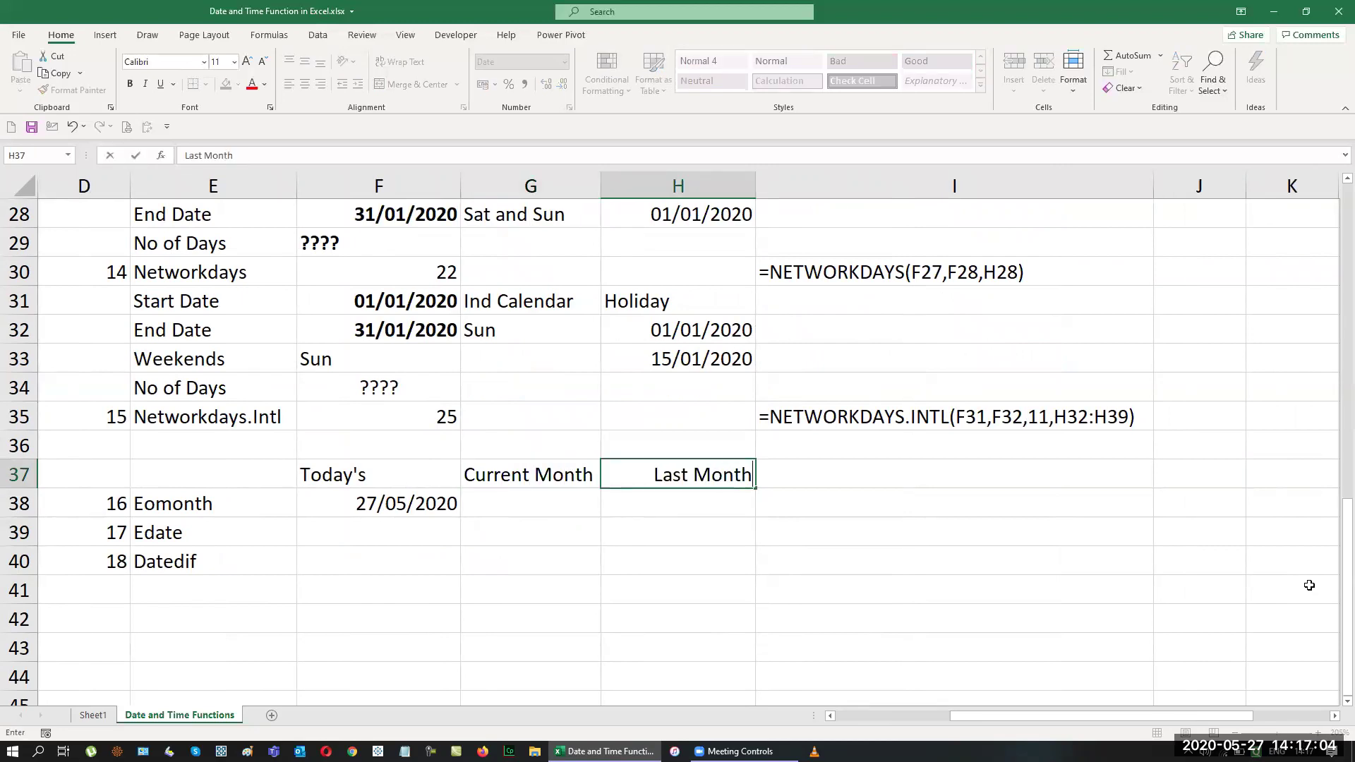
pyautogui.press('Tab')
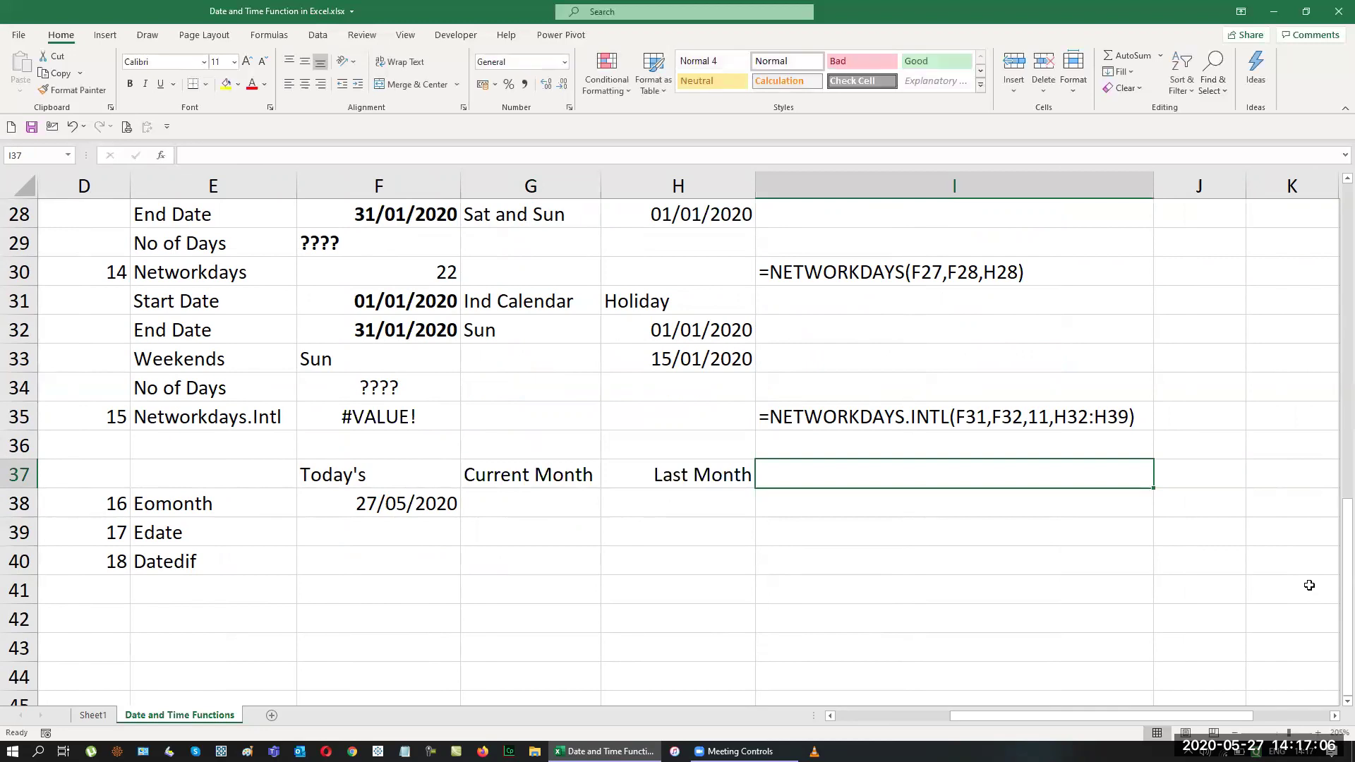
# Step: Enter the heading Next Month in I37
pyautogui.write('Next No')
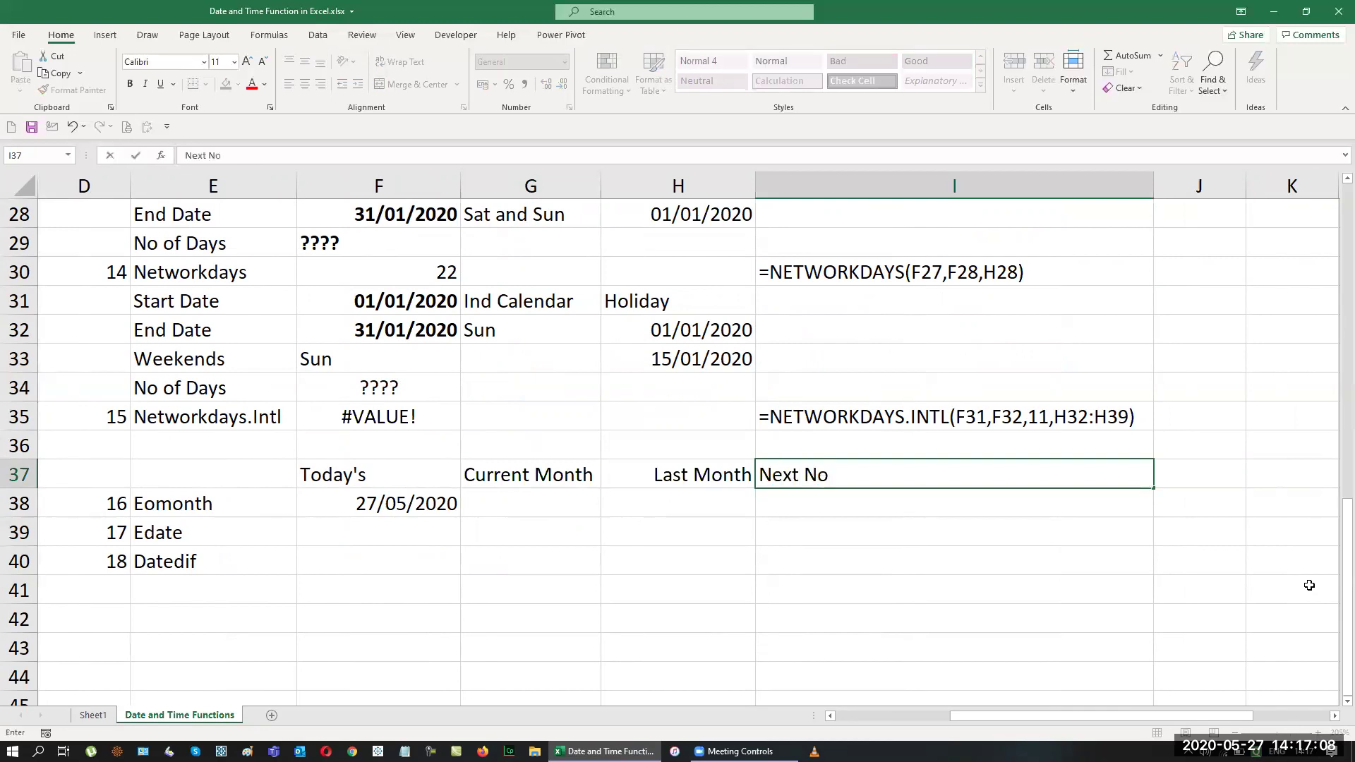
pyautogui.write('n')
pyautogui.press('BackSpace')
pyautogui.press('BackSpace')
pyautogui.press('BackSpace')
pyautogui.write('Month')
pyautogui.press('Return')
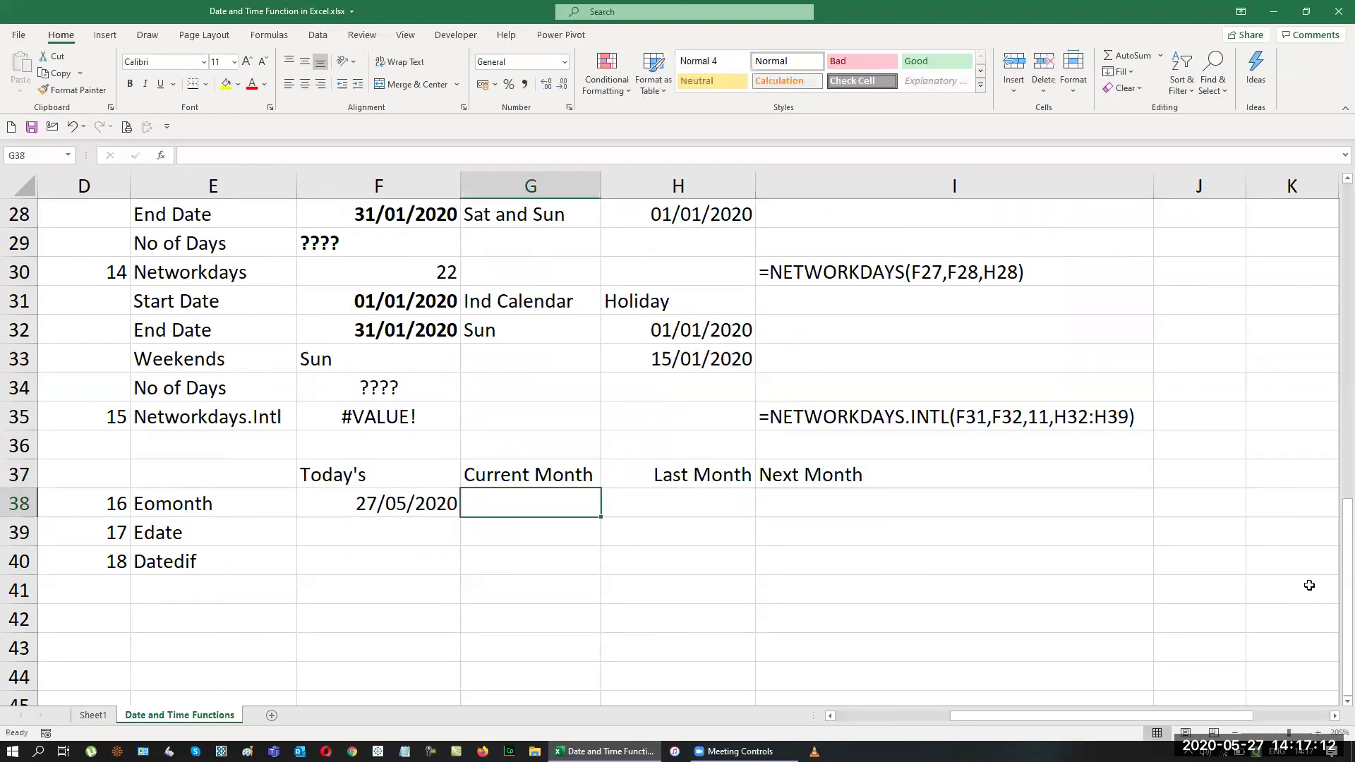
# Step: Enter the month offsets 0, -1 and 1 in G36:I36 above the month headings
pyautogui.press('Up')
pyautogui.press('Up')
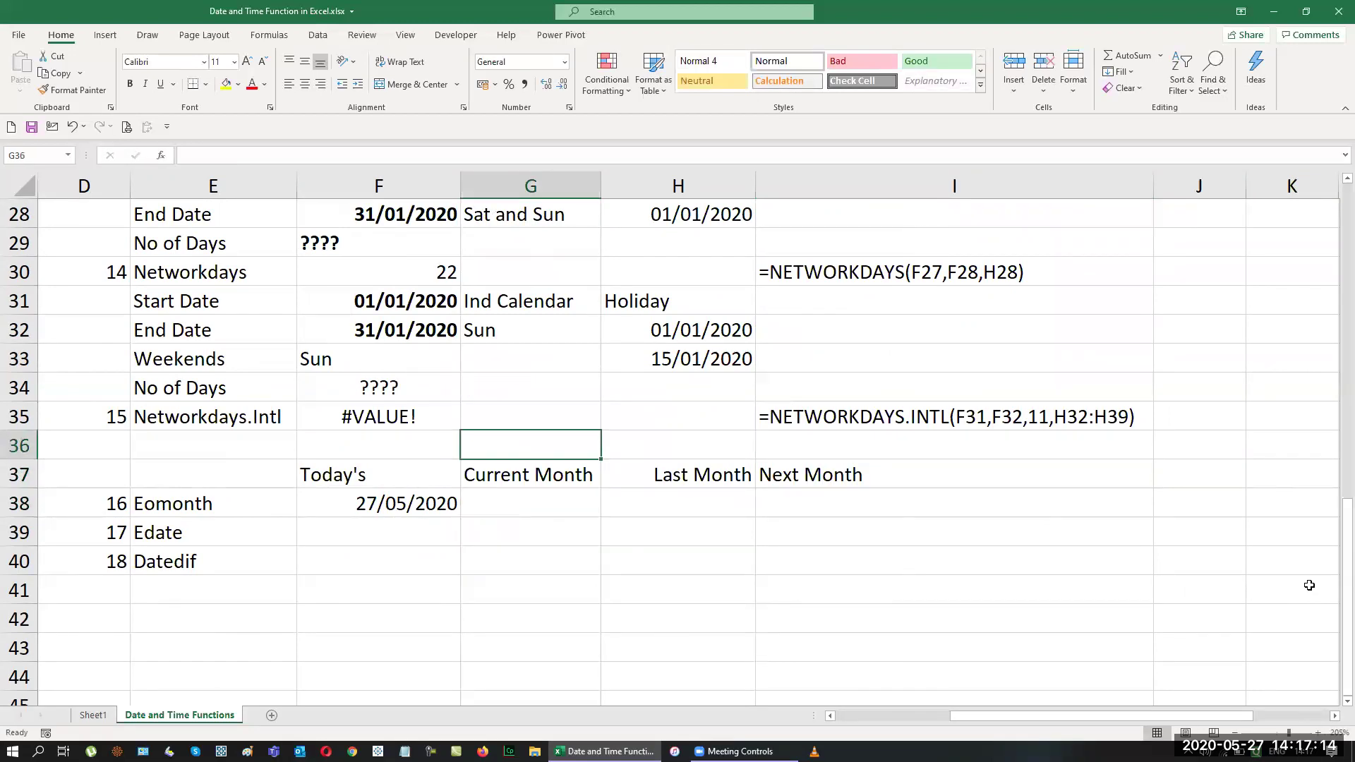
pyautogui.write('0')
pyautogui.press('Tab')
pyautogui.write('-1')
pyautogui.press('Tab')
pyautogui.write('1')
pyautogui.press('Return')
# Step: Format the -1 offset in H36 as a Number without decimal places
pyautogui.press('Up')
pyautogui.press('Right')
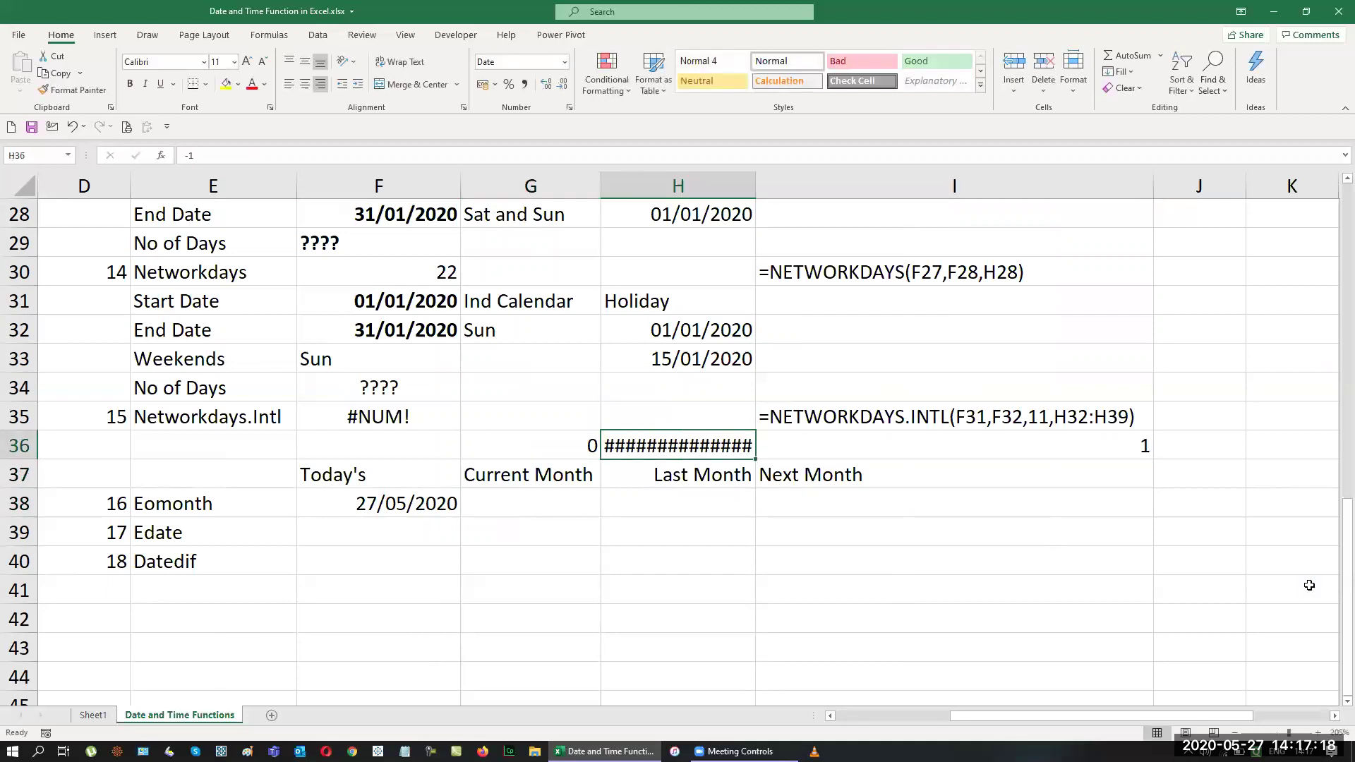
pyautogui.click(565, 62)
pyautogui.click(557, 121)
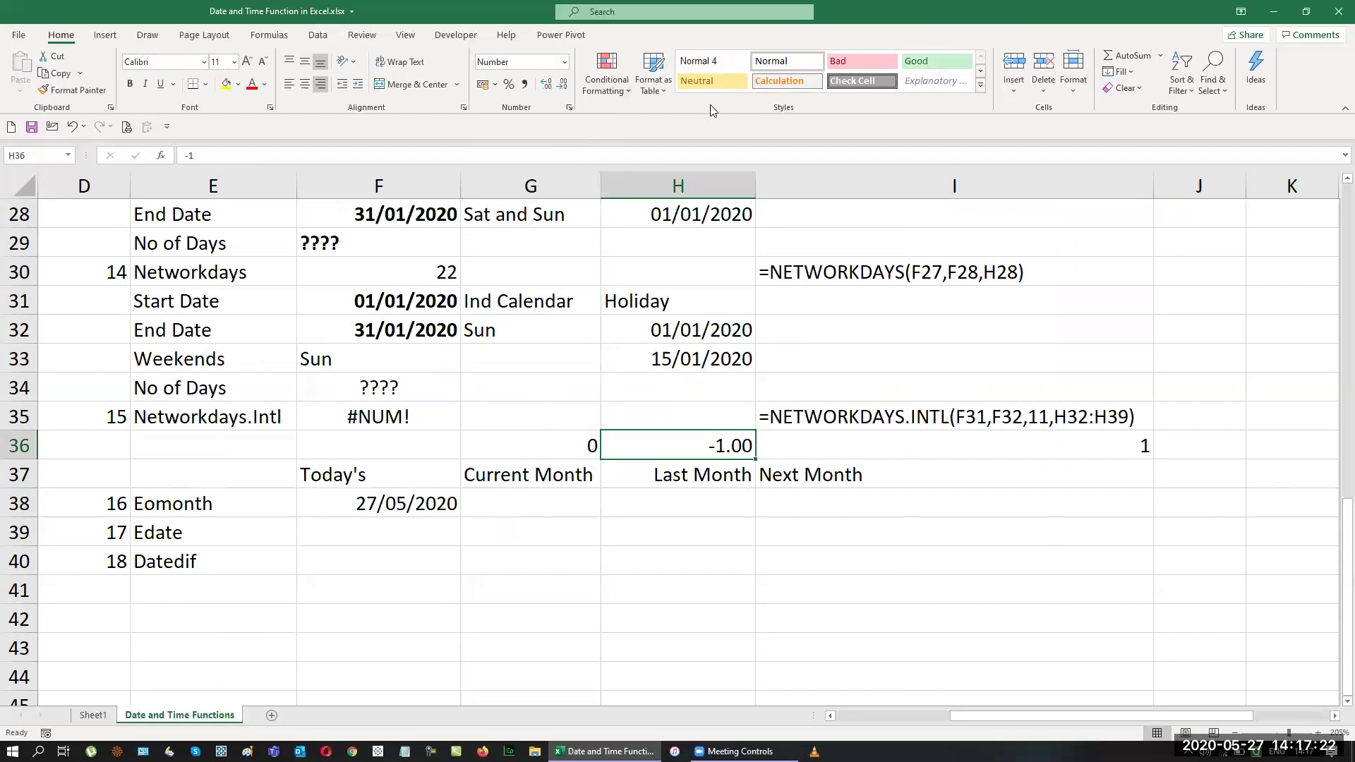
pyautogui.click(563, 84)
pyautogui.click(563, 84)
# Step: Move the Eomonth, Edate and Datedif block with its row 37 headings one column over, from C37 to B37
pyautogui.moveTo(990, 718); pyautogui.dragTo(876, 717)
pyautogui.moveTo(311, 476); pyautogui.dragTo(1073, 562)
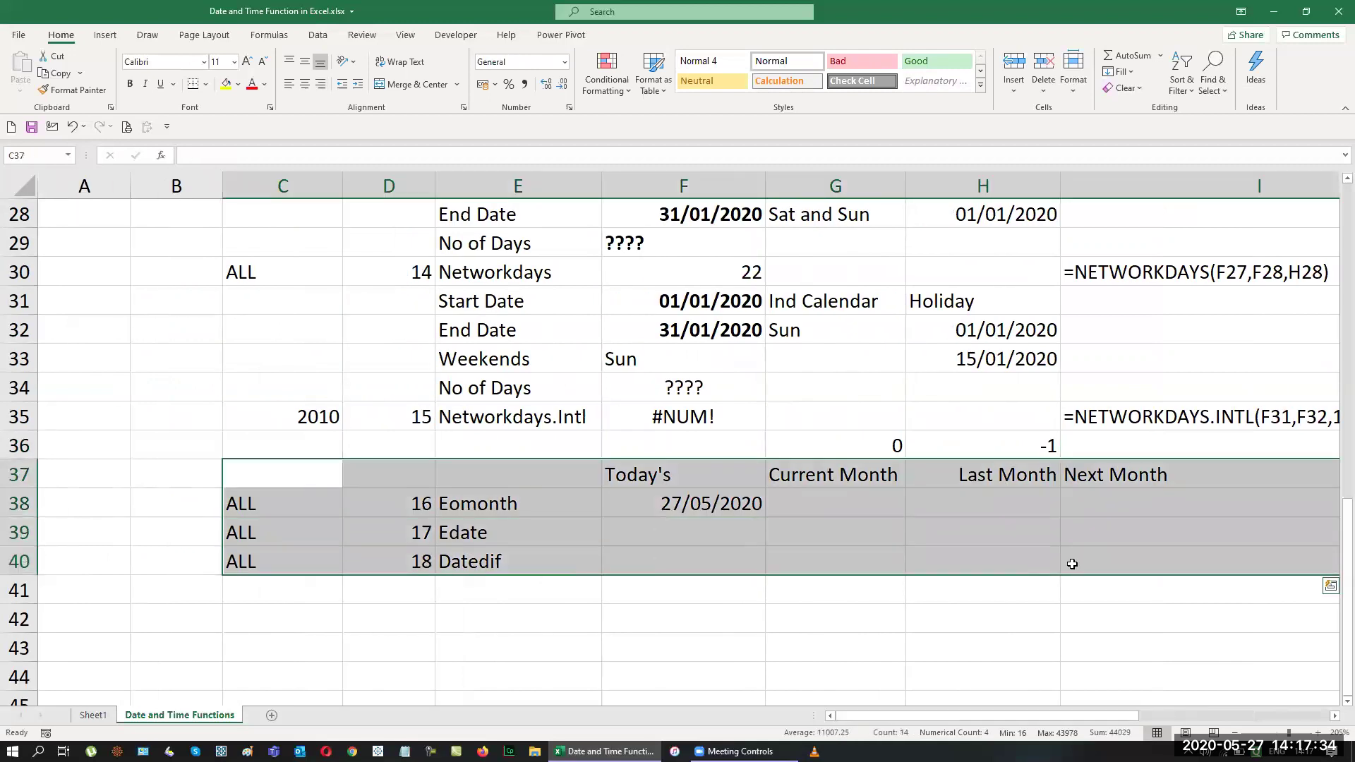
pyautogui.hotkey('ctrl', 'c')
pyautogui.click(175, 474)
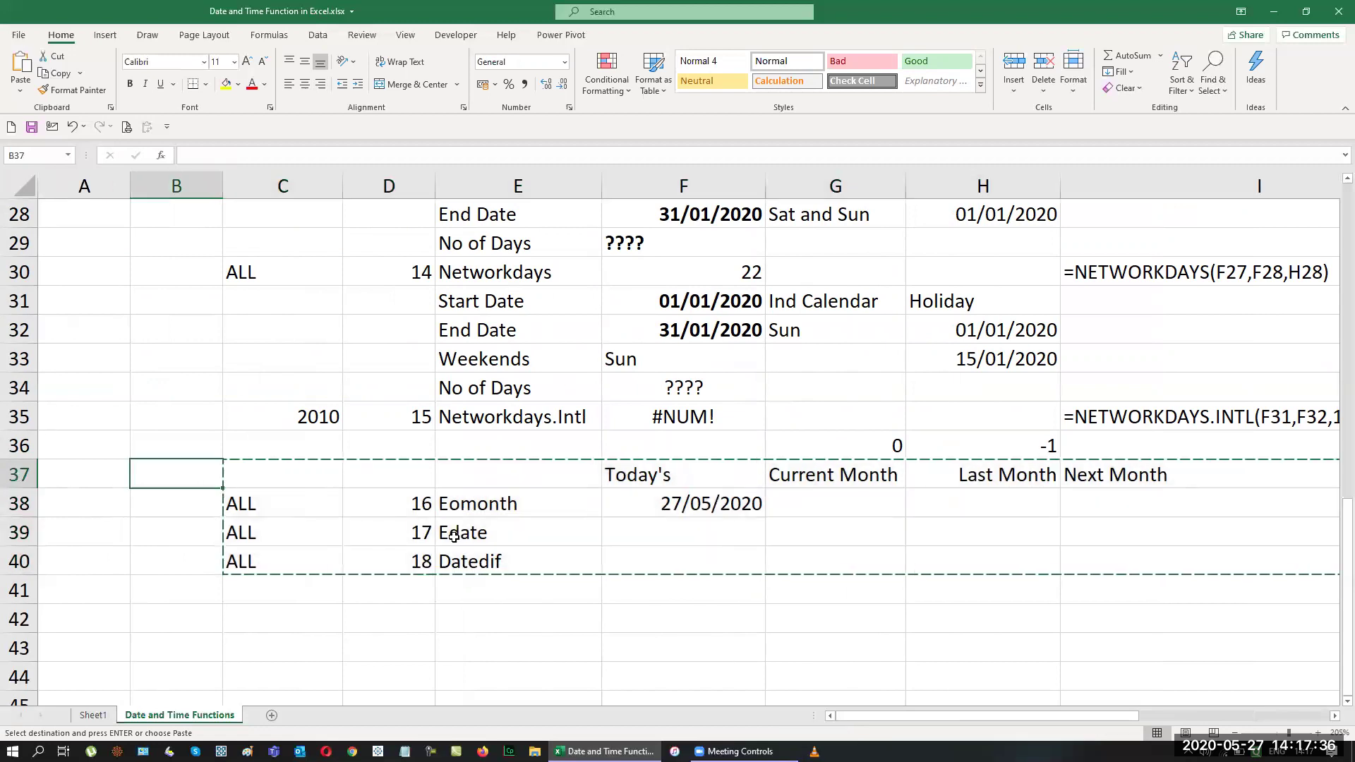
pyautogui.hotkey('ctrl', 'v')
pyautogui.click(510, 570)
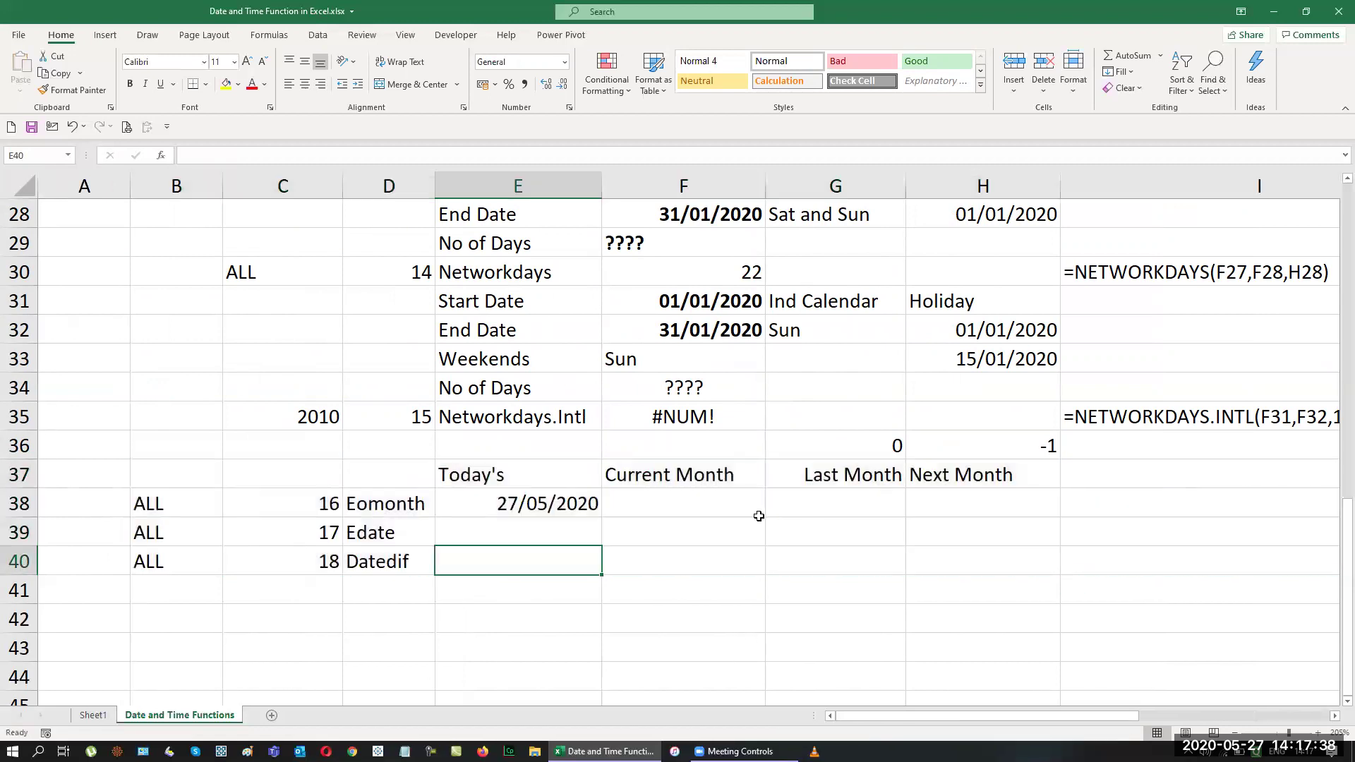
# Step: Shrink the holiday range of the NETWORKDAYS.INTL formula in F35 to exclude the month offsets and headings below the holiday dates
pyautogui.click(1149, 479)
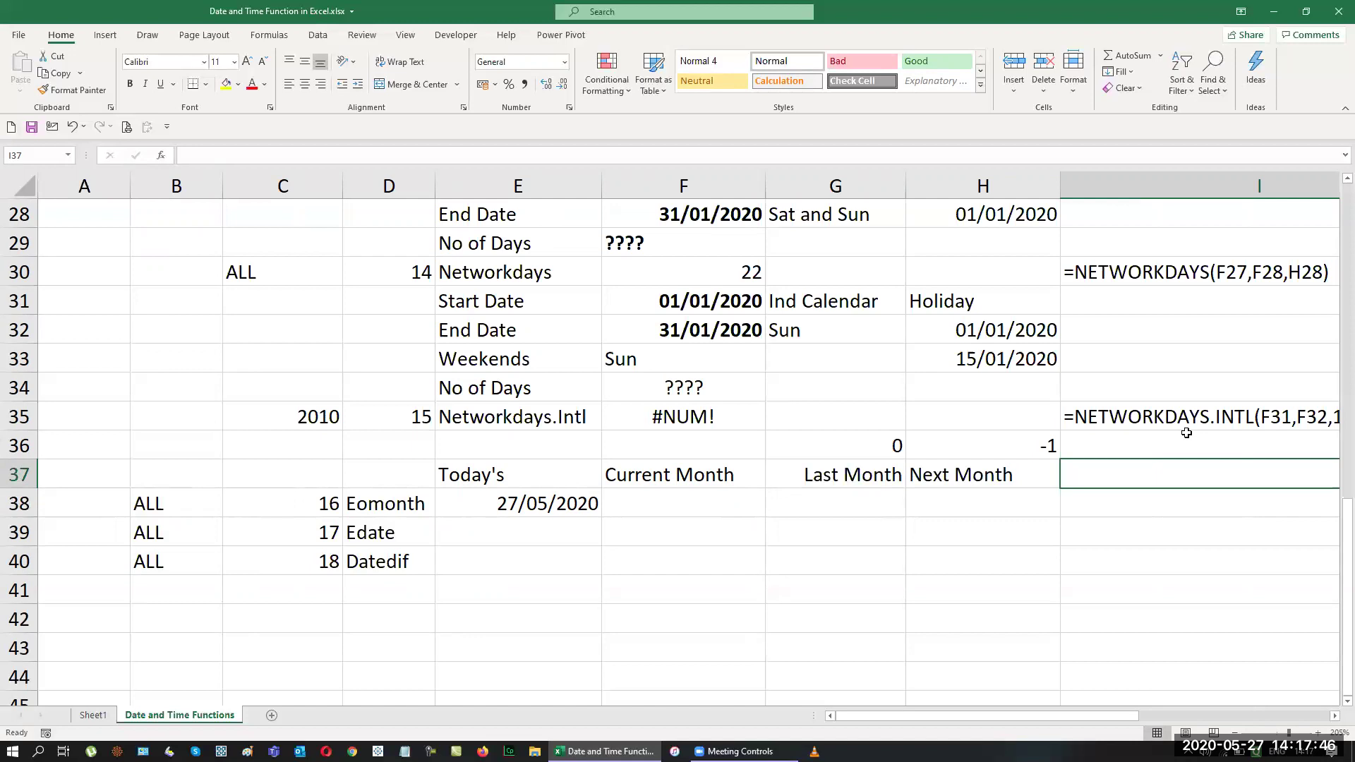
pyautogui.click(705, 423)
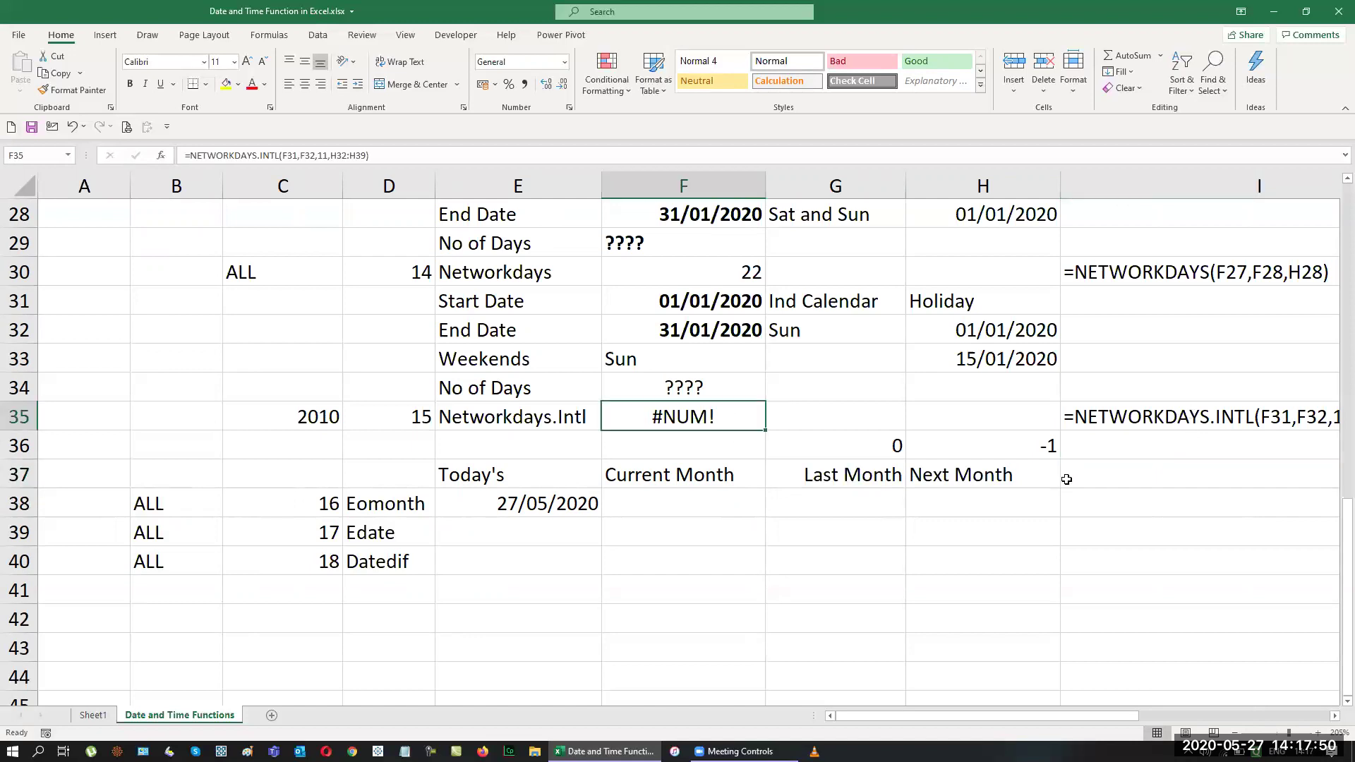
pyautogui.press('F2')
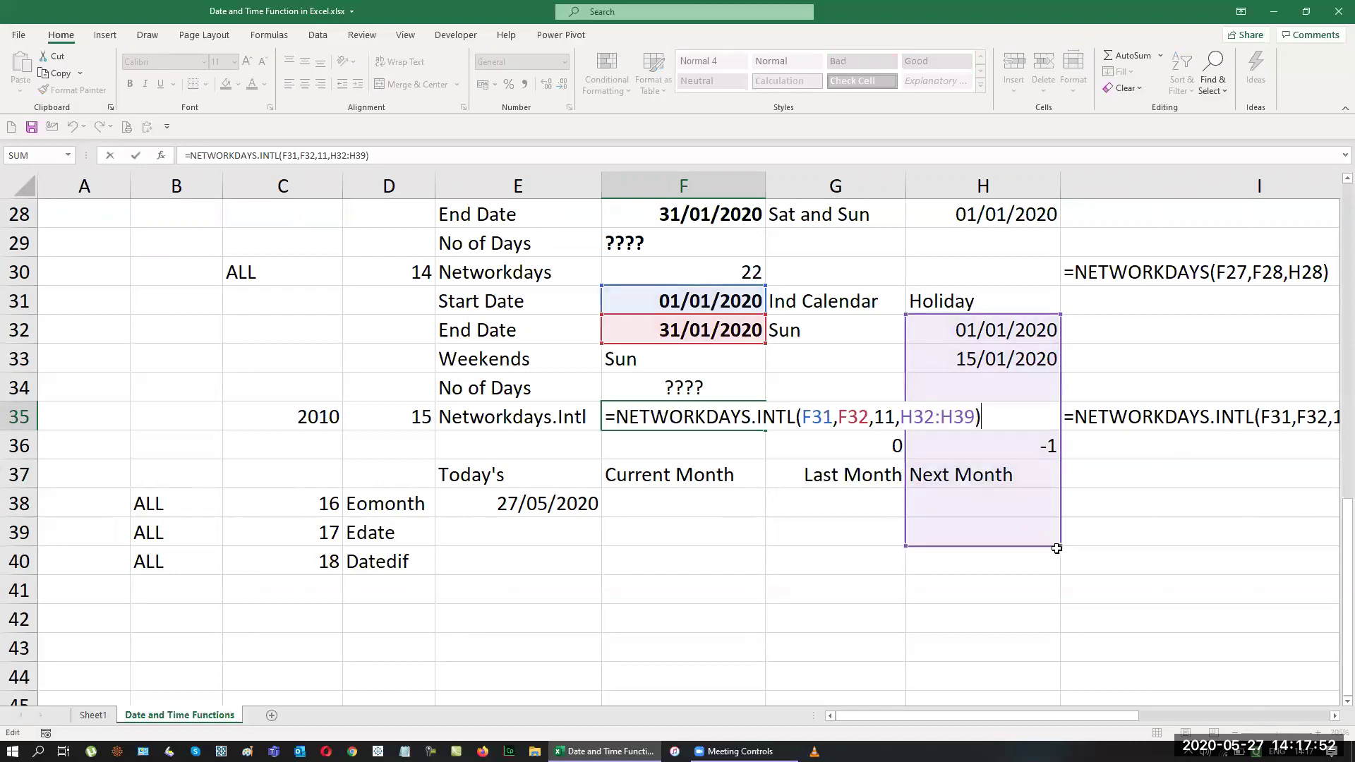
pyautogui.moveTo(1059, 547); pyautogui.dragTo(1047, 374)
pyautogui.press('Return')
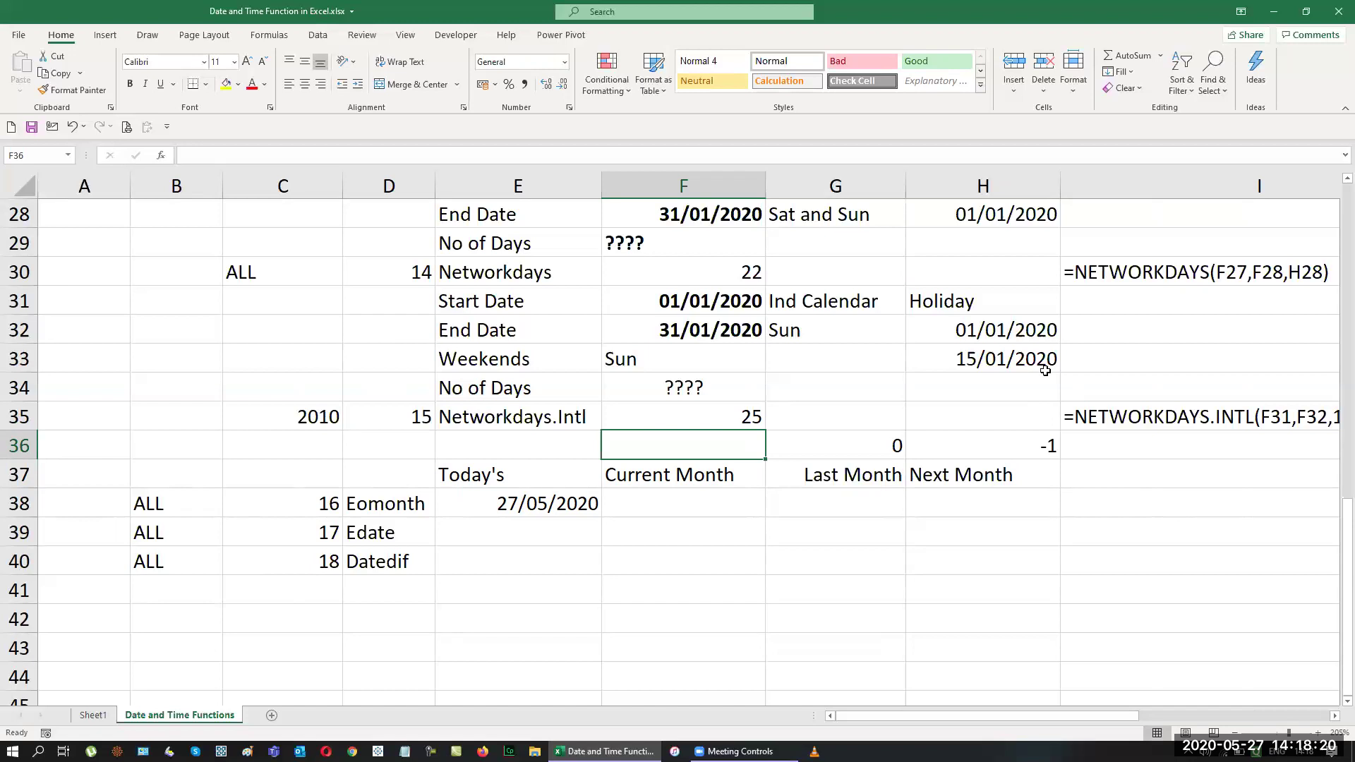
pyautogui.click(712, 506)
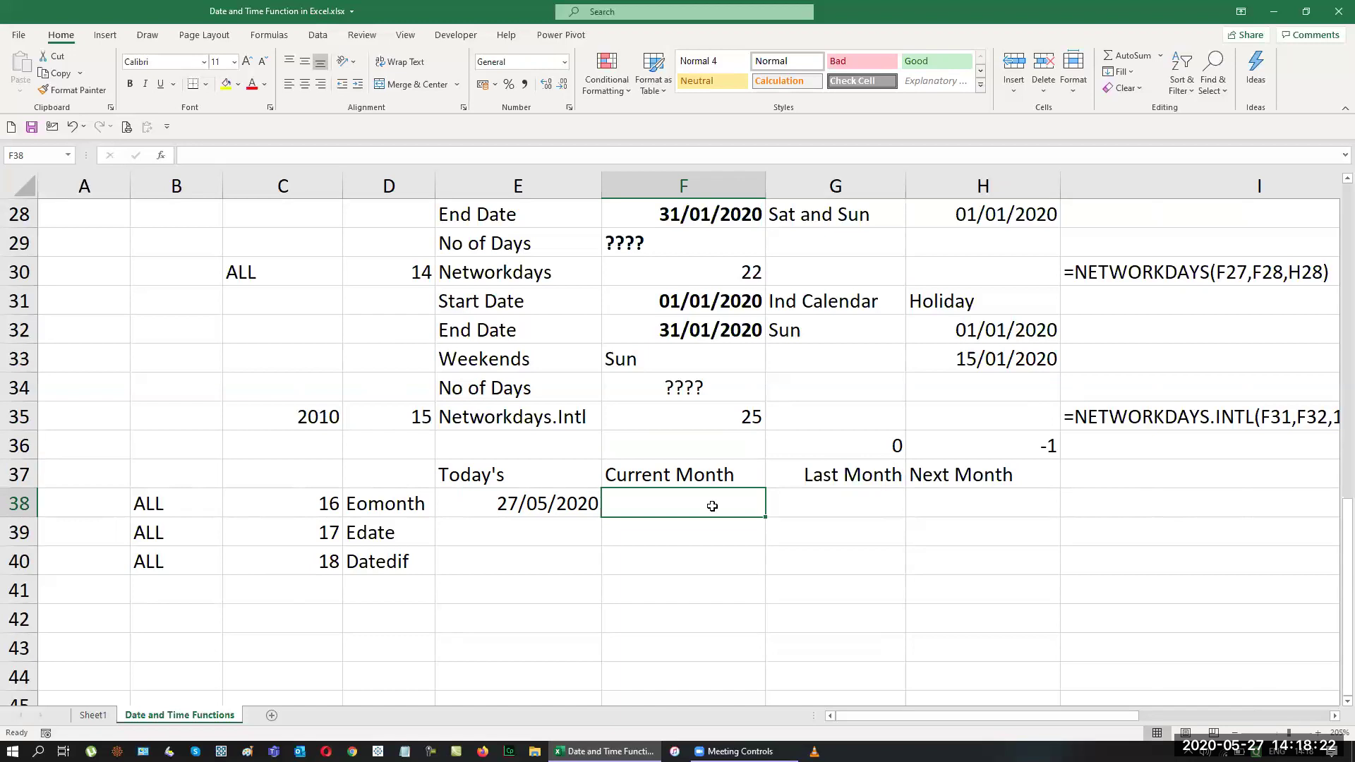
# Step: Calculate the current month's end date in F38 with EOMONTH, using an absolute reference to E38 as start date and F36 as months
pyautogui.write('=eom')
pyautogui.press('Tab')
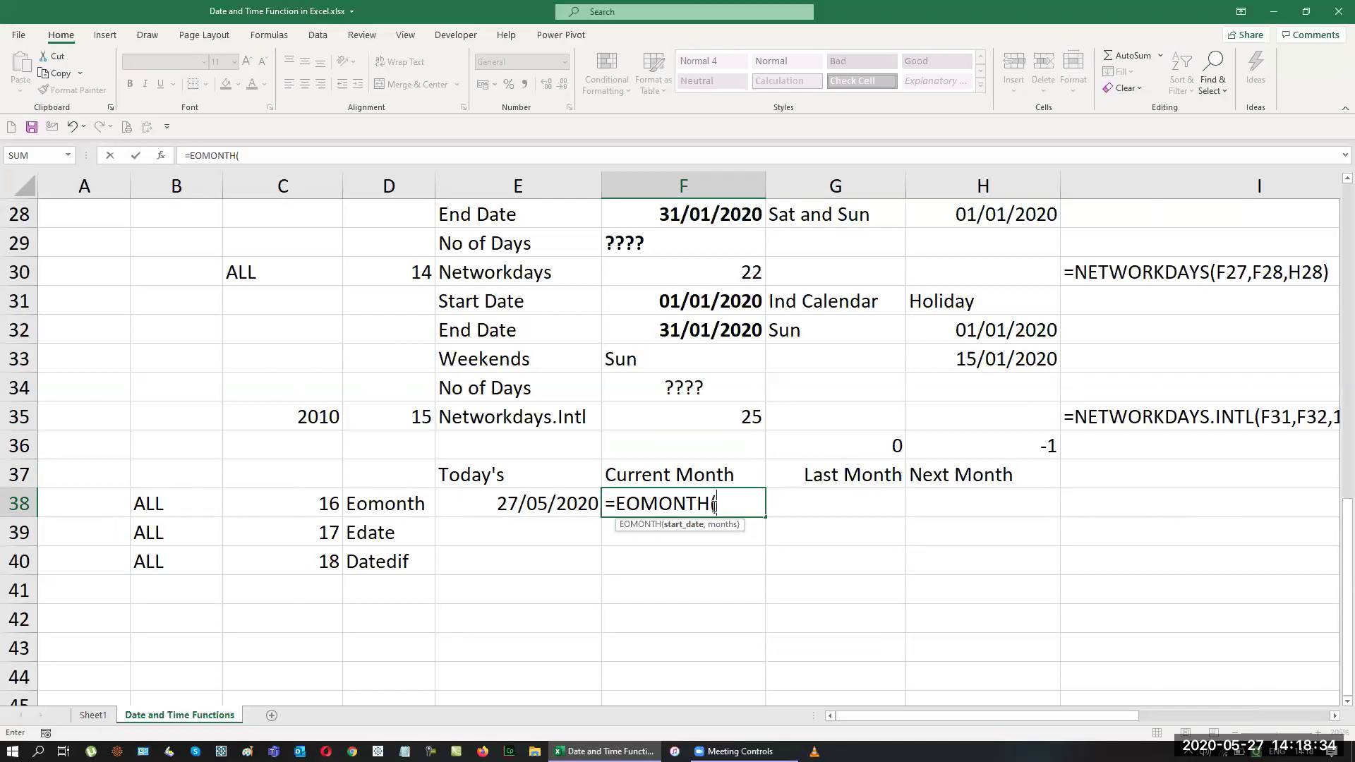
pyautogui.press('Left')
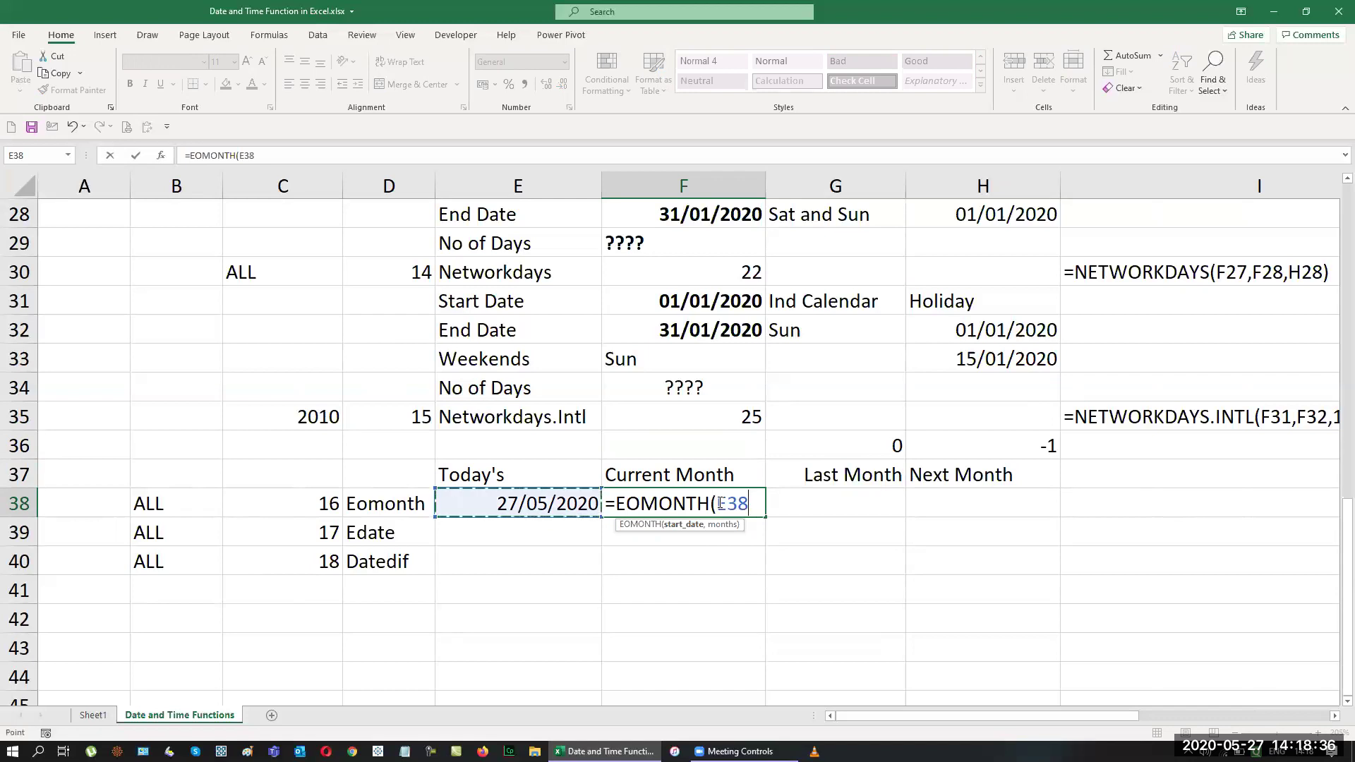
pyautogui.press('F4')
pyautogui.write(',')
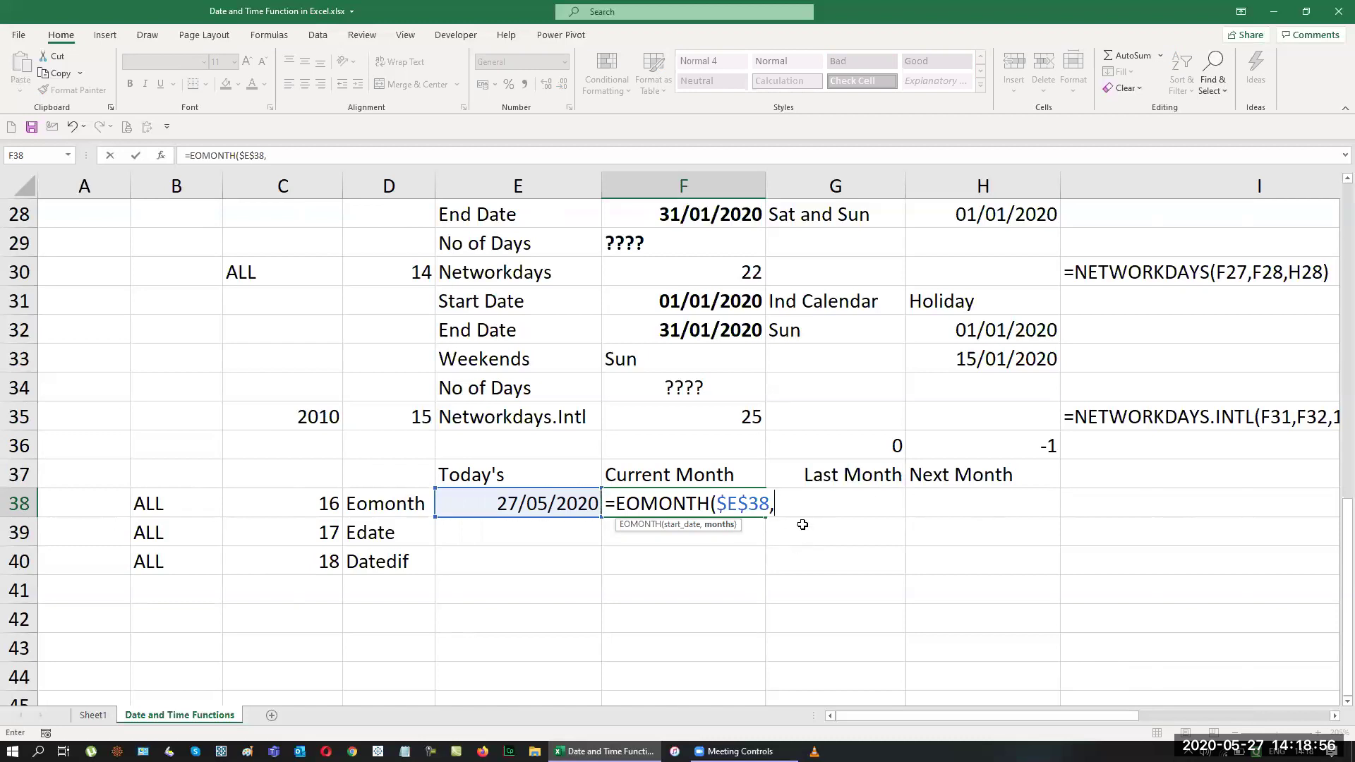
pyautogui.click(700, 452)
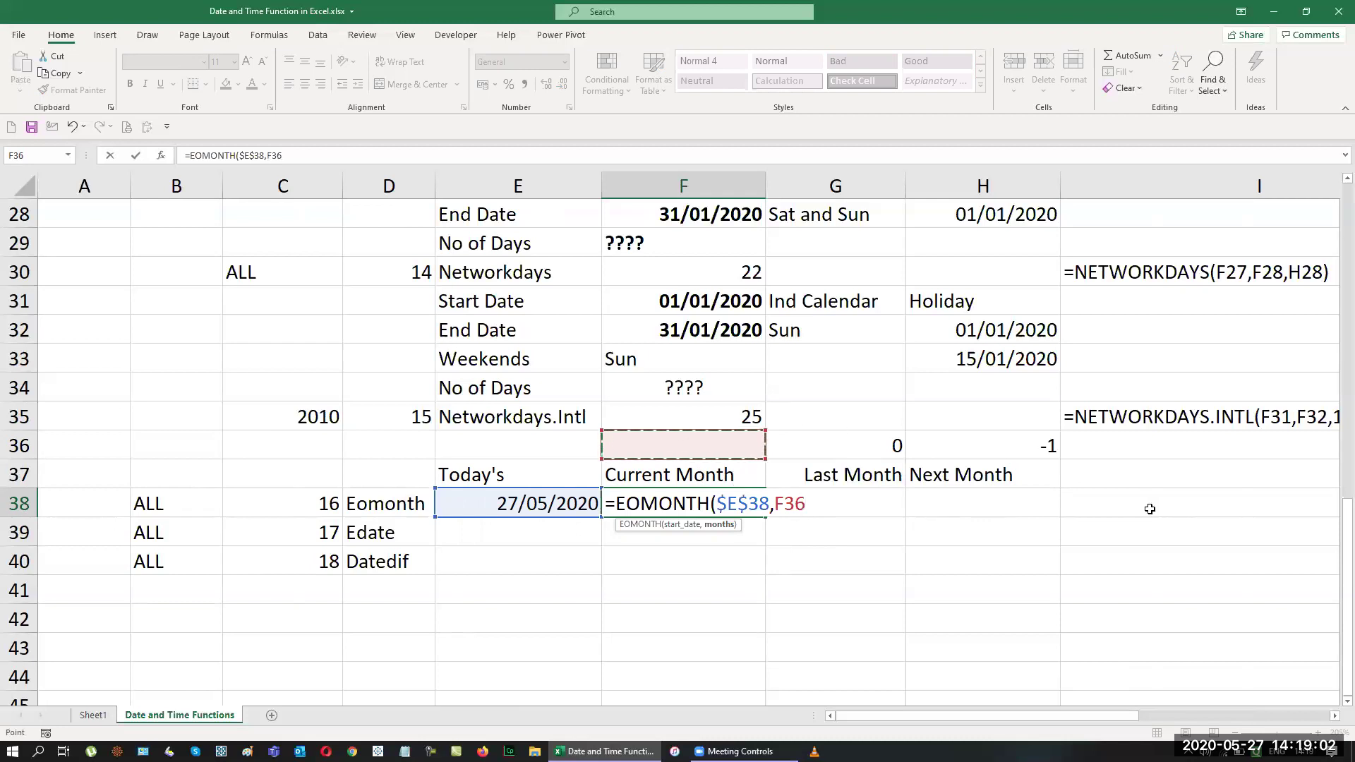
pyautogui.press('Return')
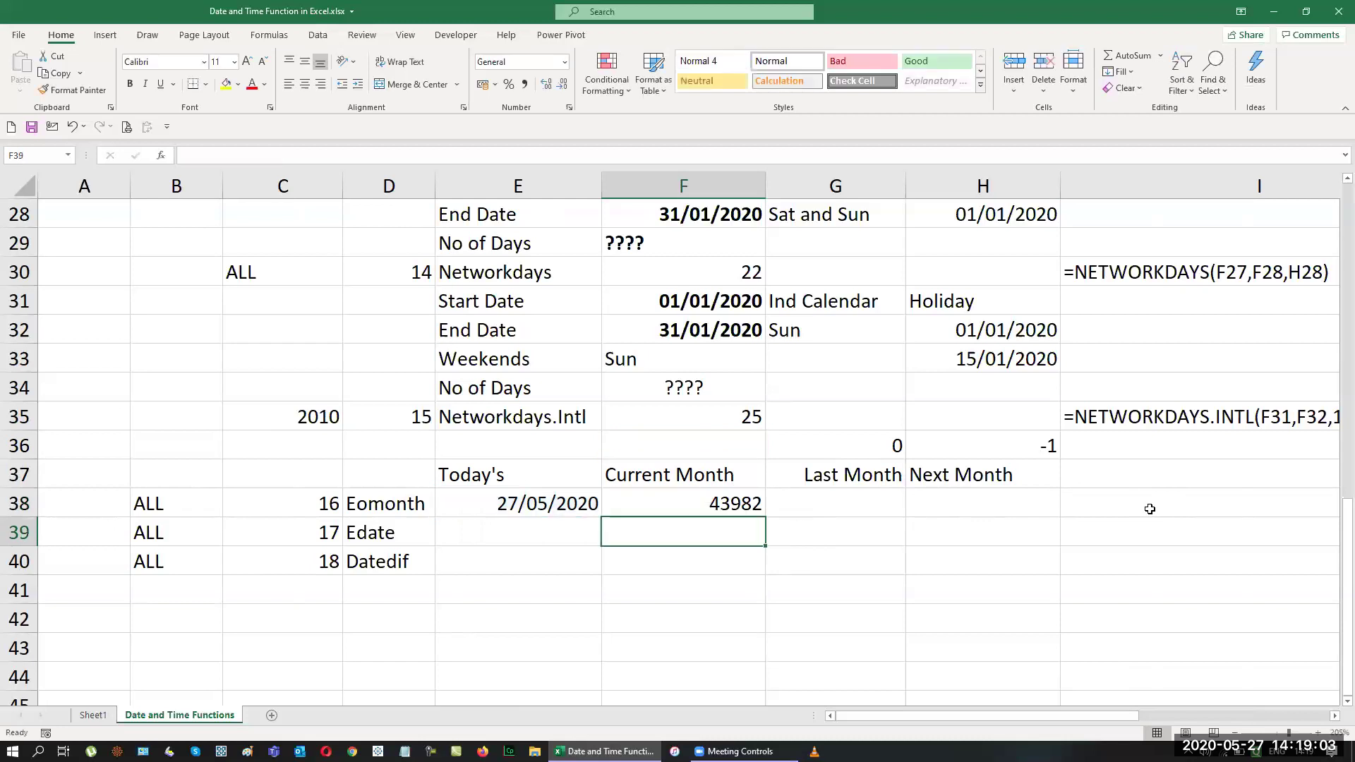
# Step: Delete the empty cell F36, shifting the month offsets one cell to the left so they align with their headings
pyautogui.click(725, 451)
pyautogui.hotkey('ctrl', '-')
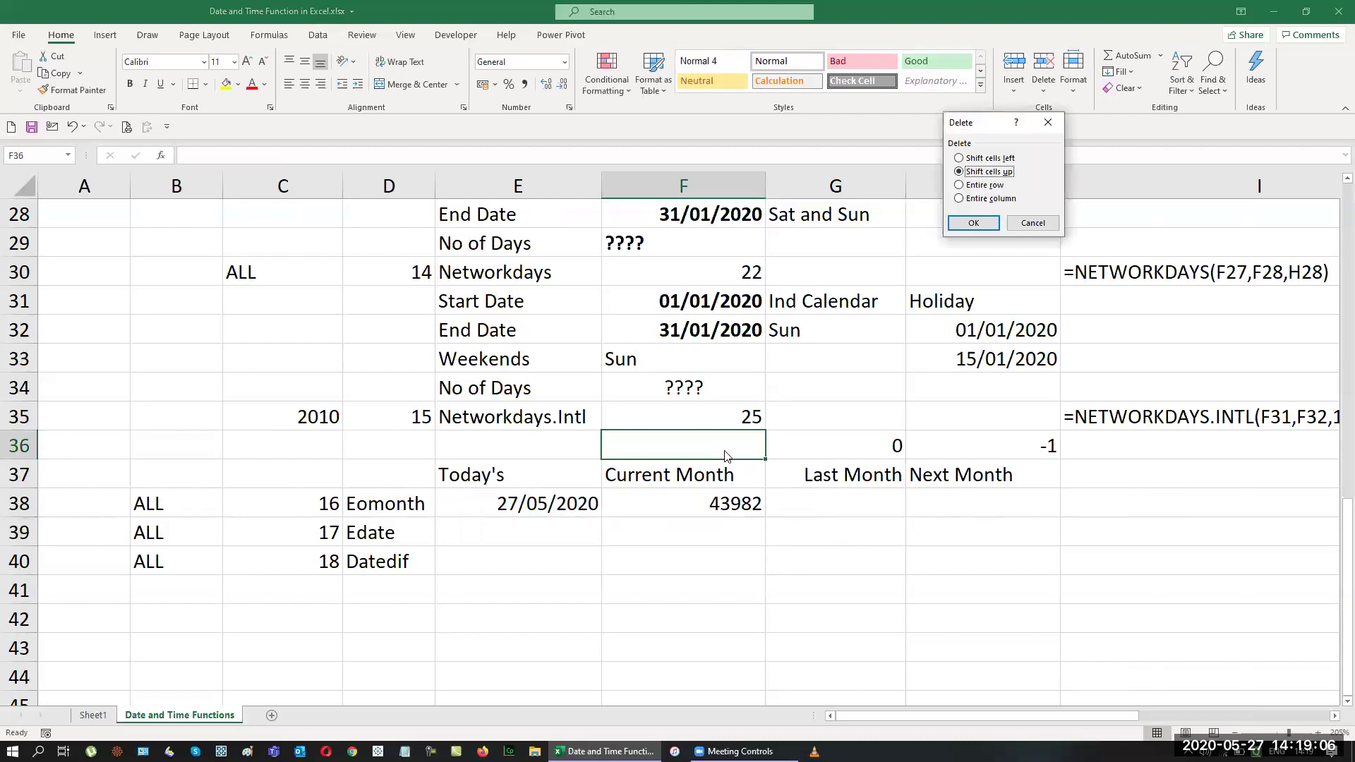
pyautogui.press('Return')
# Step: Replace the #REF! argument in the F38 EOMONTH formula with a reference to the offset in F36
pyautogui.click(716, 509)
pyautogui.press('F2')
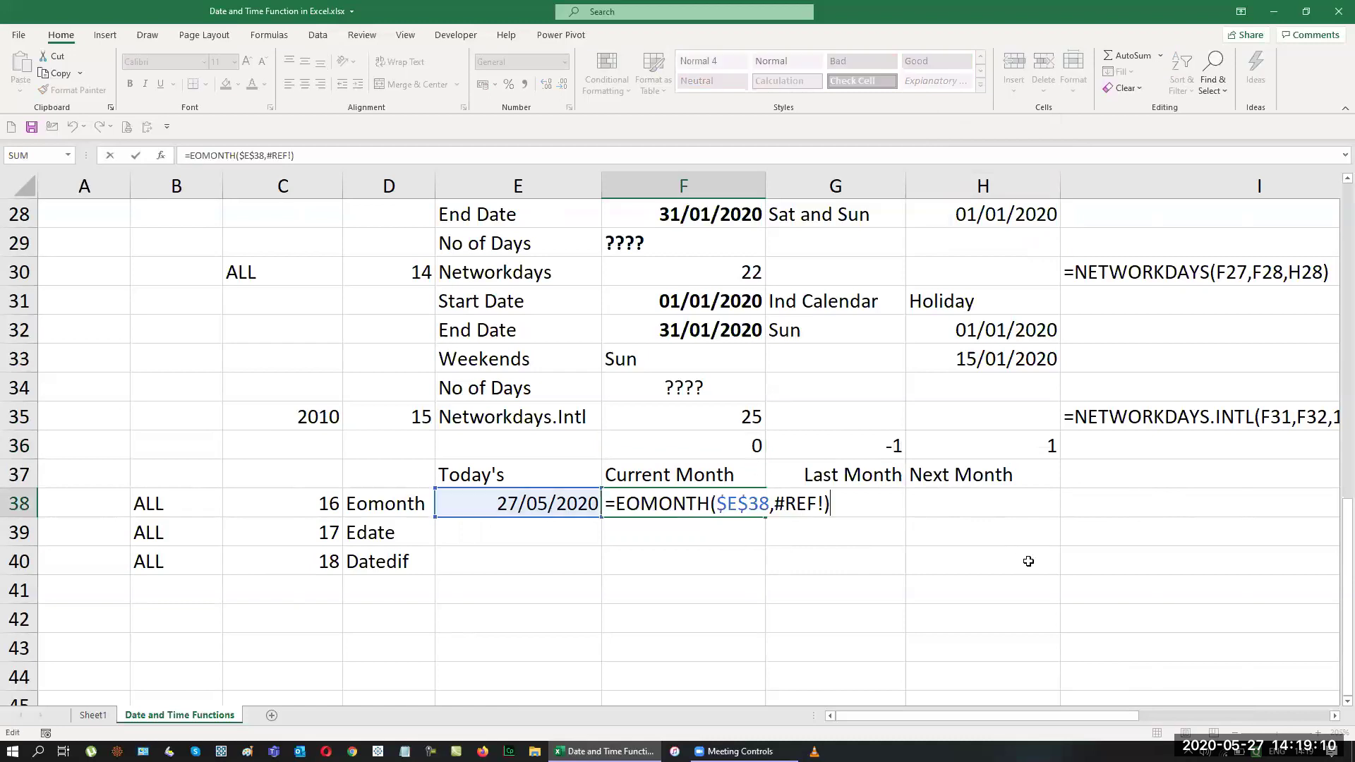
pyautogui.press('Left')
pyautogui.press('BackSpace')
pyautogui.press('BackSpace')
pyautogui.press('BackSpace')
pyautogui.press('BackSpace')
pyautogui.press('BackSpace')
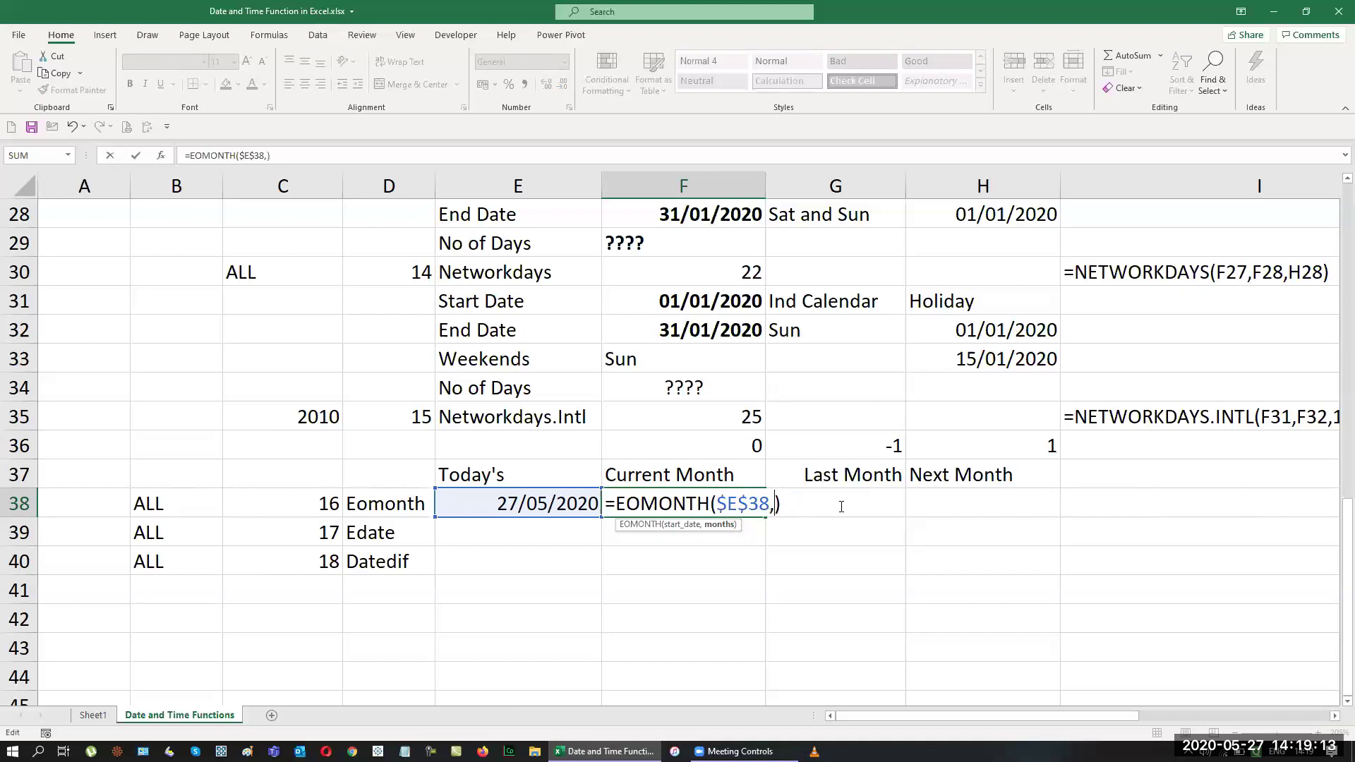
pyautogui.click(714, 445)
pyautogui.press('Return')
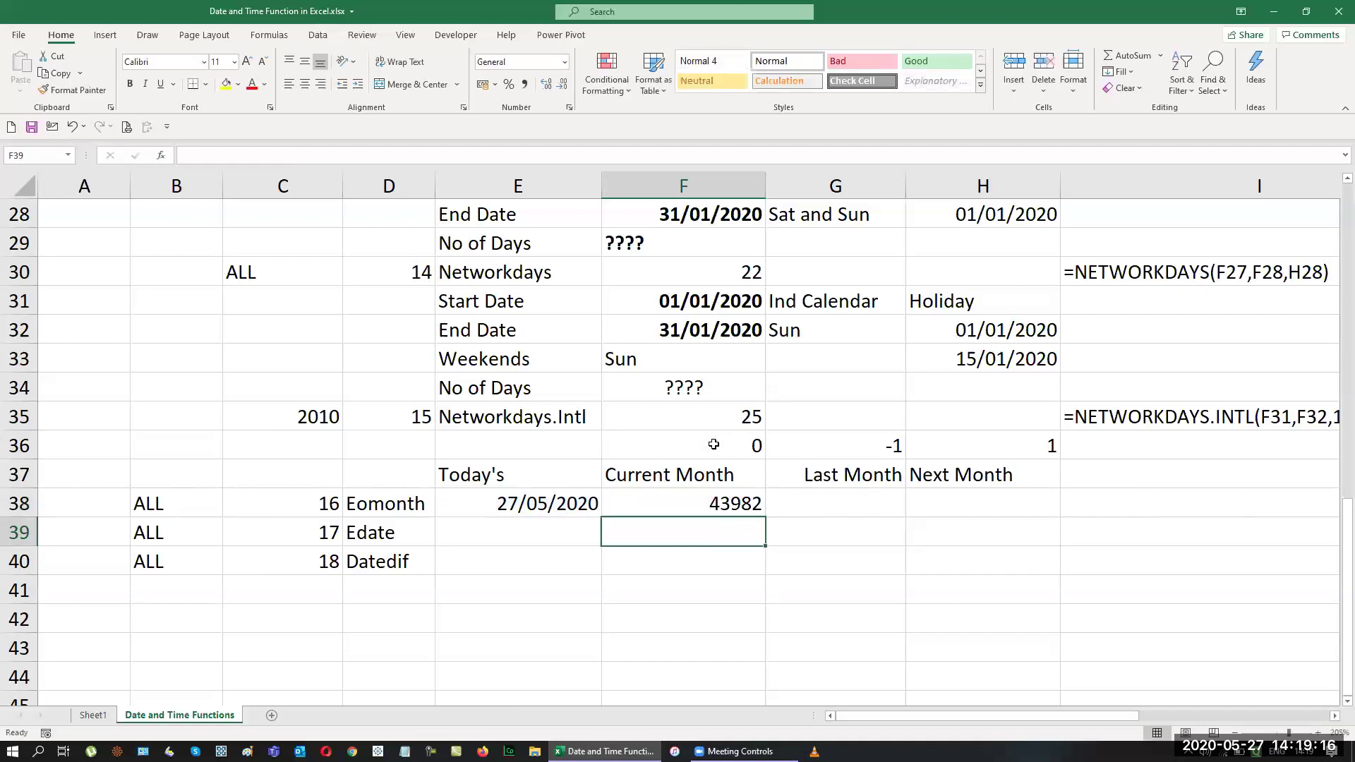
# Step: Fill the EOMONTH formula from F38 across to H38 and format the three results as Short Date
pyautogui.press('Up')
pyautogui.hotkey('shift', 'Right')
pyautogui.hotkey('shift', 'Right')
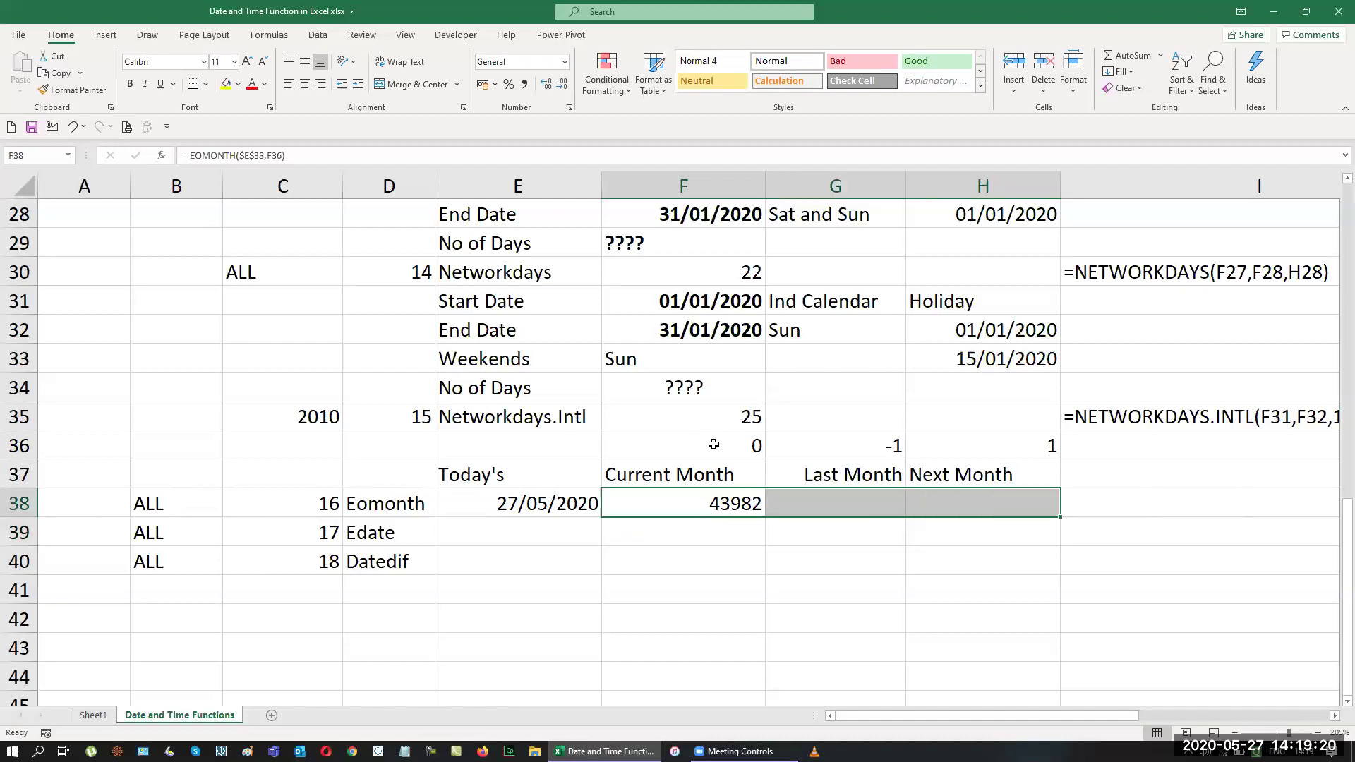
pyautogui.hotkey('ctrl', 'r')
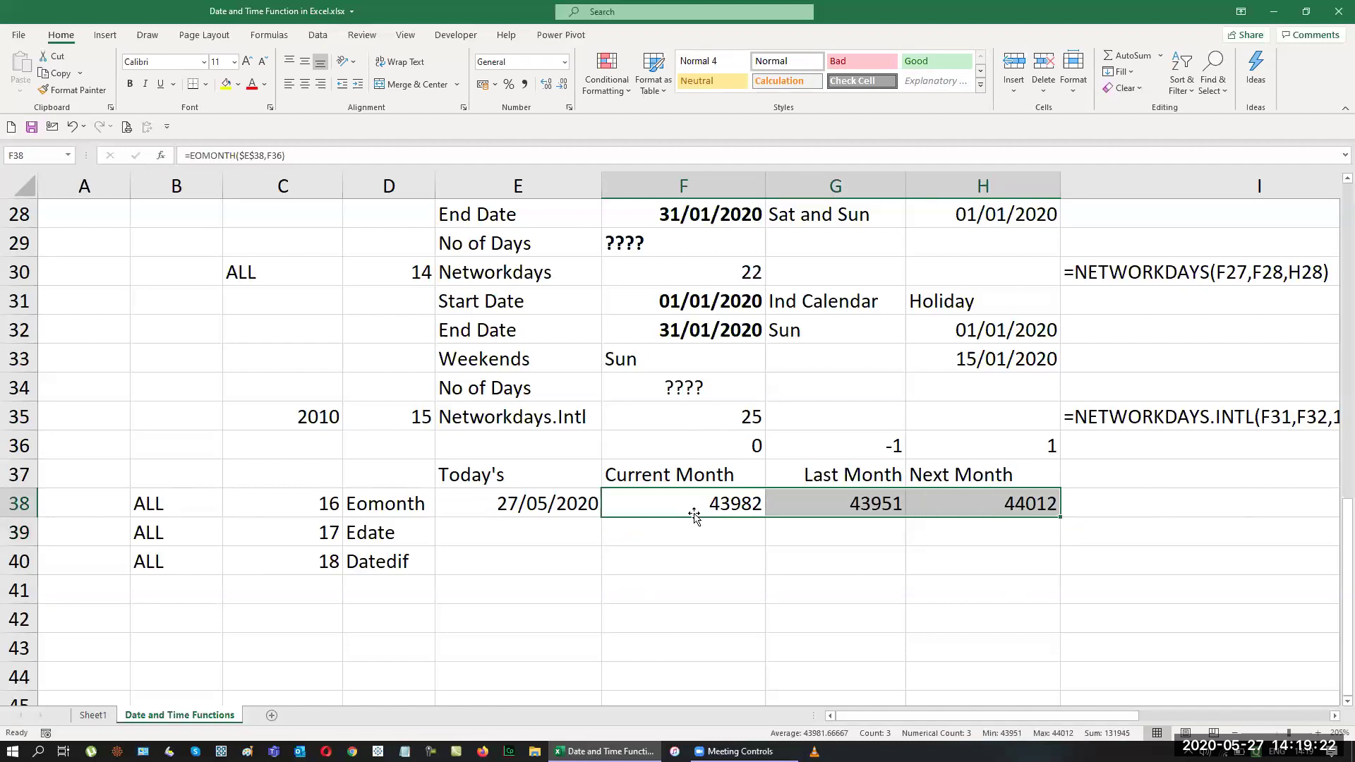
pyautogui.moveTo(1092, 516)
pyautogui.click(565, 63)
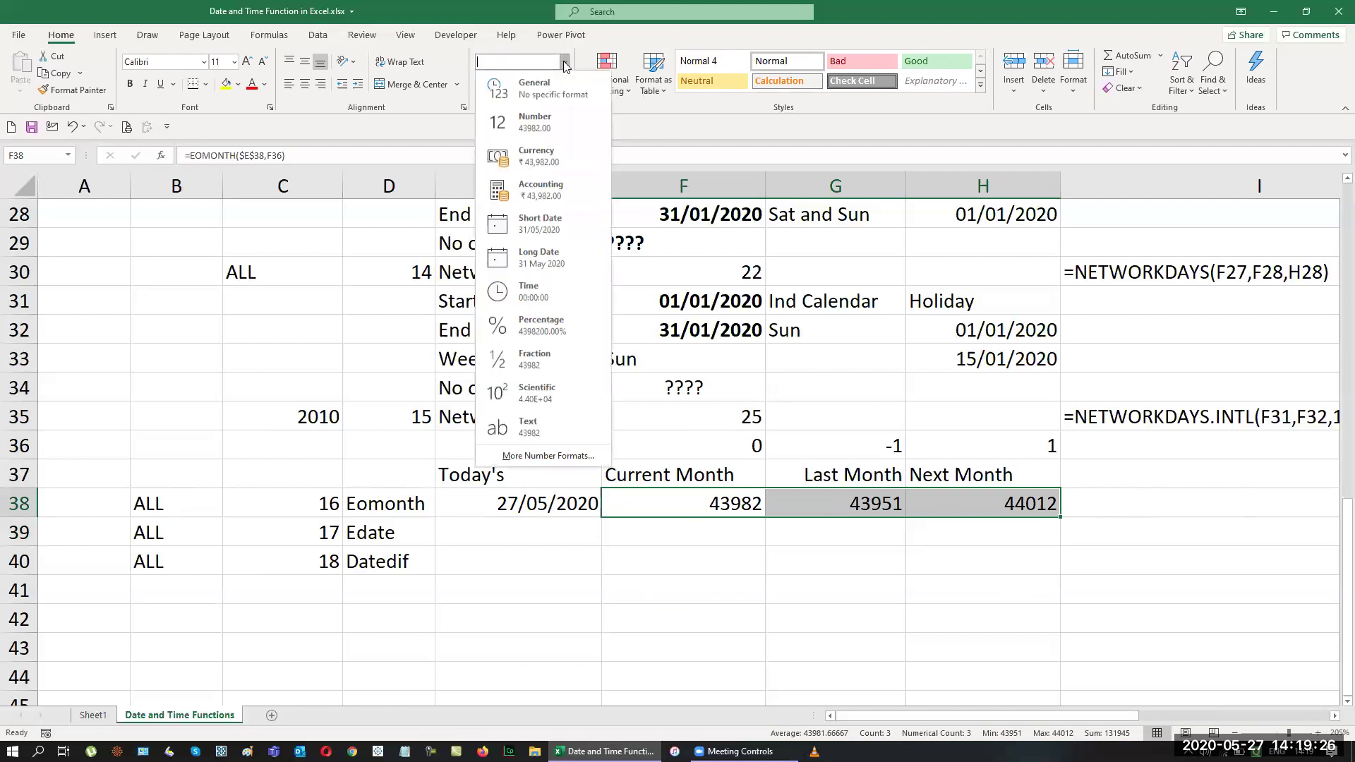
pyautogui.click(564, 226)
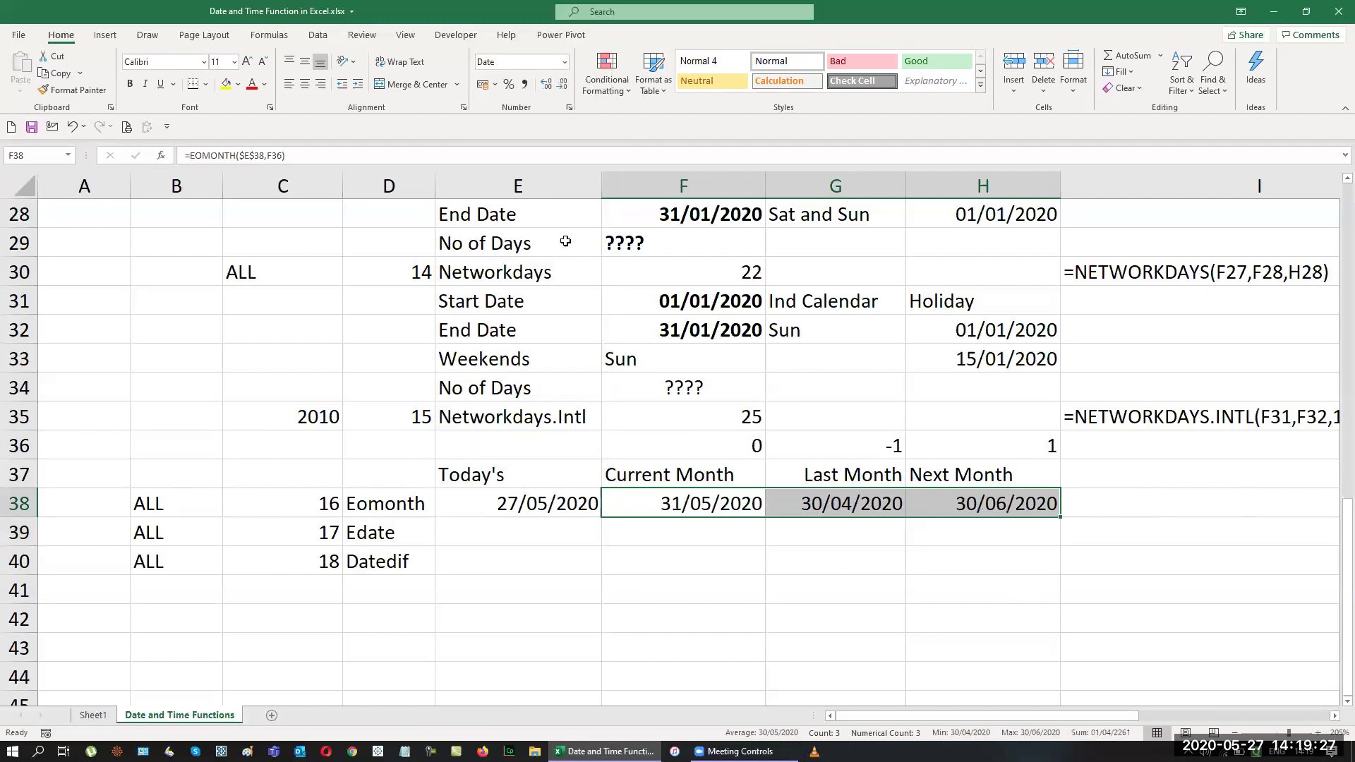
pyautogui.click(810, 600)
pyautogui.click(720, 513)
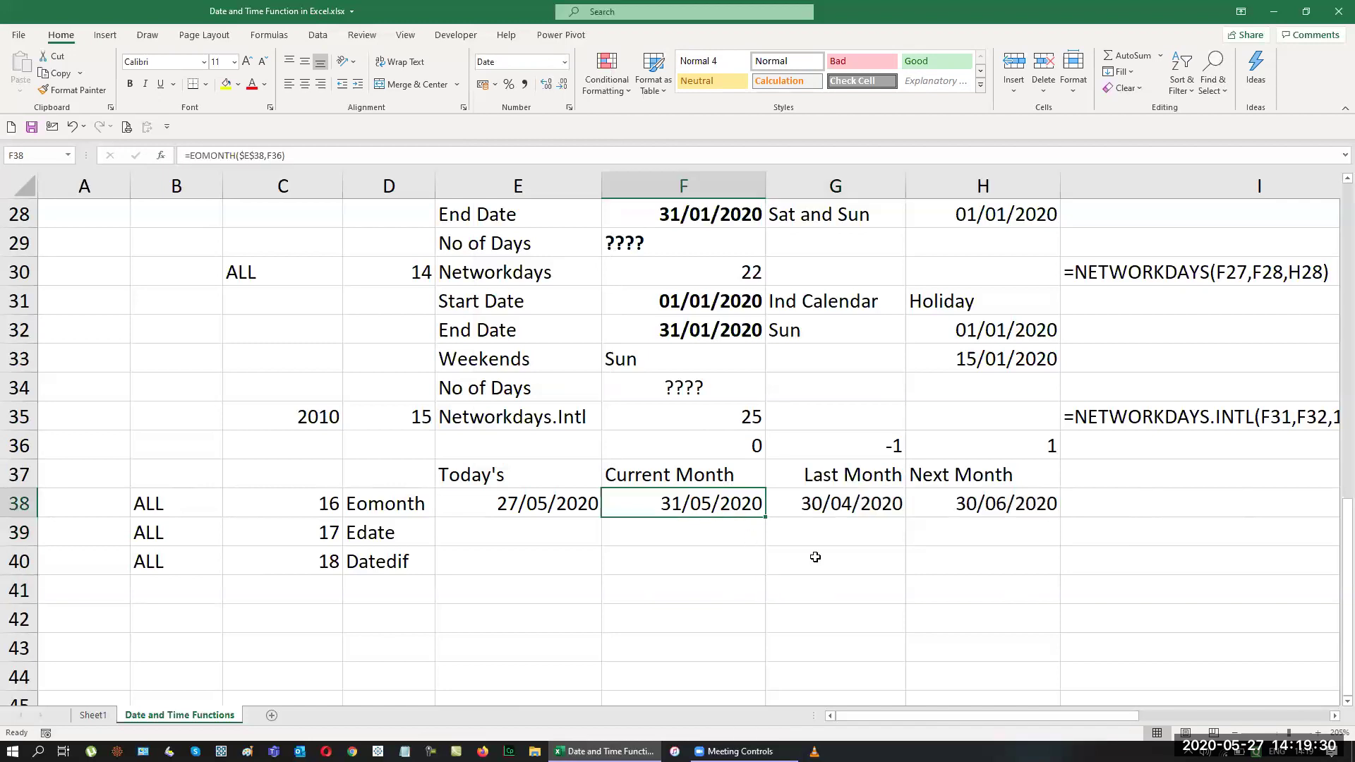
pyautogui.click(847, 504)
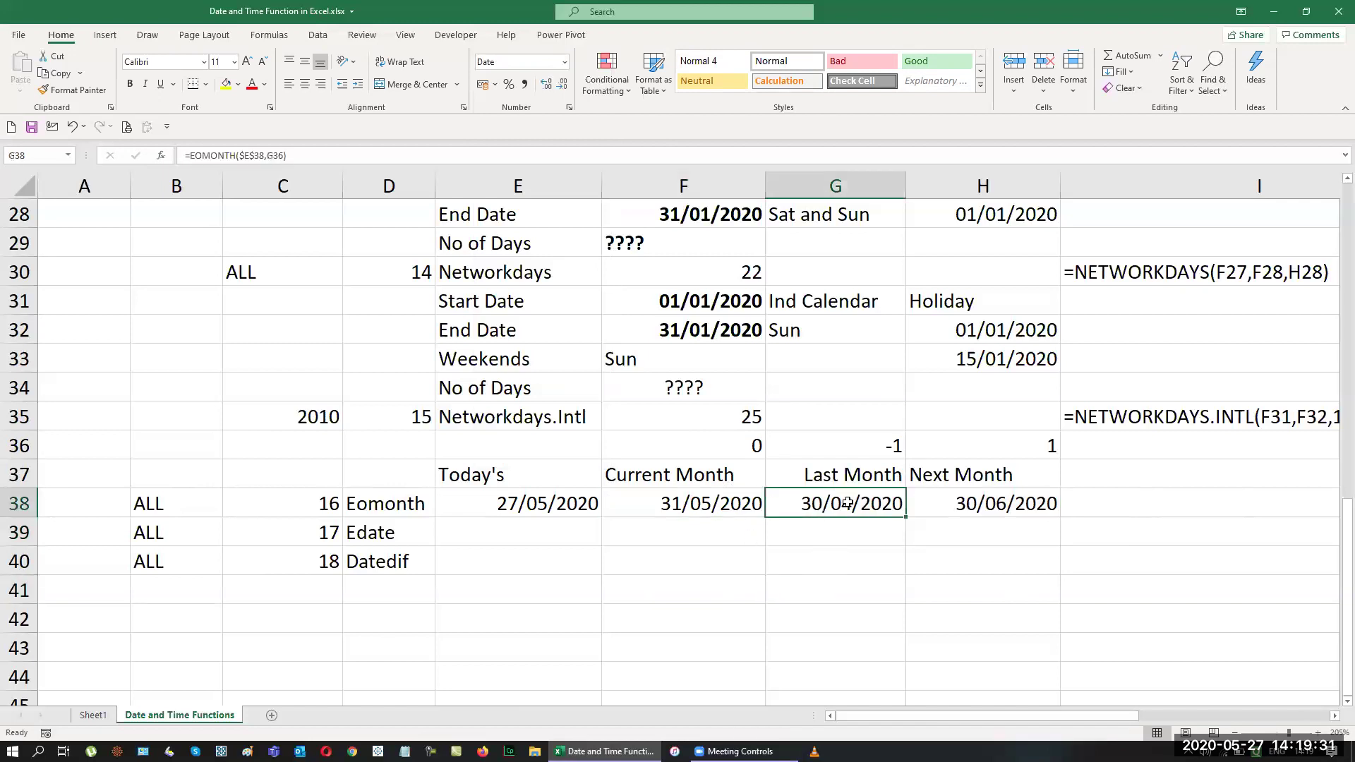
pyautogui.click(962, 501)
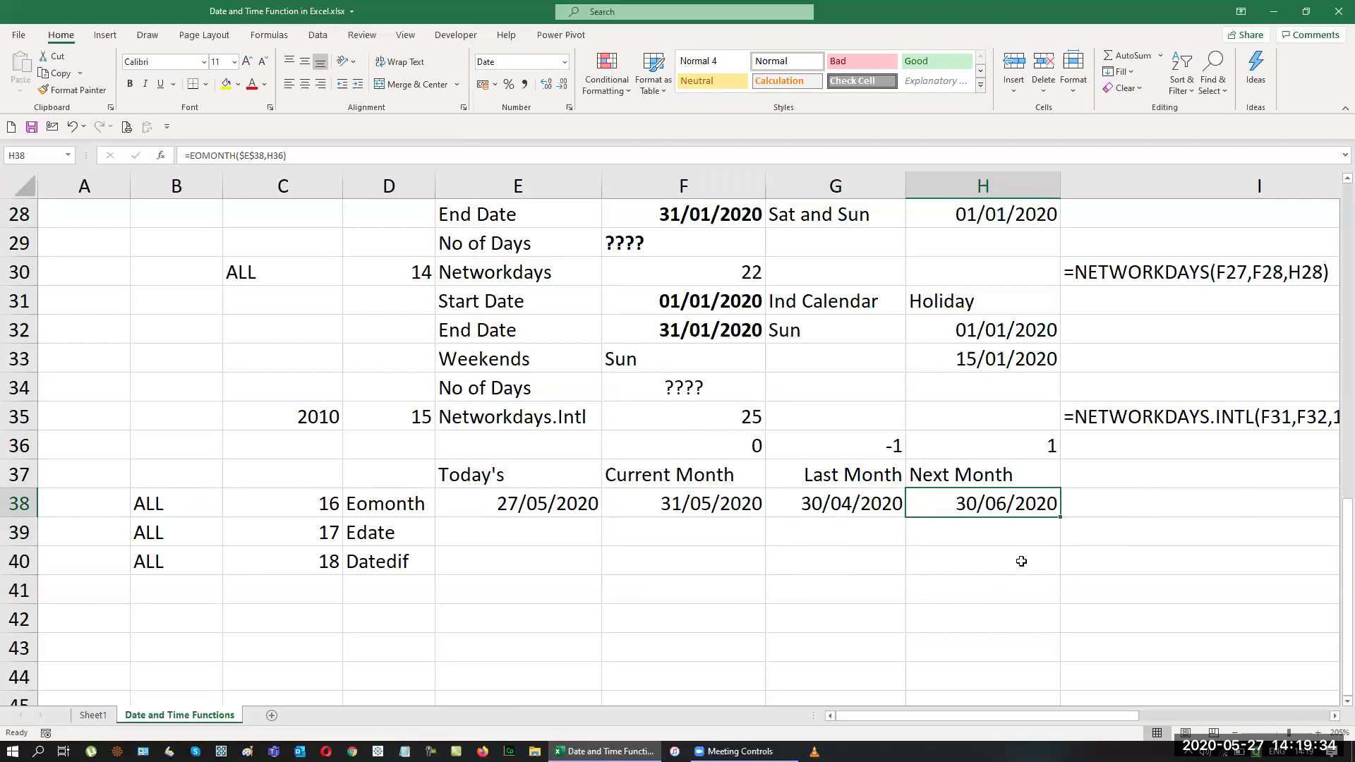
# Step: Enter the heading Start Date in J37 and the date 01/01/1900 below it in J38
pyautogui.click(1335, 717)
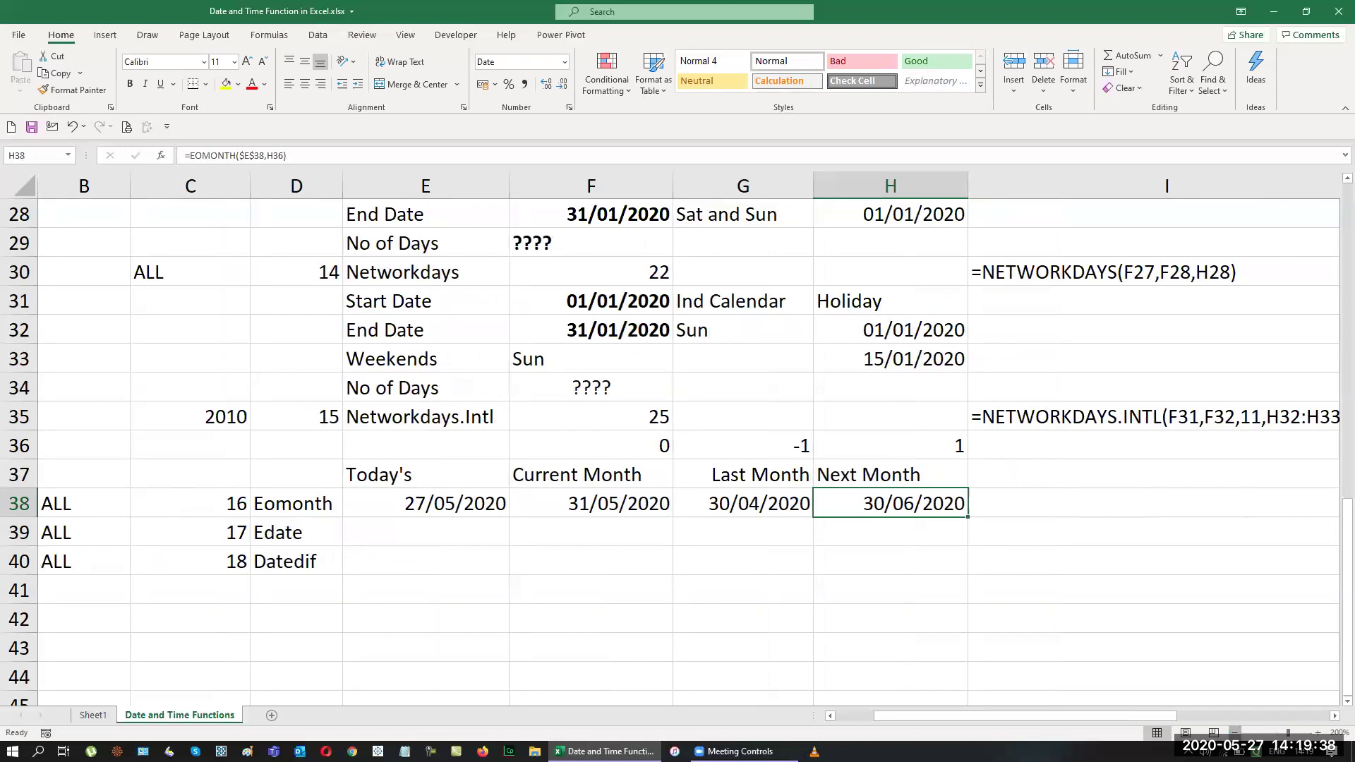
pyautogui.click(1235, 732)
pyautogui.click(1235, 733)
pyautogui.click(1236, 733)
pyautogui.click(1235, 733)
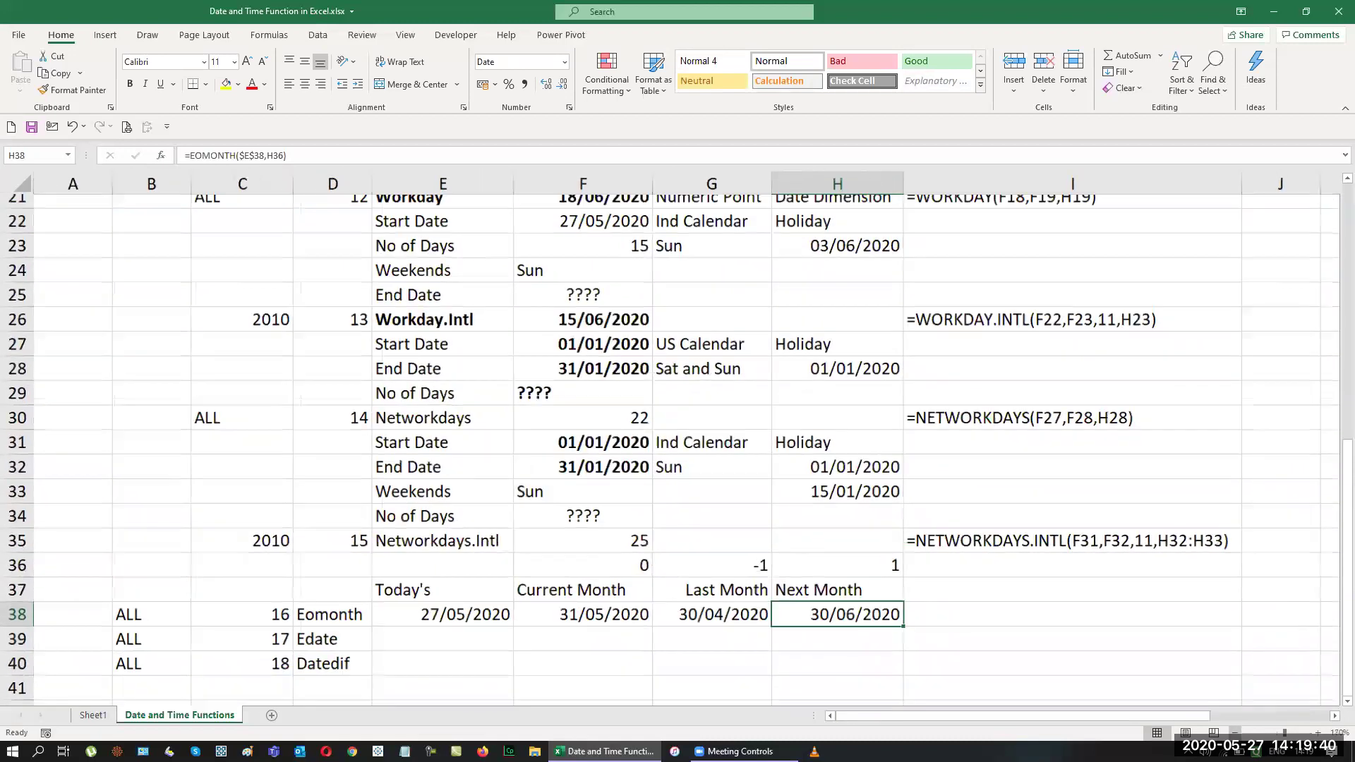
pyautogui.click(1335, 716)
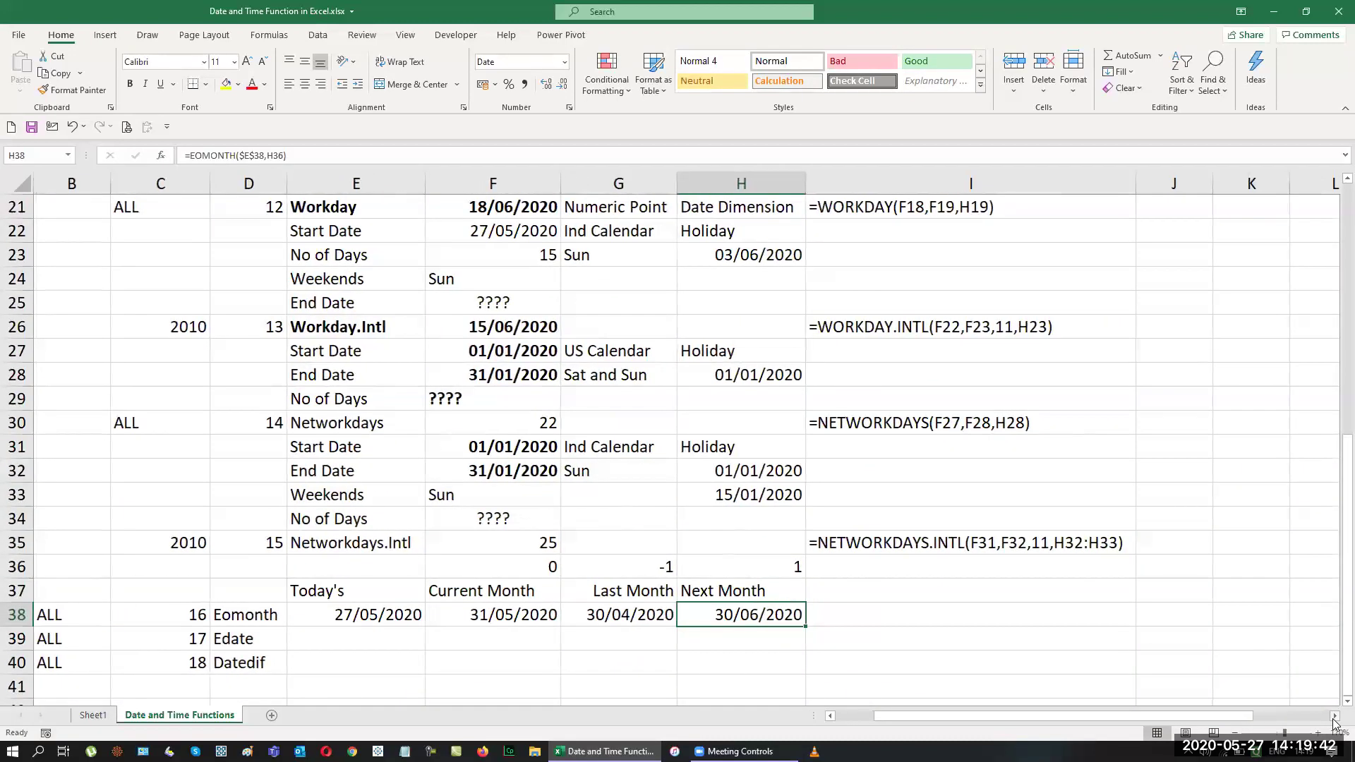
pyautogui.scroll(-2, 1335, 706)
pyautogui.hscroll(1, 1335, 706)
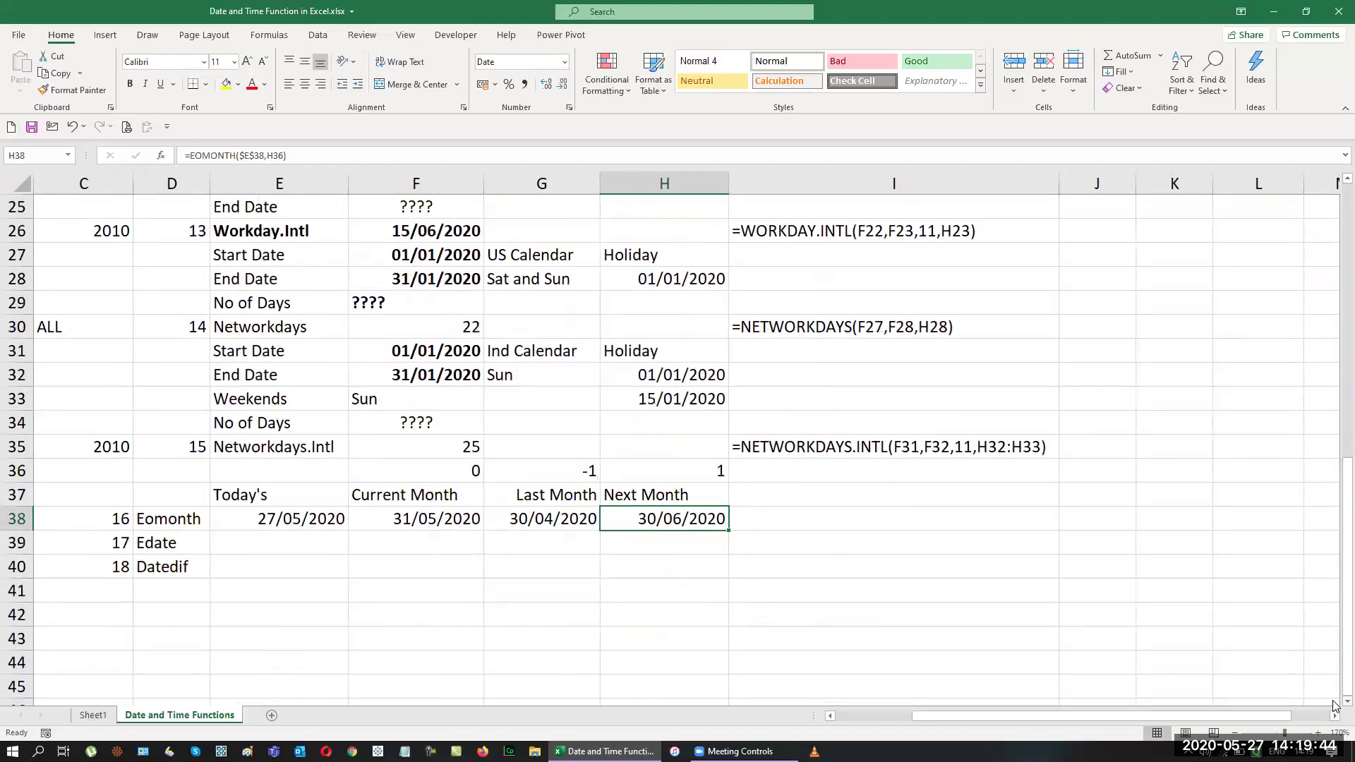
pyautogui.click(1051, 496)
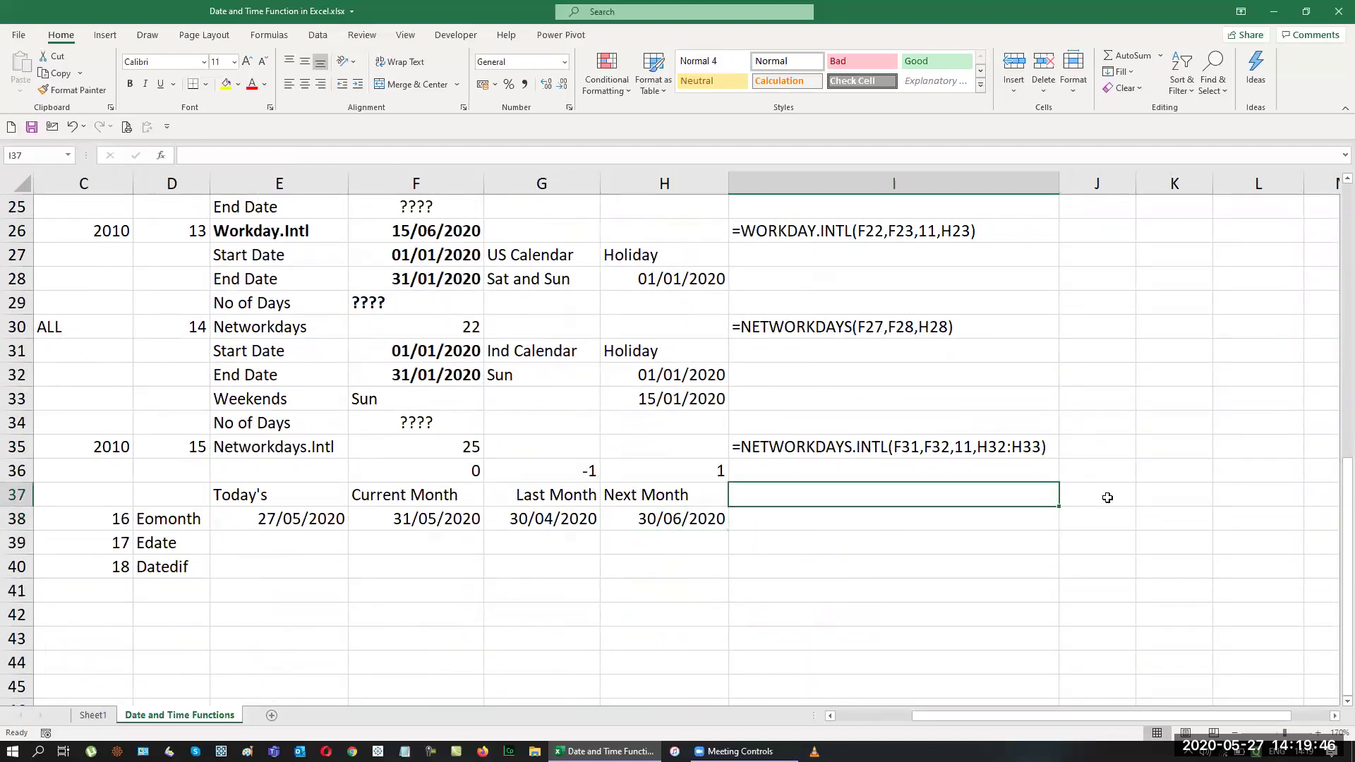
pyautogui.click(1107, 498)
pyautogui.write('St')
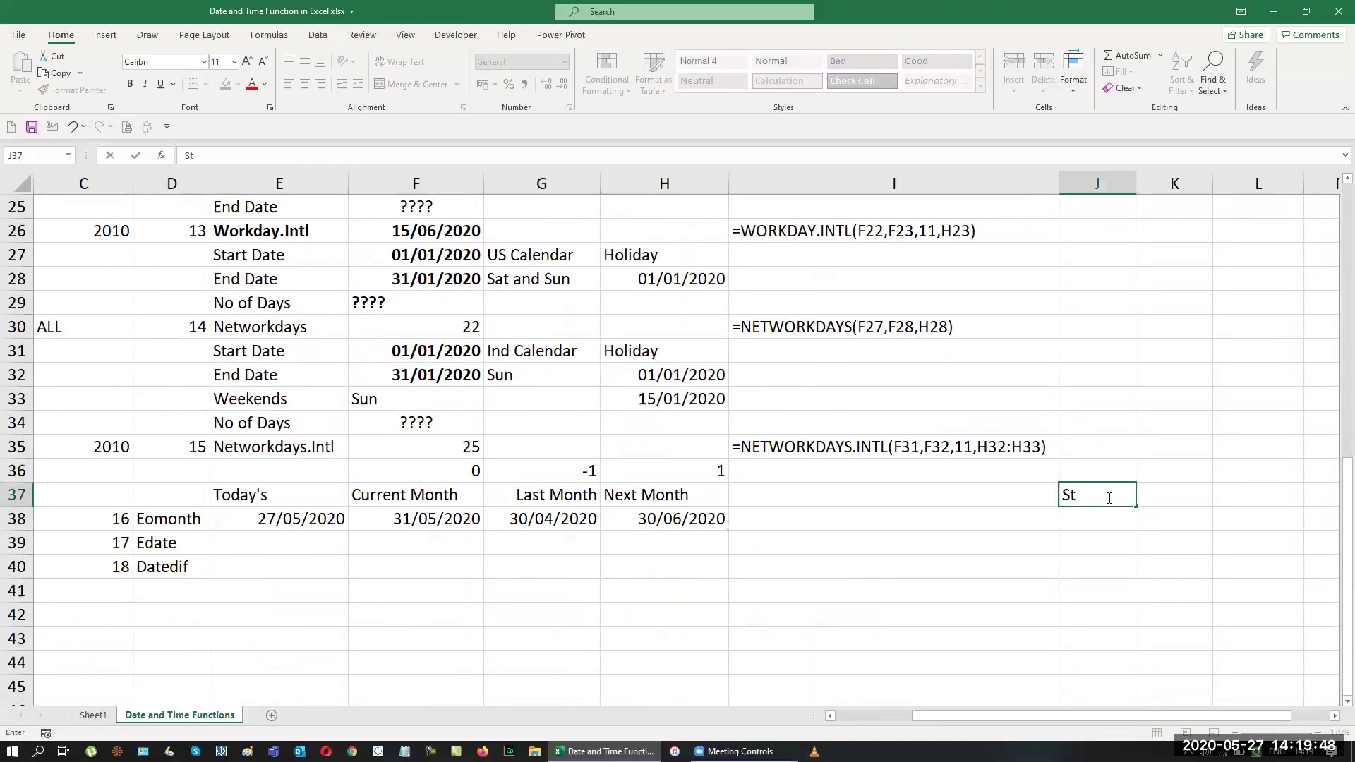
pyautogui.write('art Date')
pyautogui.press('Return')
pyautogui.write('1-1-1900')
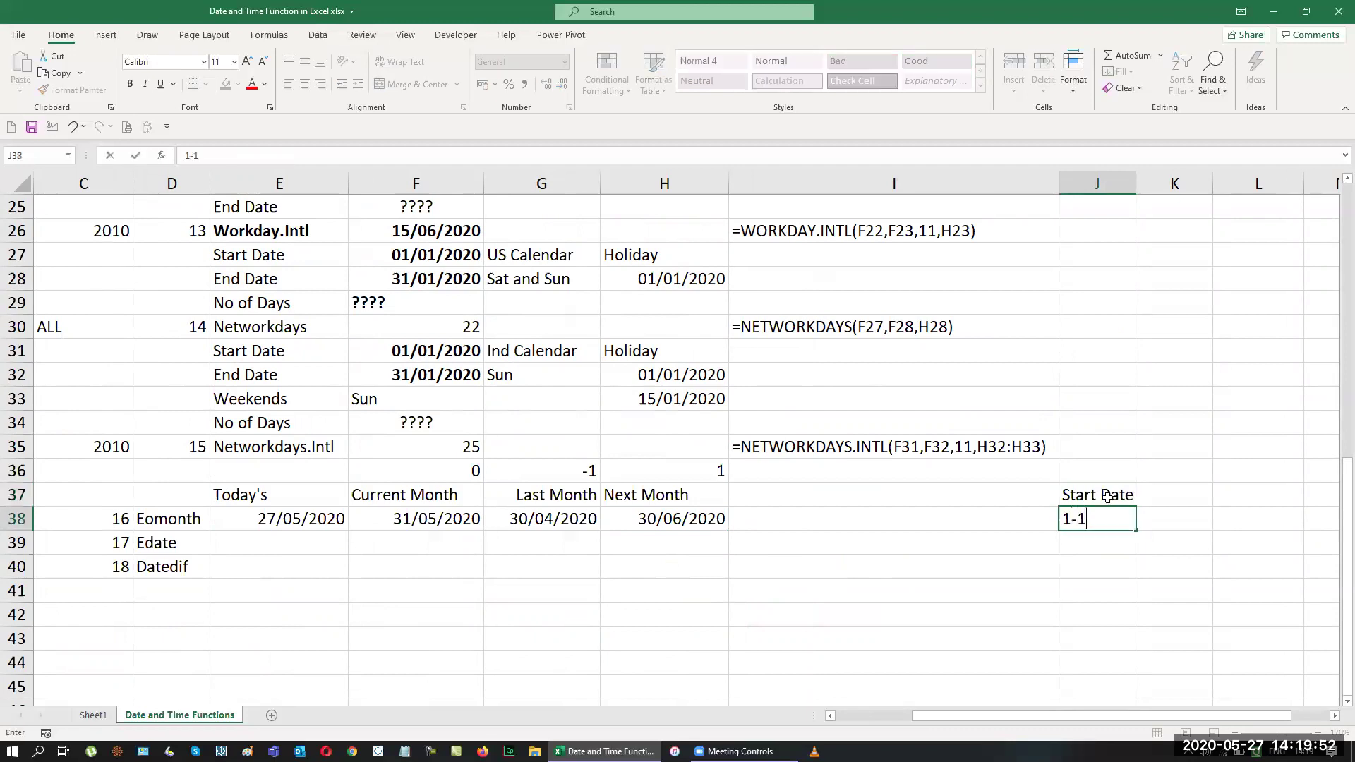
pyautogui.press('Return')
pyautogui.press('Up')
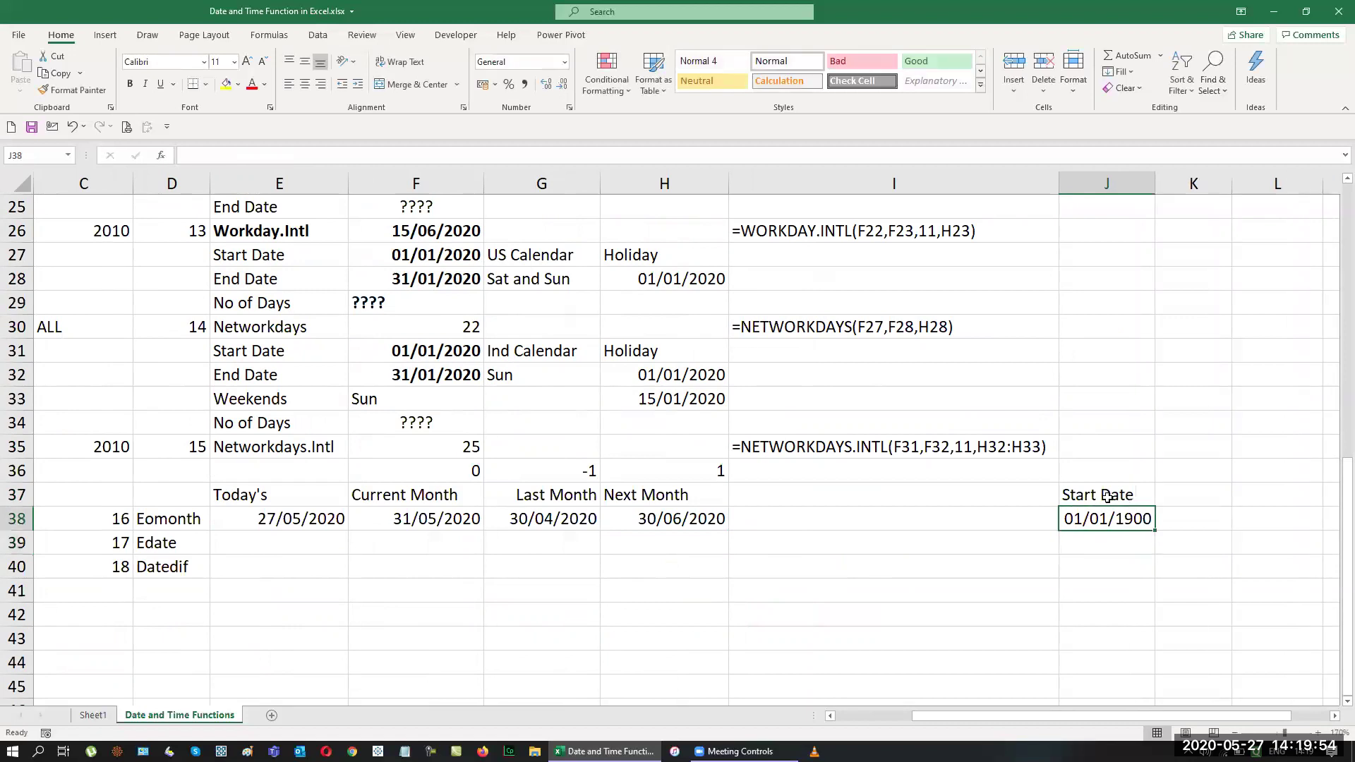
# Step: Enter the heading End Date in K37, beside the Start Date heading
pyautogui.press('Right')
pyautogui.press('Up')
pyautogui.write('End Date')
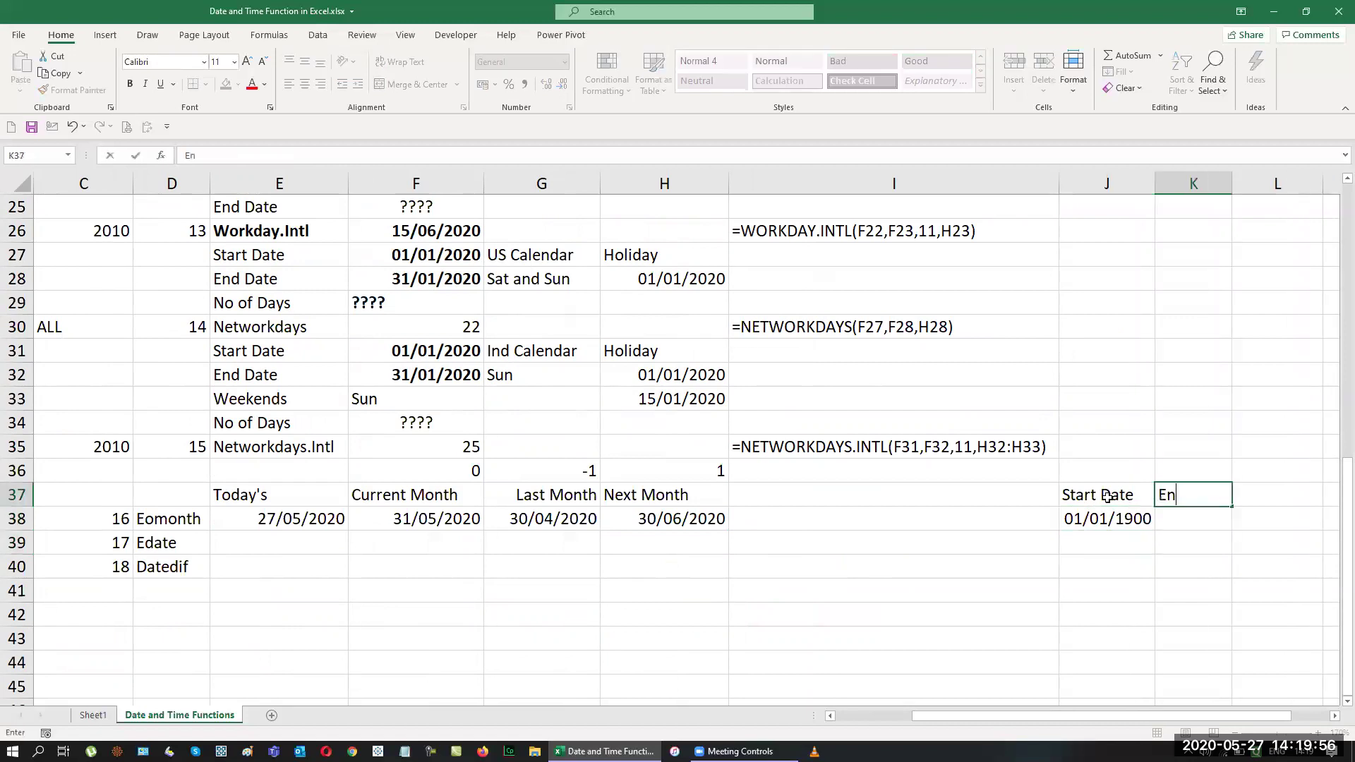
pyautogui.press('Return')
# Step: Add the title Excel Engine in J36, merged and centred across J36:K36, in bold and underlined
pyautogui.press('Up')
pyautogui.press('Up')
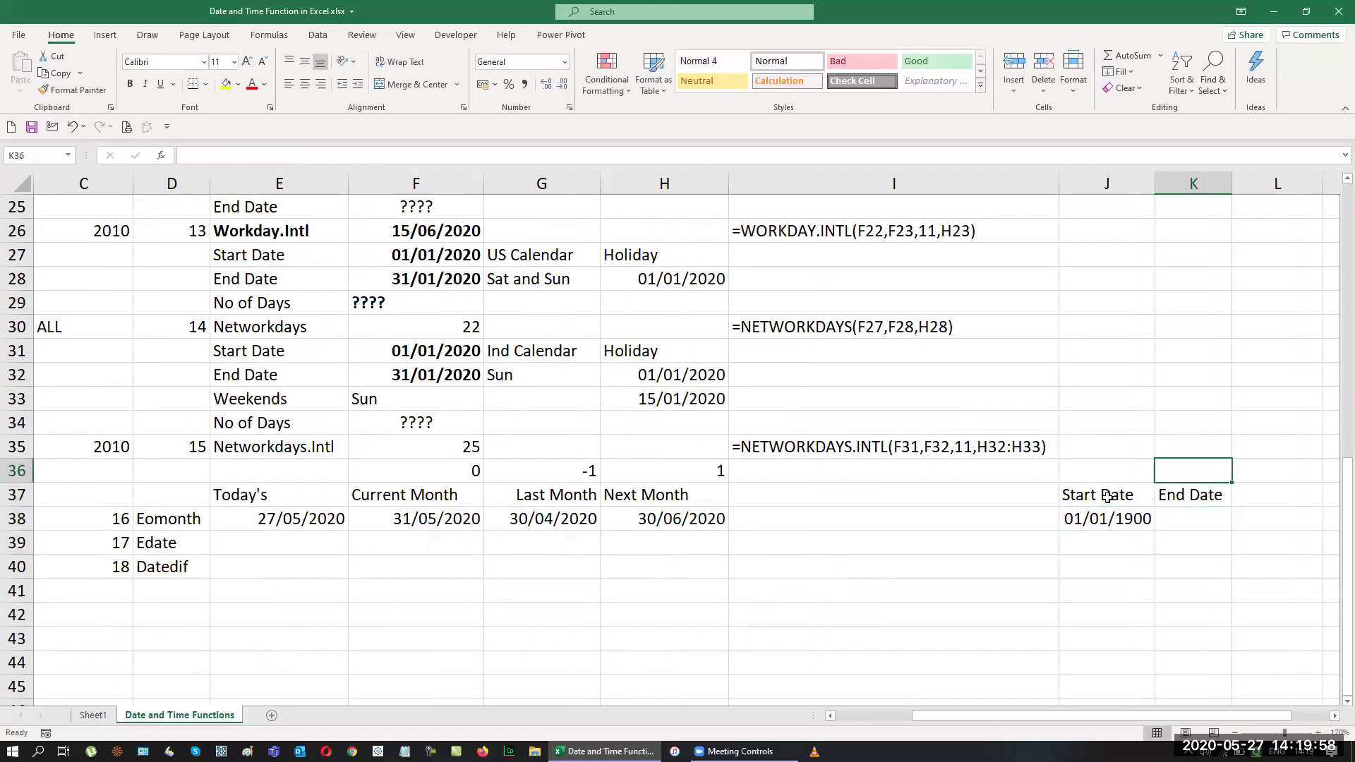
pyautogui.press('Left')
pyautogui.write('Exce')
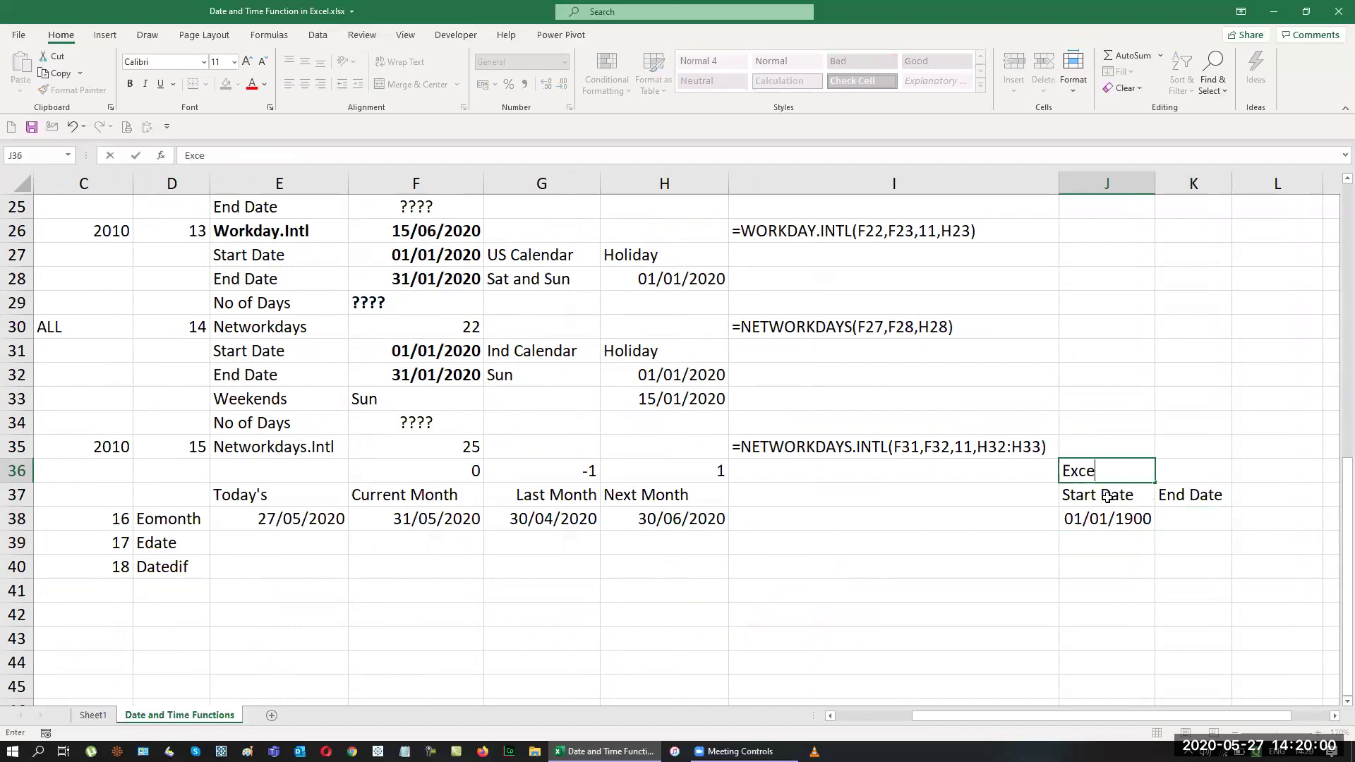
pyautogui.write('l Engine')
pyautogui.press('Return')
pyautogui.press('Up')
pyautogui.hotkey('shift', 'Right')
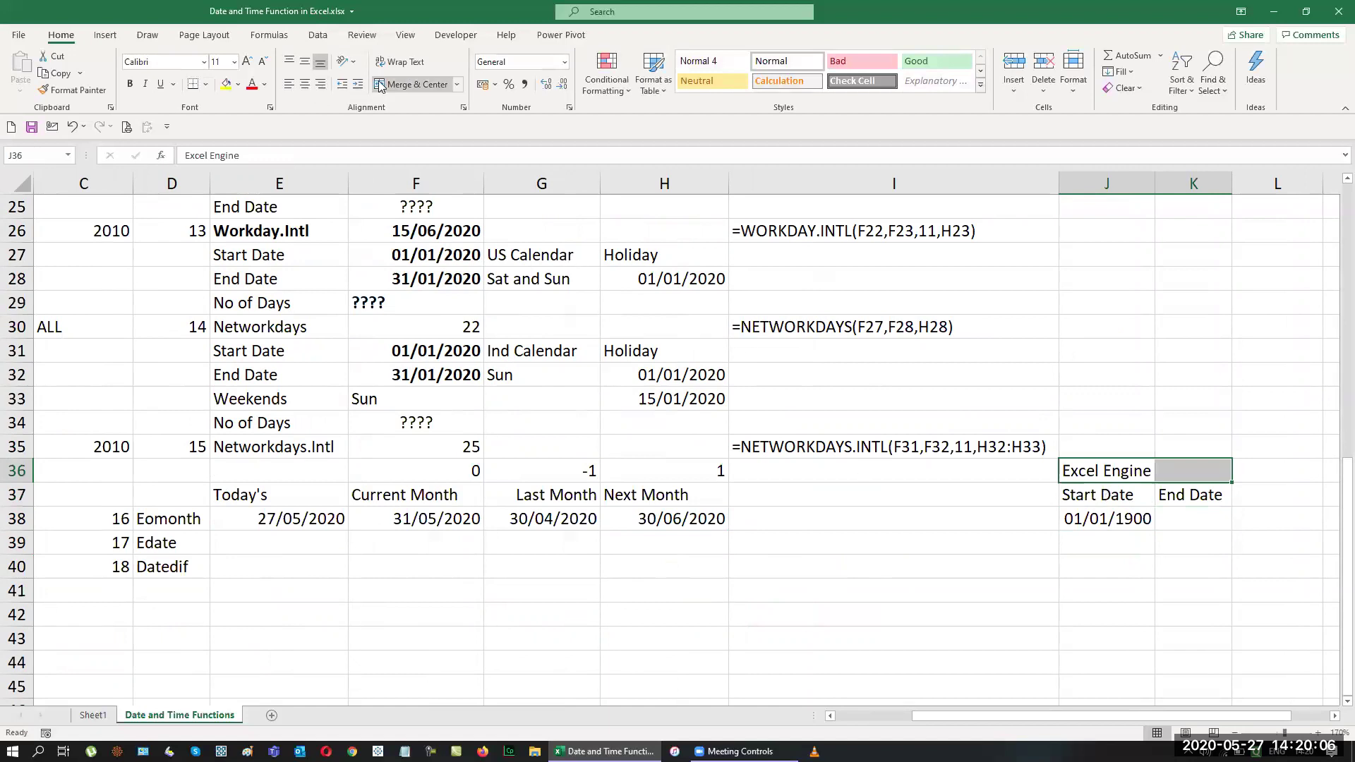
pyautogui.click(415, 84)
pyautogui.hotkey('ctrl', 'b')
pyautogui.hotkey('ctrl', 'u')
# Step: Enter the date 31/12/9999 in K38 under the End Date heading
pyautogui.click(1171, 529)
pyautogui.write('31')
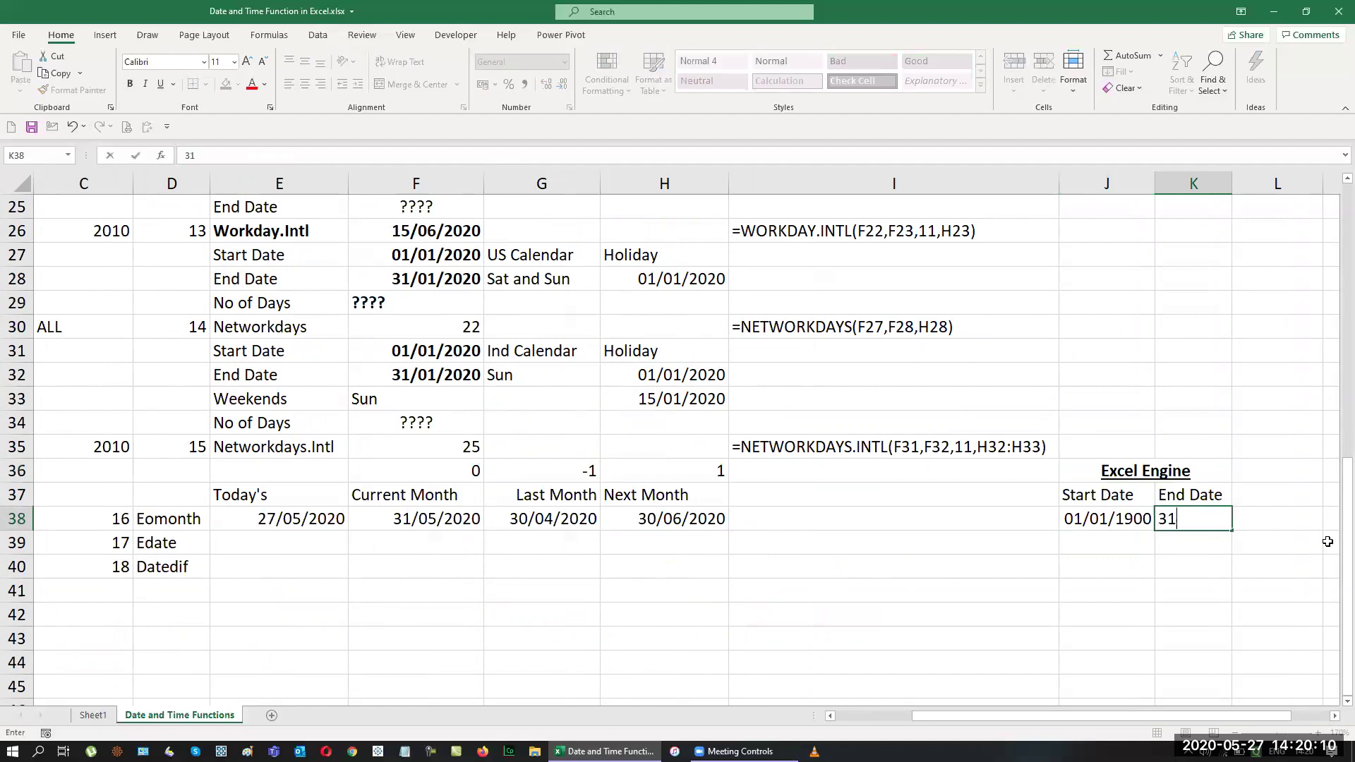
pyautogui.write('-12-9999')
pyautogui.press('Return')
pyautogui.press('Up')
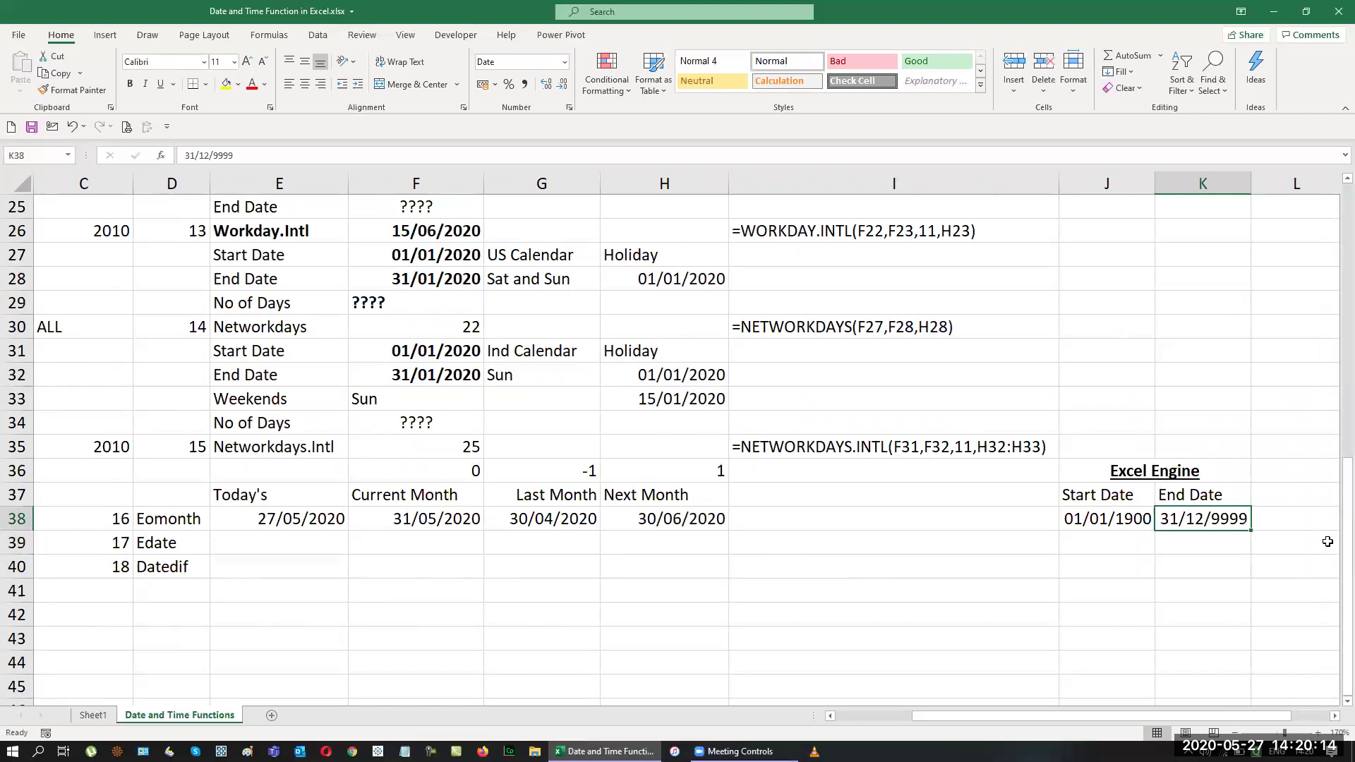
pyautogui.press('Left')
pyautogui.press('Left')
pyautogui.press('Left')
pyautogui.press('Left')
pyautogui.press('Up')
pyautogui.press('Up')
pyautogui.press('Right')
pyautogui.press('Right')
pyautogui.press('Right')
pyautogui.press('Right')
pyautogui.press('Down')
pyautogui.press('Left')
pyautogui.press('Left')
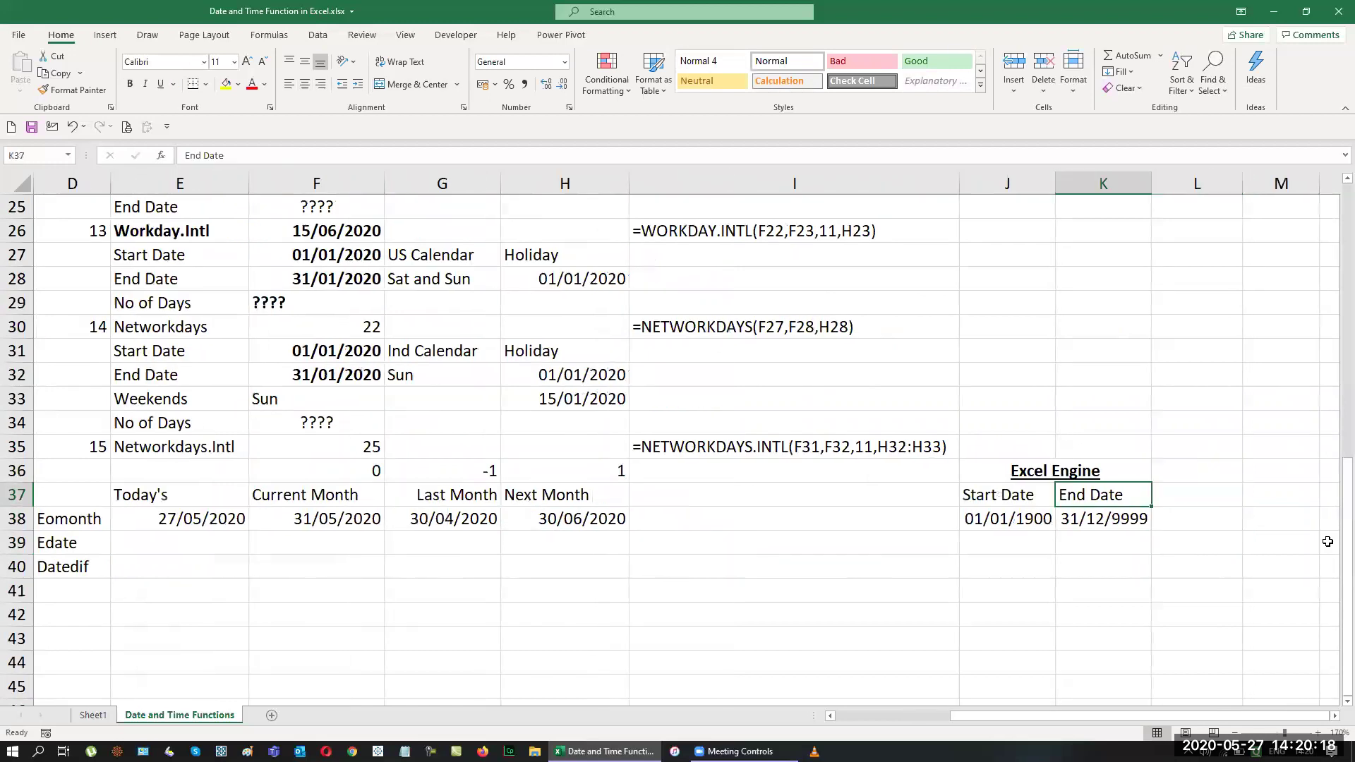
pyautogui.press('Down')
pyautogui.press('Right')
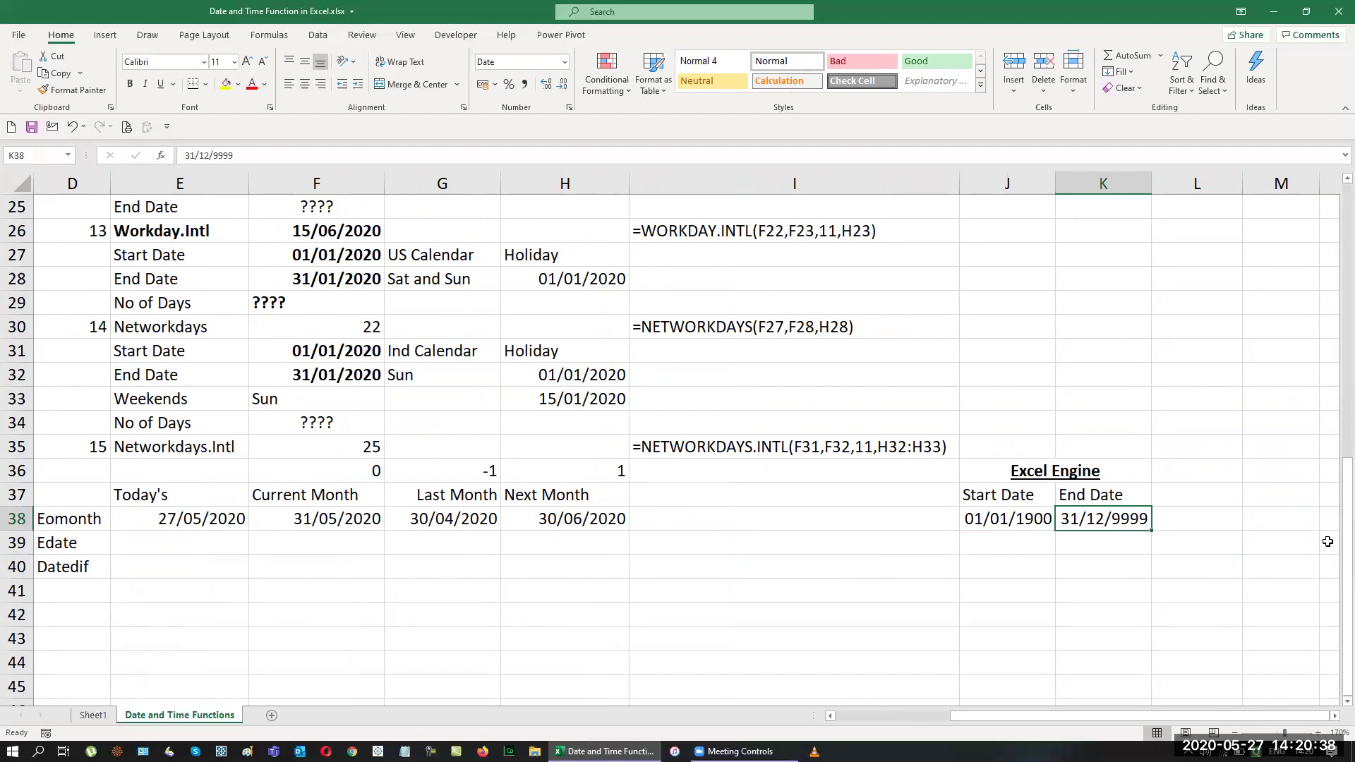
# Step: Change the Last Month offset in G36 to -125
pyautogui.click(449, 469)
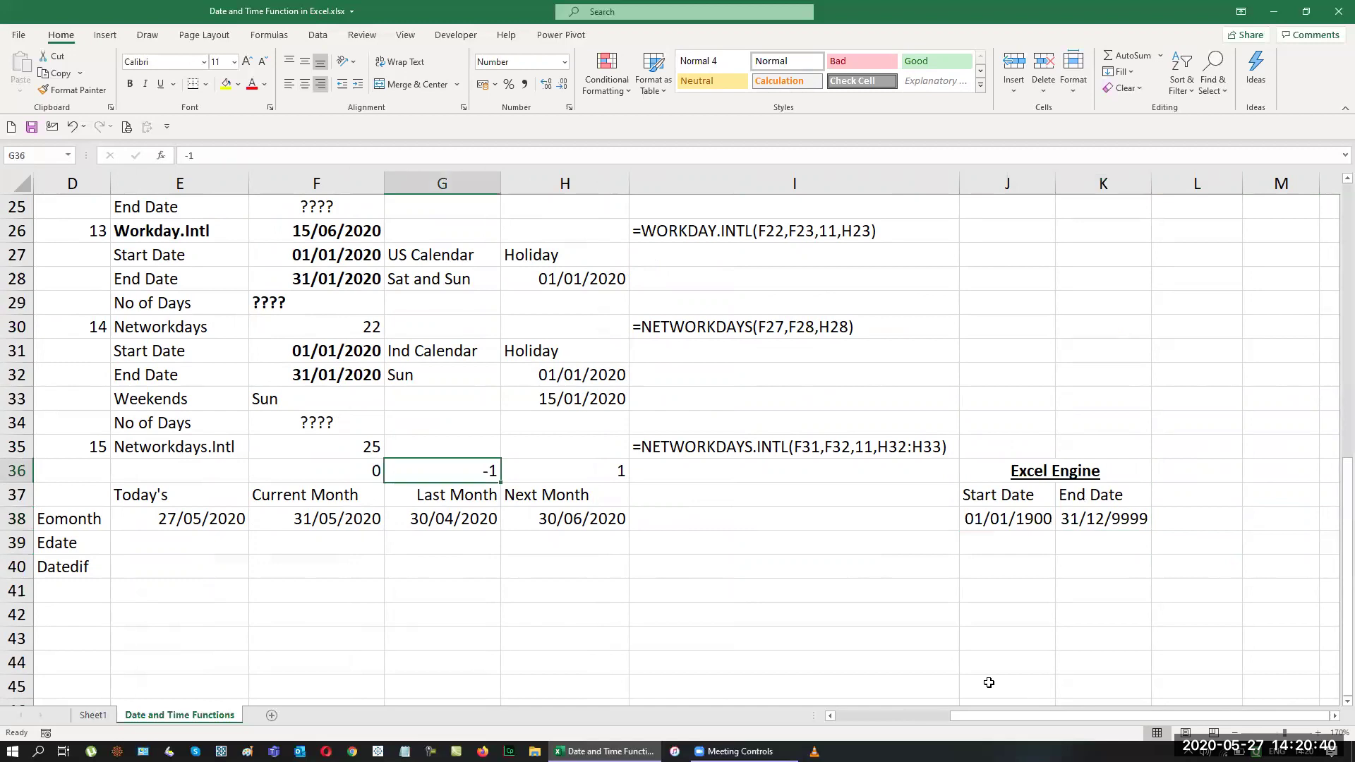
pyautogui.write('-125')
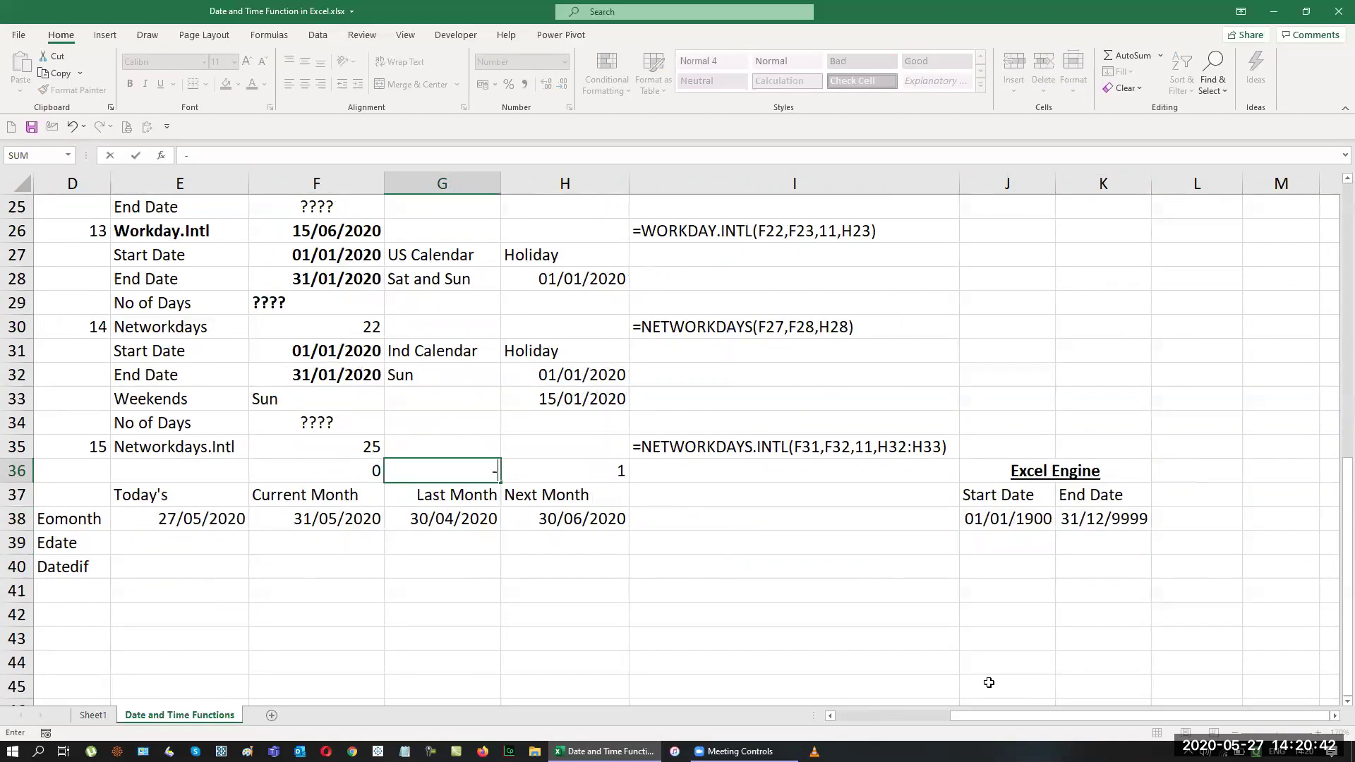
pyautogui.press('Return')
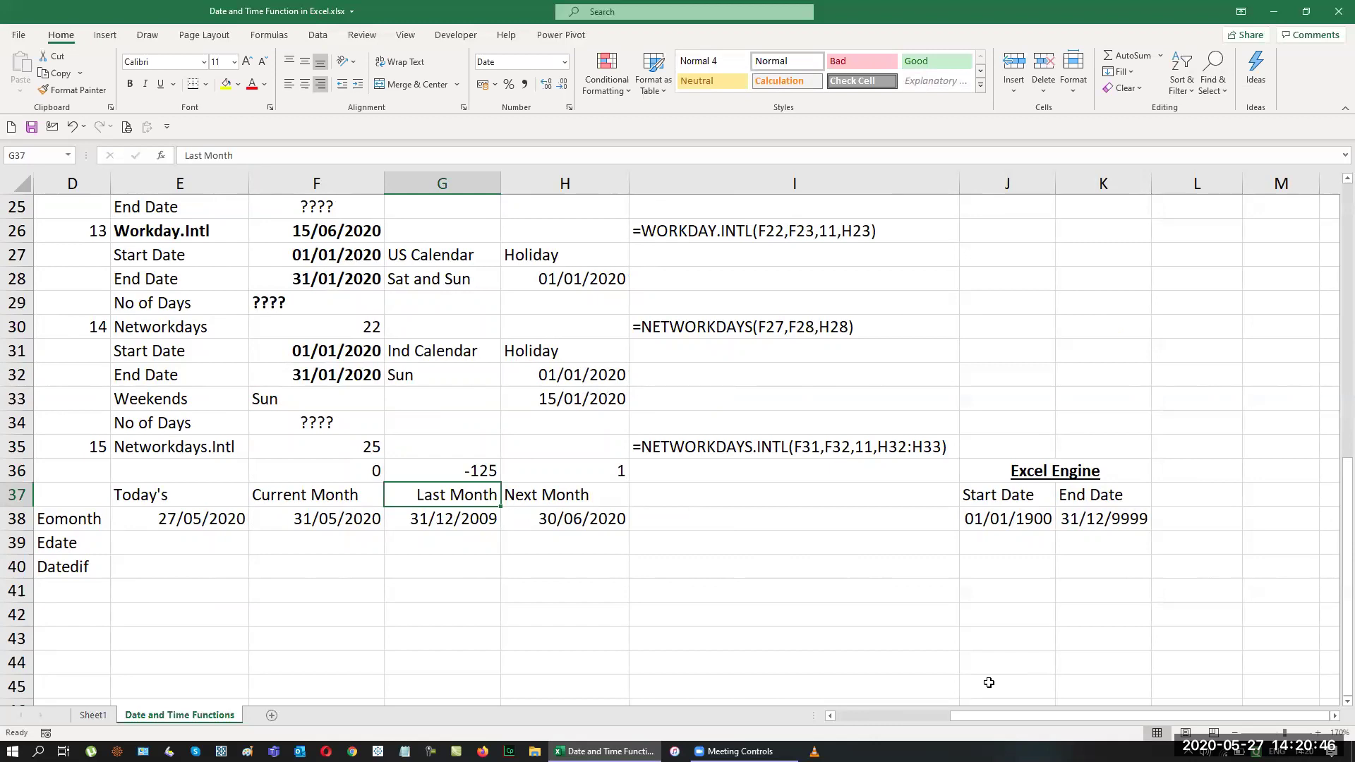
# Step: Try Next Month offsets of 1000, 1250 and 12000 in H36
pyautogui.press('Up')
pyautogui.press('Right')
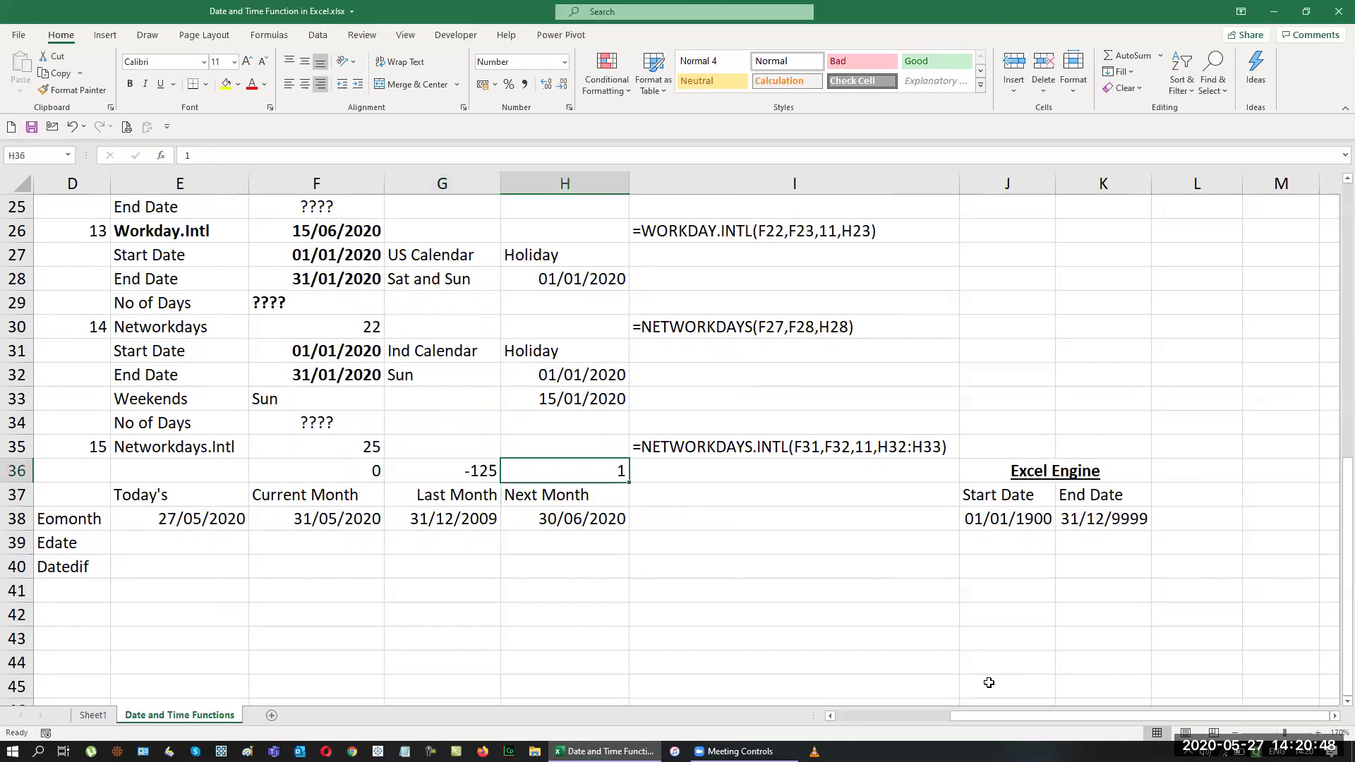
pyautogui.write('1000')
pyautogui.press('Return')
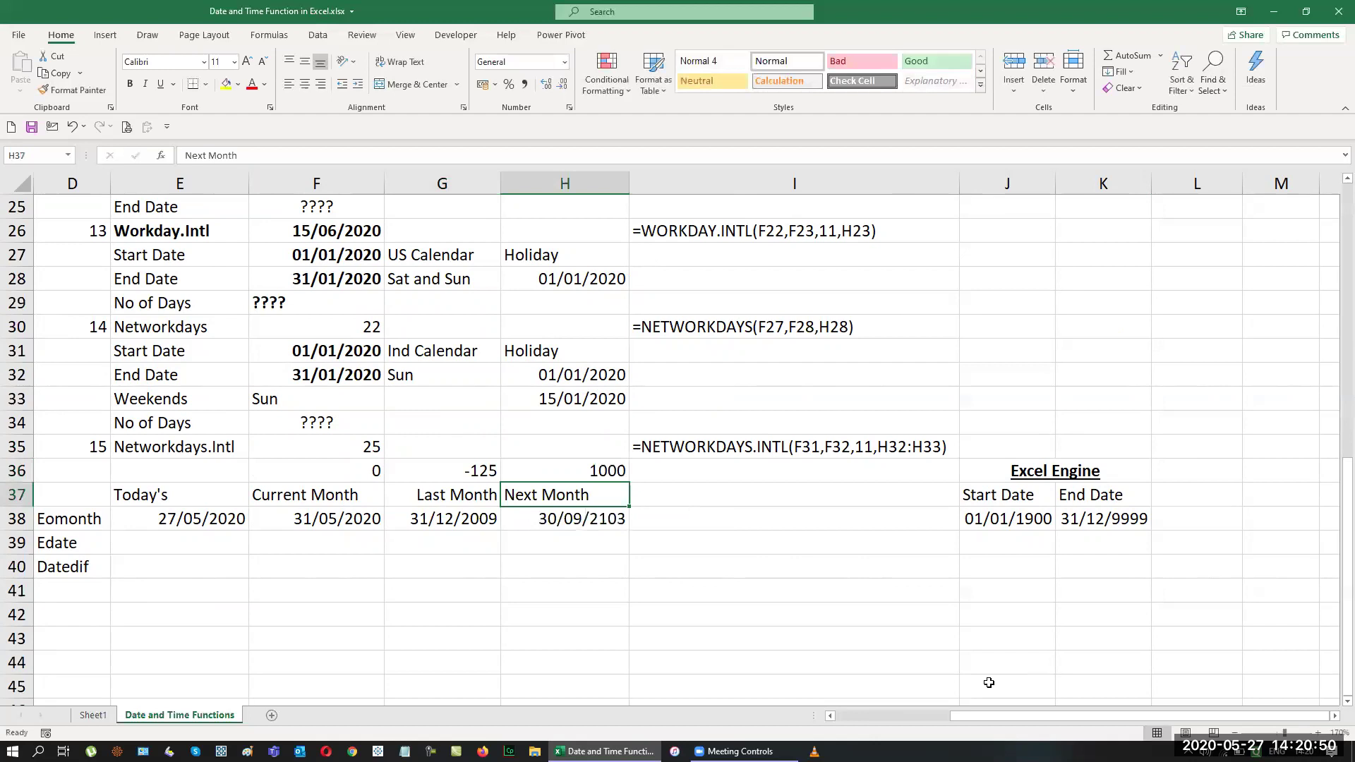
pyautogui.press('Up')
pyautogui.write('1250')
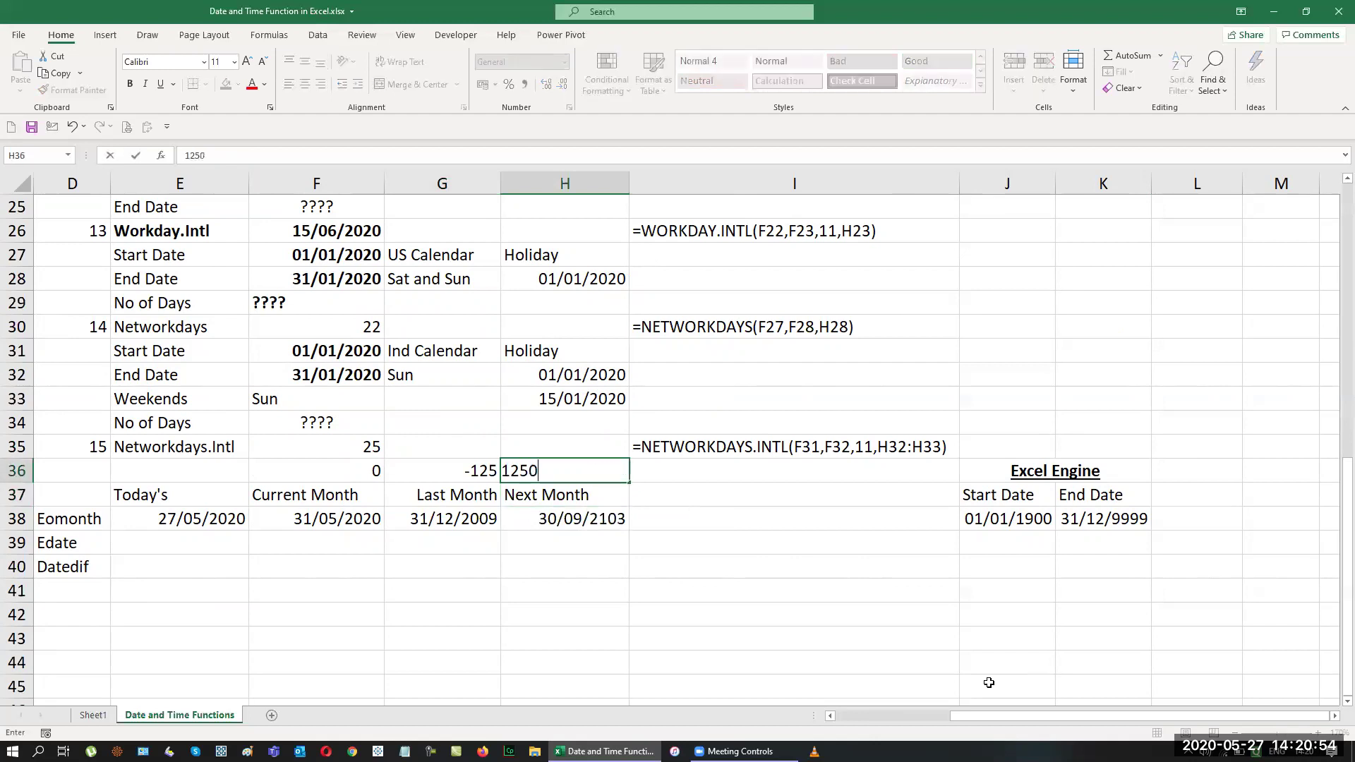
pyautogui.press('Return')
pyautogui.press('Up')
pyautogui.write('12000')
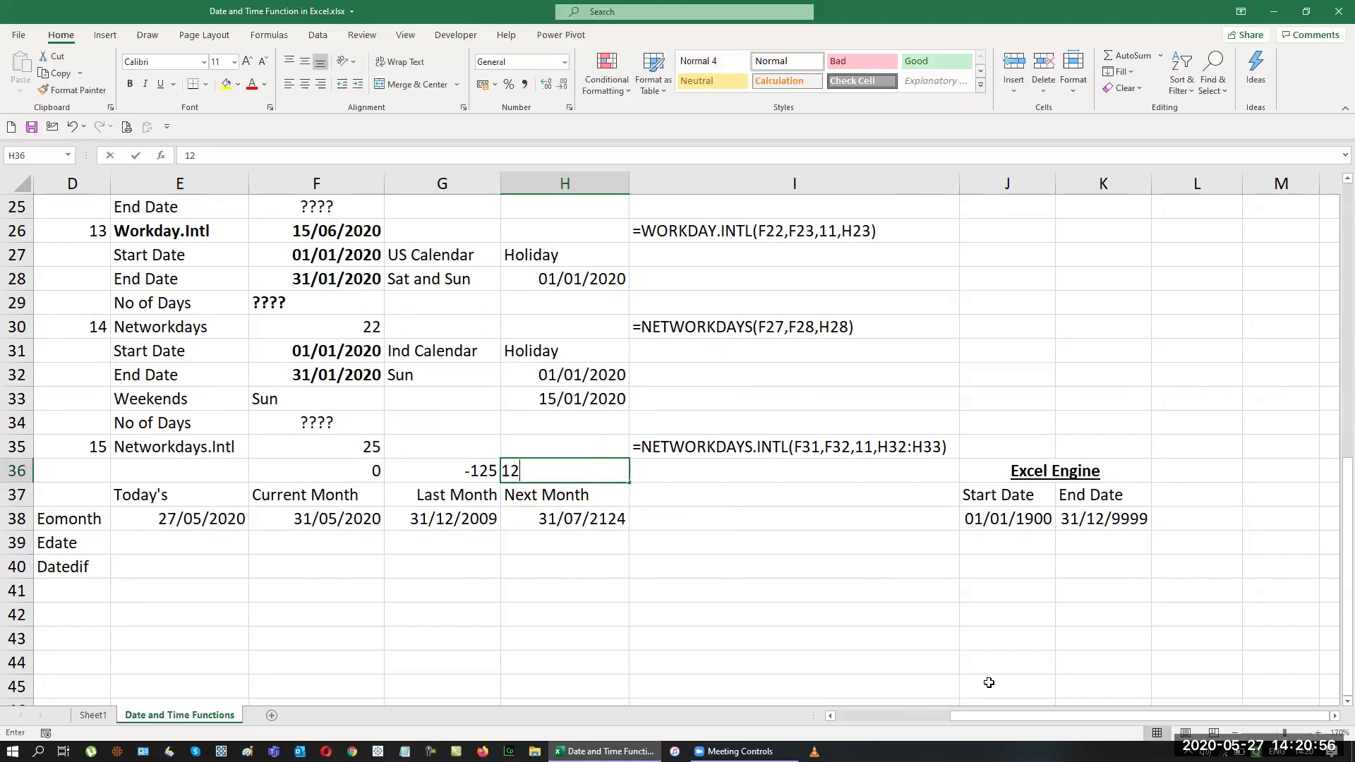
pyautogui.press('Return')
# Step: Try larger Next Month offsets of 25000, 50000 and 75000 in H36
pyautogui.press('Up')
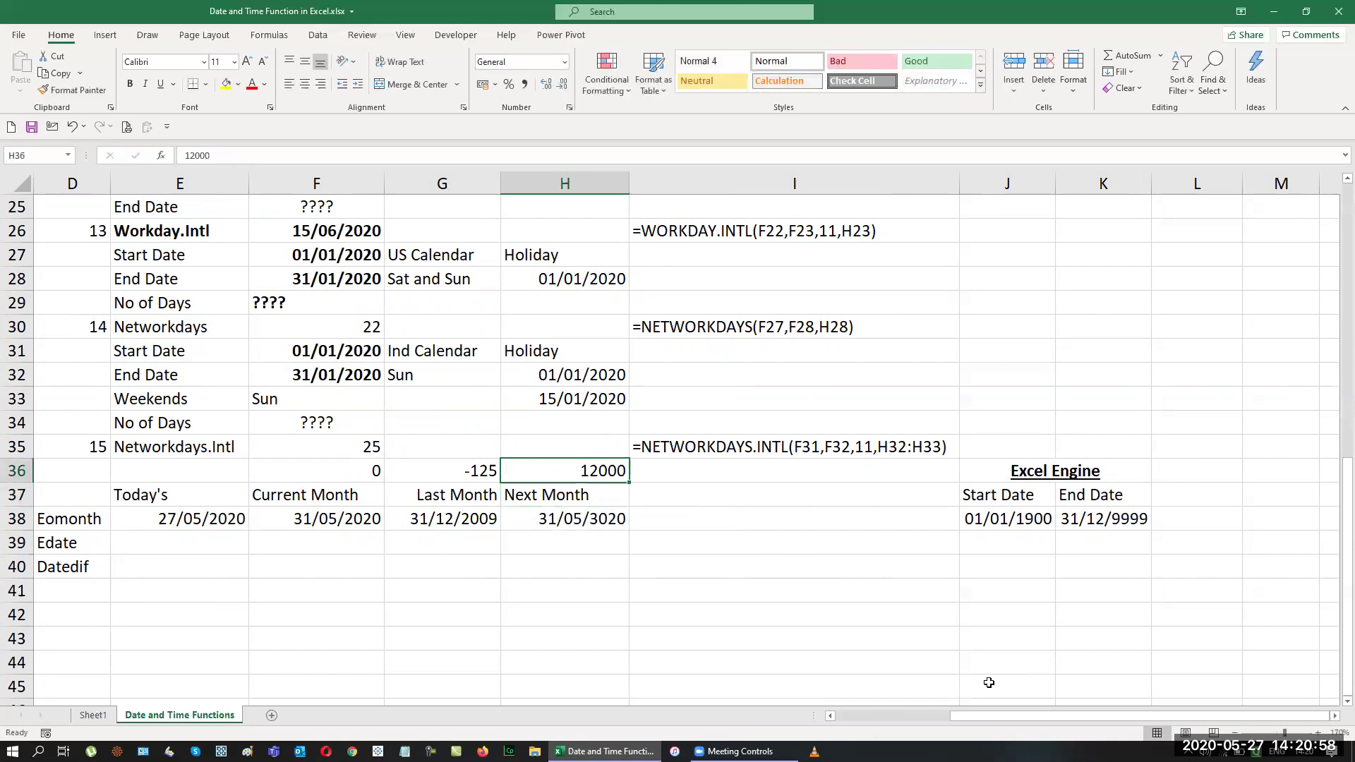
pyautogui.write('25000')
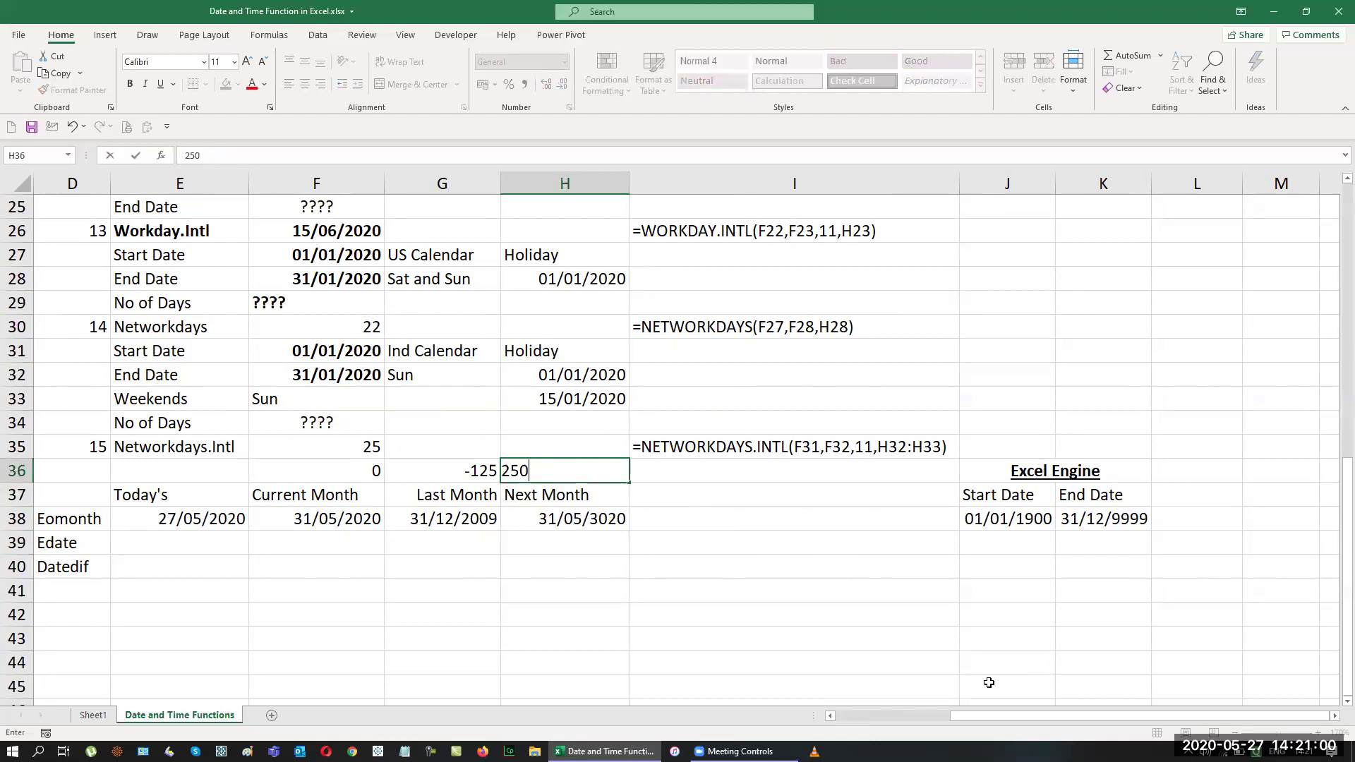
pyautogui.press('Return')
pyautogui.press('Up')
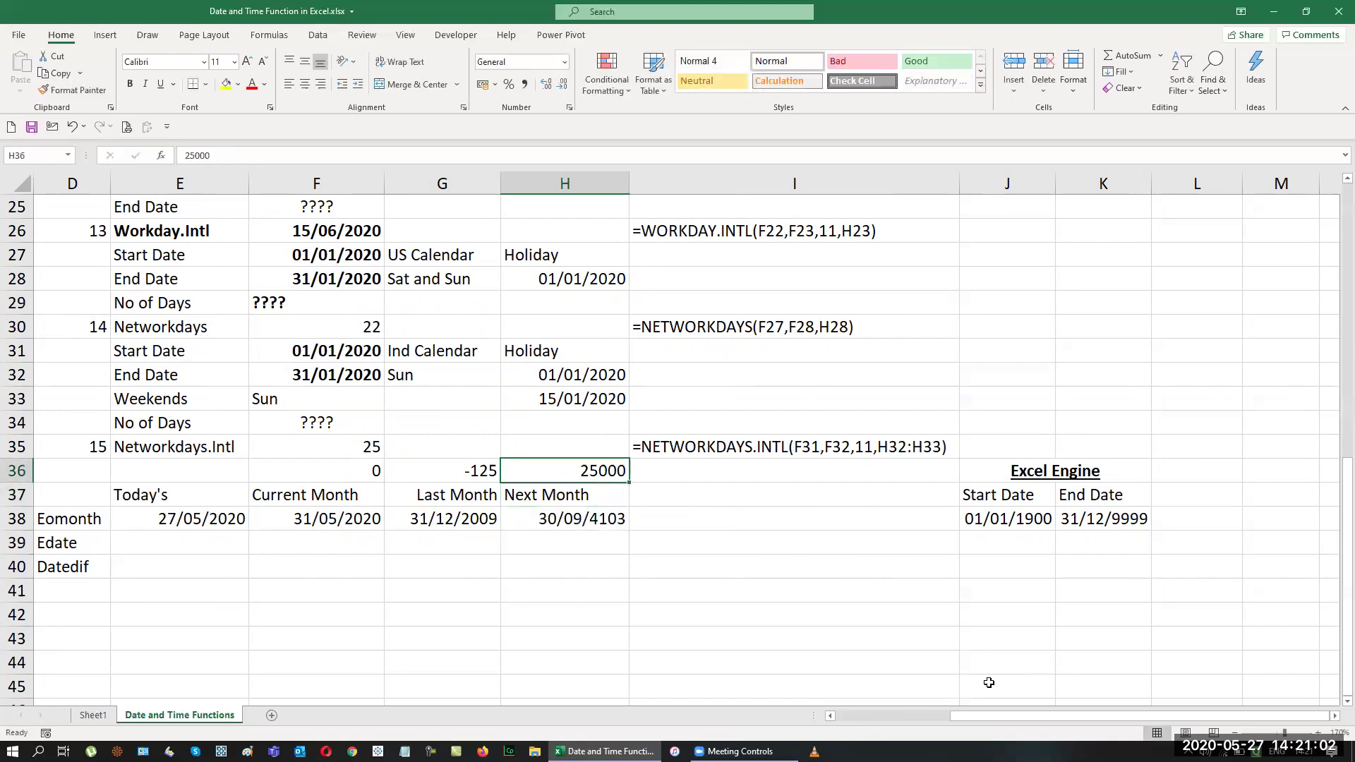
pyautogui.write('50000')
pyautogui.press('Return')
pyautogui.press('Up')
pyautogui.write('75000')
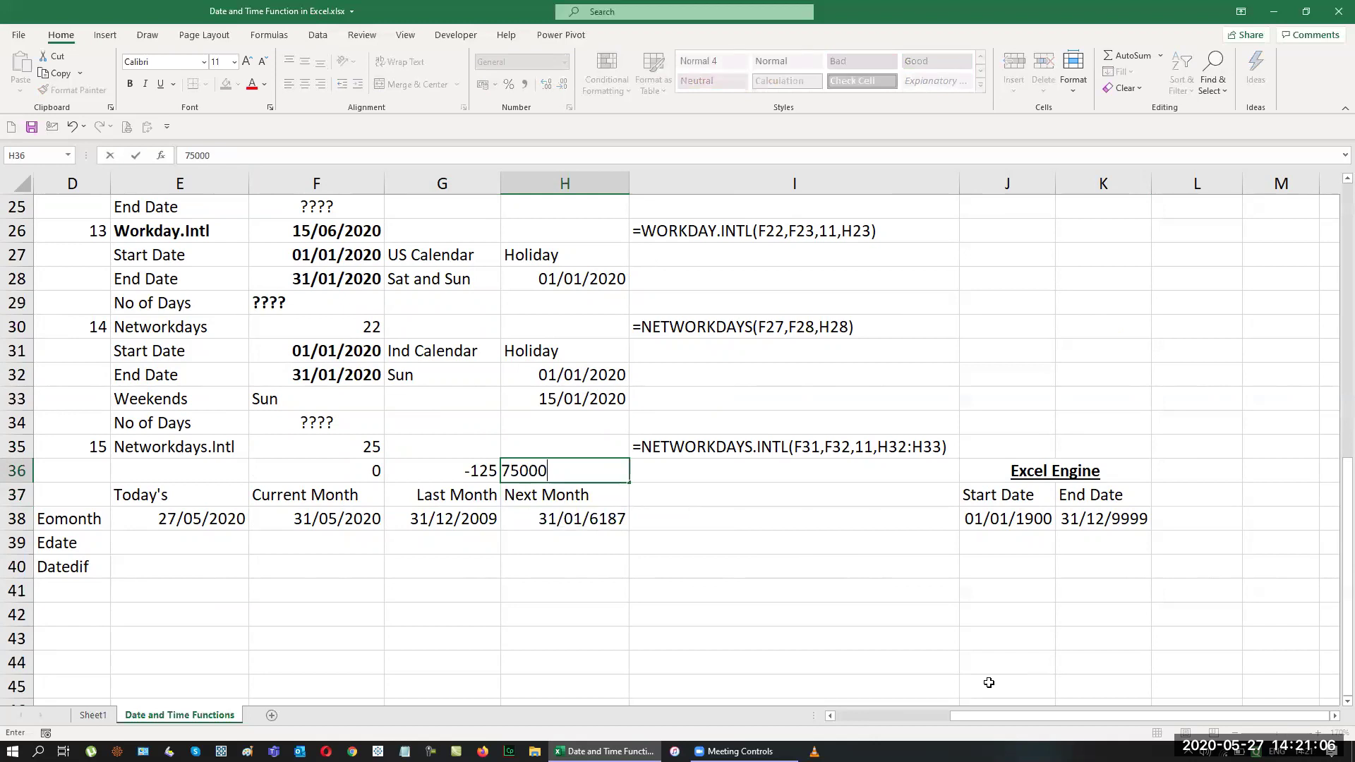
pyautogui.press('Return')
# Step: Try Next Month offsets of 85000, 88000 and 89000 in H36
pyautogui.press('Up')
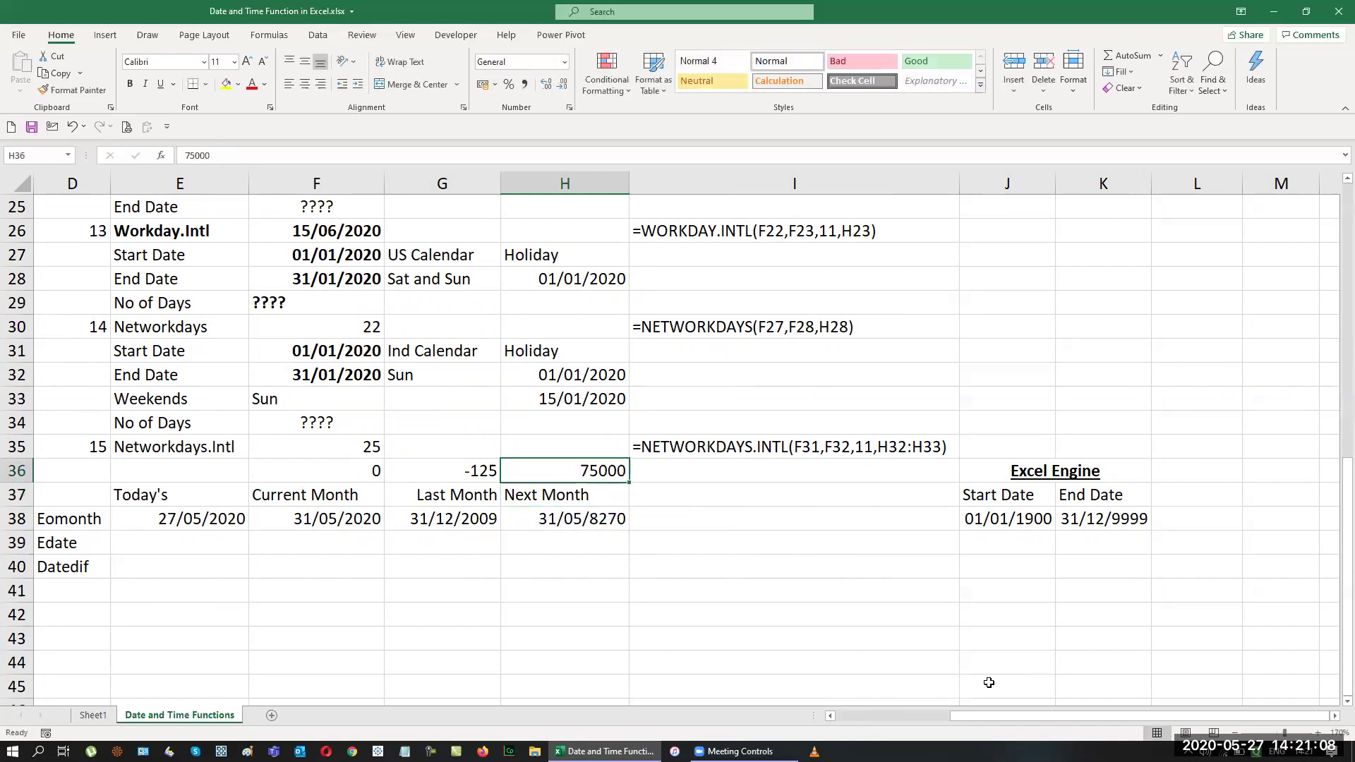
pyautogui.write('85000')
pyautogui.press('Return')
pyautogui.press('Up')
pyautogui.write('88000')
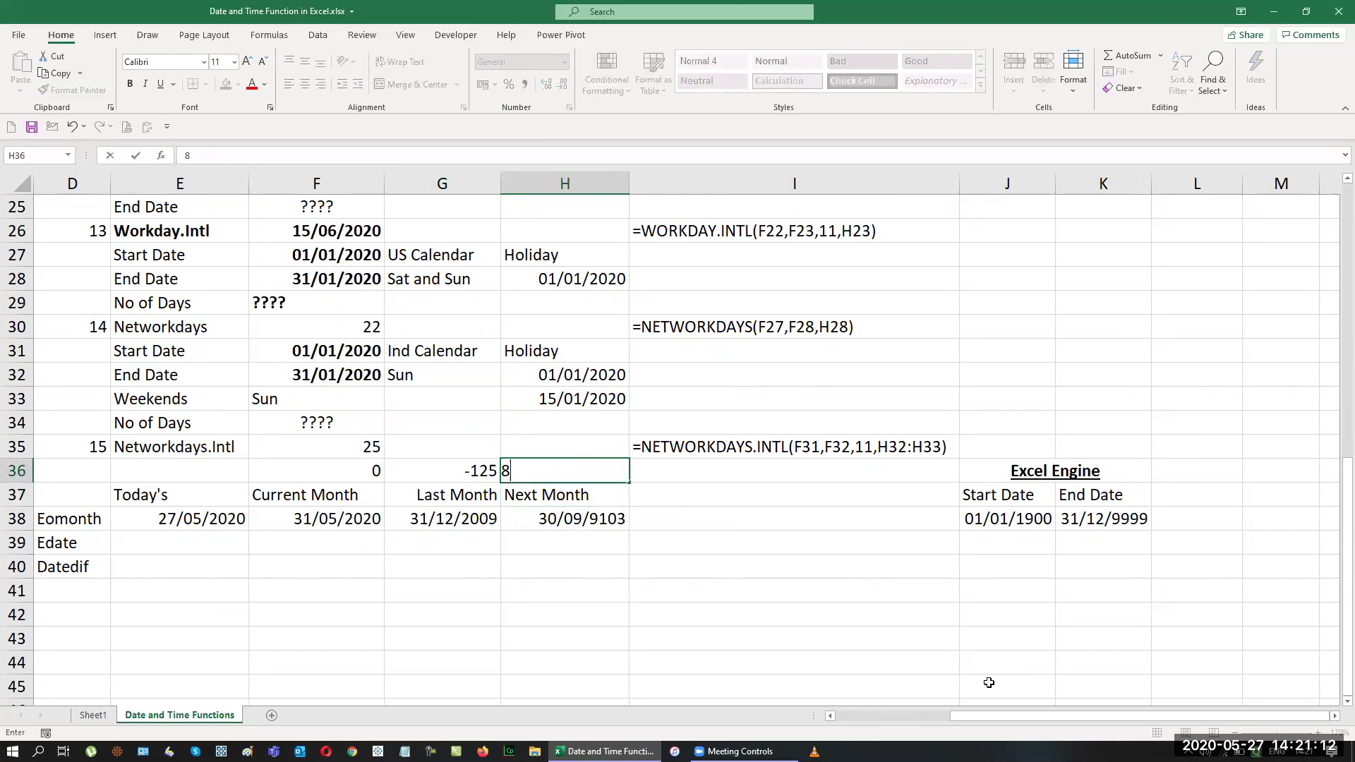
pyautogui.press('Return')
pyautogui.press('Up')
pyautogui.press('F2')
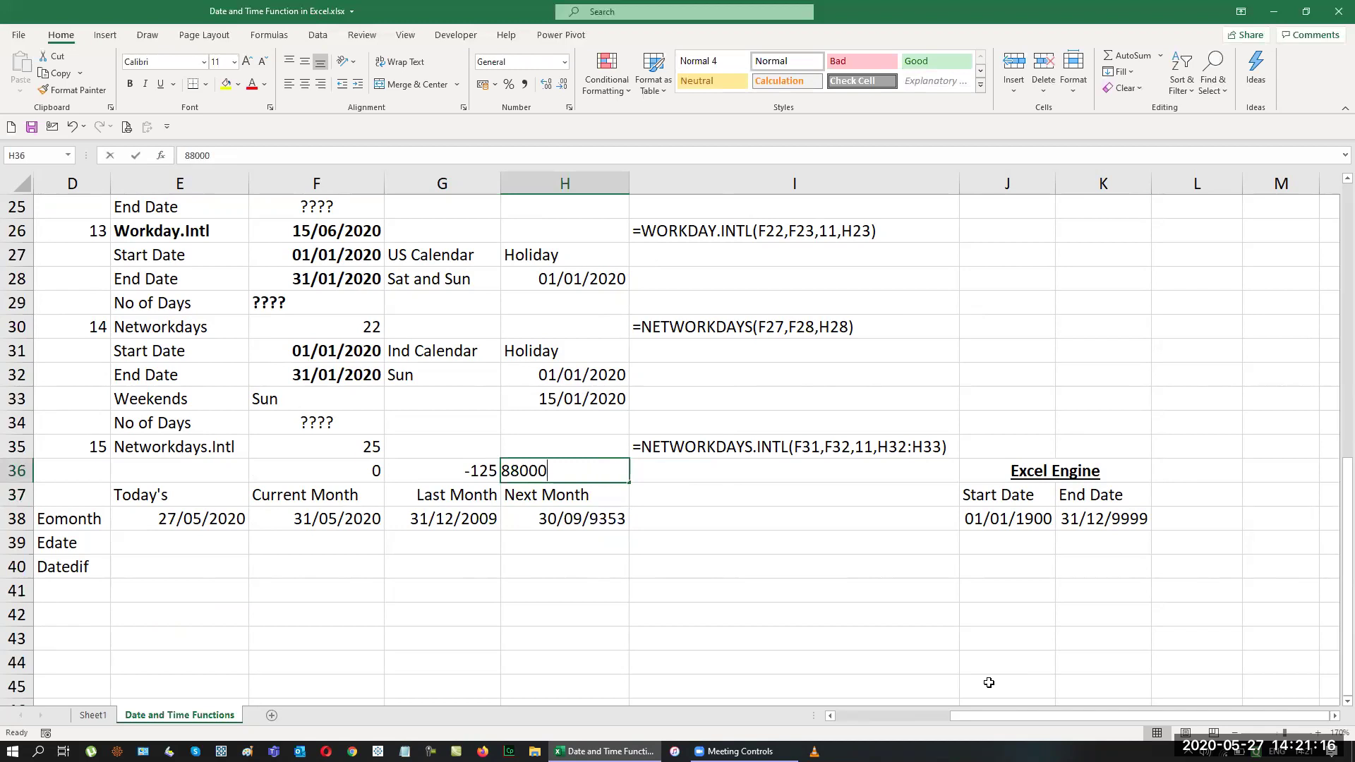
pyautogui.press('BackSpace')
pyautogui.press('BackSpace')
pyautogui.press('BackSpace')
pyautogui.press('BackSpace')
pyautogui.write('9000')
pyautogui.press('Return')
# Step: Test the upper date limit with Next Month offsets of 92000, 95000 and 96000 in H36
pyautogui.press('Up')
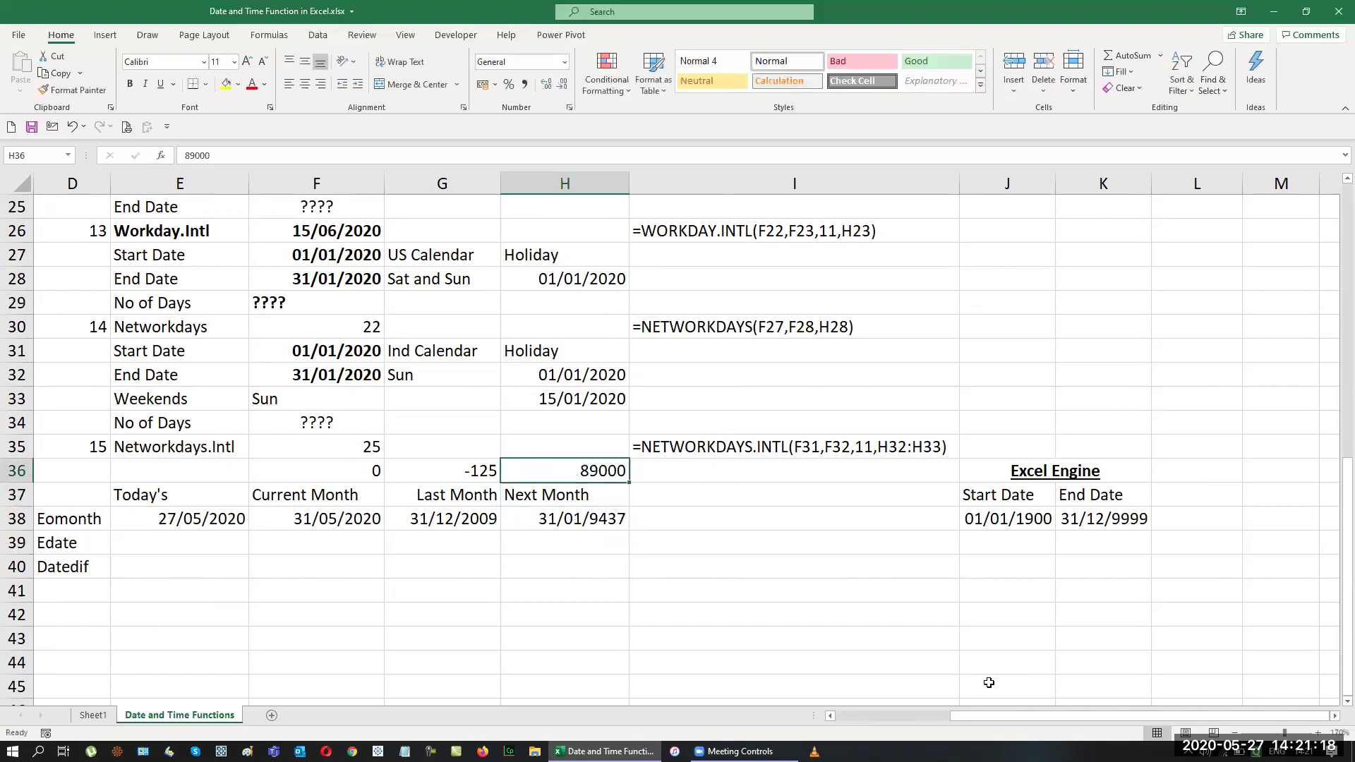
pyautogui.write('92000')
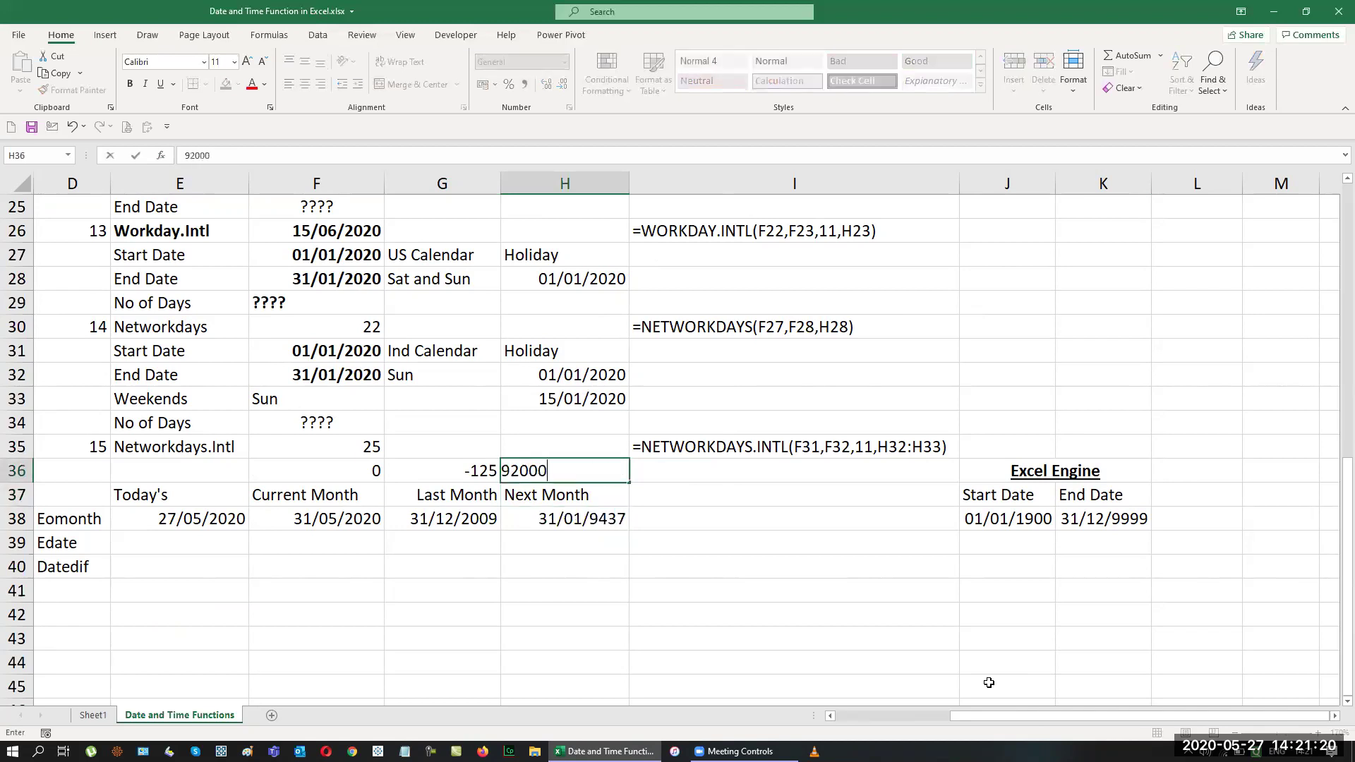
pyautogui.press('Return')
pyautogui.press('Up')
pyautogui.write('95000')
pyautogui.press('Return')
pyautogui.press('Up')
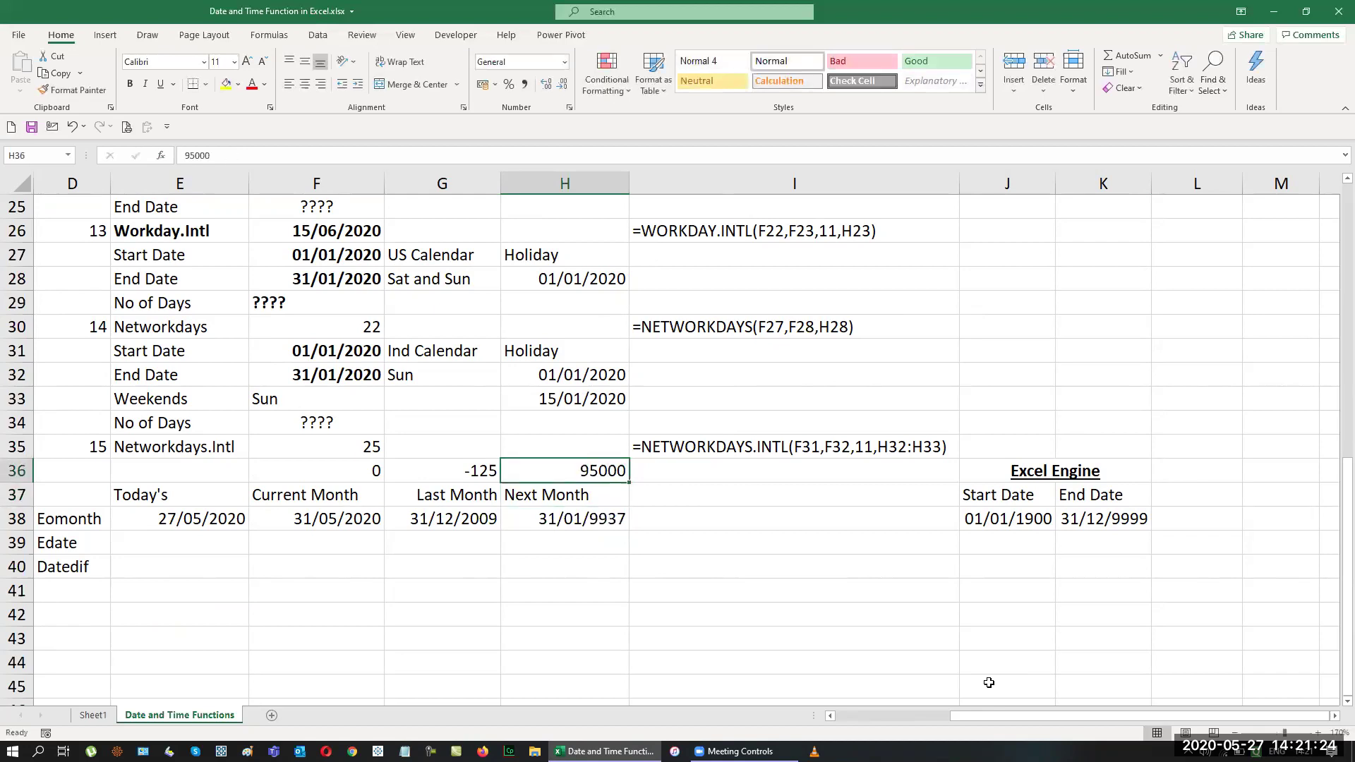
pyautogui.write('96000')
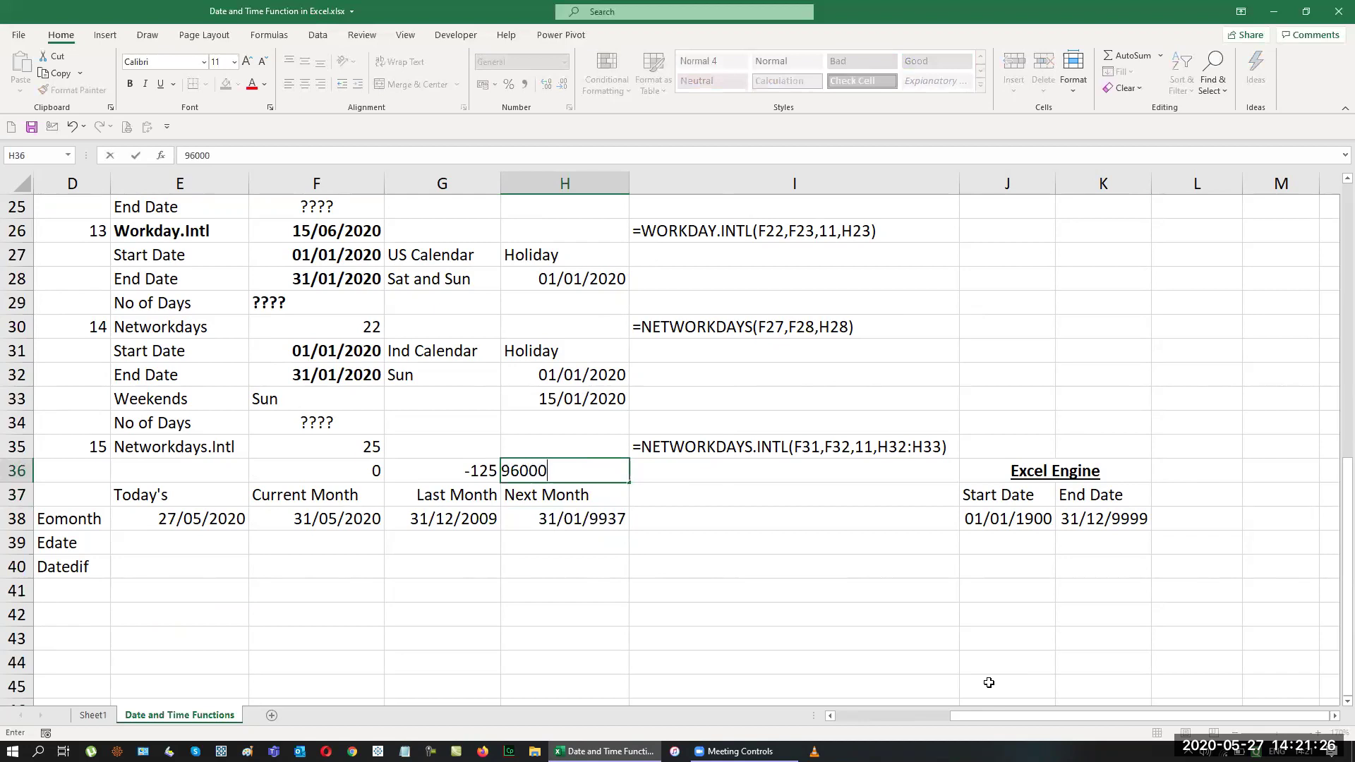
pyautogui.press('Return')
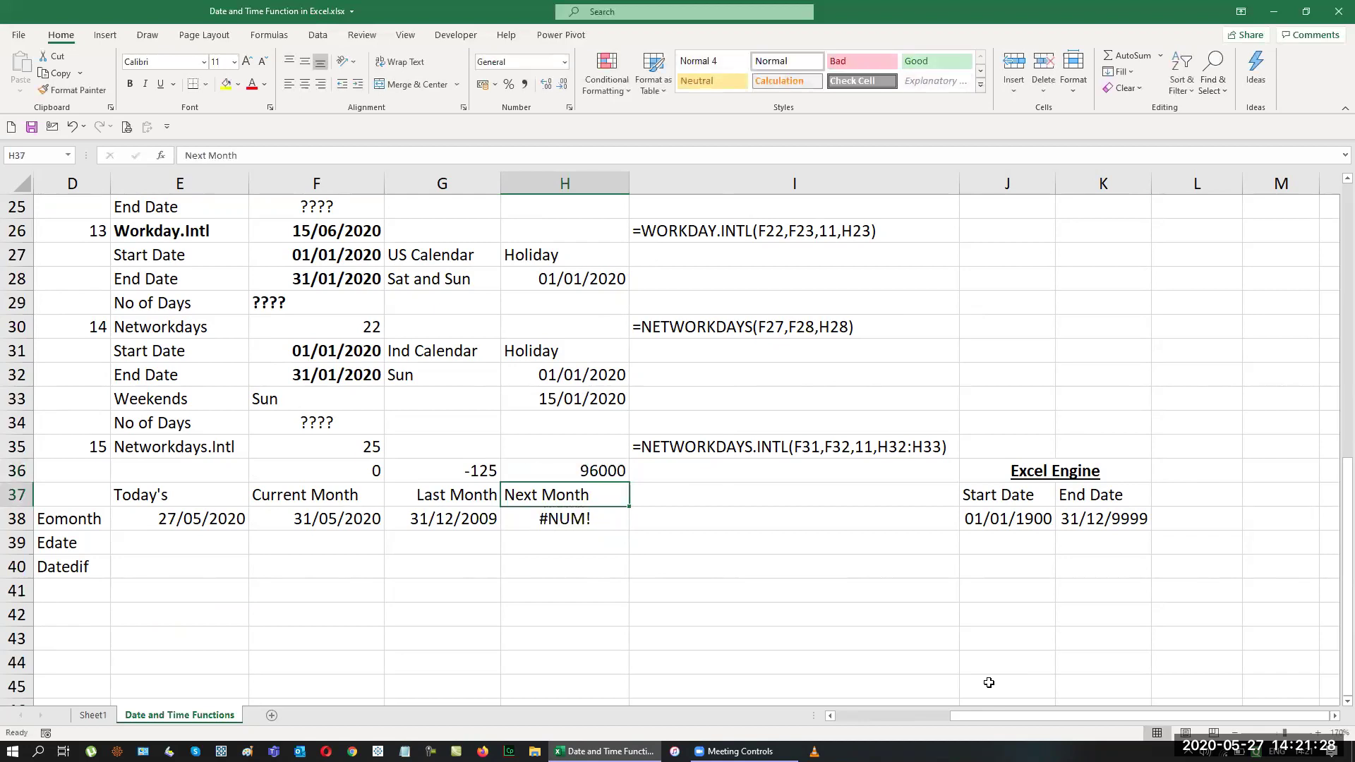
# Step: Narrow in on the date limit with Next Month offsets of 95500, 95600 and 95680 in H36
pyautogui.press('Up')
pyautogui.write('95500')
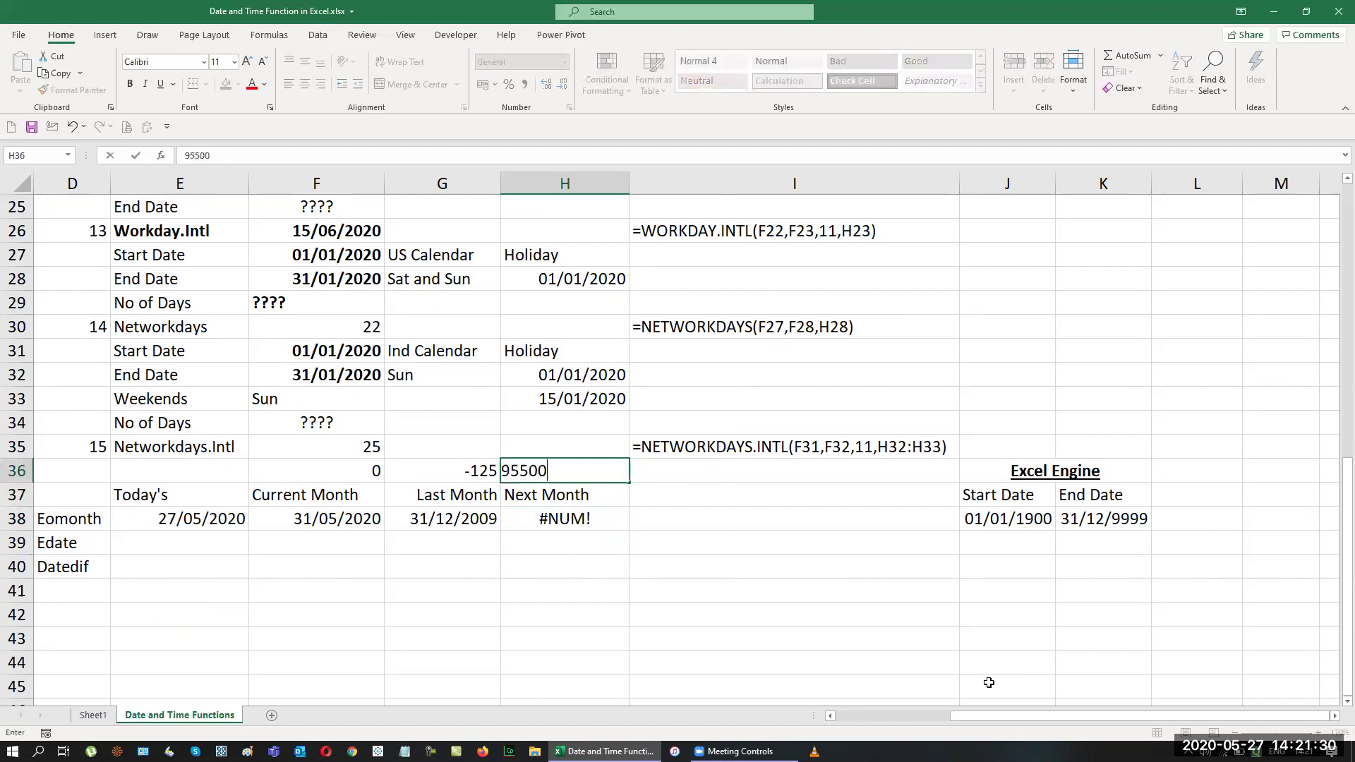
pyautogui.press('Return')
pyautogui.press('Up')
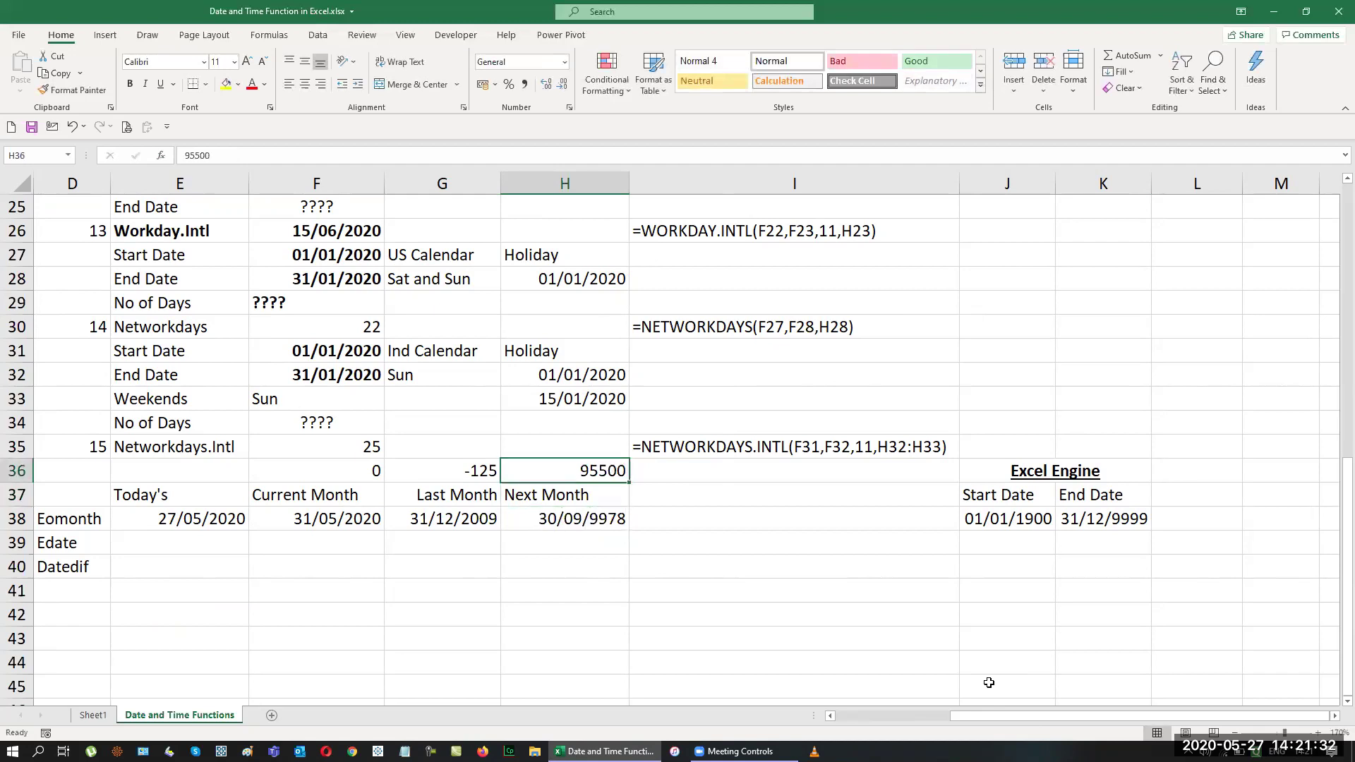
pyautogui.write('955')
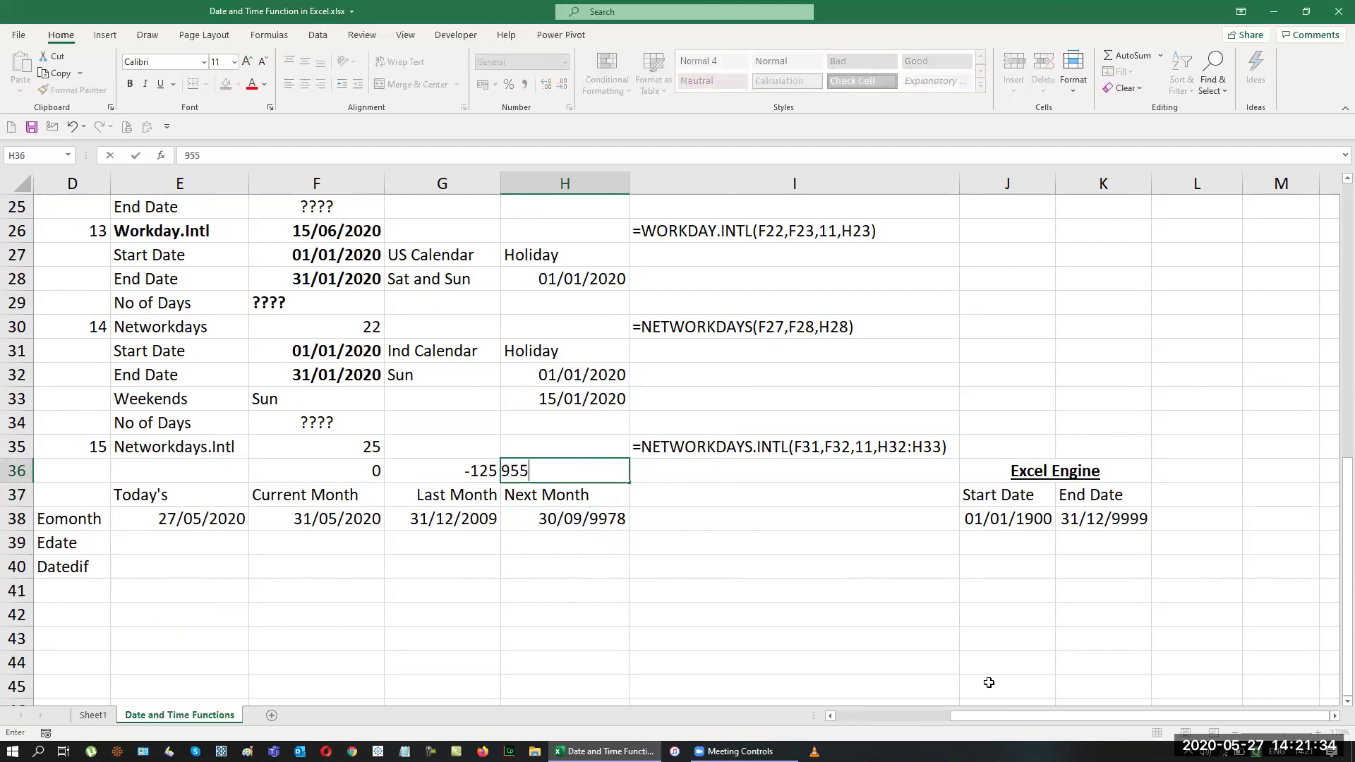
pyautogui.press('BackSpace')
pyautogui.write('600')
pyautogui.press('Return')
pyautogui.press('Up')
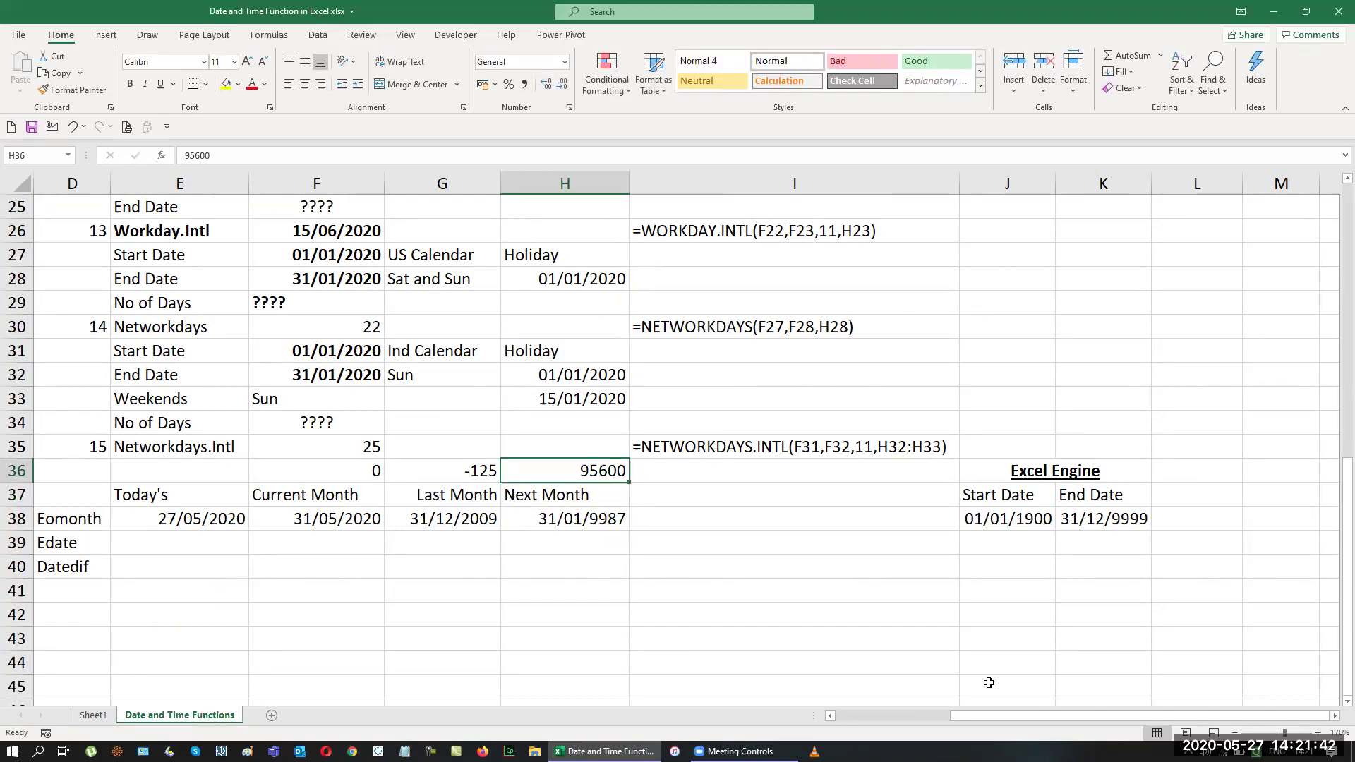
pyautogui.press('F2')
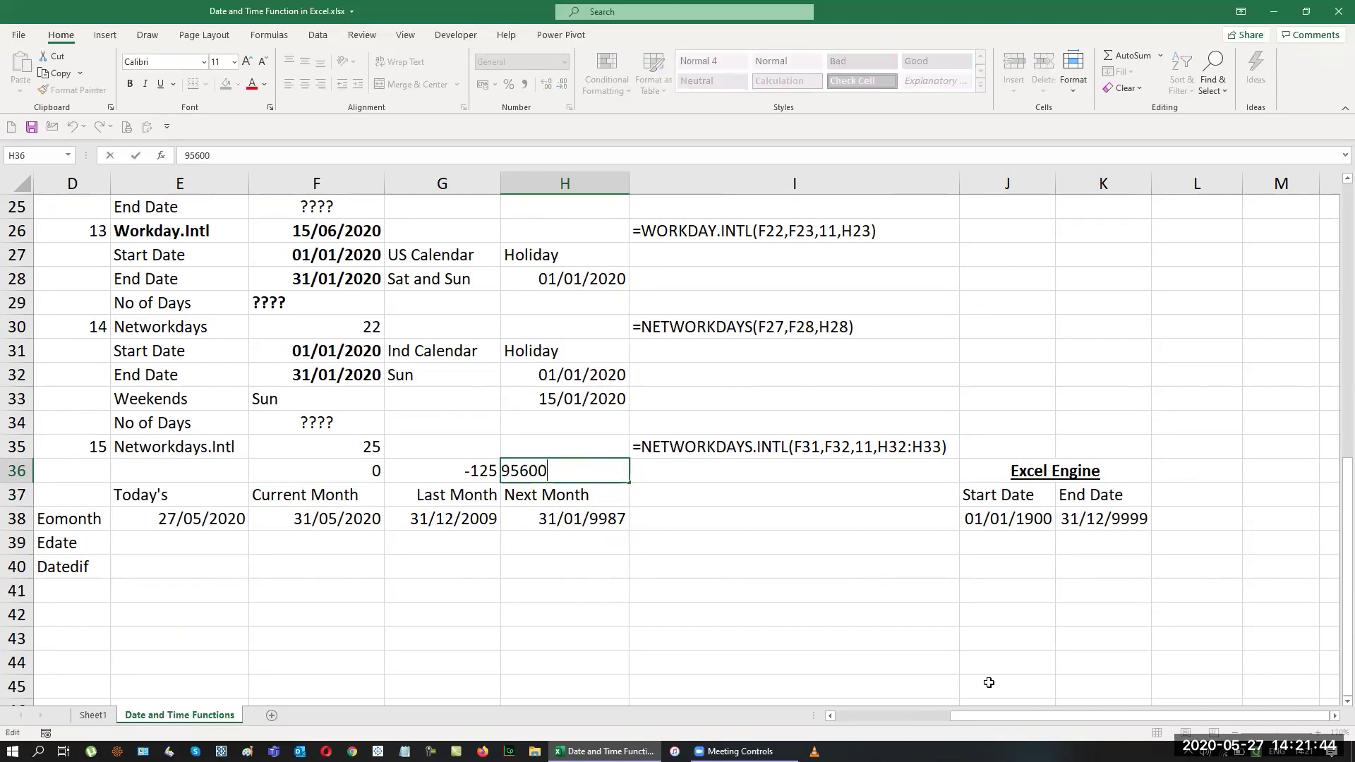
pyautogui.press('BackSpace')
pyautogui.press('BackSpace')
pyautogui.write('80')
pyautogui.press('Return')
# Step: Set the Next Month offset in H36 to 95687
pyautogui.press('Up')
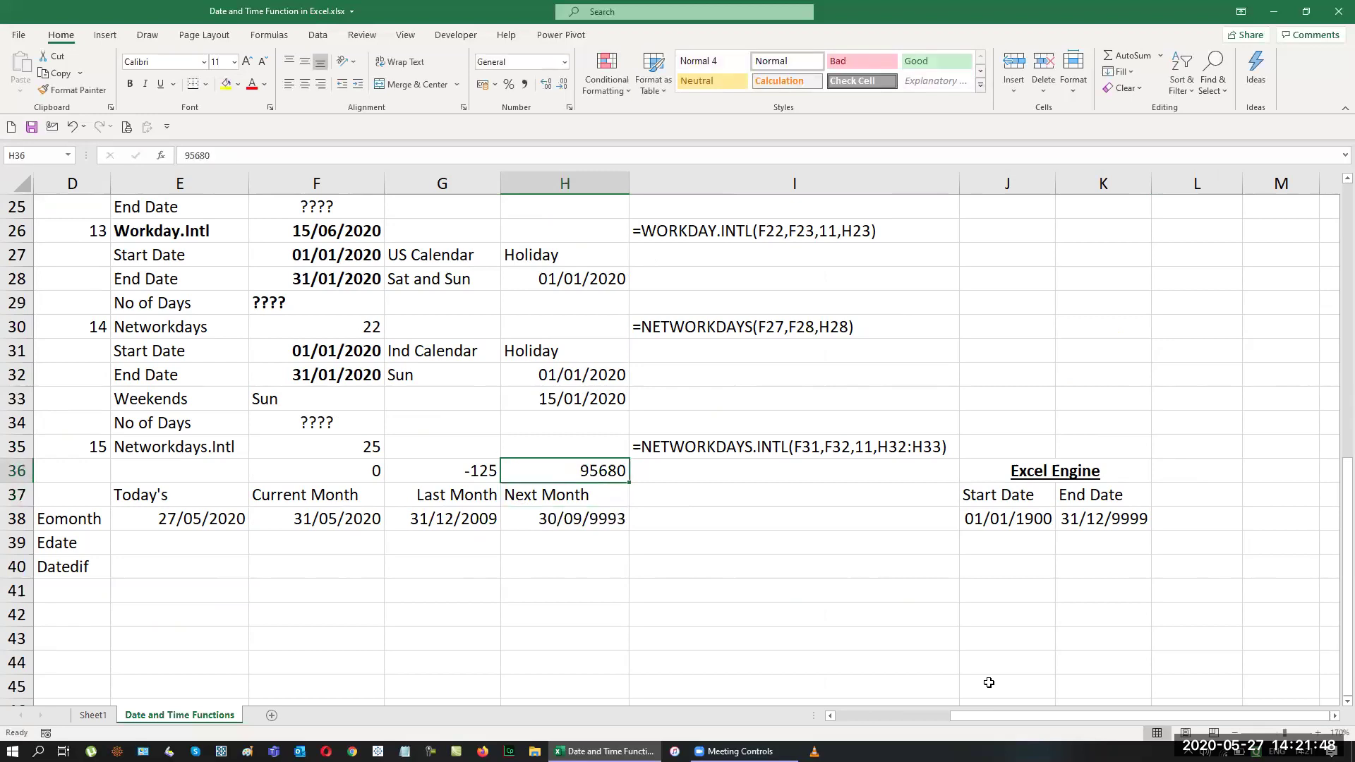
pyautogui.press('F2')
pyautogui.press('BackSpace')
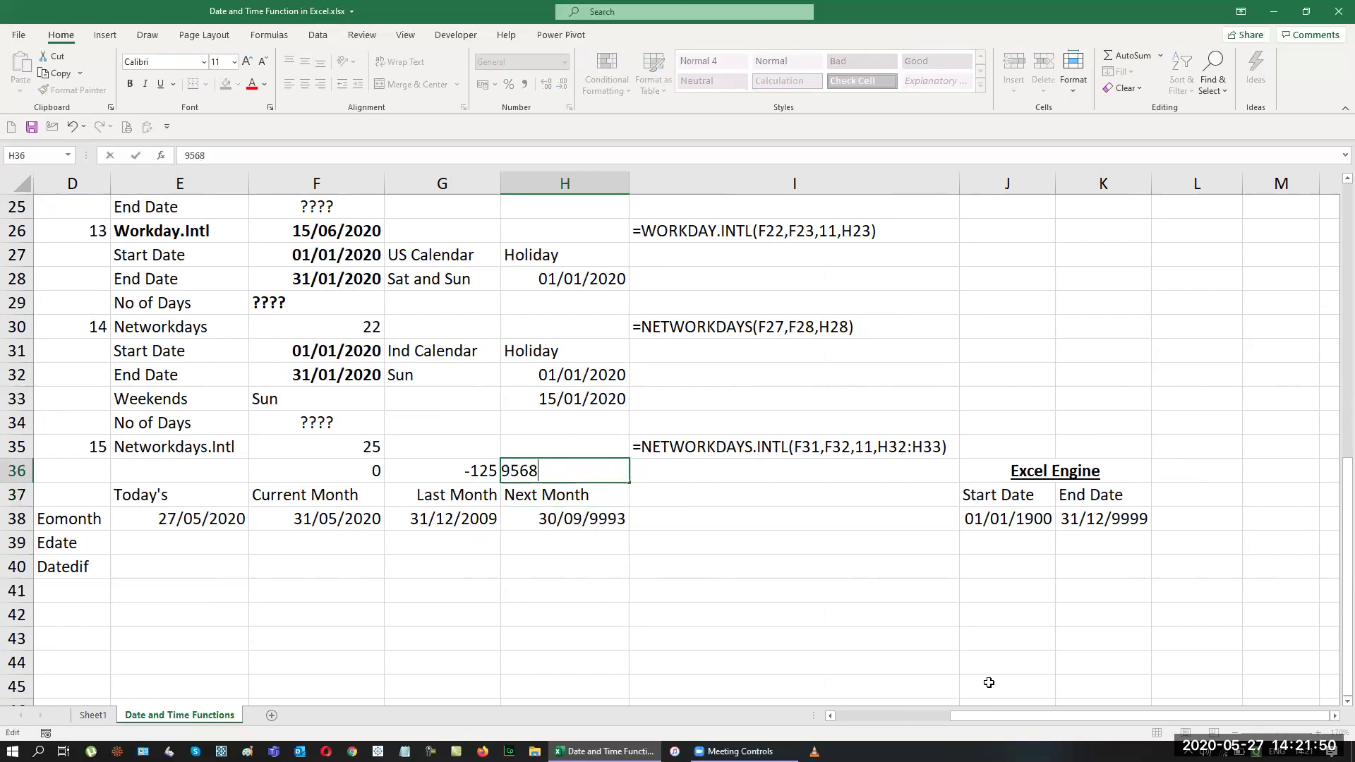
pyautogui.write('7')
pyautogui.press('Return')
# Step: Insert two blank rows at row 39, between the Eomonth and Edate rows
pyautogui.press('Up')
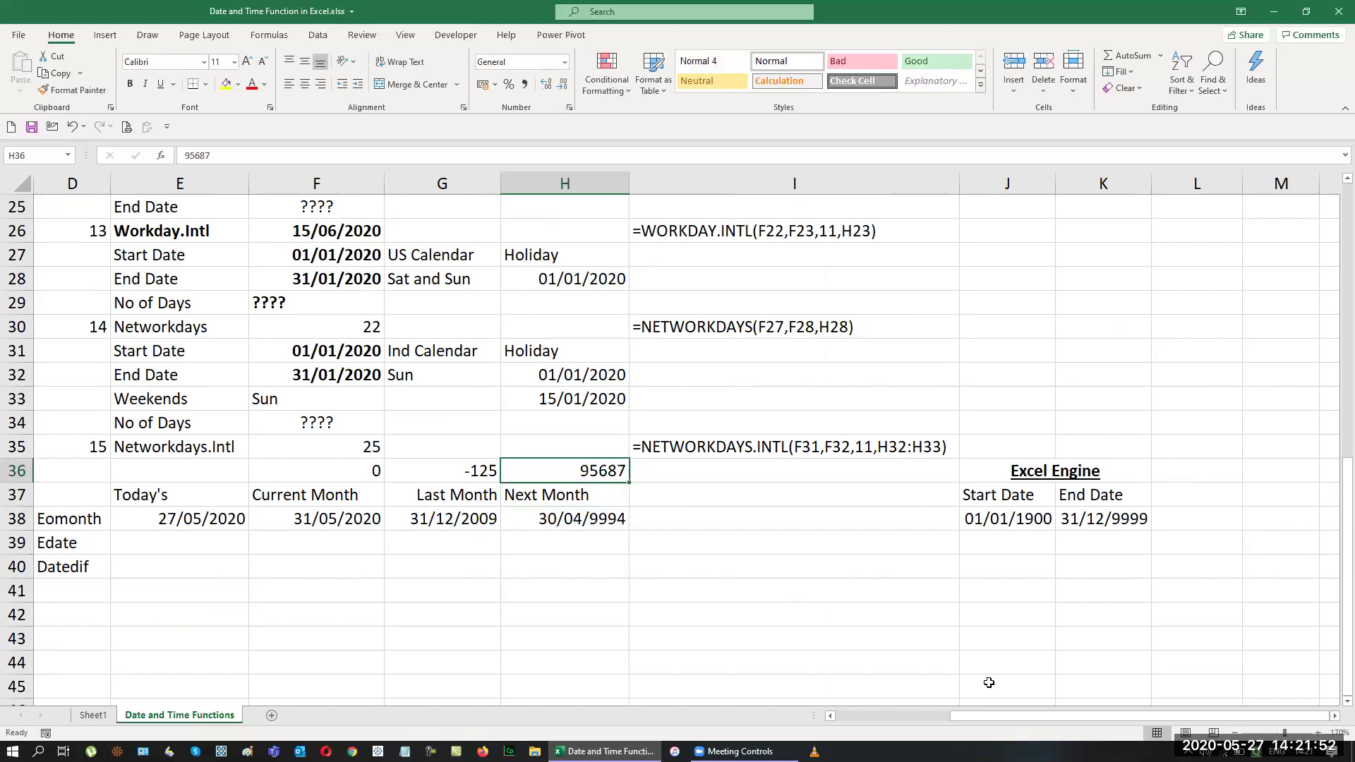
pyautogui.press('Left')
pyautogui.press('Left')
pyautogui.press('Left')
pyautogui.press('Left')
pyautogui.press('Left')
pyautogui.press('Left')
pyautogui.press('Left')
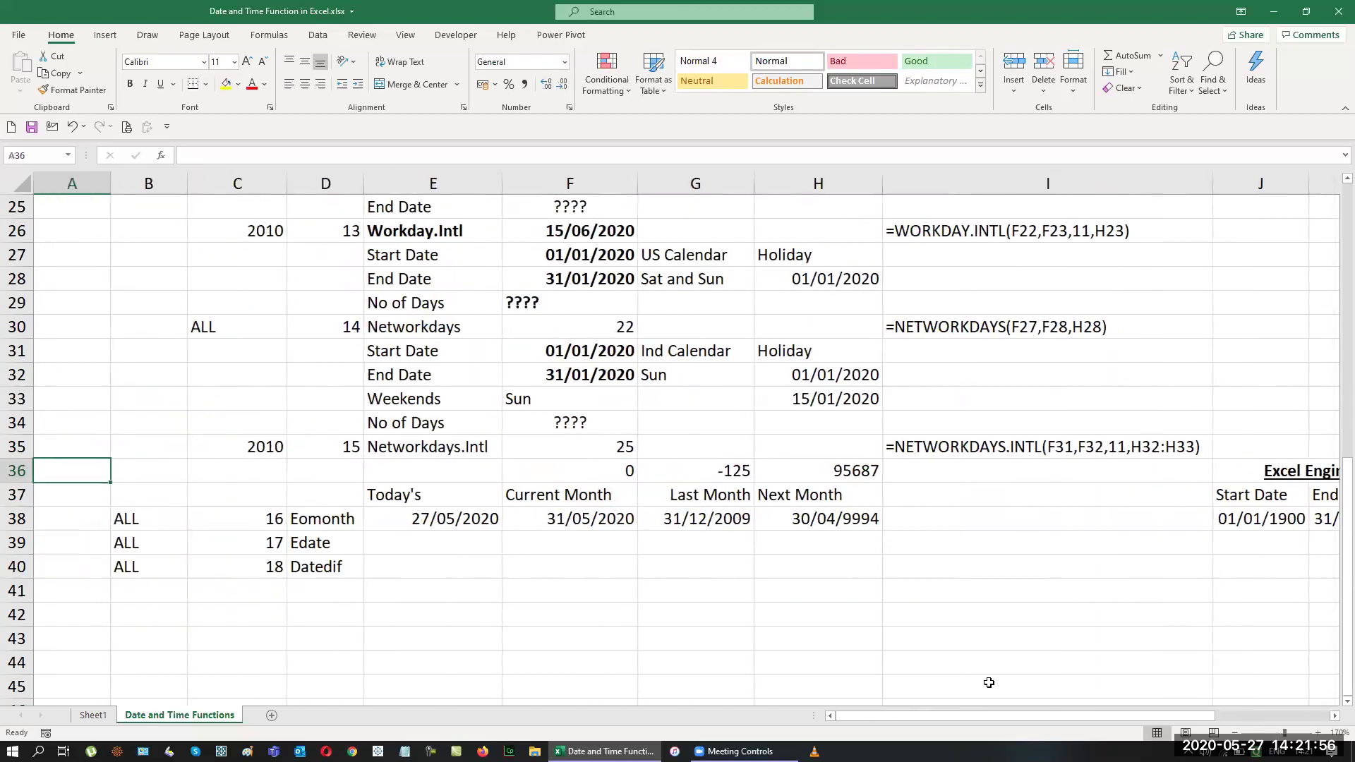
pyautogui.press('Right')
pyautogui.press('Down')
pyautogui.press('Down')
pyautogui.press('Down')
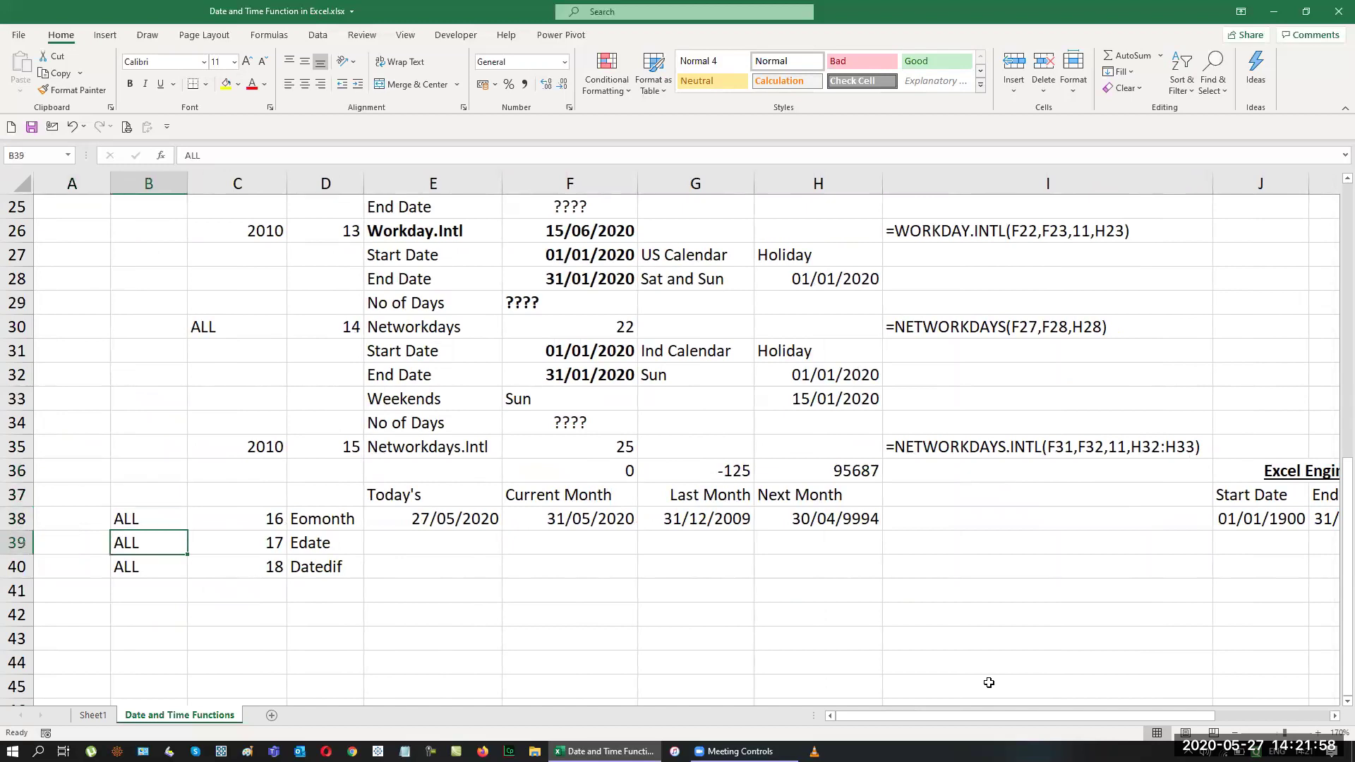
pyautogui.hotkey('shift', 'space')
pyautogui.hotkey('ctrl', 'shift', '+')
pyautogui.hotkey('ctrl', 'shift', '+')
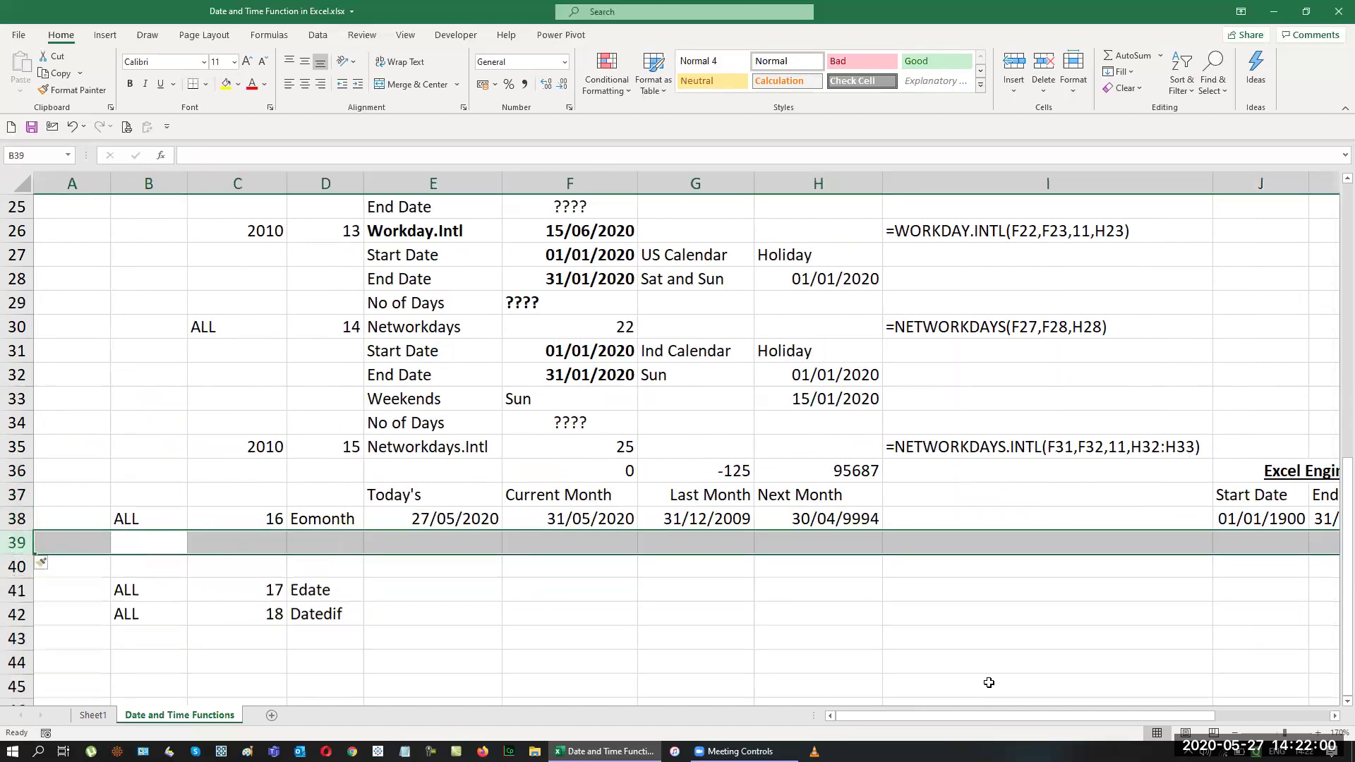
# Step: Copy the Today's heading and its date from E37:E38 to E40:E41 for the Edate example
pyautogui.press('Down')
pyautogui.press('Right')
pyautogui.press('Right')
pyautogui.press('Up')
pyautogui.press('Up')
pyautogui.press('Right')
pyautogui.press('Up')
pyautogui.hotkey('shift', 'Down')
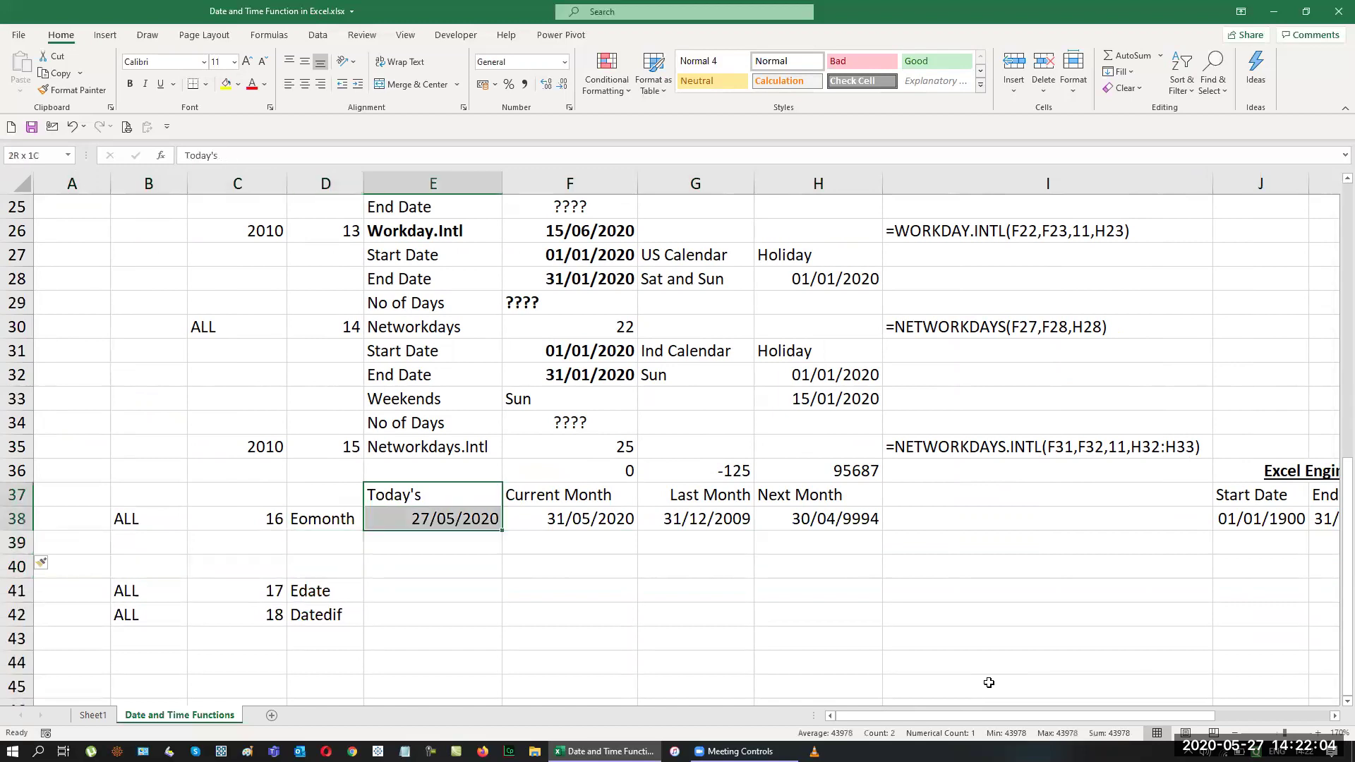
pyautogui.hotkey('ctrl', 'c')
pyautogui.press('Down')
pyautogui.press('Down')
pyautogui.press('Down')
pyautogui.hotkey('ctrl', 'v')
pyautogui.press('Escape')
# Step: Enter the month offset 3 in F39 and format F39:H39 as centred numbers without decimals
pyautogui.press('Right')
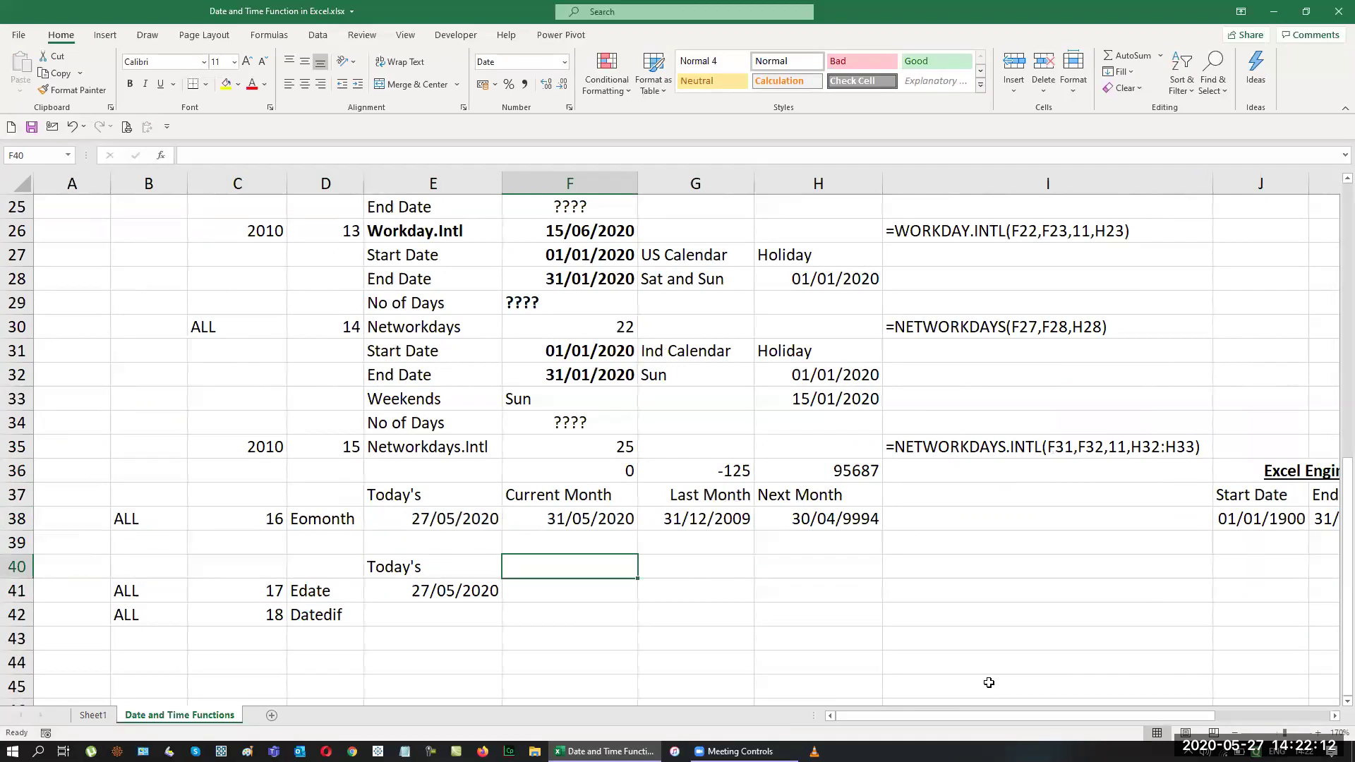
pyautogui.press('Up')
pyautogui.write('3')
pyautogui.press('Return')
pyautogui.press('Up')
pyautogui.hotkey('shift', 'Right')
pyautogui.hotkey('shift', 'Right')
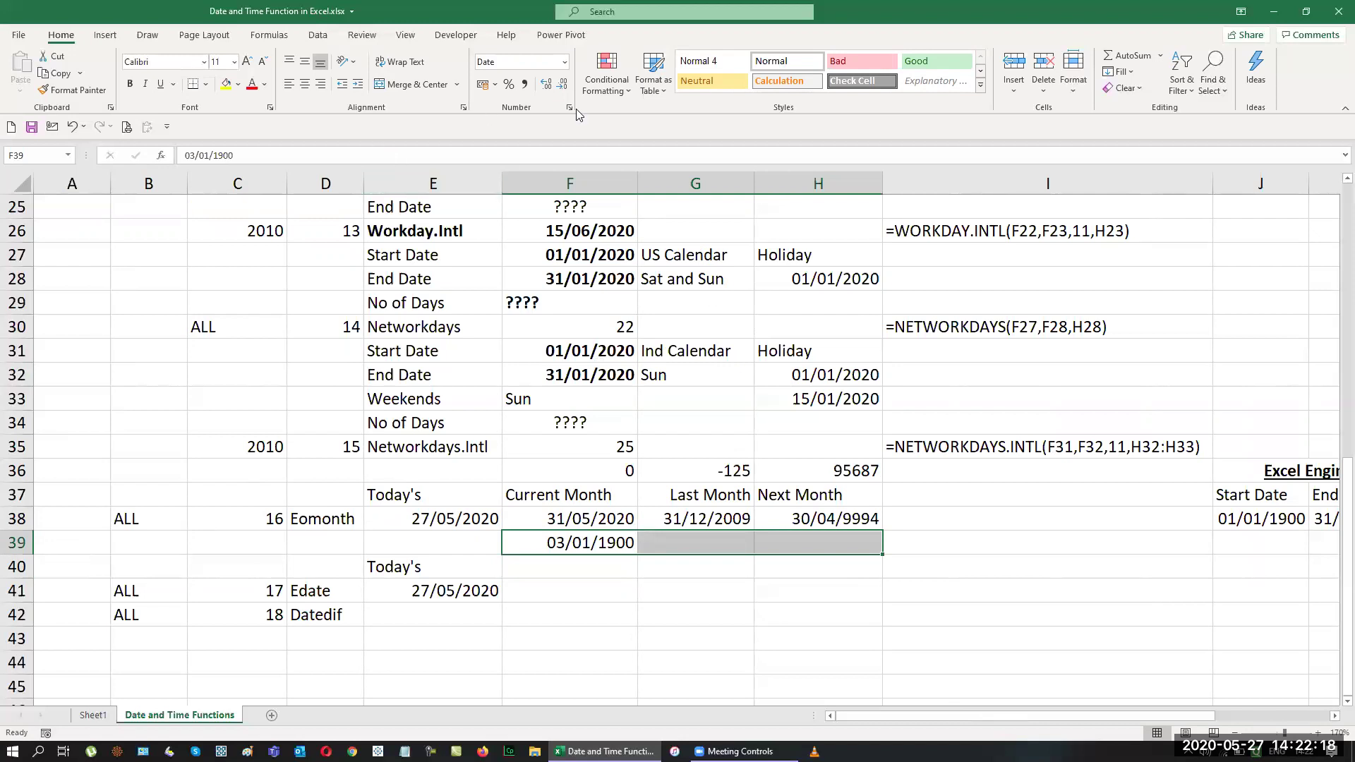
pyautogui.click(567, 64)
pyautogui.click(561, 134)
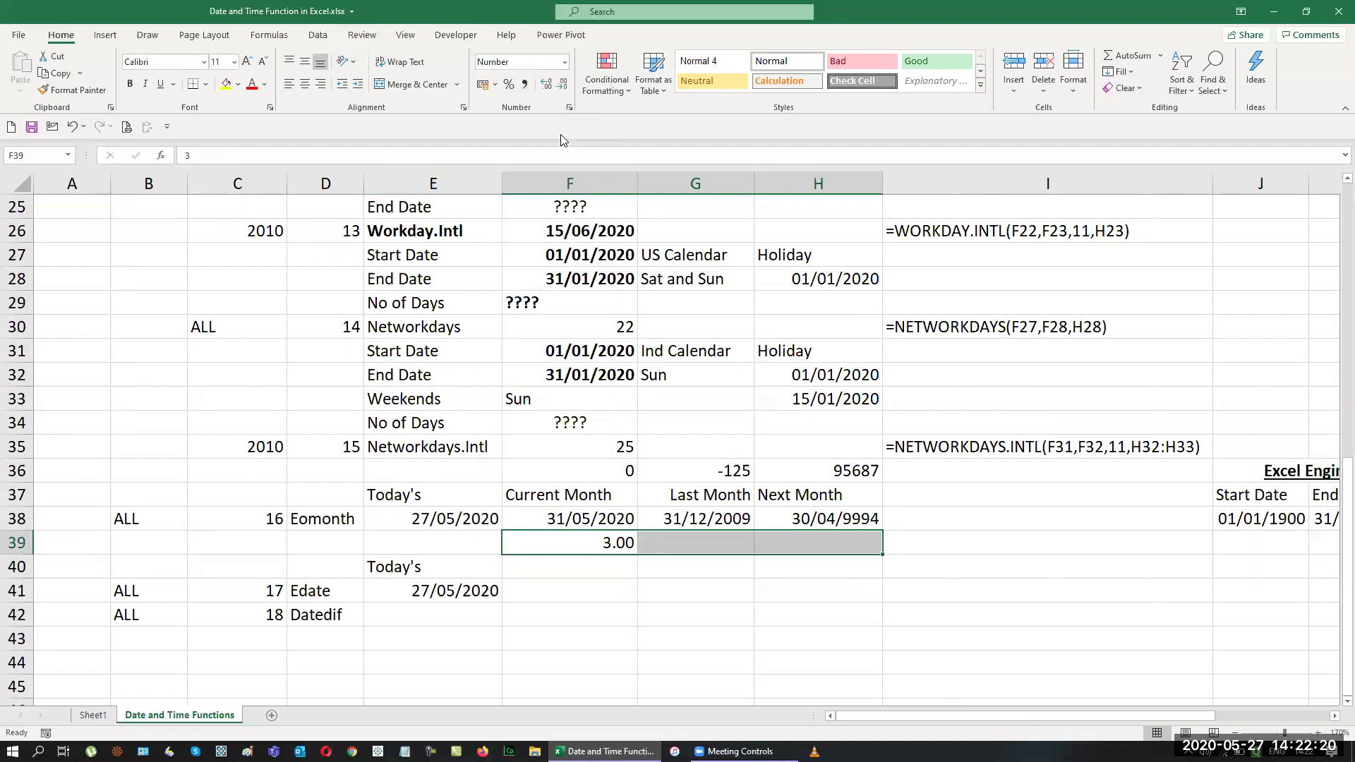
pyautogui.click(563, 84)
pyautogui.click(563, 84)
# Step: Enter the heading Contract to Payroll in F40, under the offset 3
pyautogui.click(575, 572)
pyautogui.write('Contract ')
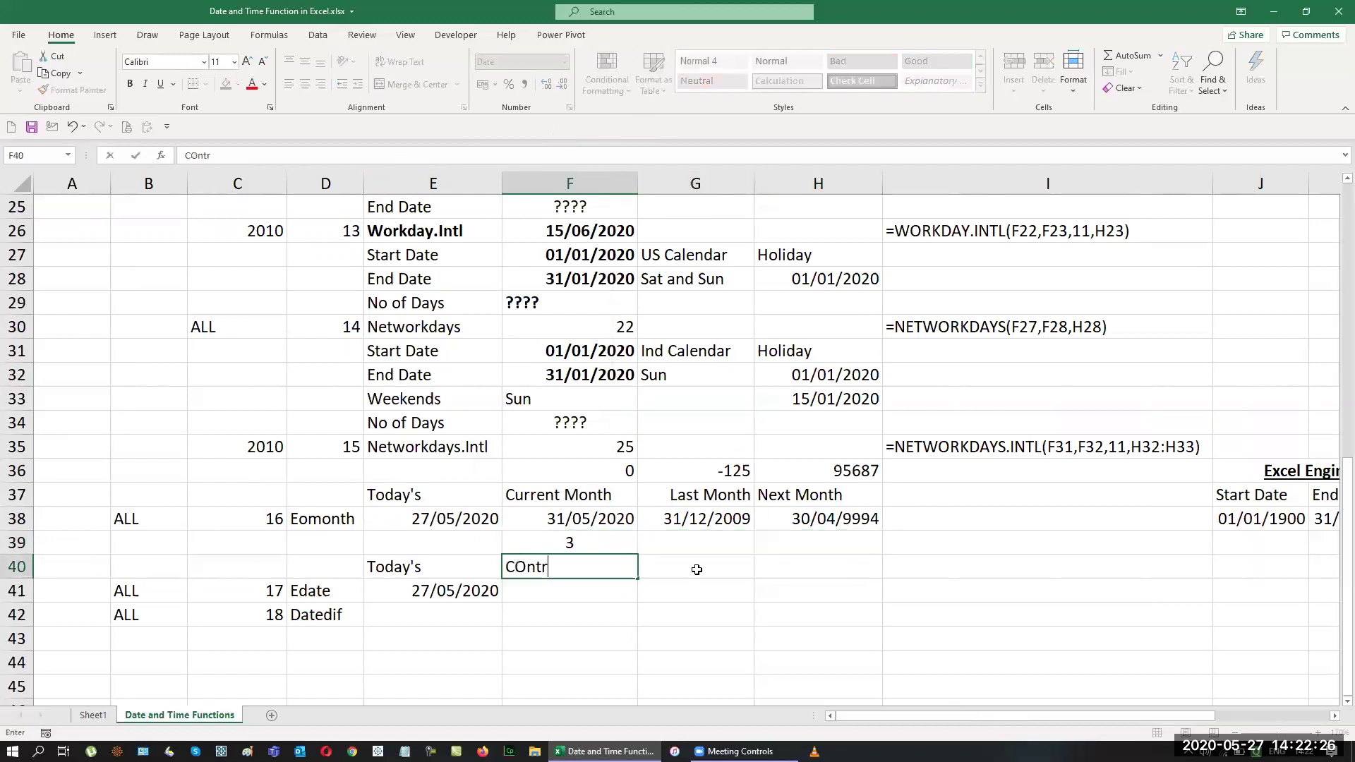
pyautogui.write('to Payu')
pyautogui.press('BackSpace')
pyautogui.write('roll')
pyautogui.press('Return')
# Step: Enter the month offset 6 in G39 and the heading Increment below it in G40
pyautogui.press('Up')
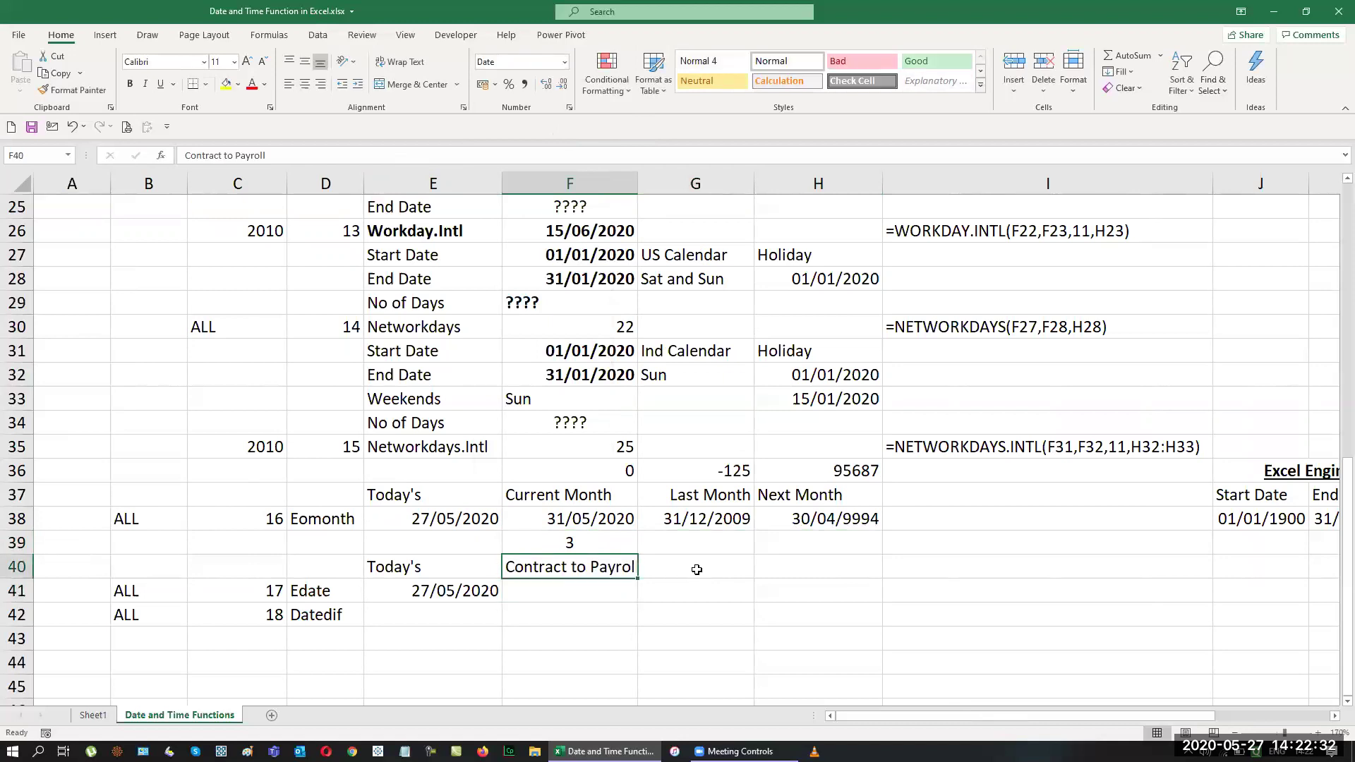
pyautogui.press('Right')
pyautogui.press('Up')
pyautogui.write('6')
pyautogui.press('Return')
pyautogui.write('Increment')
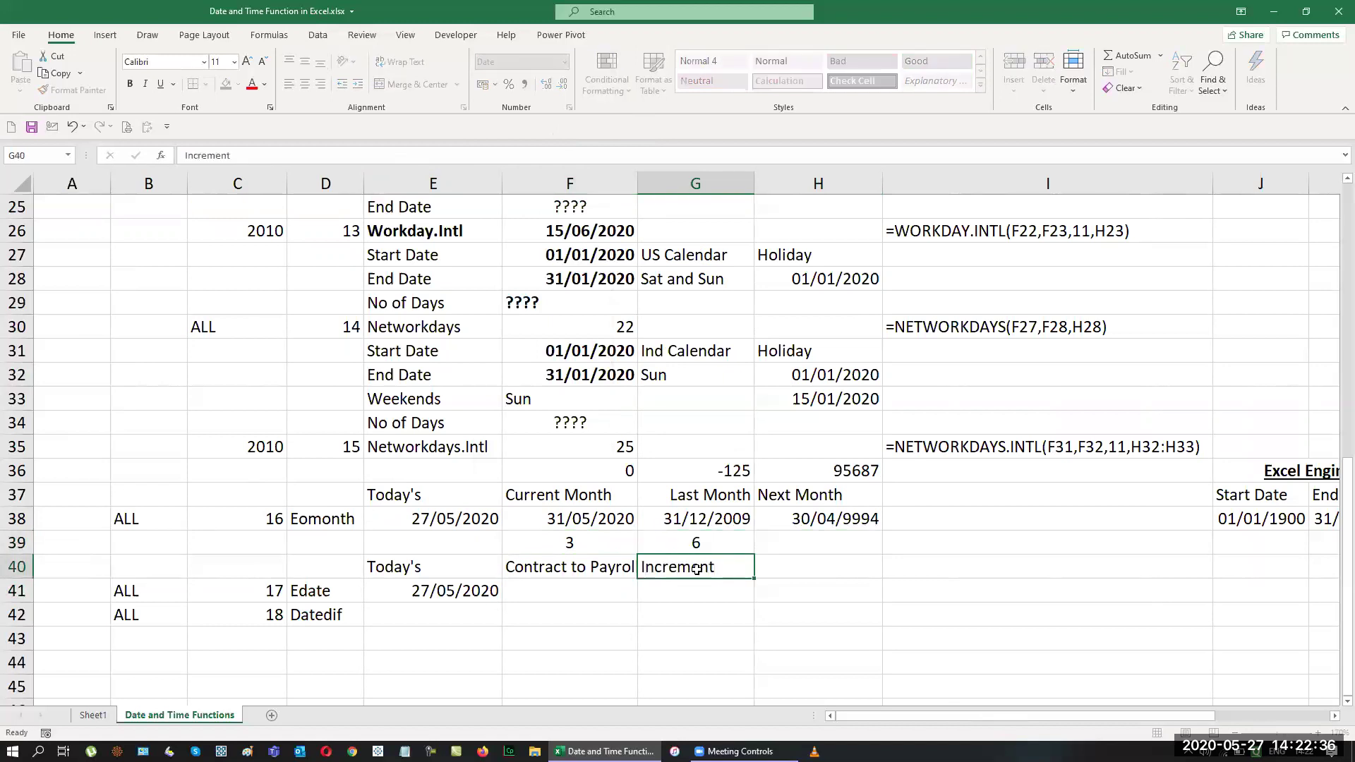
# Step: Enter the month offset 12 in H39
pyautogui.press('Up')
pyautogui.press('Right')
pyautogui.write('12')
pyautogui.press('Return')
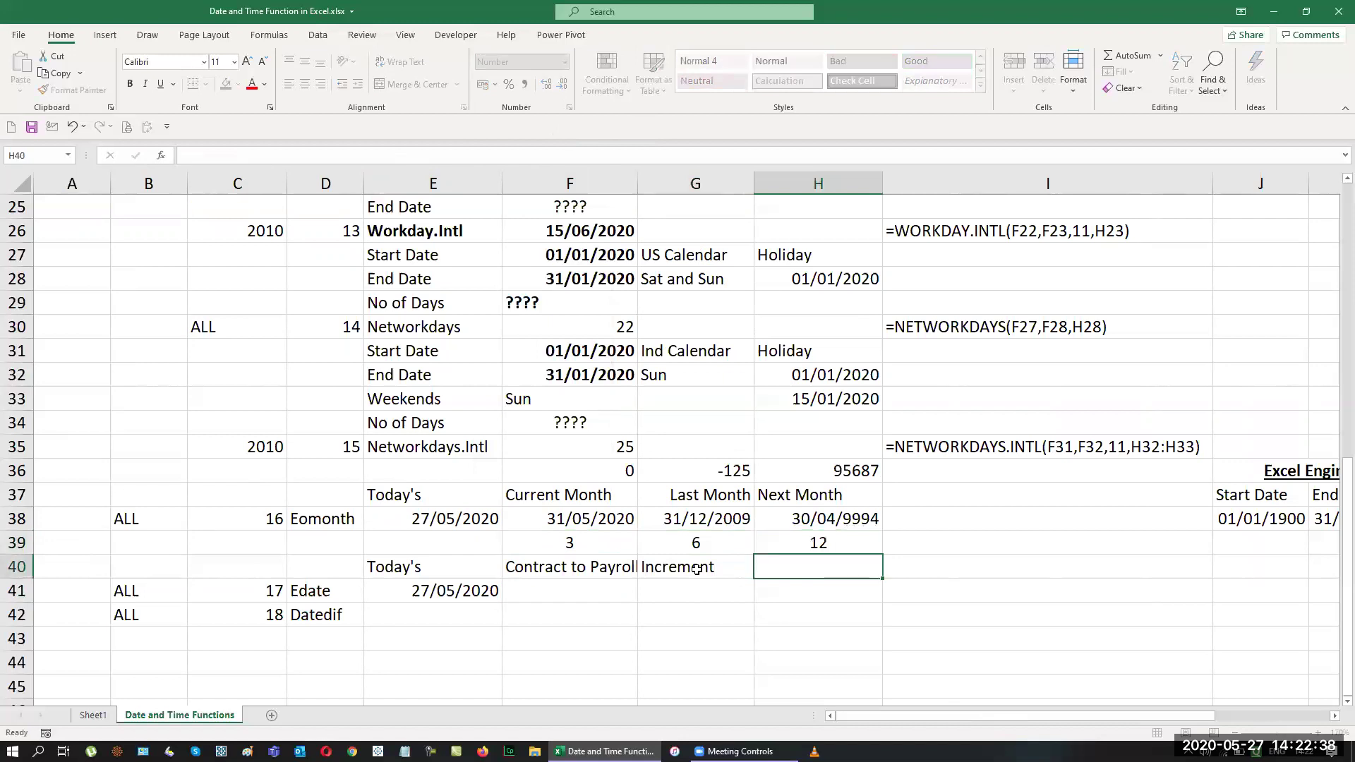
# Step: Enter the heading Increment in H40 and the month offset 56 in I39
pyautogui.write('Increment')
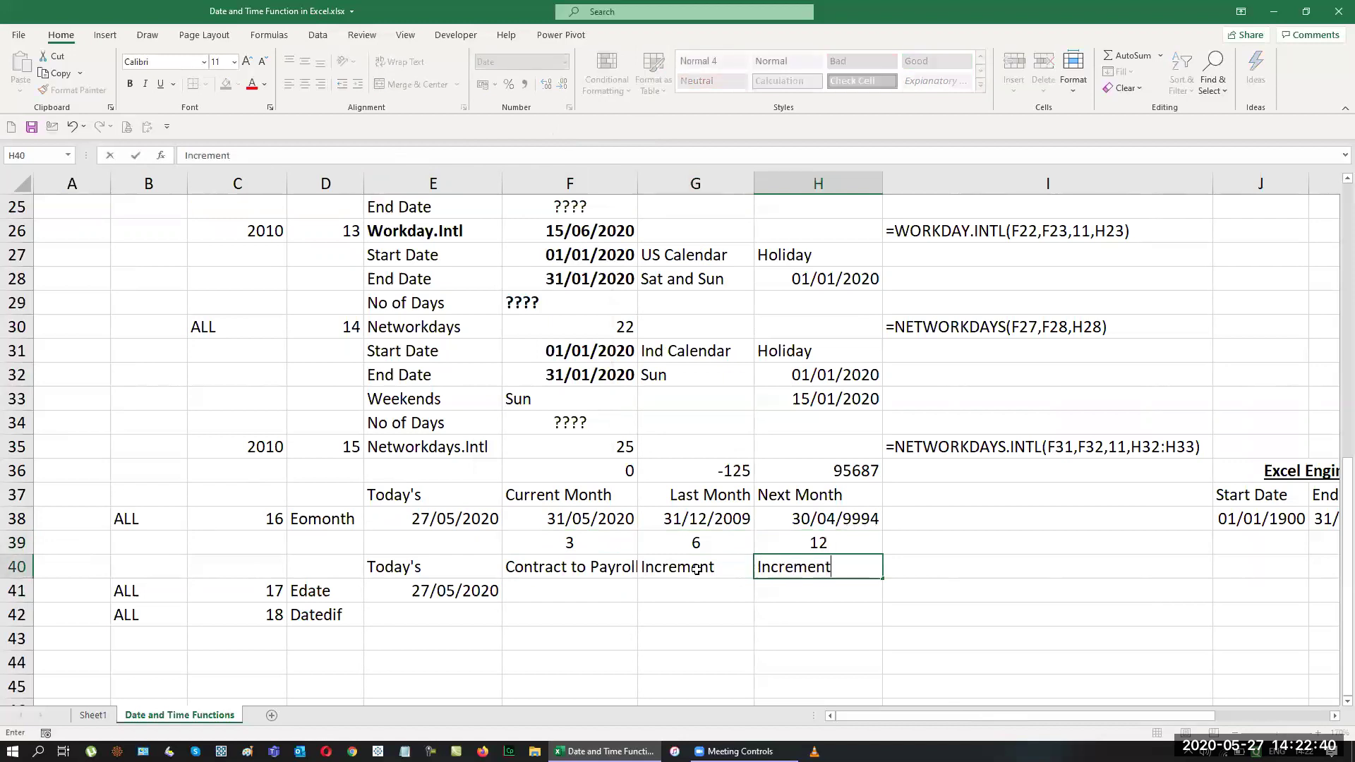
pyautogui.press('Up')
pyautogui.press('Right')
pyautogui.write('56')
pyautogui.press('Return')
# Step: Enter the heading Gratity in I40, under the offset 56
pyautogui.write('Gratotu')
pyautogui.press('BackSpace')
pyautogui.press('BackSpace')
pyautogui.press('BackSpace')
pyautogui.write('otu')
pyautogui.press('BackSpace')
pyautogui.press('BackSpace')
pyautogui.press('BackSpace')
pyautogui.write('o')
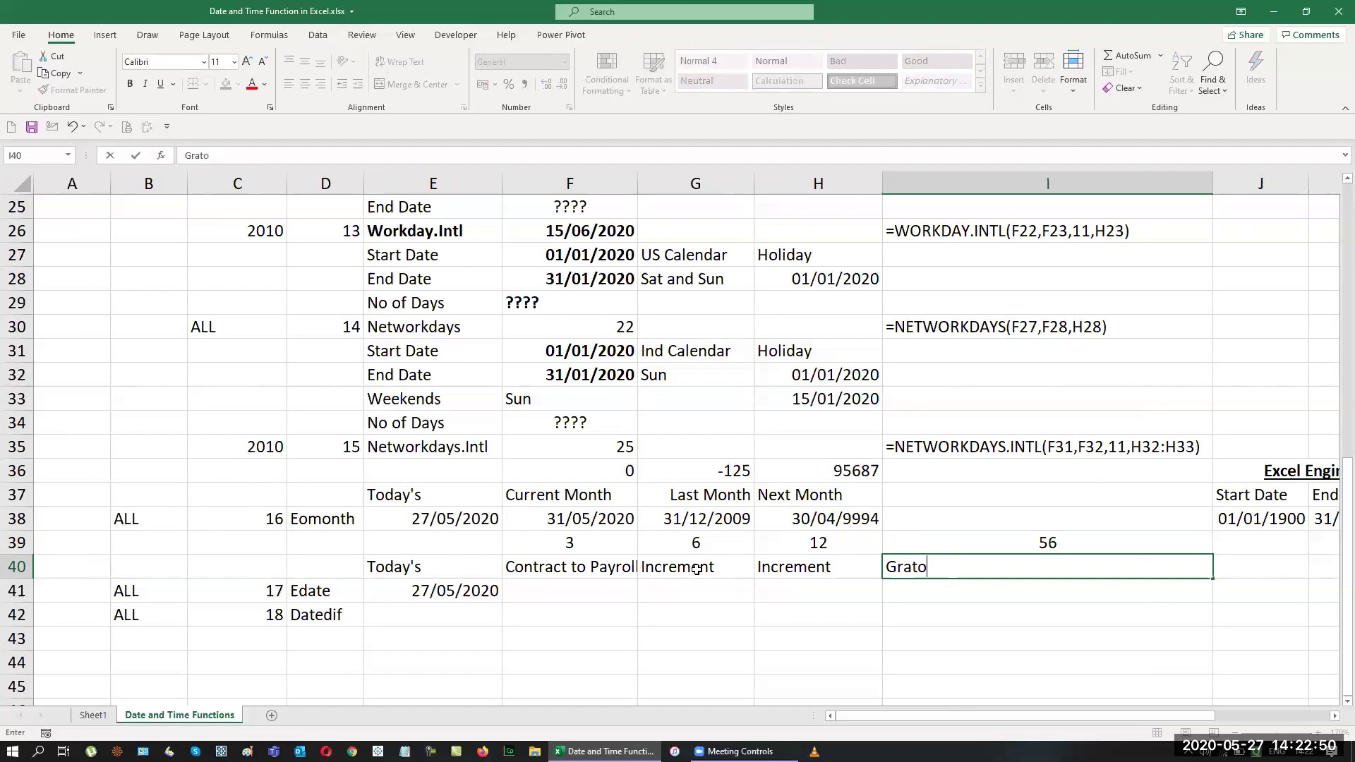
pyautogui.press('BackSpace')
pyautogui.press('BackSpace')
pyautogui.write('tit')
pyautogui.write('u')
pyautogui.press('BackSpace')
pyautogui.write('y')
pyautogui.press('Return')
pyautogui.press('Up')
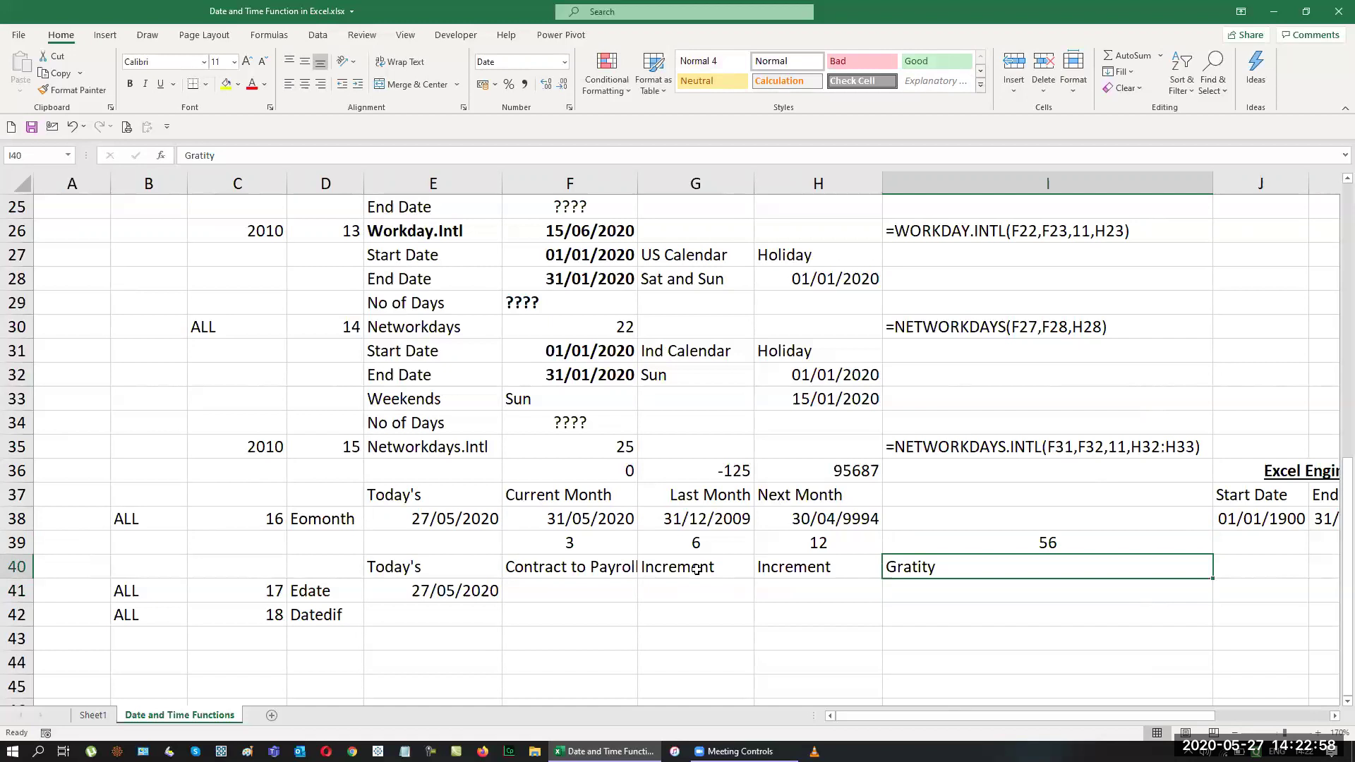
# Step: Enter the heading Retirements in I40, replacing the existing text
pyautogui.press('BackSpace')
pyautogui.write('RE')
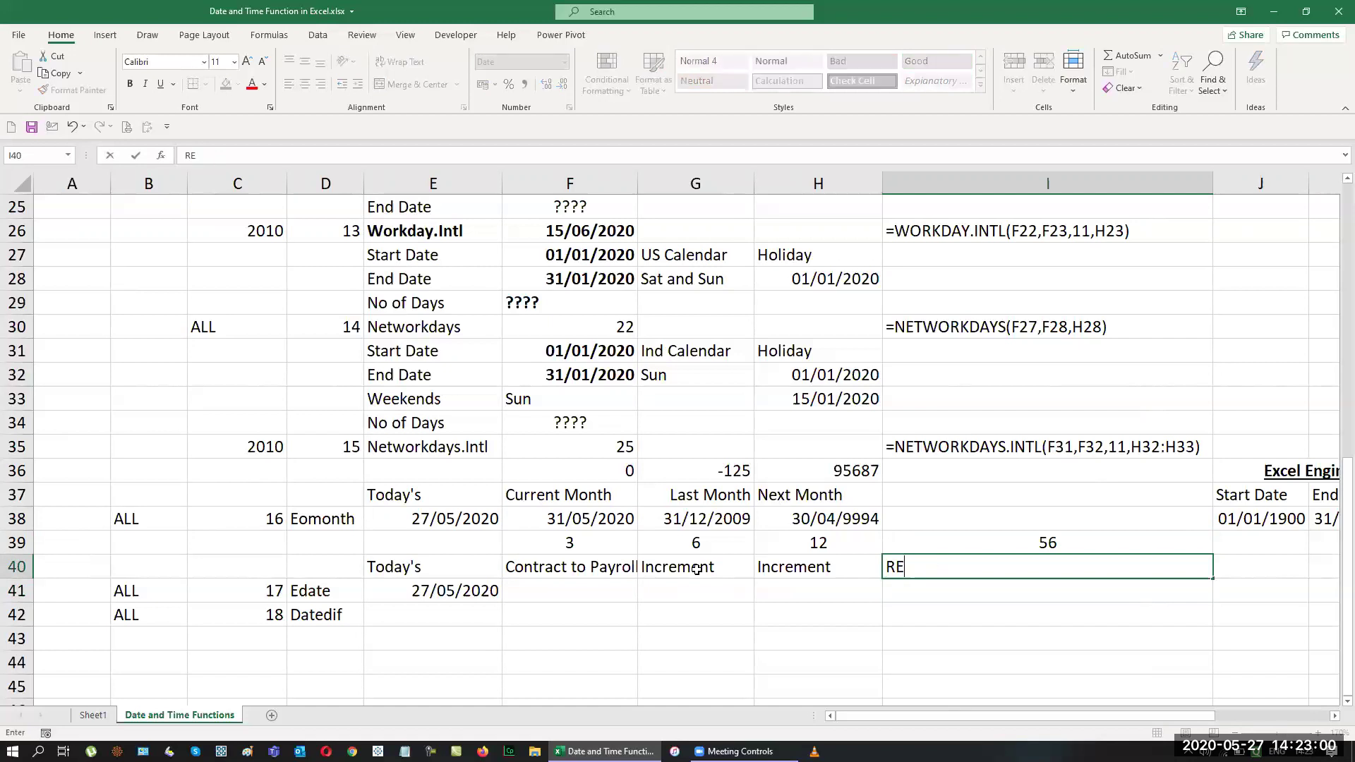
pyautogui.write('trirements')
pyautogui.press('Return')
pyautogui.press('Up')
pyautogui.press('F2')
pyautogui.press('Left')
pyautogui.press('Left')
pyautogui.press('Left')
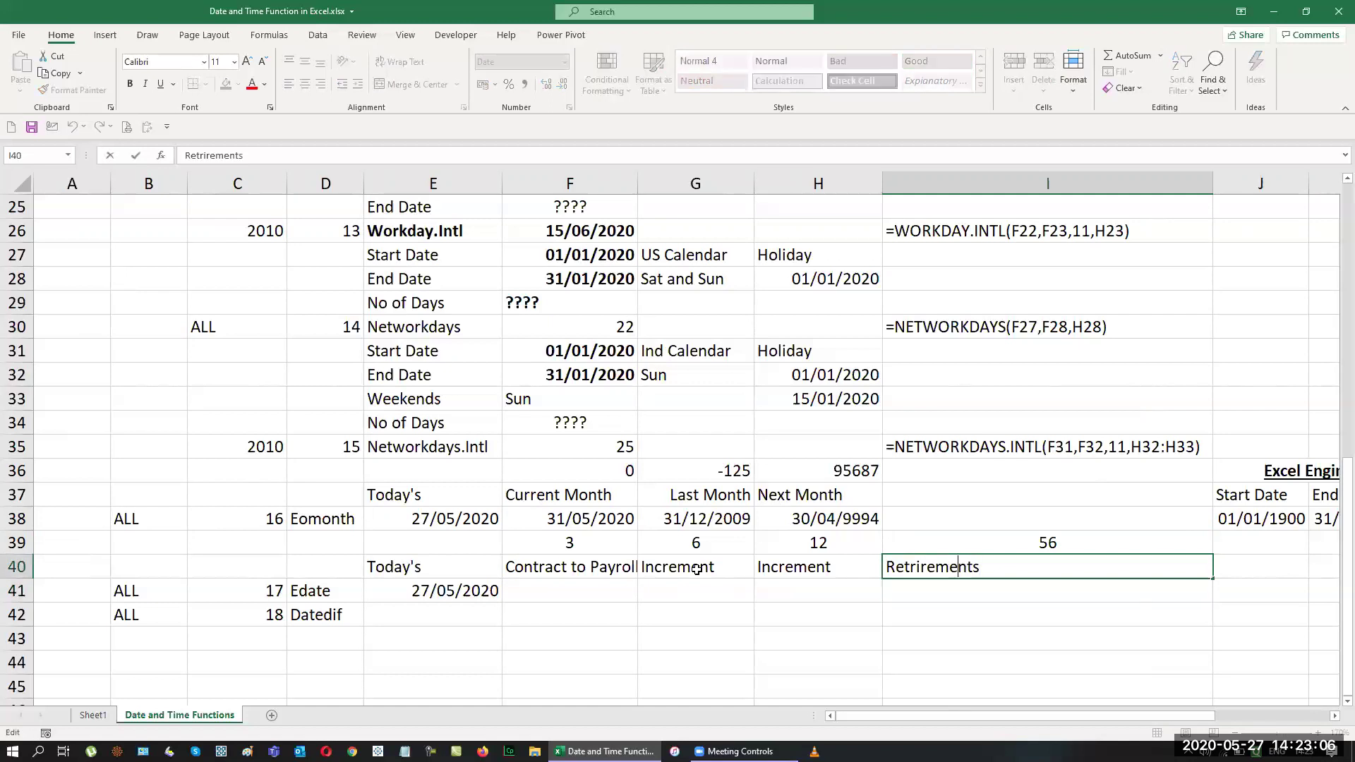
pyautogui.press('BackSpace')
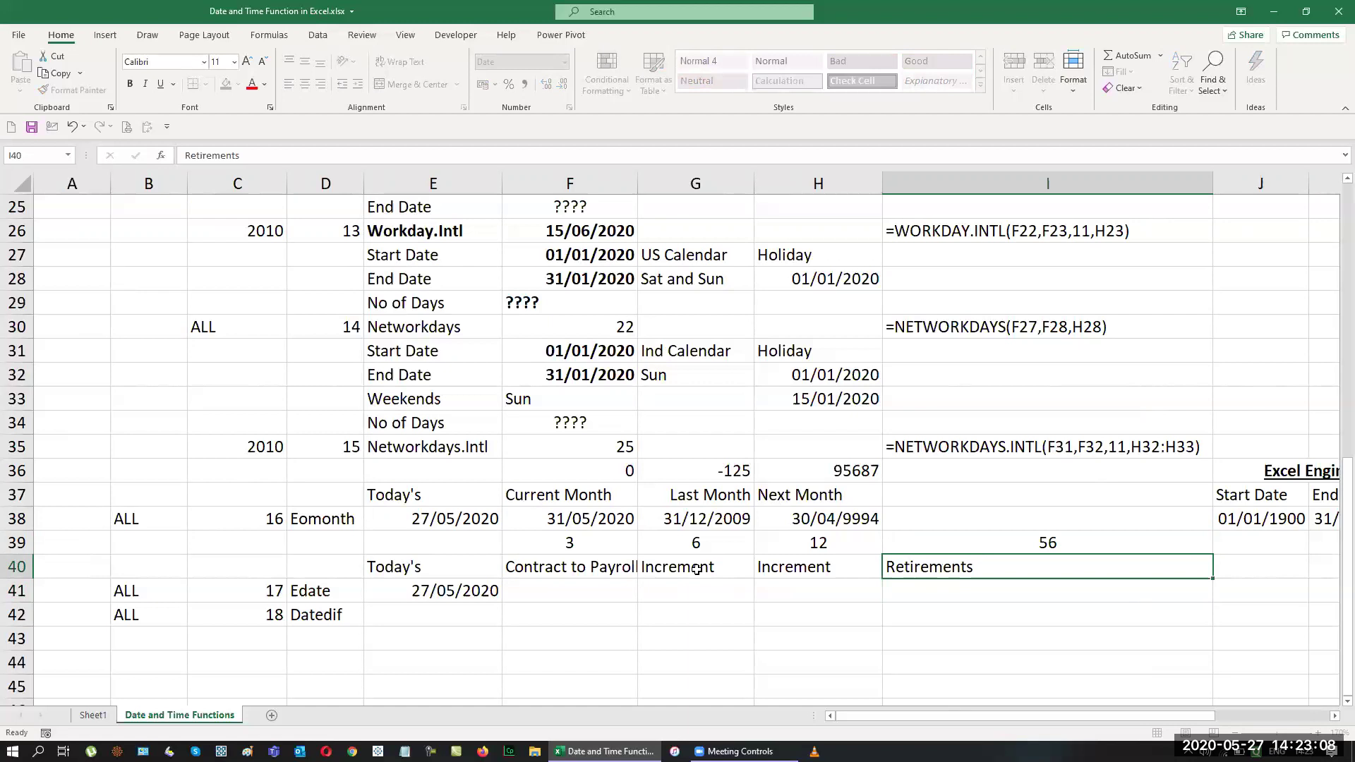
pyautogui.press('Return')
pyautogui.press('Up')
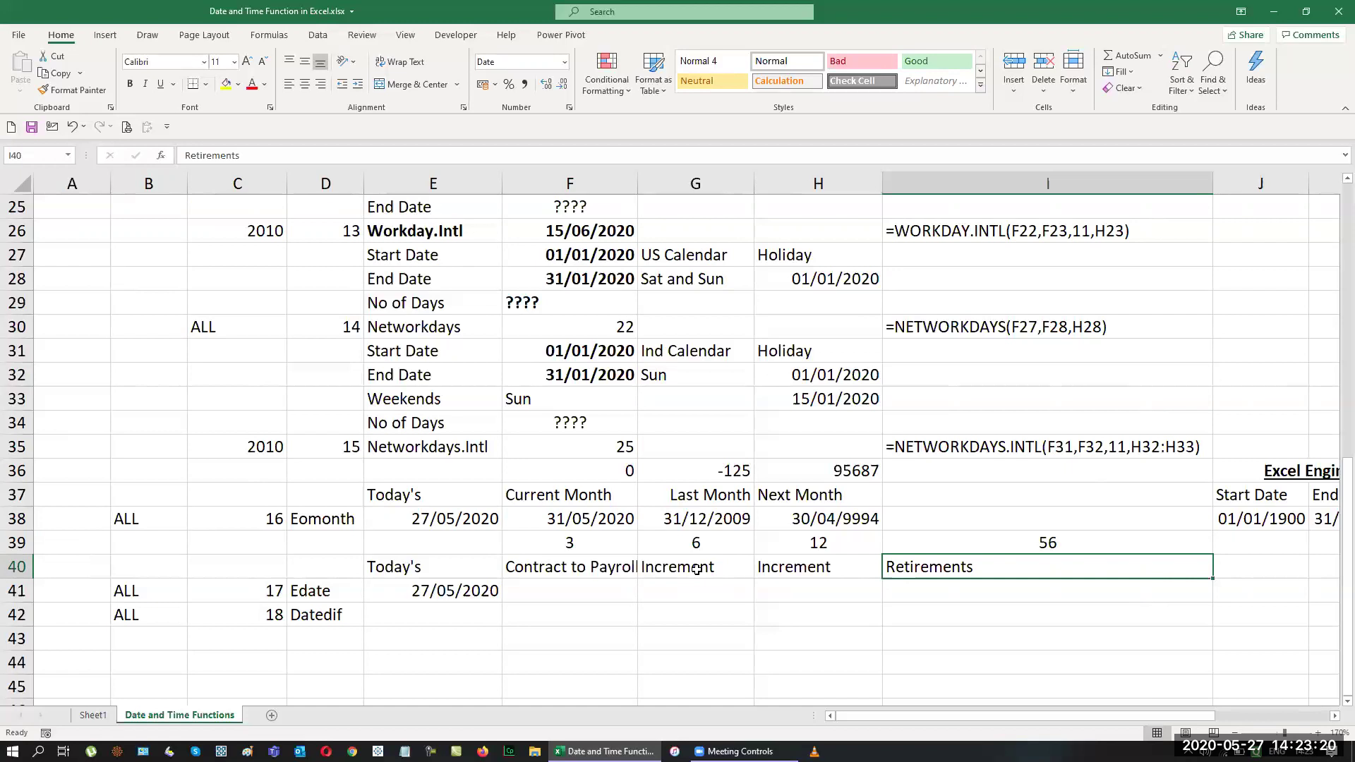
# Step: Enter =EDATE($E$41,F39) in F41 to offset today's date by the Contract to Payroll months
pyautogui.press('Left')
pyautogui.press('Left')
pyautogui.press('Left')
pyautogui.press('Down')
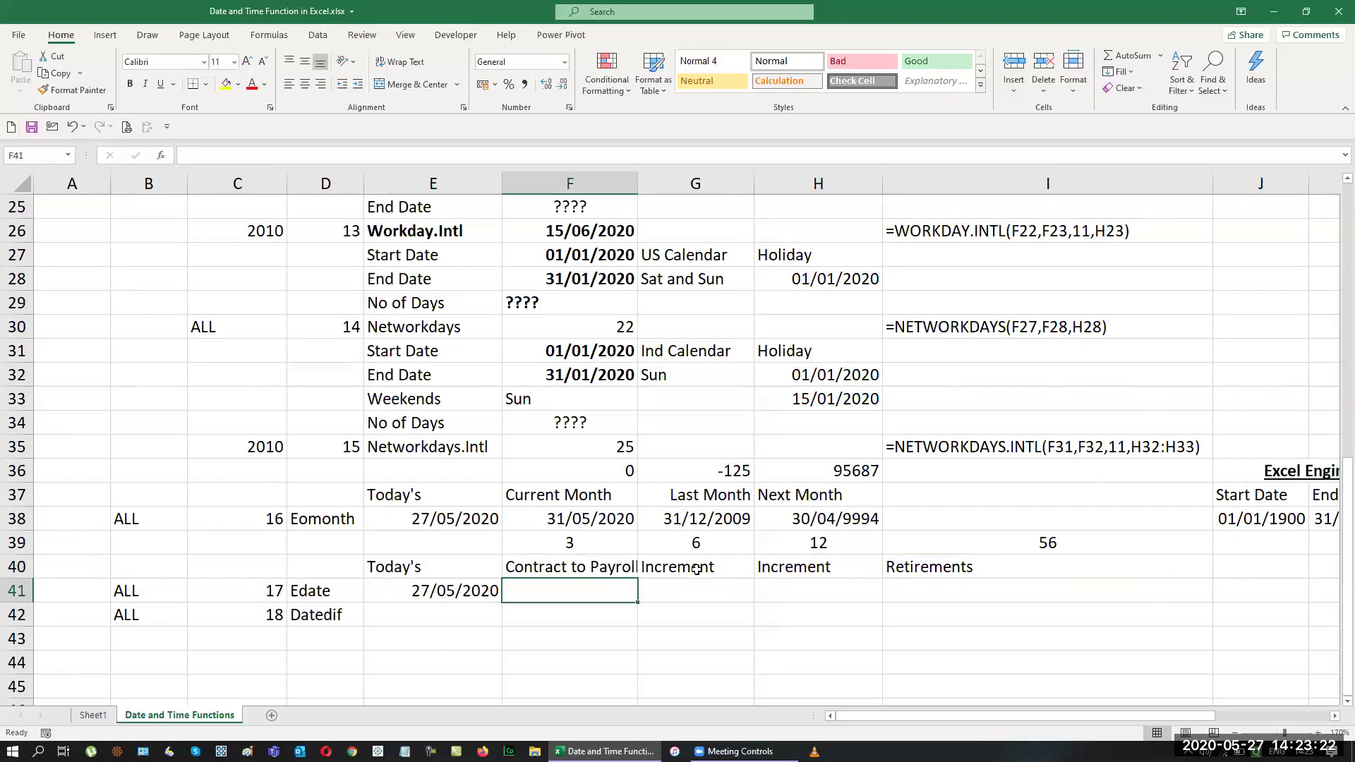
pyautogui.write('=EDATE(')
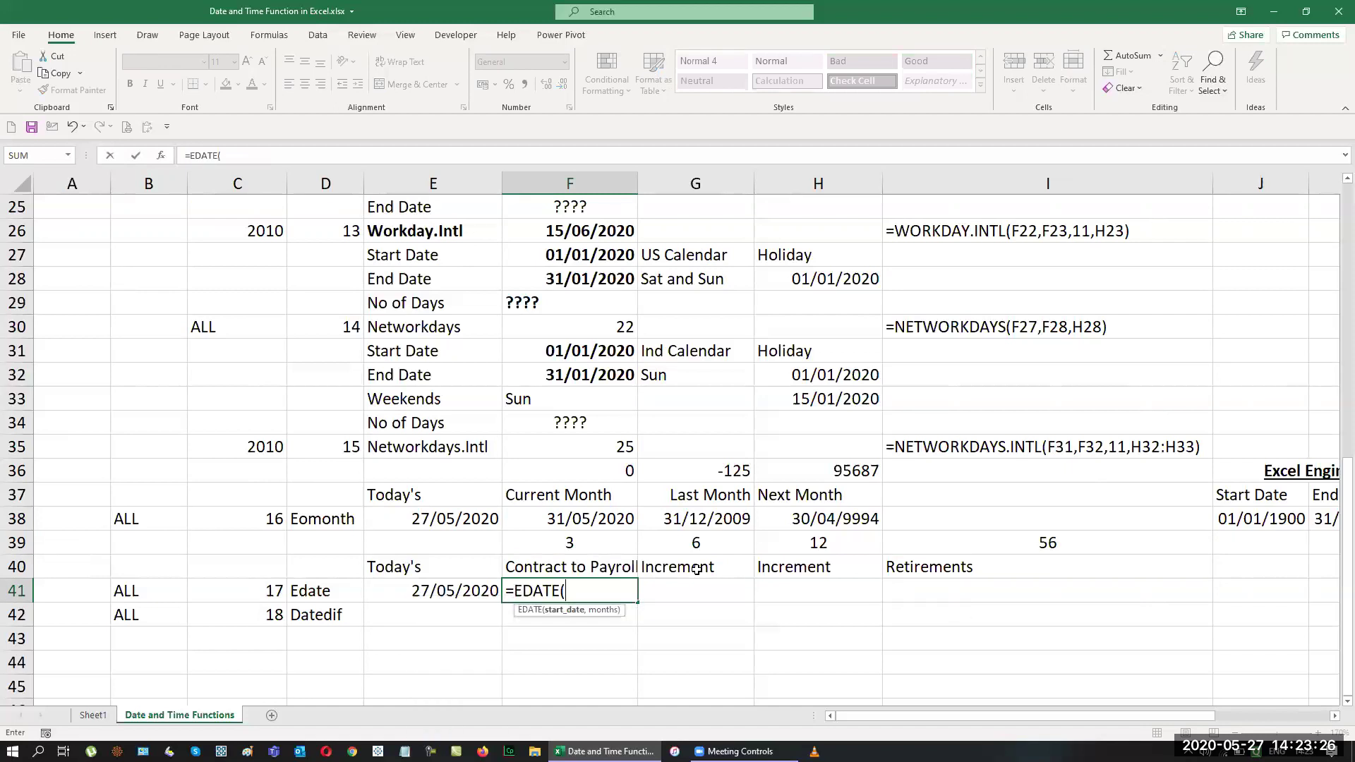
pyautogui.press('Left')
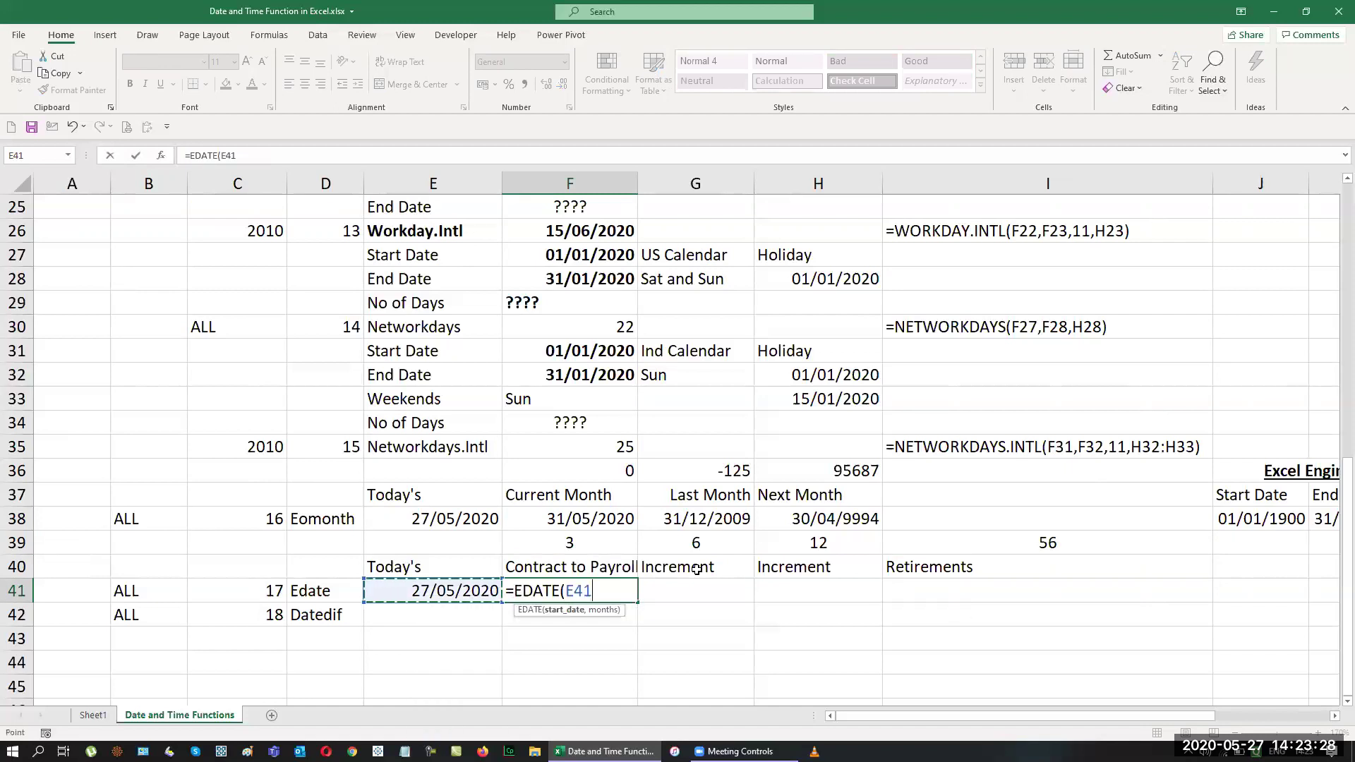
pyautogui.press('F4')
pyautogui.write(',')
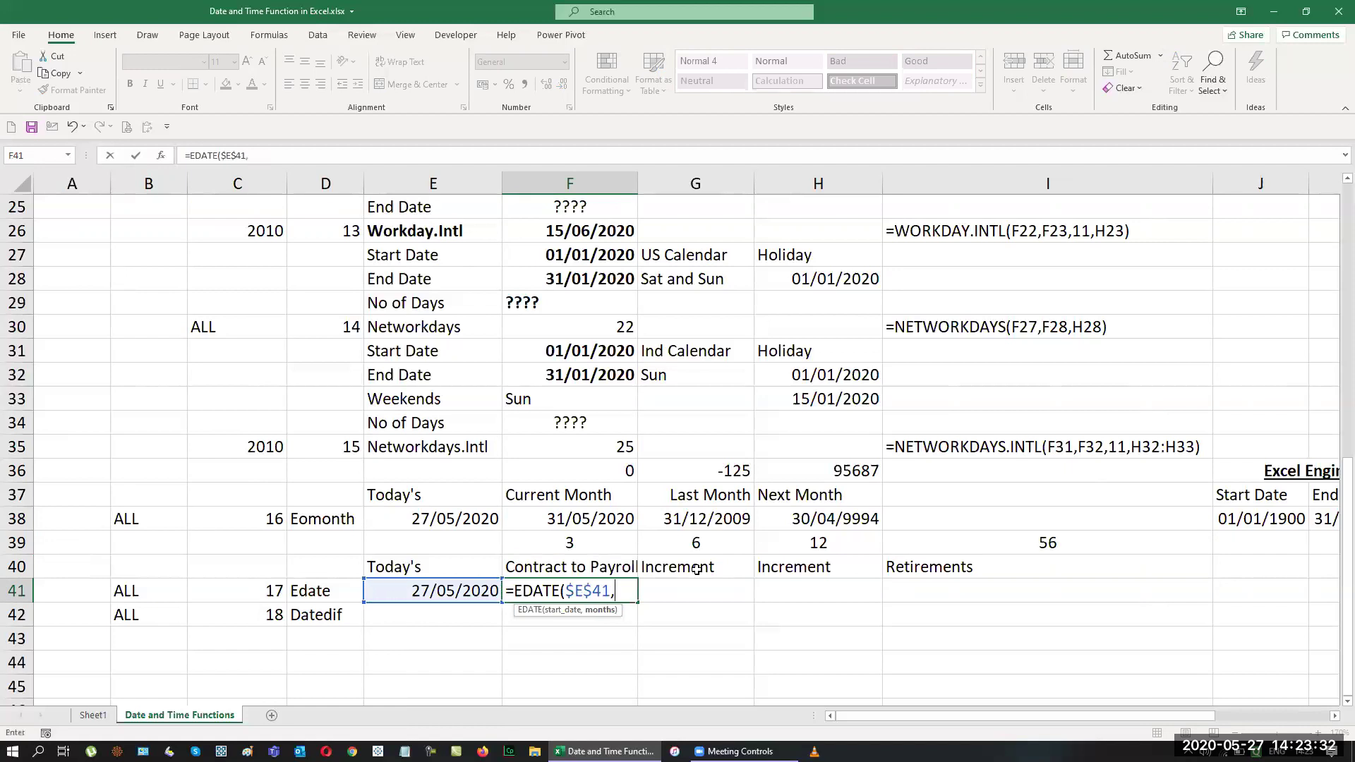
pyautogui.press('Up')
pyautogui.press('Up')
pyautogui.press('Return')
# Step: Fill the EDATE formula from F41 across to I41 and format F41:I41 as Short Date
pyautogui.press('Up')
pyautogui.hotkey('shift', 'Right')
pyautogui.hotkey('shift', 'Right')
pyautogui.hotkey('shift', 'Right')
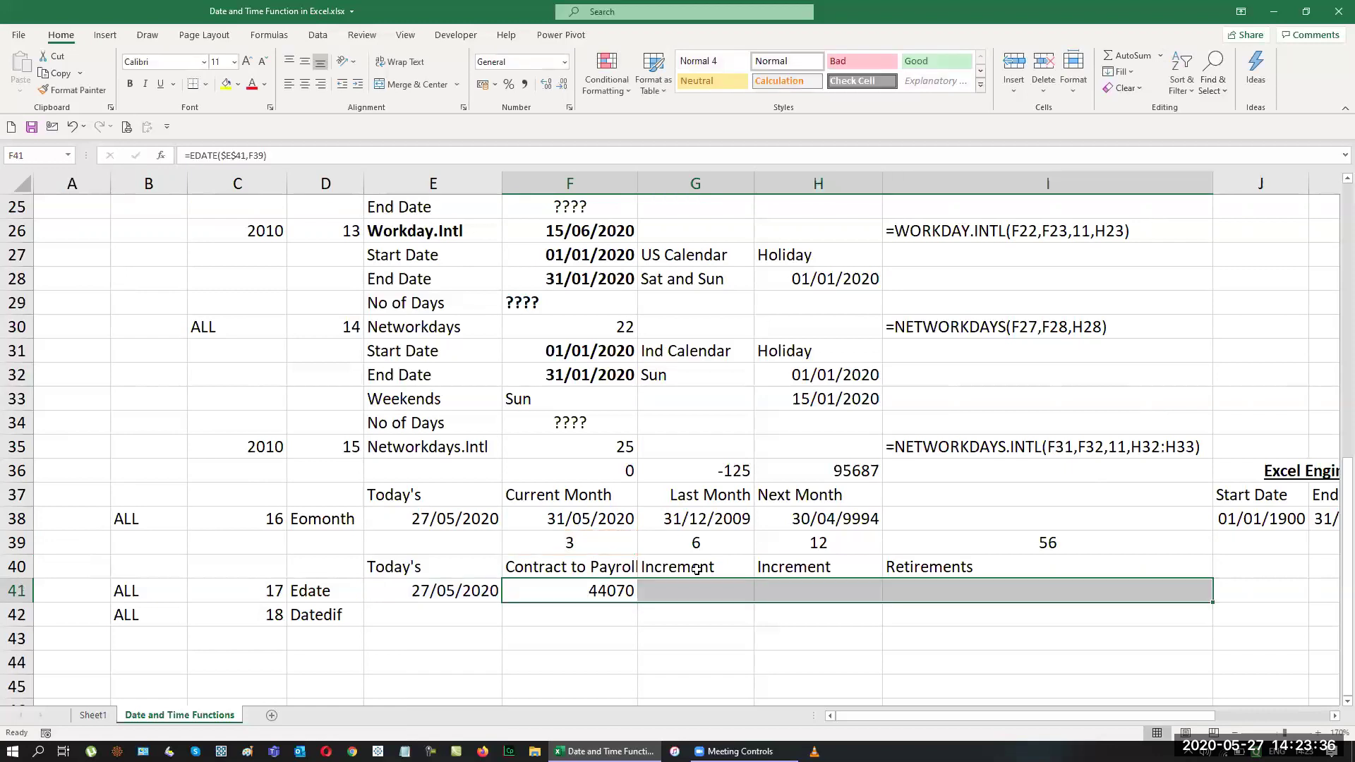
pyautogui.hotkey('ctrl', 'r')
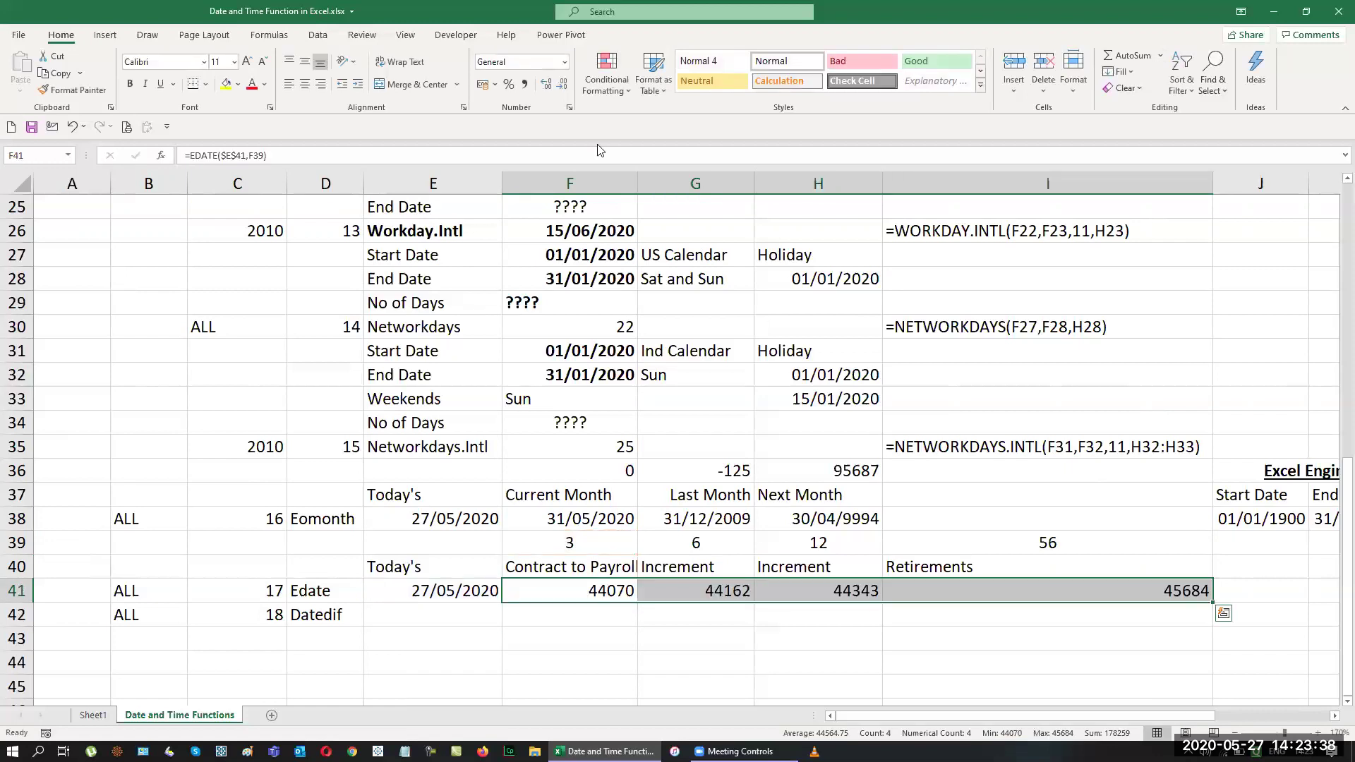
pyautogui.click(563, 67)
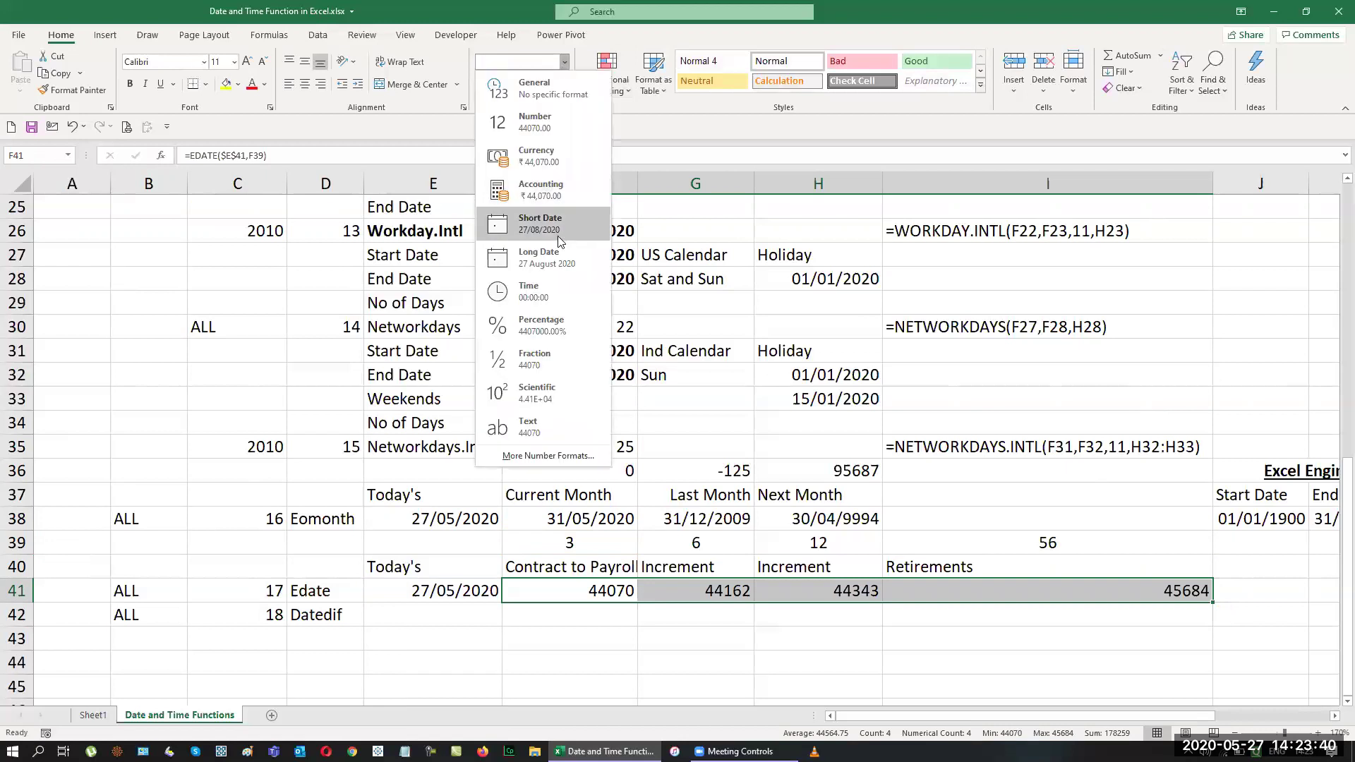
pyautogui.click(556, 234)
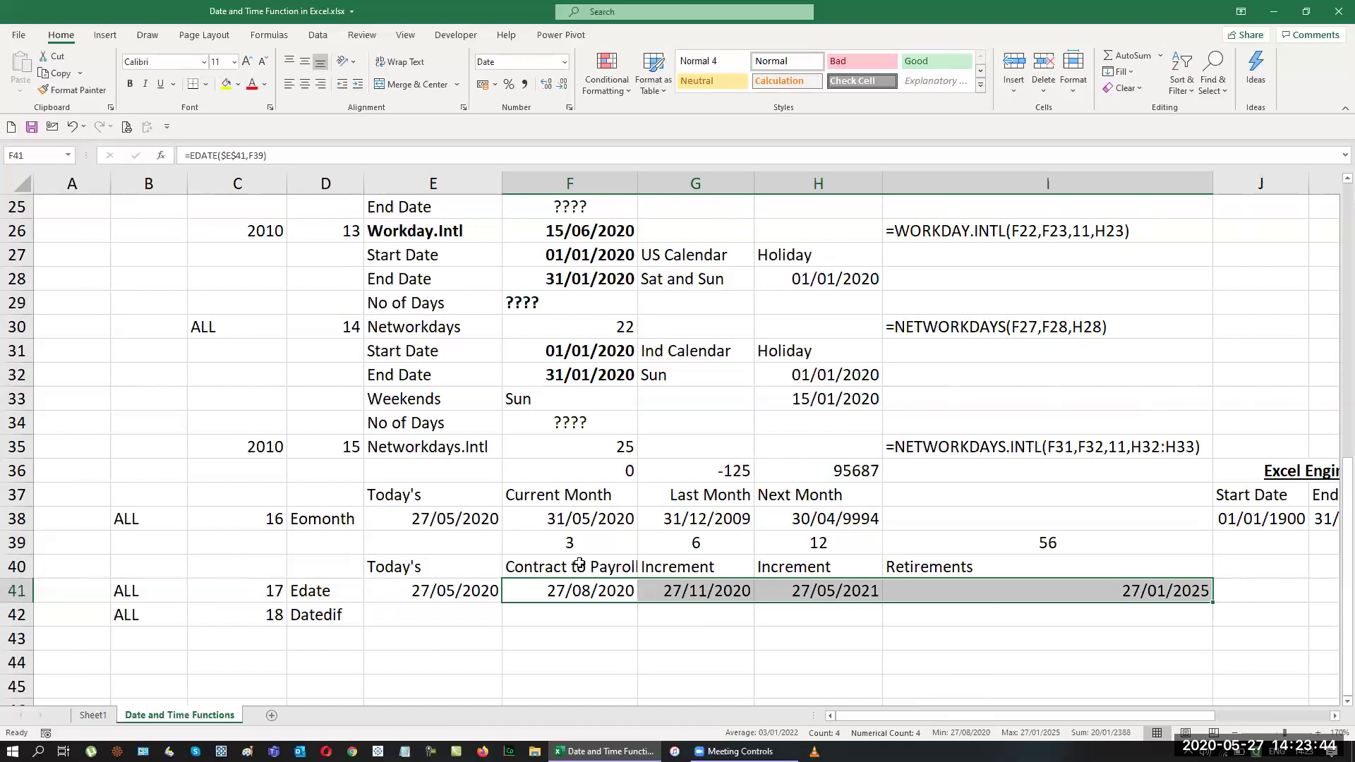
# Step: AutoFit the widths of columns F to I to the contents of F40:I41
pyautogui.moveTo(579, 563); pyautogui.dragTo(1030, 583)
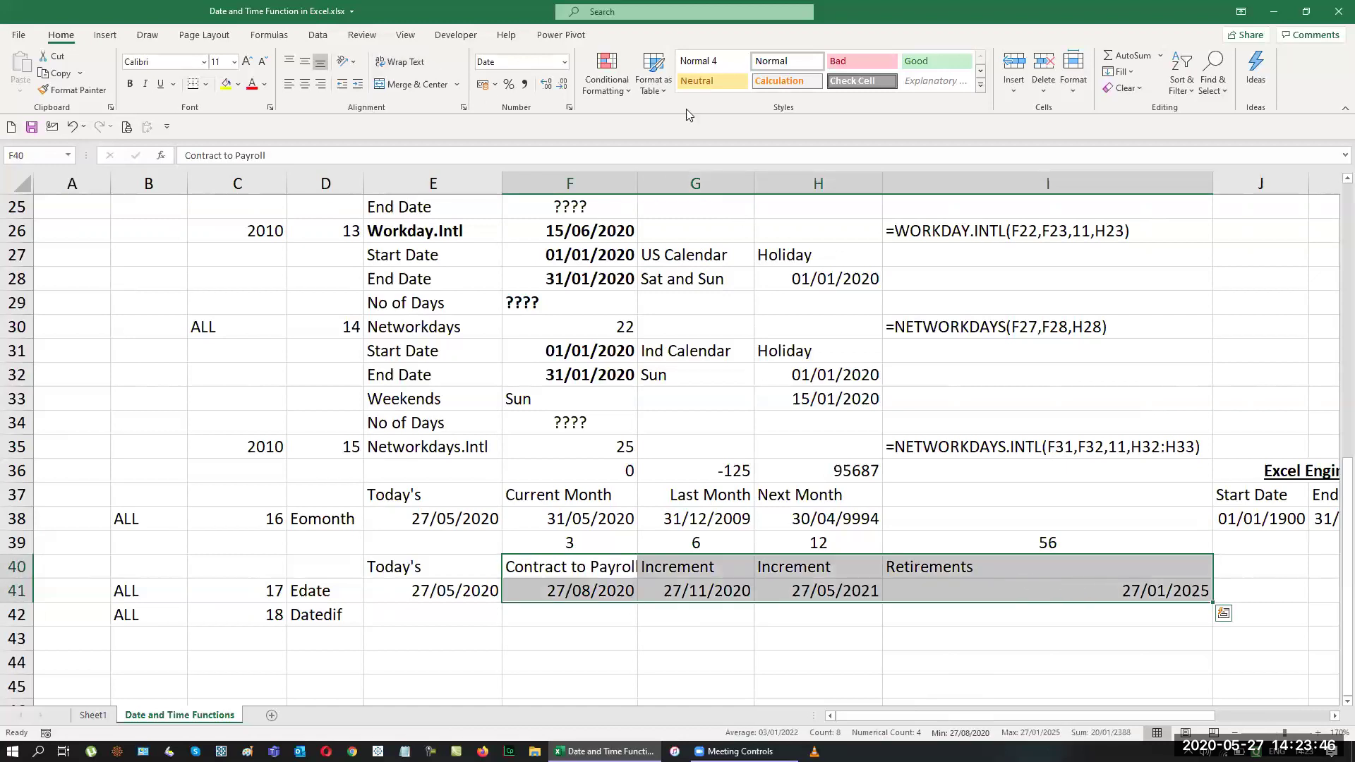
pyautogui.click(1073, 74)
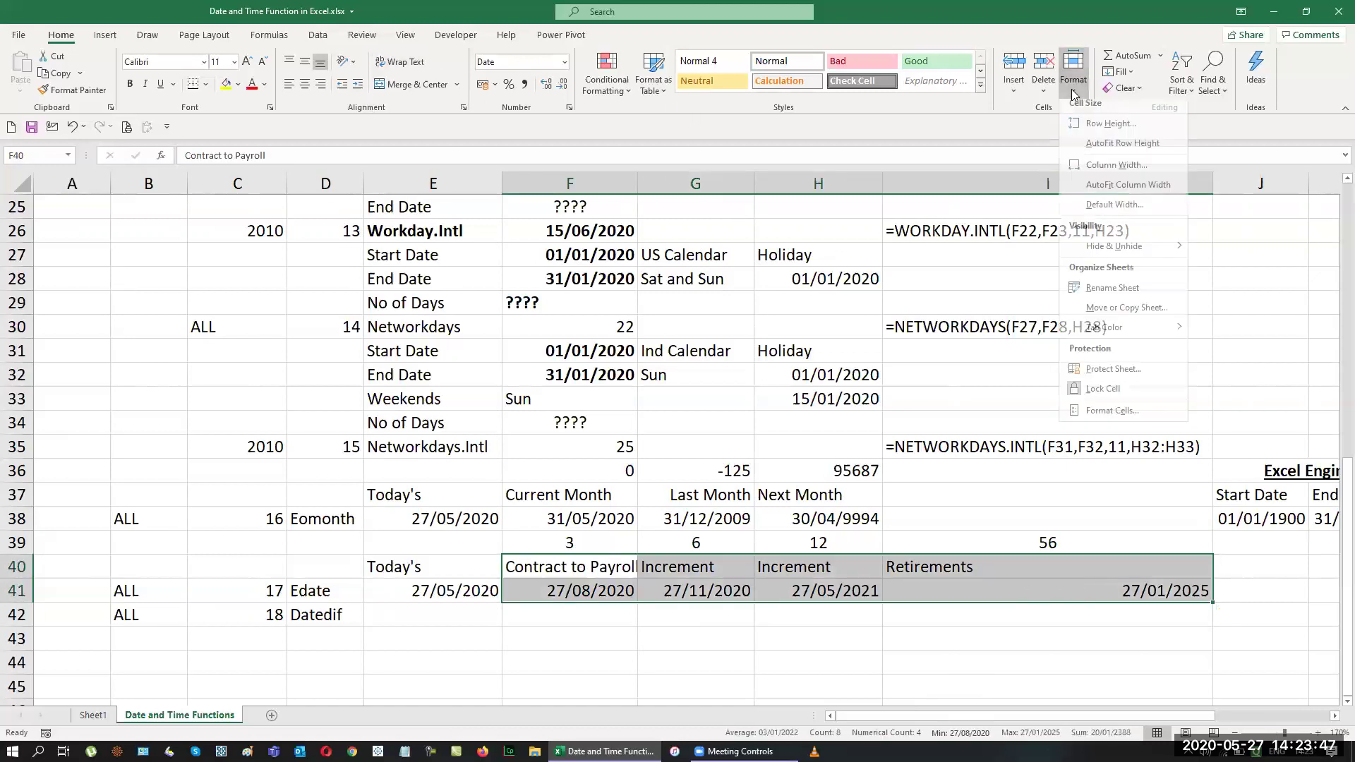
pyautogui.click(1105, 192)
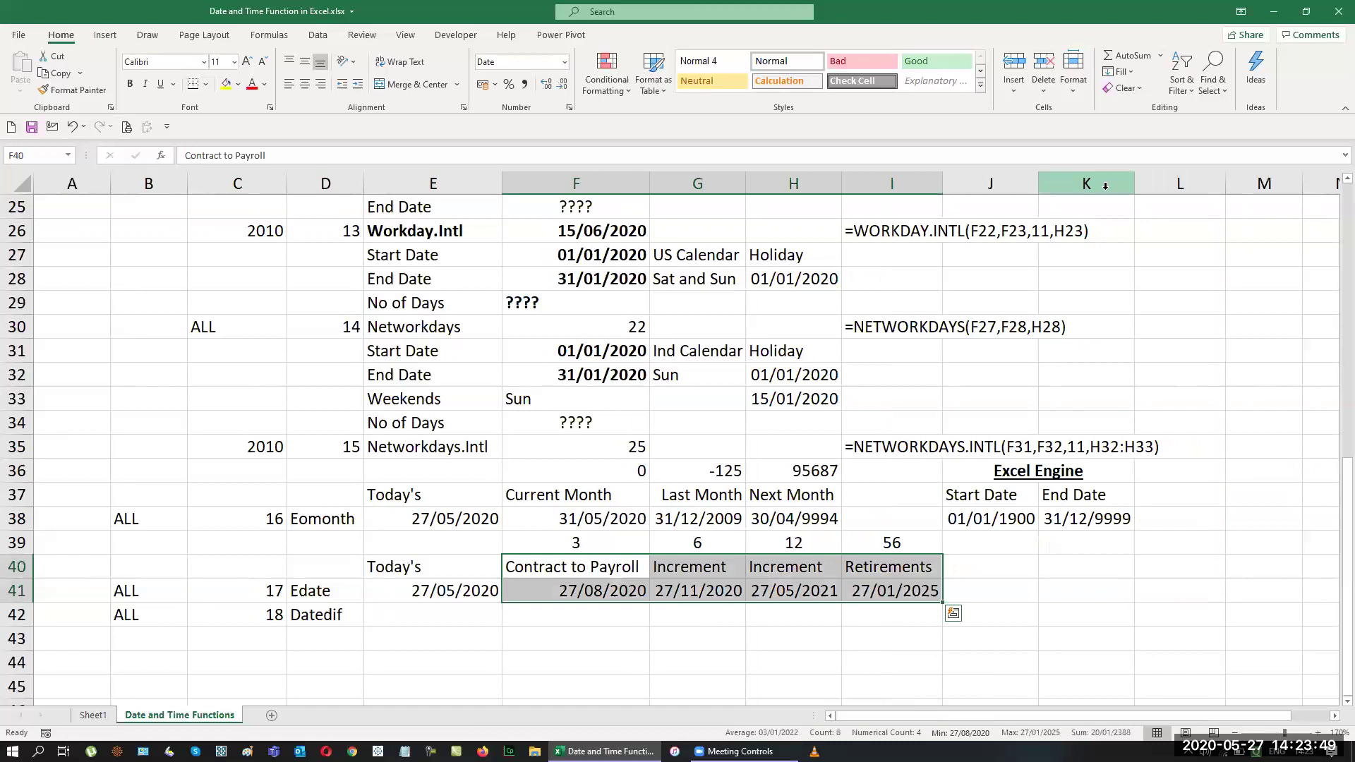
pyautogui.click(1160, 621)
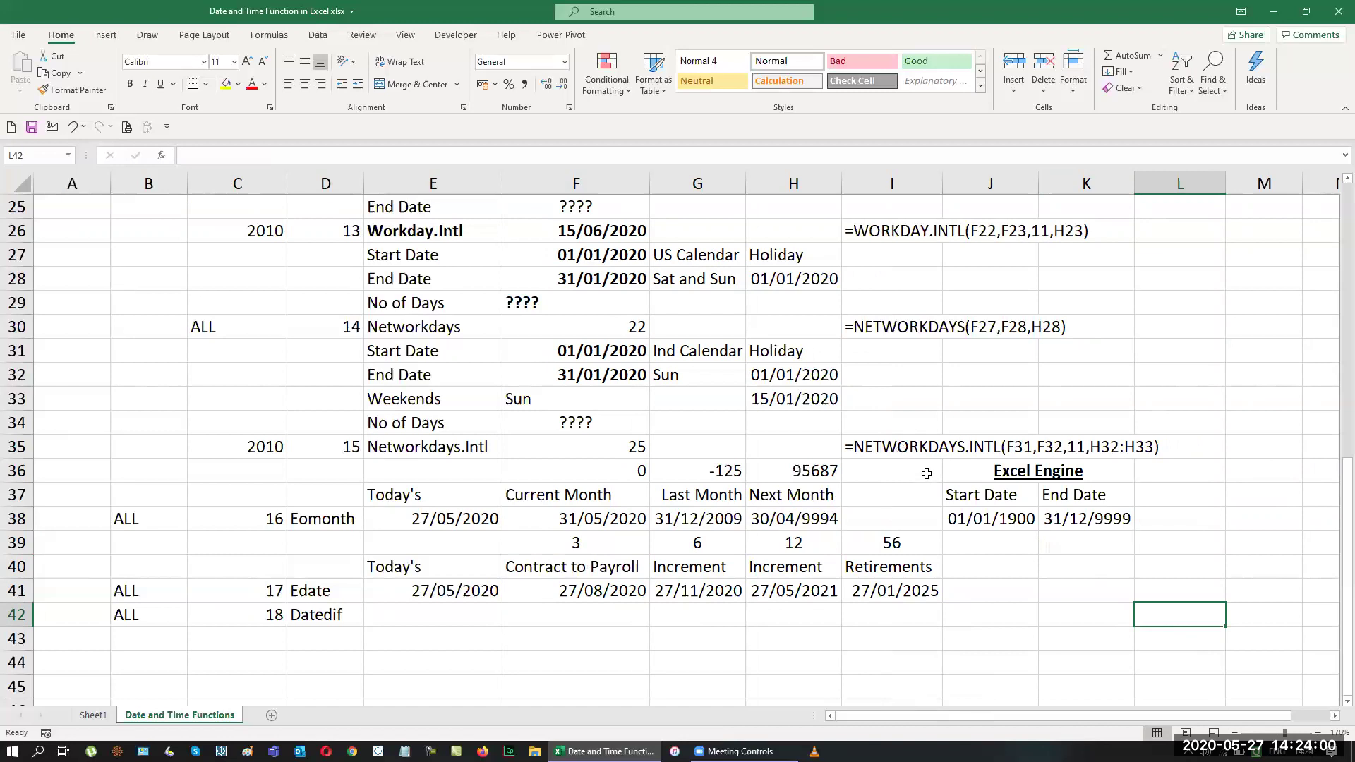
# Step: Fill cell M38 with yellow
pyautogui.click(1258, 496)
pyautogui.click(1257, 520)
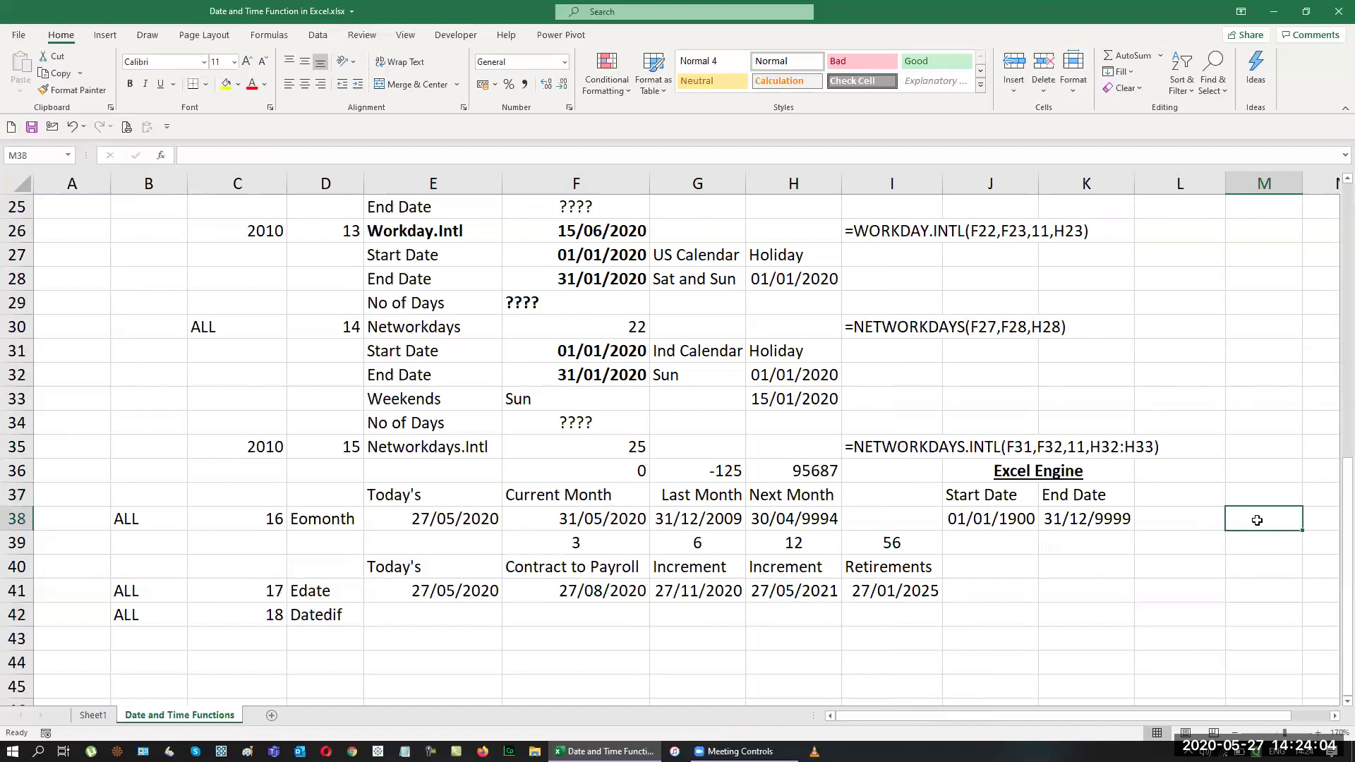
pyautogui.write('=')
pyautogui.press('Escape')
pyautogui.click(226, 84)
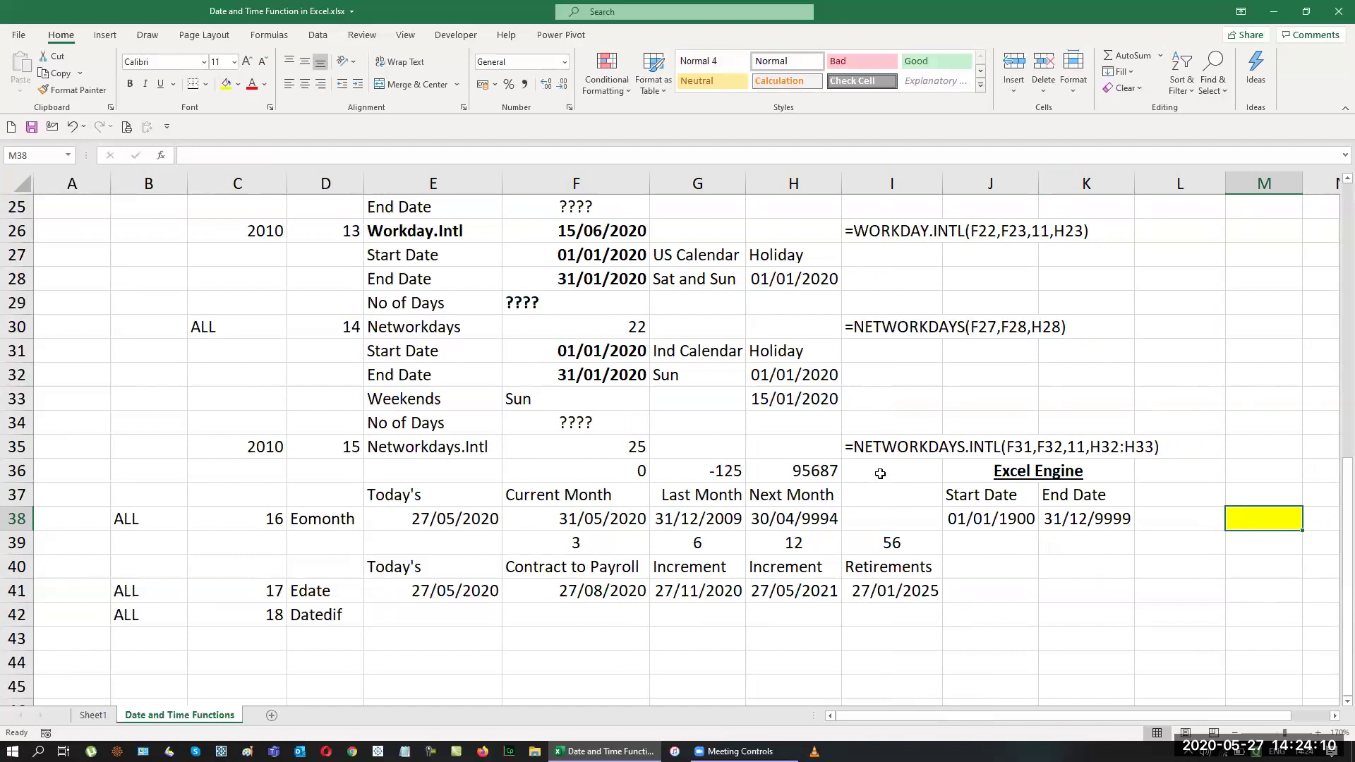
# Step: Copy the FORMULATEXT formula from I35 to M38 and change its reference to H38
pyautogui.click(912, 442)
pyautogui.hotkey('ctrl', 'c')
pyautogui.click(1279, 523)
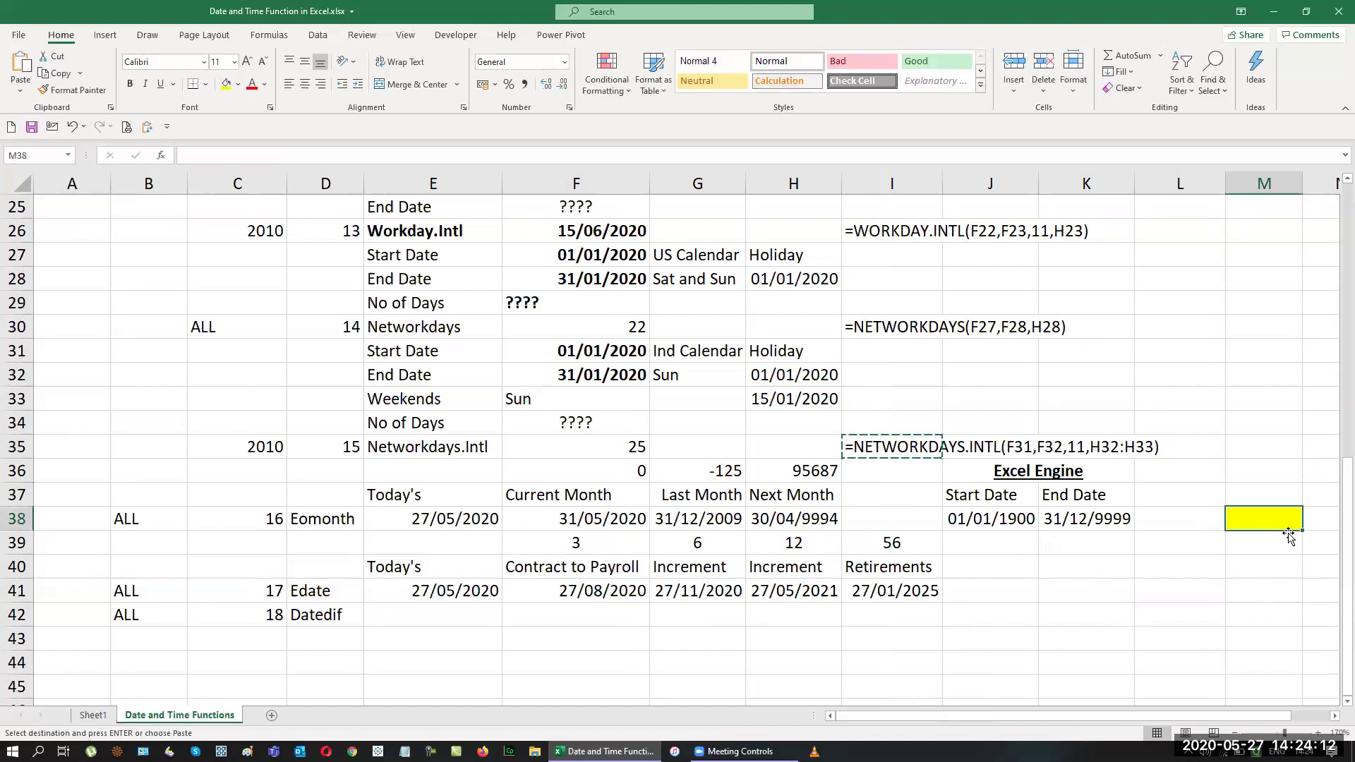
pyautogui.hotkey('ctrl', 'v')
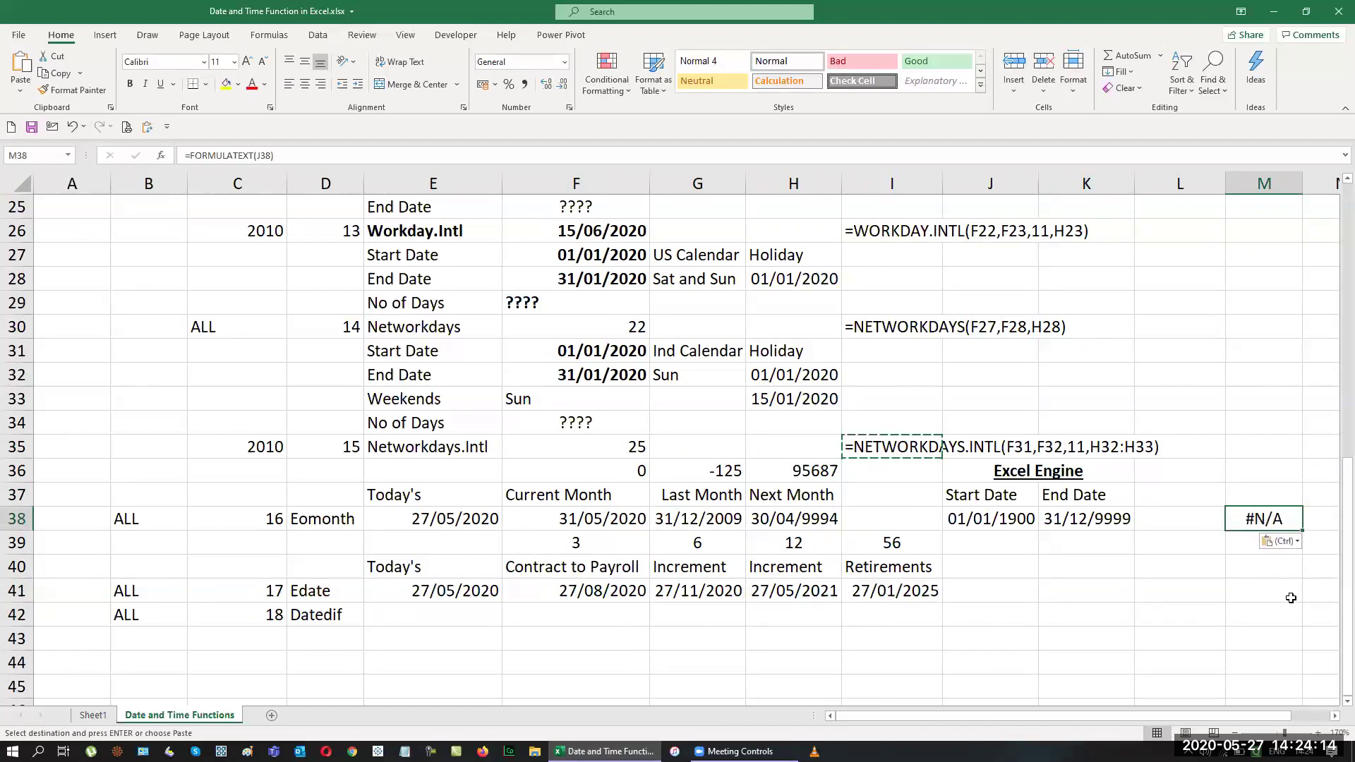
pyautogui.press('Escape')
pyautogui.press('F2')
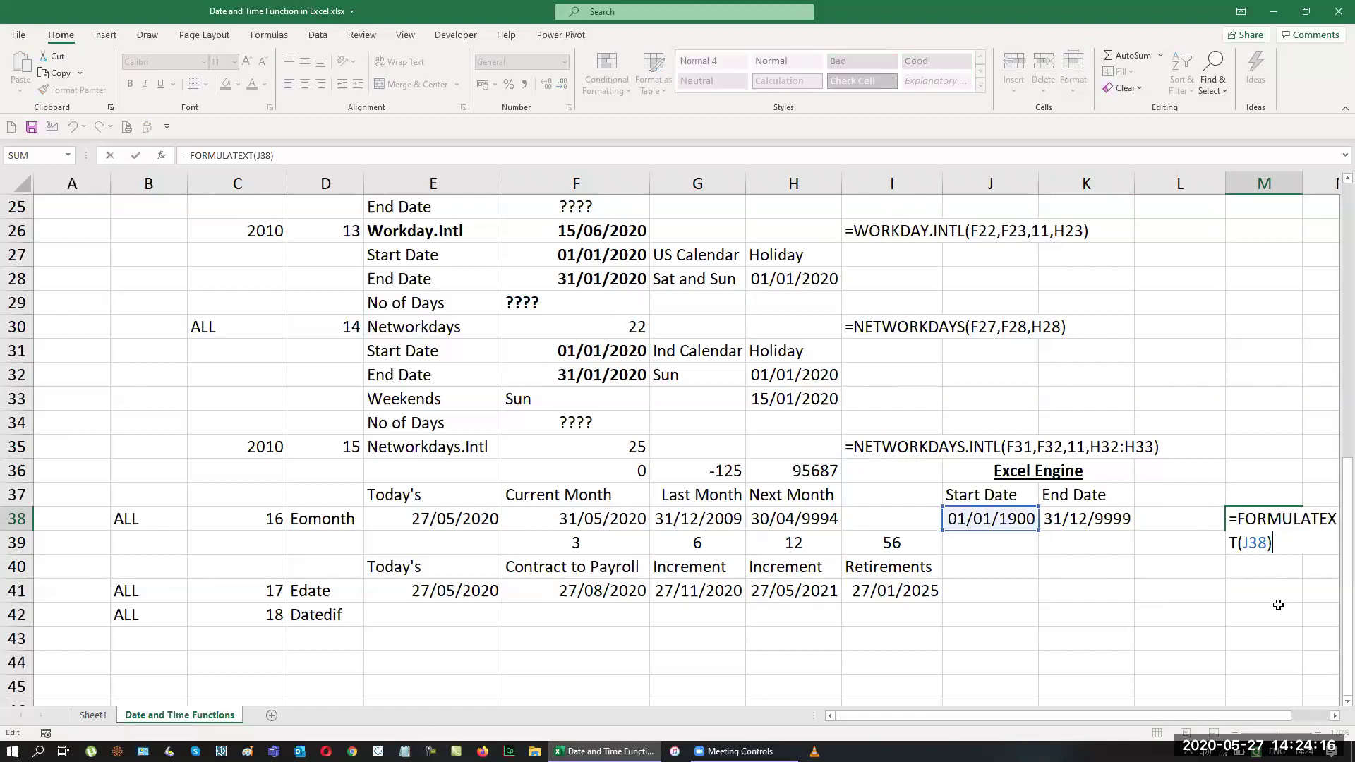
pyautogui.moveTo(986, 513); pyautogui.dragTo(815, 522)
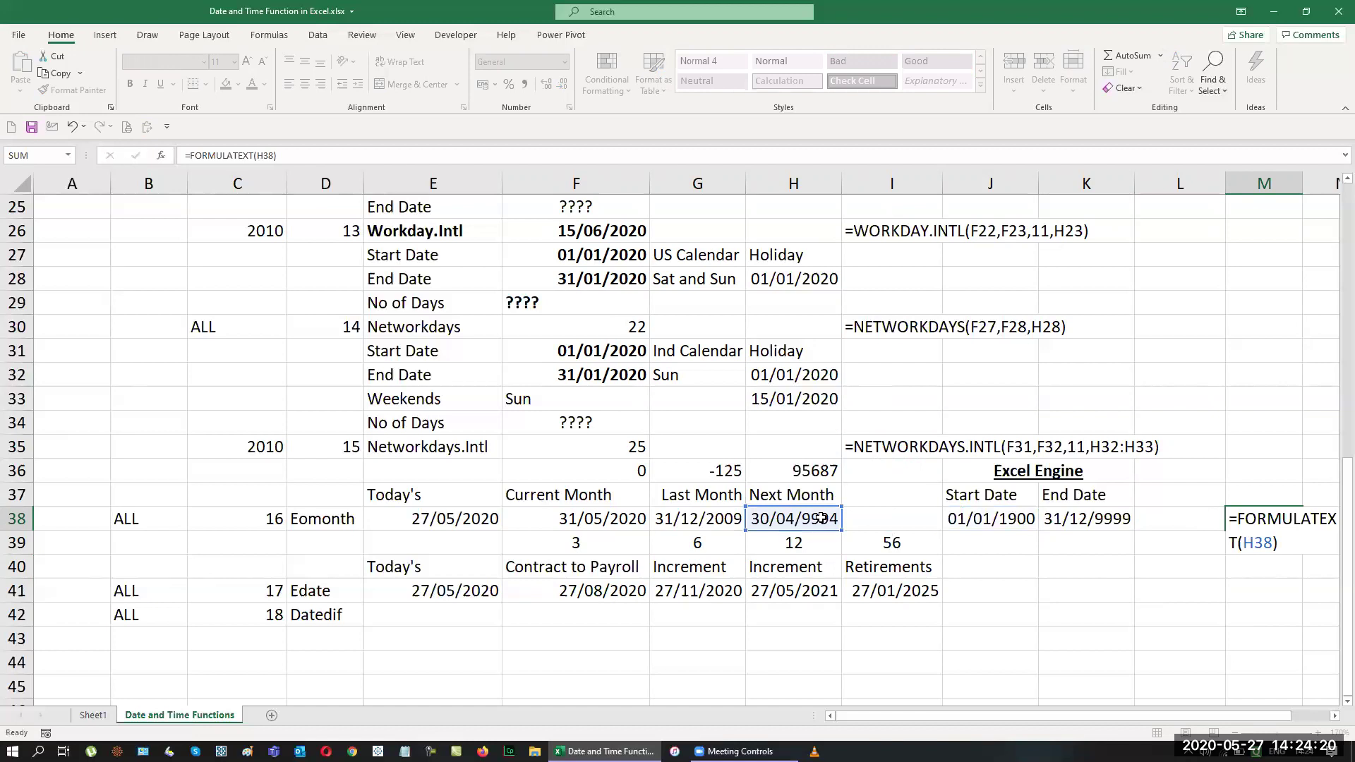
pyautogui.press('Return')
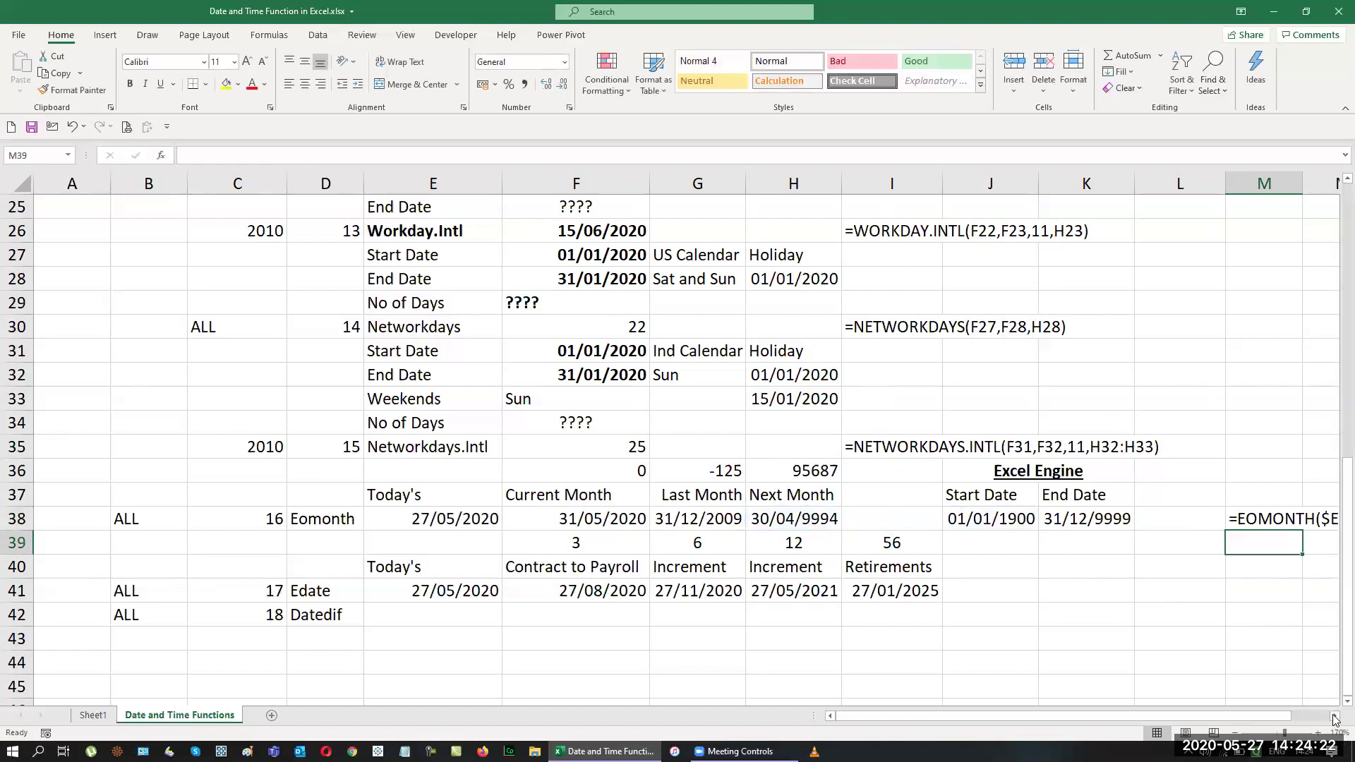
# Step: Fit column M to its contents and copy the FORMULATEXT formula from M38 to M41 for the EDATE example
pyautogui.hscroll(2, 1263, 308)
pyautogui.doubleClick(1149, 184)
pyautogui.click(1147, 519)
pyautogui.hotkey('ctrl', 'c')
pyautogui.click(1135, 596)
pyautogui.hotkey('ctrl', 'v')
pyautogui.press('Escape')
pyautogui.click(1206, 627)
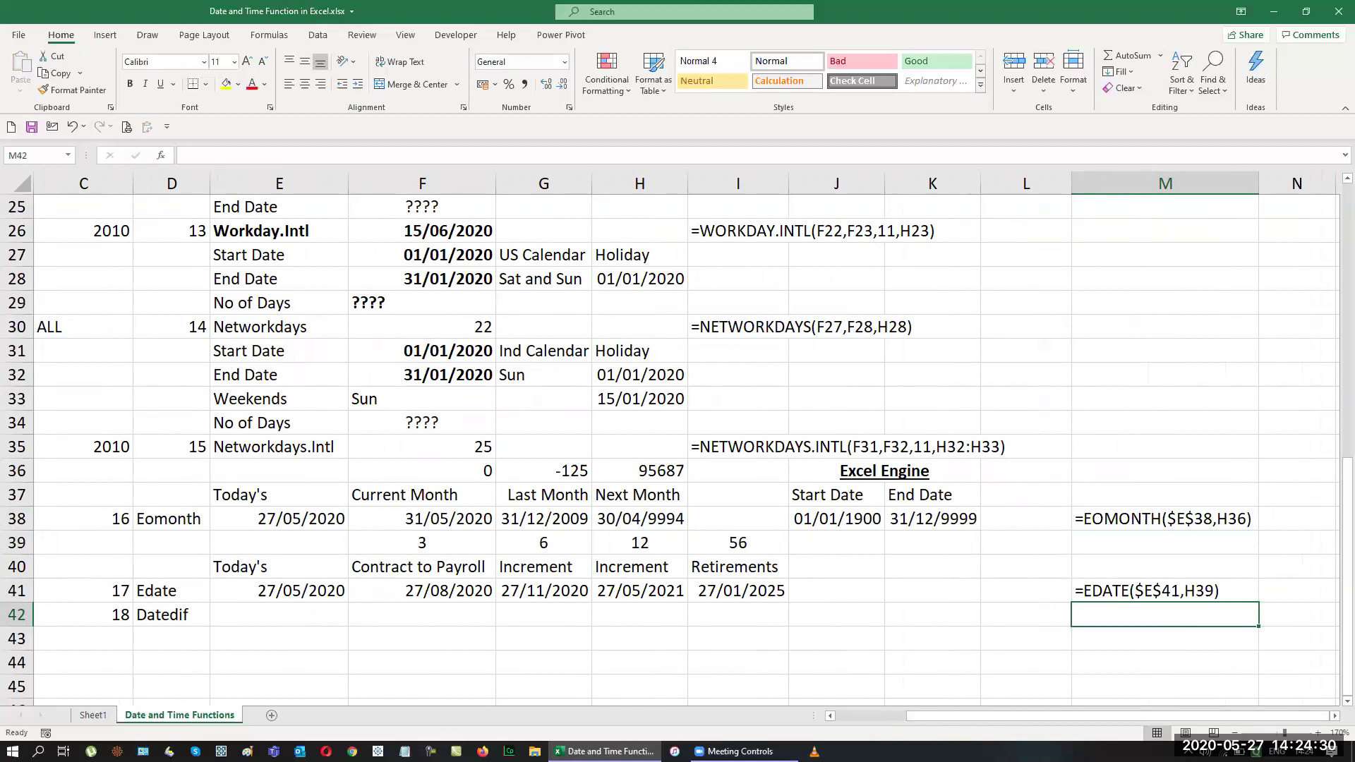
# Step: Insert two blank rows above the Datedif row, at row 42
pyautogui.moveTo(1044, 727); pyautogui.dragTo(917, 727)
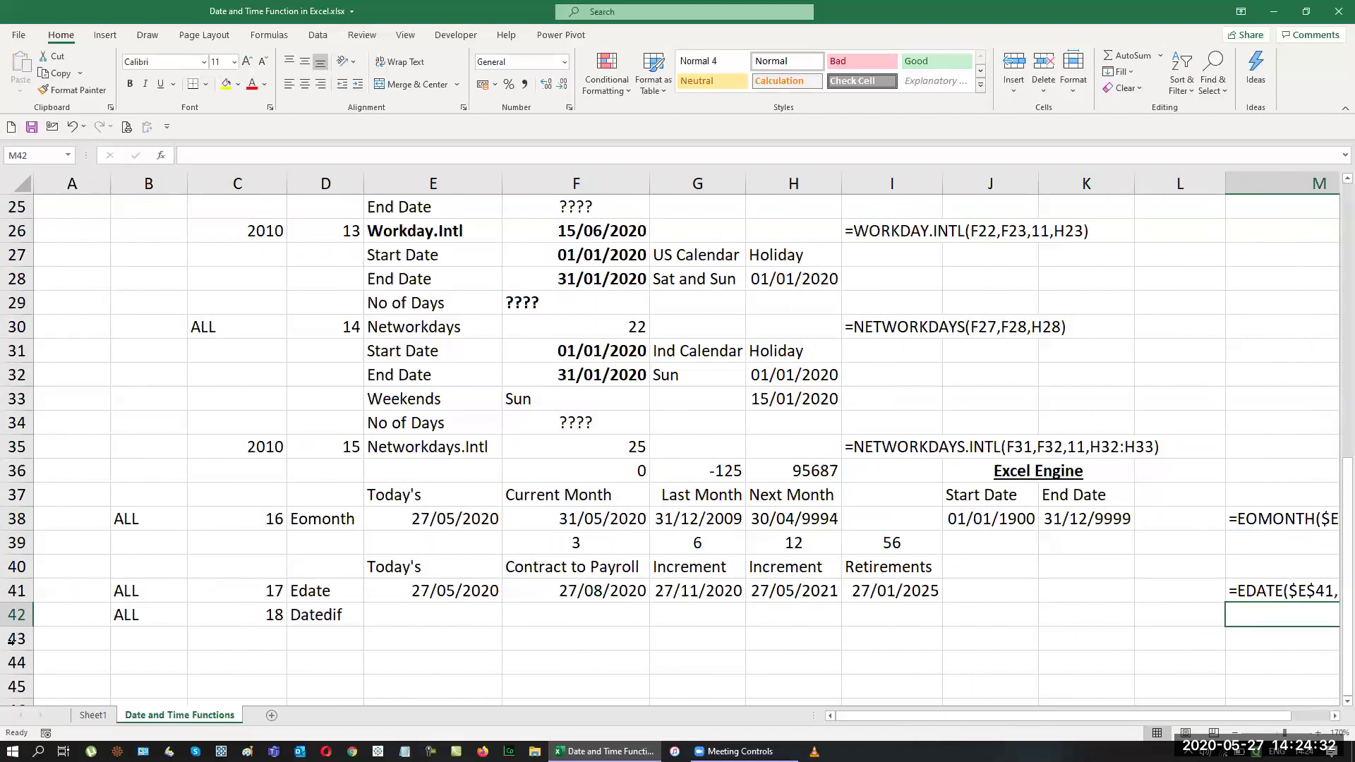
pyautogui.click(17, 615)
pyautogui.hotkey('ctrl', 'shift', '=')
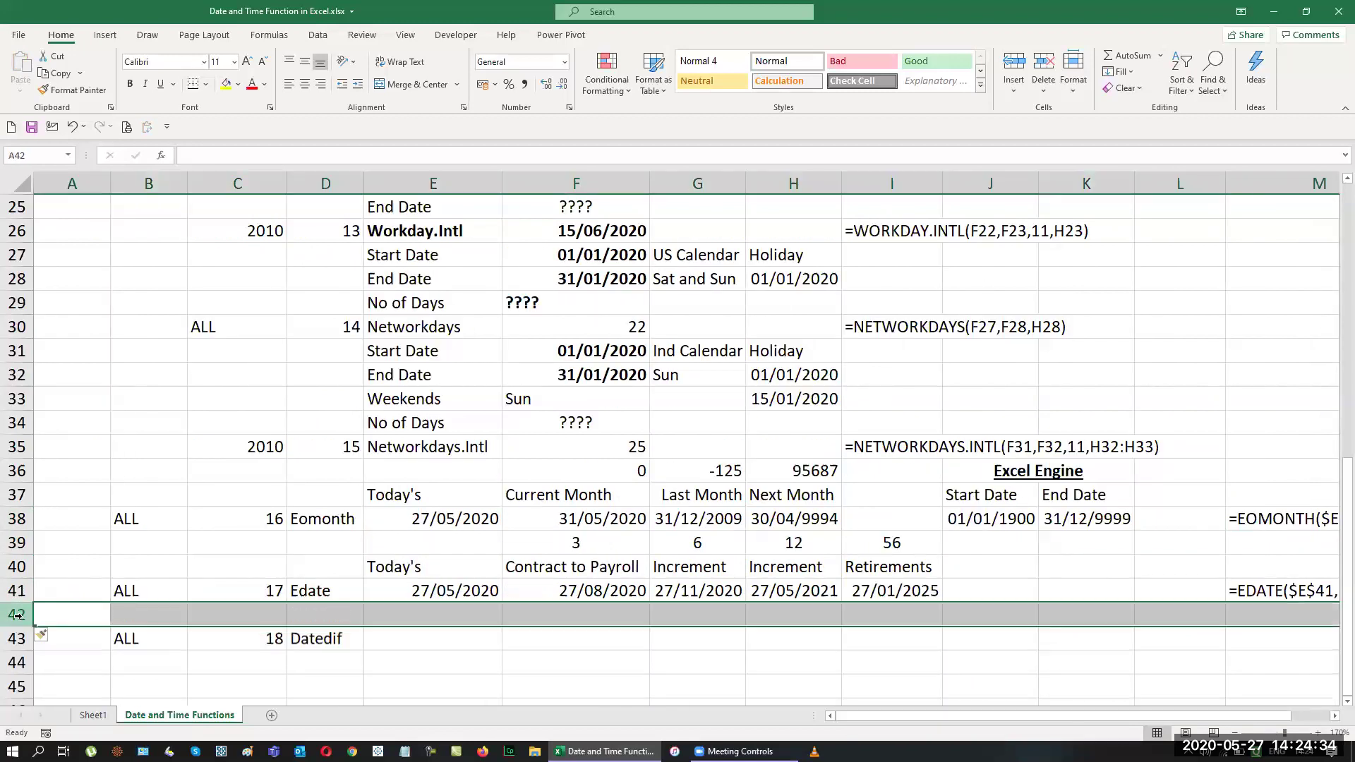
pyautogui.hotkey('ctrl', 'shift', '=')
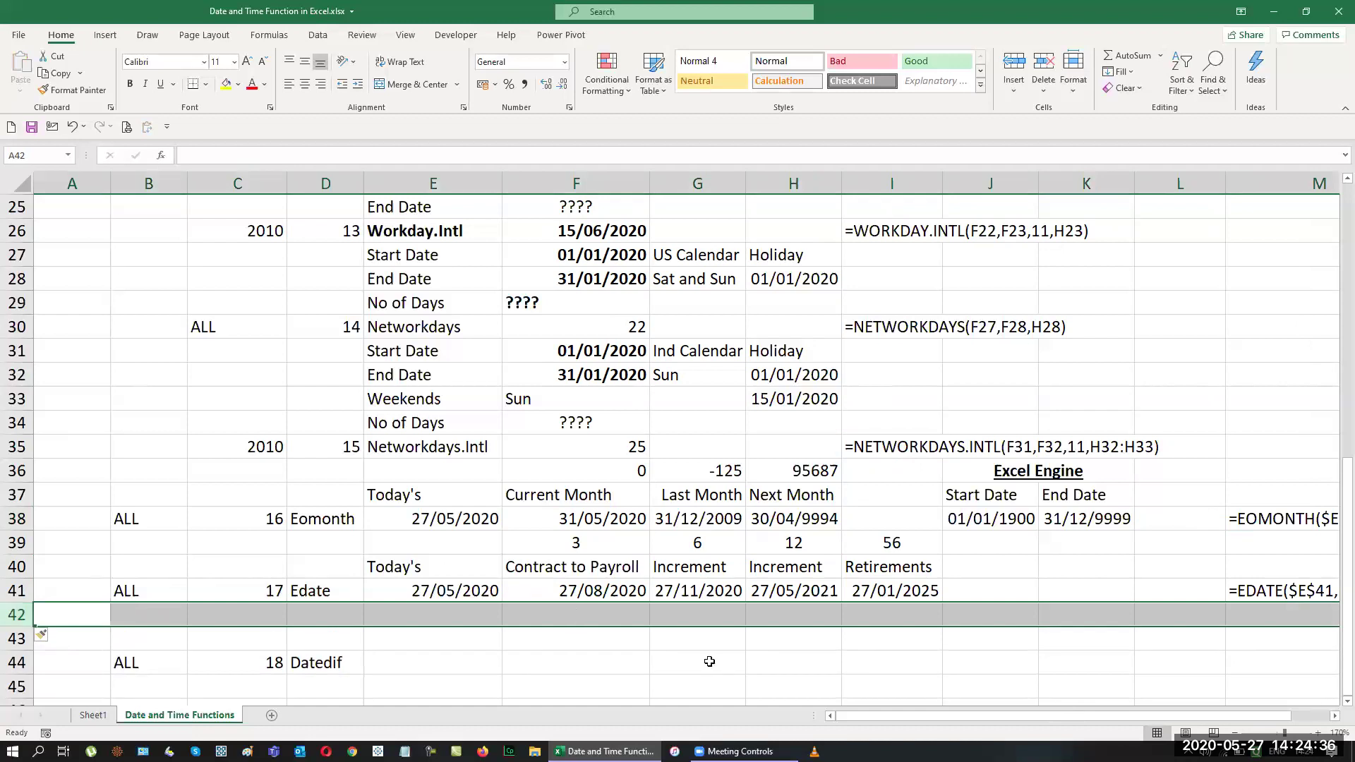
# Step: Copy the Start Date and End Date labels from E31 and E32 to E44 and E45, and select F44
pyautogui.scroll(-3, 683, 669)
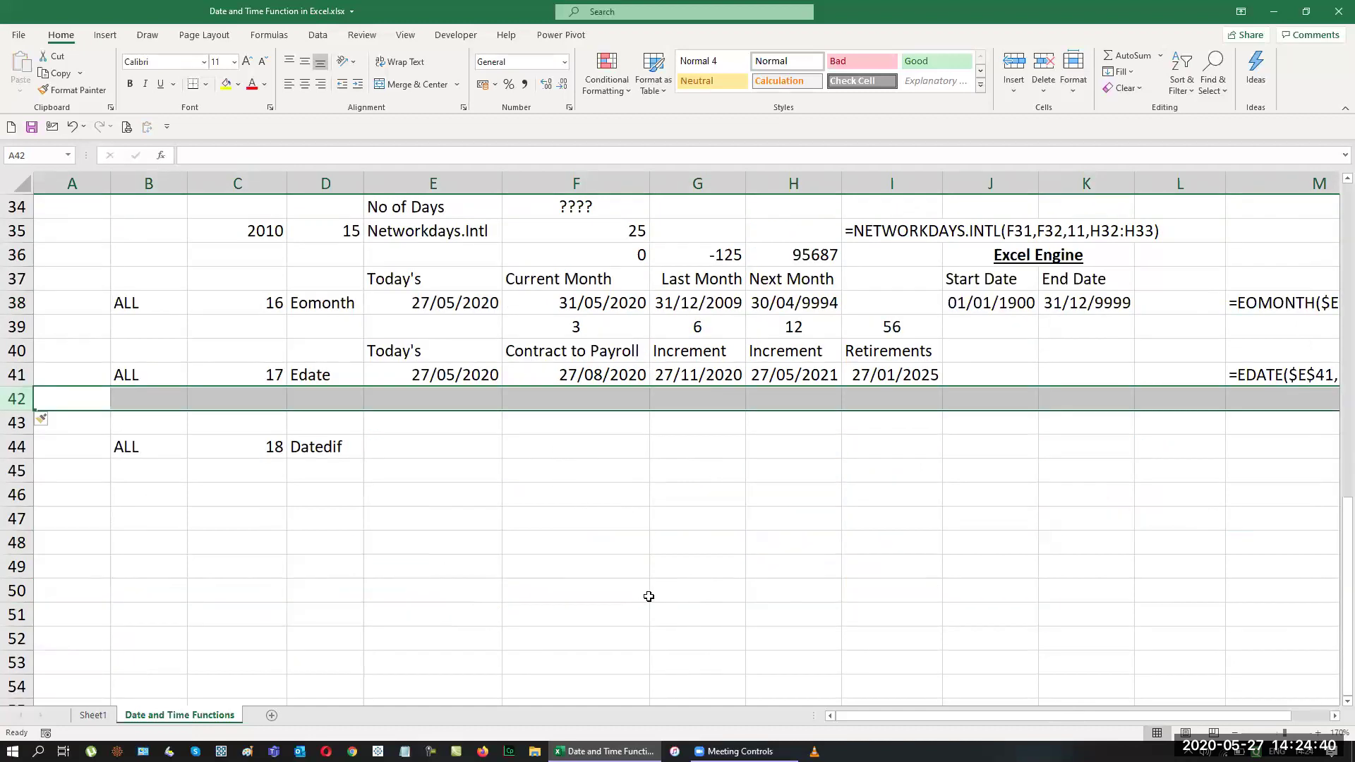
pyautogui.scroll(2, 510, 565)
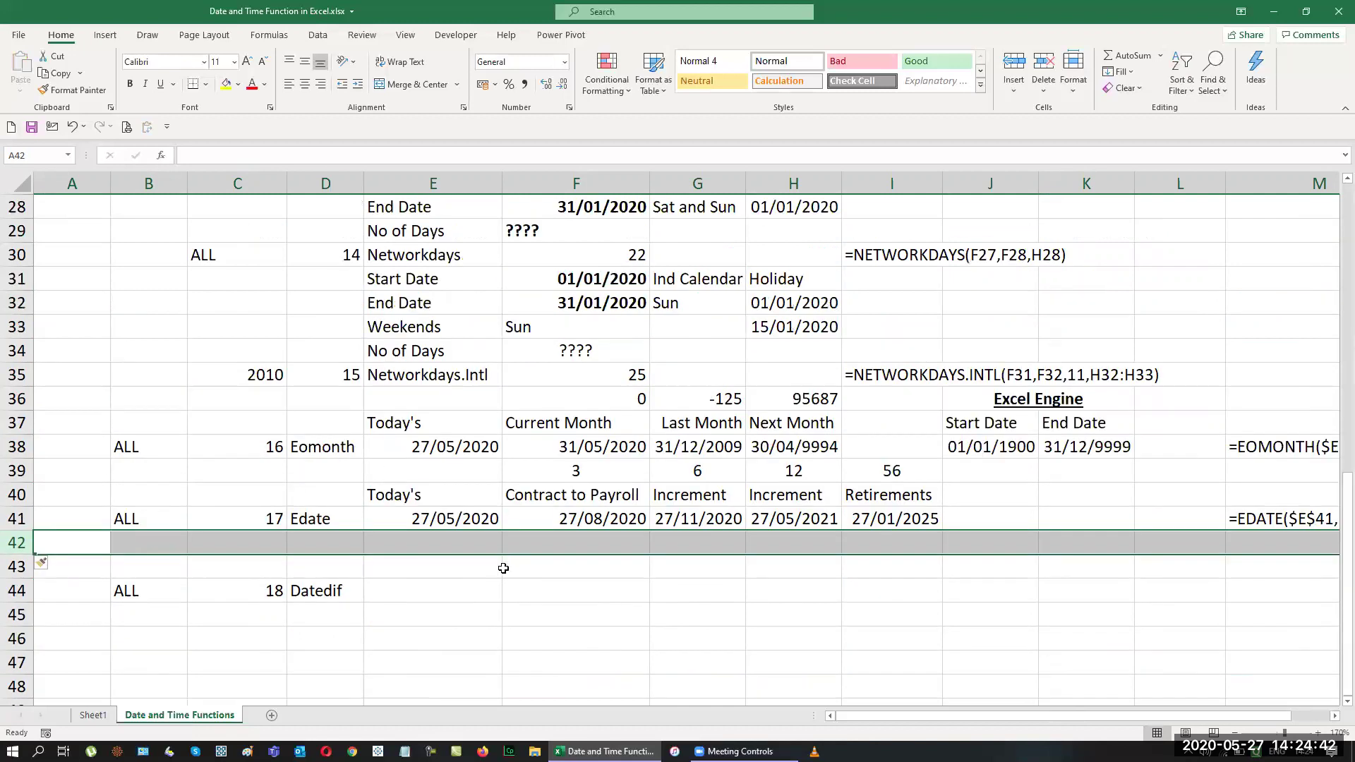
pyautogui.click(436, 281)
pyautogui.hotkey('ctrl', 'c')
pyautogui.click(424, 589)
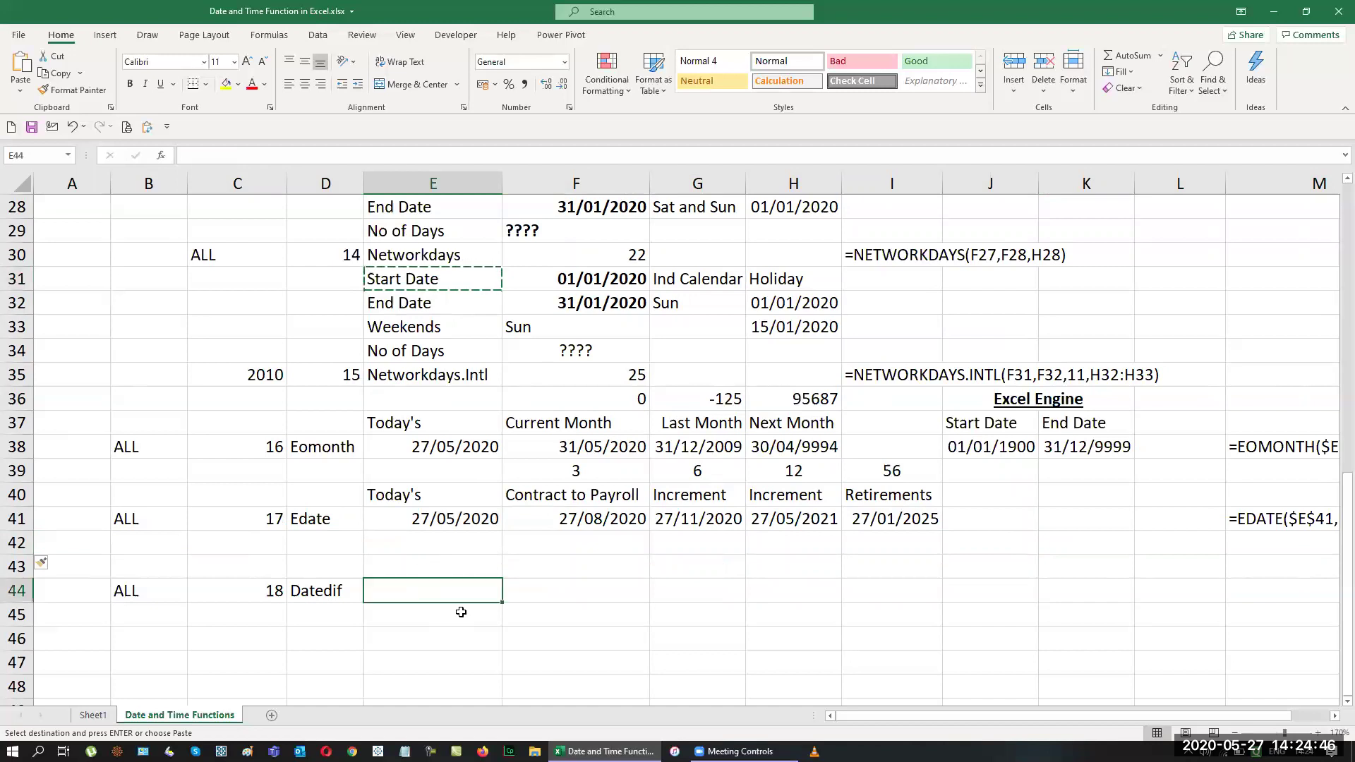
pyautogui.hotkey('ctrl', 'v')
pyautogui.click(415, 310)
pyautogui.hotkey('ctrl', 'c')
pyautogui.click(449, 622)
pyautogui.hotkey('ctrl', 'v')
pyautogui.press('Escape')
pyautogui.click(531, 570)
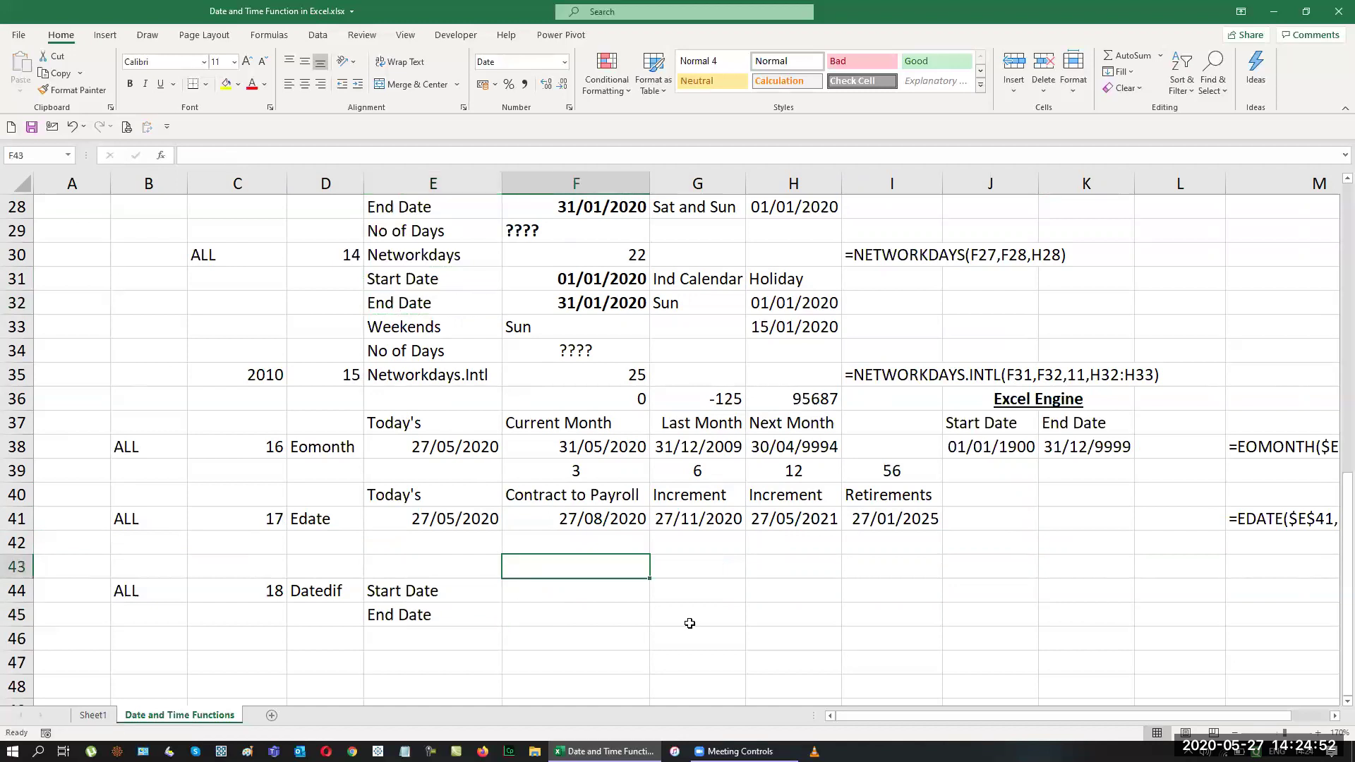
pyautogui.press('Down')
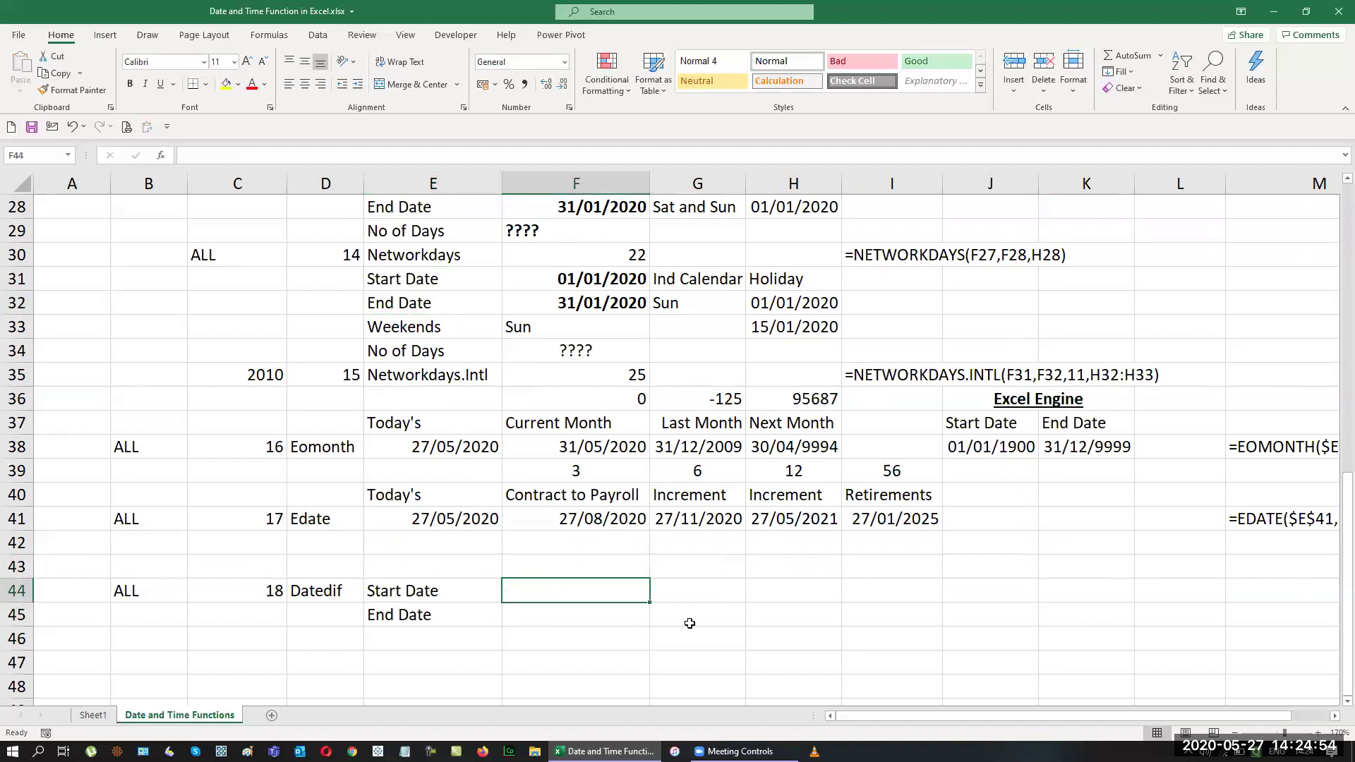
# Step: Enter the DATEDIF unit codes Y, YM, MD, M and D across G43:K43
pyautogui.press('Up')
pyautogui.press('Up')
pyautogui.press('Right')
pyautogui.press('Down')
pyautogui.write('Y')
pyautogui.press('Tab')
pyautogui.write('YM')
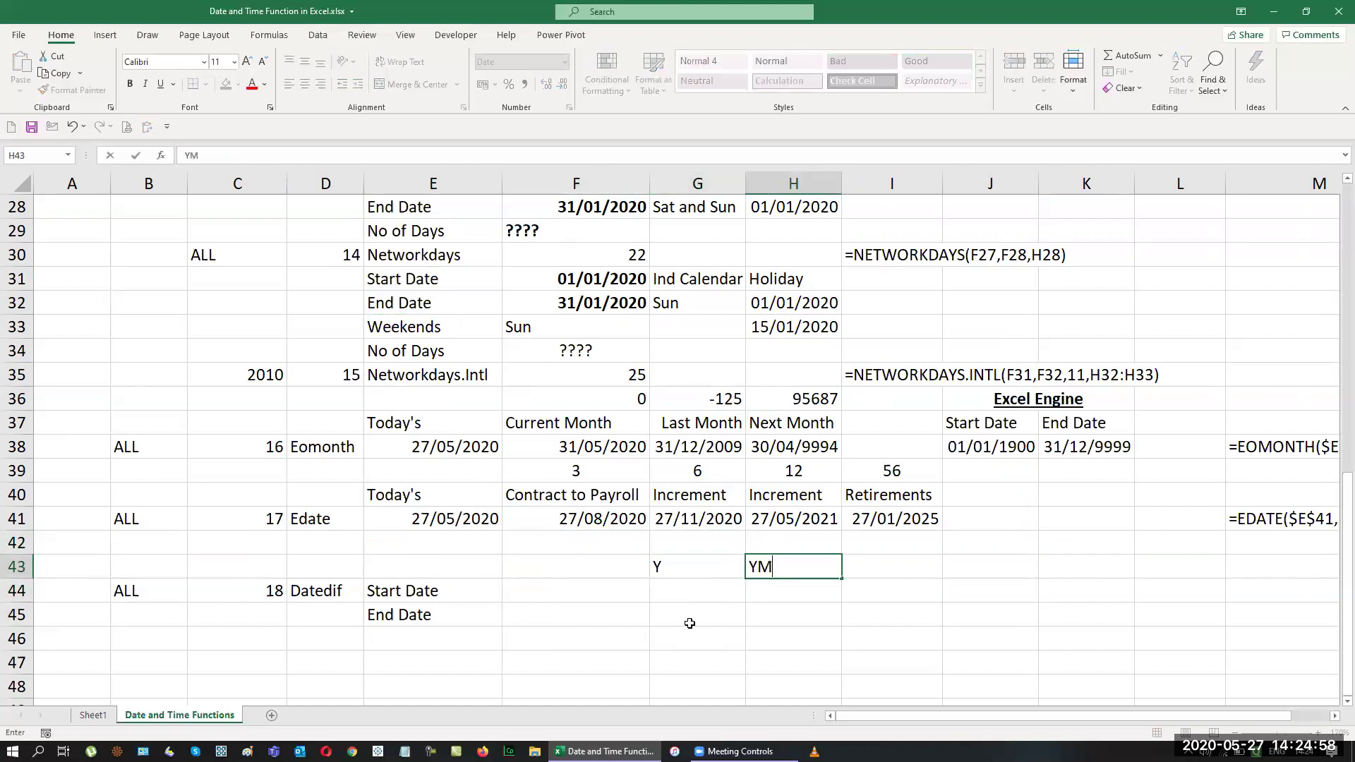
pyautogui.press('Tab')
pyautogui.write('MD')
pyautogui.press('Tab')
pyautogui.write('M')
pyautogui.press('Tab')
pyautogui.write('D')
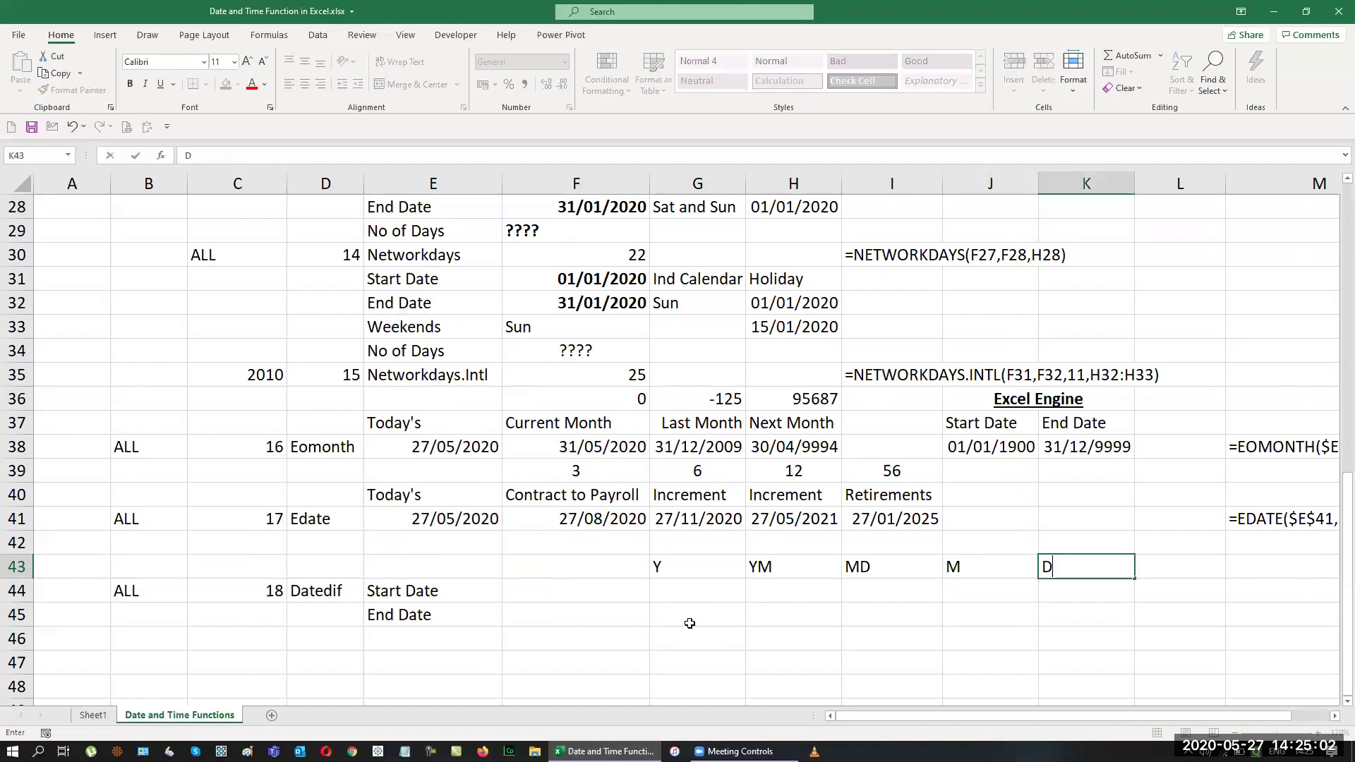
pyautogui.press('Return')
# Step: Enter 15-08-1947 as the start date in F44 and today's date as the end date in F45
pyautogui.press('Left')
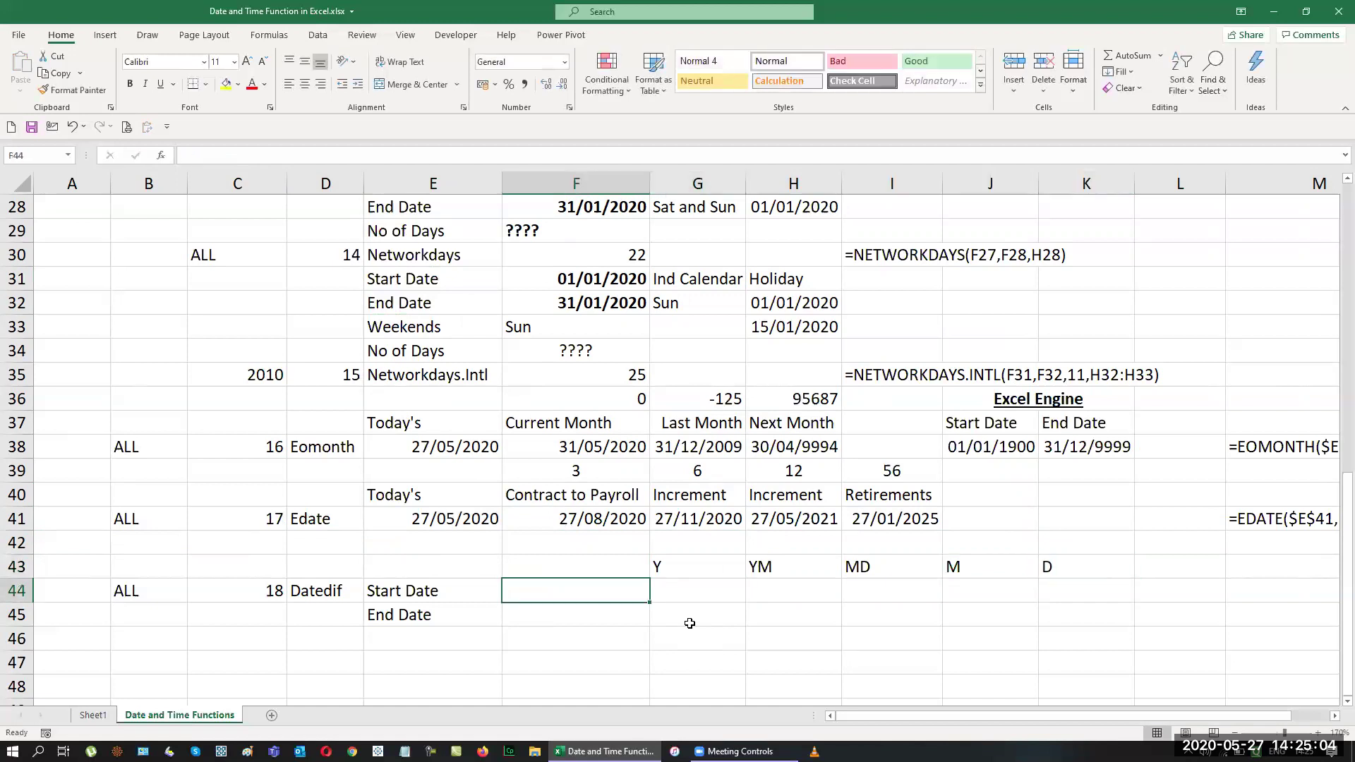
pyautogui.write('15-08-')
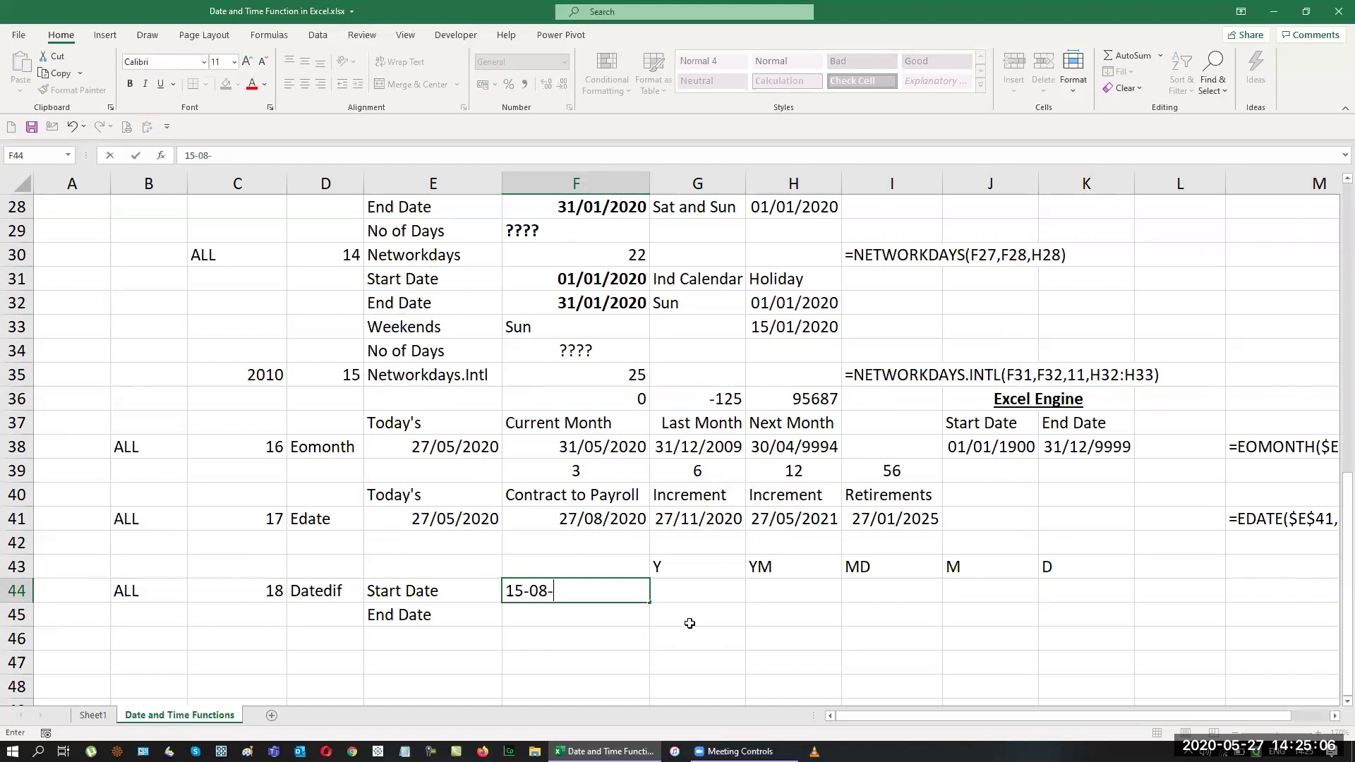
pyautogui.write('19447')
pyautogui.press('BackSpace')
pyautogui.press('BackSpace')
pyautogui.write('7')
pyautogui.press('Return')
pyautogui.hotkey('ctrl', ';')
pyautogui.press('Return')
# Step: Centre the unit codes in G43:K43
pyautogui.press('Up')
pyautogui.press('Up')
pyautogui.press('Up')
pyautogui.press('Right')
pyautogui.hotkey('shift', 'Right')
pyautogui.hotkey('shift', 'Right')
pyautogui.hotkey('shift', 'Right')
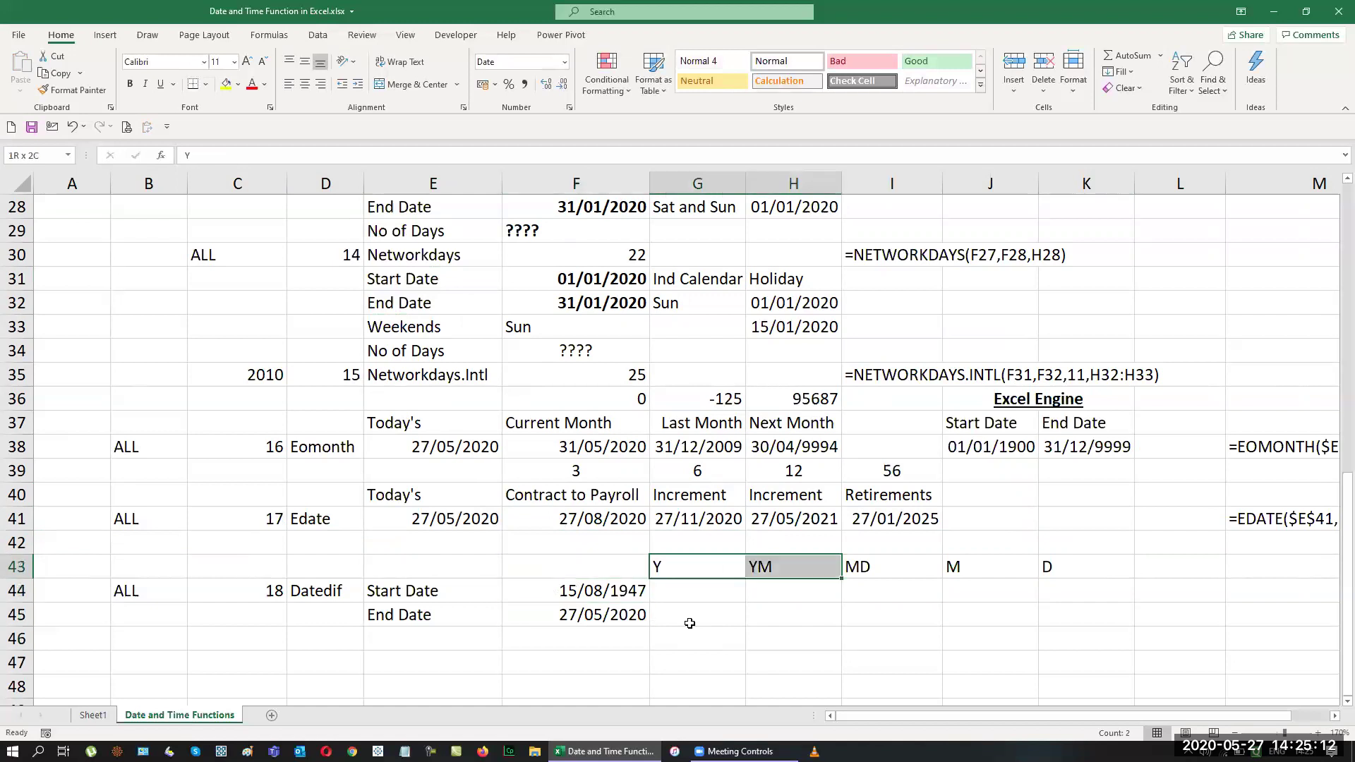
pyautogui.hotkey('shift', 'Right')
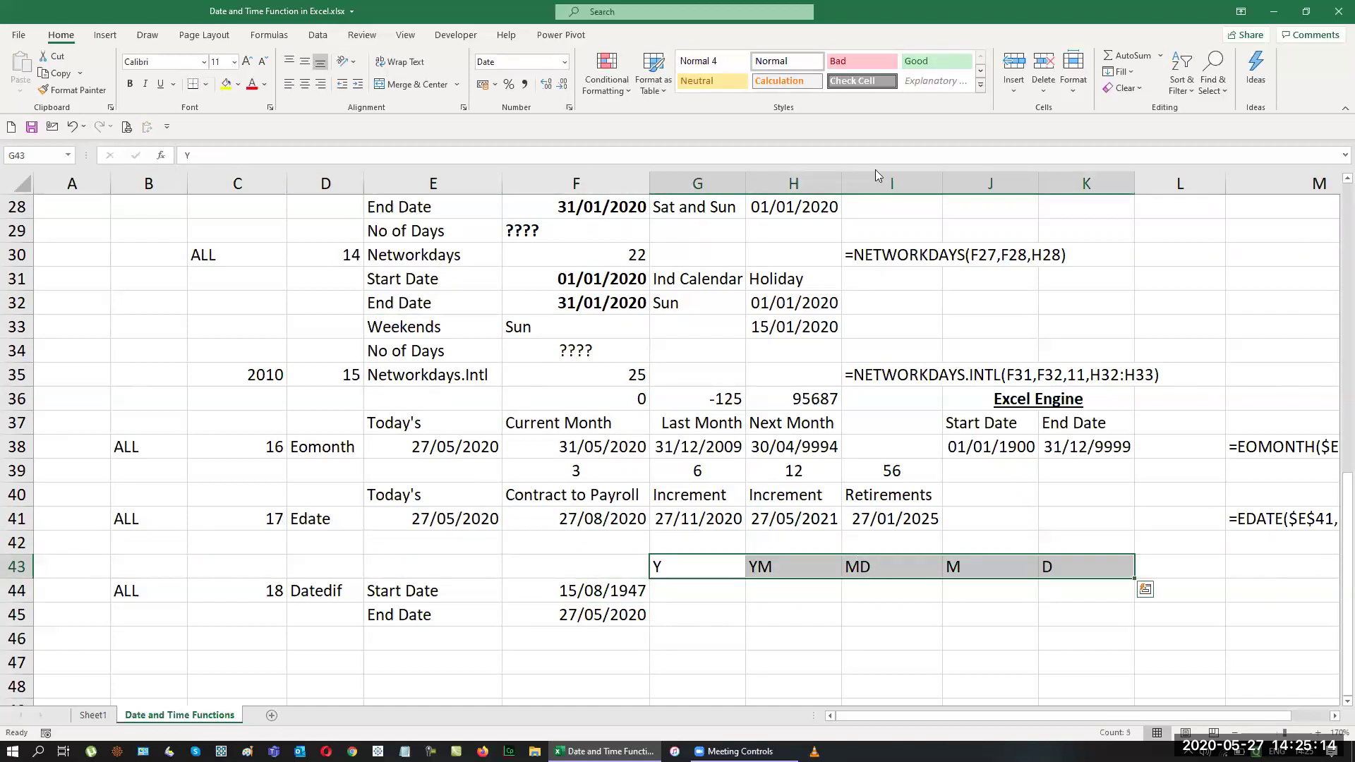
pyautogui.click(305, 84)
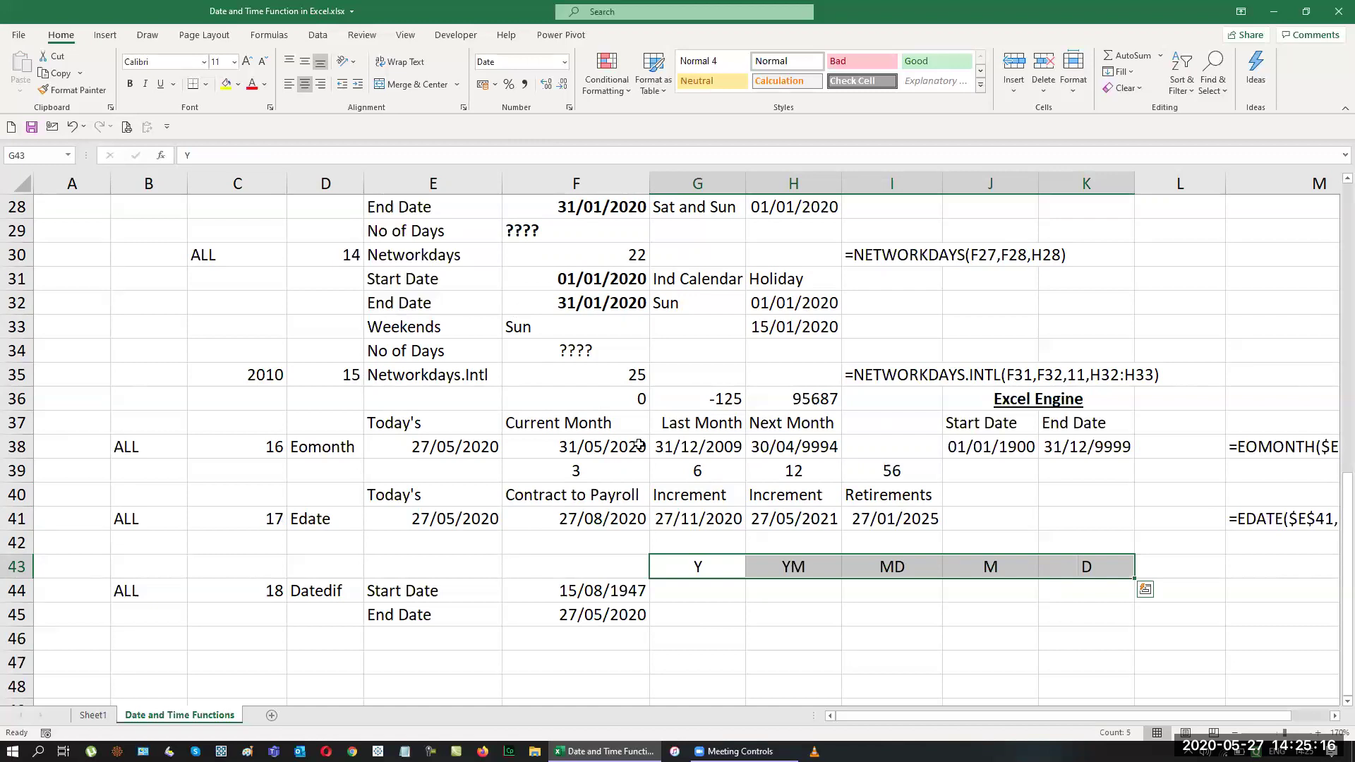
# Step: Enter the headings Years and Years after Months in G42:H42, and insert a blank row above them
pyautogui.press('Up')
pyautogui.write('Years')
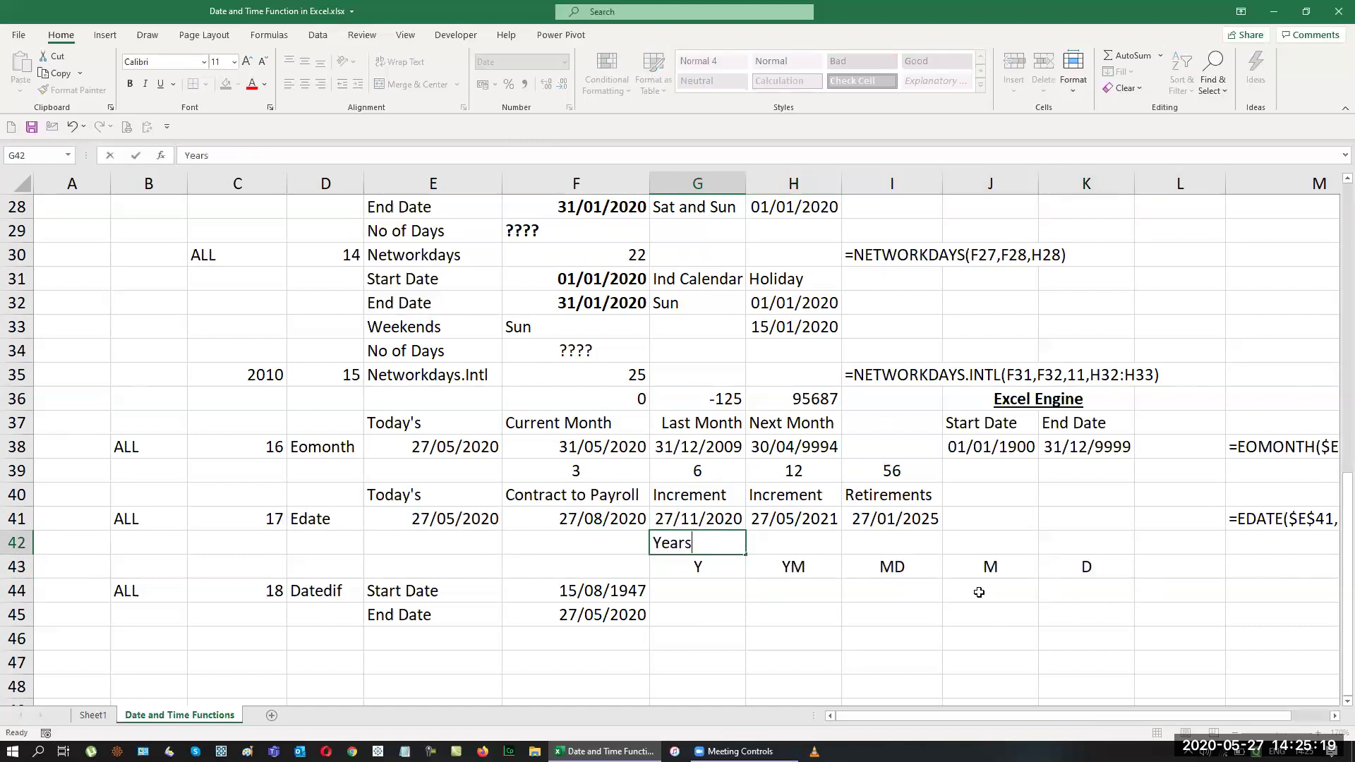
pyautogui.press('Tab')
pyautogui.write('Years ')
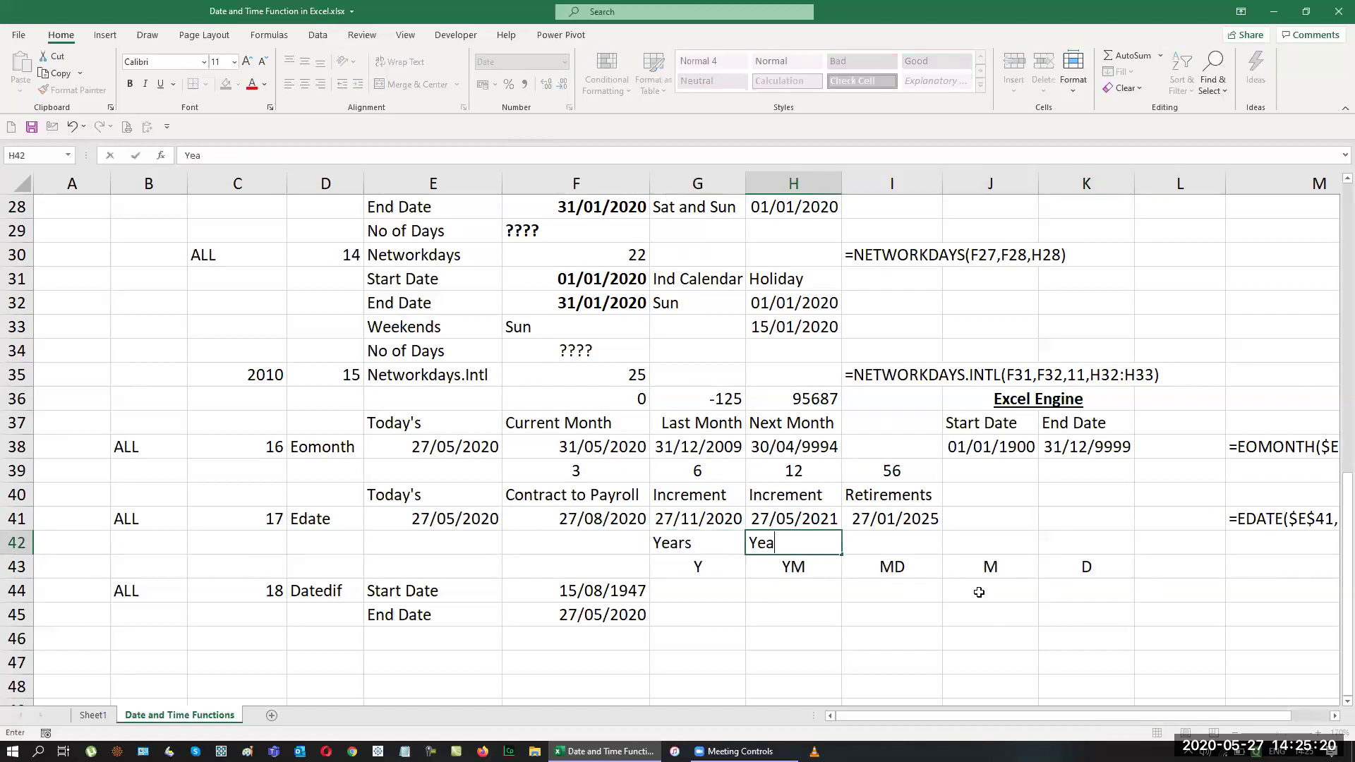
pyautogui.write('after MOnths')
pyautogui.press('Return')
pyautogui.press('Up')
pyautogui.hotkey('shift', 'space')
pyautogui.hotkey('ctrl', 'shift', '+')
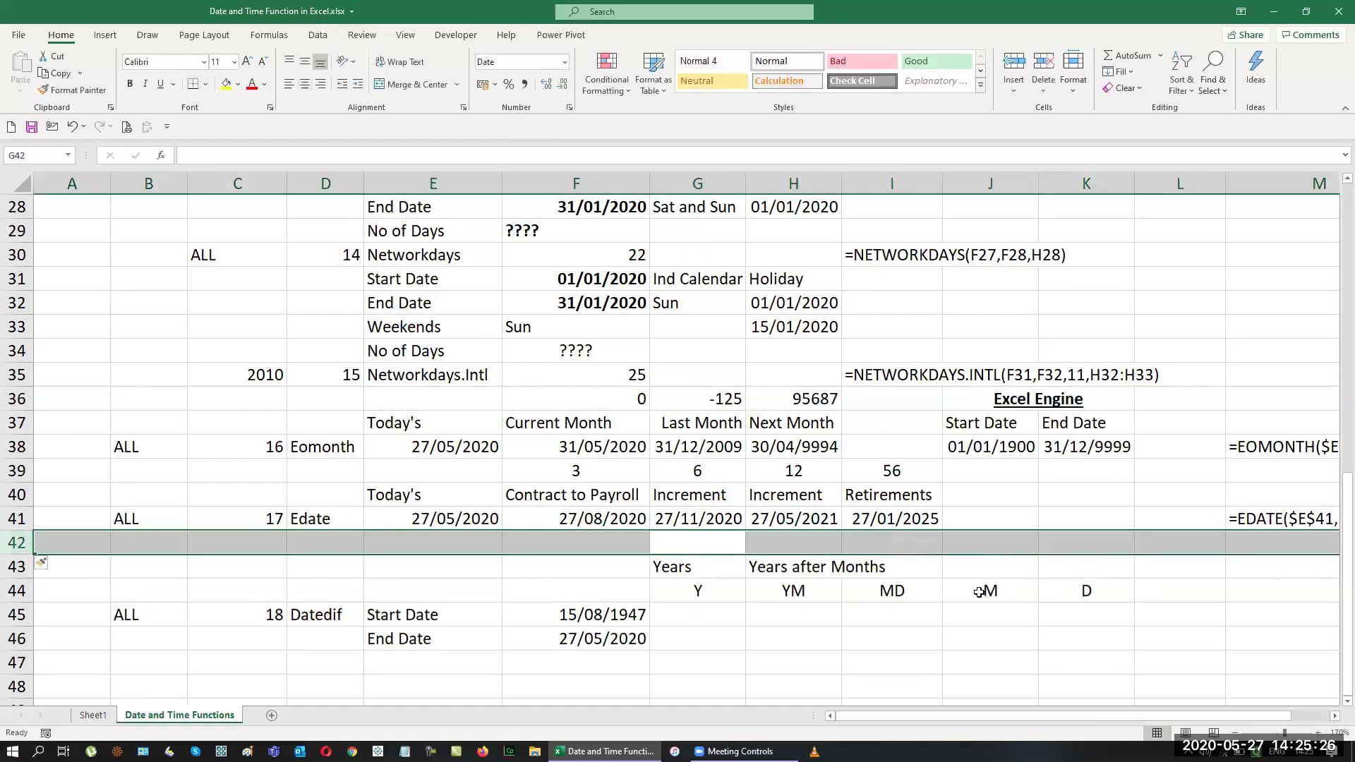
# Step: Enter the headings Months after Days, Monhts and Days in I43:K43 above the MD, M and D codes
pyautogui.press('Down')
pyautogui.press('Right')
pyautogui.press('Right')
pyautogui.write('MOnths')
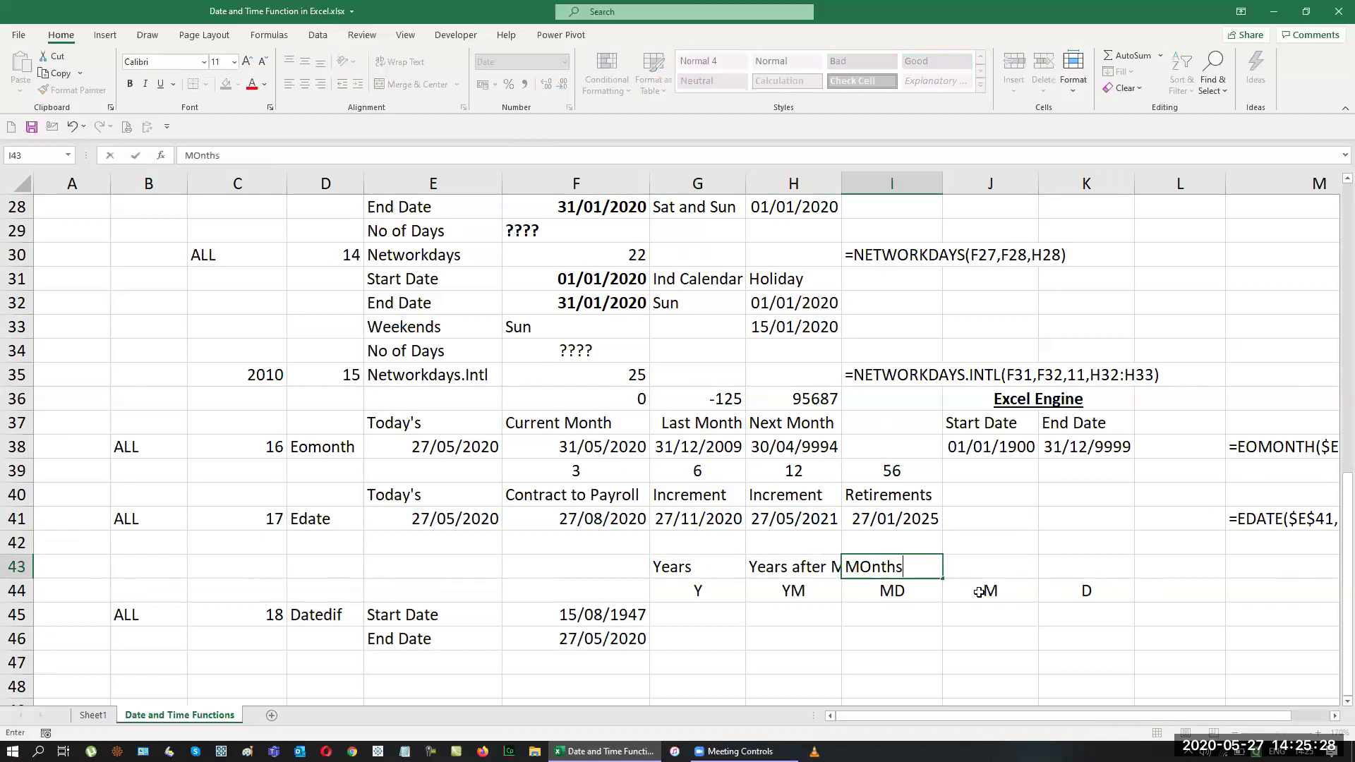
pyautogui.write(' afters')
pyautogui.press('BackSpace')
pyautogui.press('BackSpace')
pyautogui.write('Days')
pyautogui.press('Tab')
pyautogui.write('MOnhts')
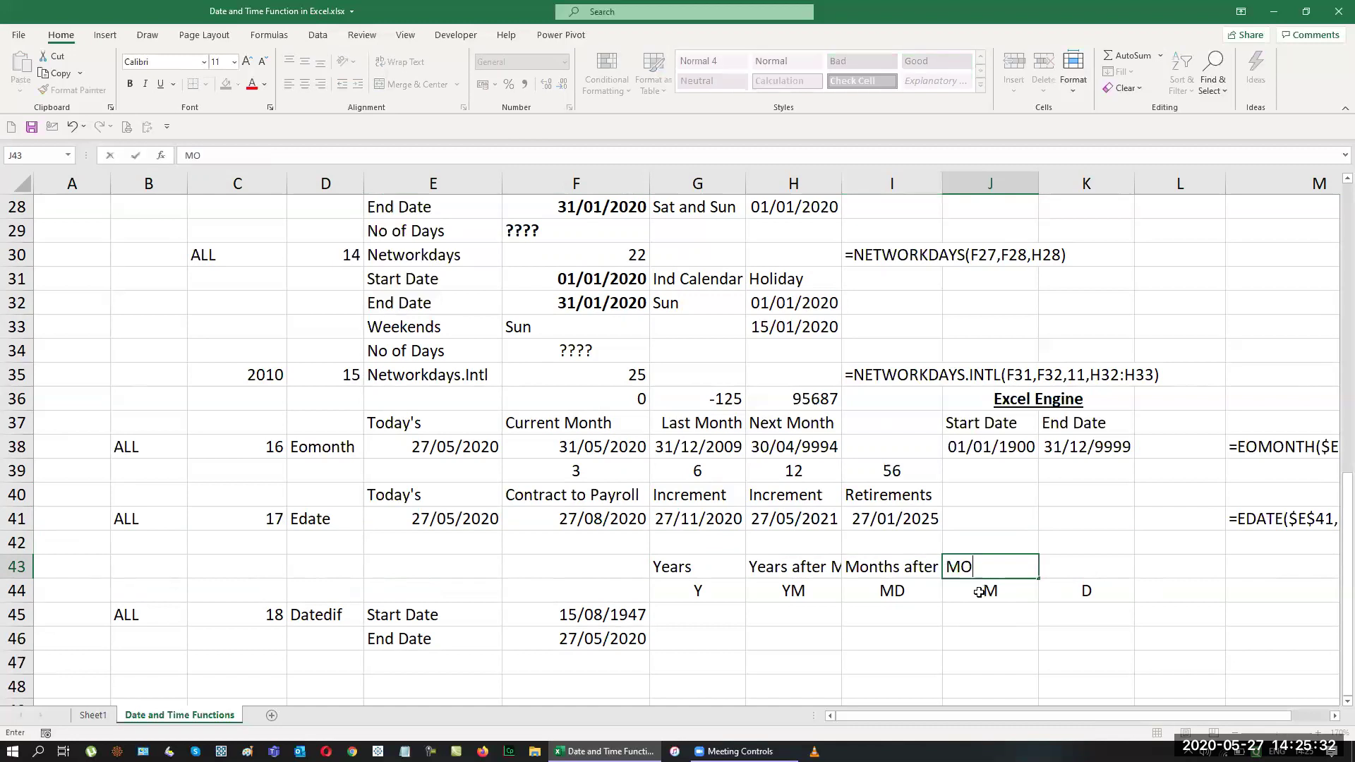
pyautogui.press('Tab')
pyautogui.write('Days')
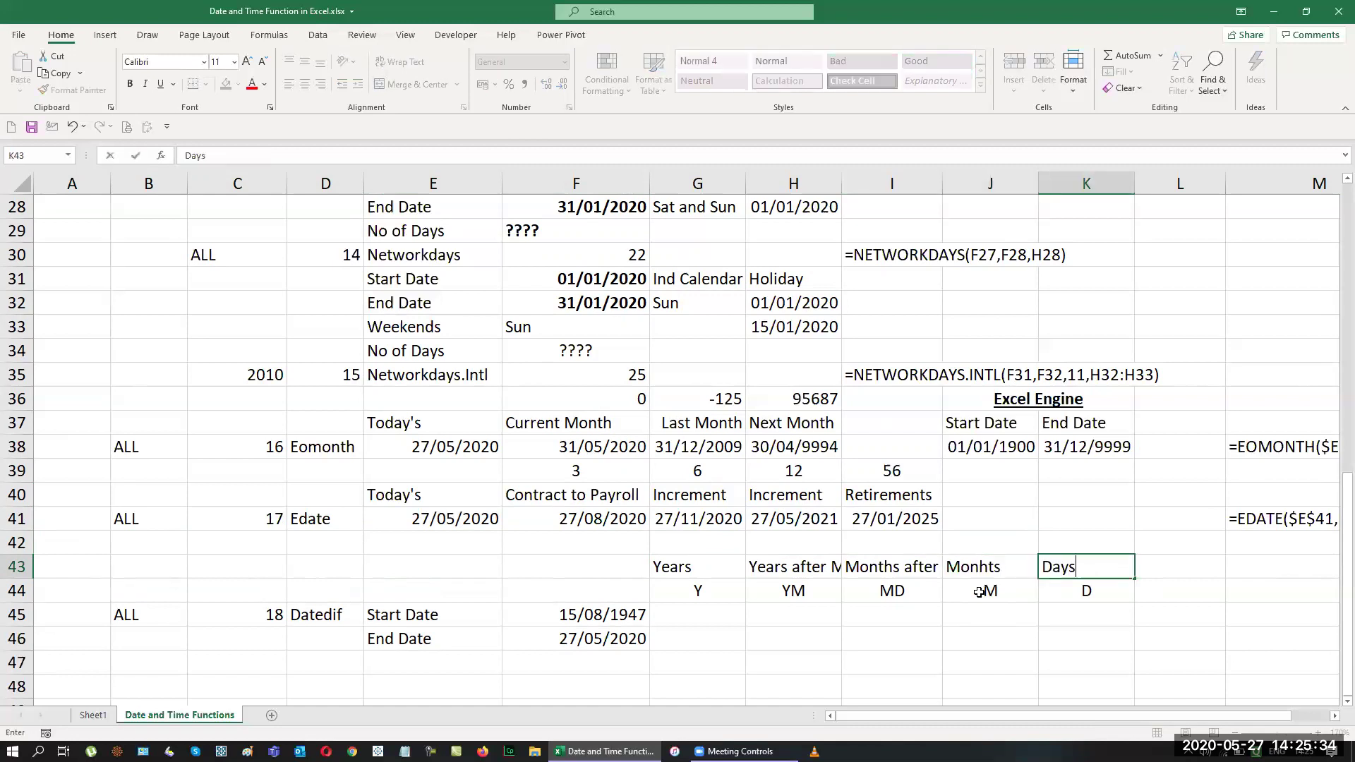
pyautogui.press('Return')
# Step: Correct the spelling of the heading in J43 to Months
pyautogui.press('Up')
pyautogui.press('F2')
pyautogui.press('Escape')
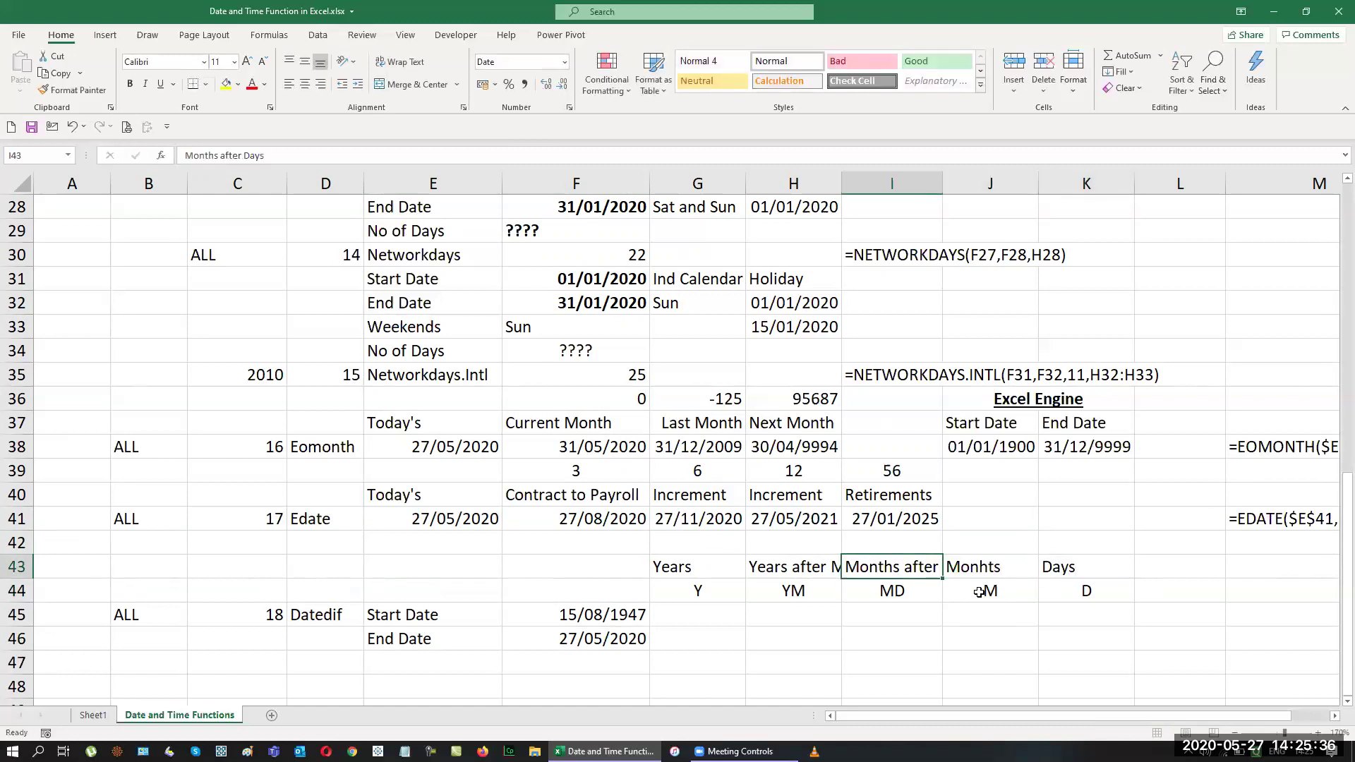
pyautogui.press('Right')
pyautogui.press('F2')
pyautogui.press('Left')
pyautogui.press('Left')
pyautogui.press('Left')
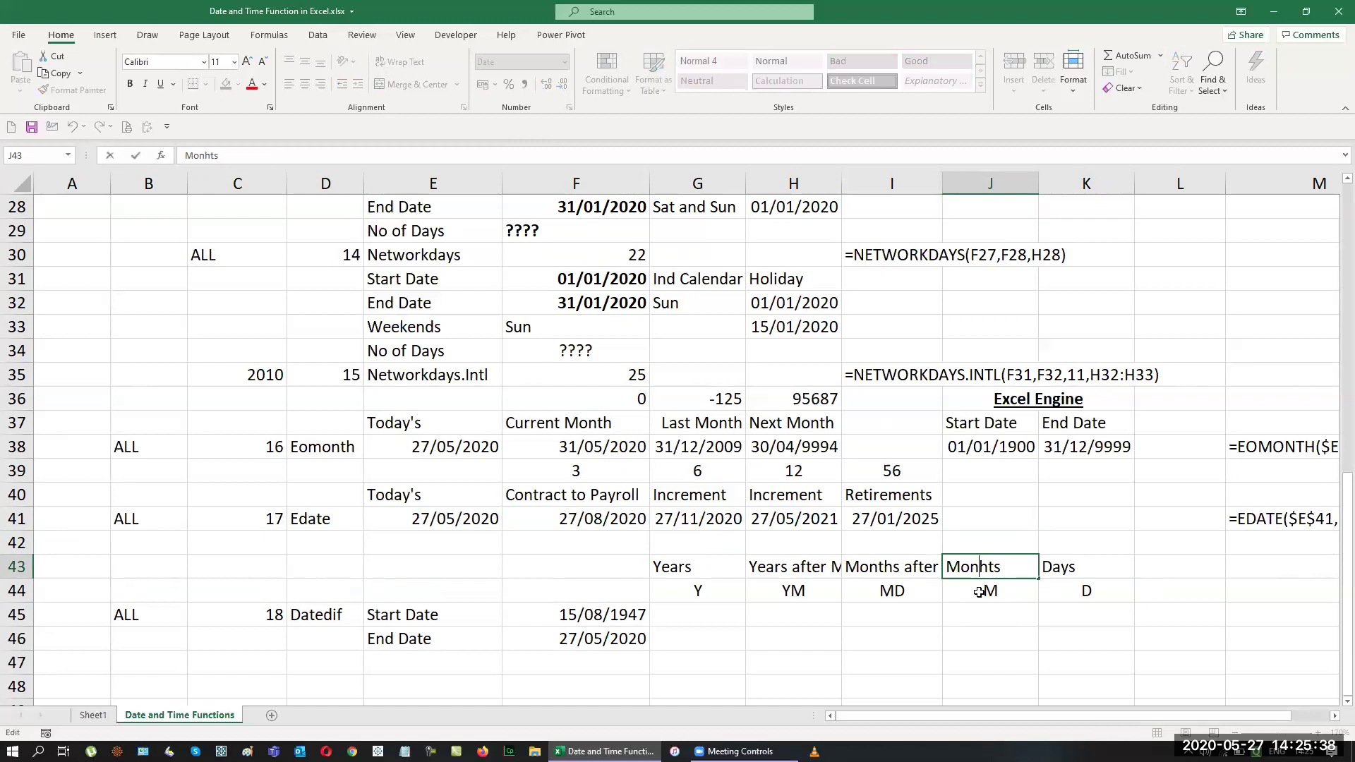
pyautogui.press('BackSpace')
pyautogui.press('Right')
pyautogui.write('h')
pyautogui.hotkey('ctrl', 'Return')
# Step: Fit the widths of columns G to K to the headings in G43:K43
pyautogui.press('Left')
pyautogui.press('Left')
pyautogui.press('Left')
pyautogui.hotkey('shift', 'Right')
pyautogui.hotkey('shift', 'Right')
pyautogui.hotkey('shift', 'Right')
pyautogui.hotkey('shift', 'Right')
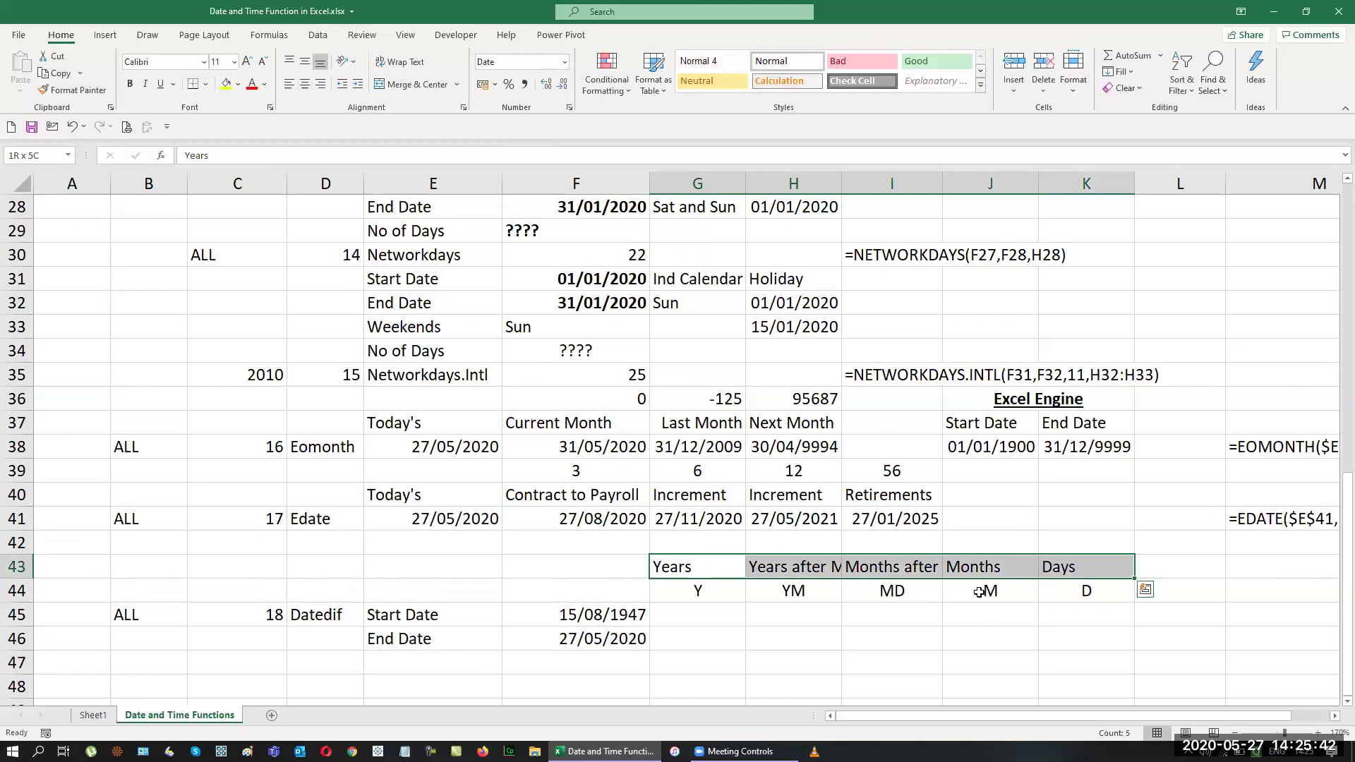
pyautogui.hotkey('ctrl', 'q')
pyautogui.press('Escape')
pyautogui.hotkey('alt', 'h')
pyautogui.press('o')
pyautogui.press('i')
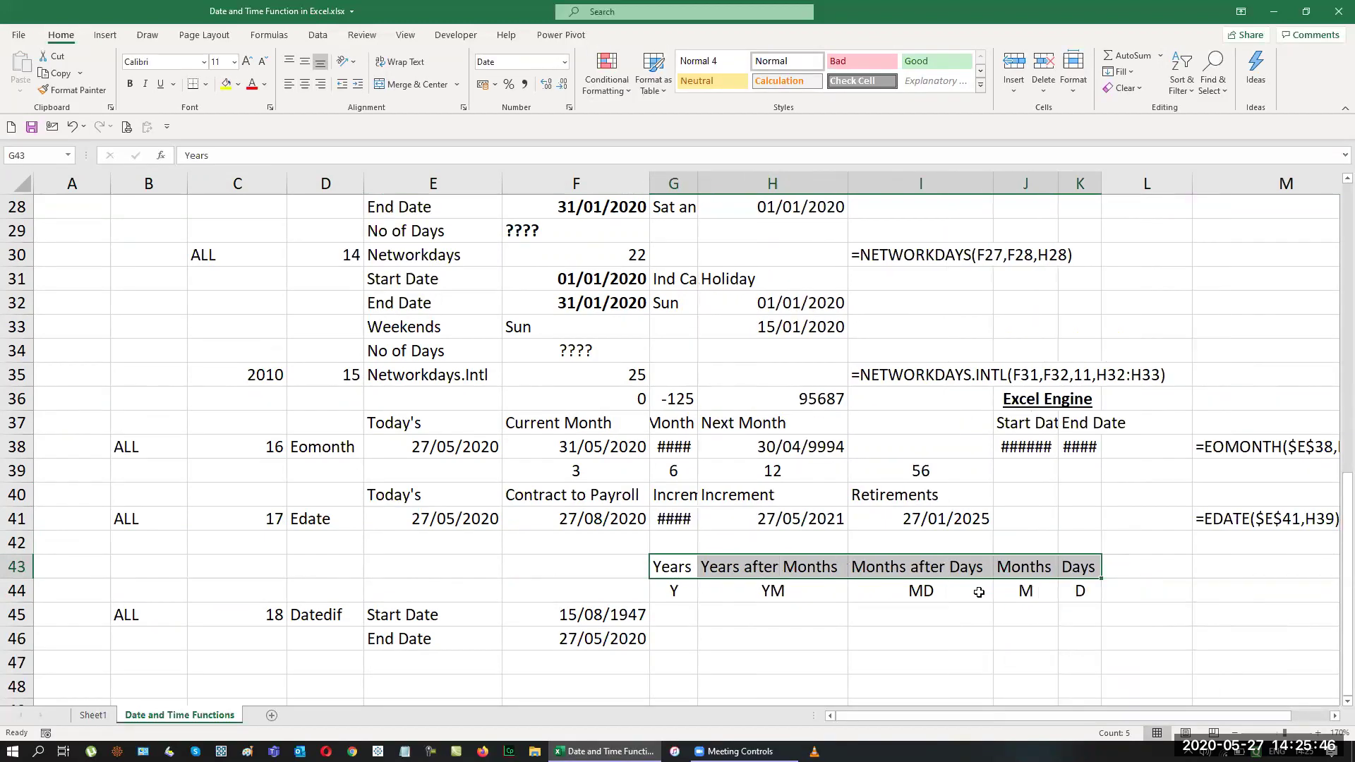
# Step: Enter =DATEDIF($F$45,$F$46,G44) in G45, with the start and end date references absolute
pyautogui.press('Down')
pyautogui.press('Down')
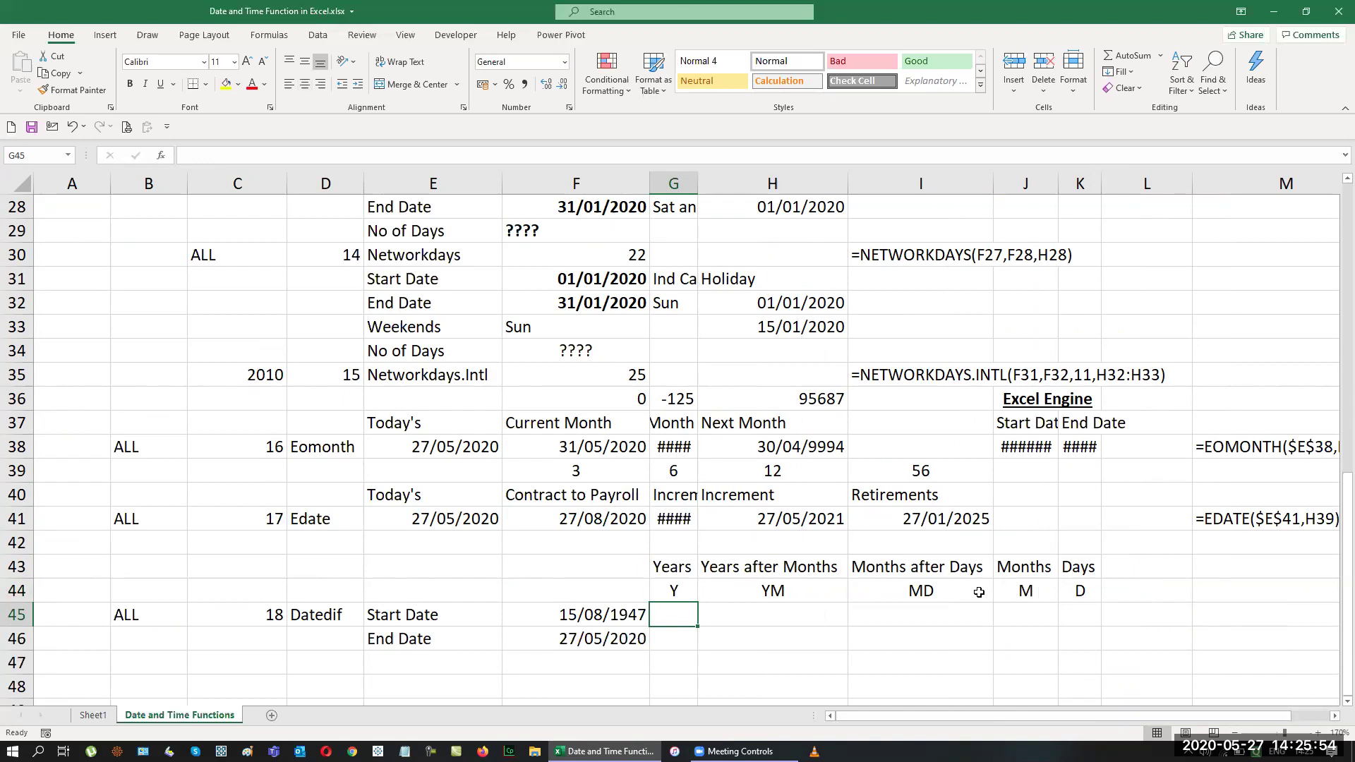
pyautogui.write('=da')
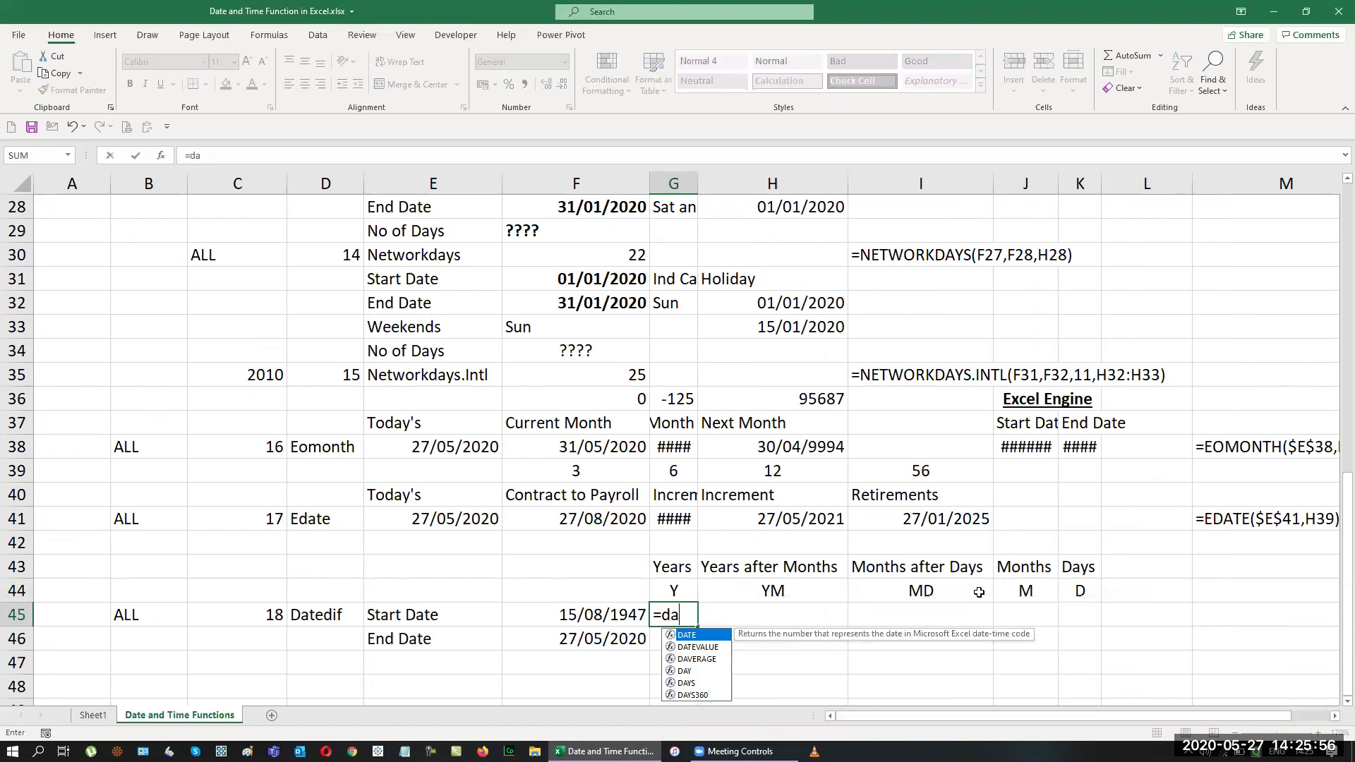
pyautogui.write('tedif')
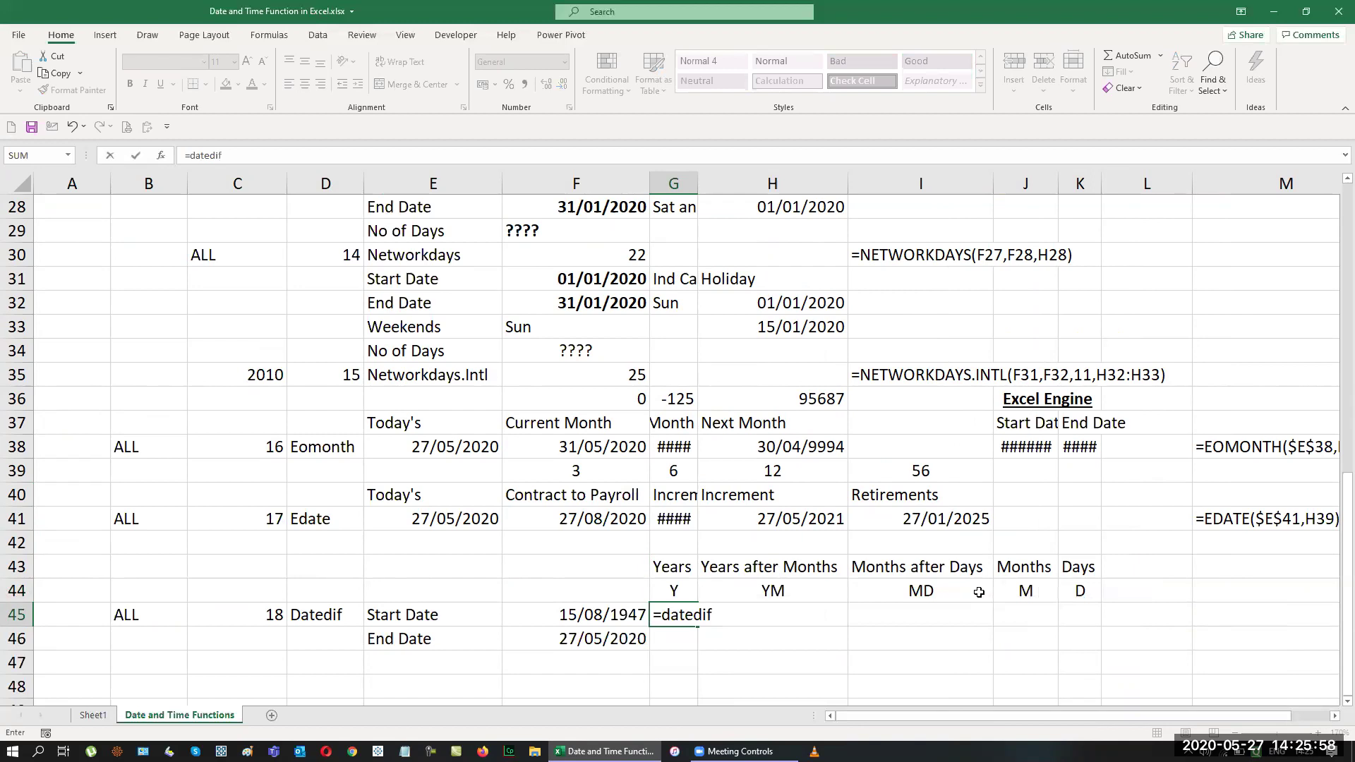
pyautogui.write('(')
pyautogui.press('Left')
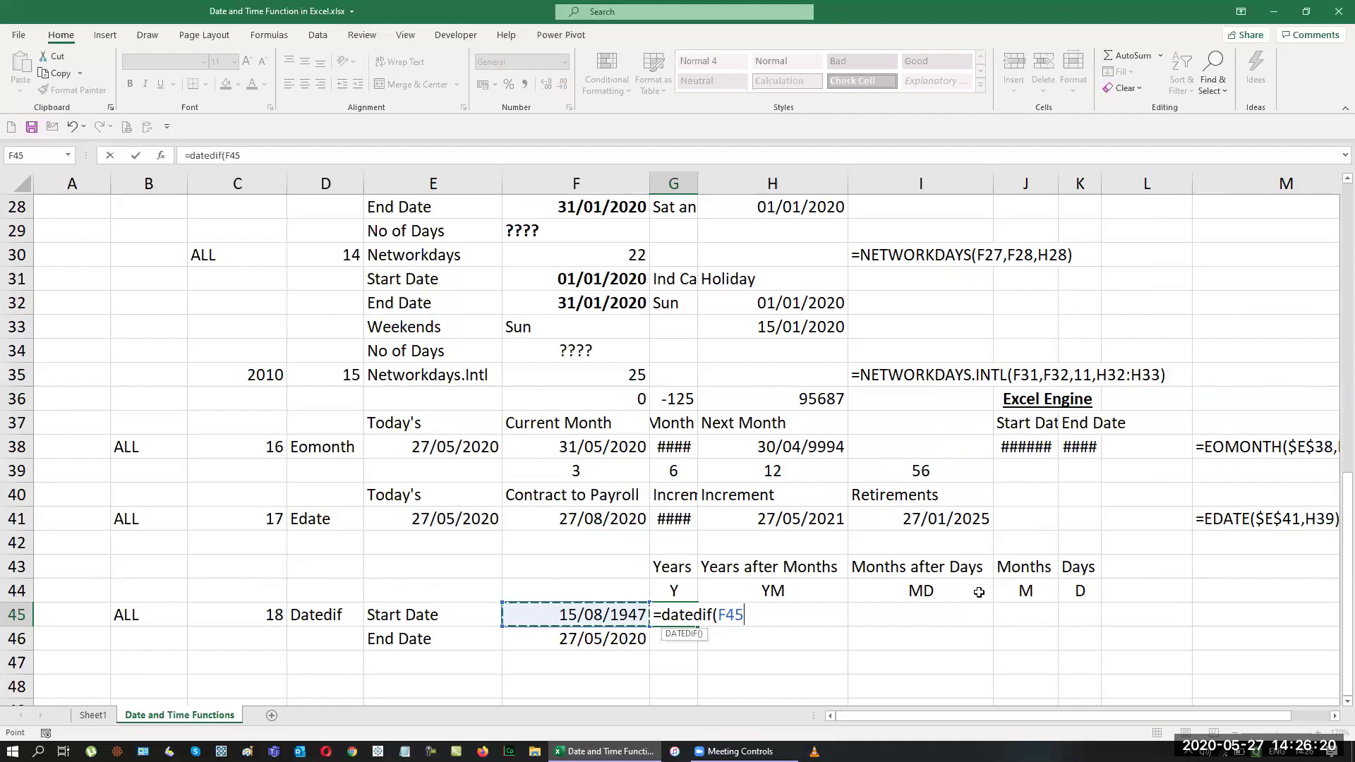
pyautogui.press('F4')
pyautogui.write(',')
pyautogui.press('Left')
pyautogui.press('Down')
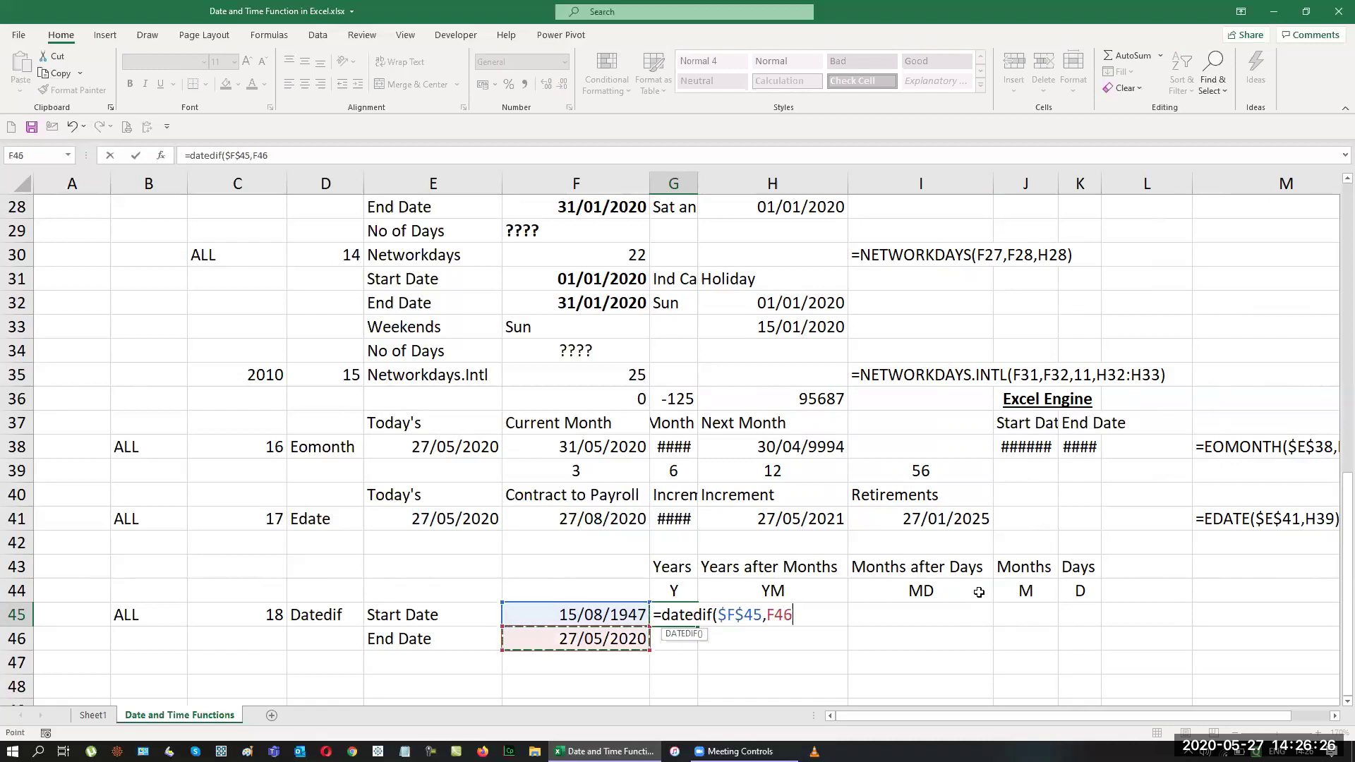
pyautogui.press('F4')
pyautogui.write(',')
pyautogui.press('Up')
pyautogui.hotkey('ctrl', 'Return')
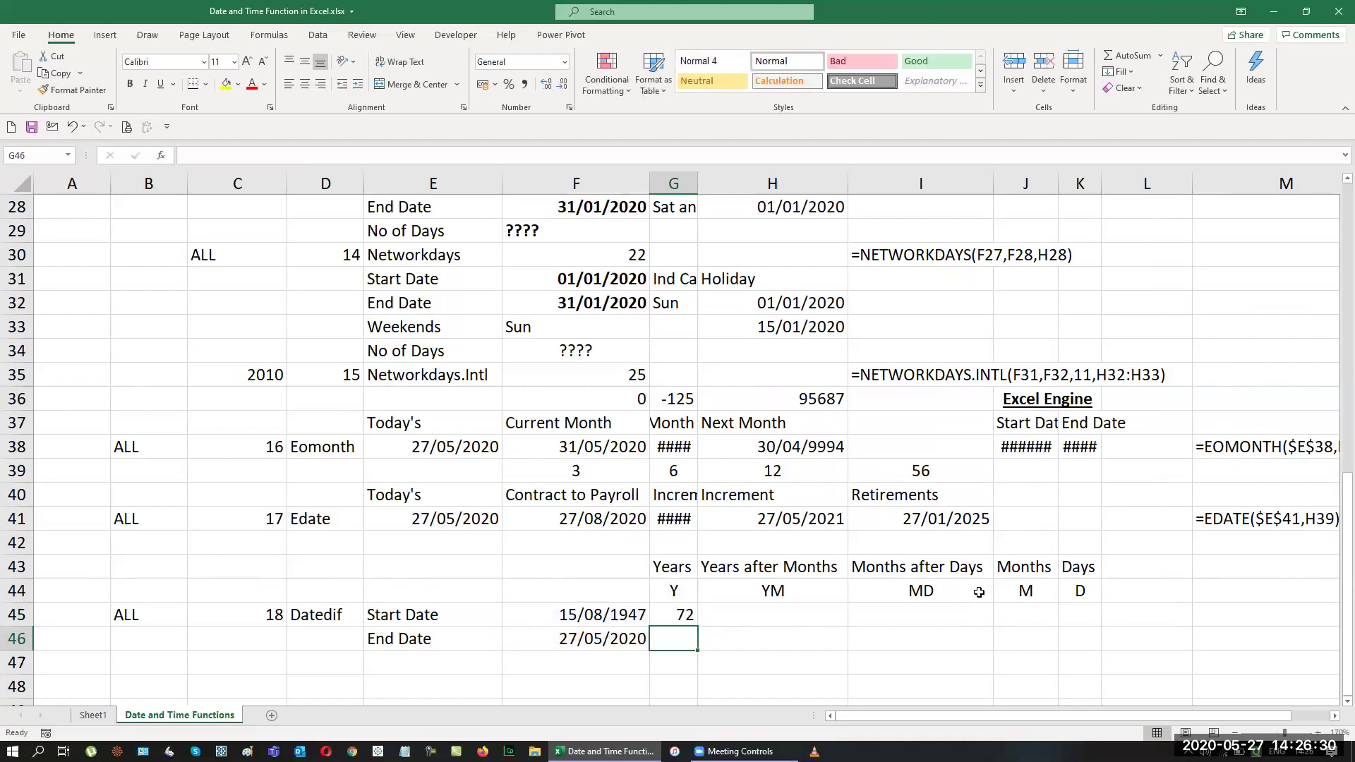
# Step: Fill the DATEDIF formula from G45 across to K45
pyautogui.hotkey('shift', 'Right')
pyautogui.hotkey('shift', 'Right')
pyautogui.hotkey('shift', 'Right')
pyautogui.hotkey('shift', 'Right')
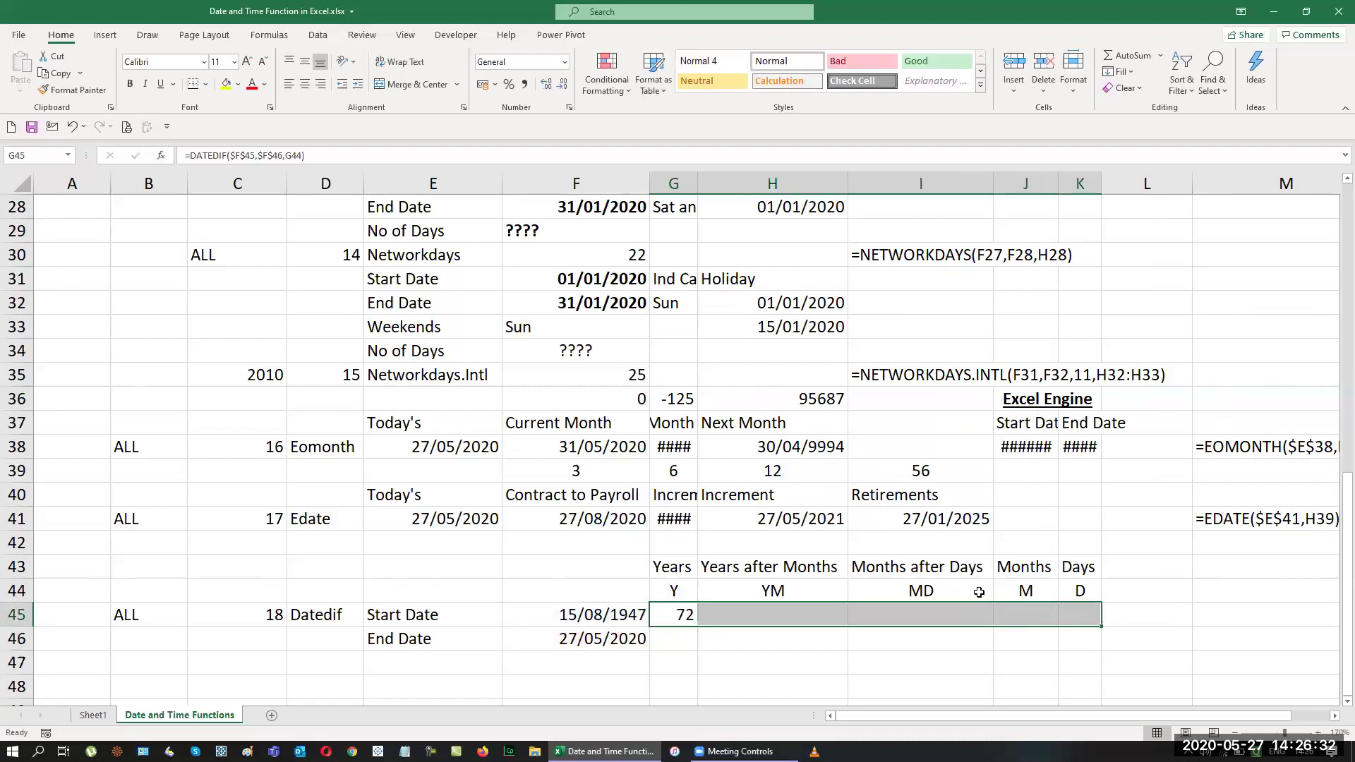
pyautogui.hotkey('ctrl', 'r')
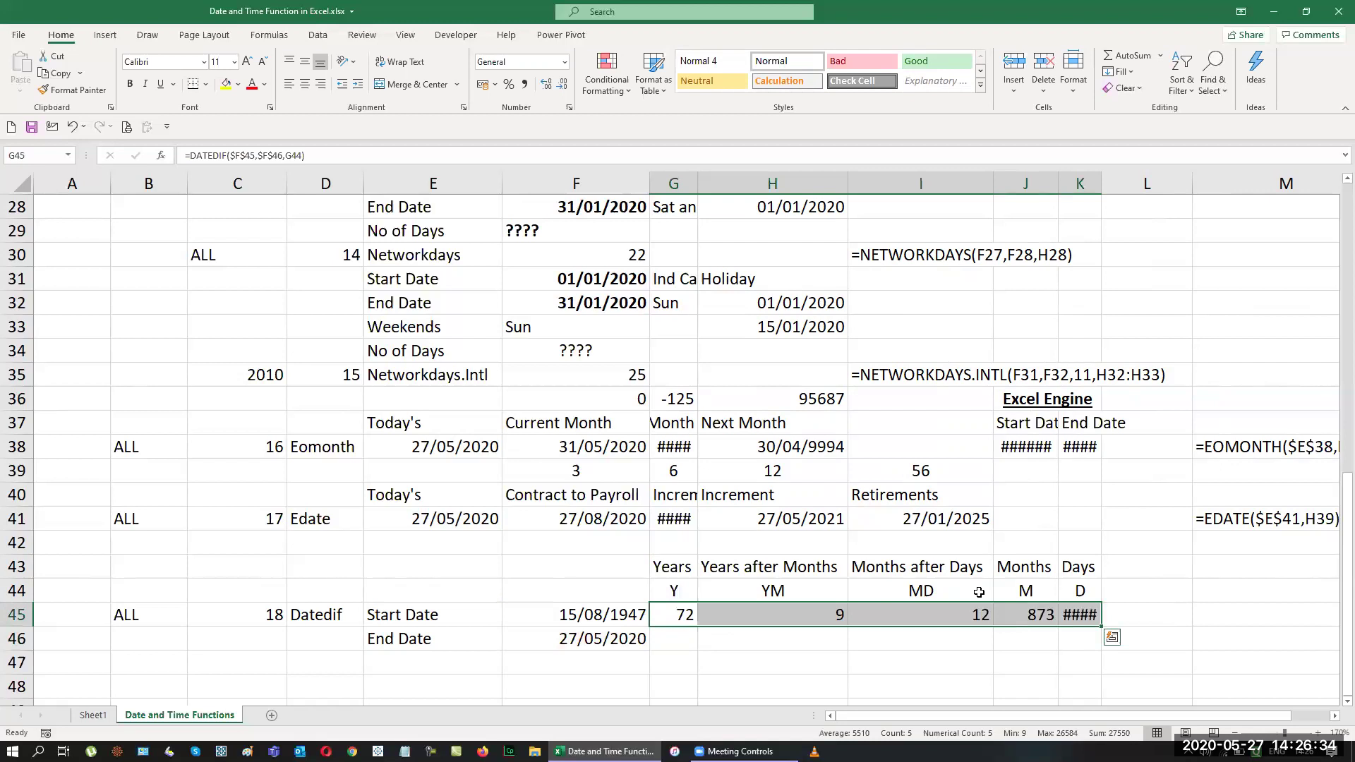
# Step: Fit the column widths of the whole data range to their contents
pyautogui.hotkey('alt', 'h')
pyautogui.press('o')
pyautogui.press('i')
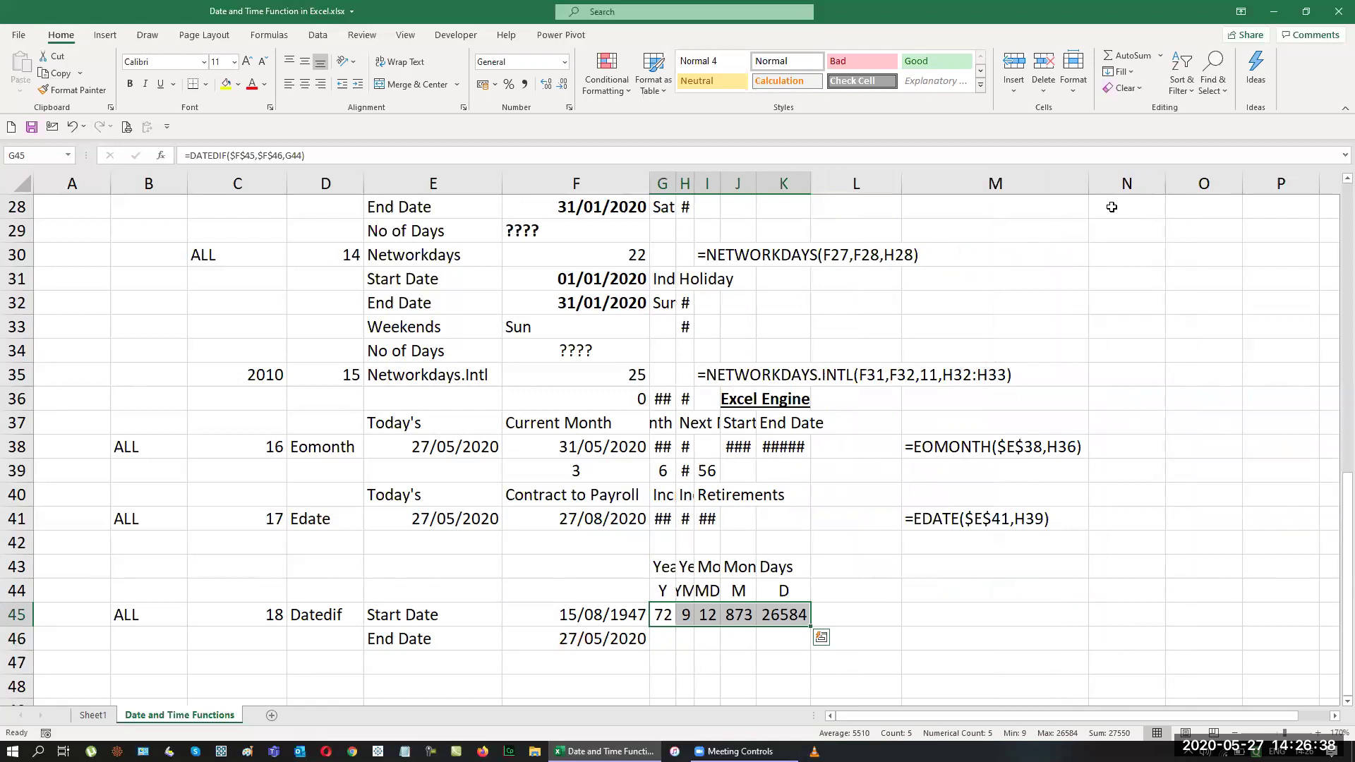
pyautogui.hotkey('ctrl', 'a')
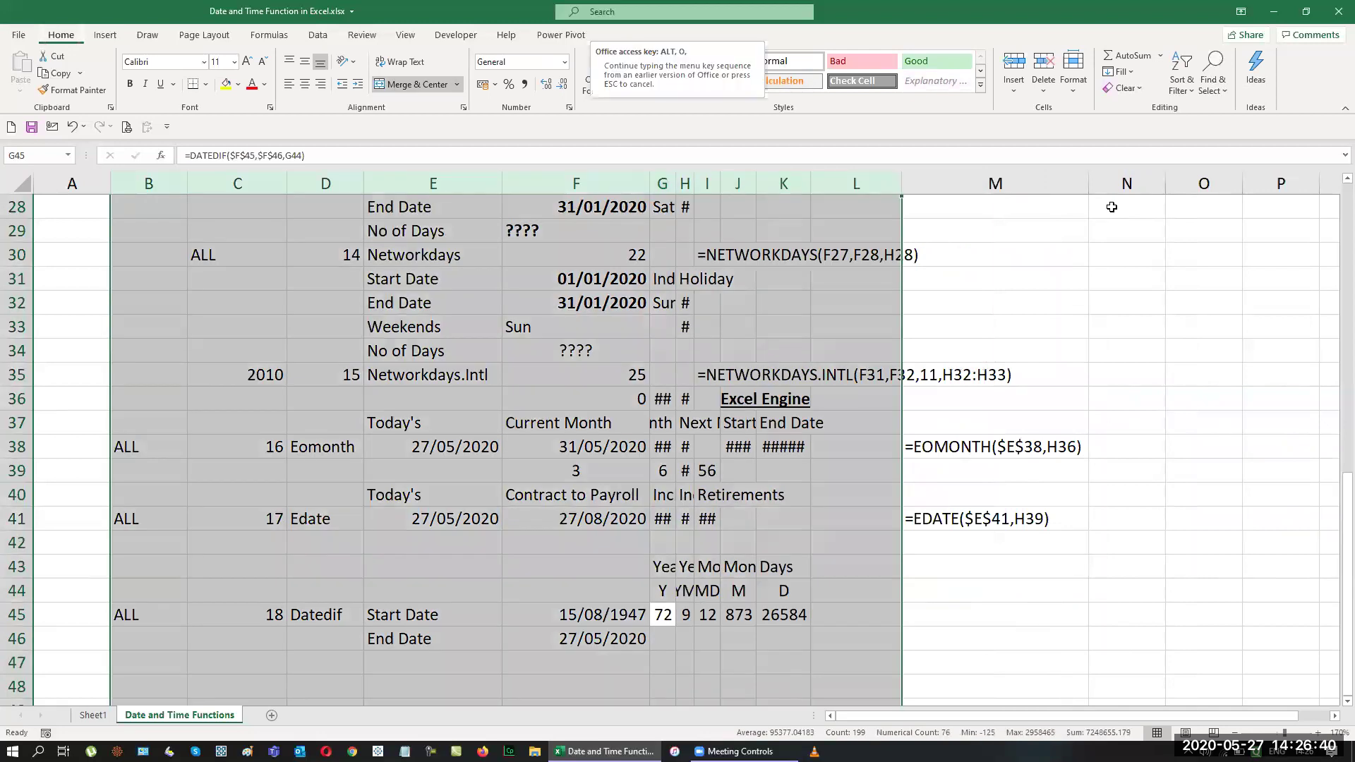
pyautogui.hotkey('ctrl', 'z')
pyautogui.press('Right')
pyautogui.press('Right')
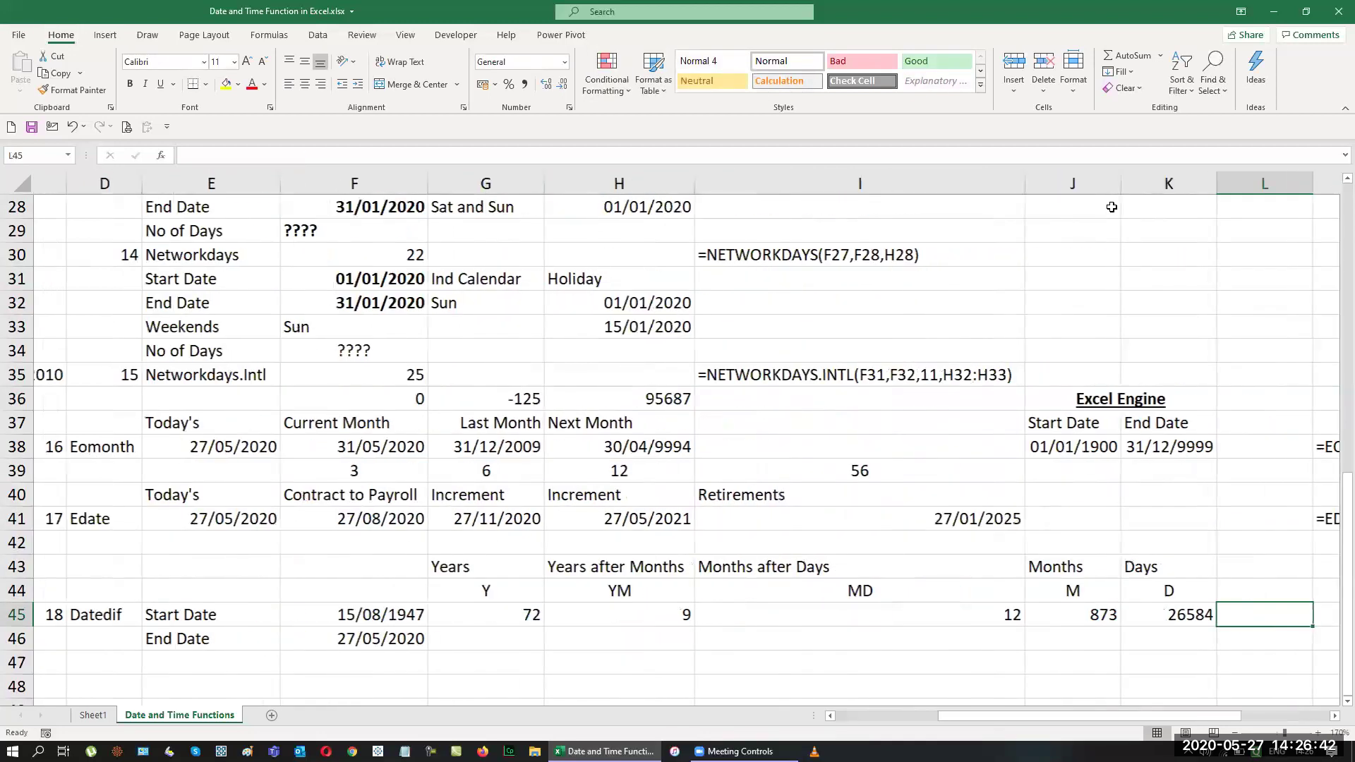
# Step: Centre the unit codes and DATEDIF results in G44:K45 and give them a yellow fill
pyautogui.press('Left')
pyautogui.press('Up')
pyautogui.press('Left')
pyautogui.press('Left')
pyautogui.press('Left')
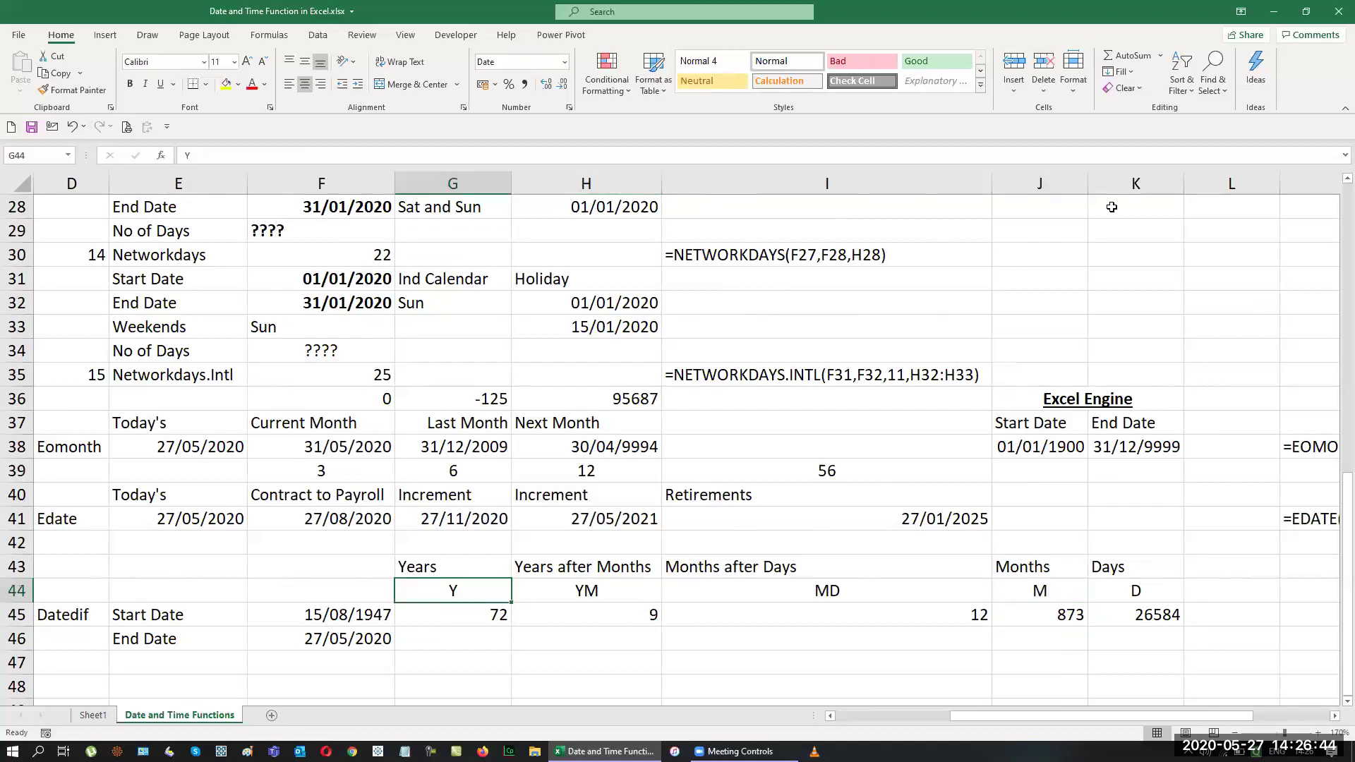
pyautogui.hotkey('shift', 'Right')
pyautogui.hotkey('shift', 'Right')
pyautogui.hotkey('shift', 'Right')
pyautogui.hotkey('shift', 'Right')
pyautogui.hotkey('shift', 'Down')
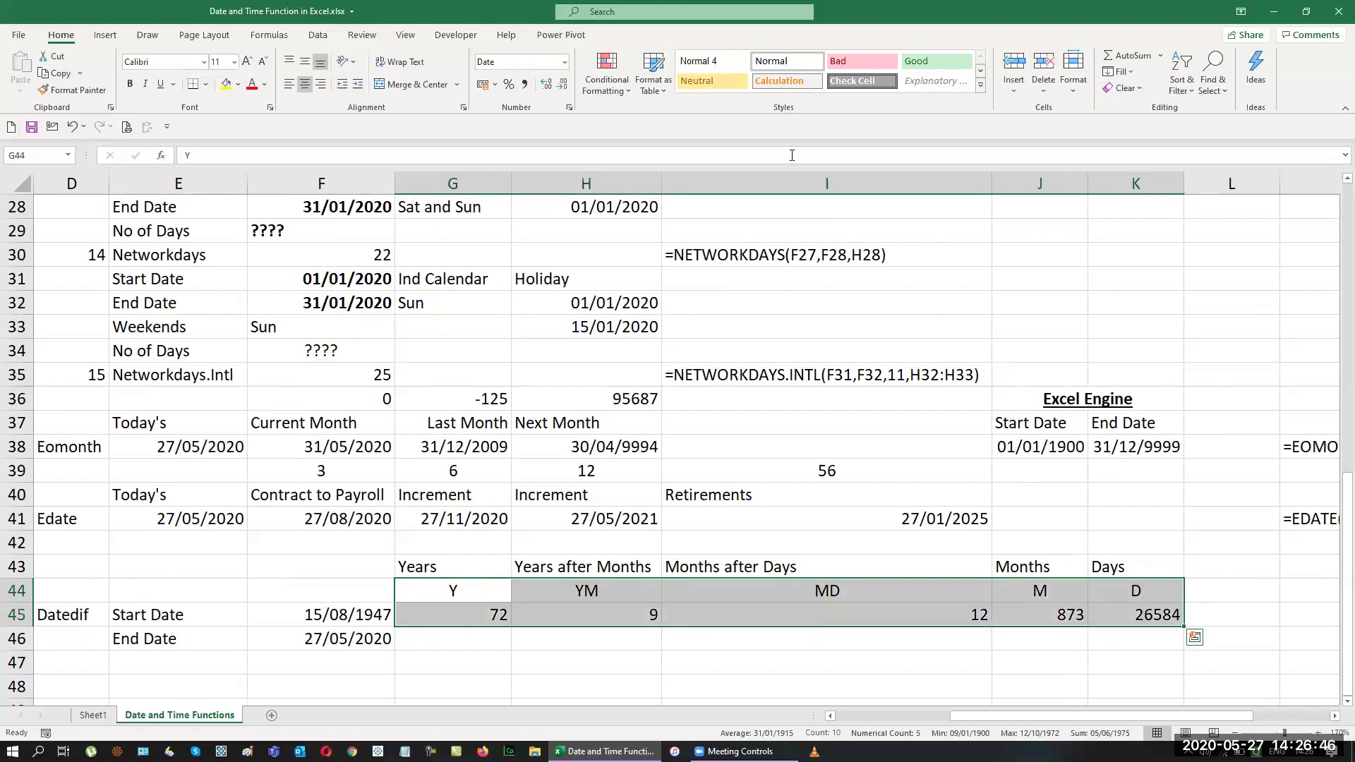
pyautogui.click(304, 84)
pyautogui.click(305, 84)
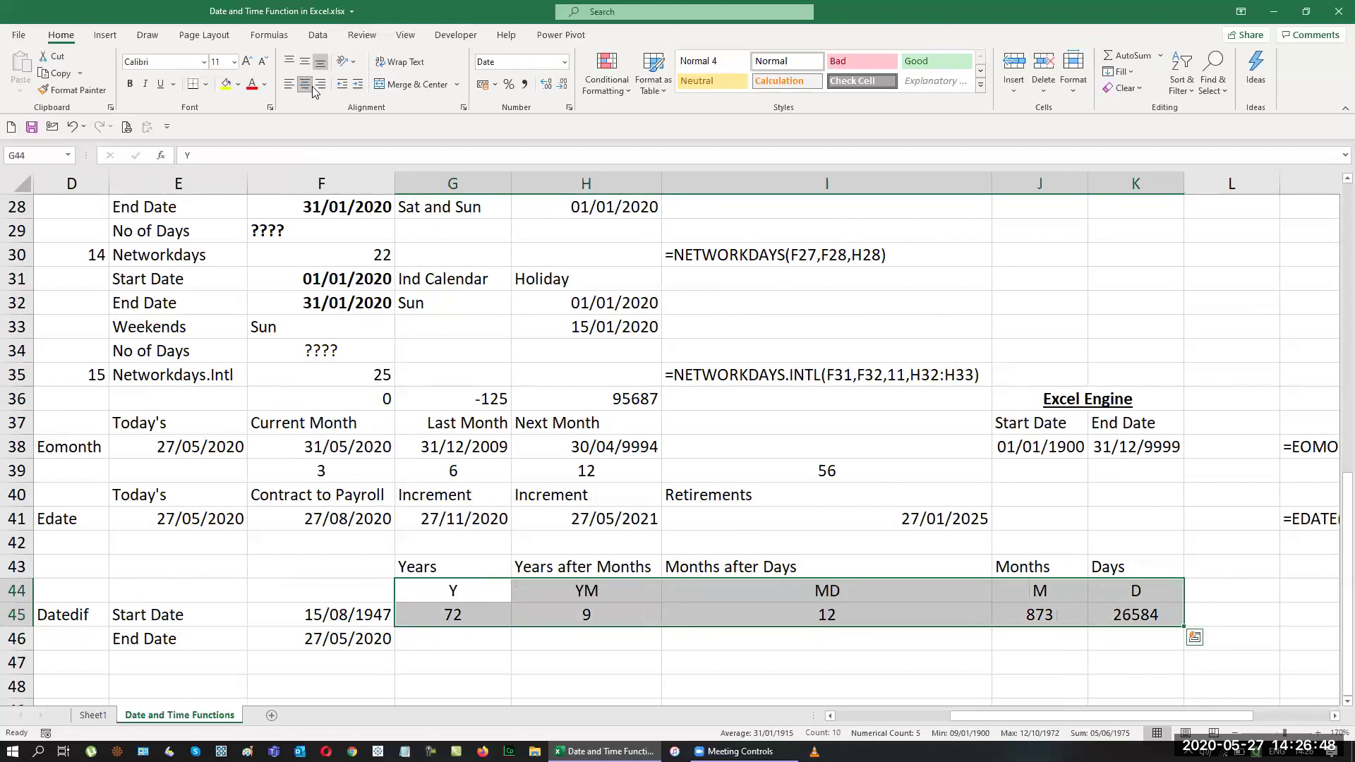
pyautogui.click(228, 89)
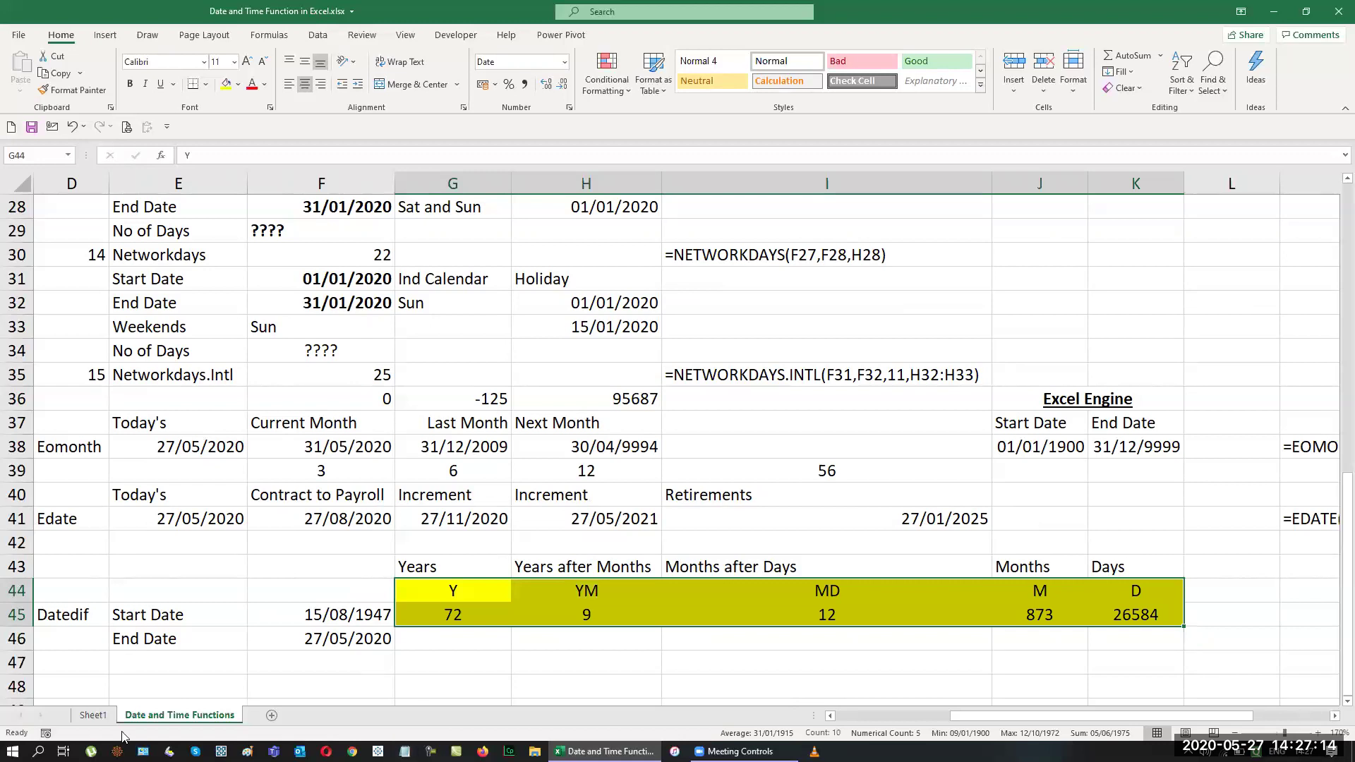
# Step: Open the Sheet1 worksheet with the course content overview
pyautogui.click(102, 718)
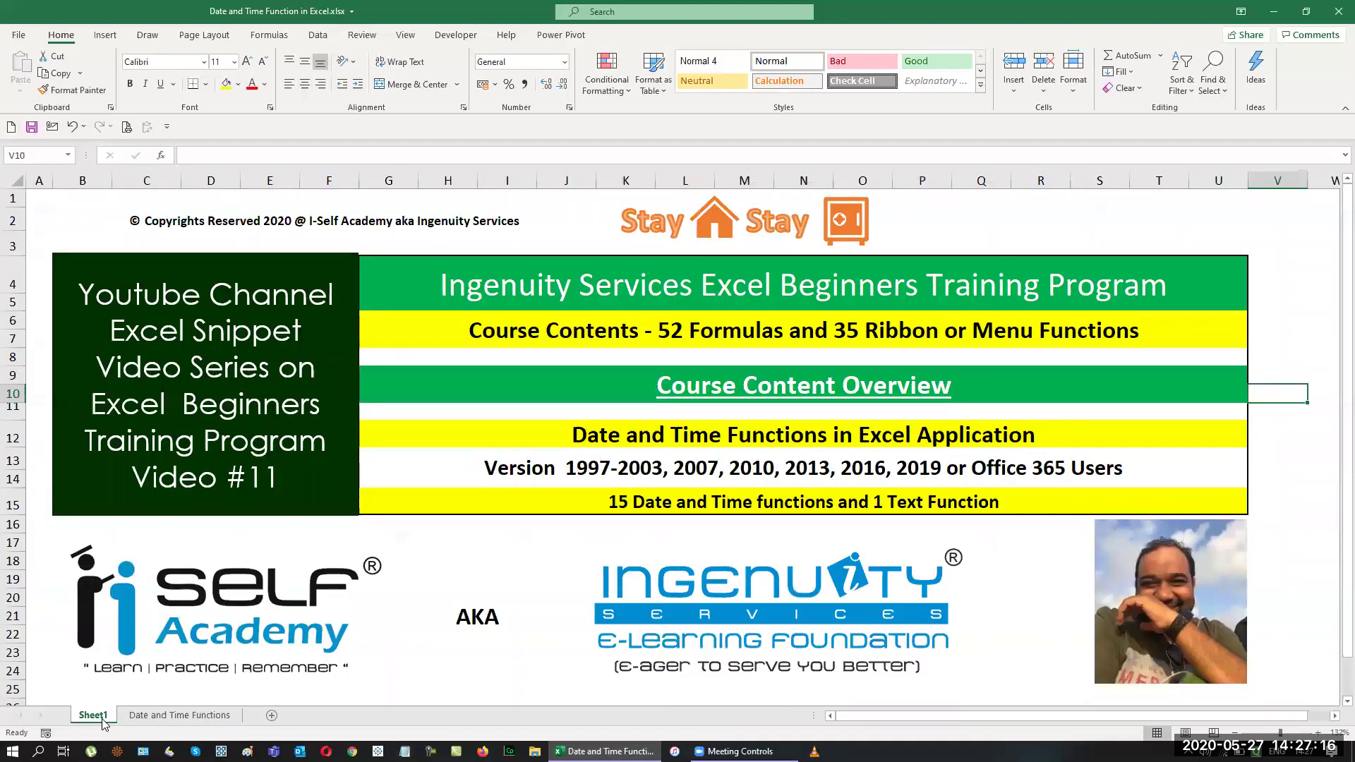